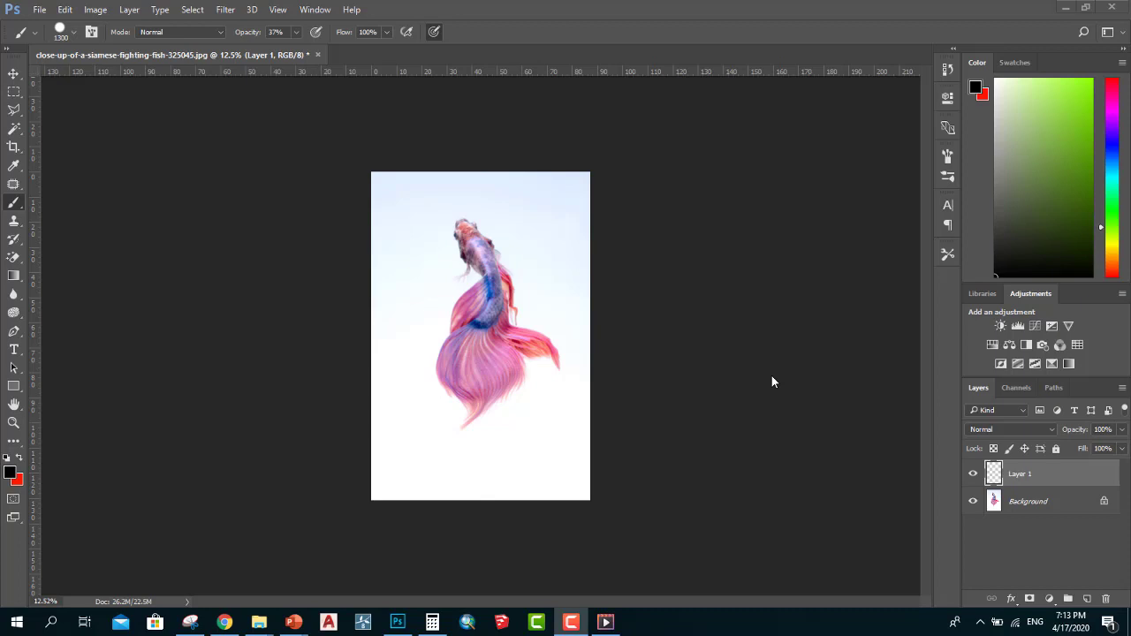
Create Untitled-1 from File > New as a white A3 page, 297 × 420 mm at 300 ppi.
click(40, 10)
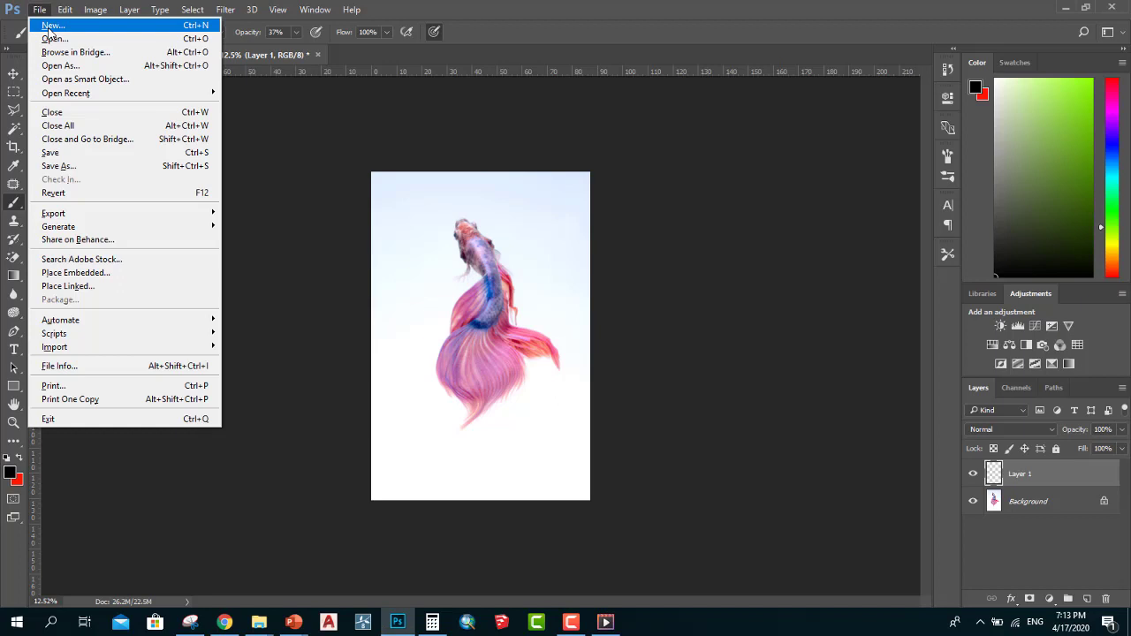
click(51, 27)
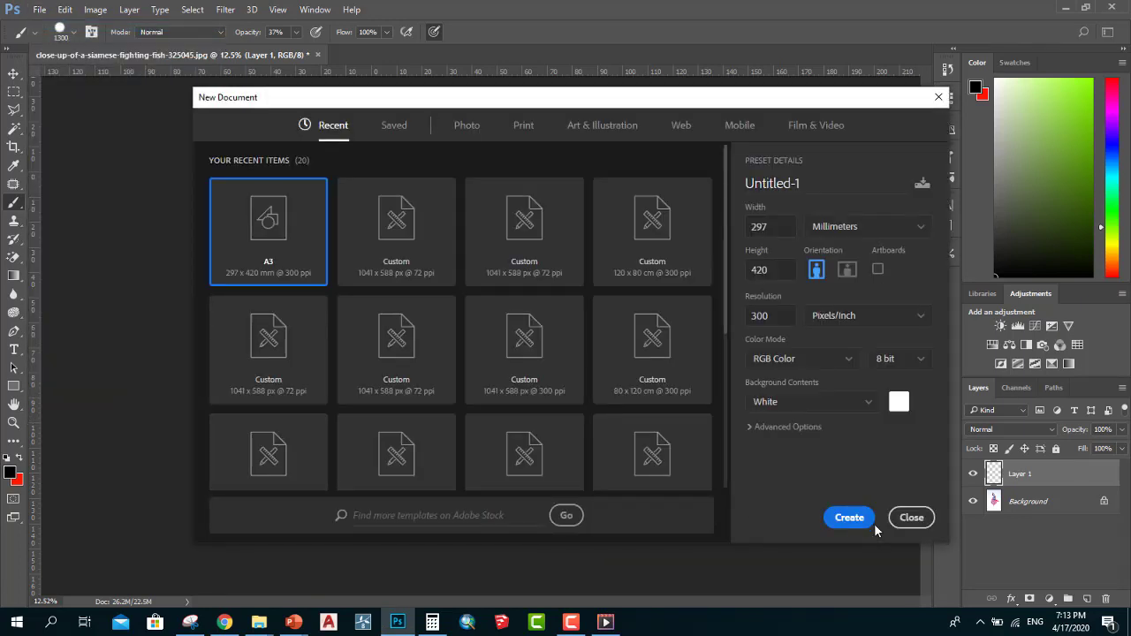
click(846, 520)
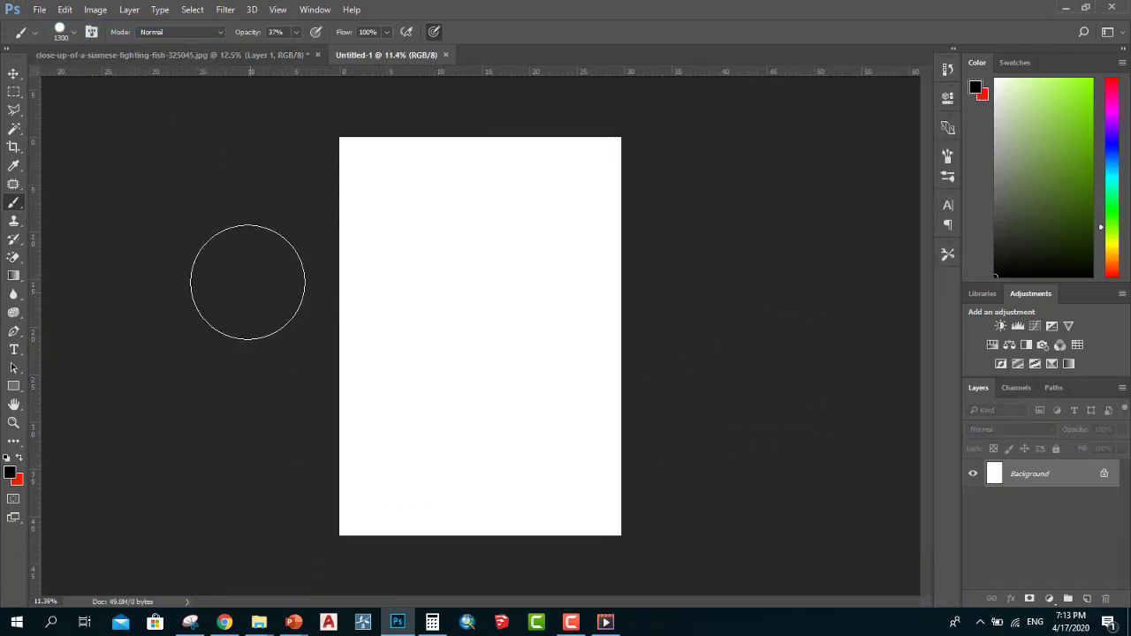
Select the Brush Tool and open the gear menu of the Brush Preset picker.
right_click(6, 202)
click(68, 202)
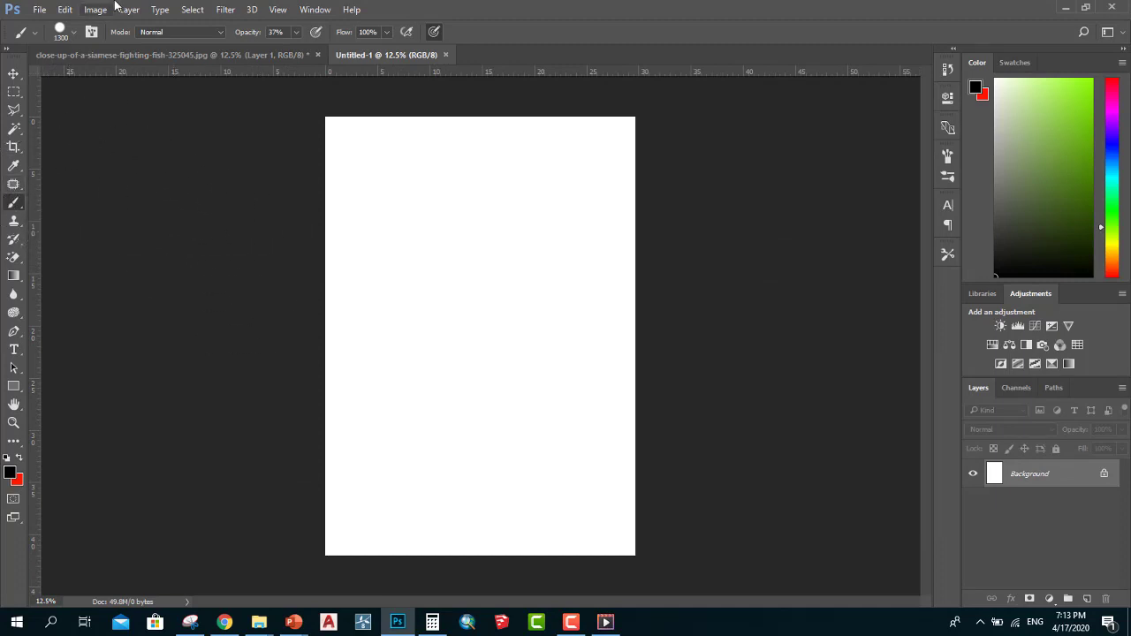
click(74, 34)
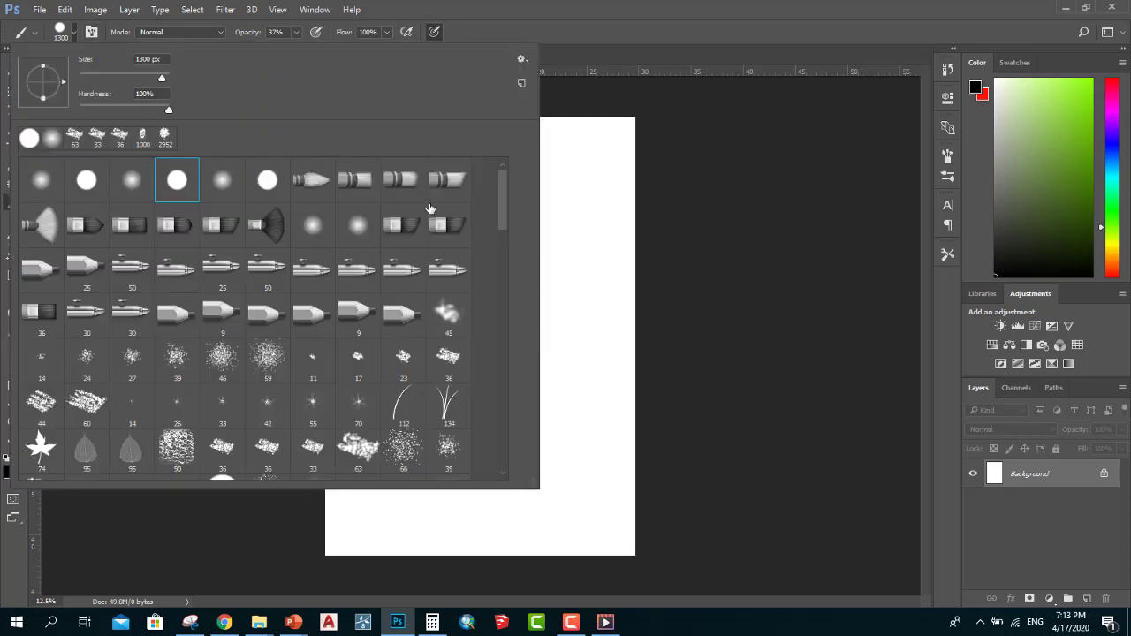
scroll(381, 294, down, 2)
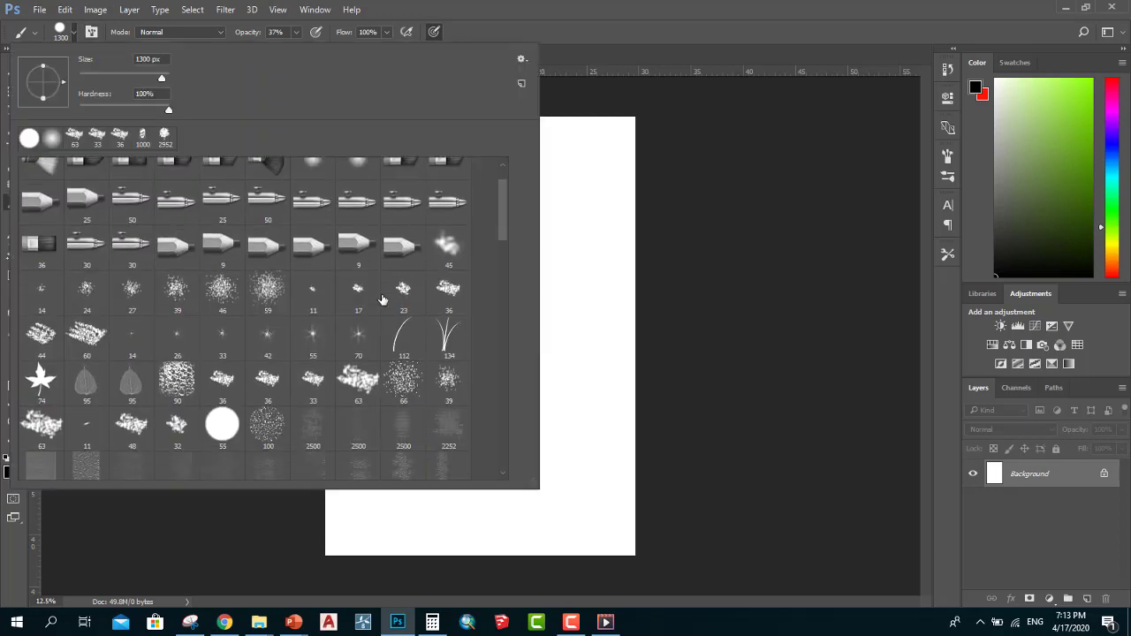
scroll(383, 386, down, 2)
scroll(396, 386, down, 2)
scroll(404, 401, down, 2)
scroll(395, 382, down, 2)
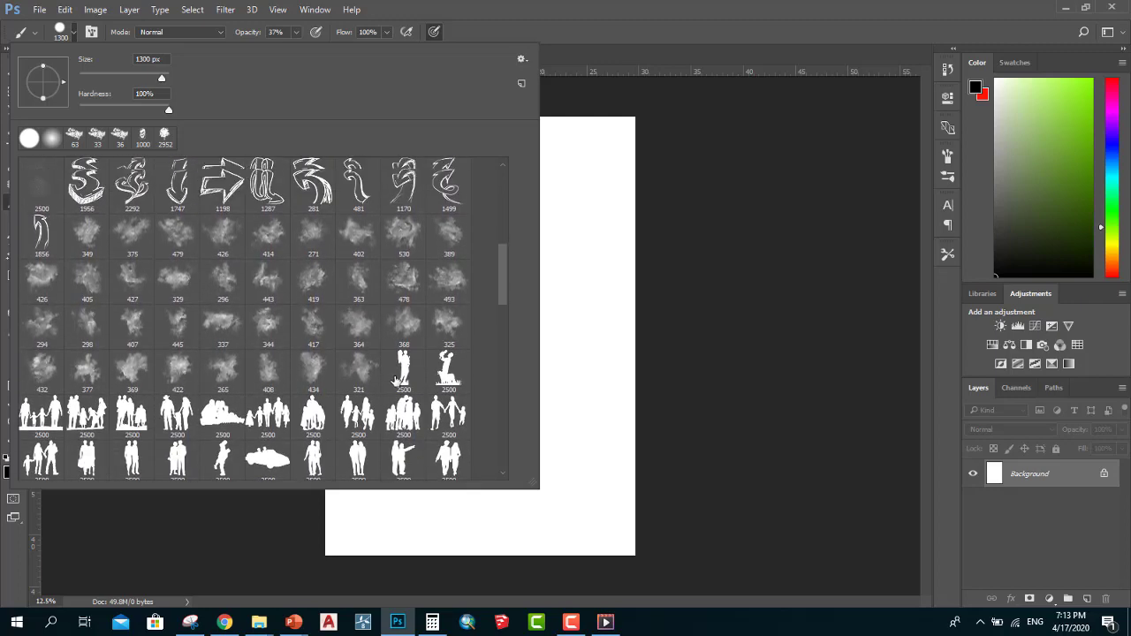
scroll(395, 380, up, 3)
scroll(394, 380, up, 2)
click(522, 58)
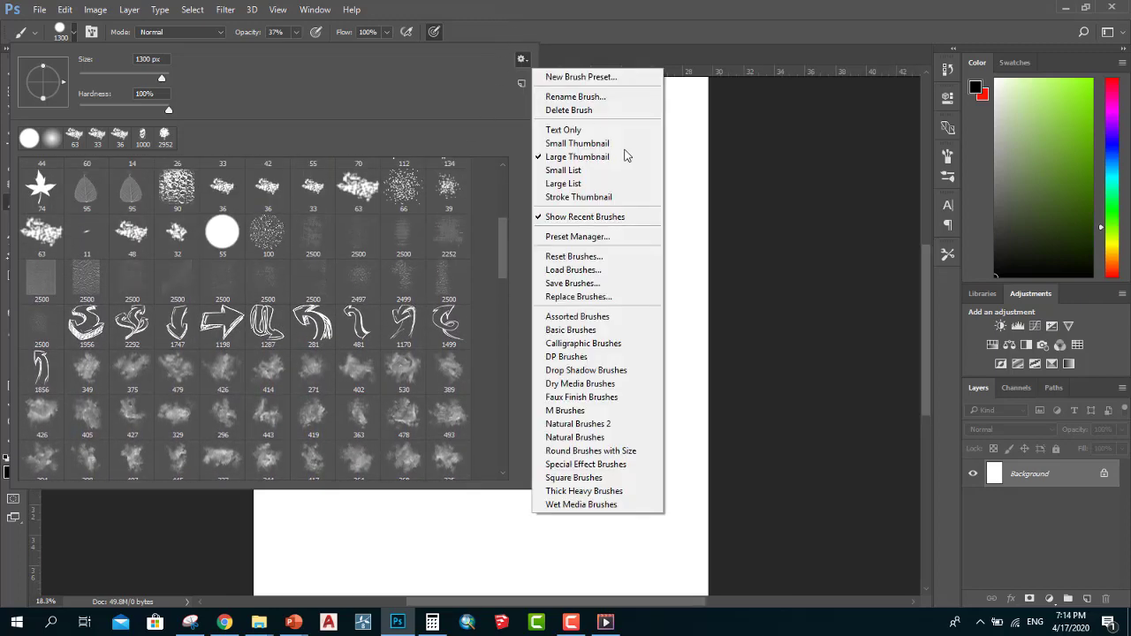
In Load Brushes, browse to 0002-Plan-Pencil > Brushes > Dirty Grid and select ThinkDesign-DirtyGrid.abr.
click(571, 271)
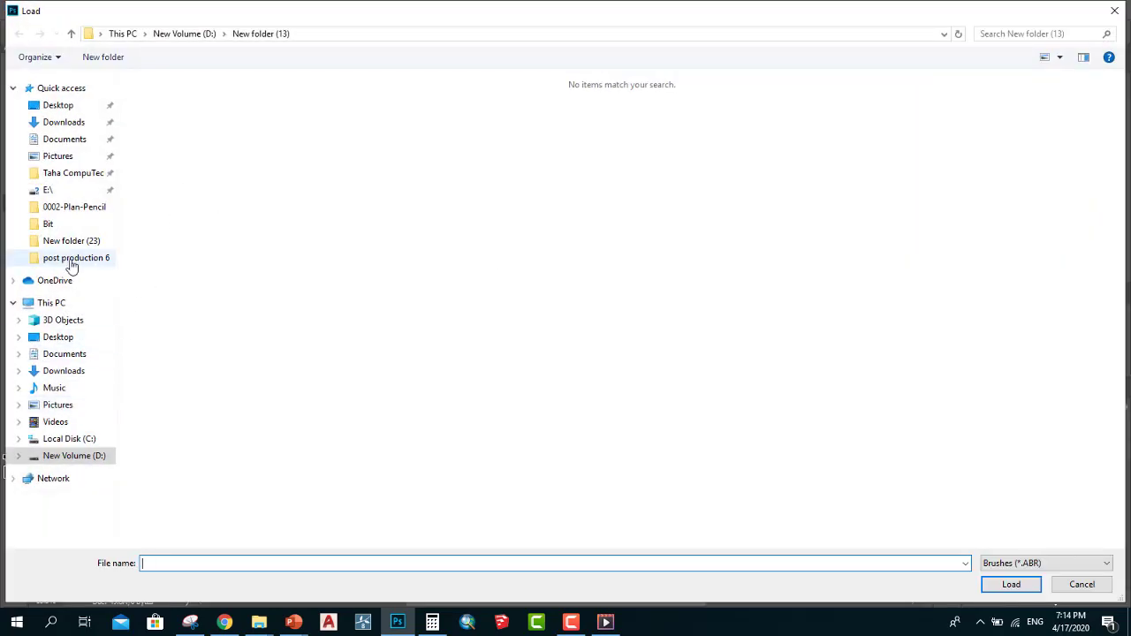
click(72, 263)
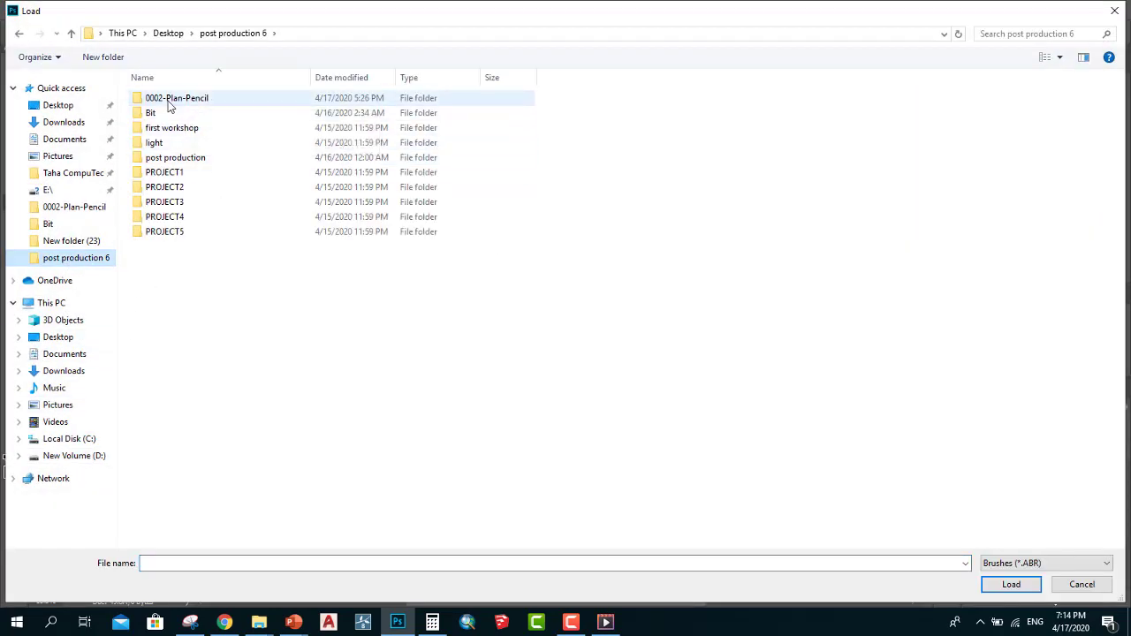
double_click(177, 99)
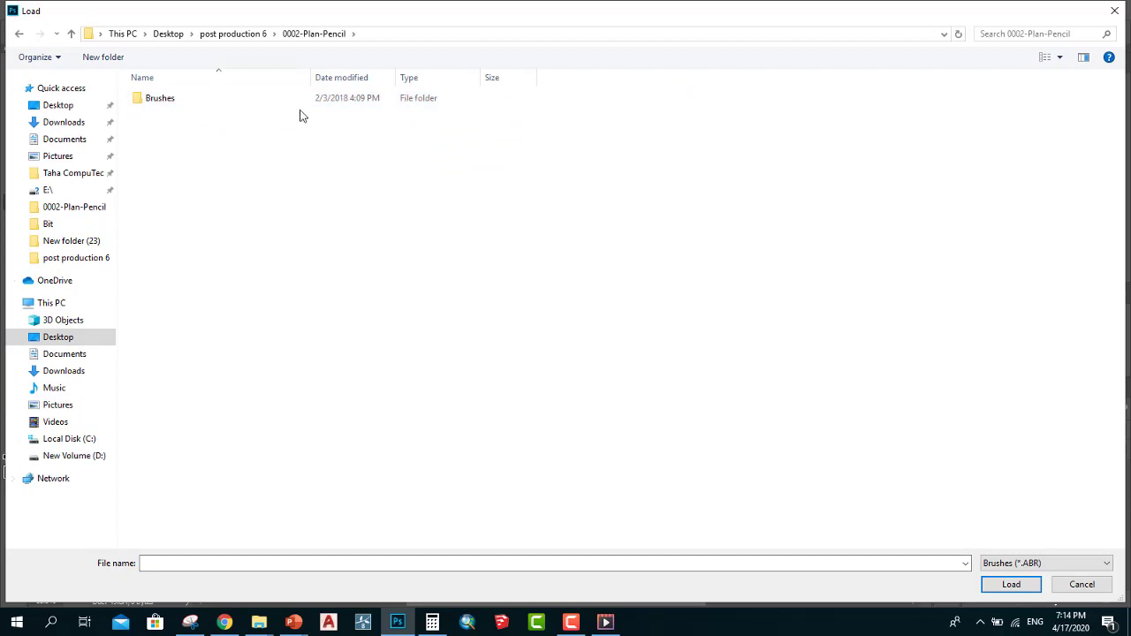
double_click(318, 99)
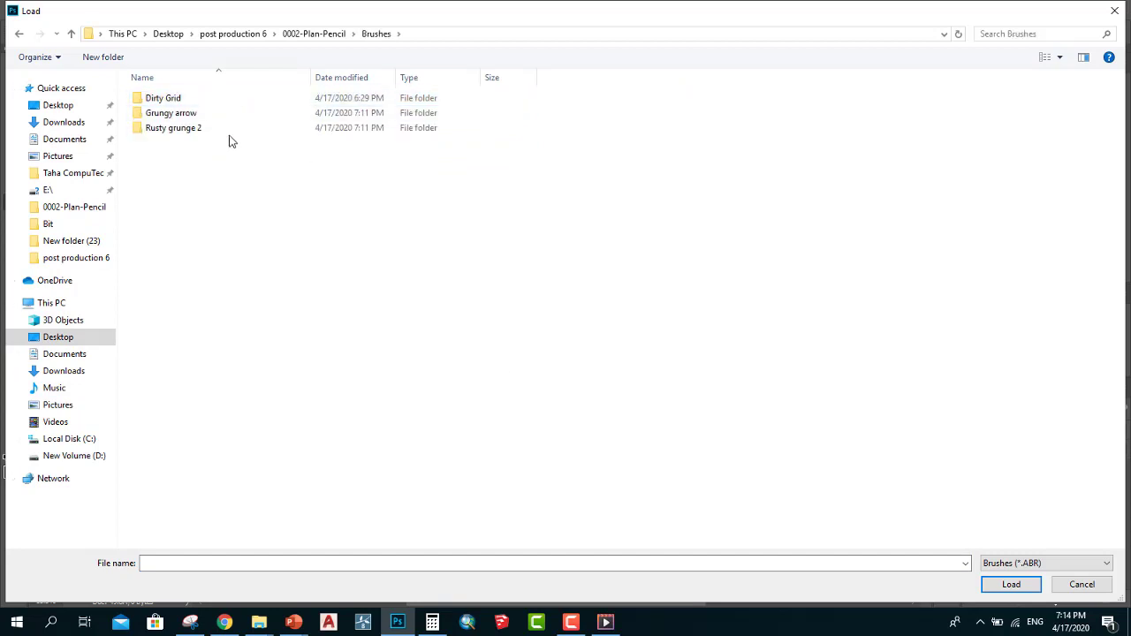
double_click(228, 100)
double_click(216, 101)
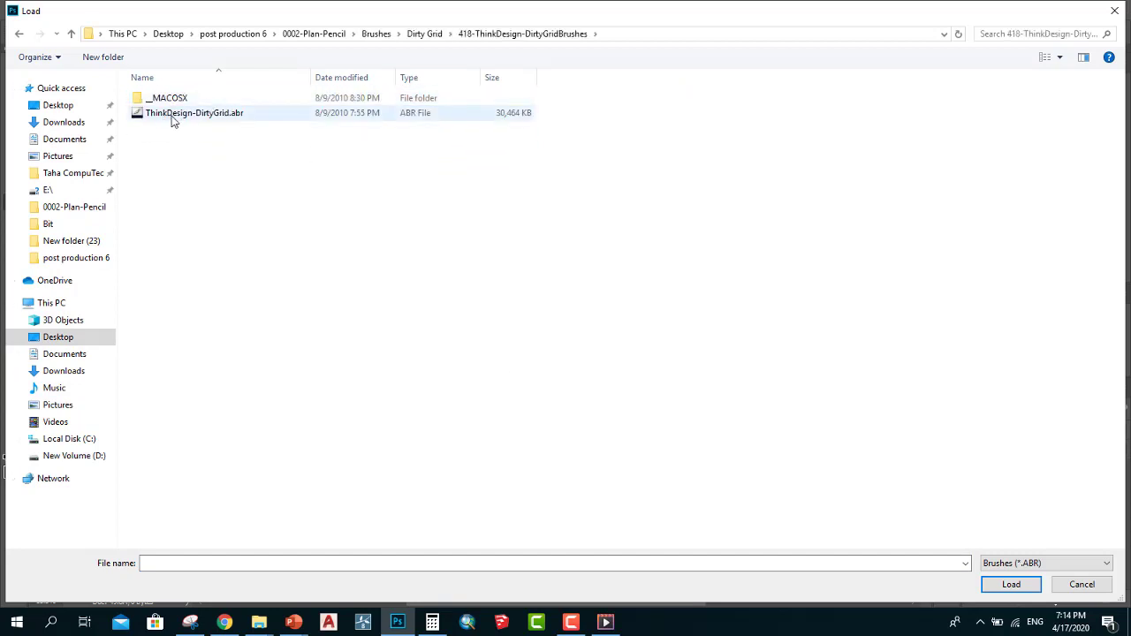
click(174, 119)
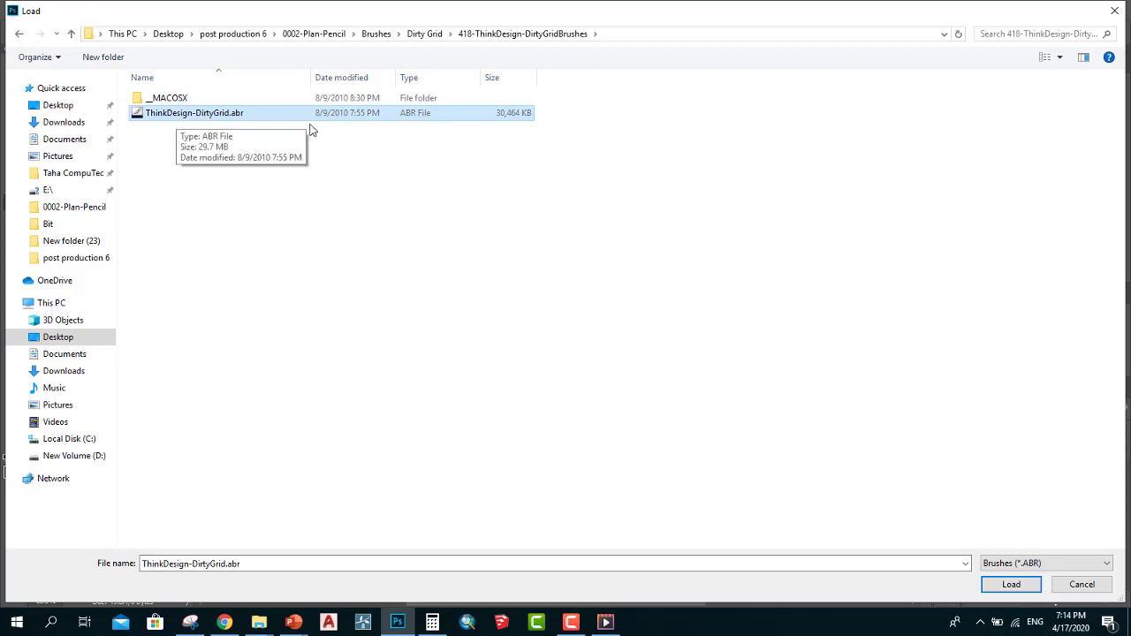
Check the Grungy arrow folder, then return to Dirty Grid and reselect ThinkDesign-DirtyGrid.abr.
click(13, 88)
click(19, 34)
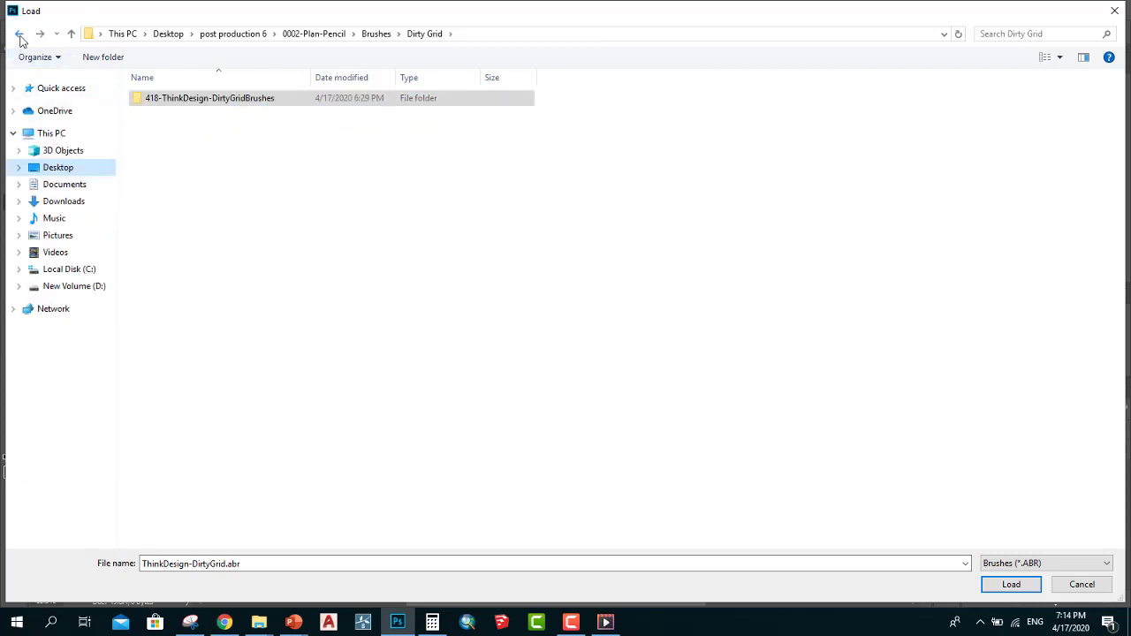
click(19, 34)
double_click(169, 111)
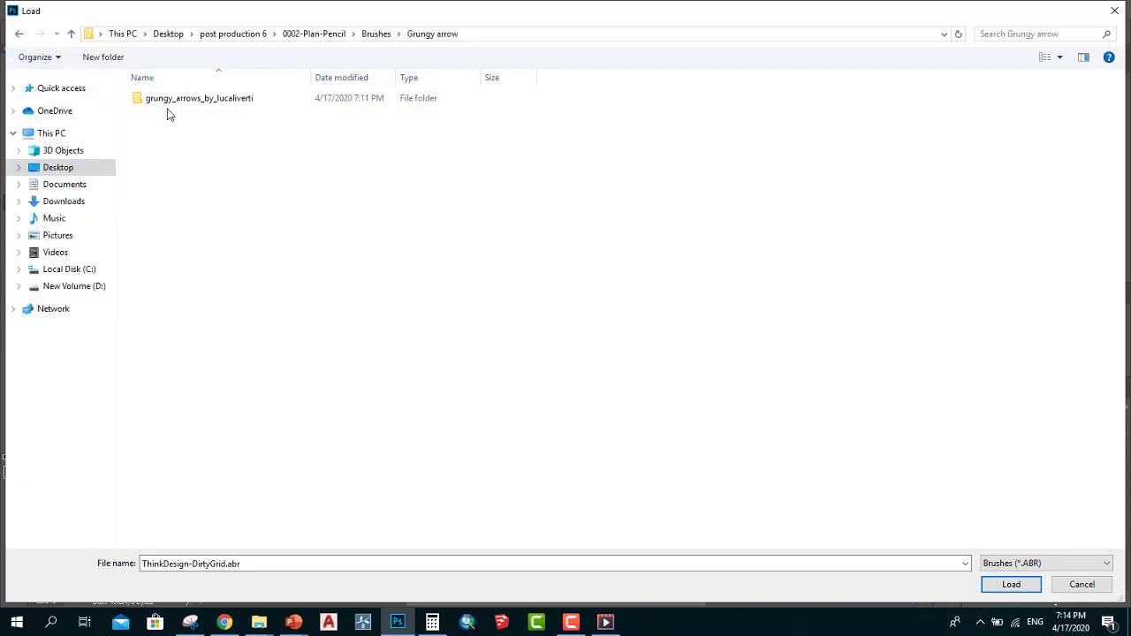
click(20, 33)
double_click(200, 97)
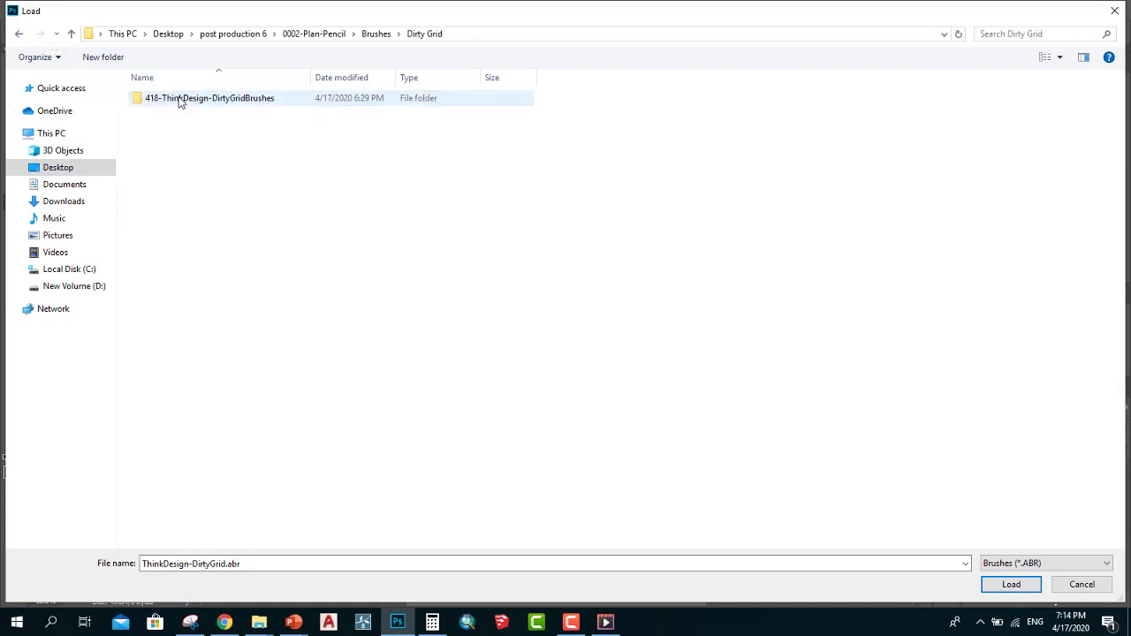
double_click(180, 99)
click(166, 115)
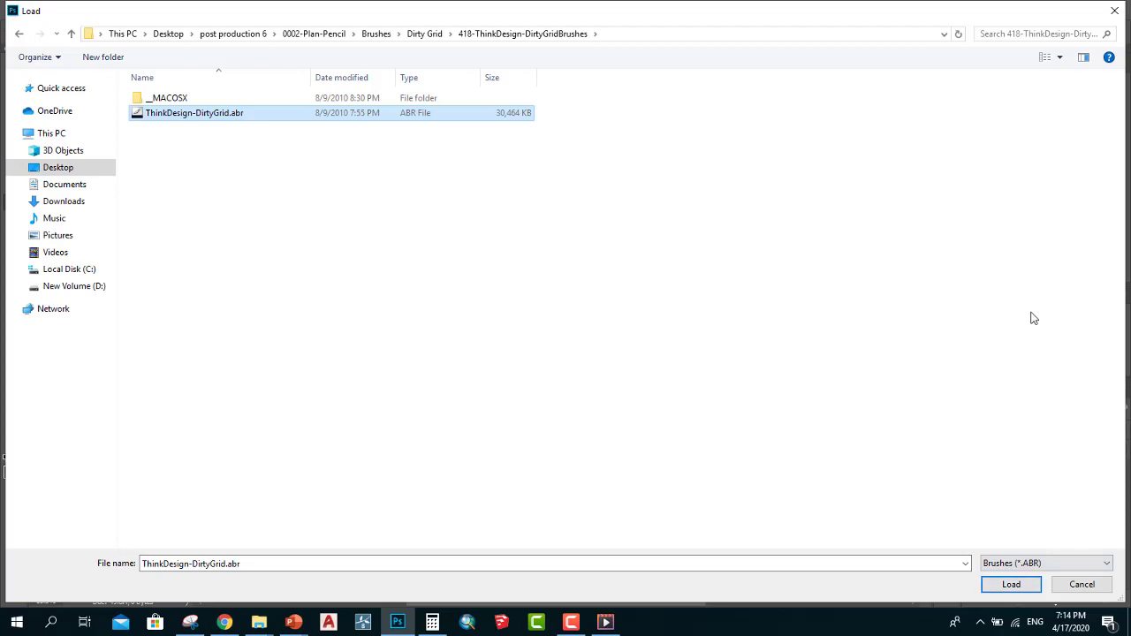
Close the Load window without loading any brushes and minimize Photoshop.
click(1114, 10)
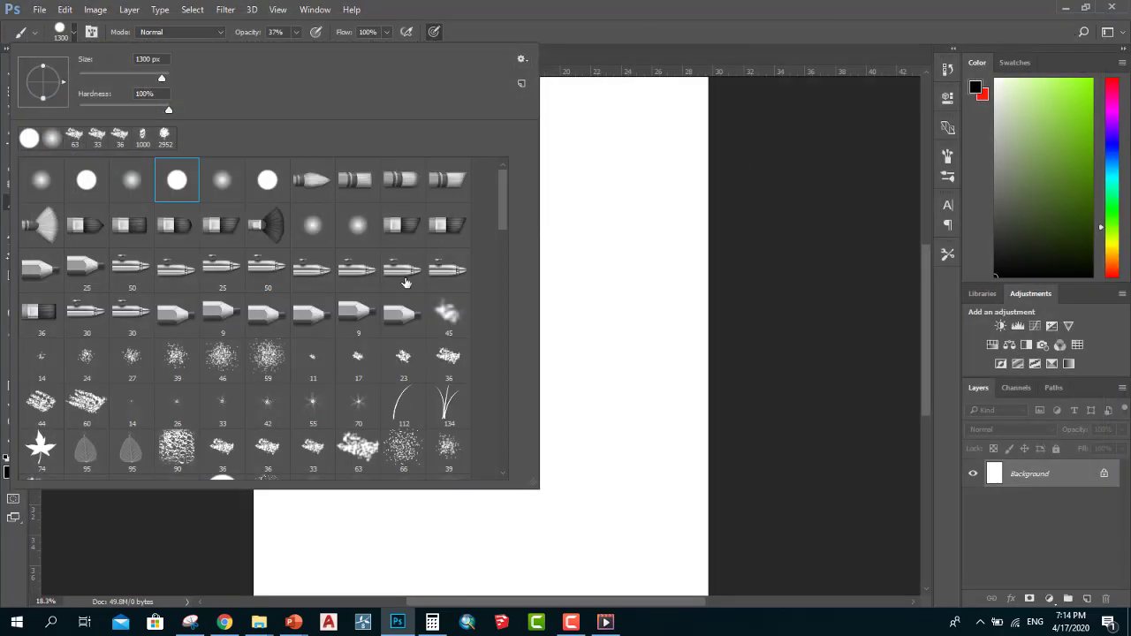
scroll(407, 282, down, 1)
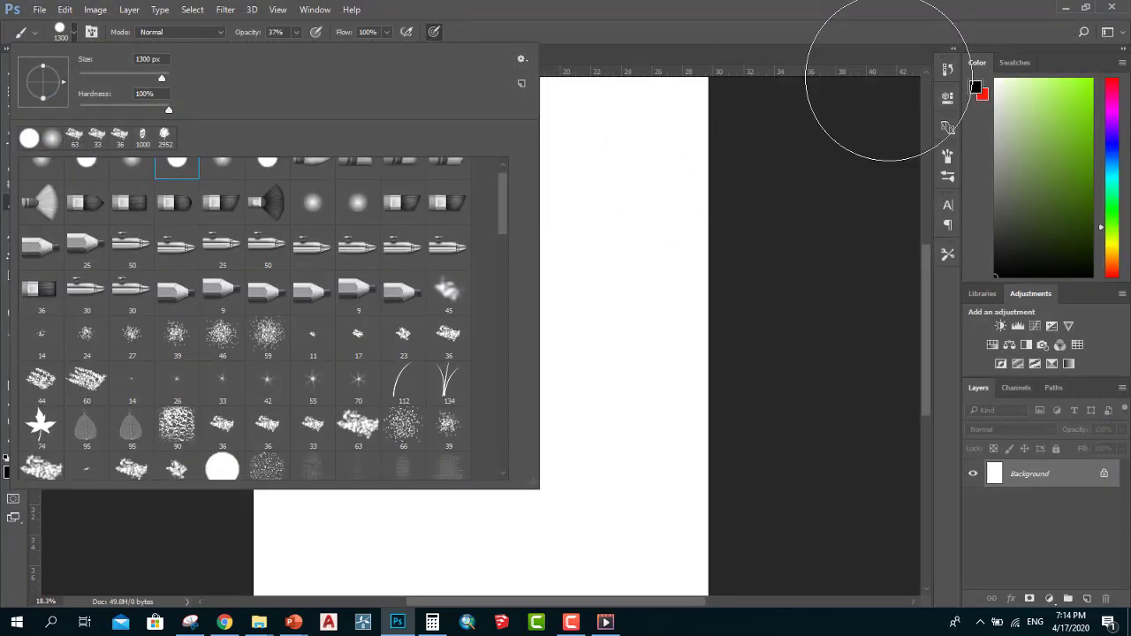
click(1063, 8)
Delete the grungy_arrows_by_lucaliverti folder from Grungy arrow, then return to Photoshop.
click(162, 175)
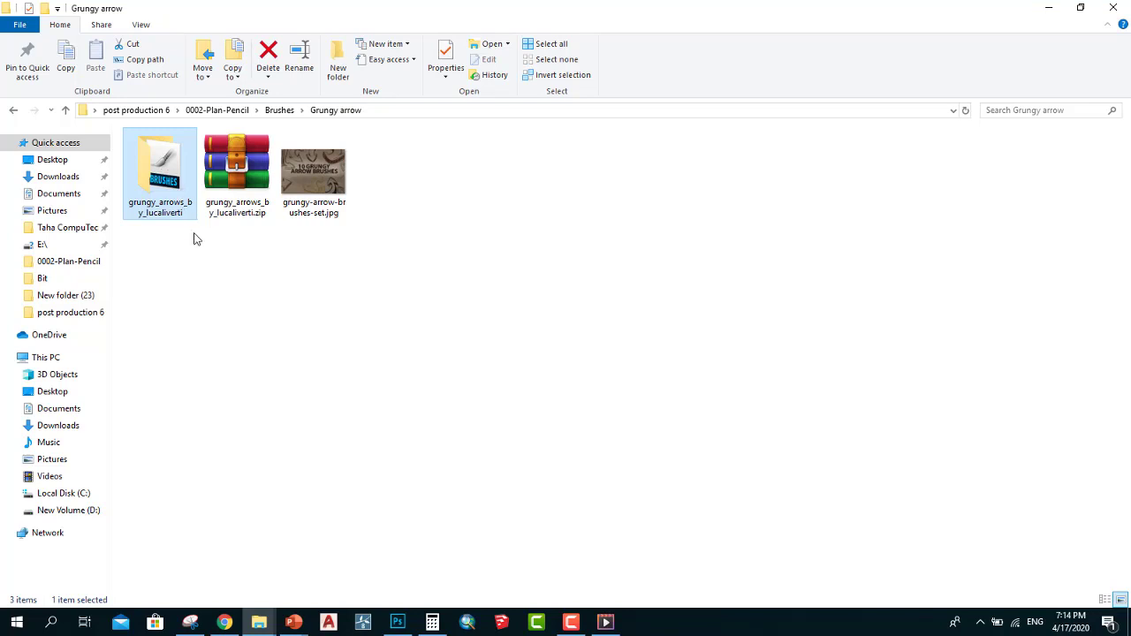
key(Delete)
mouse_move(54, 142)
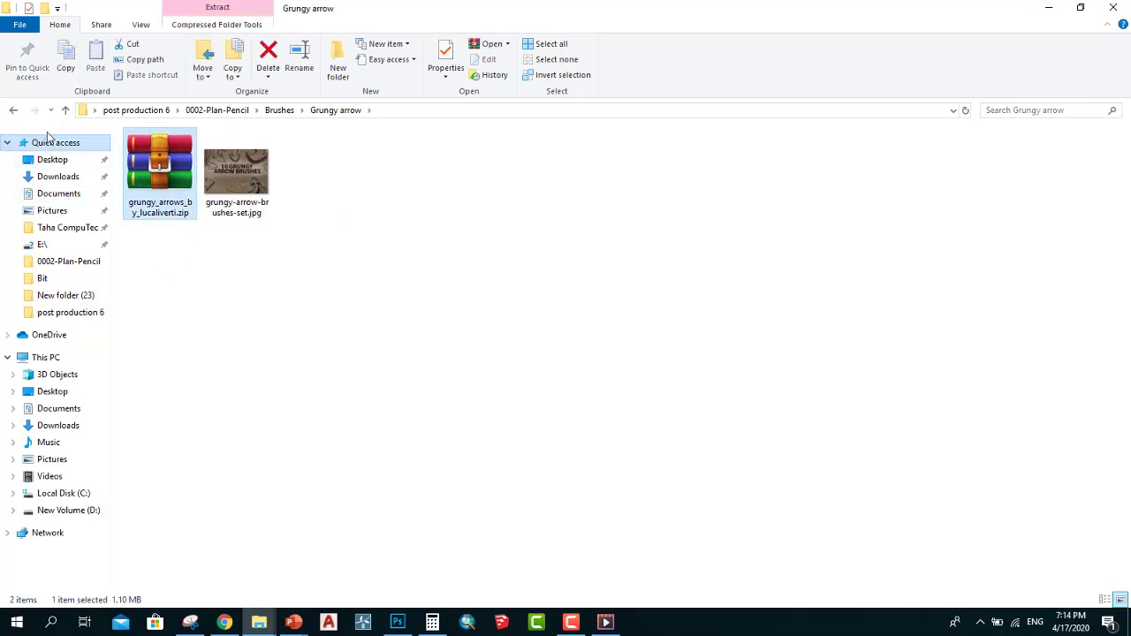
click(13, 110)
click(207, 169)
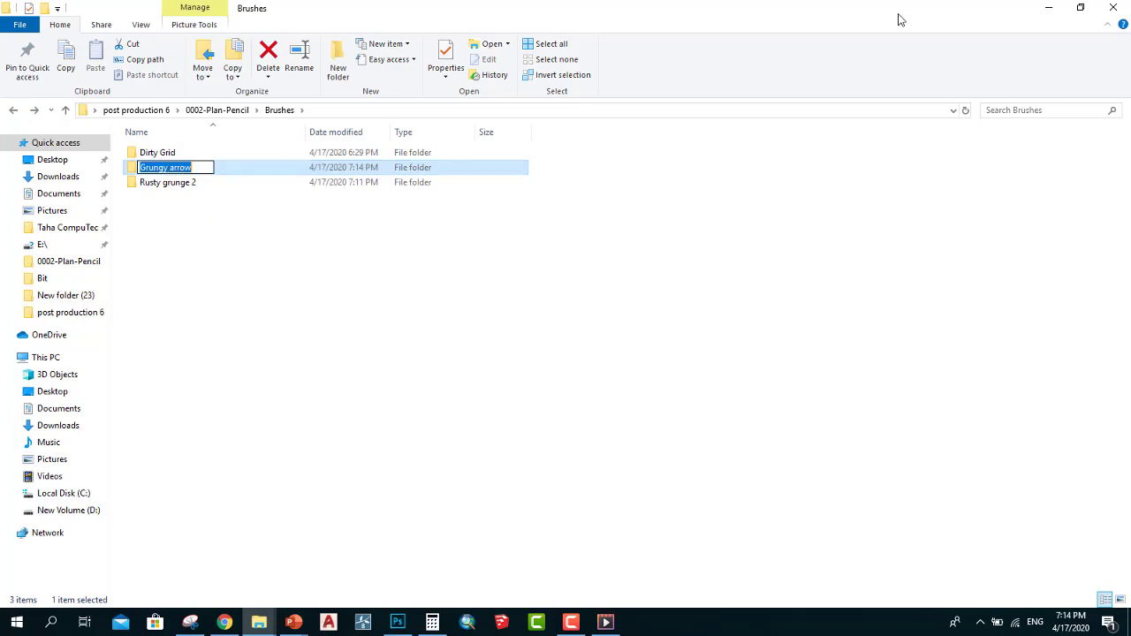
click(1052, 8)
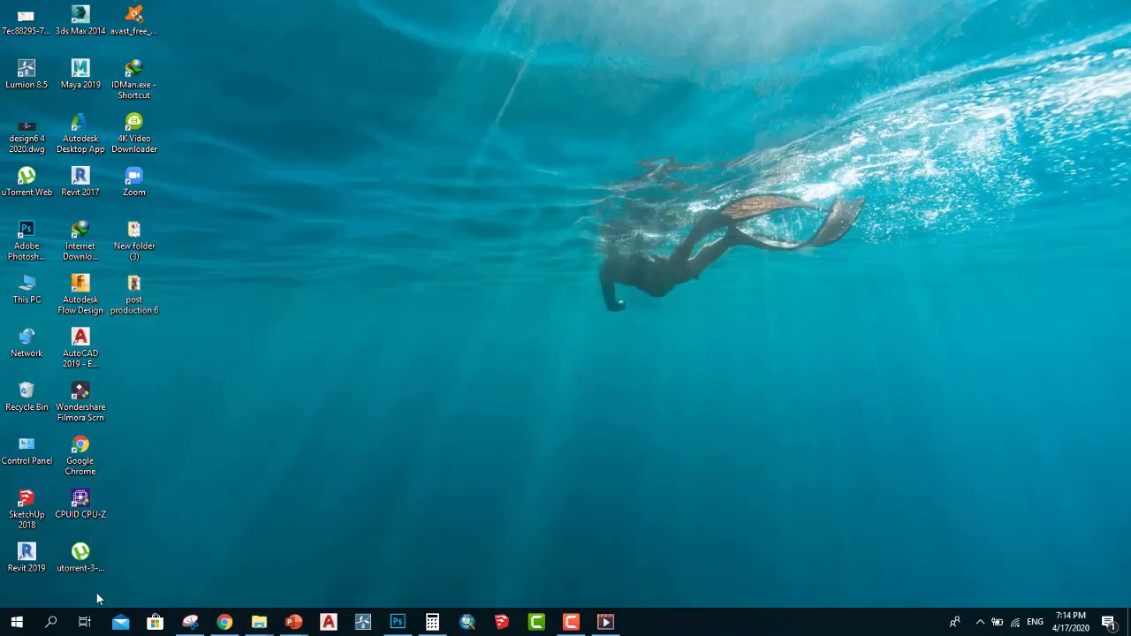
click(397, 621)
click(40, 9)
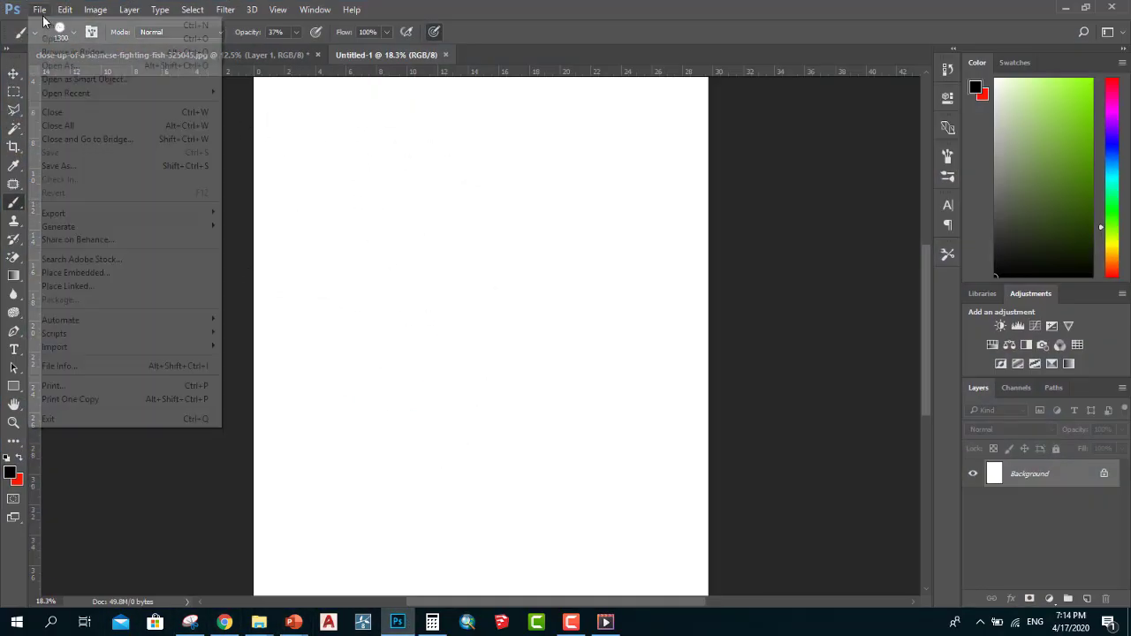
double_click(662, 13)
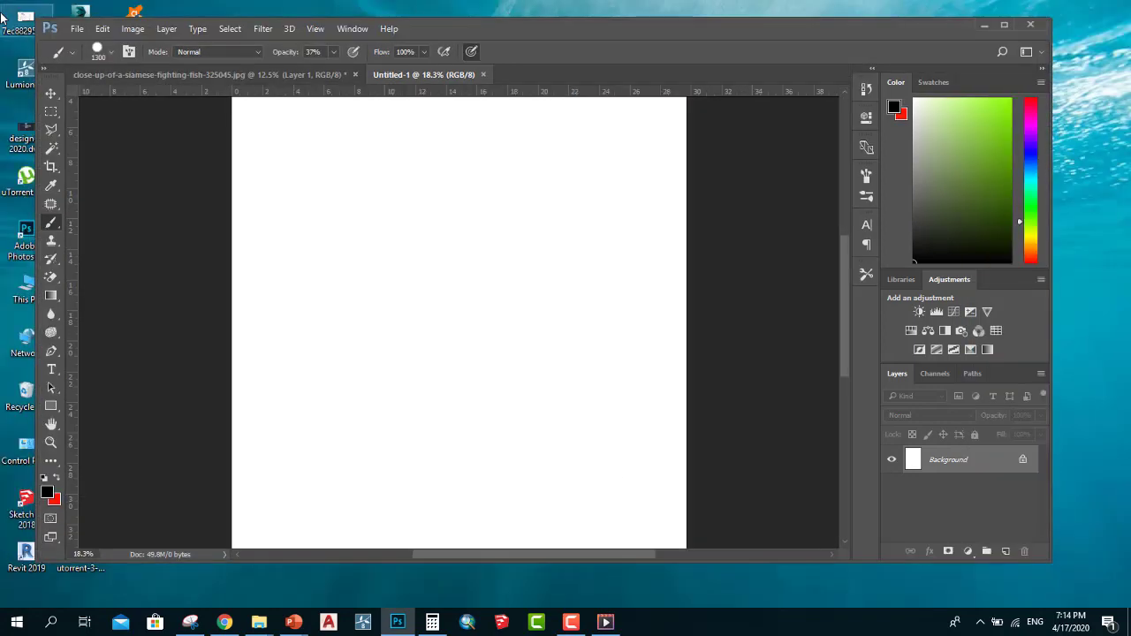
click(1003, 24)
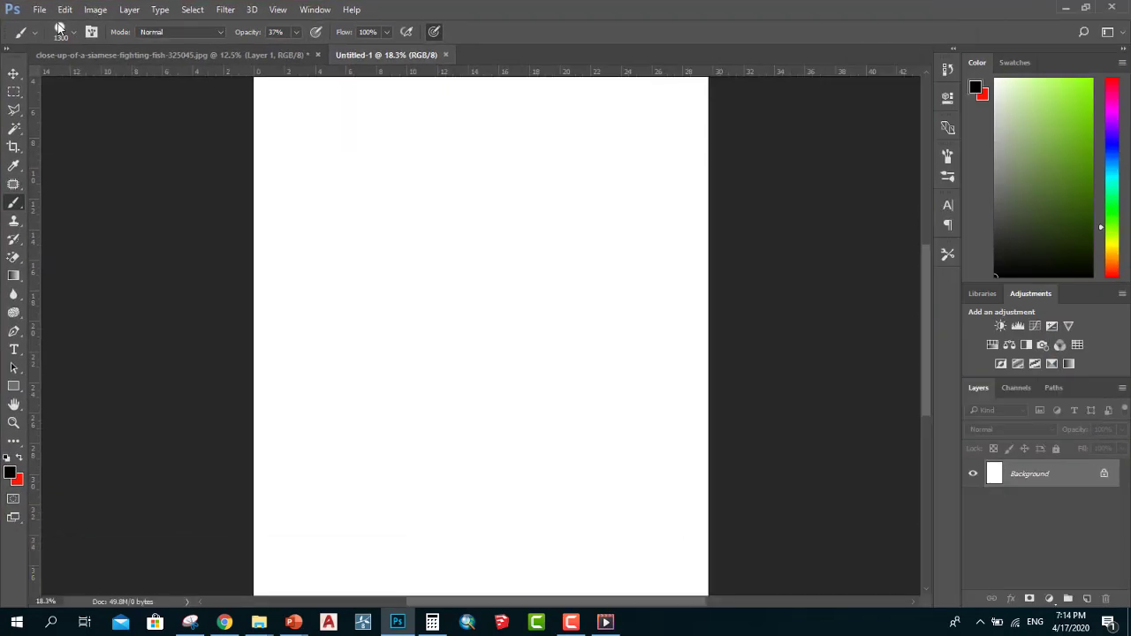
click(74, 34)
click(521, 58)
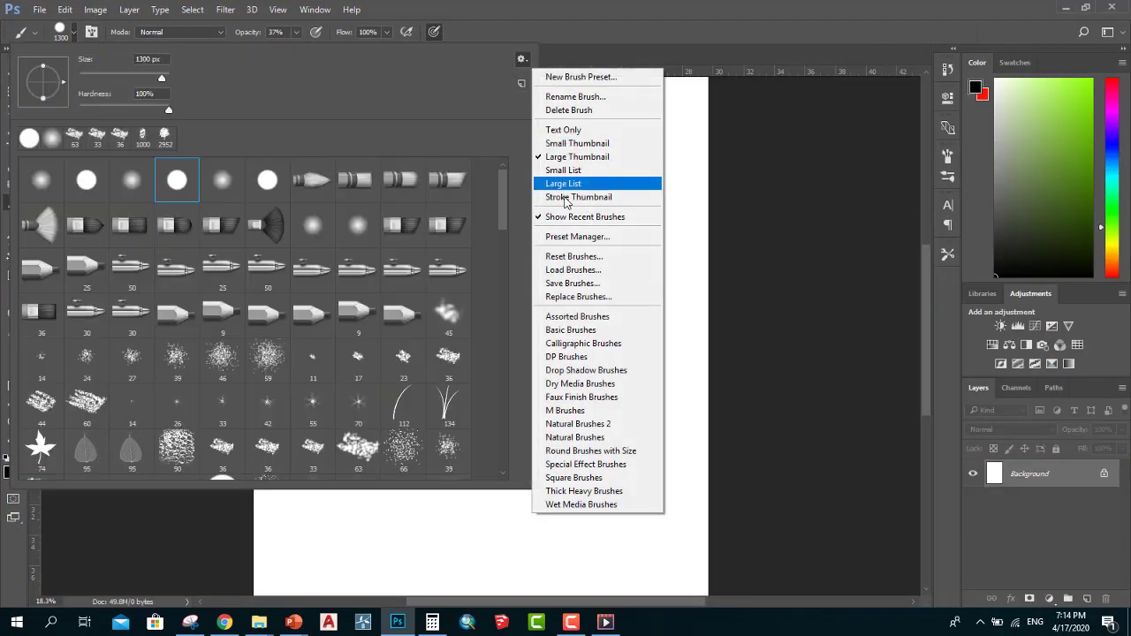
click(597, 277)
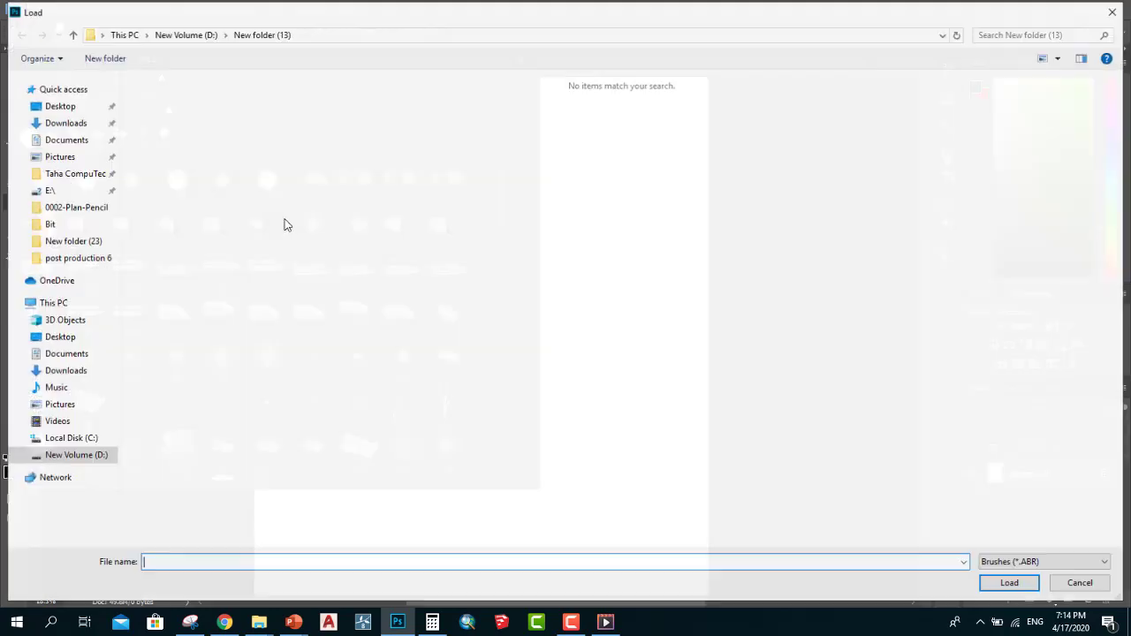
click(76, 257)
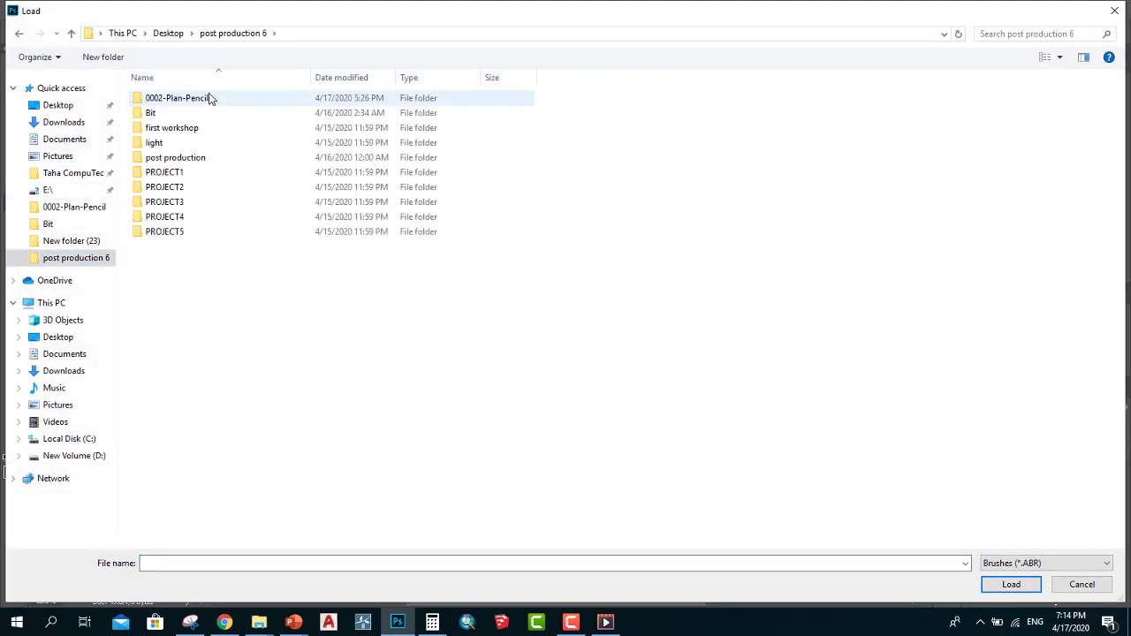
double_click(209, 98)
double_click(207, 98)
double_click(192, 113)
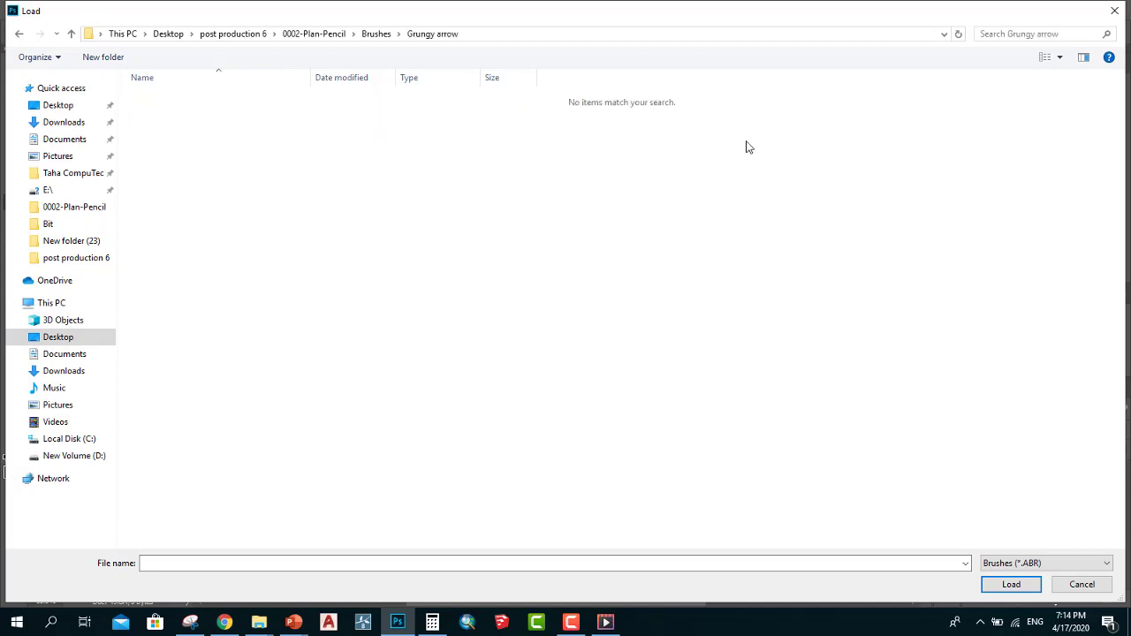
click(1114, 10)
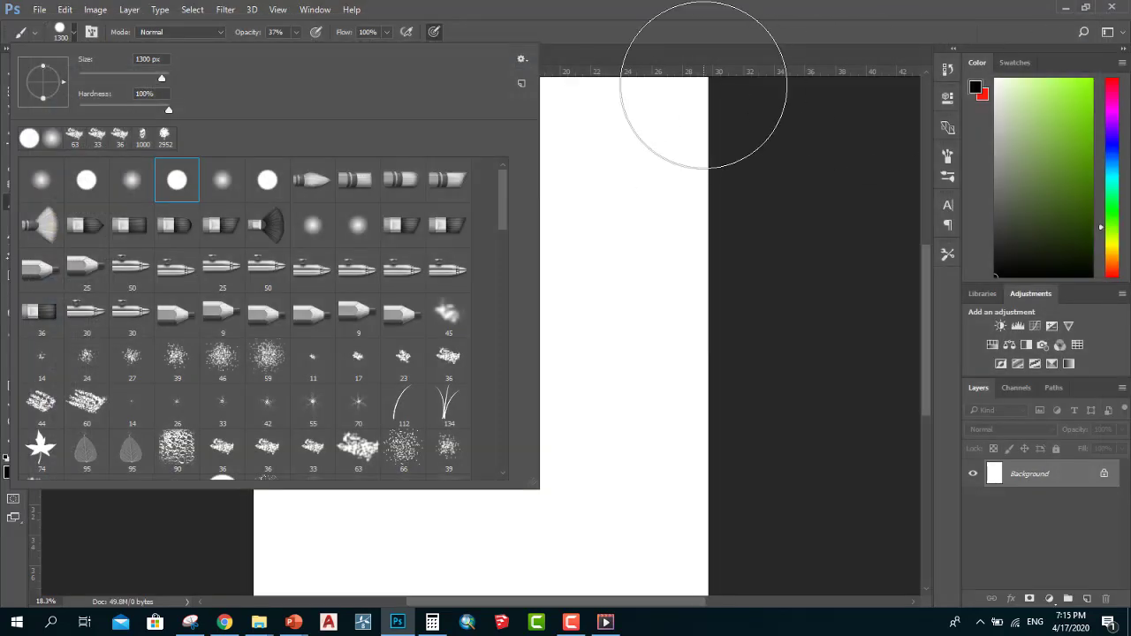
click(1063, 7)
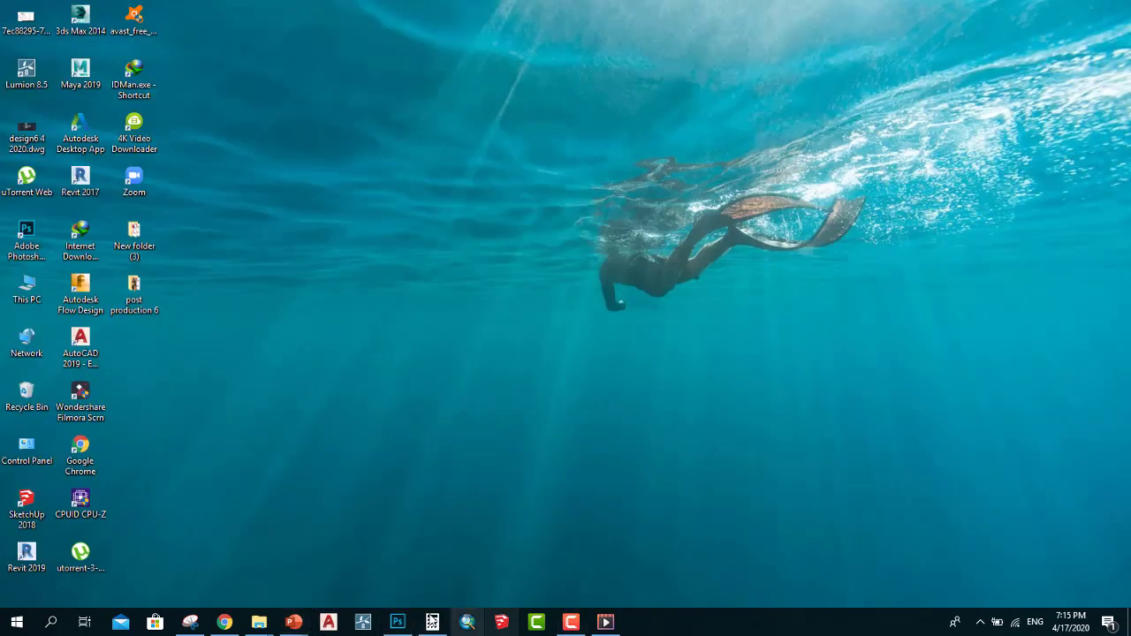
Go to post production 6 > 0002-Plan-Pencil > Brushes > Dirty Grid, select the brushes zip, then hide Explorer.
double_click(134, 291)
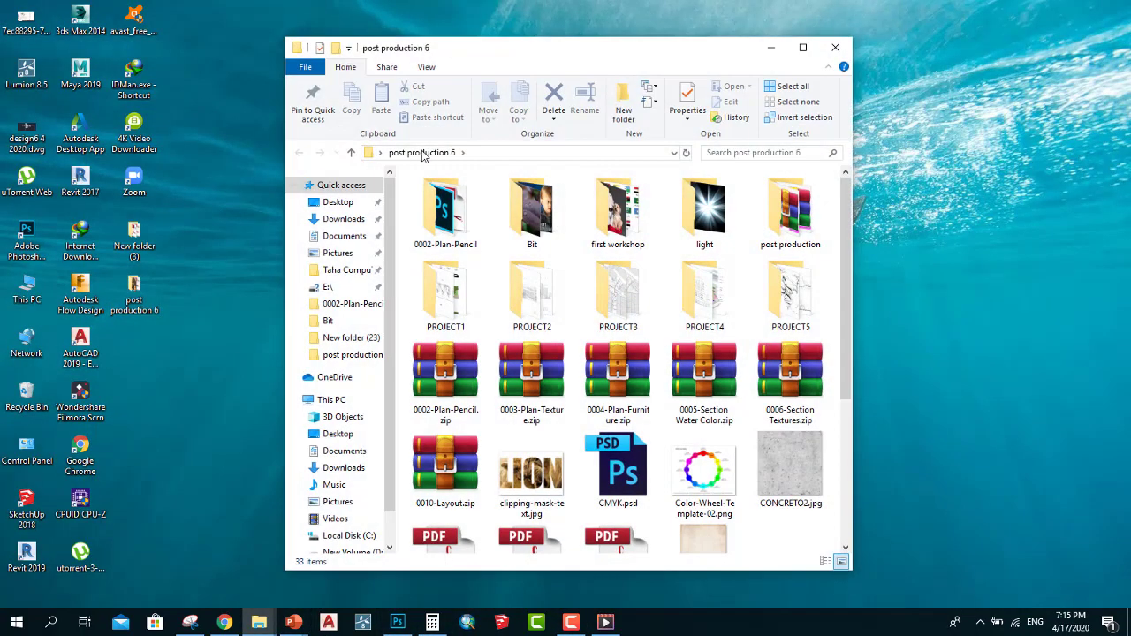
double_click(457, 207)
click(455, 198)
double_click(446, 195)
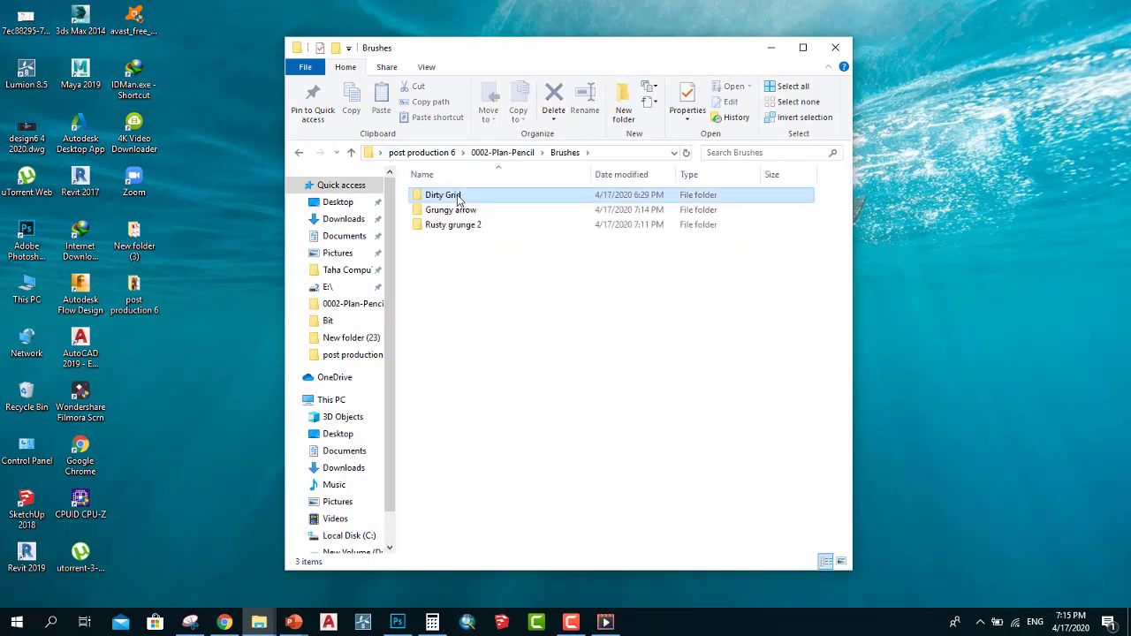
double_click(441, 194)
click(622, 212)
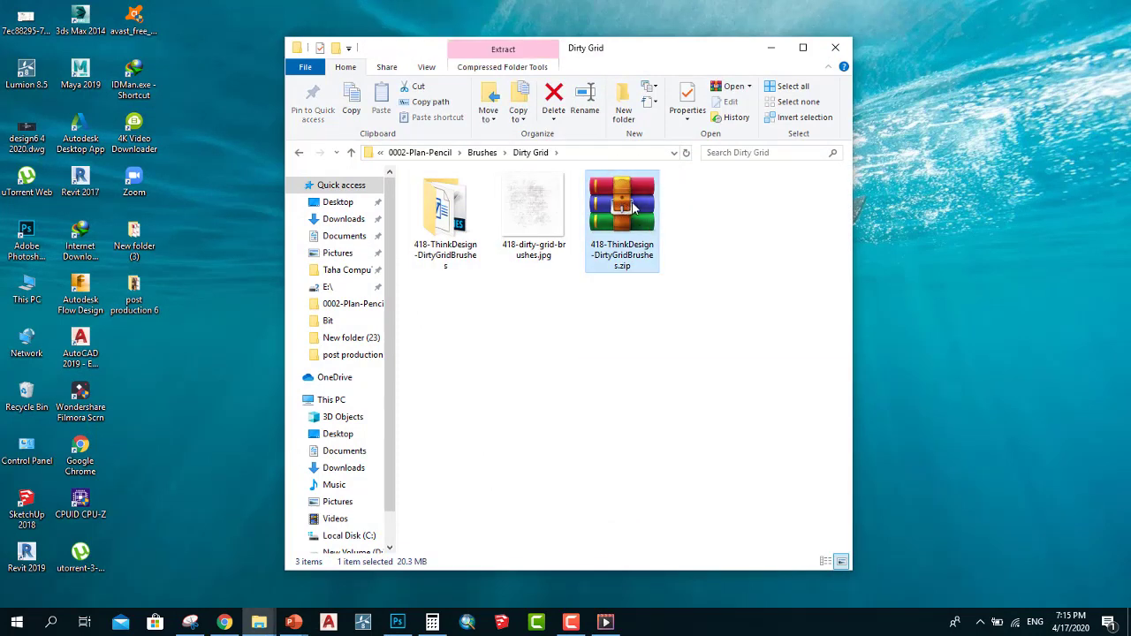
right_click(629, 208)
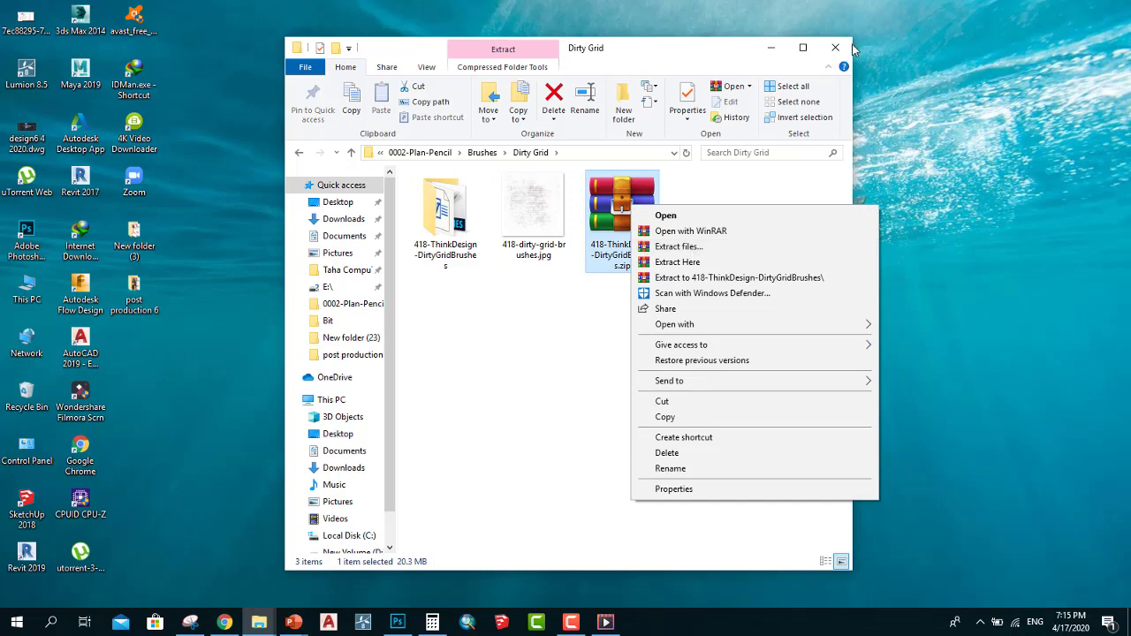
key(super+d)
Reduce the brush to about 70 px and paint a thin grey diagonal stroke.
click(399, 622)
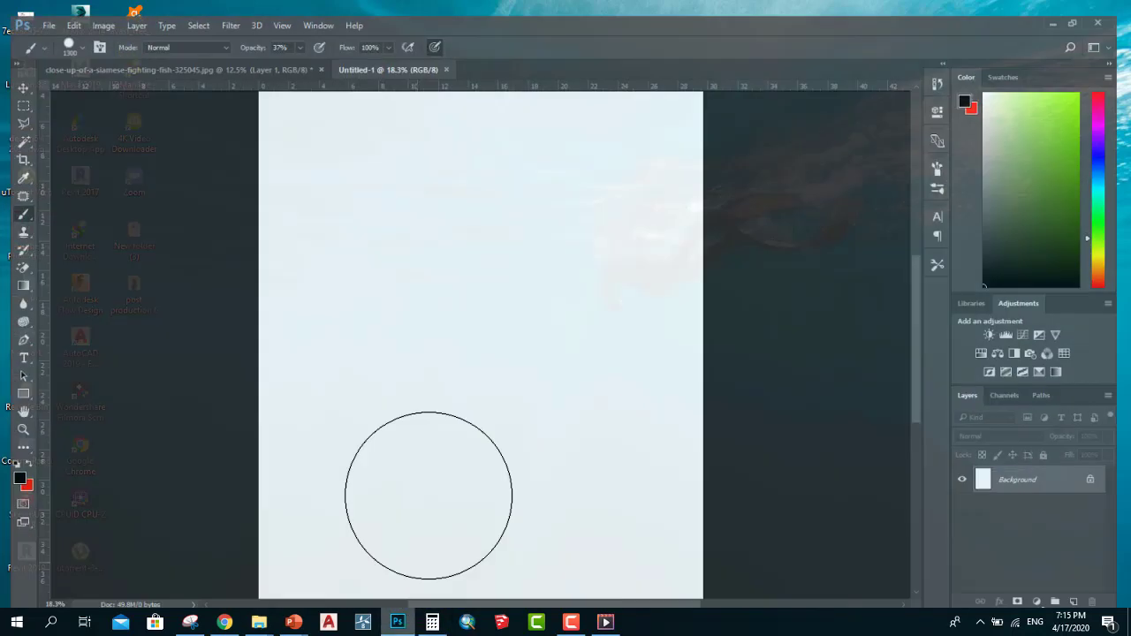
scroll(167, 98, up, 1)
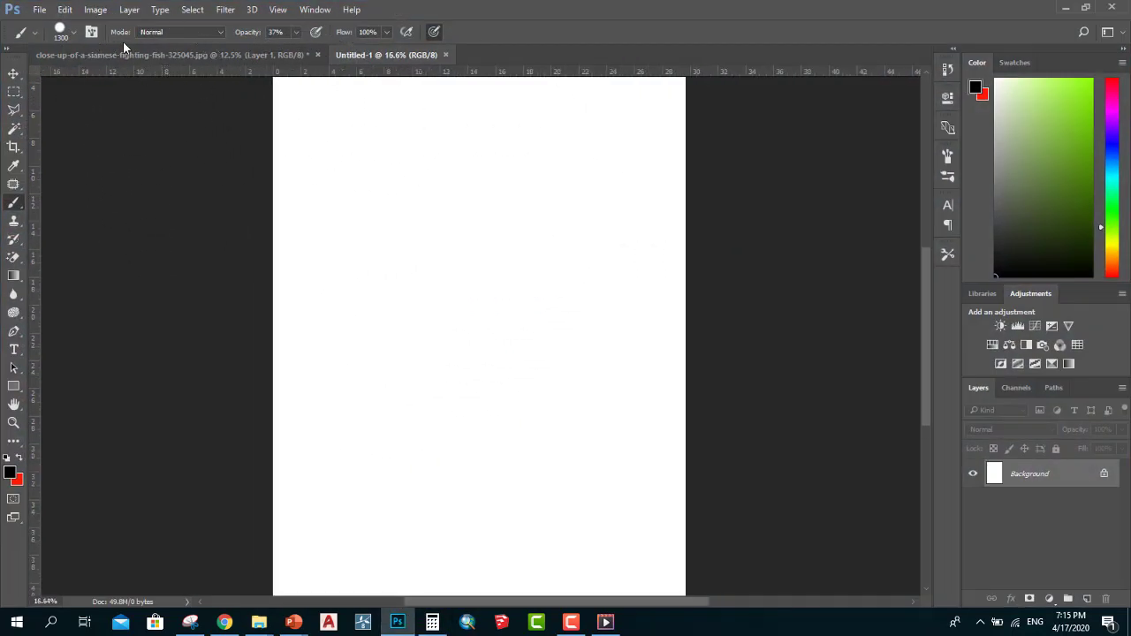
click(74, 33)
scroll(222, 330, down, 1)
scroll(222, 331, down, 1)
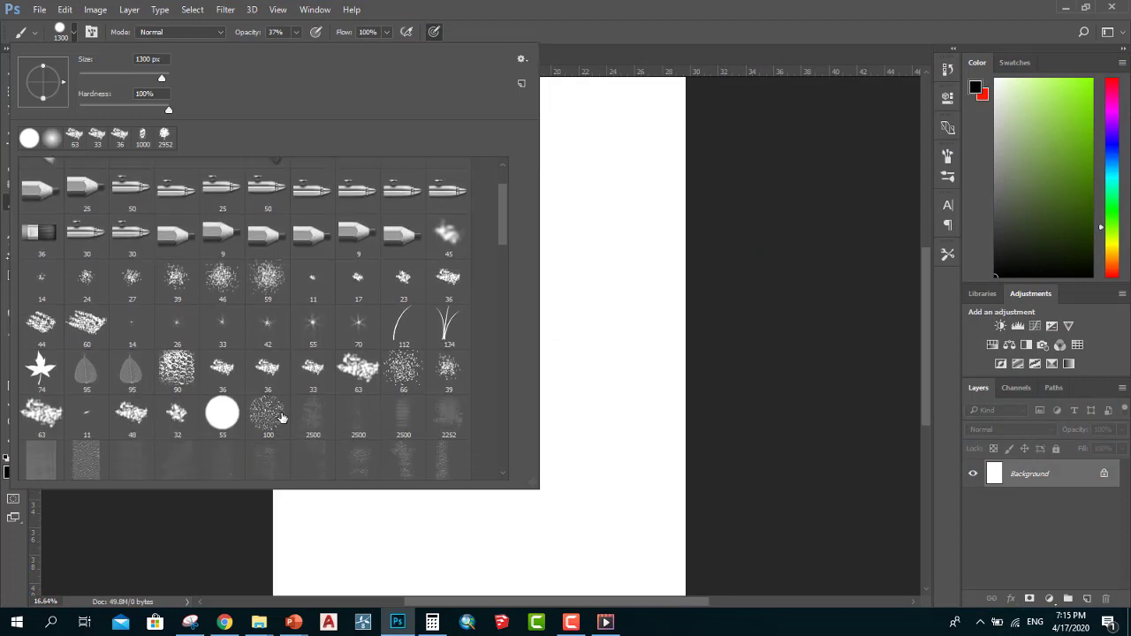
scroll(222, 330, down, 1)
scroll(222, 331, up, 1)
scroll(98, 101, up, 4)
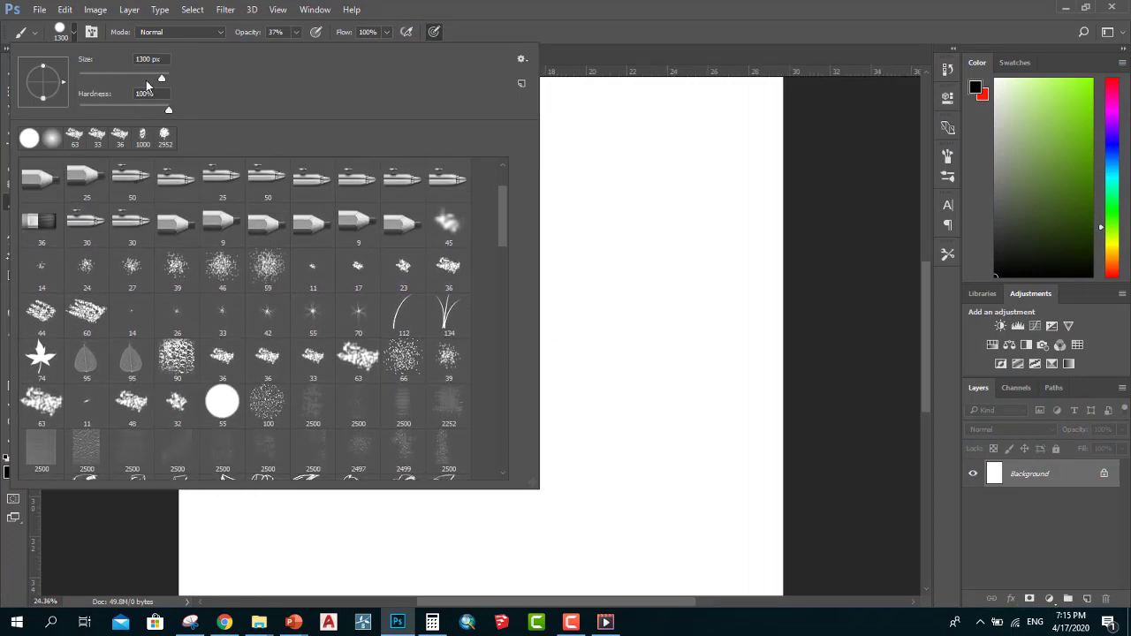
drag(161, 78, 107, 80)
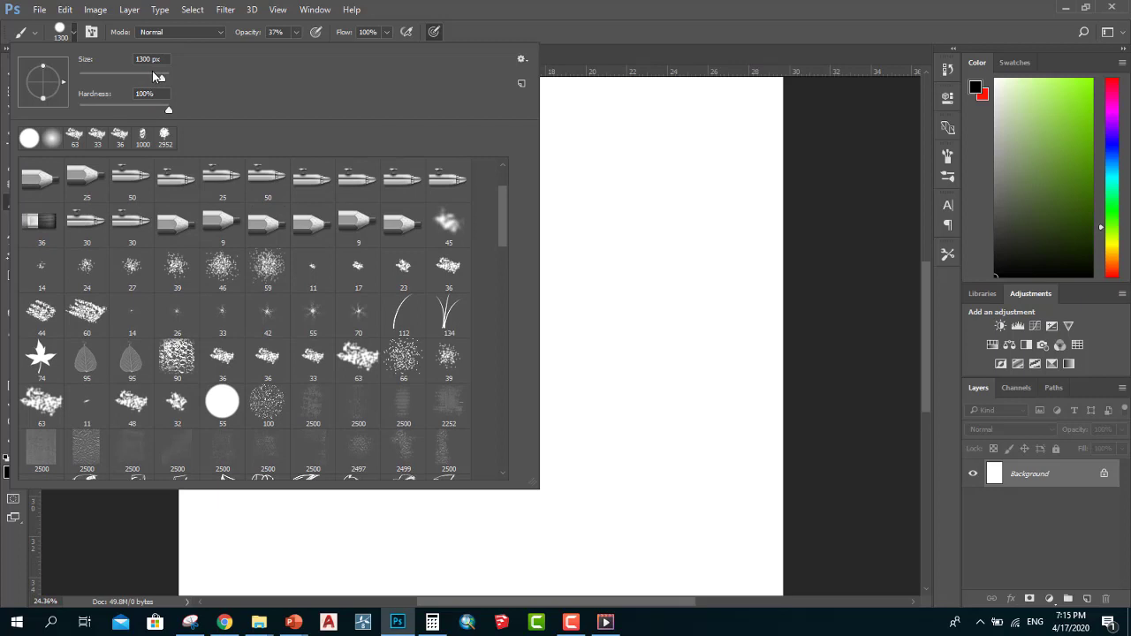
click(684, 274)
drag(696, 210, 637, 296)
Paint two more grey strokes at brush sizes of about 190 and 95 px.
click(73, 34)
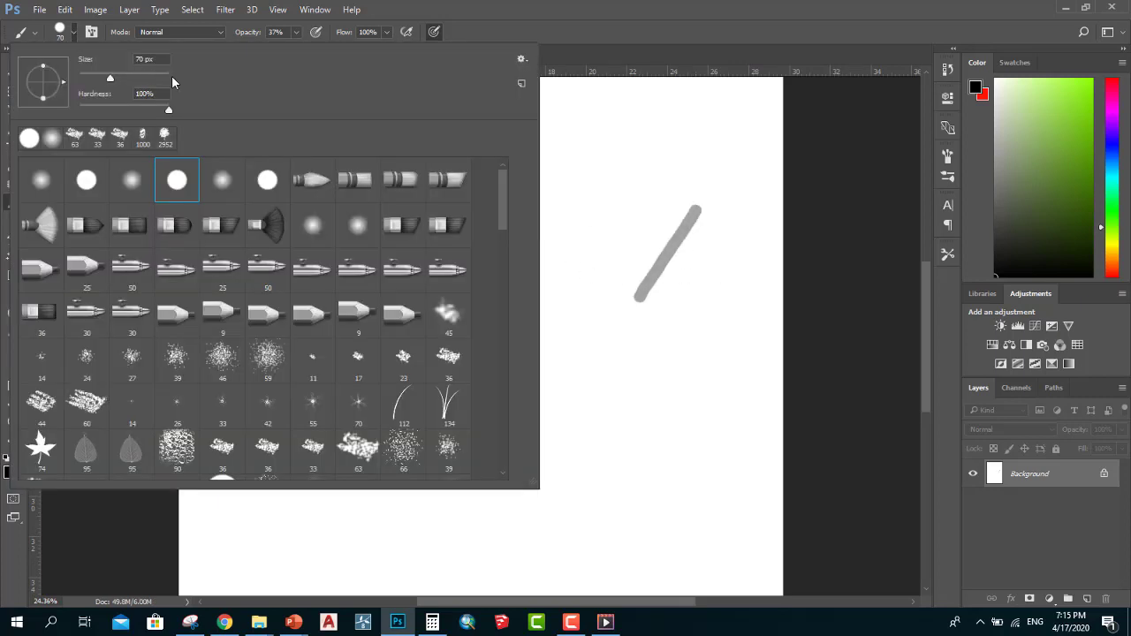
text(190)
drag(665, 136, 601, 212)
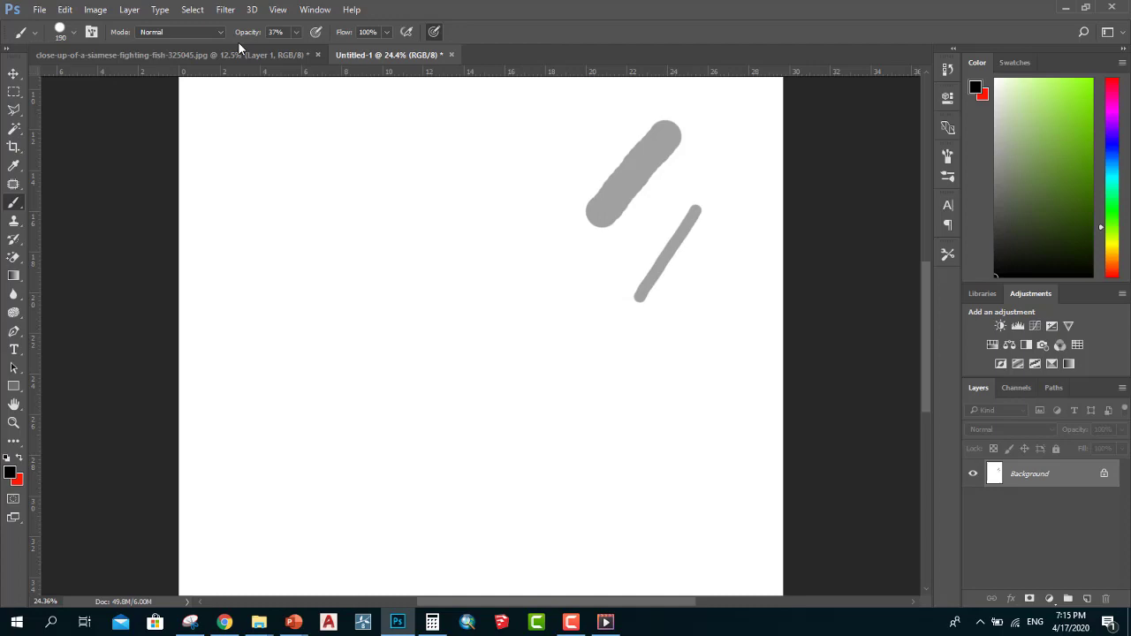
click(72, 34)
drag(145, 78, 170, 78)
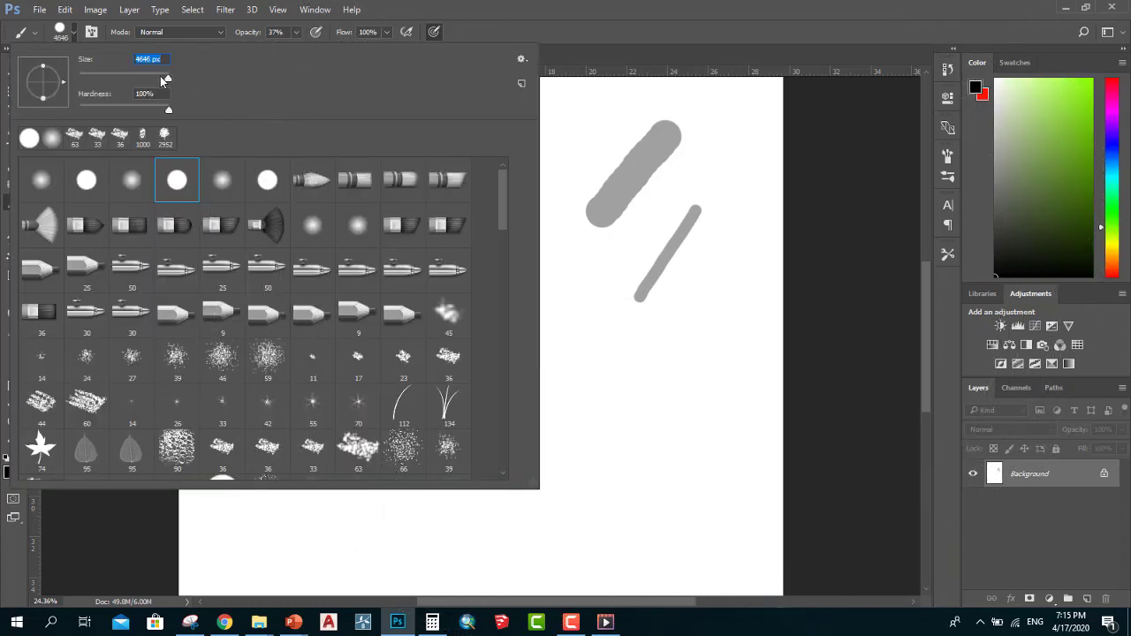
text(95)
drag(714, 234, 599, 314)
Paint large round blobs at 700 px near the centre, then a 300 px diagonal stroke at lower right.
scroll(318, 328, down, 2)
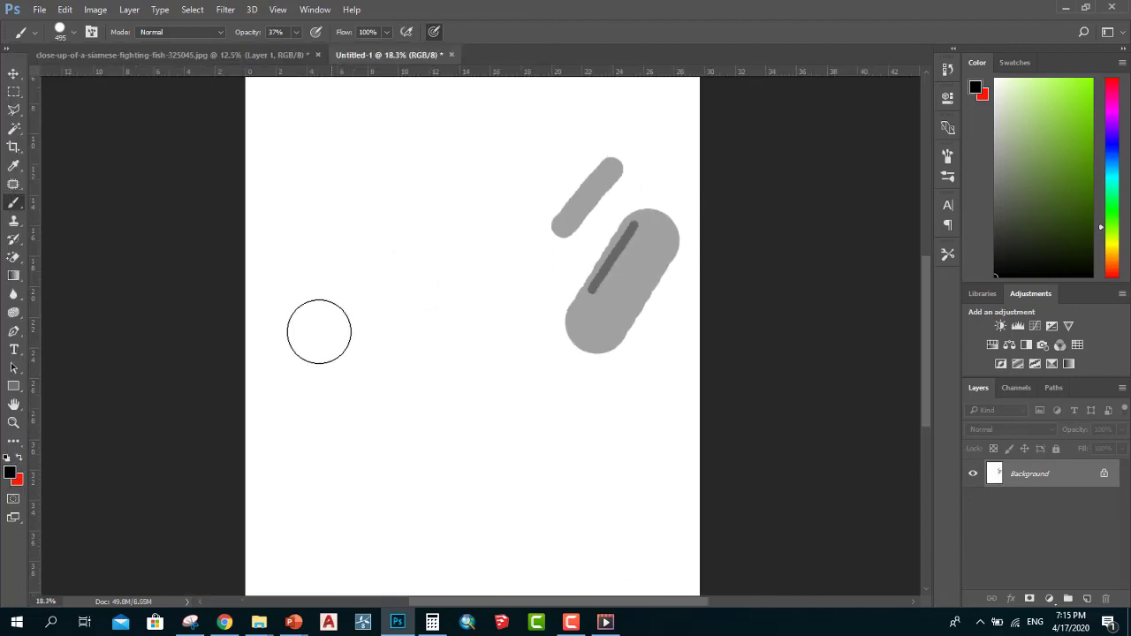
scroll(323, 328, up, 2)
scroll(326, 328, up, 2)
scroll(328, 329, up, 1)
key(bracketleft)
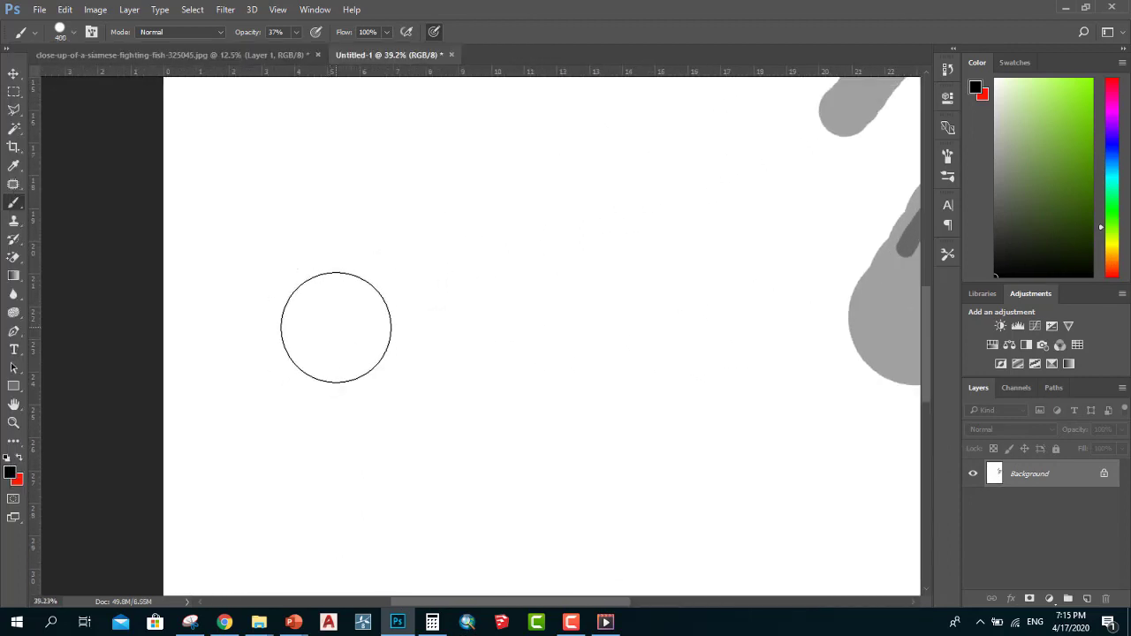
key(bracketright)
key(bracketright)
key(bracketright)
drag(403, 354, 434, 353)
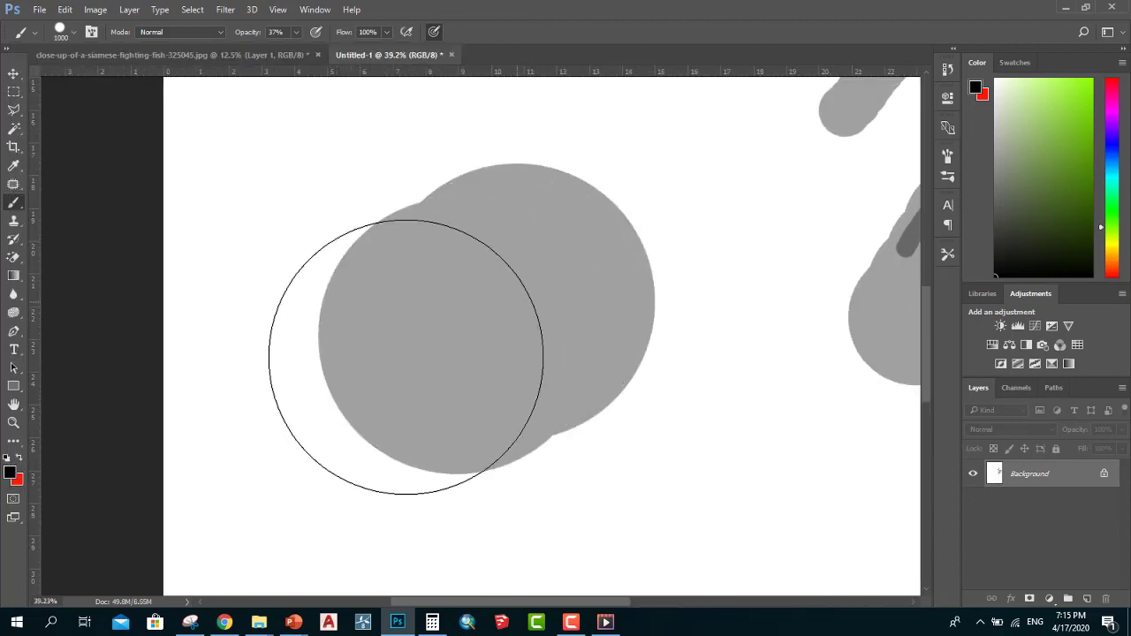
key(bracketleft)
key(bracketleft)
key(bracketleft)
drag(711, 409, 618, 475)
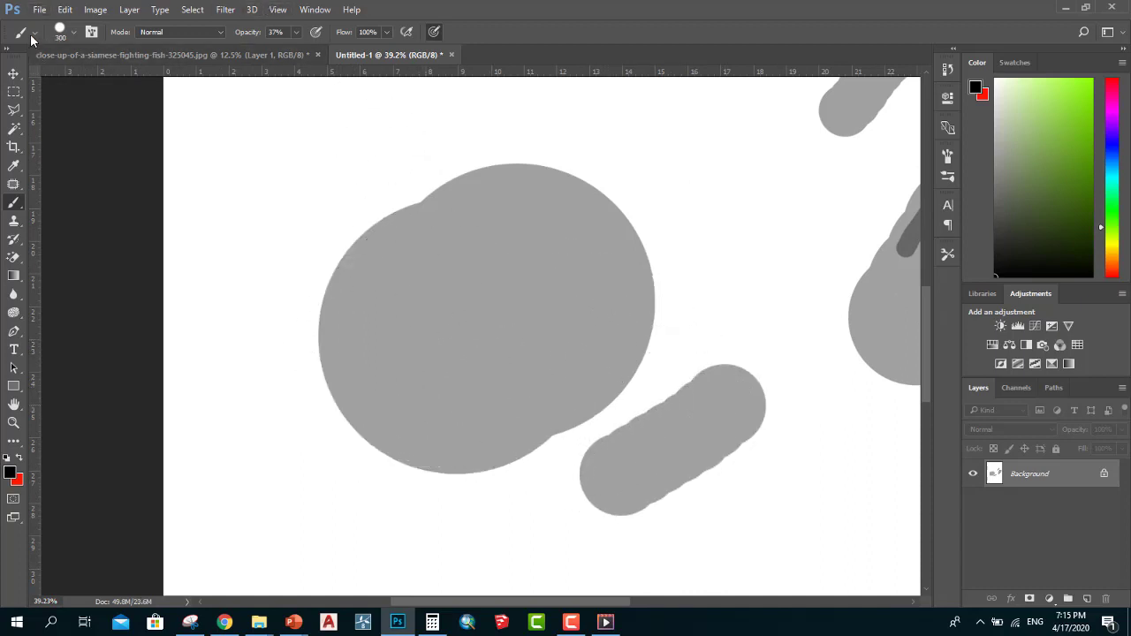
Set the brush size to 50 px and paint a thin grey stroke across the big blob.
click(74, 33)
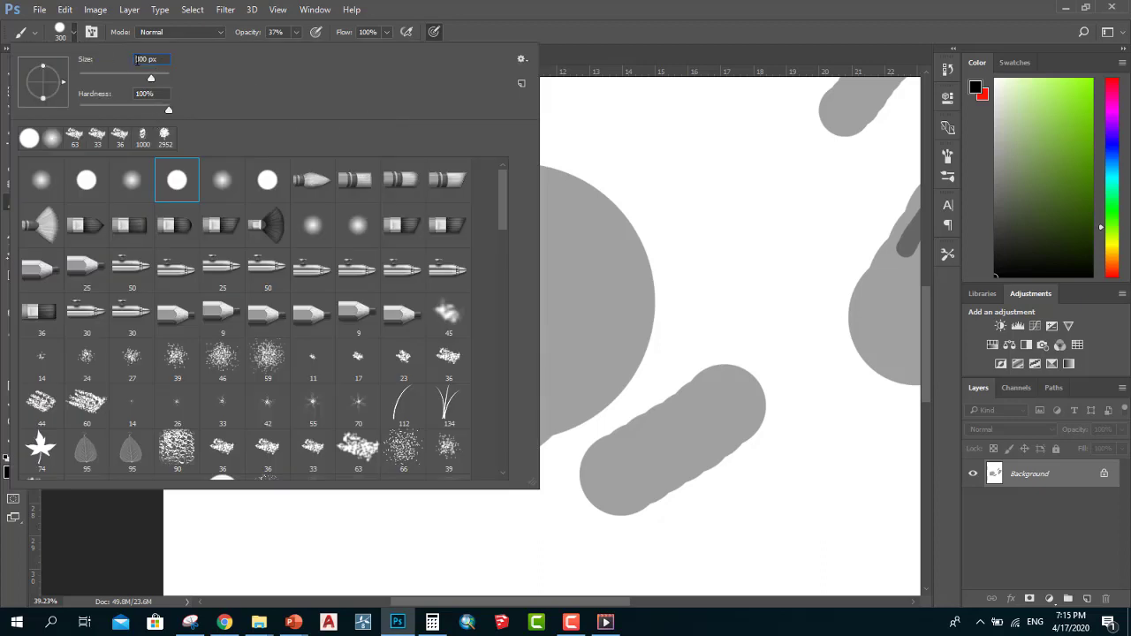
drag(160, 57, 121, 70)
text(50)
key(Return)
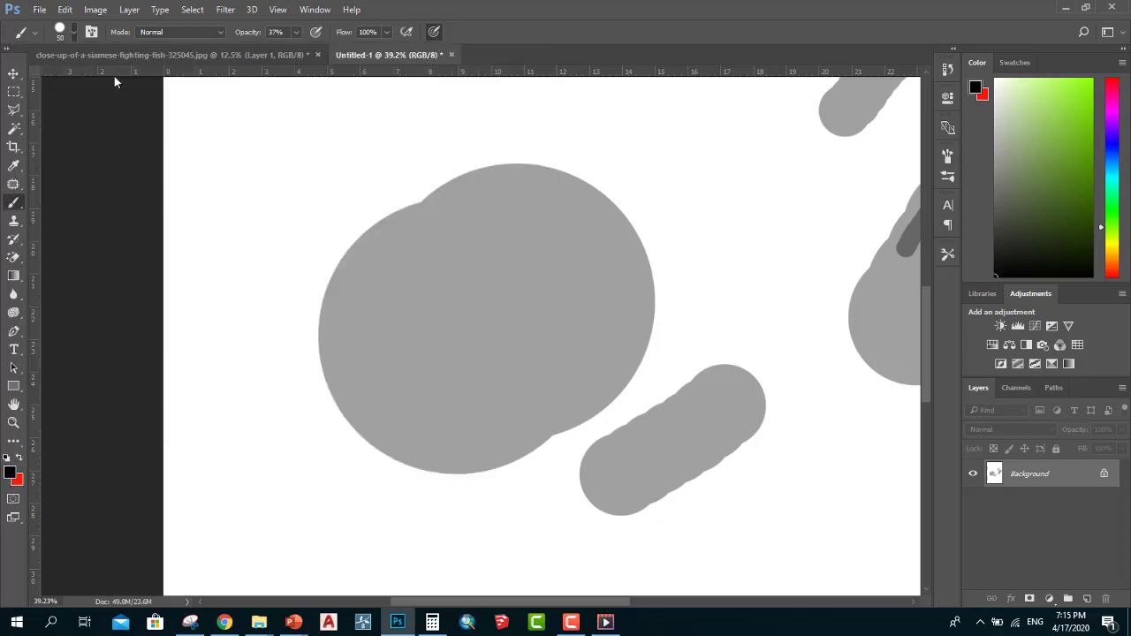
drag(734, 150, 555, 234)
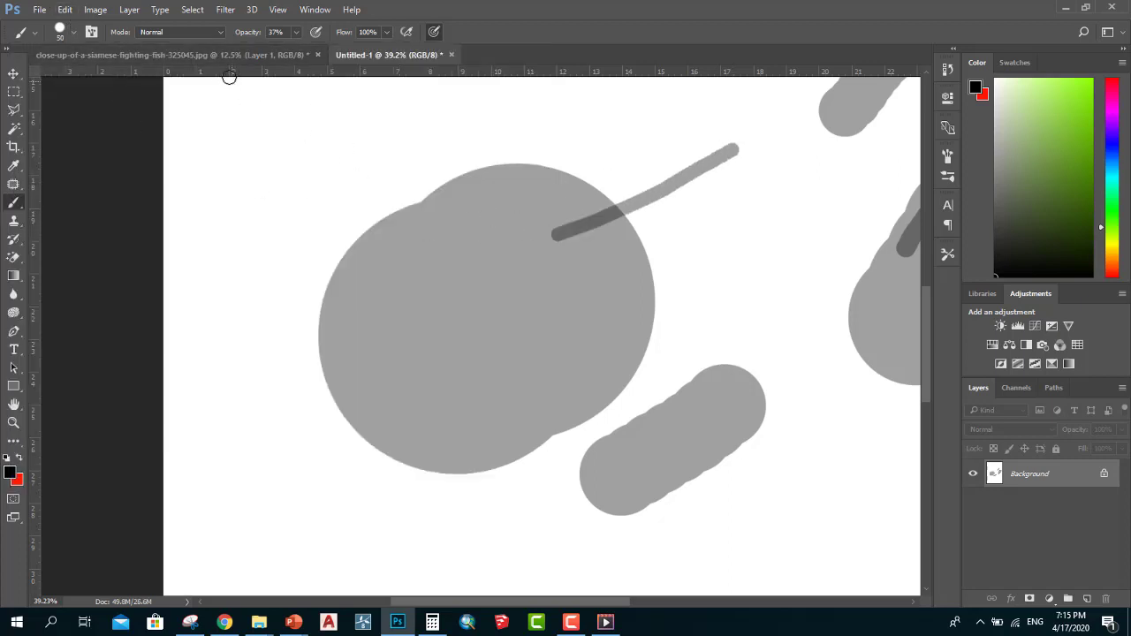
click(70, 35)
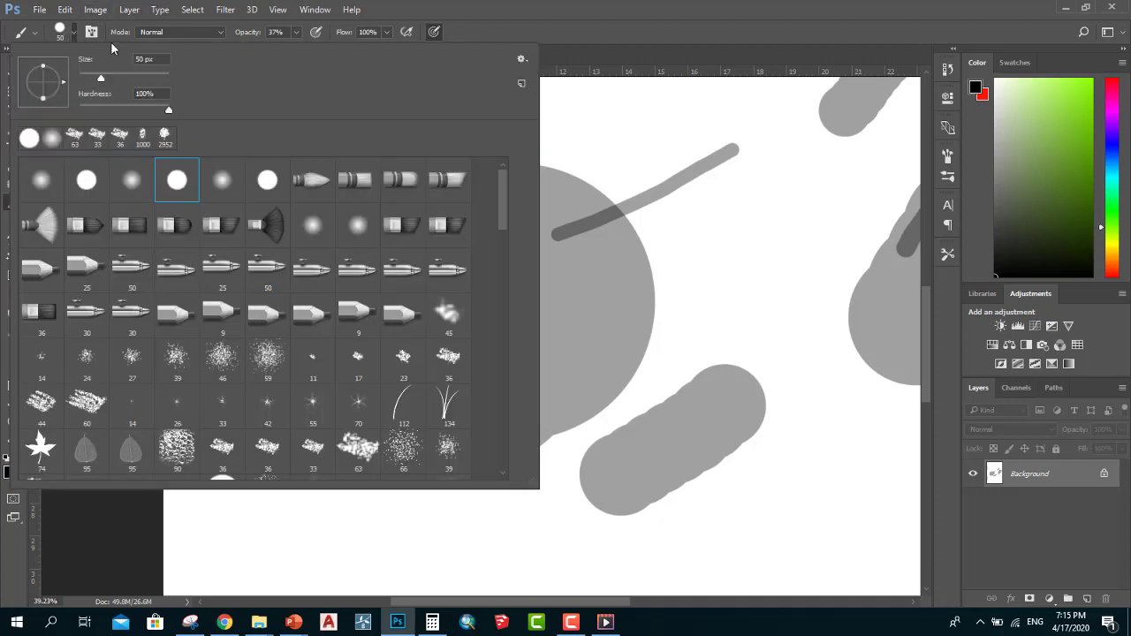
scroll(707, 80, down, 5)
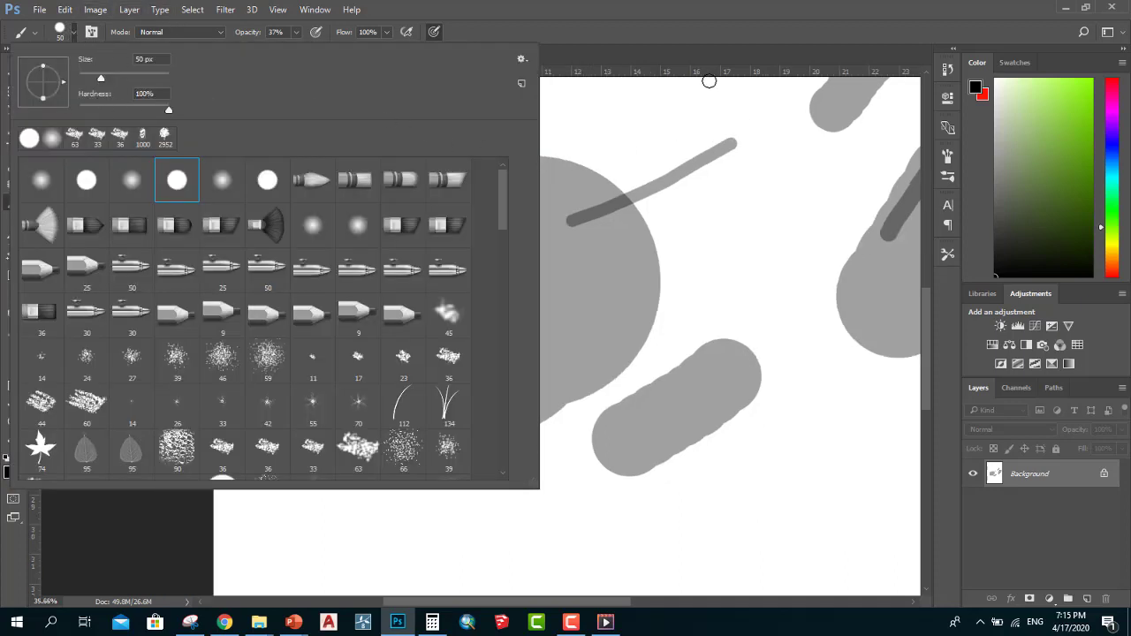
scroll(521, 477, down, 2)
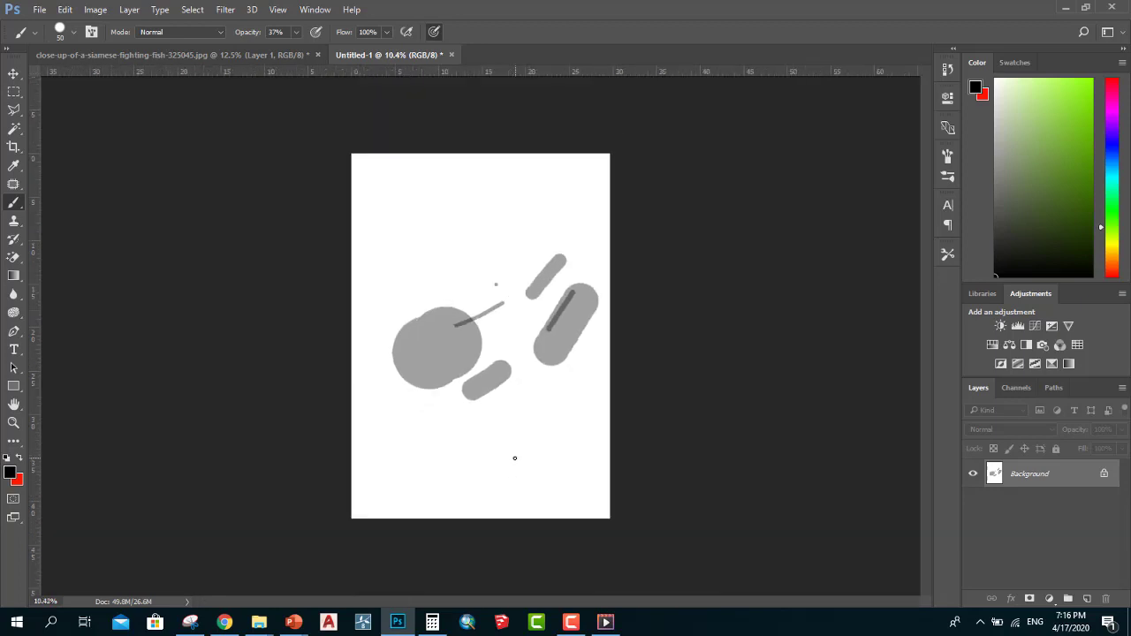
scroll(635, 512, up, 2)
Revert the page to its blank state in History and add a new empty Layer 1.
click(947, 68)
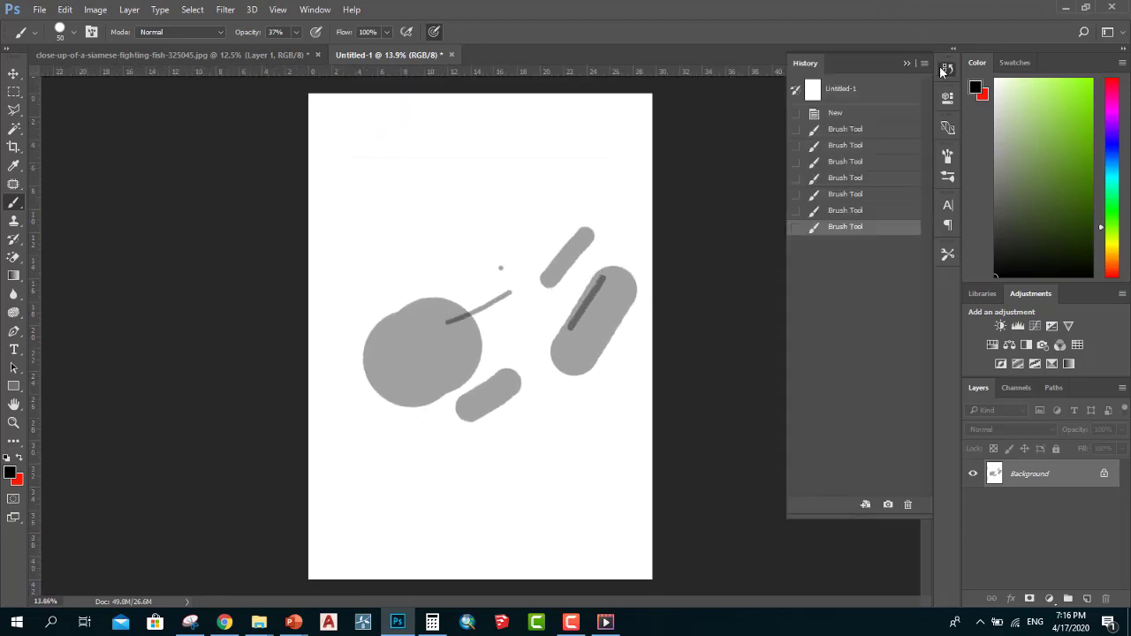
click(905, 91)
click(1087, 599)
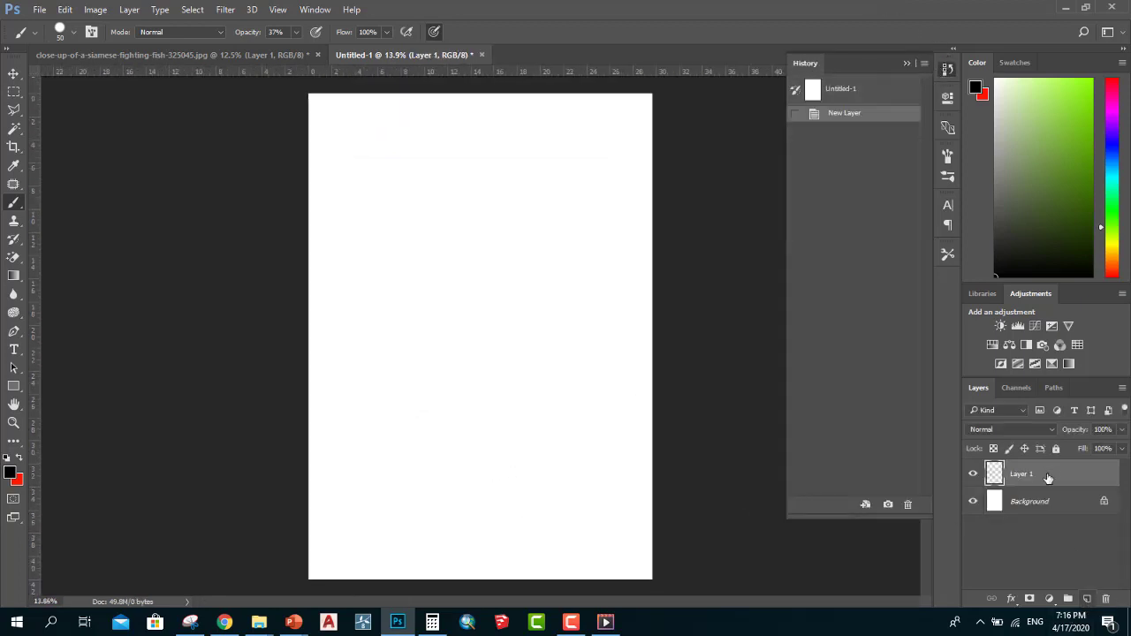
click(905, 64)
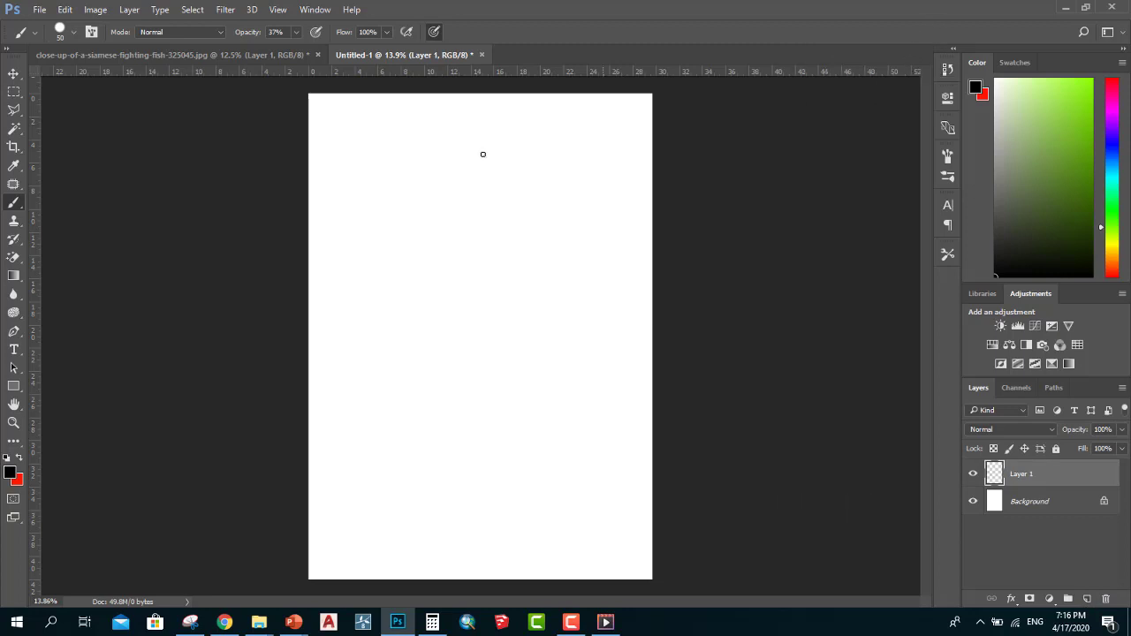
scroll(384, 204, up, 2)
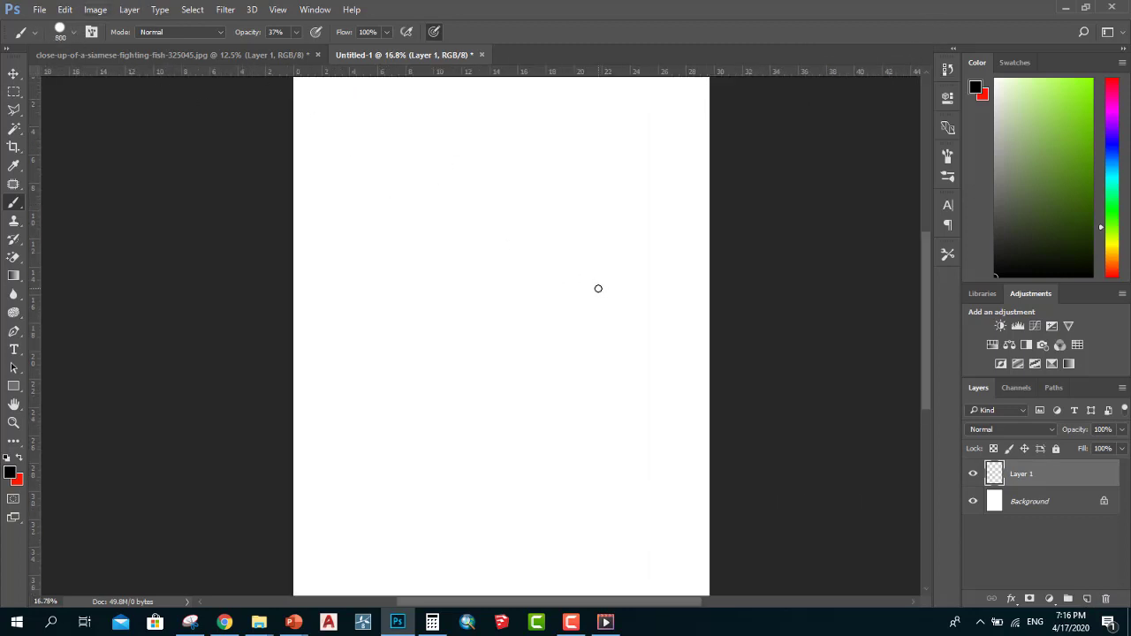
Enlarge the brush to 1400 px at full hardness and stamp a hard grey circle upper right.
key(bracketright)
key(bracketright)
key(bracketright)
key(bracketright)
click(76, 32)
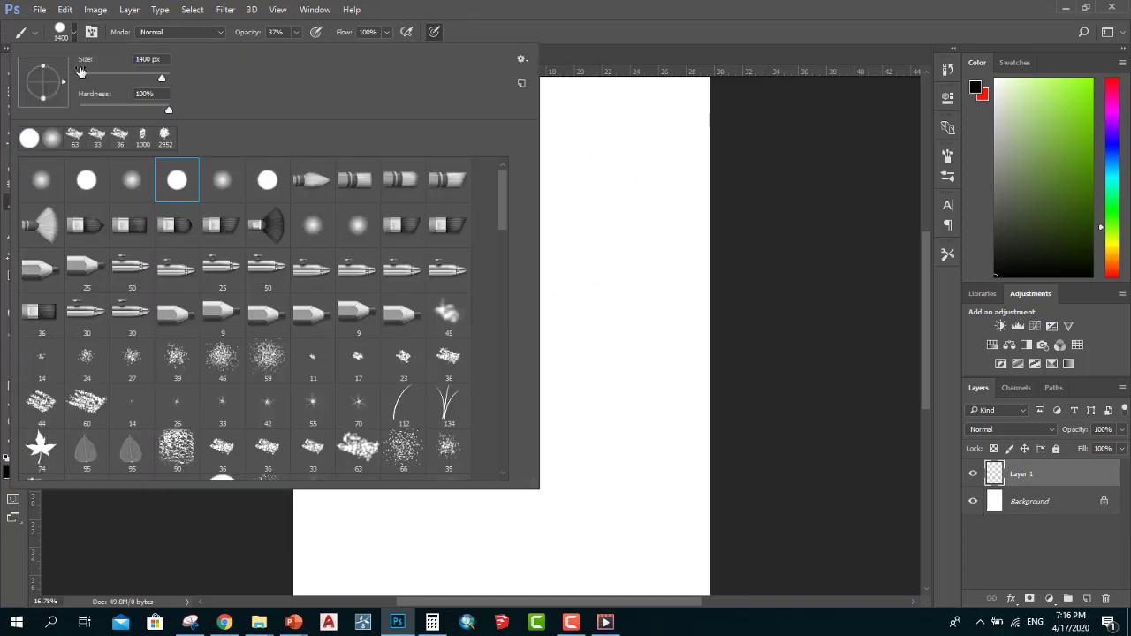
click(146, 92)
click(626, 35)
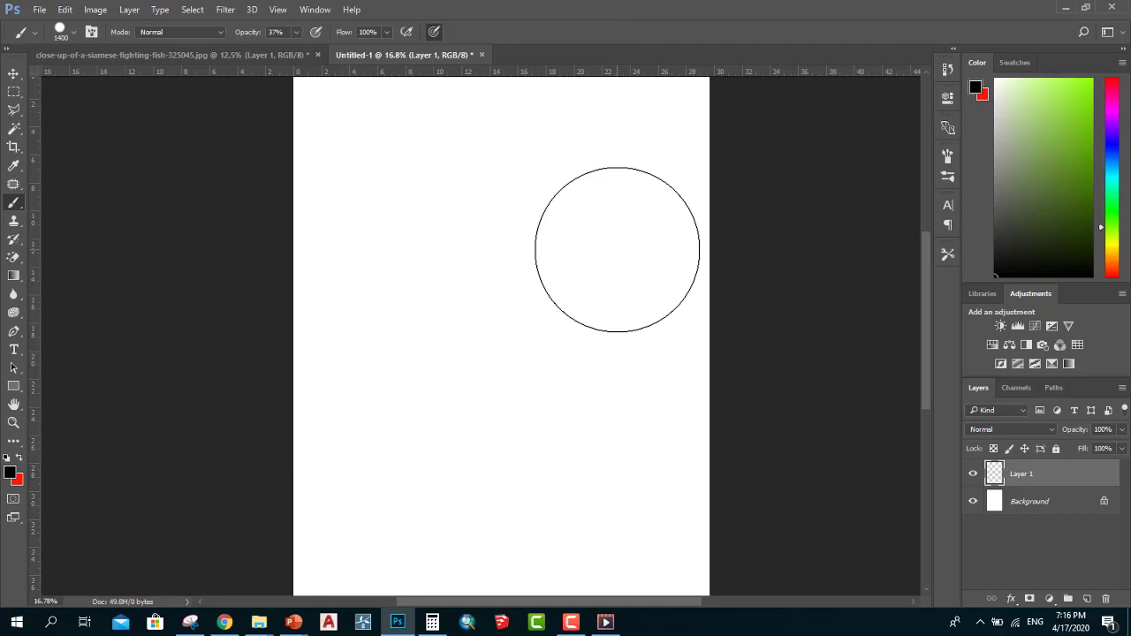
click(616, 249)
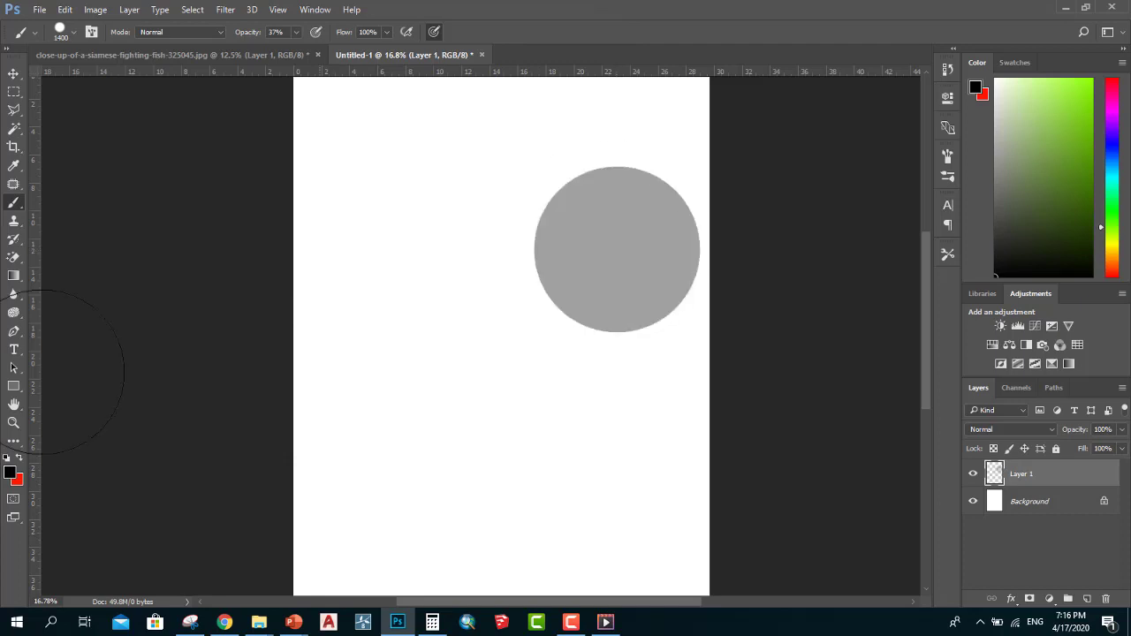
Lower brush hardness to 0% and paint a large soft grey dab on the left.
click(76, 33)
click(104, 109)
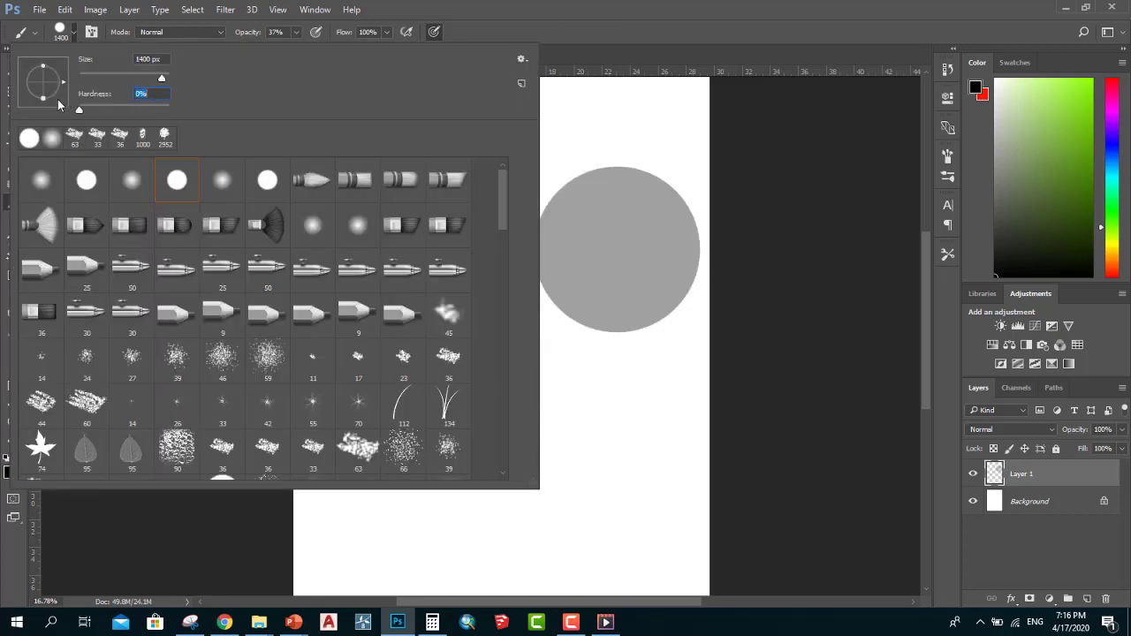
click(519, 76)
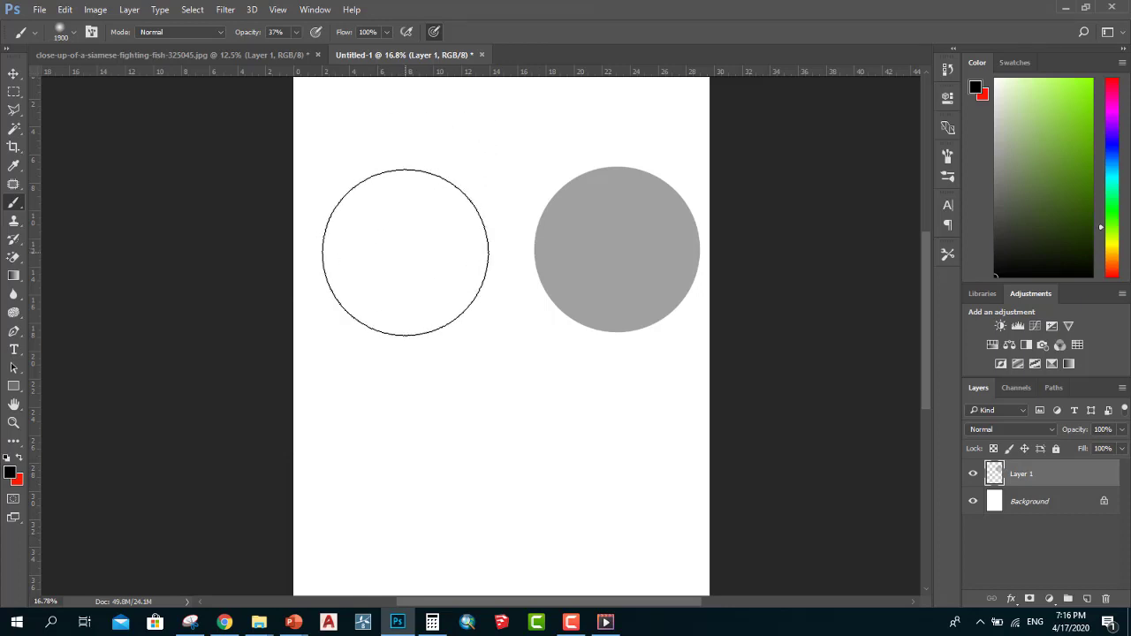
click(404, 256)
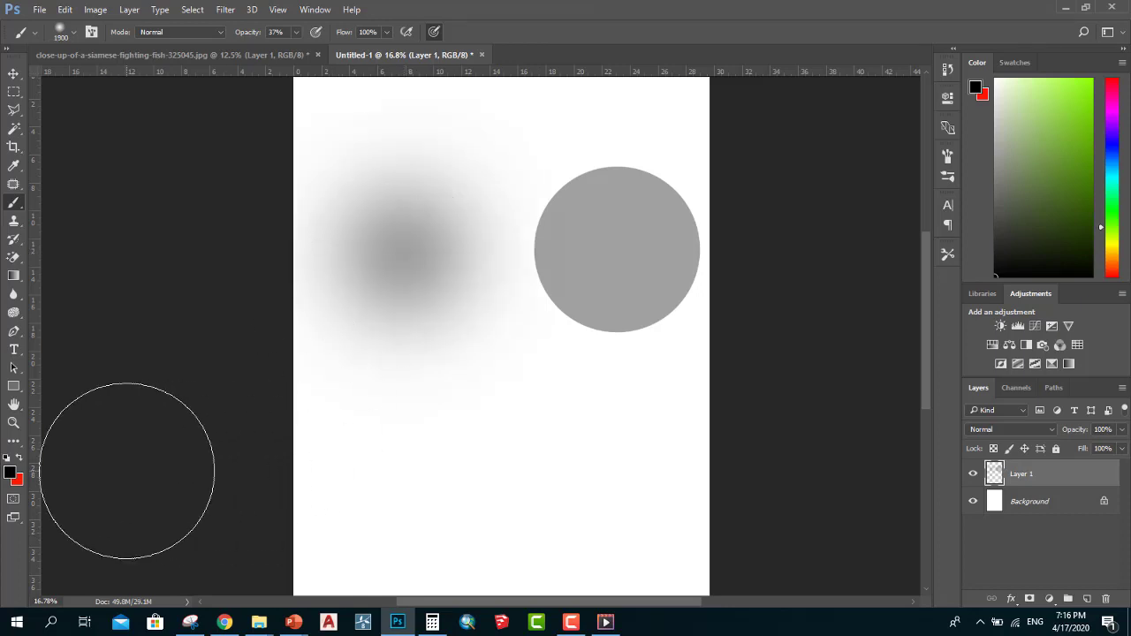
click(12, 74)
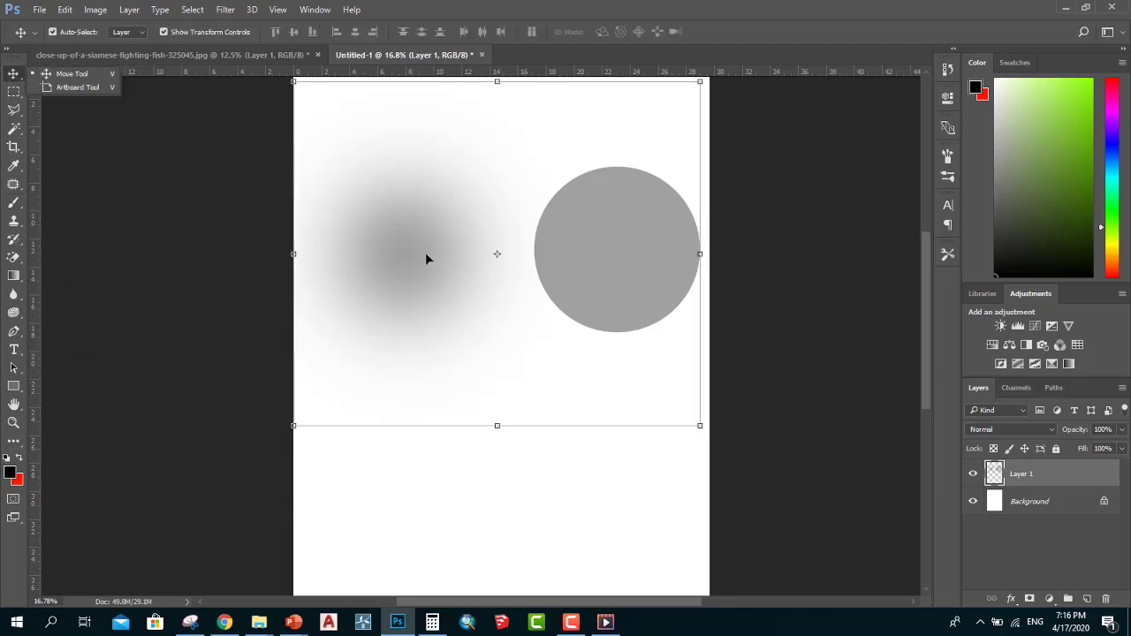
Nudge Layer 1's soft blob and grey circle in three small moves, ending slightly right and lower.
drag(425, 254, 391, 254)
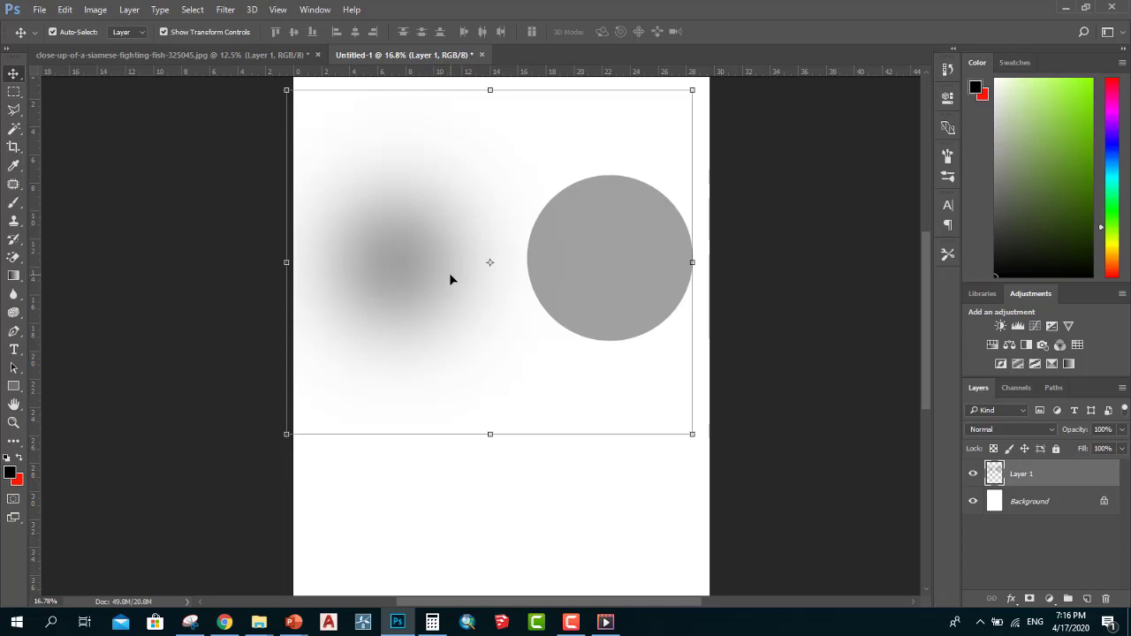
click(578, 502)
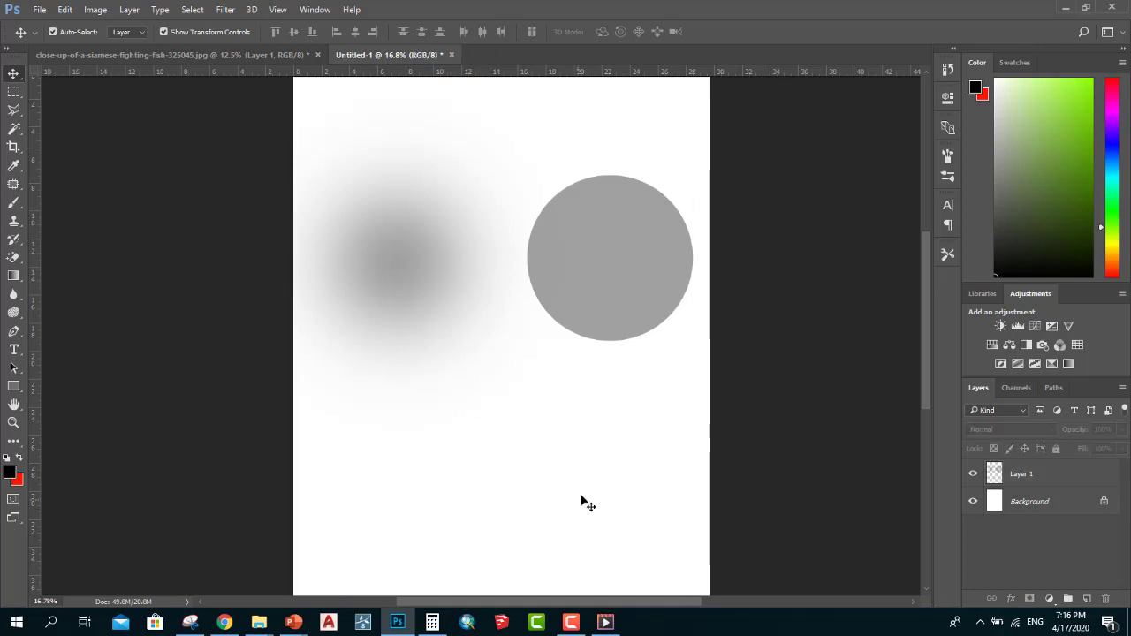
drag(455, 303, 462, 270)
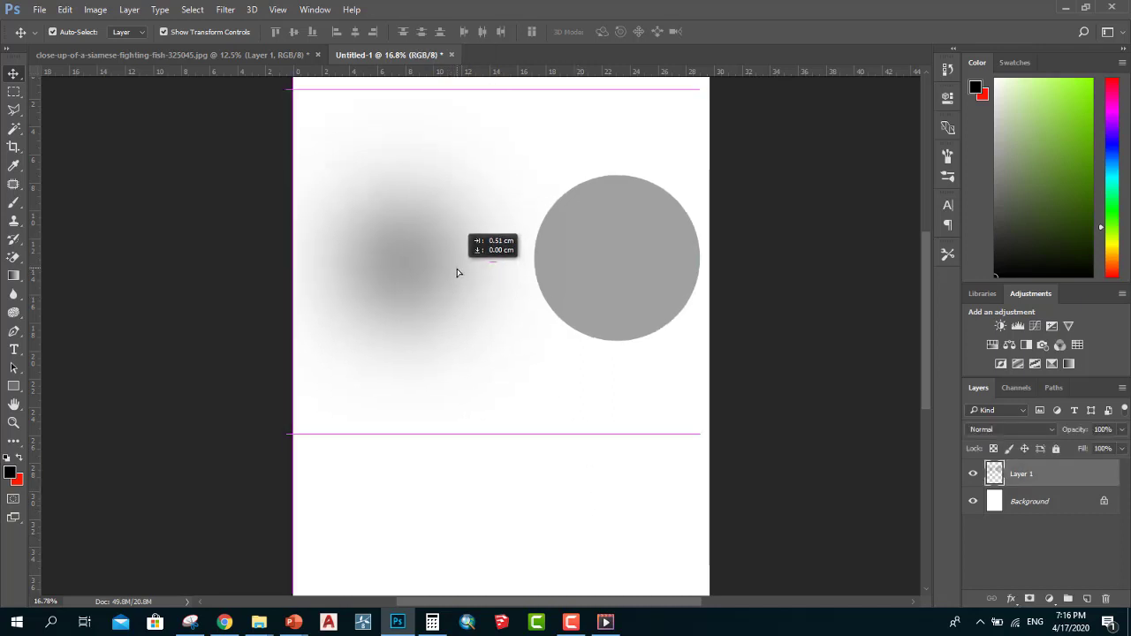
click(763, 214)
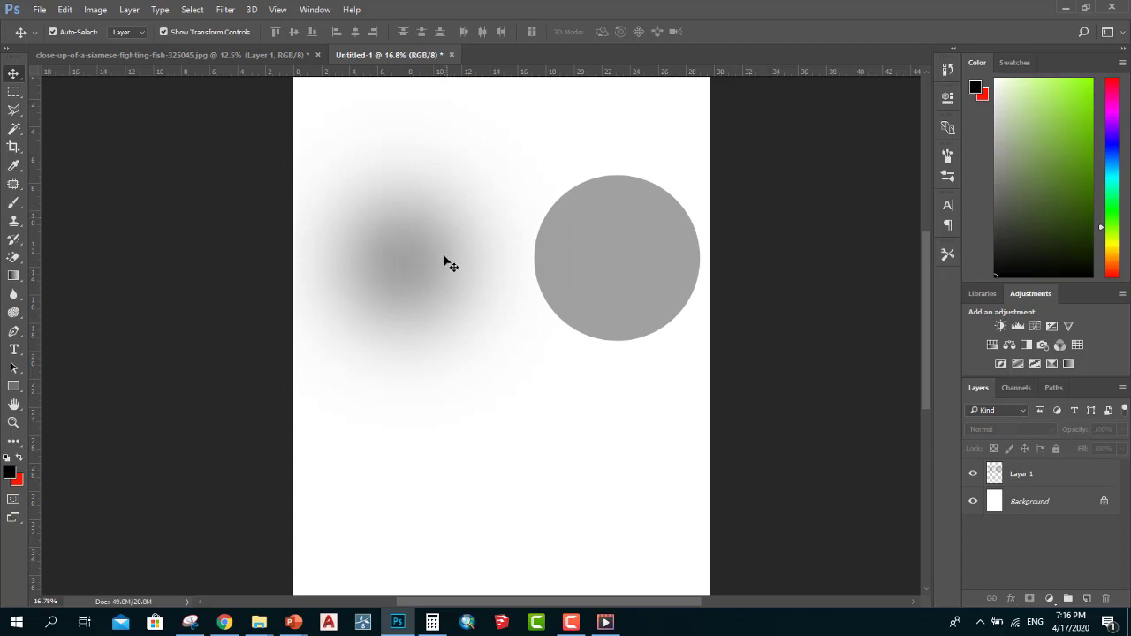
drag(444, 258, 454, 270)
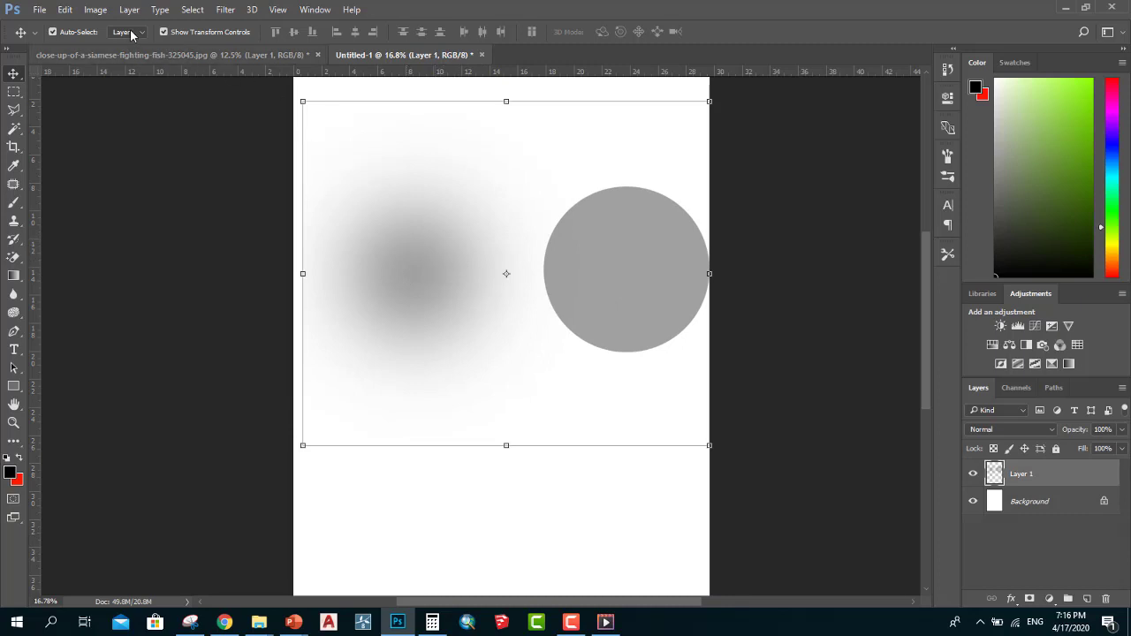
click(13, 203)
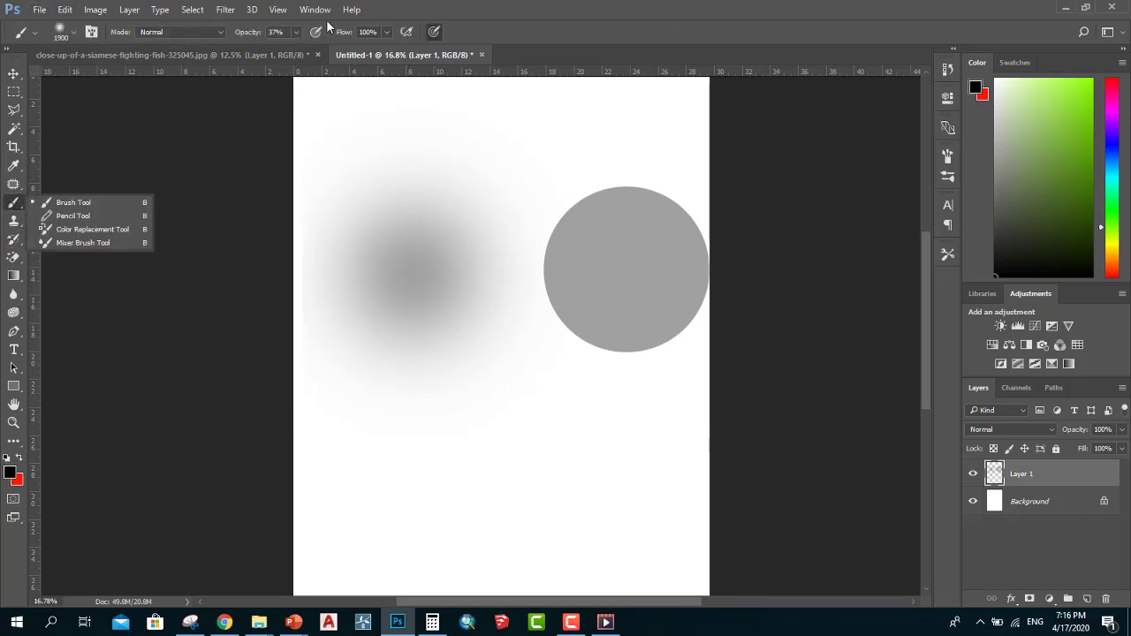
Fit the page in the window, shrink the brush to 500 px, and paint a soft grey diagonal stroke.
scroll(462, 485, down, 1)
scroll(462, 481, up, 3)
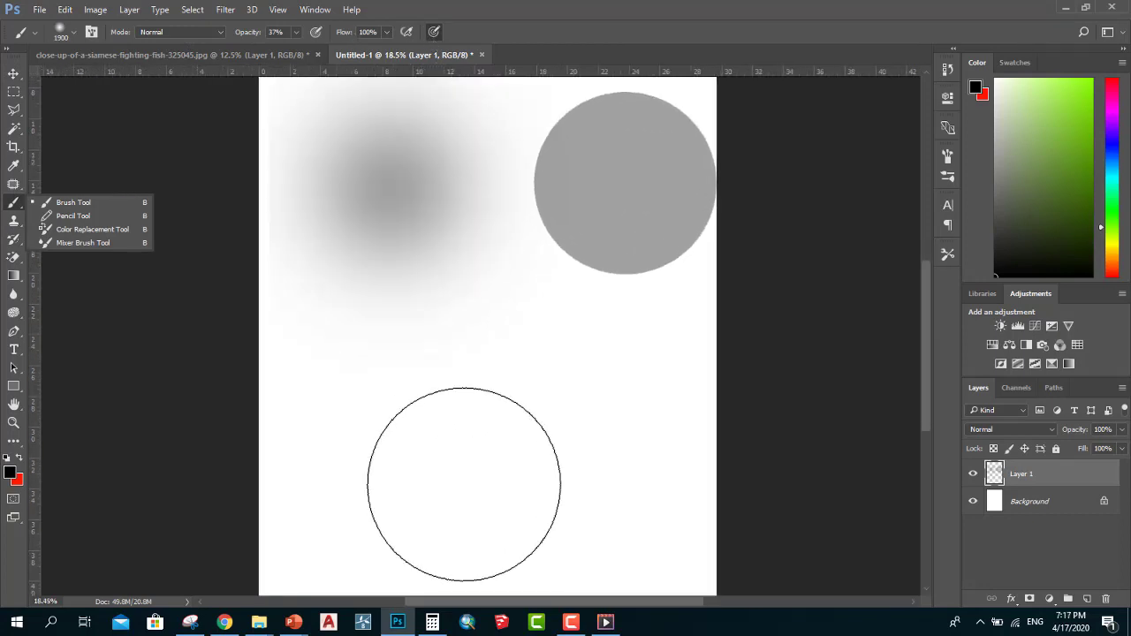
key(bracketright)
key(bracketright)
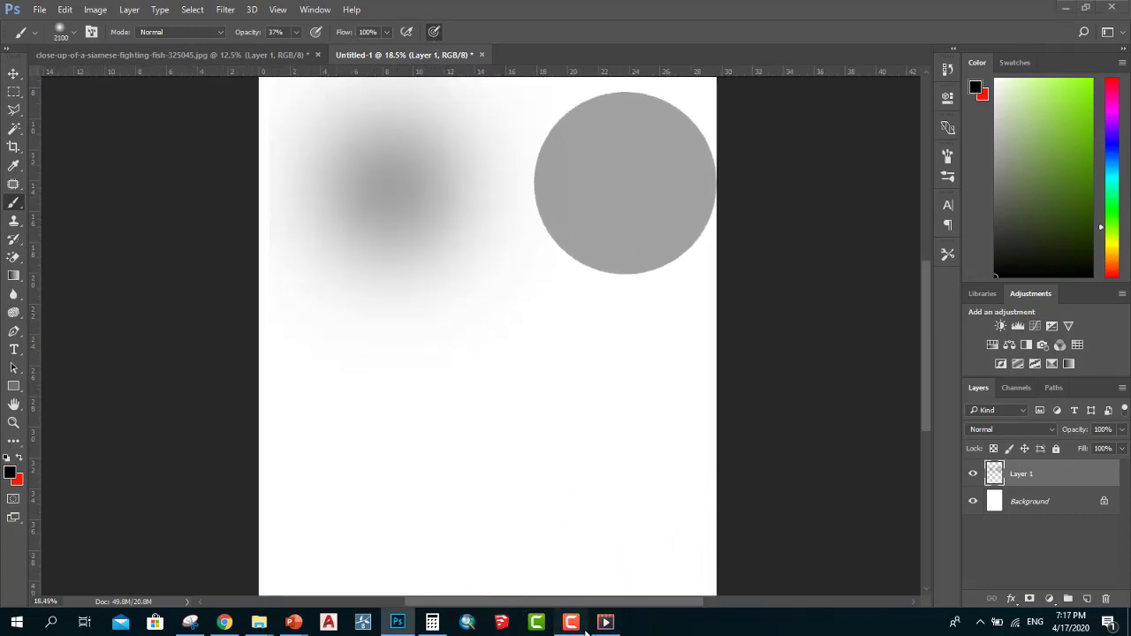
click(570, 622)
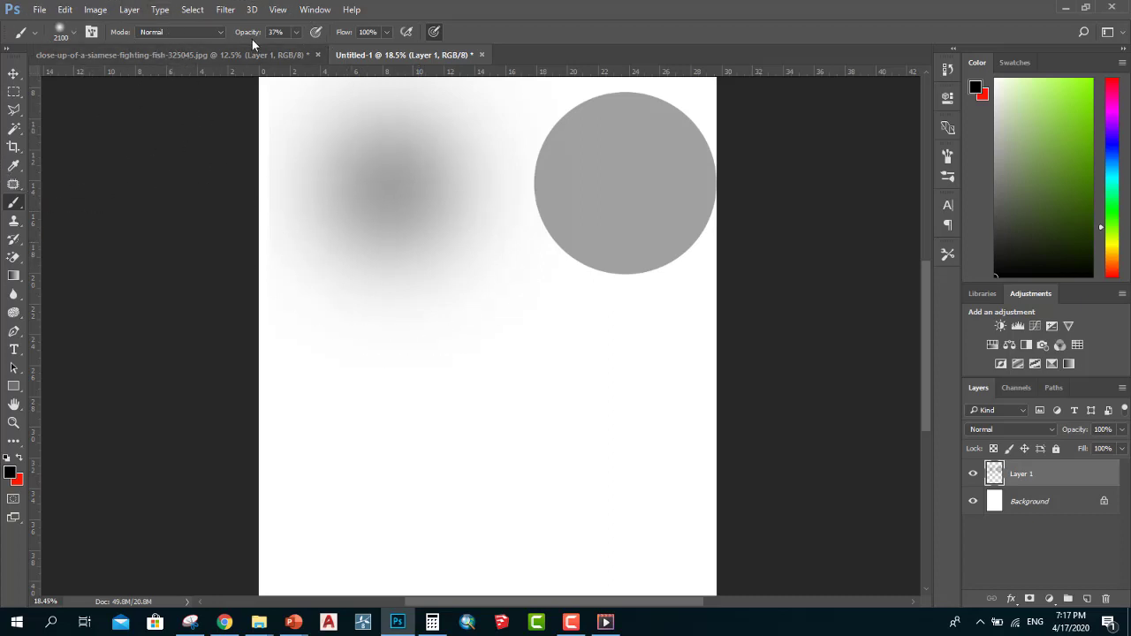
key(ctrl+0)
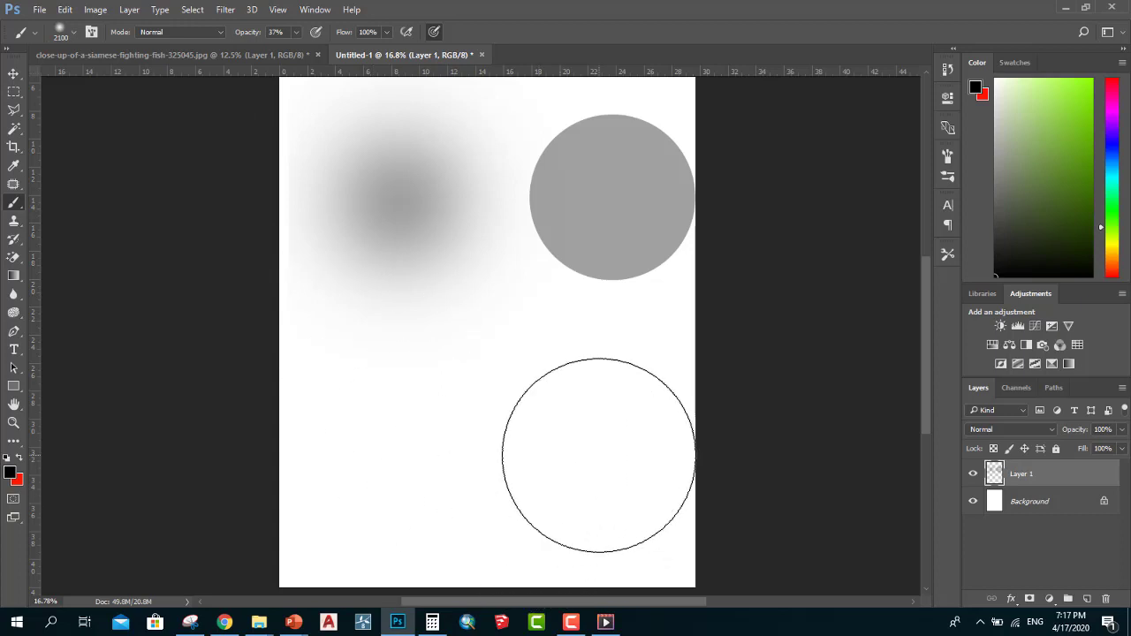
key(bracketleft)
key(bracketleft)
key(bracketleft)
key(bracketleft)
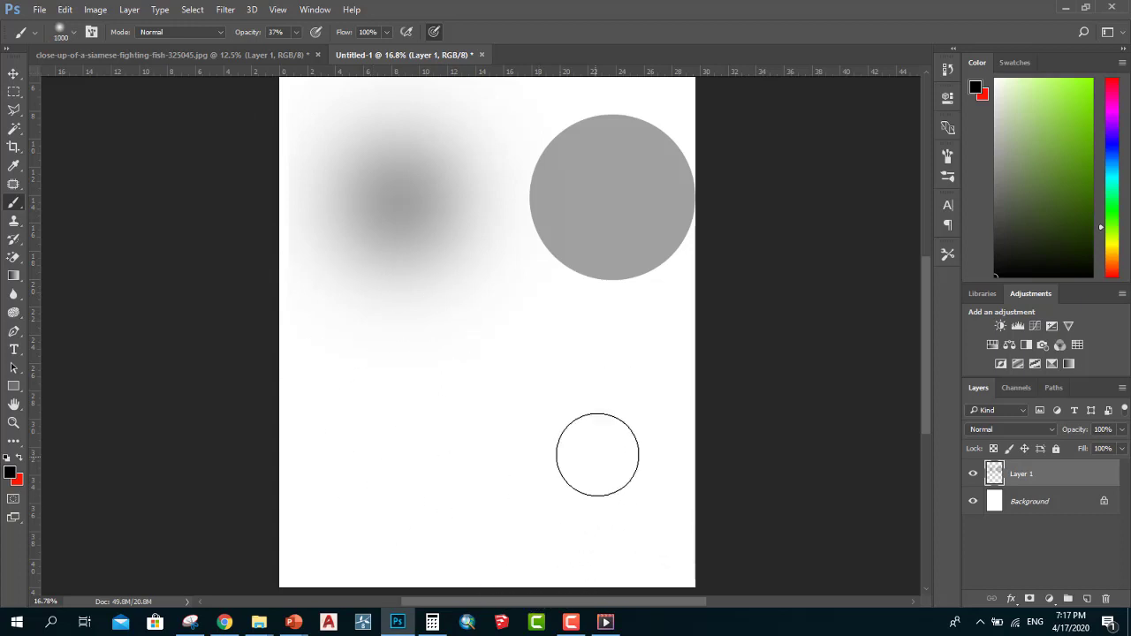
key(bracketleft)
key(bracketleft)
key(bracketleft)
key(bracketleft)
drag(678, 334, 523, 592)
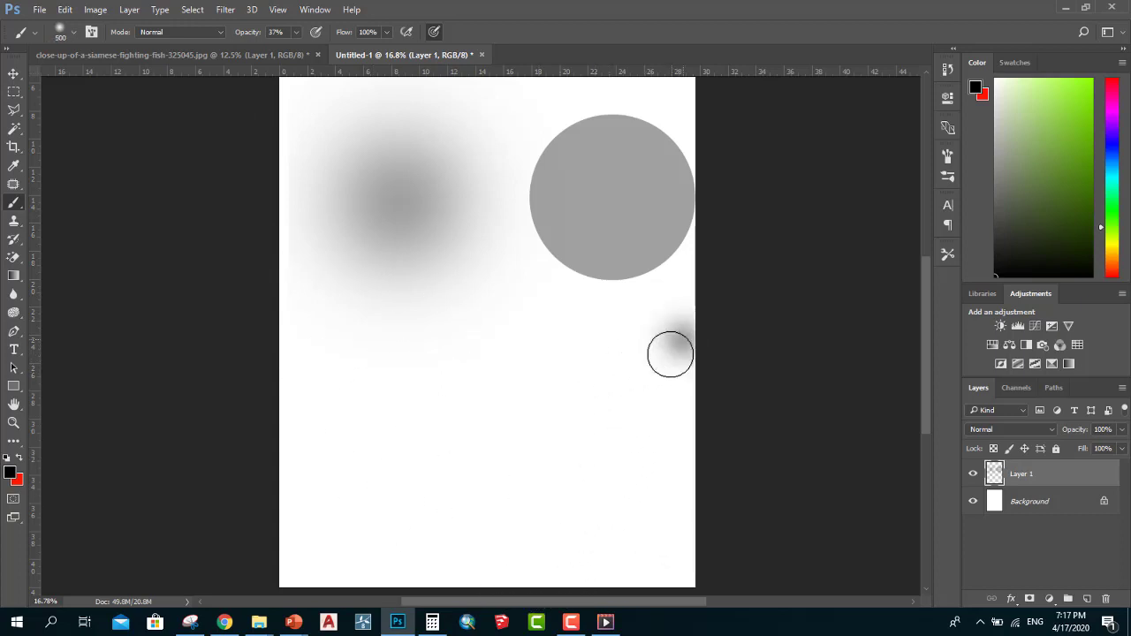
Set hardness to 100%, undo the soft stroke, and paint overlapping hard grey and dark bands at lower right.
click(70, 32)
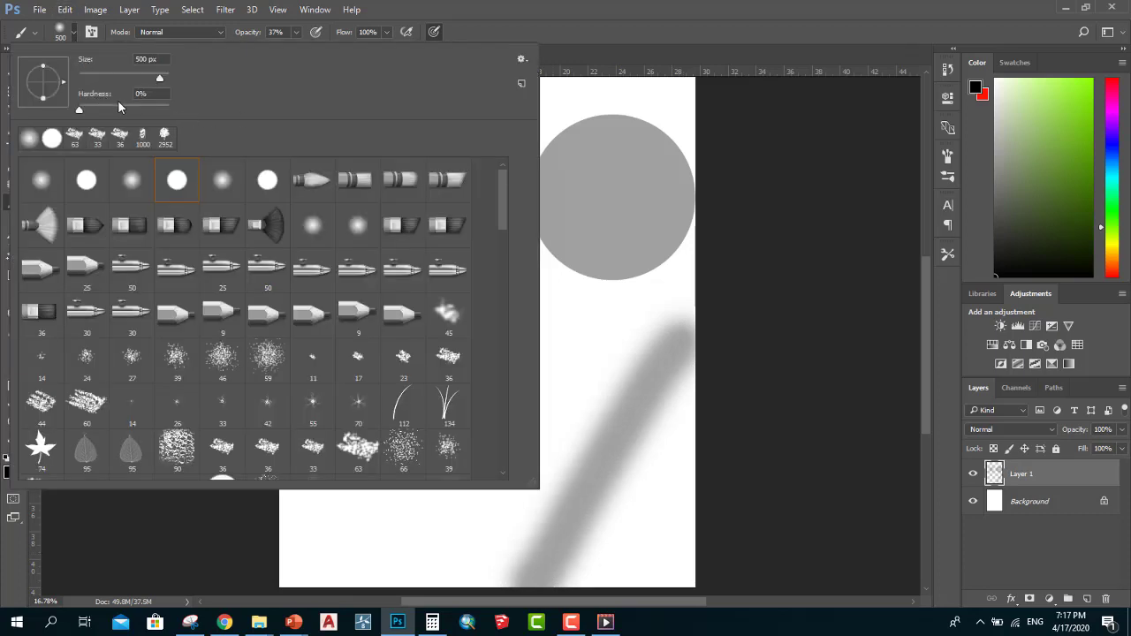
key(Return)
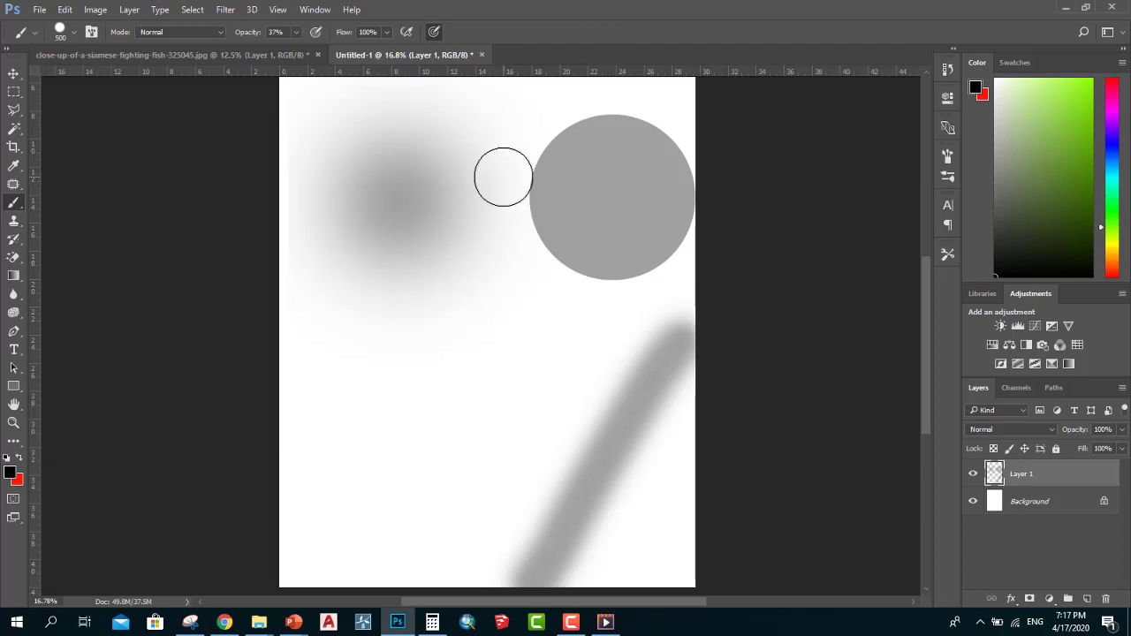
key(ctrl+z)
mouse_move(715, 347)
mouse_down()
mouse_move(736, 436)
mouse_move(738, 402)
mouse_up()
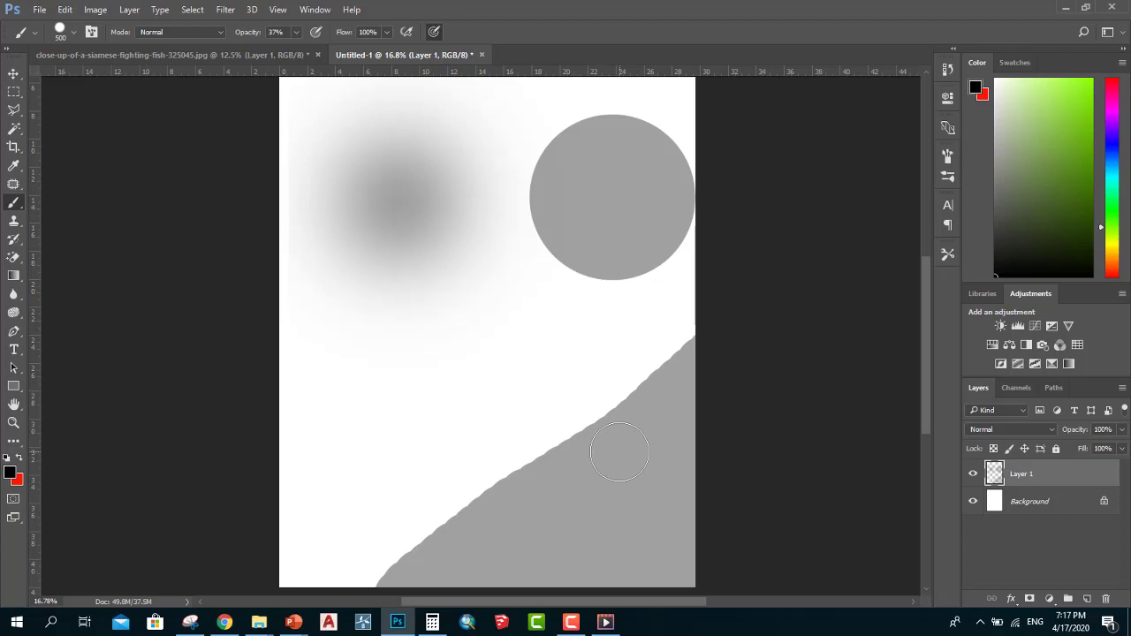
mouse_move(745, 399)
mouse_down()
mouse_move(354, 585)
mouse_move(676, 522)
mouse_move(683, 553)
mouse_move(522, 558)
mouse_move(644, 399)
mouse_move(674, 459)
mouse_move(717, 453)
mouse_move(588, 570)
mouse_move(598, 527)
mouse_move(689, 508)
mouse_up()
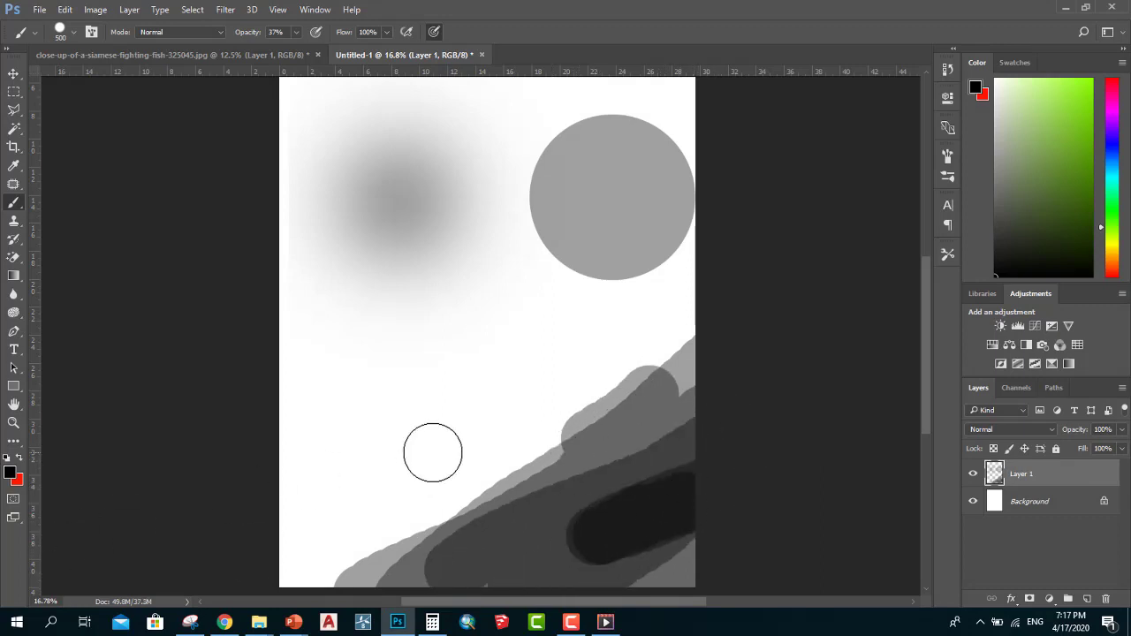
scroll(432, 454, down, 2)
scroll(381, 416, up, 1)
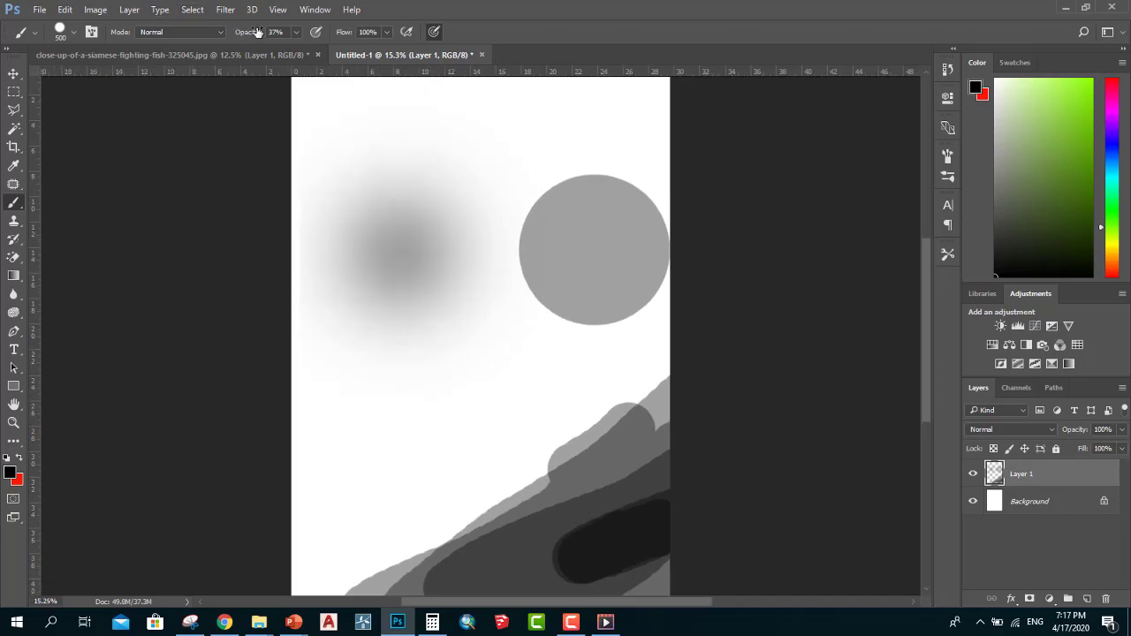
scroll(406, 270, up, 3)
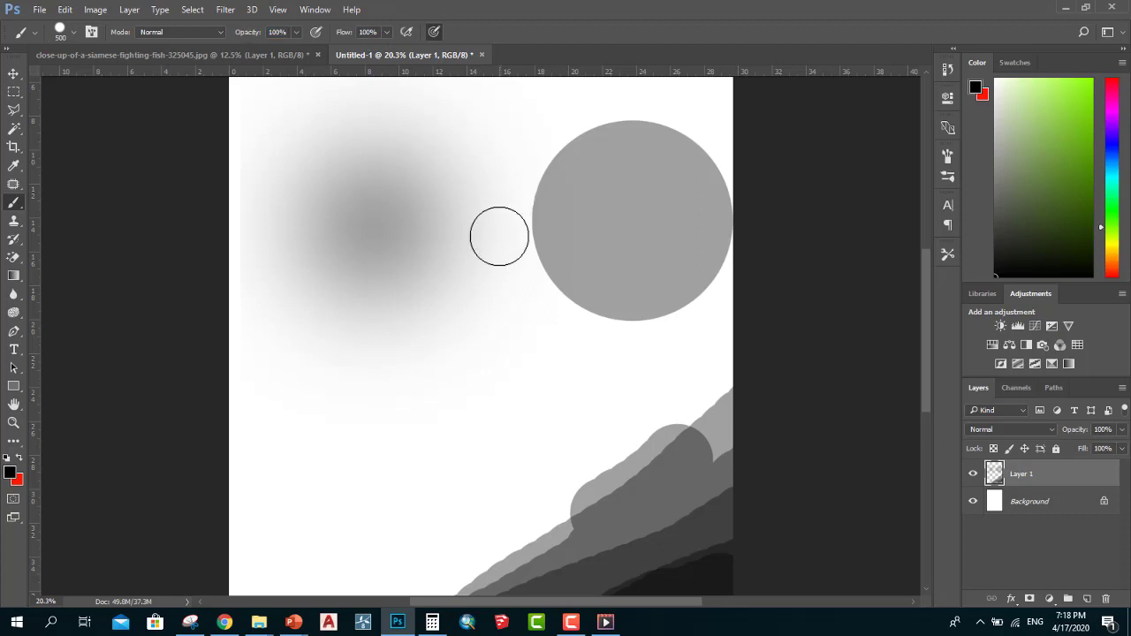
Paint a solid black blob on the left side of the page.
scroll(330, 474, left, 2)
scroll(353, 333, down, 2)
click(354, 336)
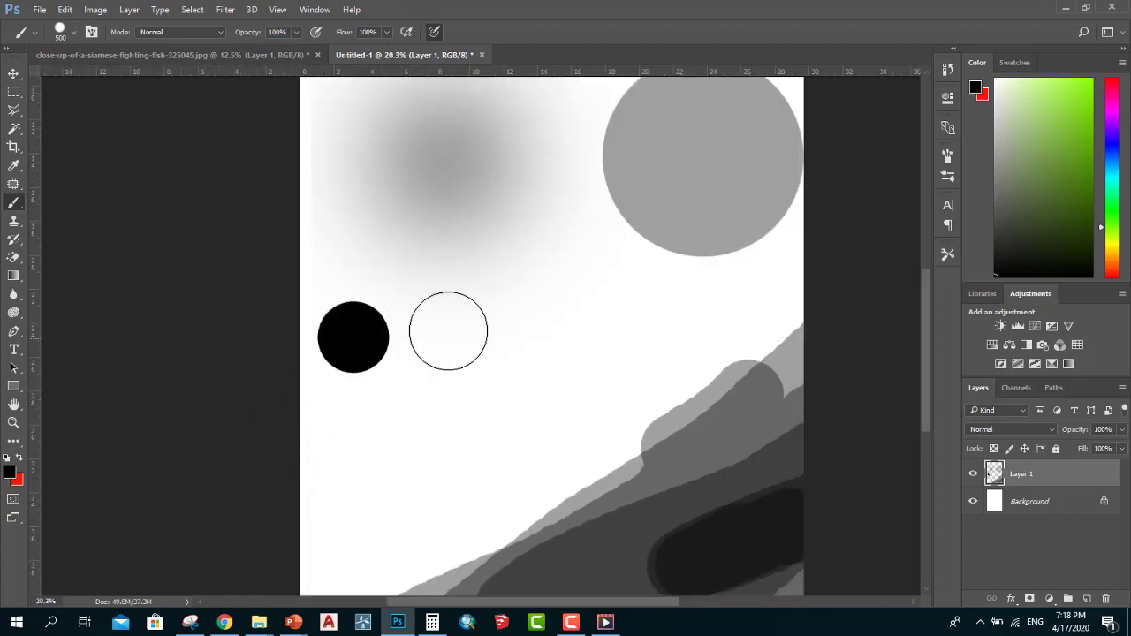
scroll(447, 331, up, 2)
mouse_move(305, 328)
mouse_down()
mouse_move(362, 303)
mouse_move(313, 298)
mouse_move(341, 282)
mouse_up()
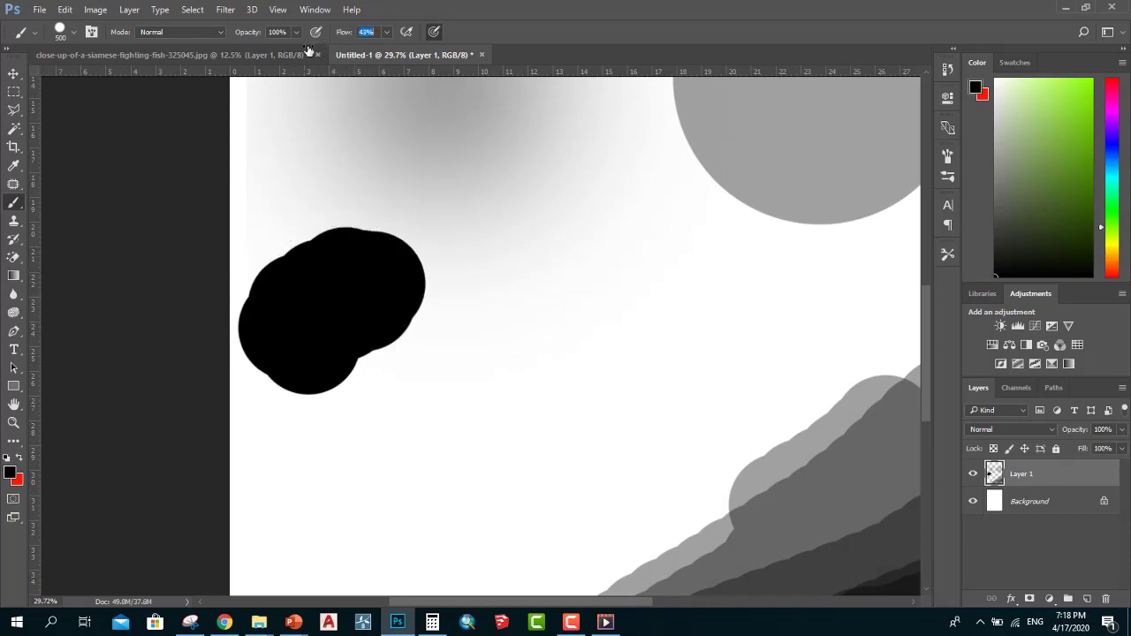
Add overlapping grey dabs mid-page and a row of dark dabs below them.
click(600, 283)
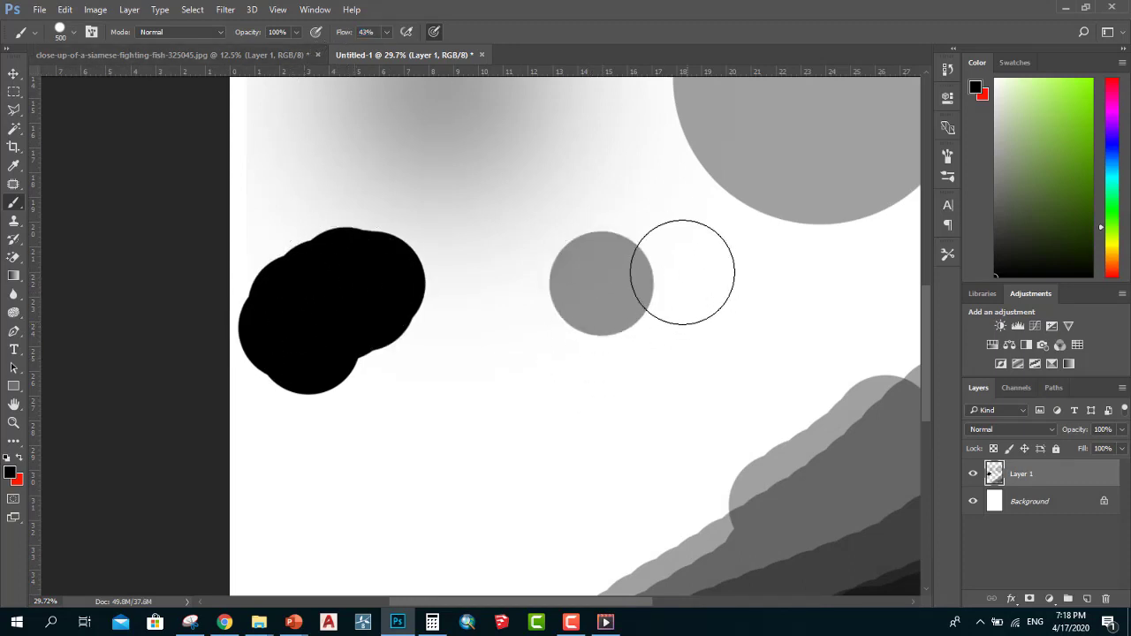
click(661, 281)
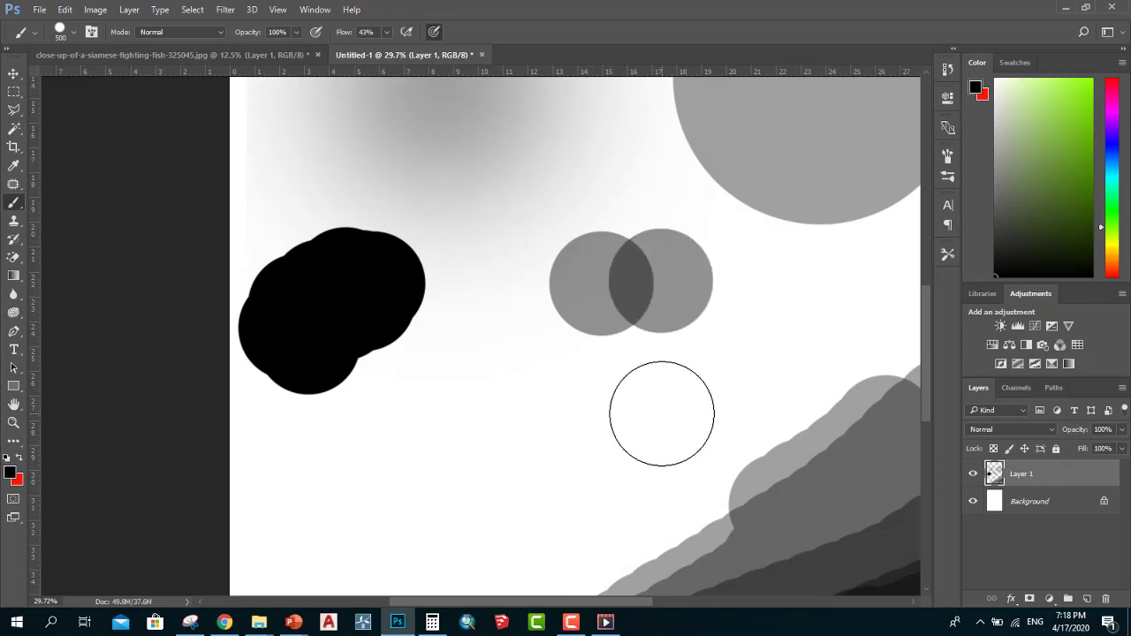
click(490, 398)
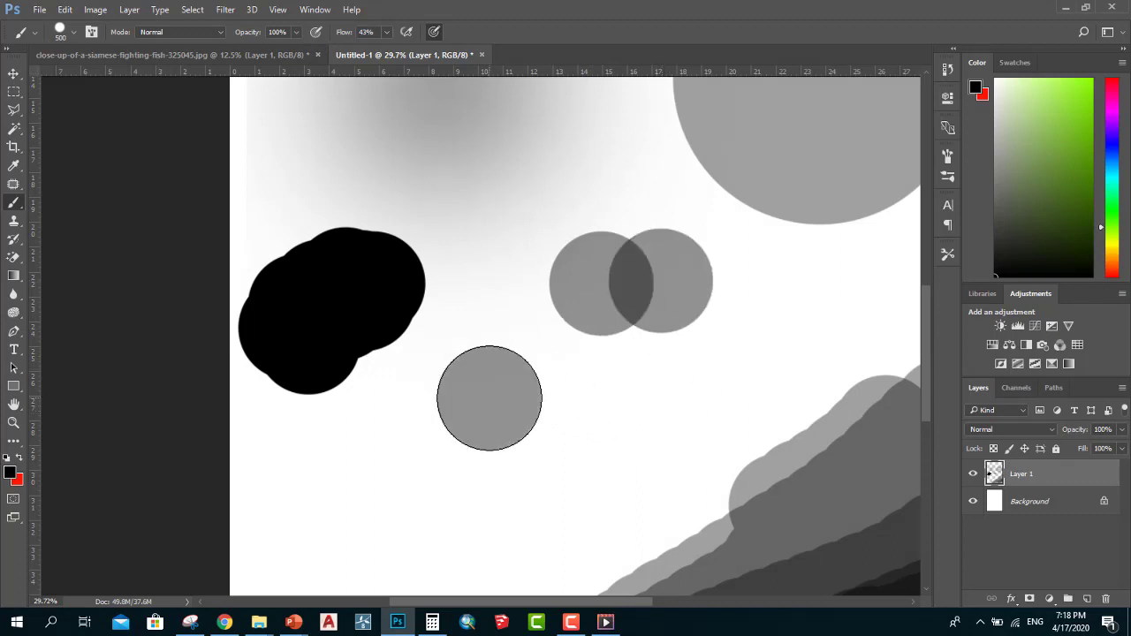
mouse_move(490, 398)
mouse_down()
mouse_move(403, 424)
mouse_move(530, 398)
mouse_move(513, 379)
mouse_move(530, 404)
mouse_move(539, 388)
mouse_move(606, 382)
mouse_move(402, 416)
mouse_up()
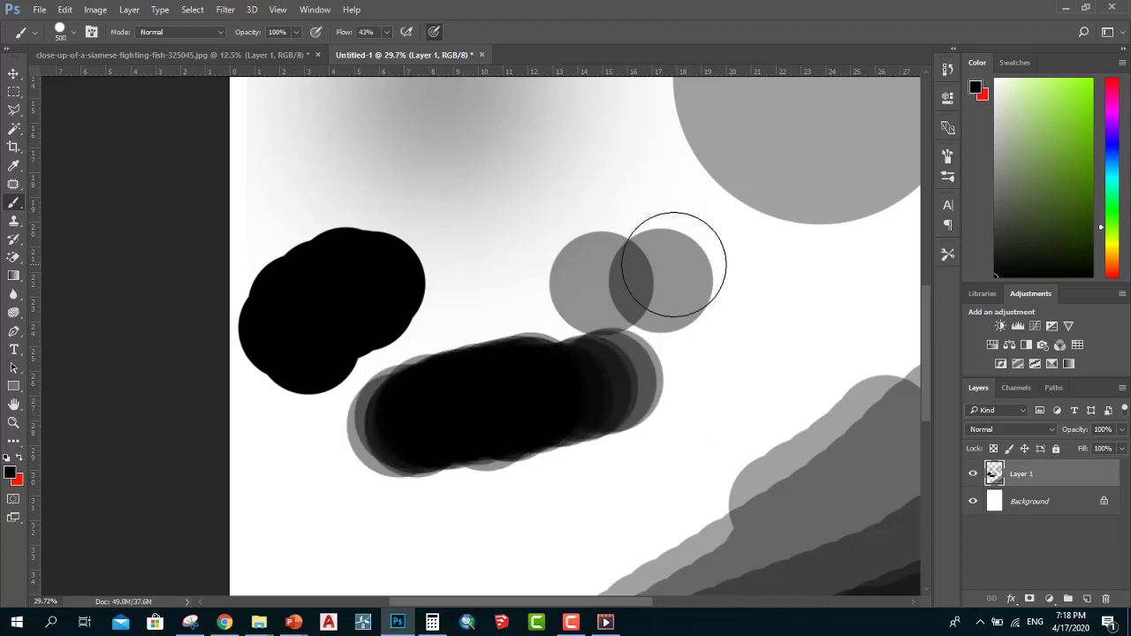
Paint a dark horizontal band along the bottom left.
scroll(653, 265, up, 2)
scroll(596, 235, up, 2)
scroll(548, 257, up, 2)
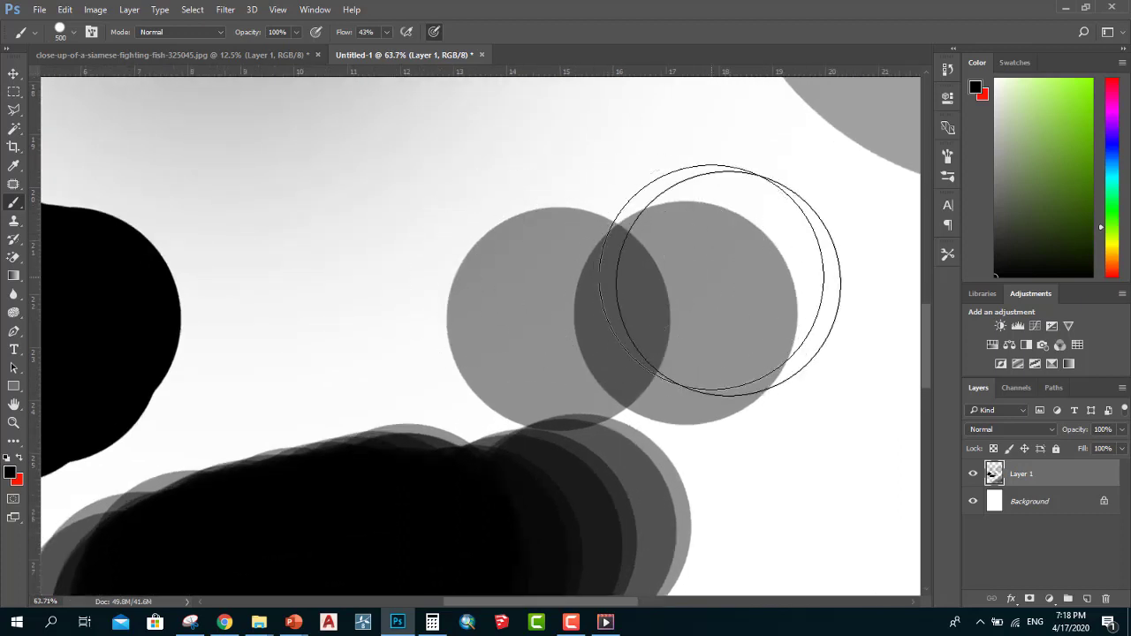
scroll(689, 300, up, 1)
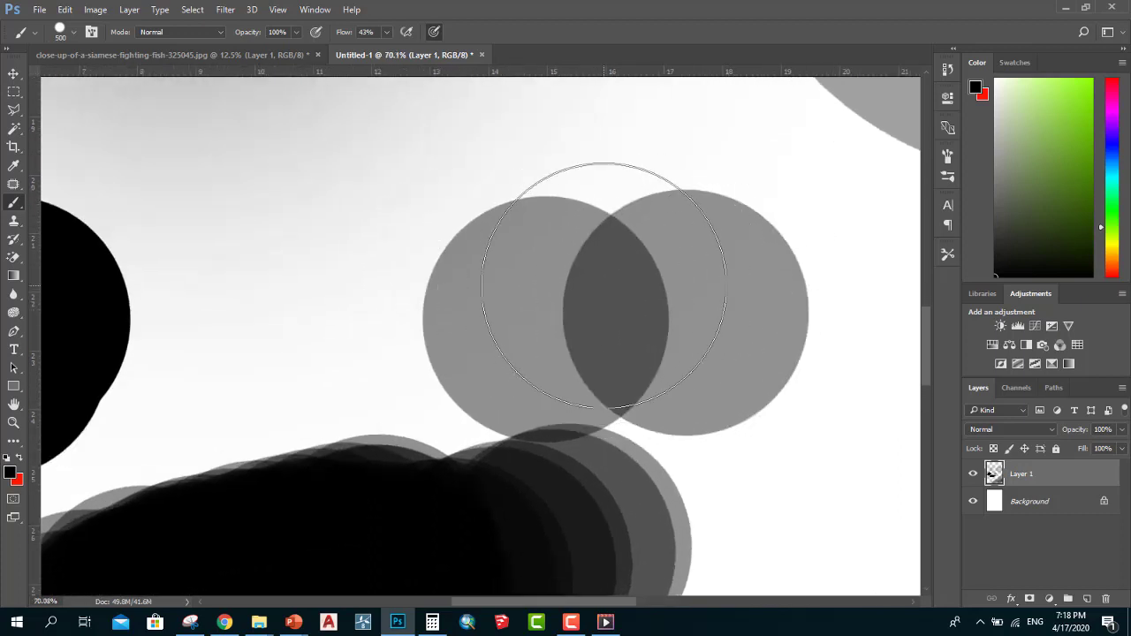
scroll(574, 283, down, 2)
scroll(530, 259, down, 1)
scroll(530, 259, down, 1)
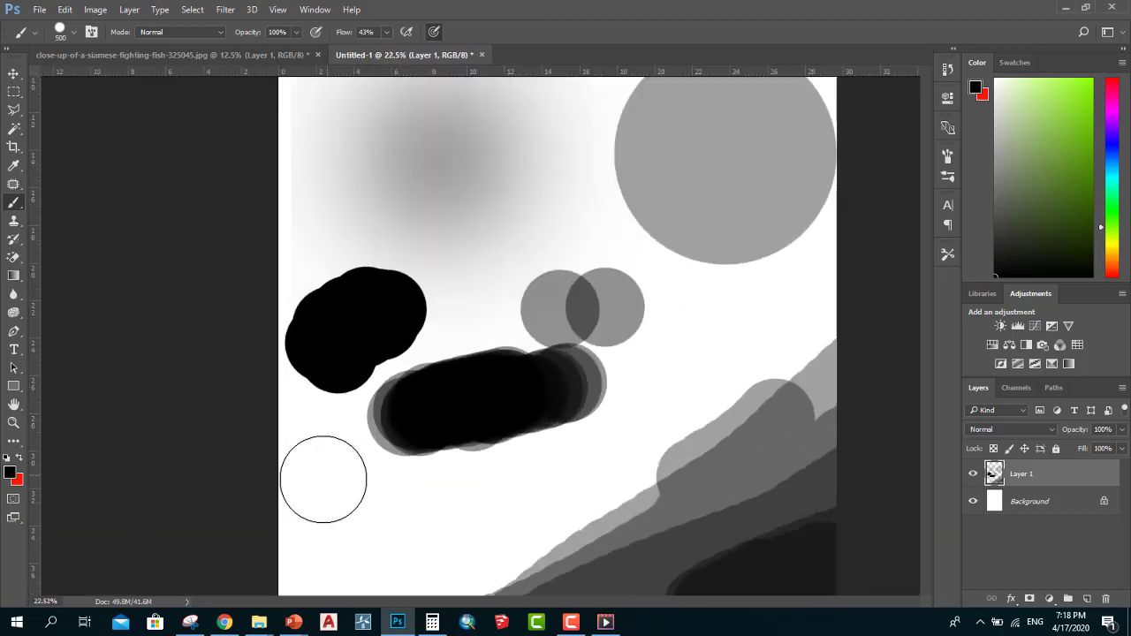
scroll(324, 479, up, 2)
mouse_move(340, 487)
mouse_down()
mouse_move(566, 518)
mouse_move(303, 504)
mouse_move(435, 517)
mouse_move(698, 494)
mouse_move(681, 492)
mouse_up()
Paint a thick dark diagonal stroke near the top left.
scroll(492, 398, down, 2)
scroll(479, 326, down, 1)
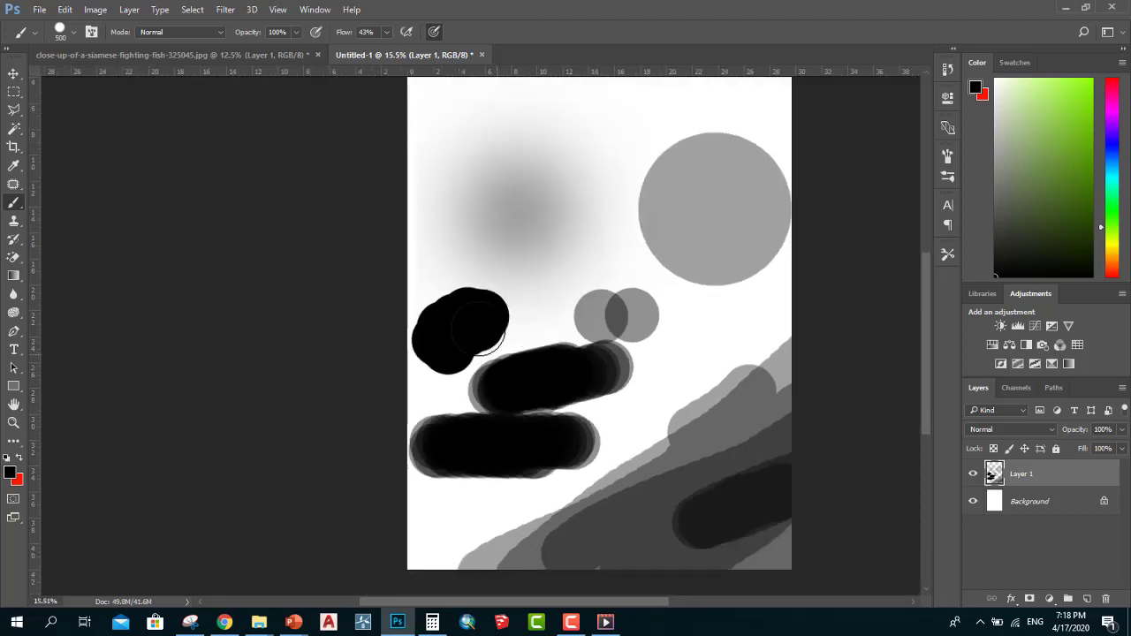
scroll(421, 83, up, 1)
scroll(548, 138, up, 1)
mouse_move(548, 139)
mouse_down()
mouse_move(447, 203)
mouse_move(606, 118)
mouse_move(346, 232)
mouse_move(386, 265)
mouse_move(680, 123)
mouse_move(562, 148)
mouse_move(477, 150)
mouse_move(429, 202)
mouse_move(661, 362)
mouse_move(660, 344)
mouse_move(548, 301)
mouse_move(706, 424)
mouse_move(530, 309)
mouse_move(536, 285)
mouse_up()
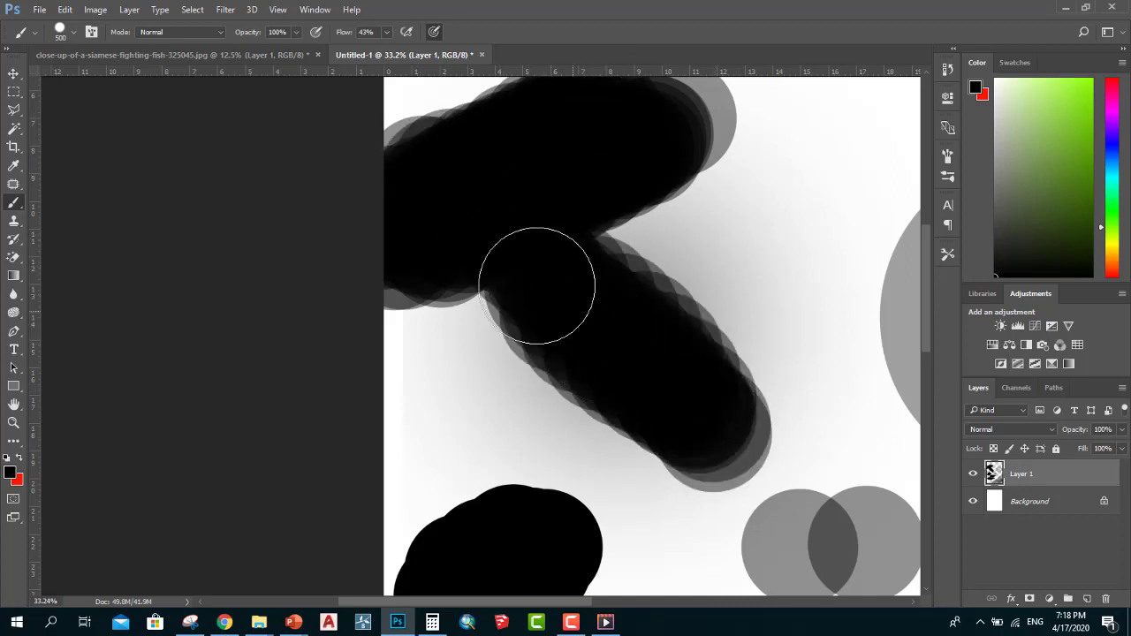
alt+scroll(335, 164, down, 2)
scroll(335, 165, up, 1)
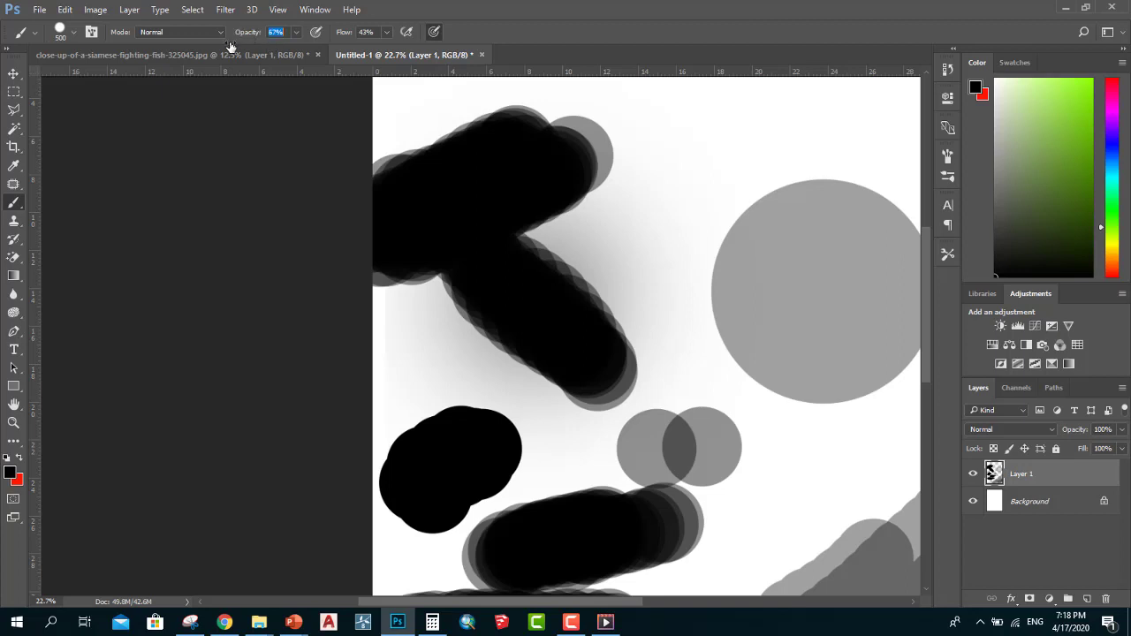
Set brush opacity to 51% and paint a wide grey stroke across the top.
text(51)
alt+scroll(762, 250, down, 2)
alt+scroll(619, 177, up, 2)
alt+scroll(541, 144, up, 2)
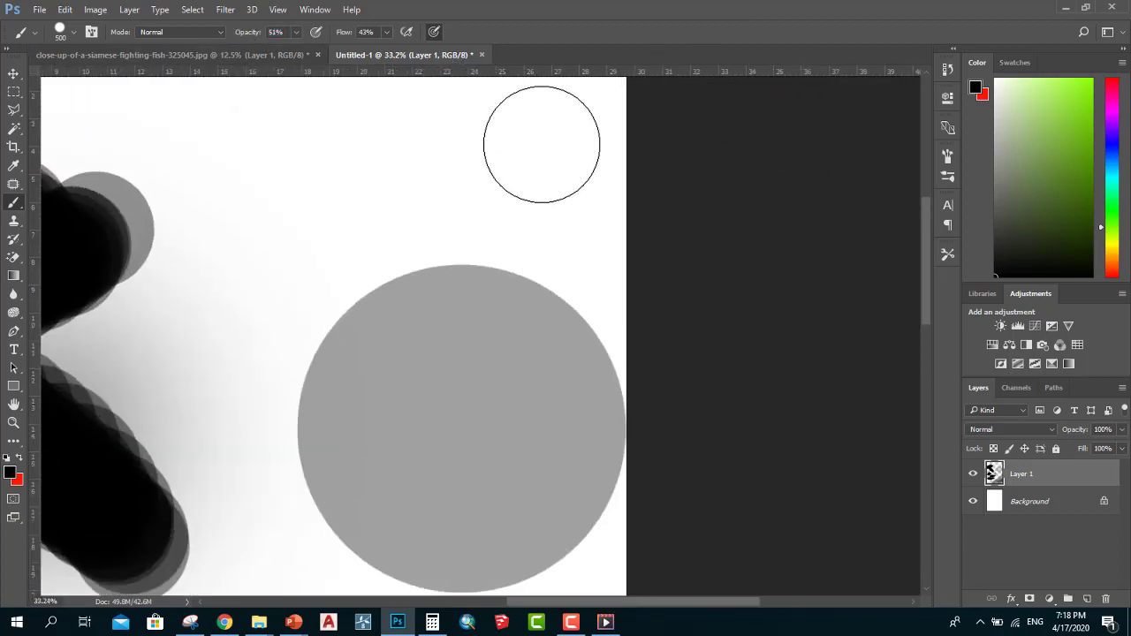
mouse_move(542, 144)
mouse_down()
mouse_move(313, 144)
mouse_move(548, 159)
mouse_move(412, 166)
mouse_move(273, 151)
mouse_move(581, 151)
mouse_move(276, 145)
mouse_move(553, 157)
mouse_move(500, 156)
mouse_up()
Paint another grey stroke along the top-left of the page.
alt+scroll(522, 151, down, 2)
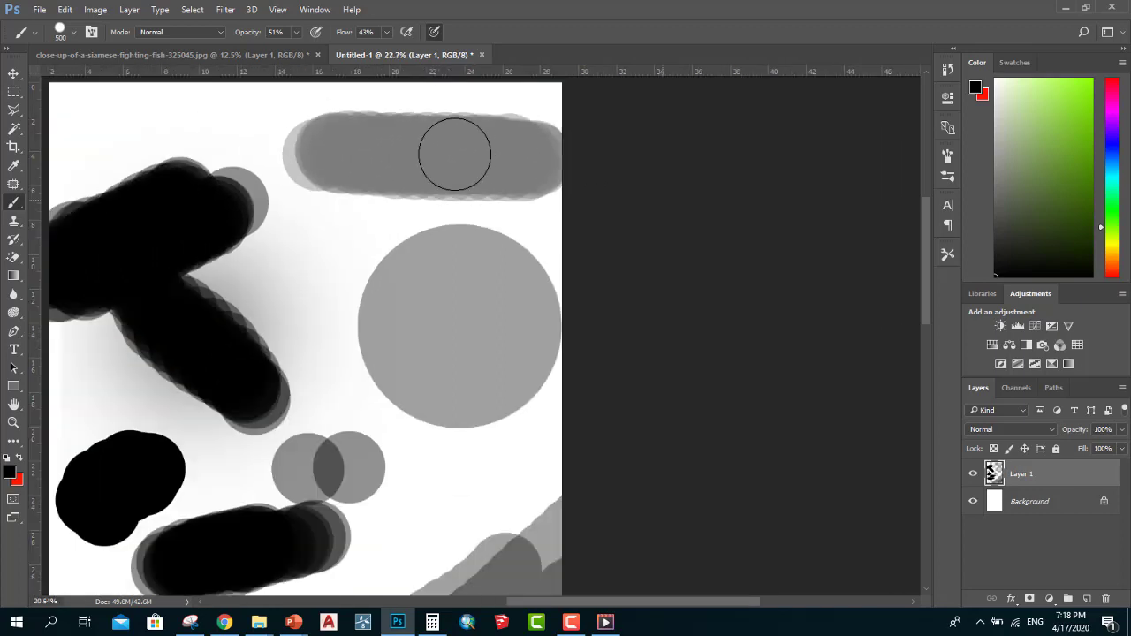
alt+scroll(454, 156, down, 1)
alt+scroll(321, 106, down, 1)
alt+scroll(366, 111, up, 2)
alt+scroll(318, 88, up, 1)
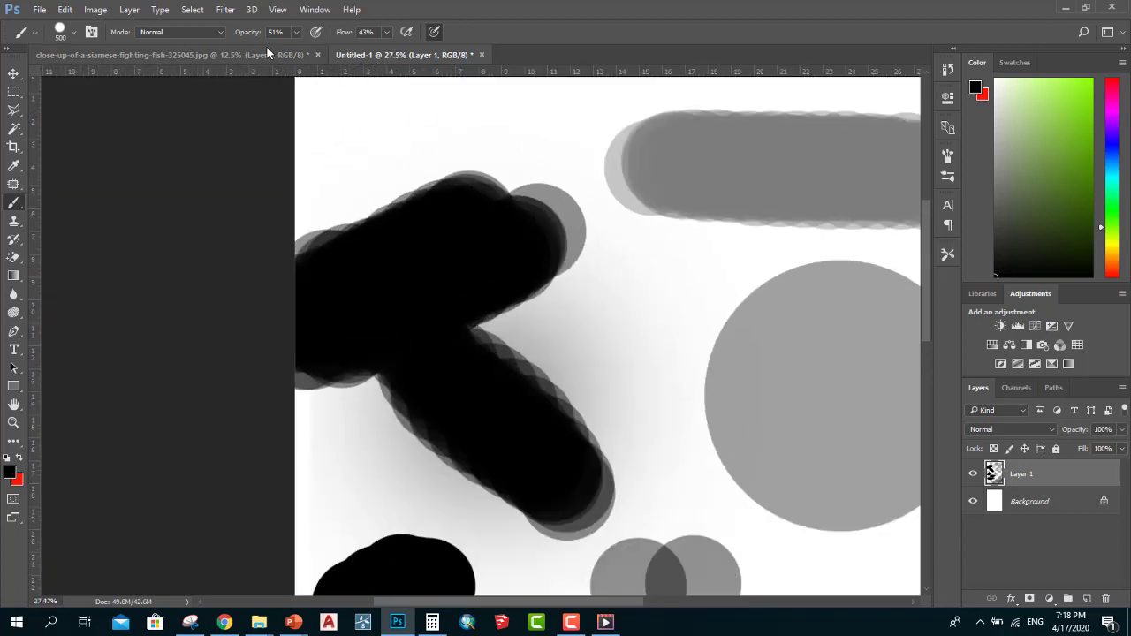
alt+scroll(397, 164, down, 1)
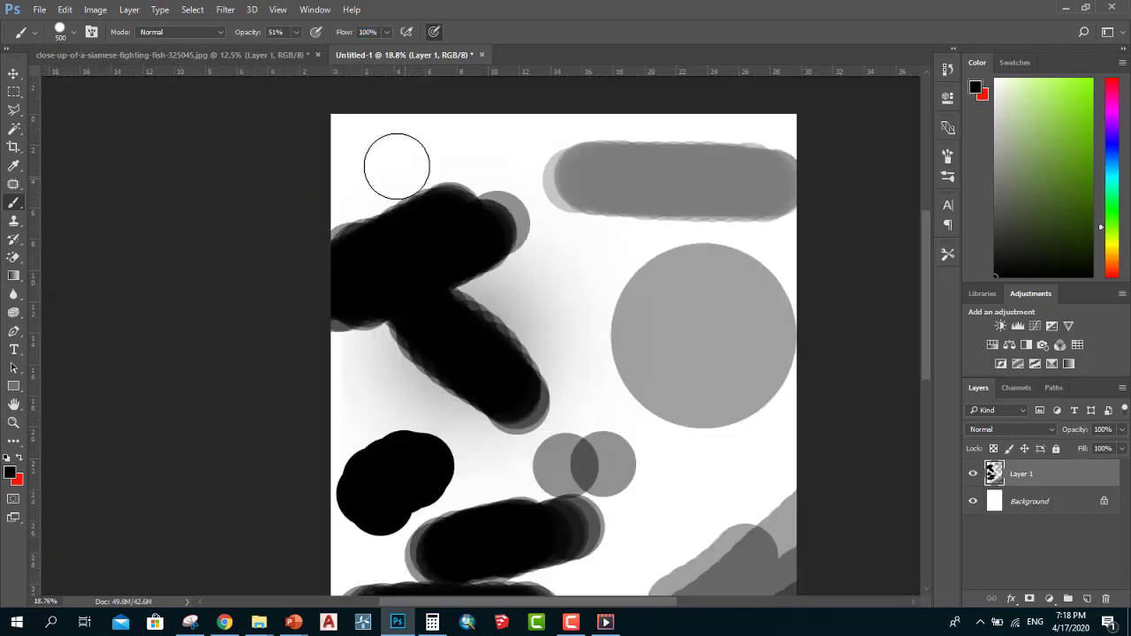
alt+scroll(397, 164, up, 1)
mouse_move(354, 146)
mouse_down()
mouse_move(434, 132)
mouse_move(528, 145)
mouse_up()
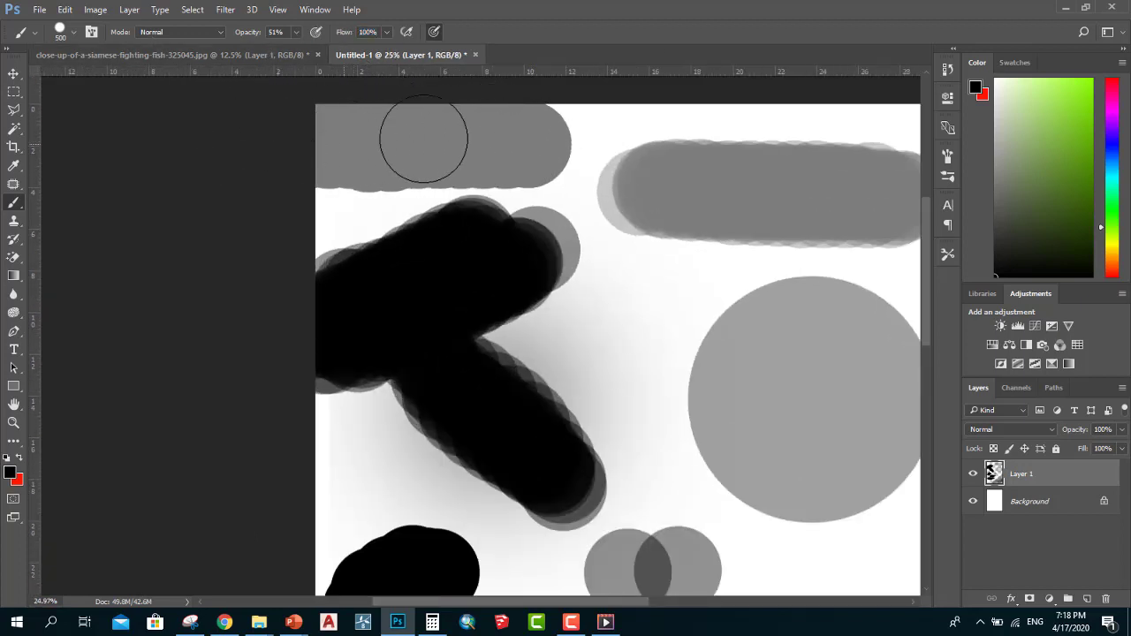
Delete Layer 1 with all its practice strokes.
alt+scroll(372, 170, down, 5)
alt+scroll(372, 176, down, 2)
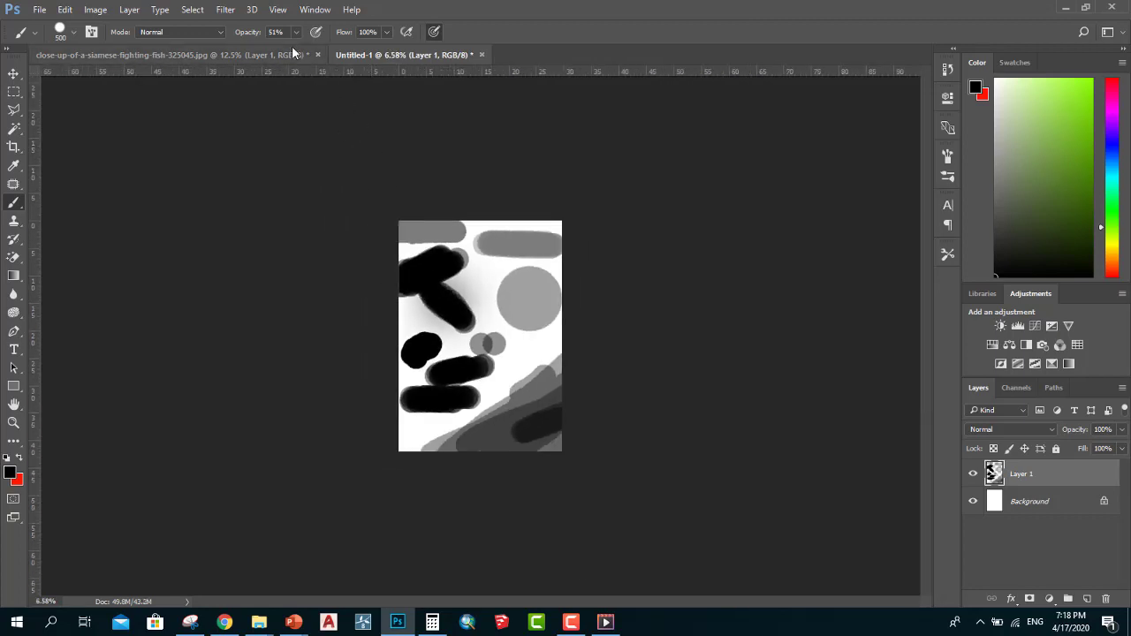
alt+scroll(353, 129, up, 2)
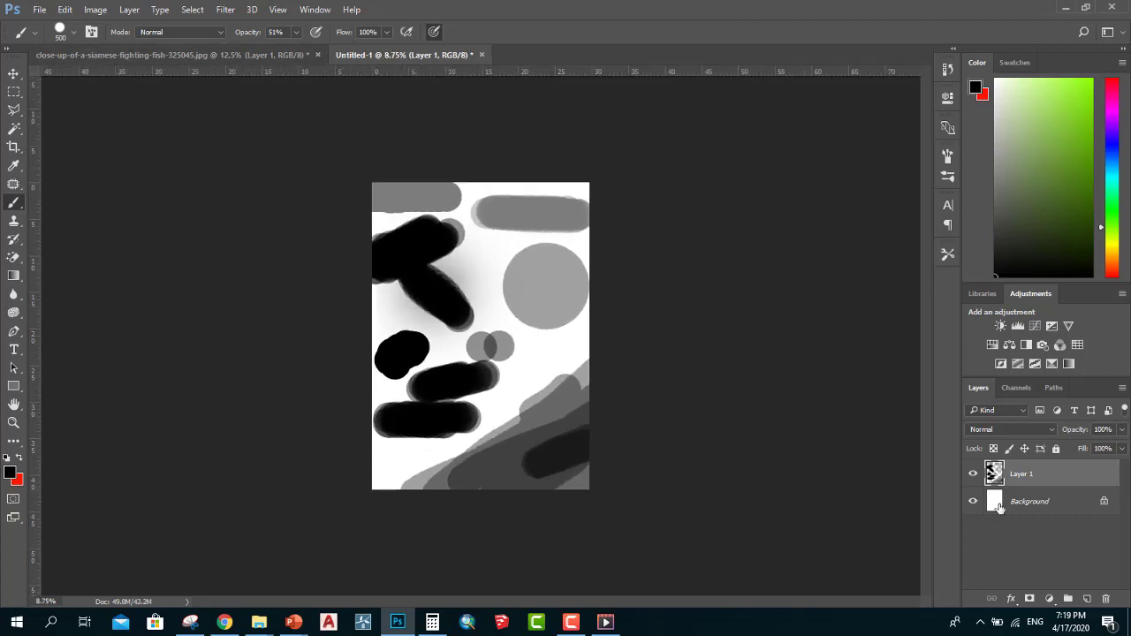
key(Delete)
alt+scroll(790, 497, down, 1)
alt+scroll(189, 273, up, 1)
alt+scroll(82, 162, up, 1)
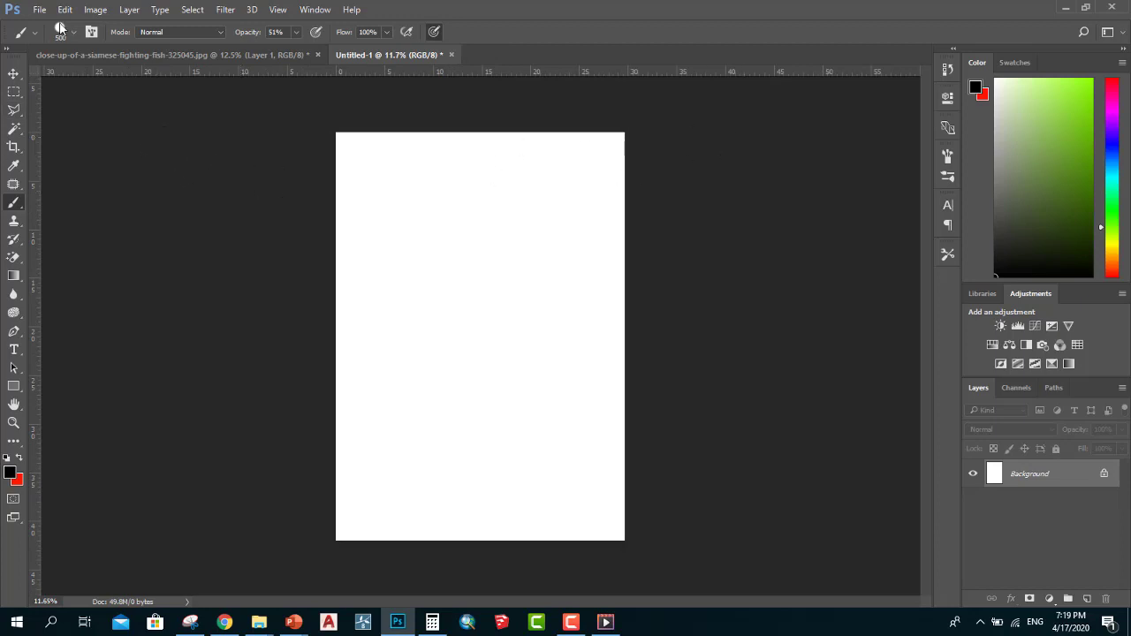
Switch to the cloud-shaped brush tip 414 and enlarge it.
click(60, 32)
scroll(271, 362, down, 3)
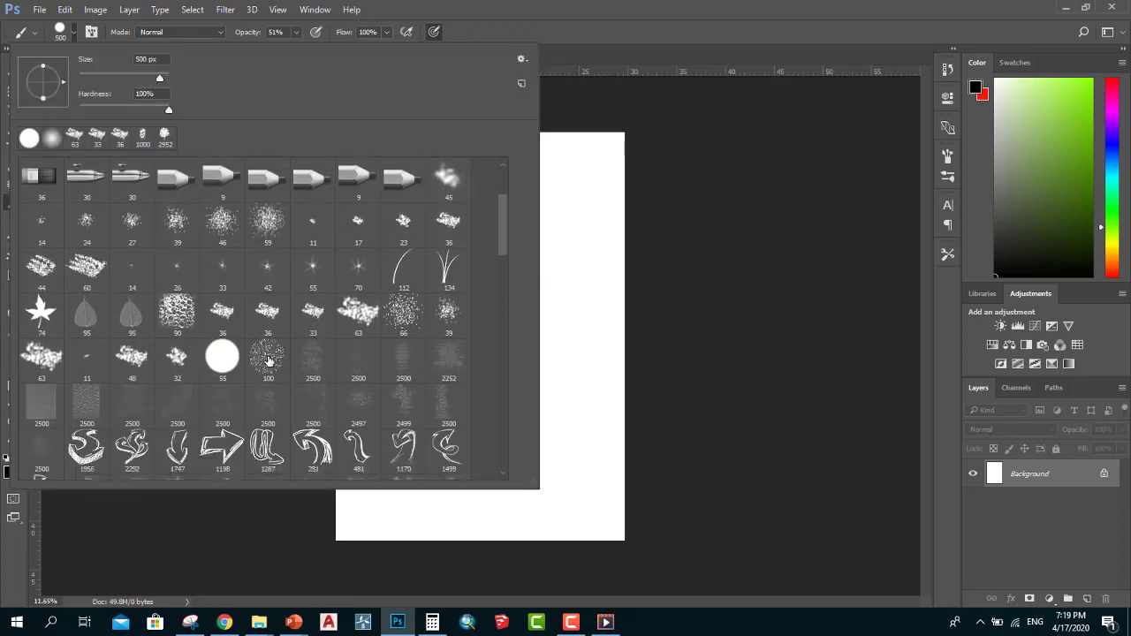
scroll(271, 362, down, 3)
scroll(271, 362, down, 2)
click(286, 293)
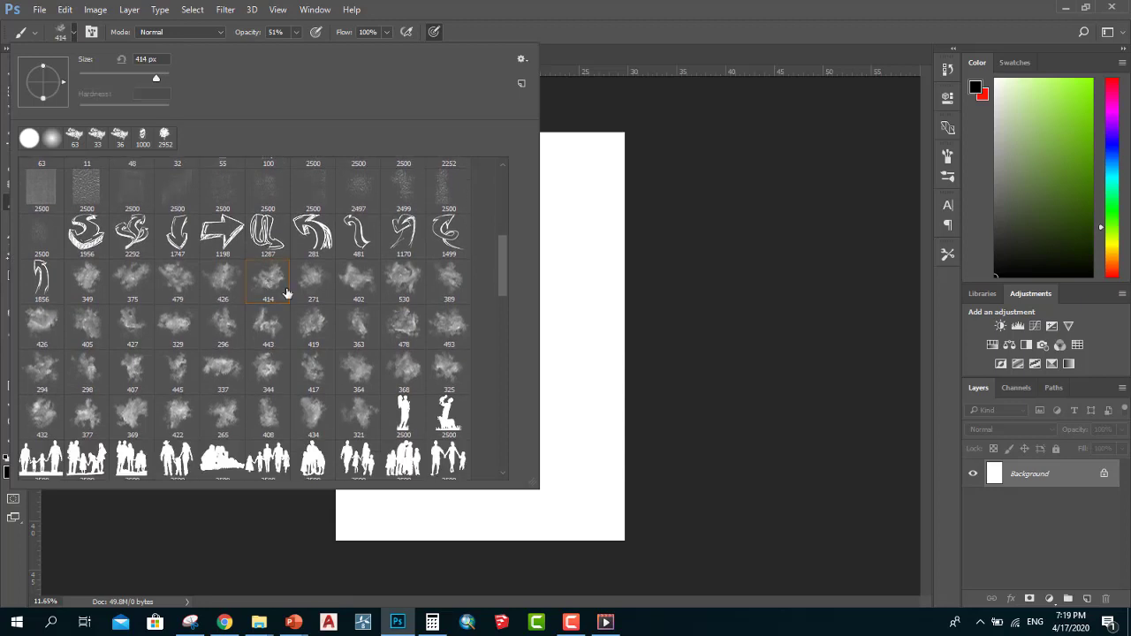
click(819, 28)
alt+scroll(416, 277, up, 3)
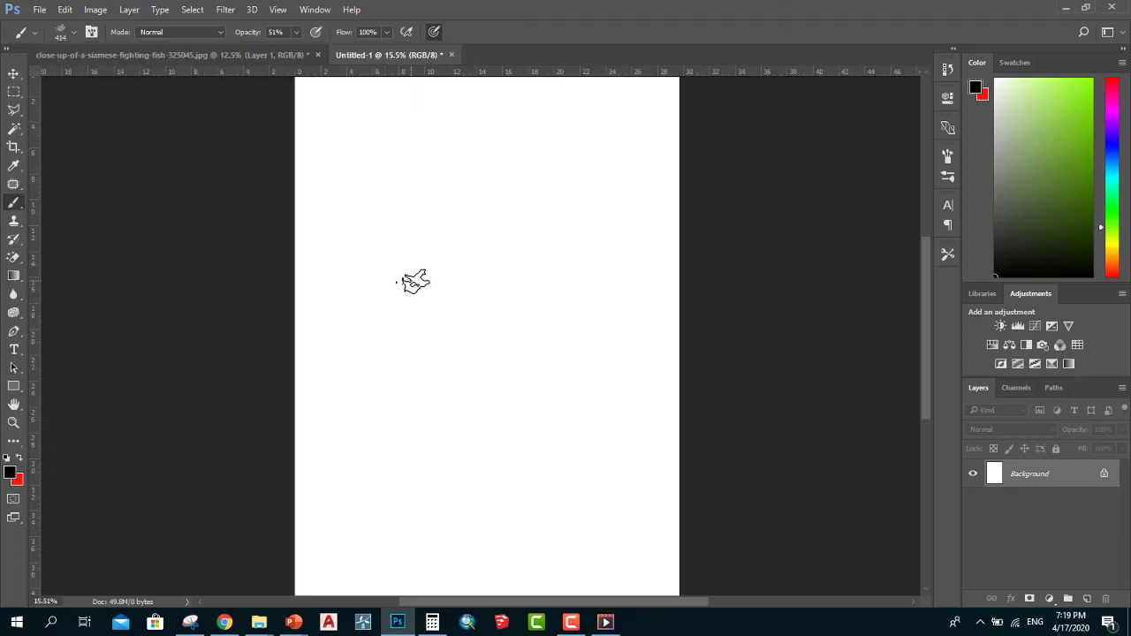
key(bracketright)
key(bracketright)
key(bracketright)
Set the foreground colour to pale sky blue #b6e3ff.
click(9, 476)
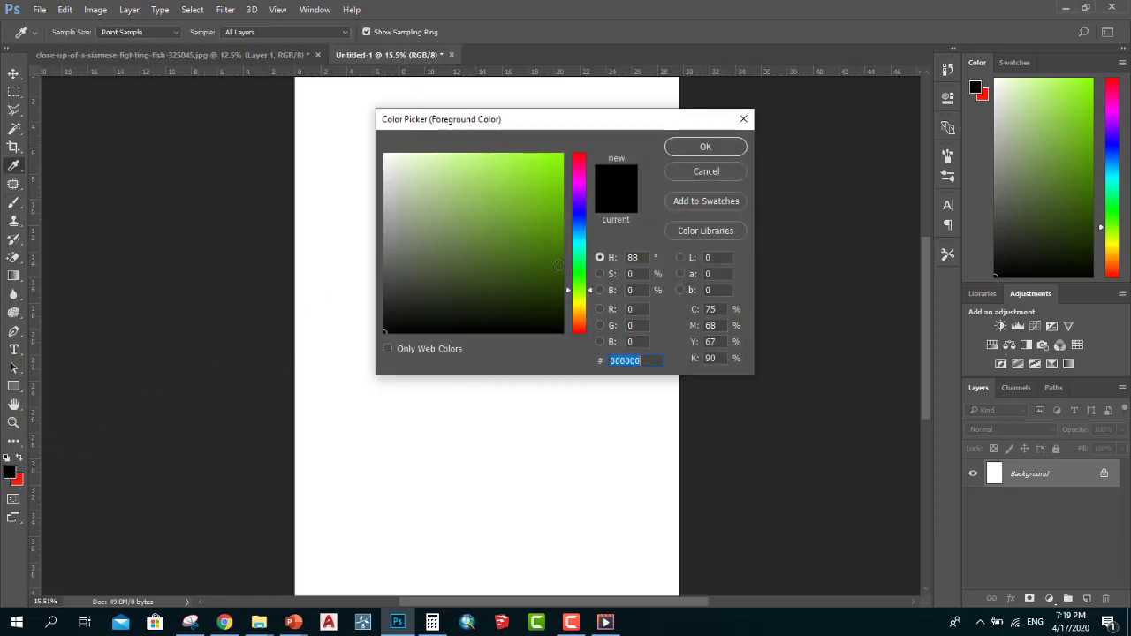
click(578, 237)
click(509, 153)
drag(509, 153, 435, 149)
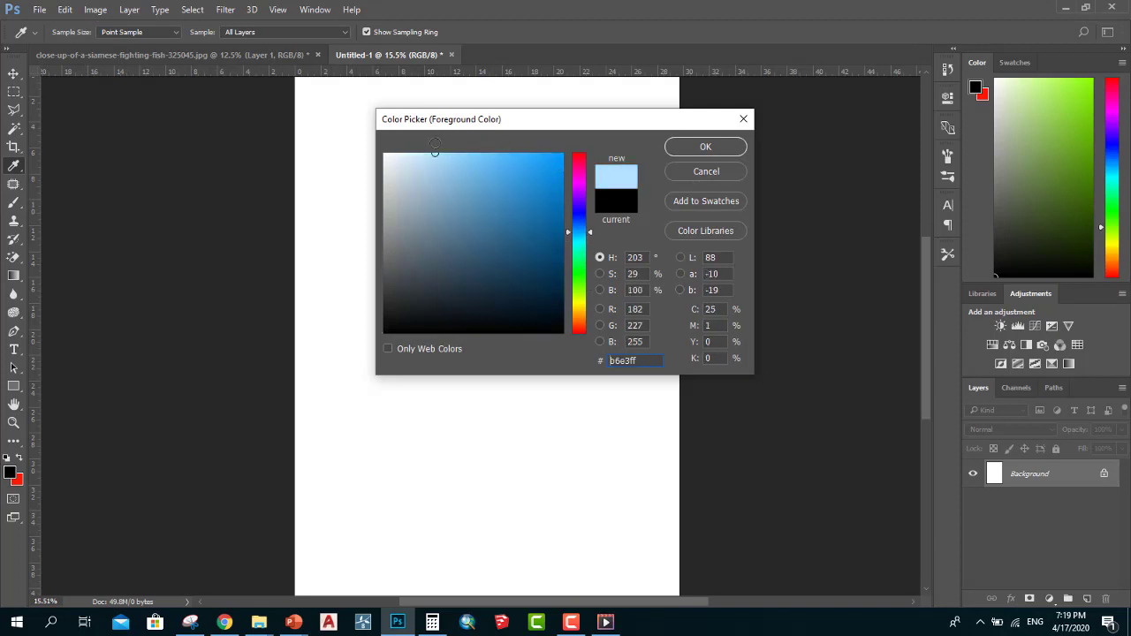
click(711, 146)
Paint soft pale-blue cloud strokes across the full width of the page's middle.
drag(407, 260, 459, 242)
alt+scroll(499, 247, up, 3)
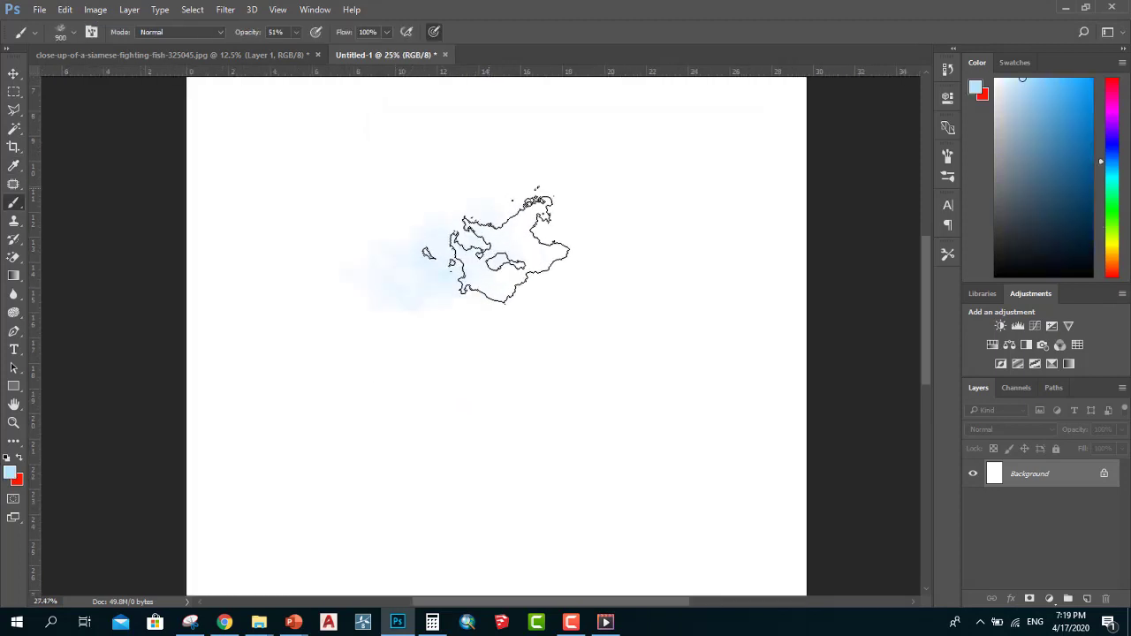
scroll(495, 247, up, 1)
click(8, 474)
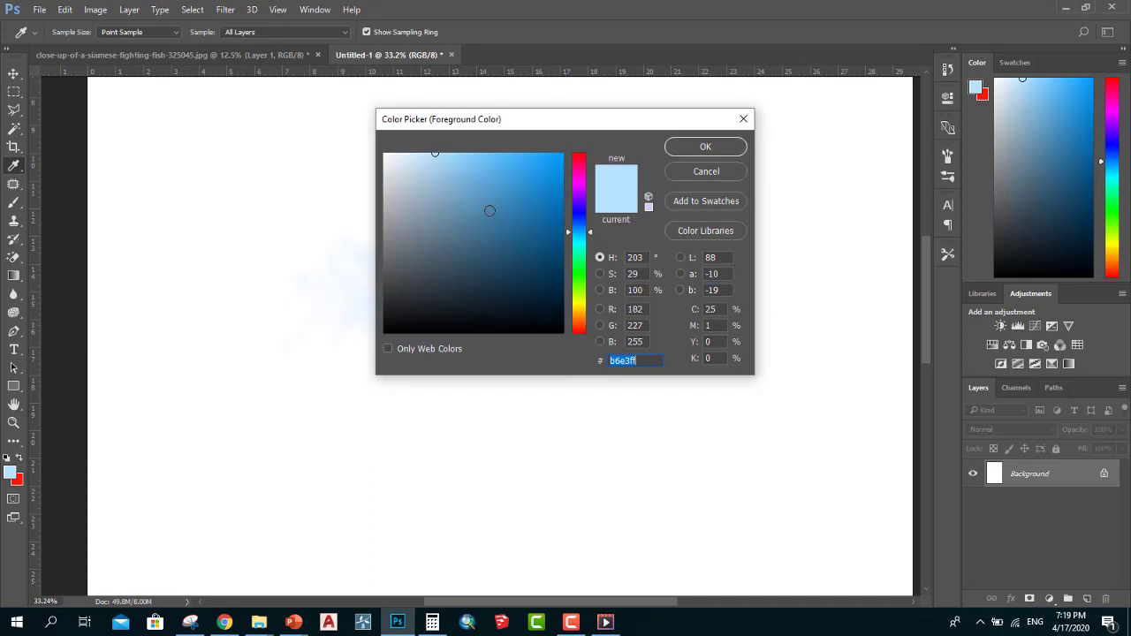
click(702, 146)
alt+scroll(397, 357, down, 1)
drag(397, 357, 737, 366)
alt+scroll(462, 360, down, 3)
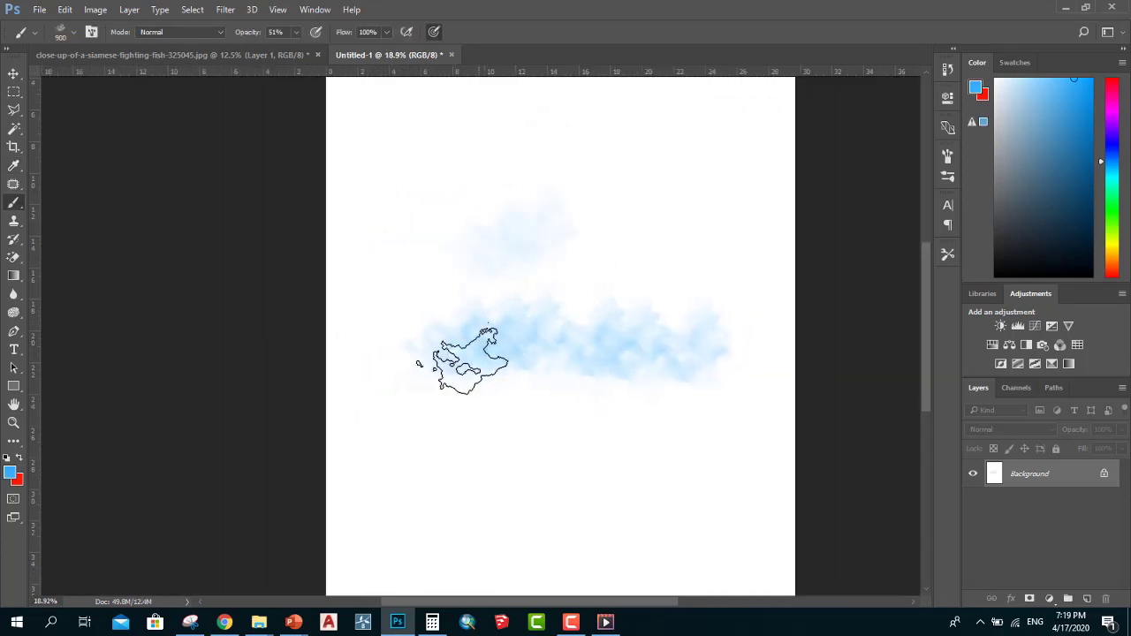
mouse_move(470, 363)
mouse_down()
mouse_move(354, 362)
mouse_move(740, 363)
mouse_up()
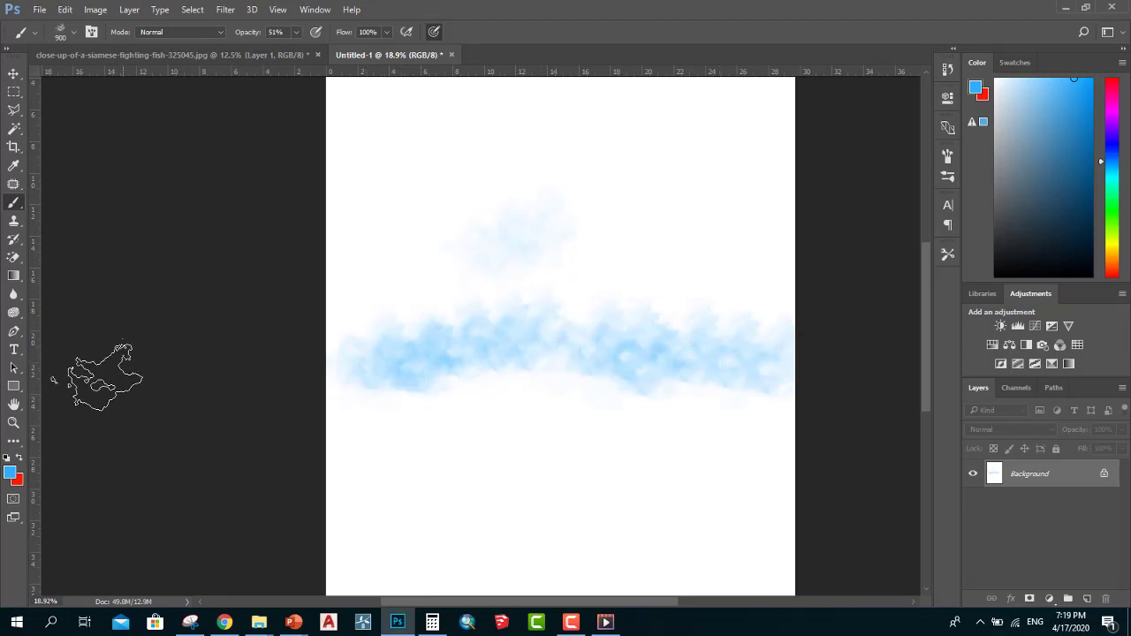
Set the brush's Shape Dynamics Angle Jitter to 50%.
click(947, 161)
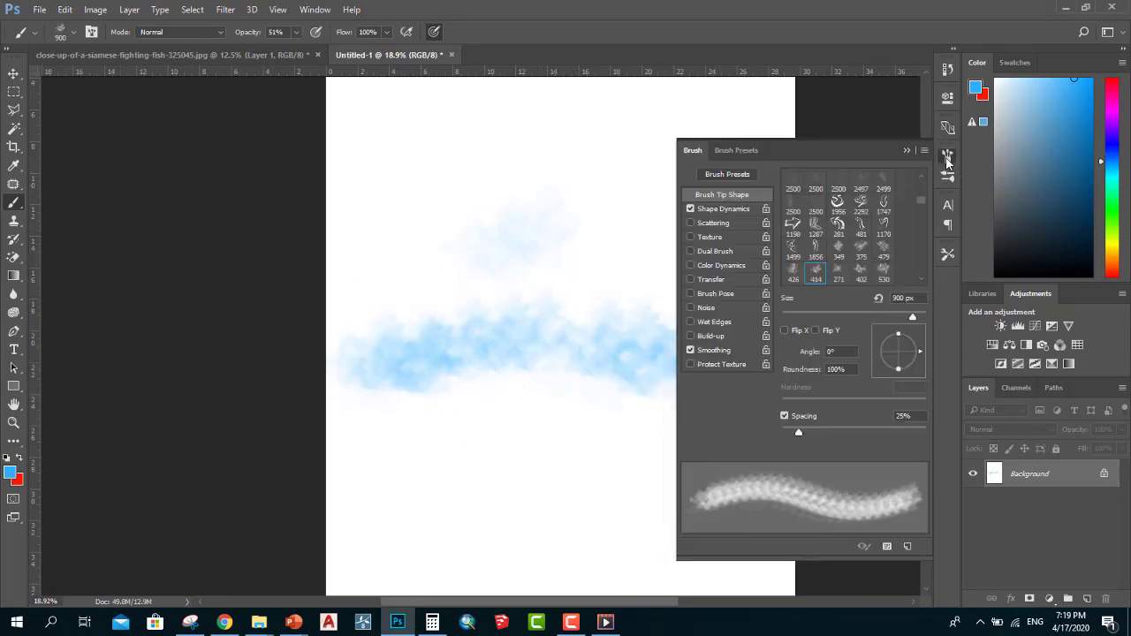
click(947, 162)
click(277, 8)
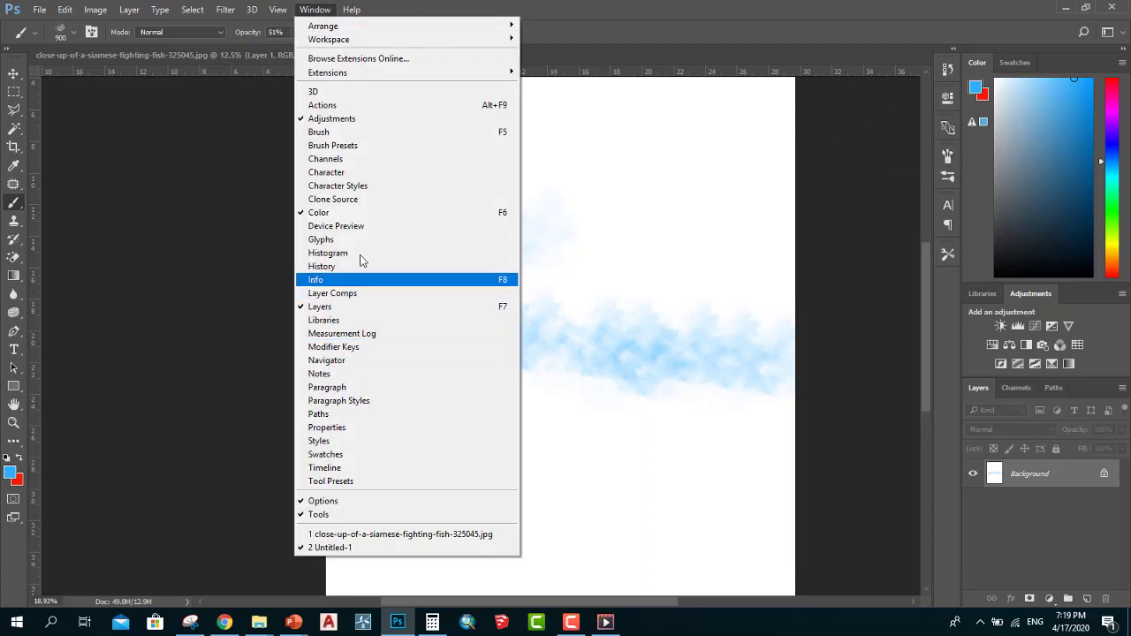
click(351, 146)
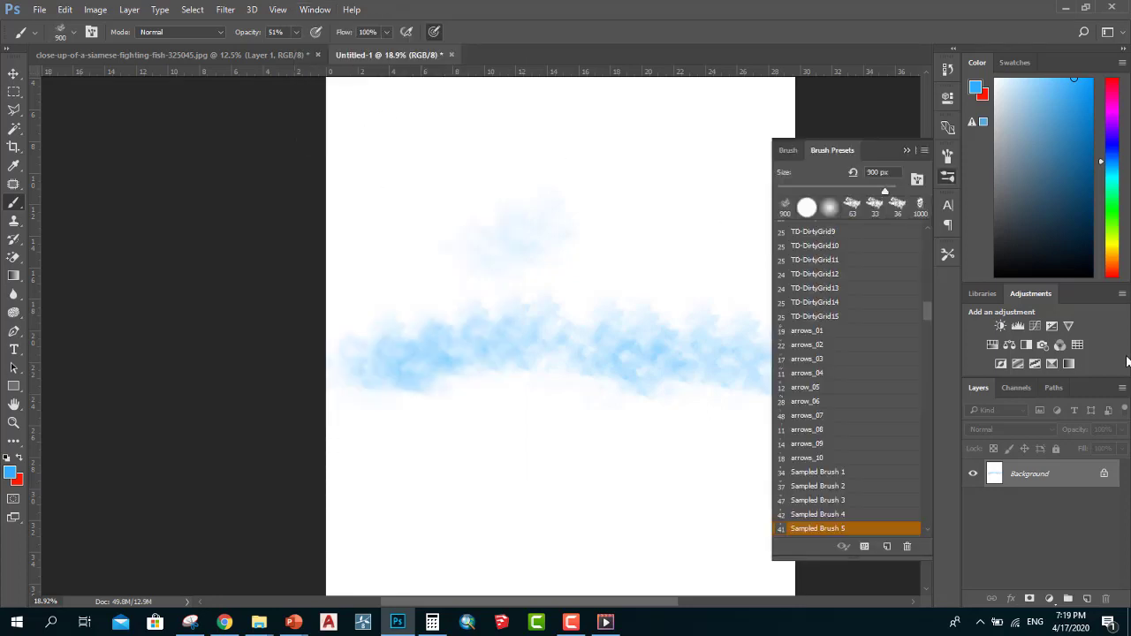
click(789, 151)
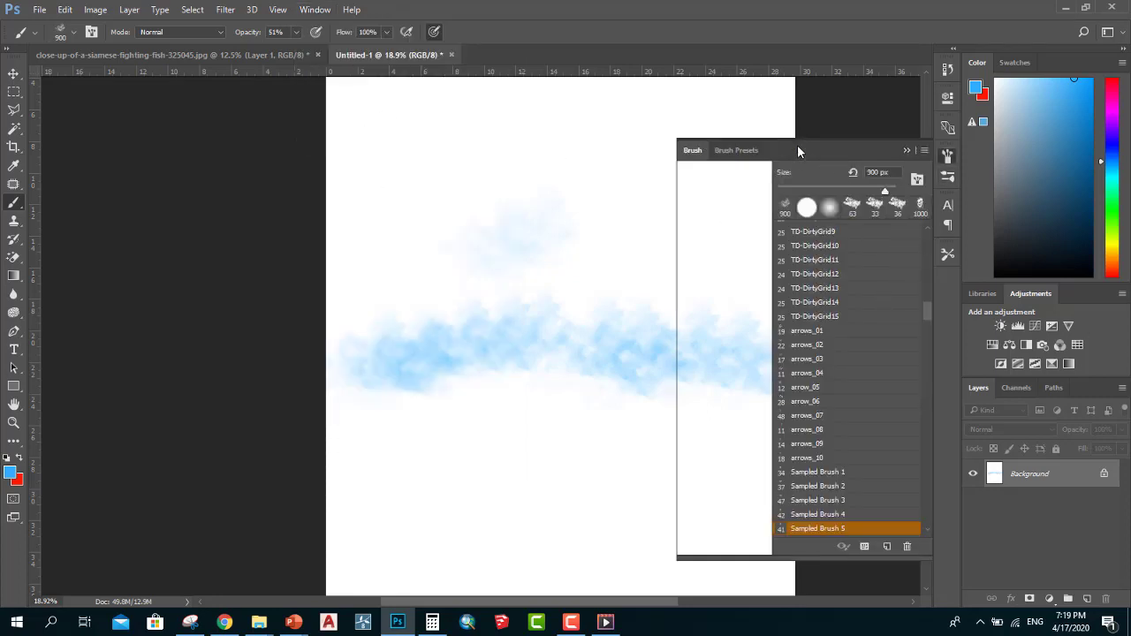
click(707, 210)
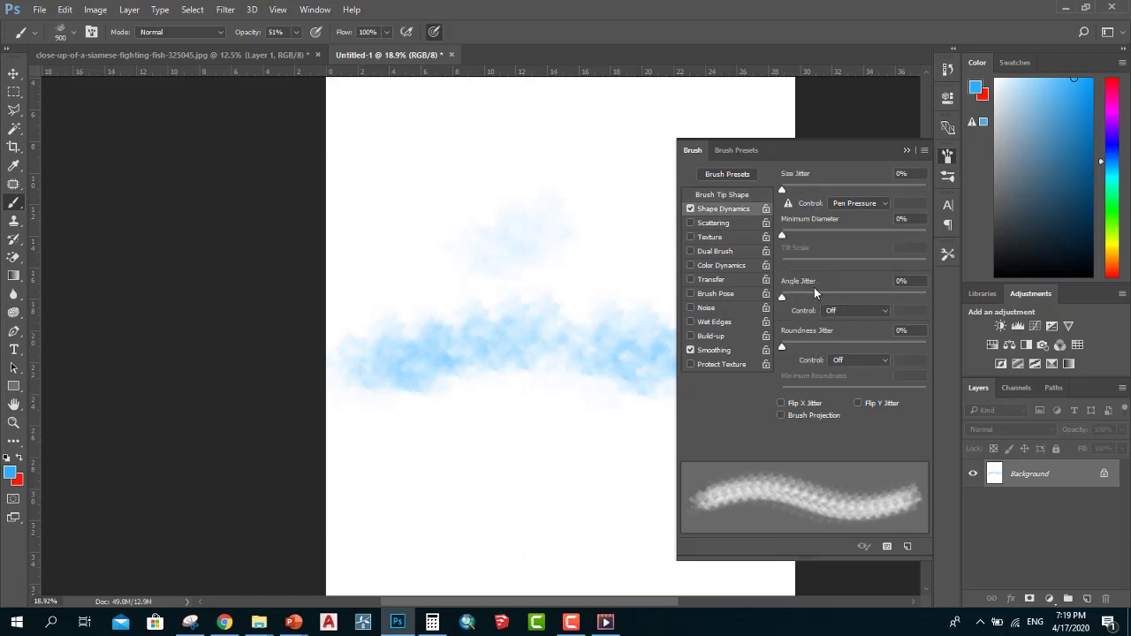
click(851, 294)
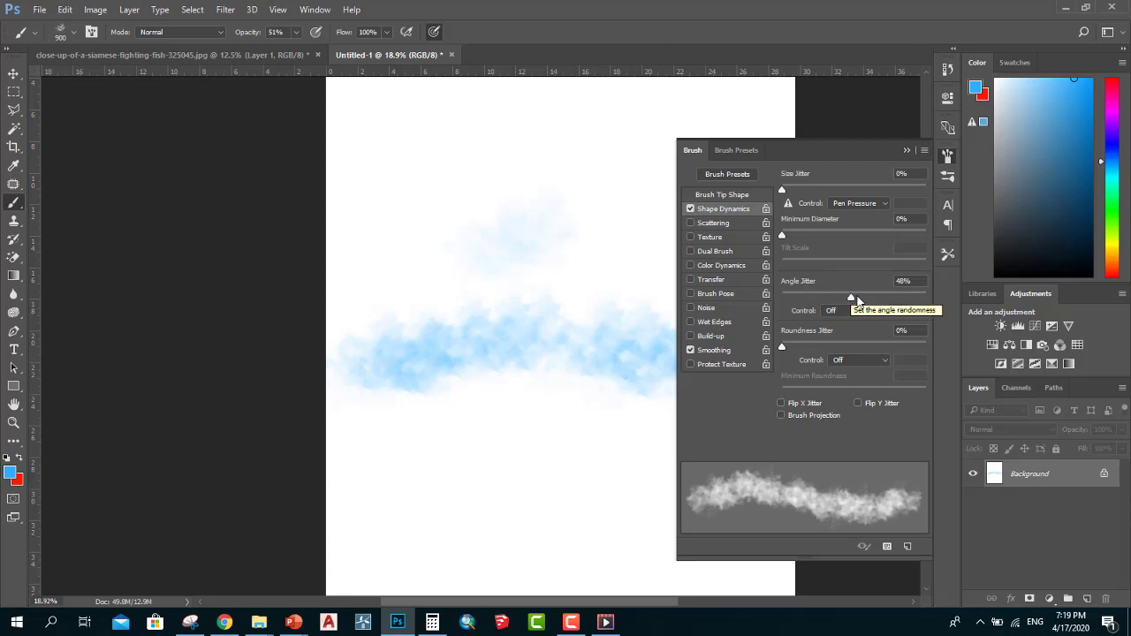
click(853, 300)
Enlarge the brush to 1300 px and paint a big blue cloud across the top.
key(F5)
key(bracketright)
key(bracketright)
key(bracketright)
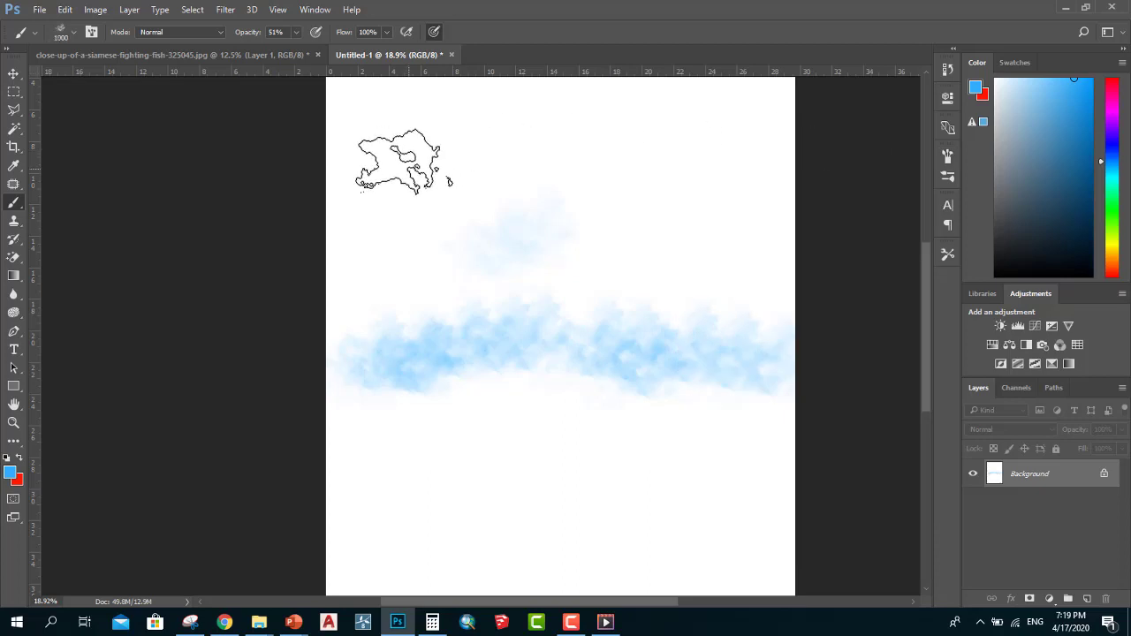
mouse_move(416, 176)
mouse_down()
mouse_move(498, 144)
mouse_move(751, 176)
mouse_up()
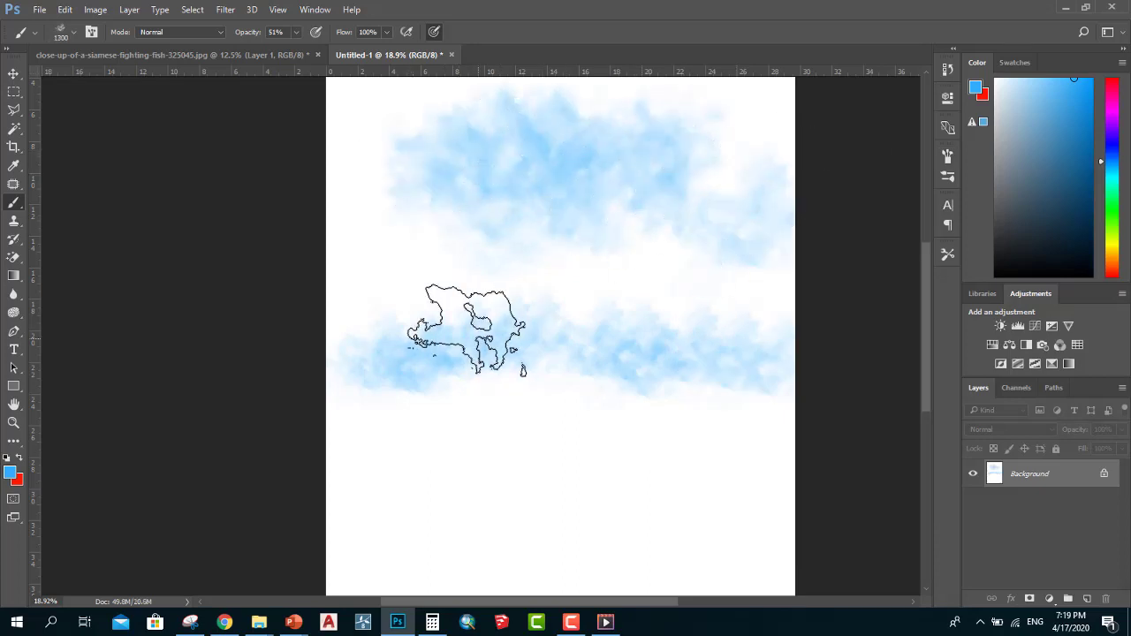
scroll(466, 330, down, 5)
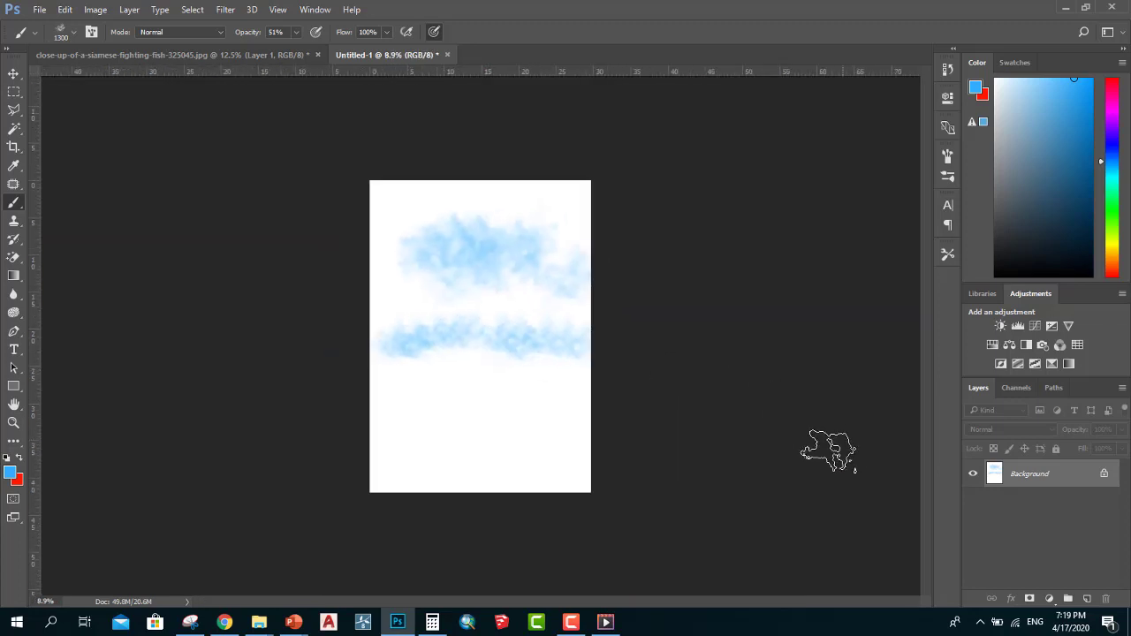
click(947, 69)
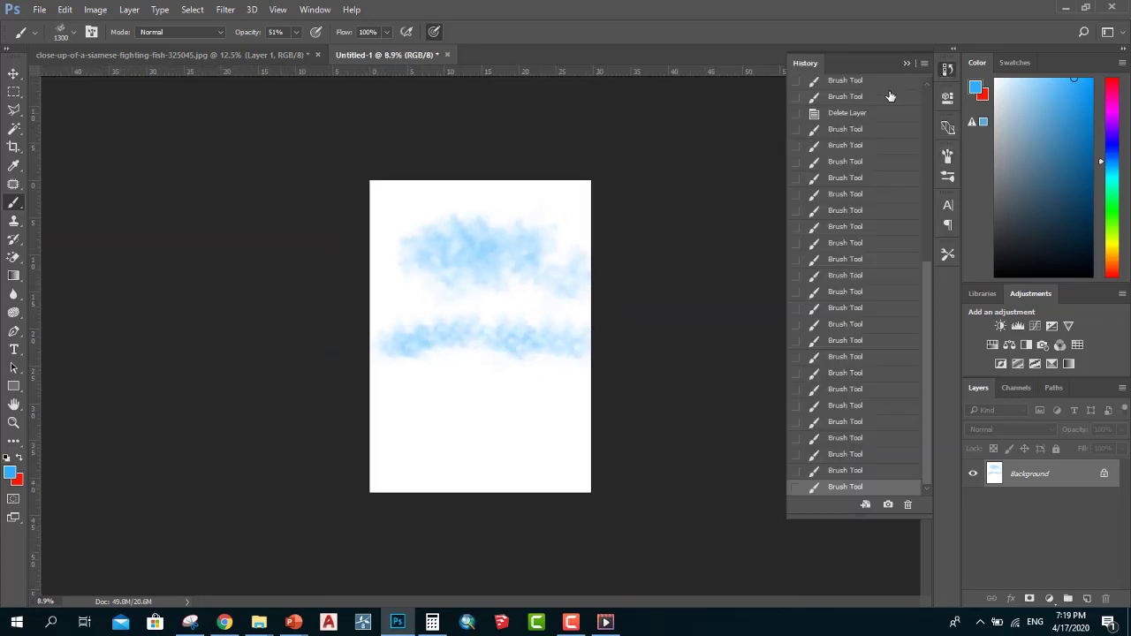
Revert the document to its blank state via History and select the Move tool.
scroll(850, 86, up, 10)
click(841, 89)
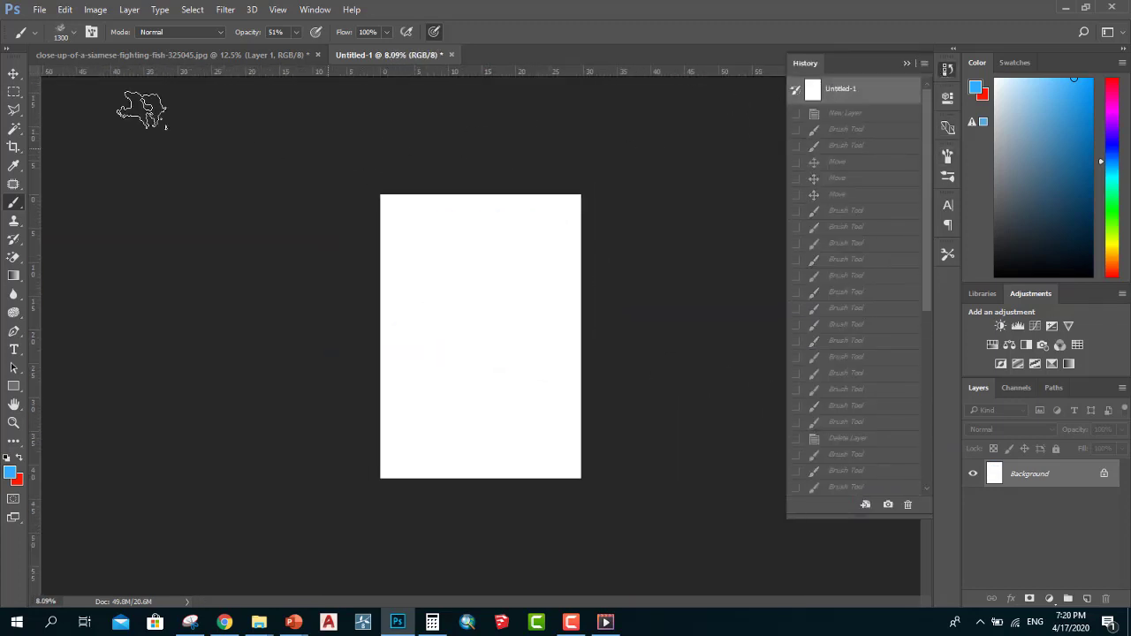
click(13, 74)
click(905, 63)
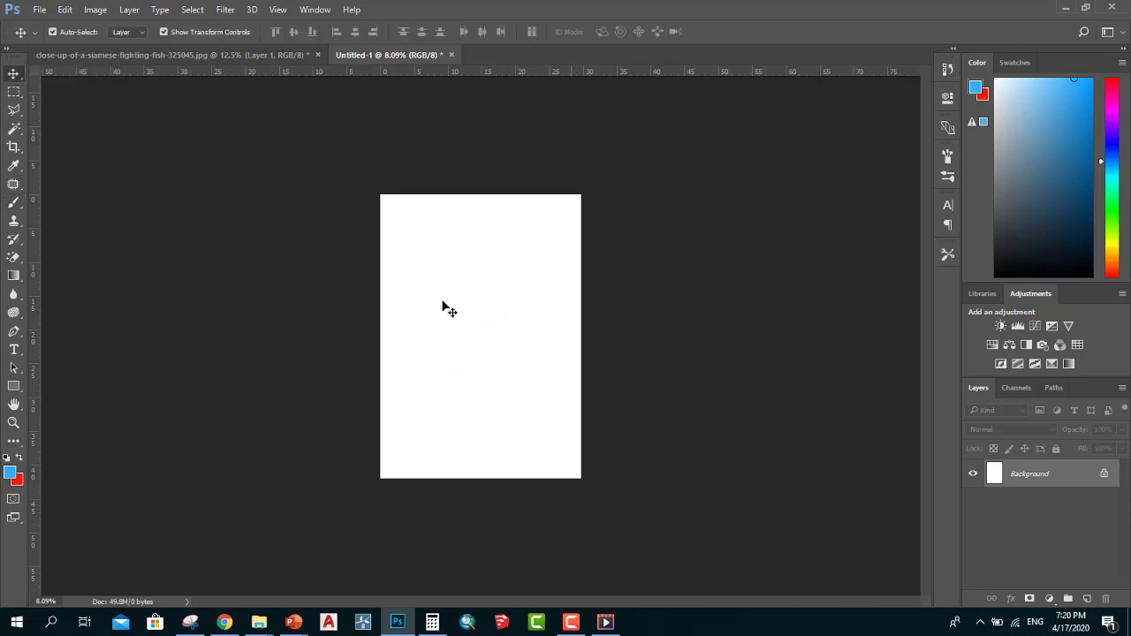
Show the Tool Presets panel from the Window menu, then close it.
scroll(530, 64, up, 1)
scroll(559, 71, up, 1)
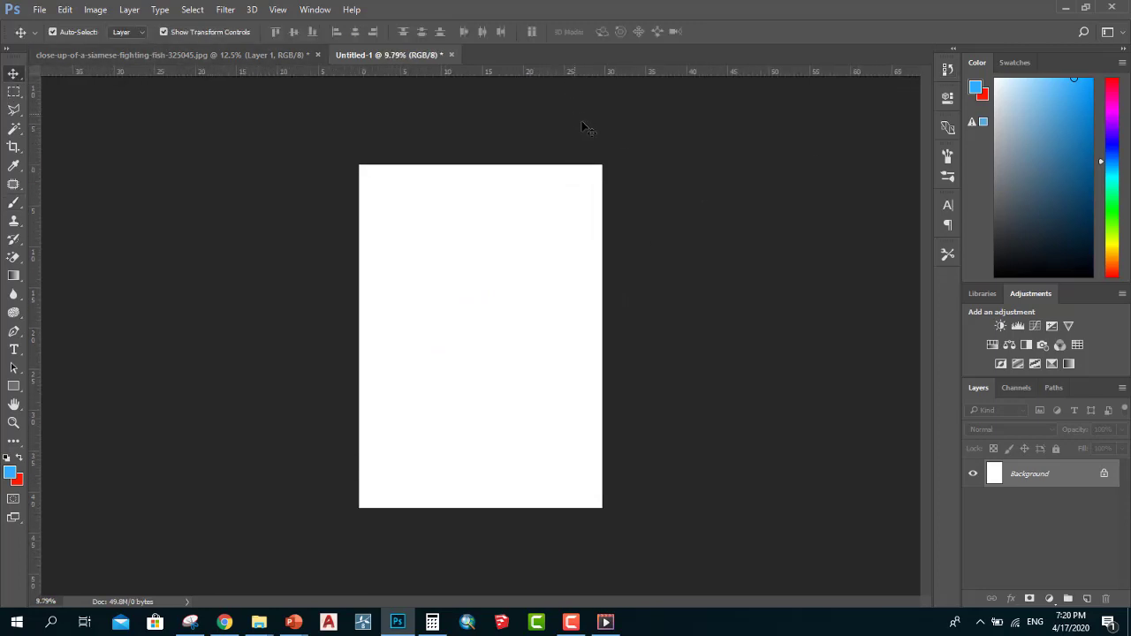
click(314, 9)
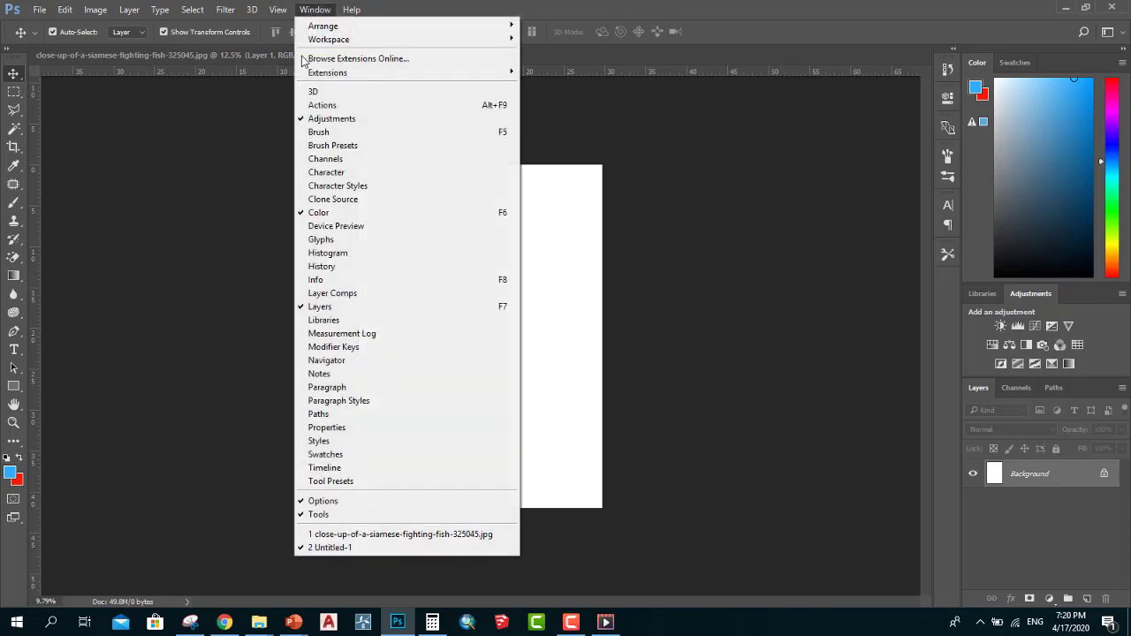
click(330, 481)
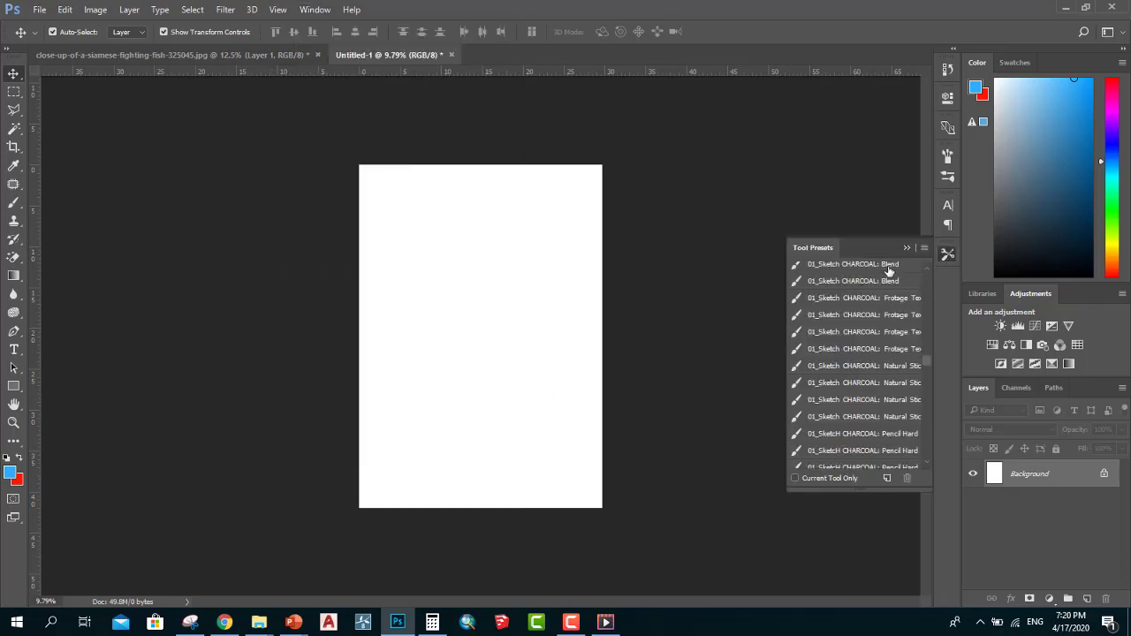
click(315, 9)
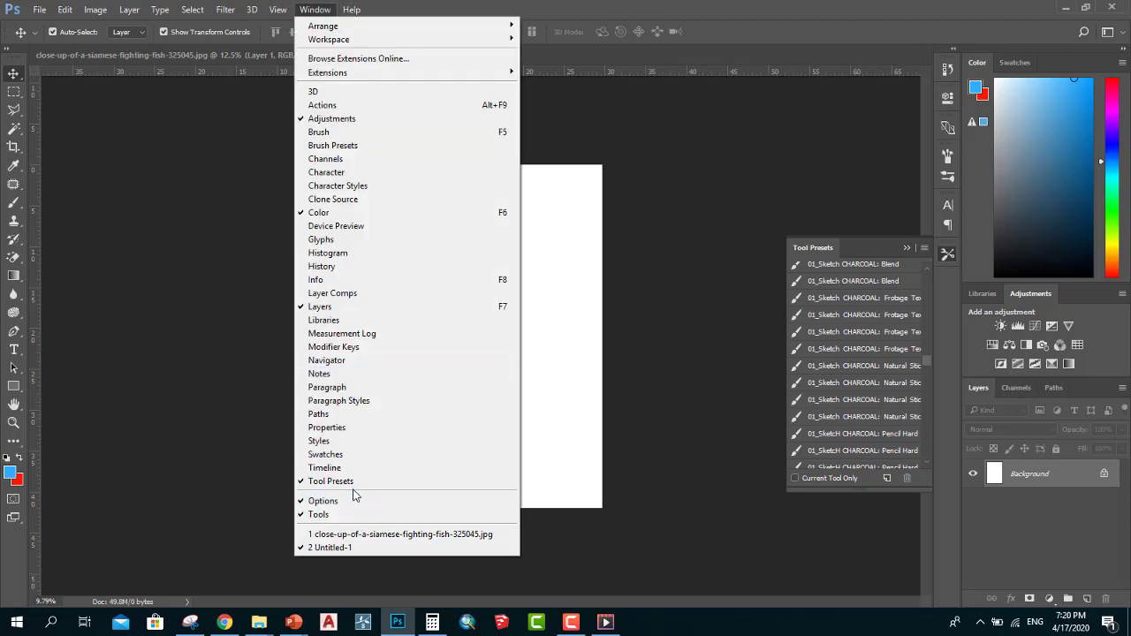
click(682, 7)
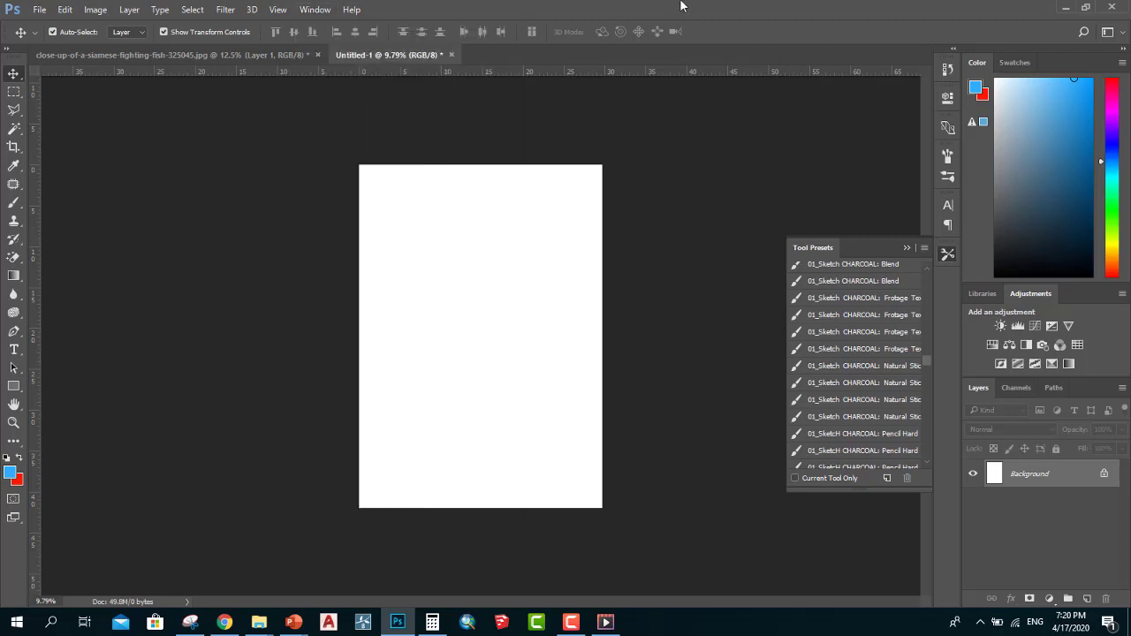
click(905, 248)
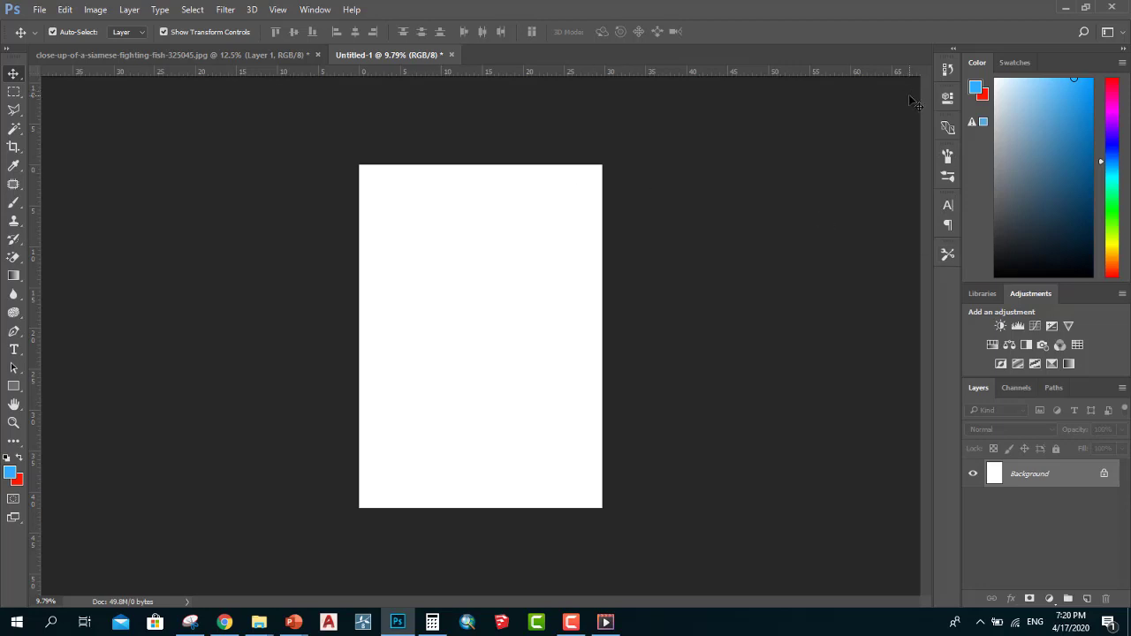
Minimize Photoshop and open post production 6 > 0002-Plan-Pencil in a maximized window.
click(1064, 7)
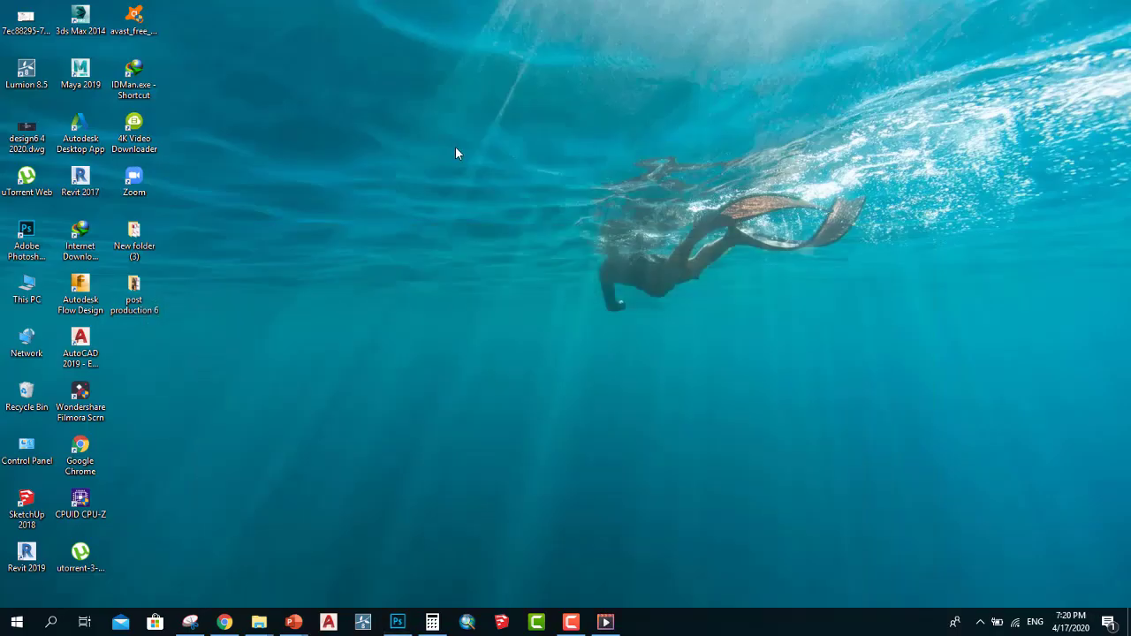
double_click(133, 287)
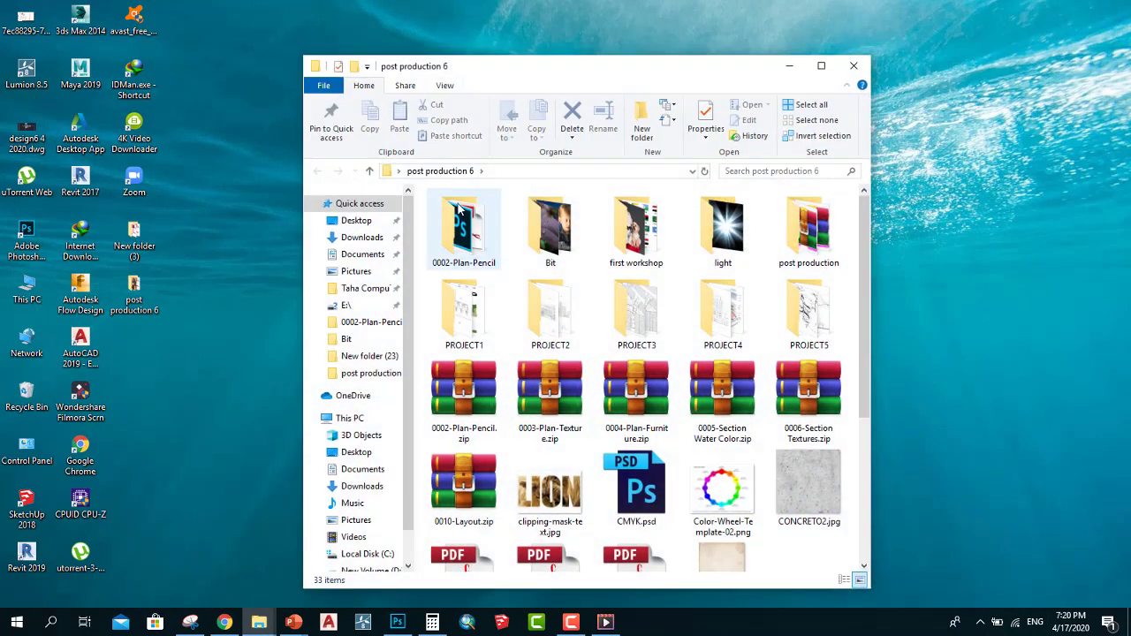
click(465, 219)
double_click(465, 219)
click(821, 65)
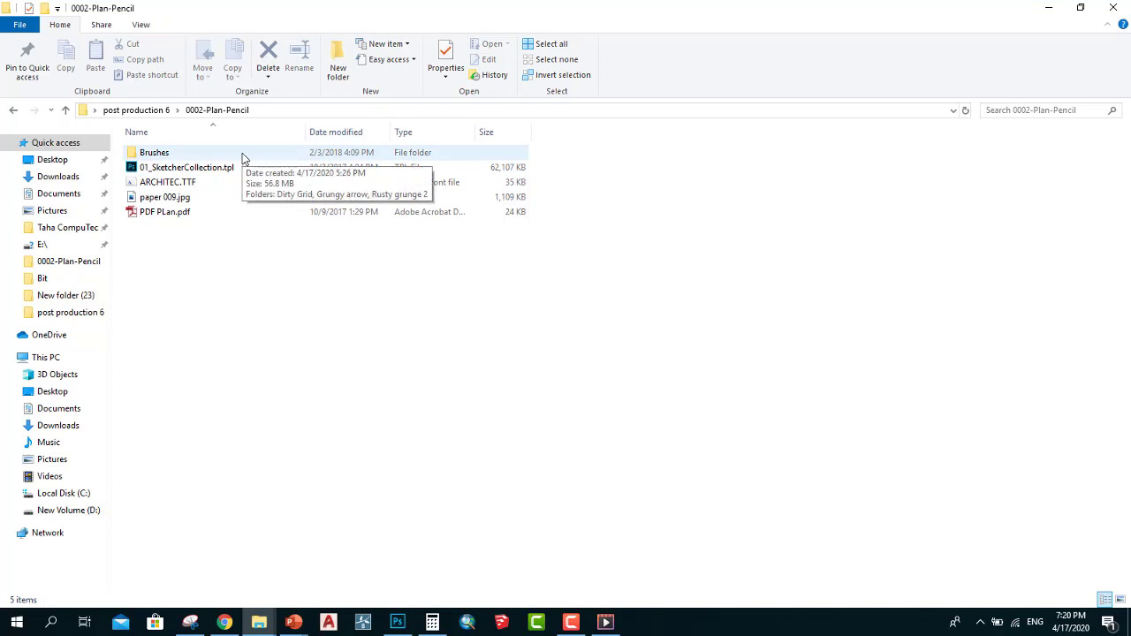
Drag PDF PLan.pdf to Photoshop and cancel its import, then drag paper 009.jpg over.
mouse_move(196, 216)
mouse_down()
mouse_move(299, 421)
mouse_move(354, 498)
mouse_move(568, 210)
mouse_move(580, 49)
mouse_up()
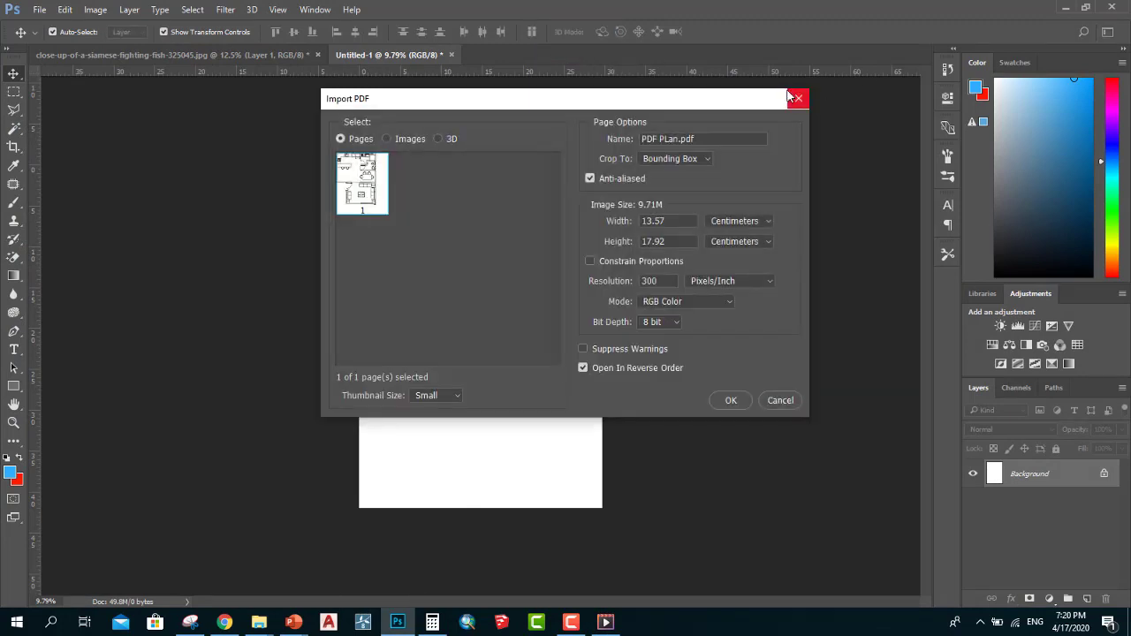
click(798, 98)
click(1063, 6)
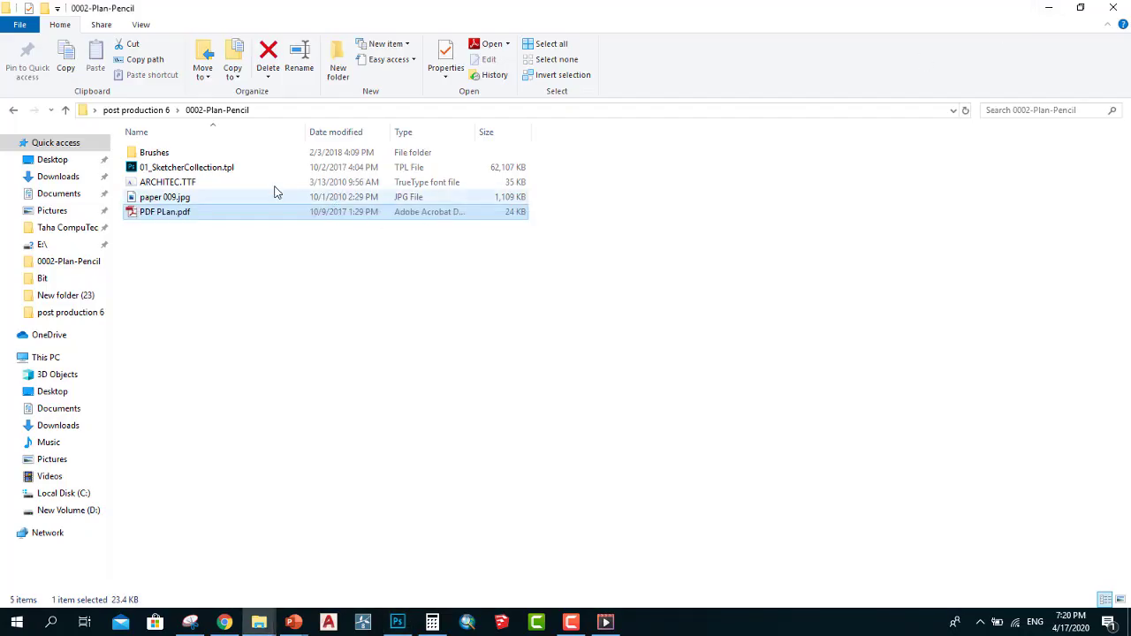
drag(201, 196, 371, 492)
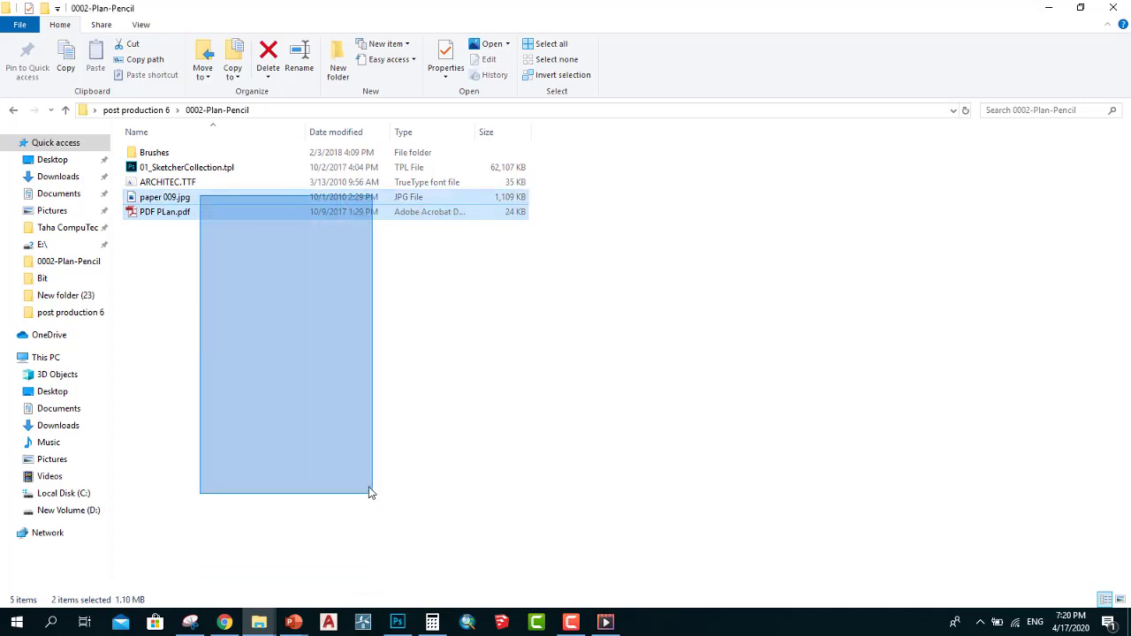
drag(356, 196, 398, 624)
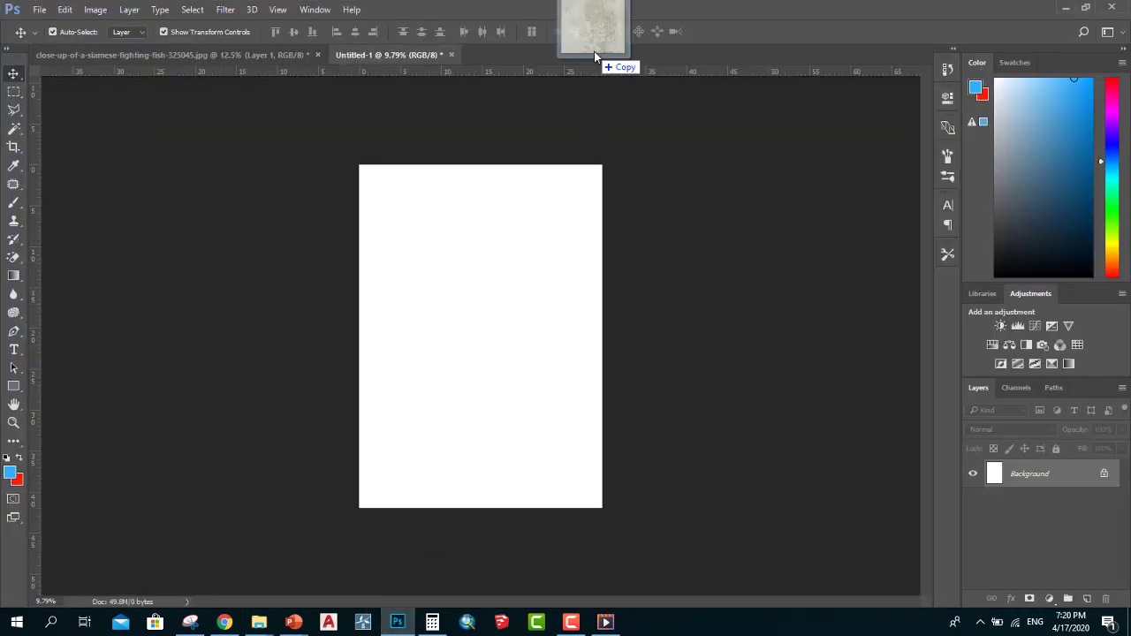
drag(399, 623, 594, 52)
click(40, 9)
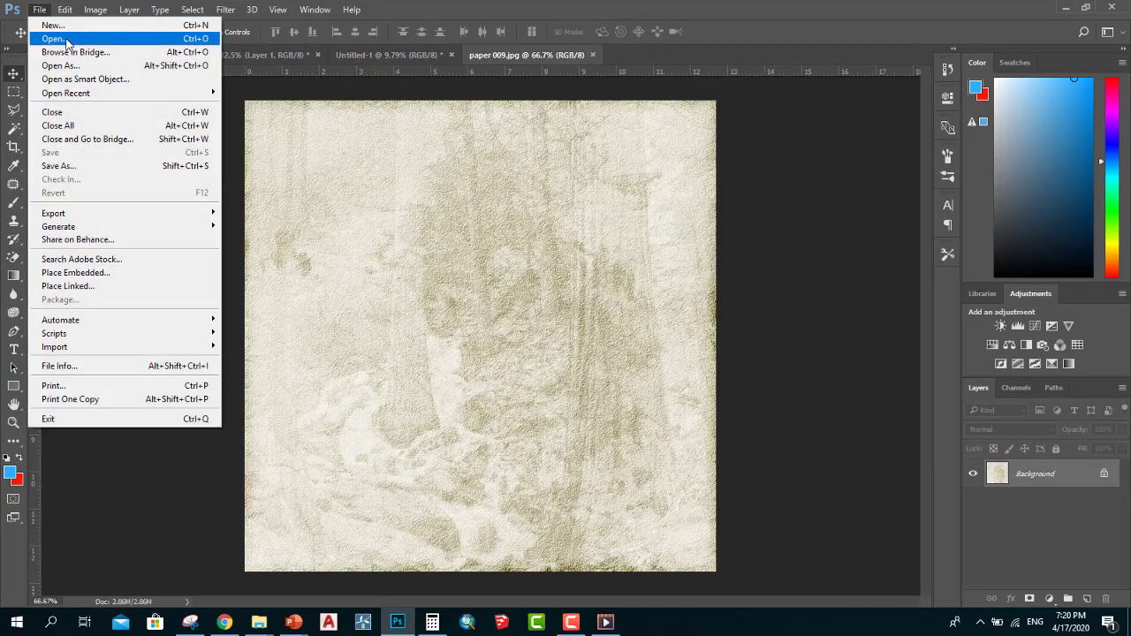
click(720, 16)
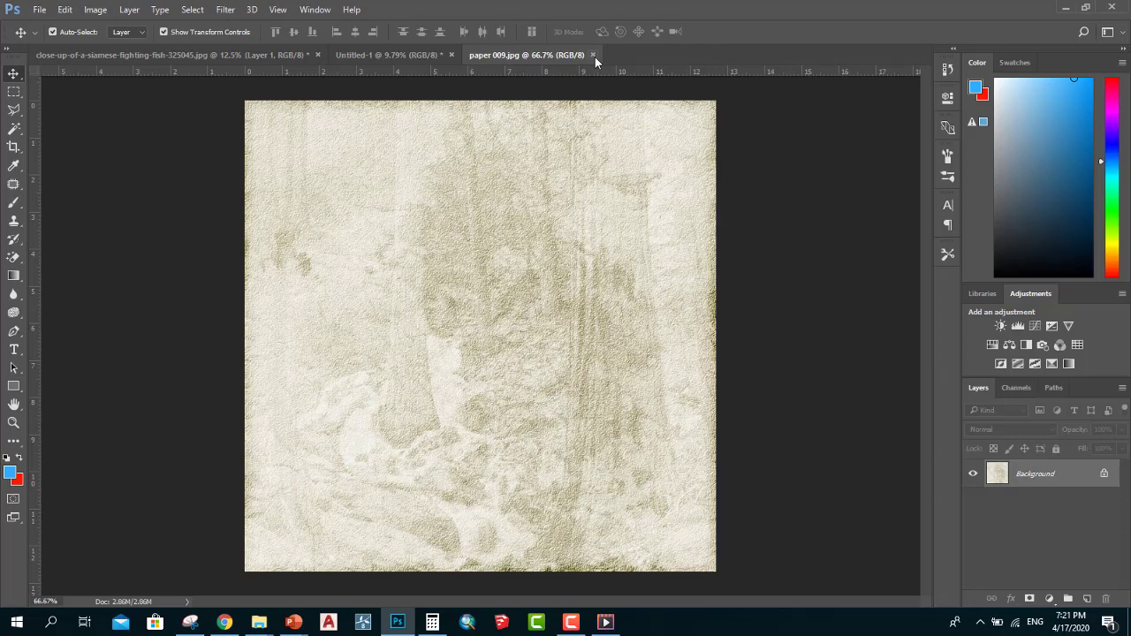
click(593, 55)
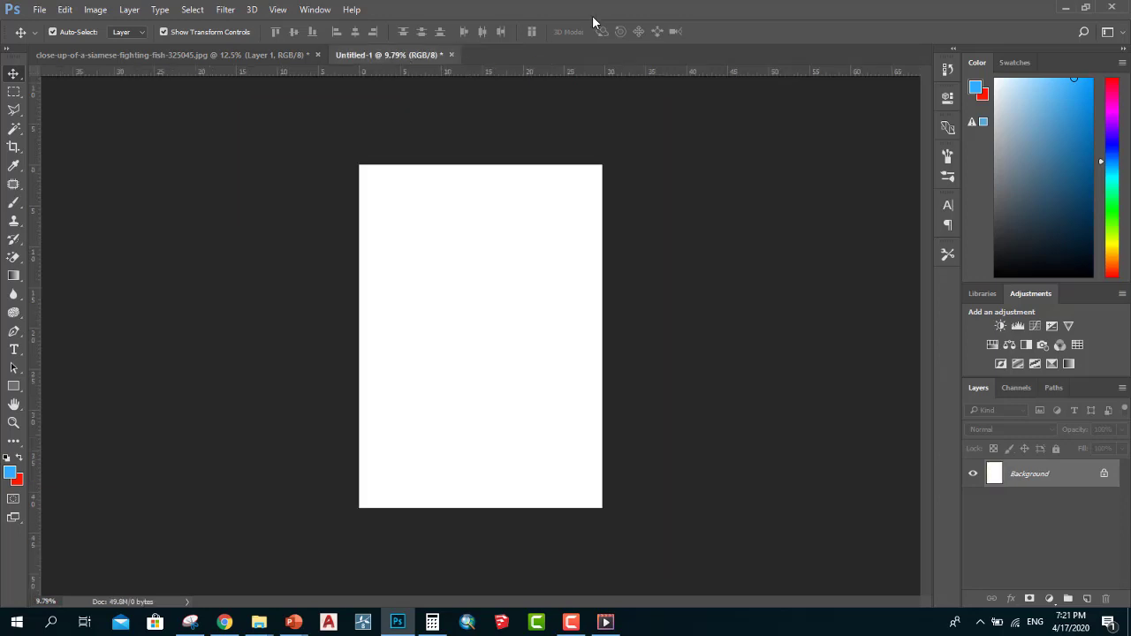
Drag PDF PLan.pdf from the 0002-Plan-Pencil folder into Photoshop and confirm Import PDF.
click(1064, 7)
drag(204, 212, 394, 623)
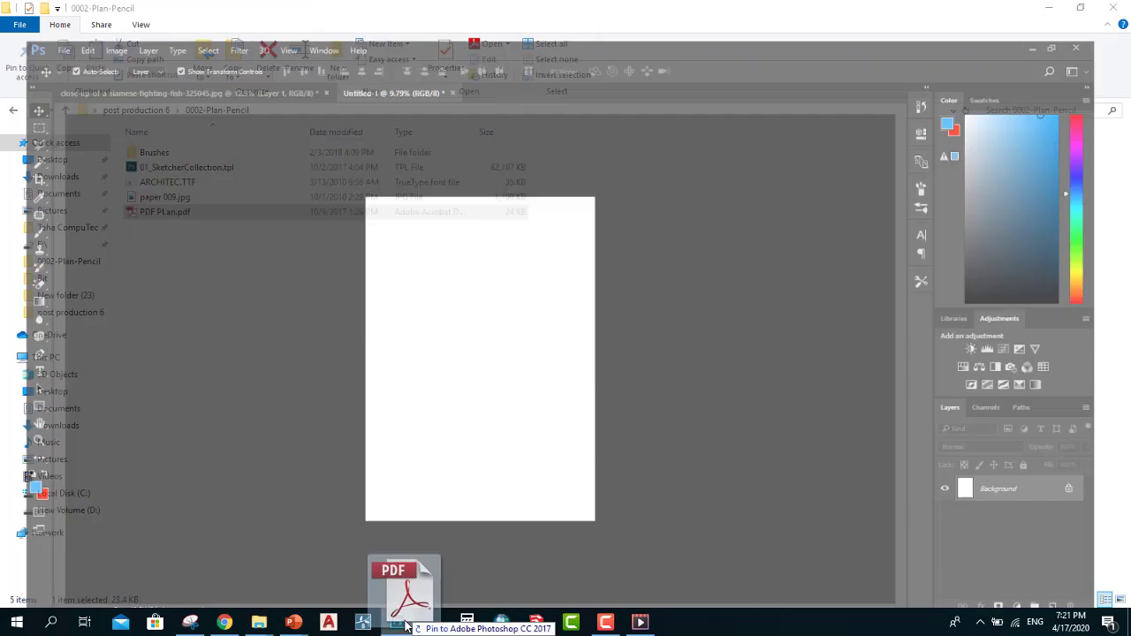
mouse_move(394, 623)
mouse_down()
mouse_move(687, 104)
mouse_move(691, 55)
mouse_up()
click(730, 402)
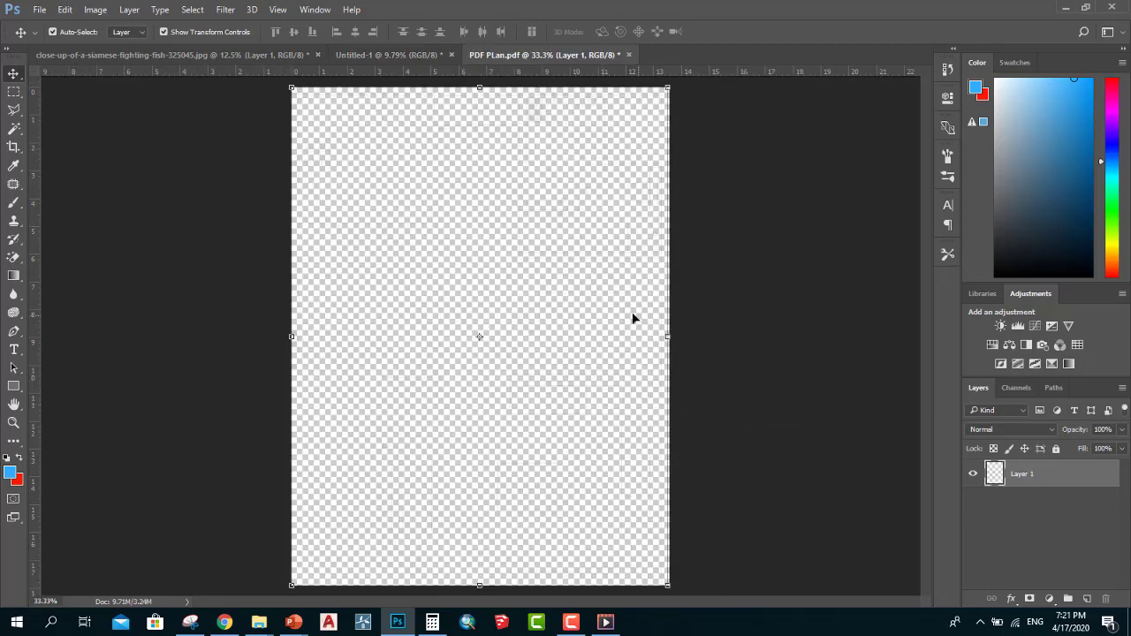
Zoom in and out on the plan's faint grey wall lines, then open the Image menu.
scroll(583, 234, up, 3)
scroll(601, 147, up, 3)
scroll(620, 147, up, 4)
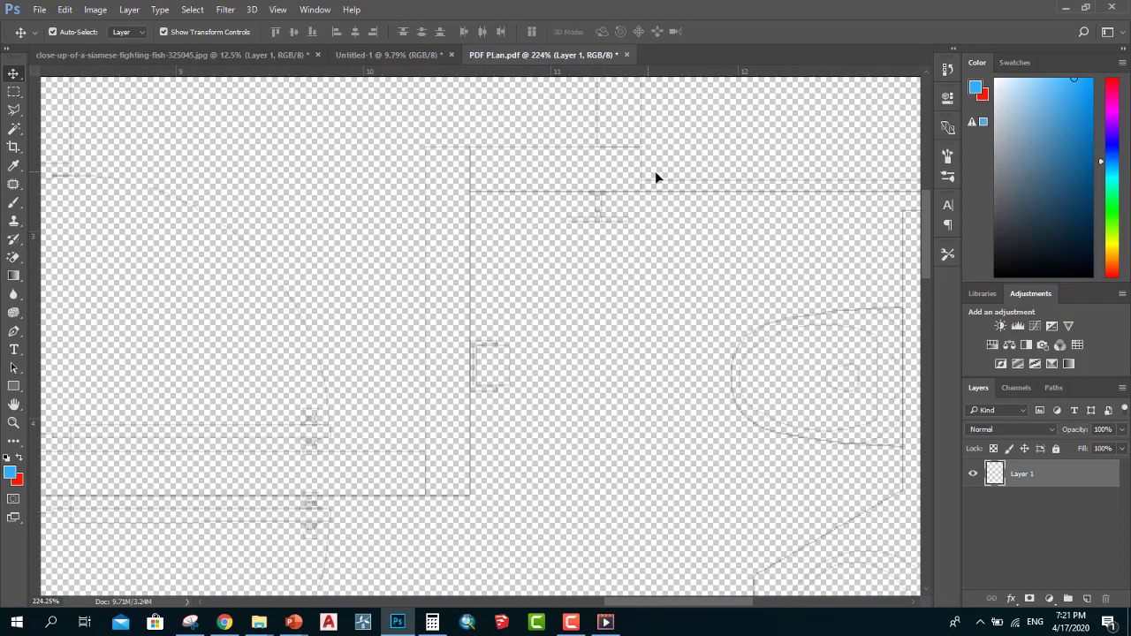
scroll(690, 176, up, 3)
scroll(618, 195, up, 3)
scroll(548, 188, up, 3)
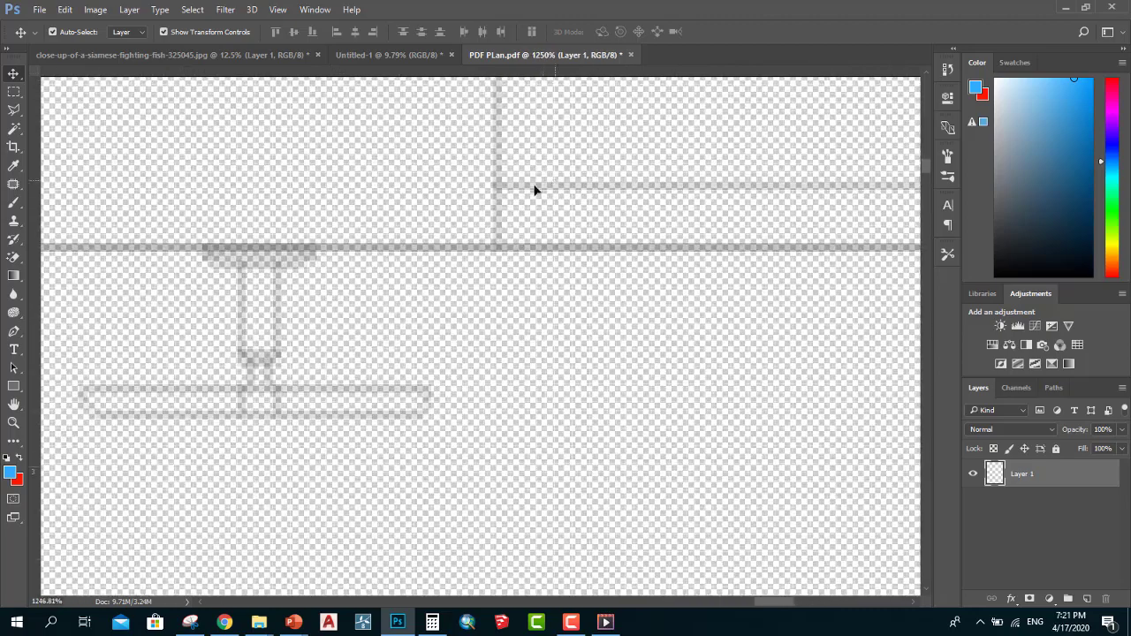
scroll(519, 250, down, 2)
scroll(517, 244, down, 3)
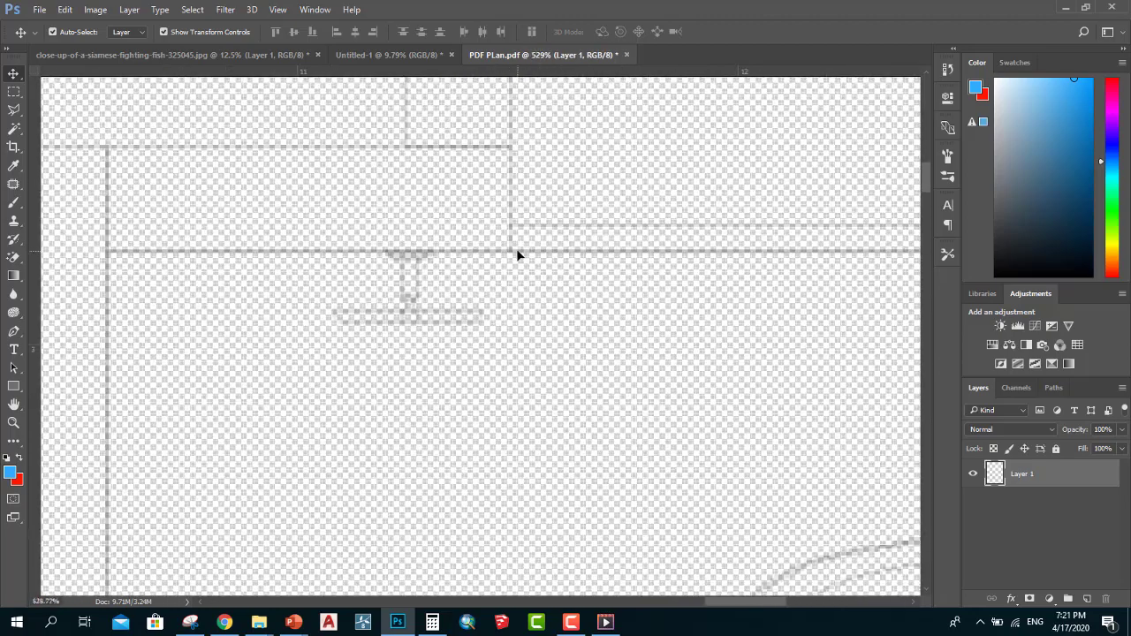
scroll(515, 248, down, 3)
scroll(517, 252, down, 3)
scroll(518, 253, down, 2)
scroll(530, 221, down, 1)
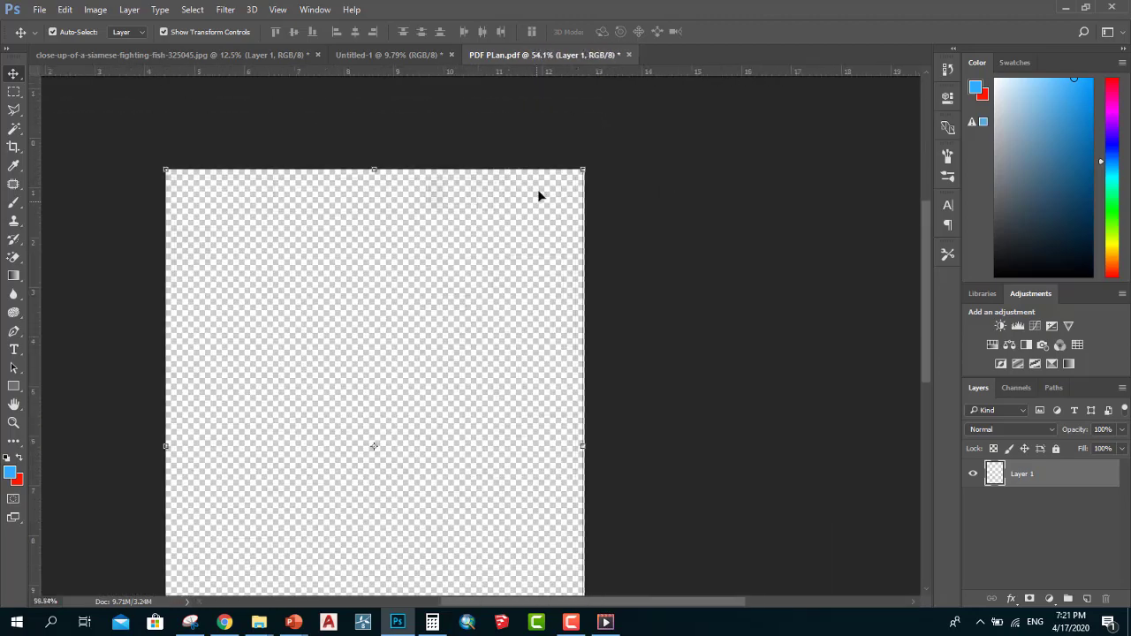
scroll(538, 194, up, 3)
scroll(666, 166, up, 2)
scroll(653, 194, up, 1)
scroll(640, 226, up, 1)
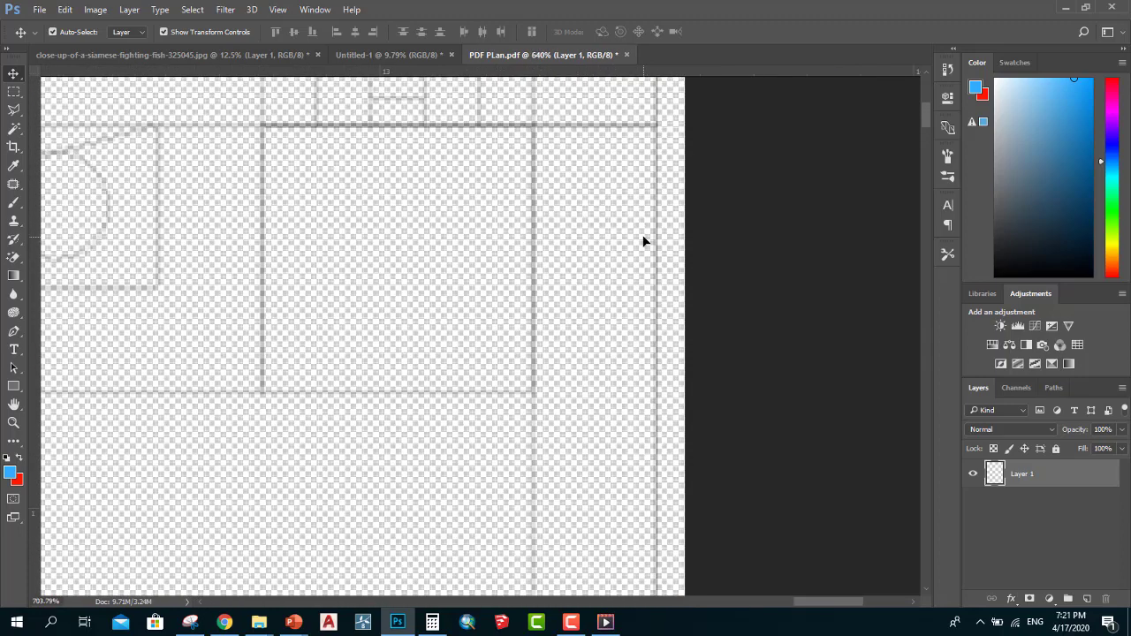
scroll(672, 237, up, 1)
scroll(742, 241, up, 1)
scroll(759, 234, down, 2)
scroll(663, 230, down, 2)
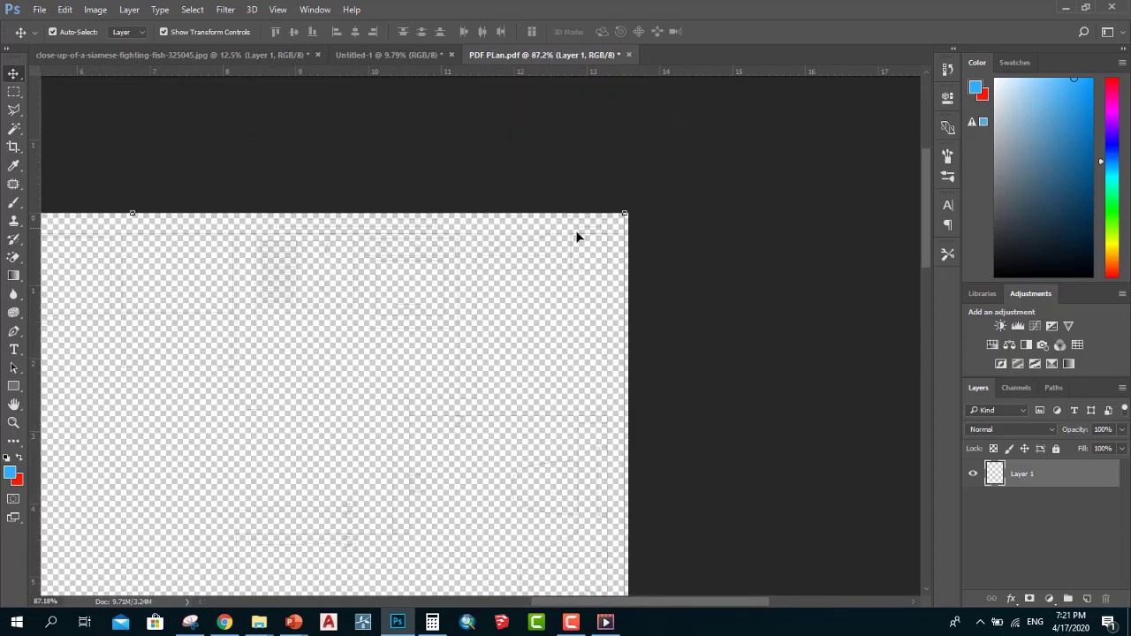
scroll(610, 225, down, 2)
scroll(636, 225, down, 2)
scroll(530, 212, up, 1)
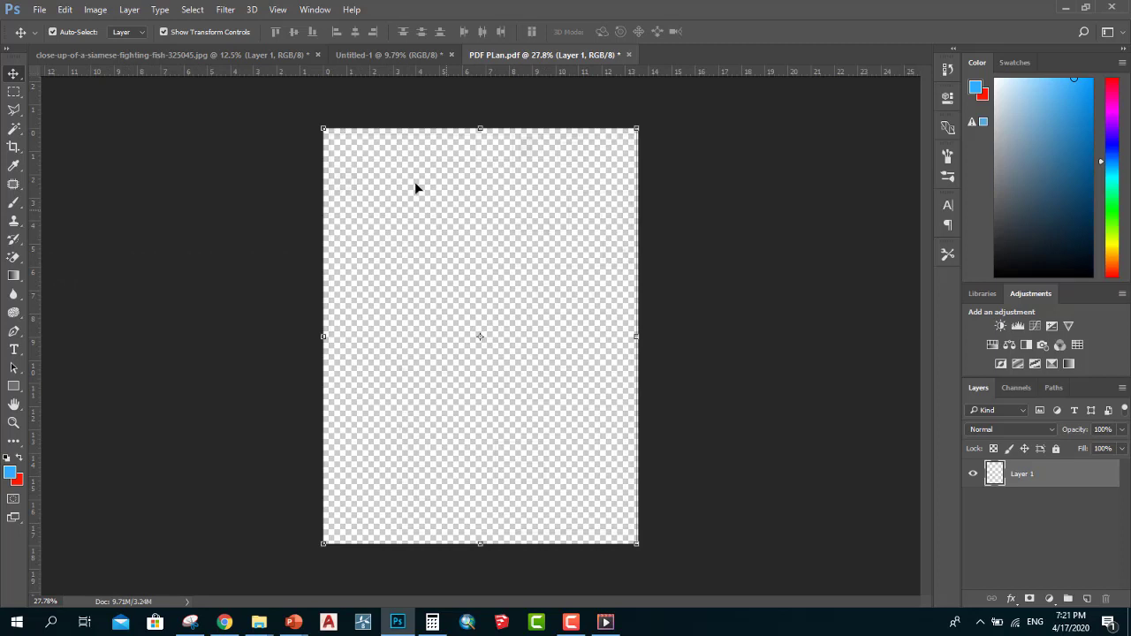
click(95, 10)
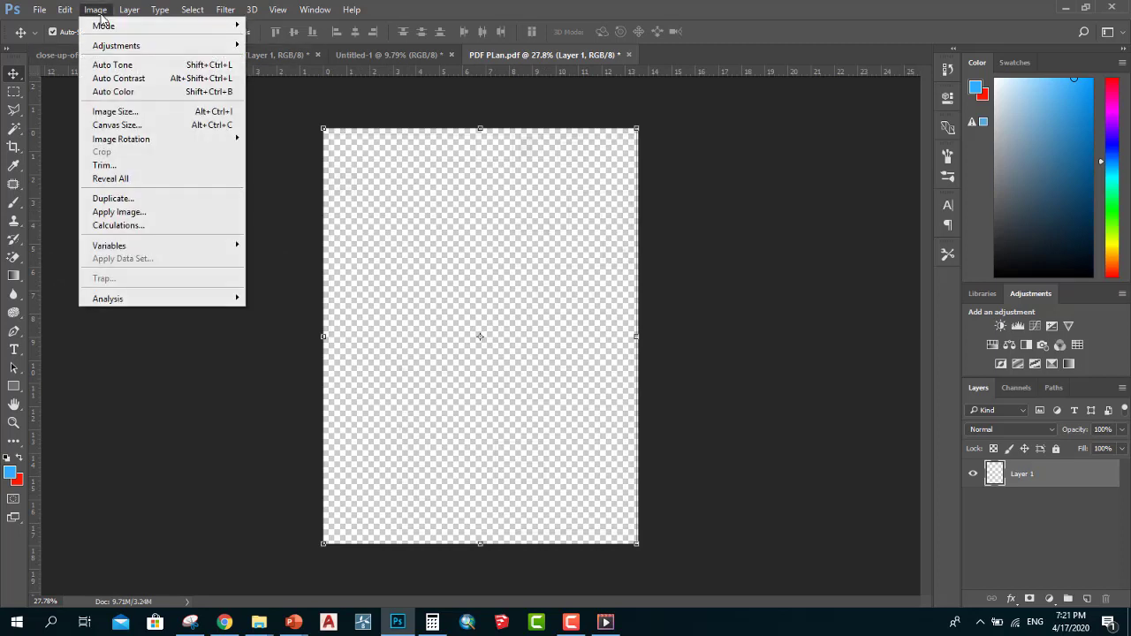
Add 7 cm width and 12 cm height to the canvas around the centre, then fit it in view.
click(124, 125)
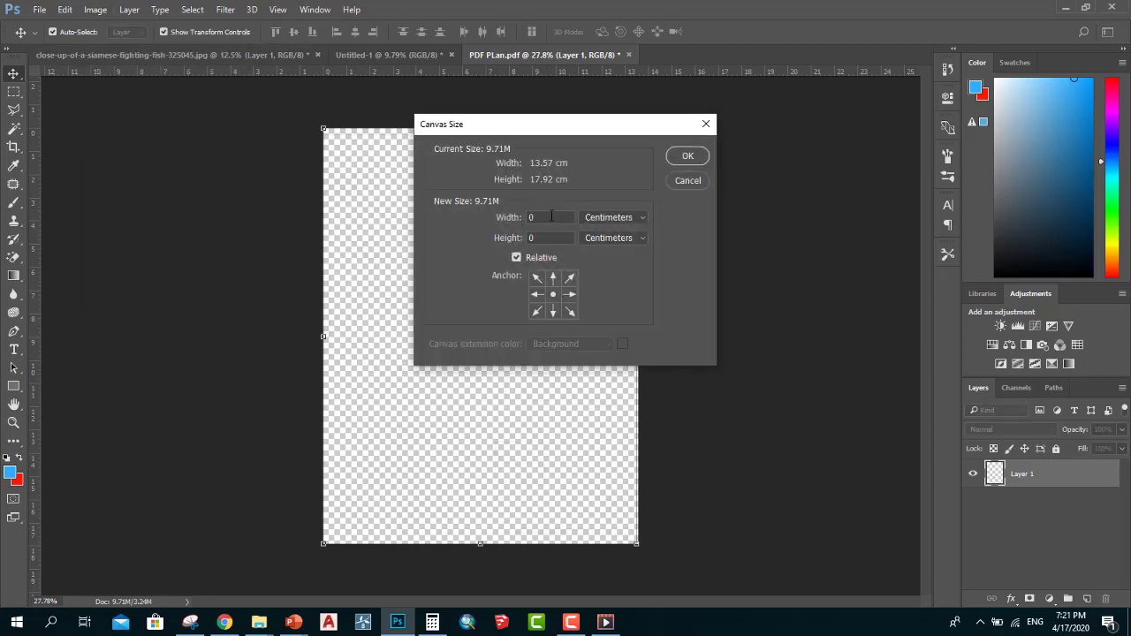
click(517, 257)
click(523, 259)
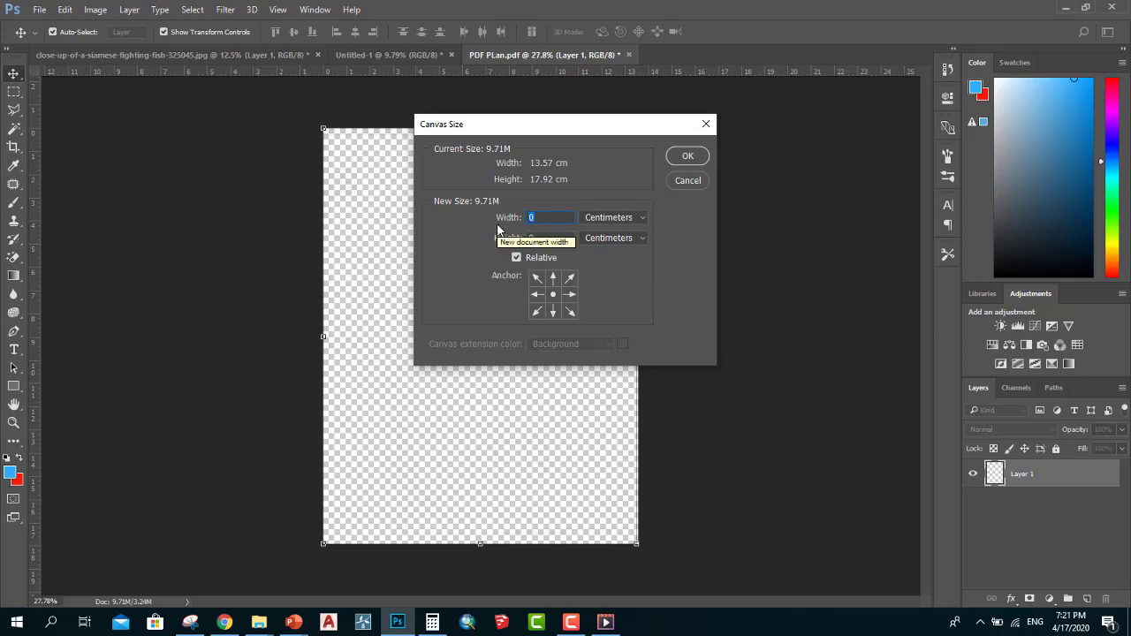
text(7)
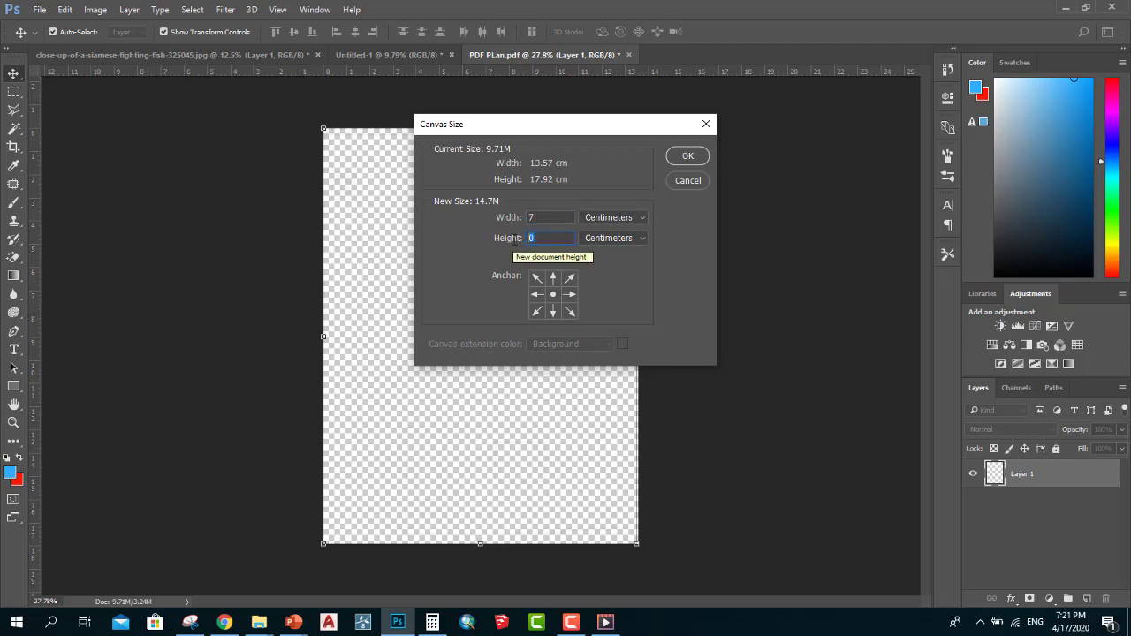
text(2)
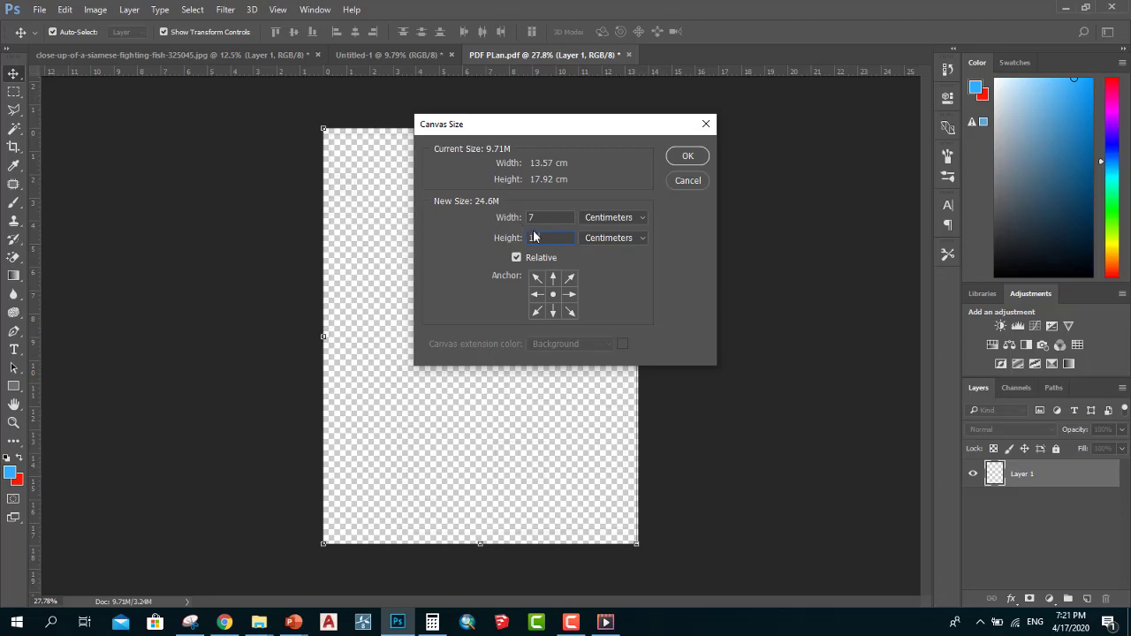
click(693, 155)
key(ctrl+0)
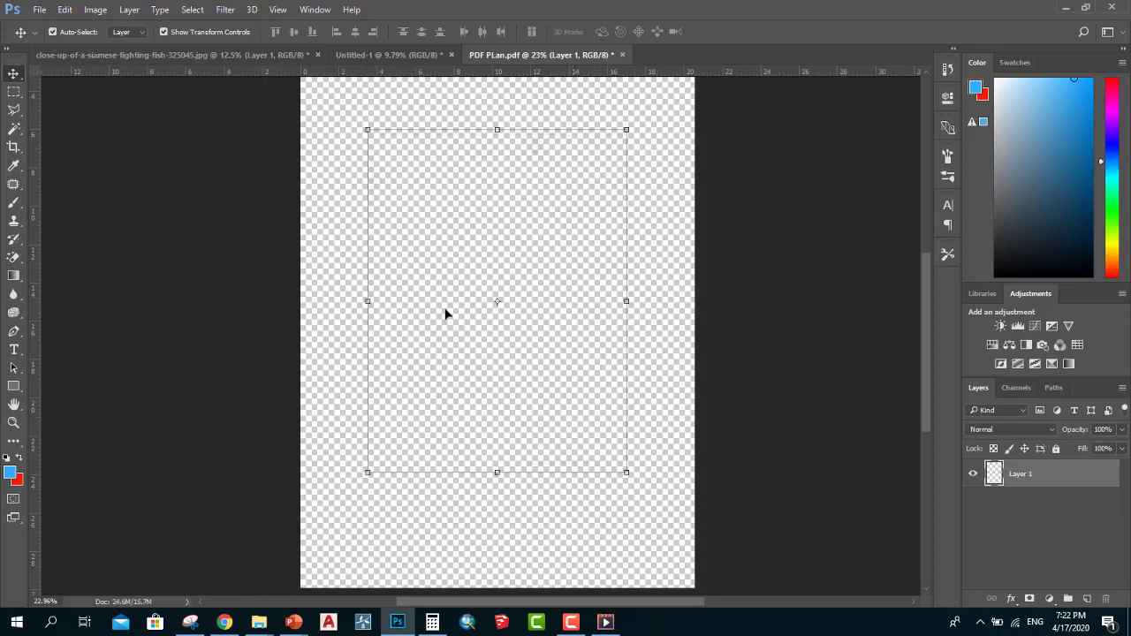
Add a new empty Layer 2 above Layer 1 and make white the foreground colour.
click(1086, 599)
click(11, 480)
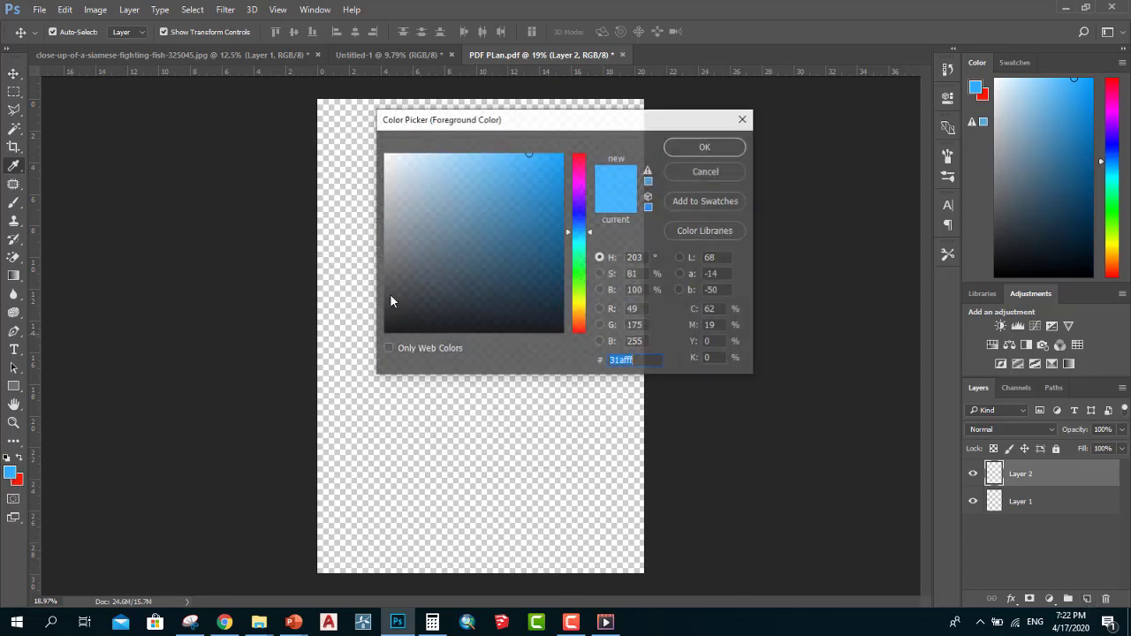
drag(394, 298, 351, 142)
click(698, 146)
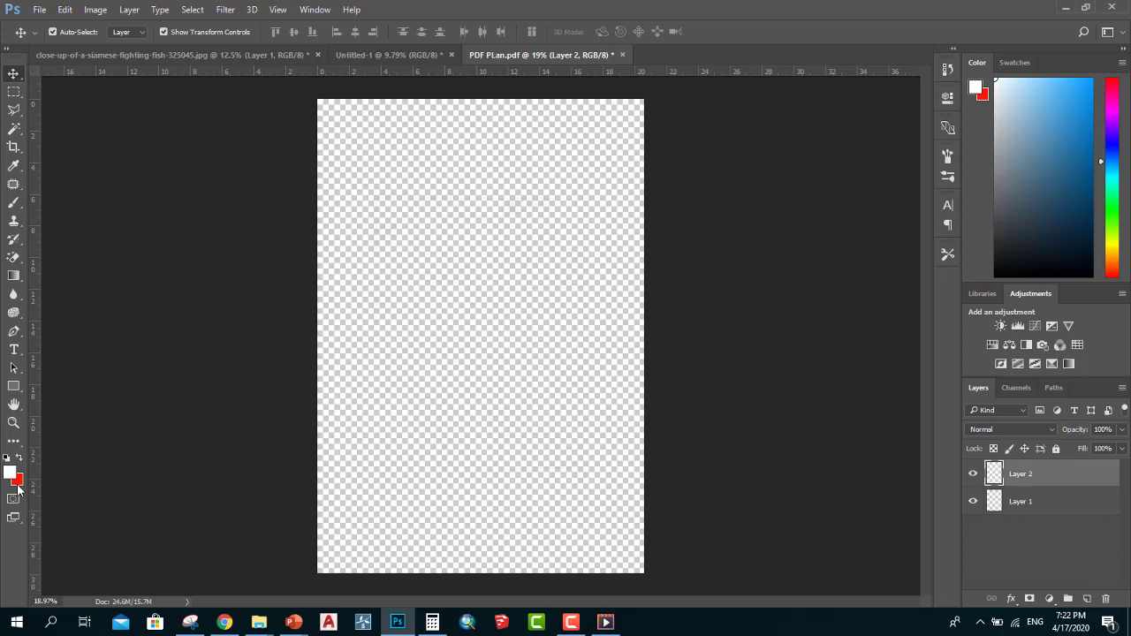
Fill Layer 2 with solid white, replacing an accidental red background-colour fill.
key(alt+BackSpace)
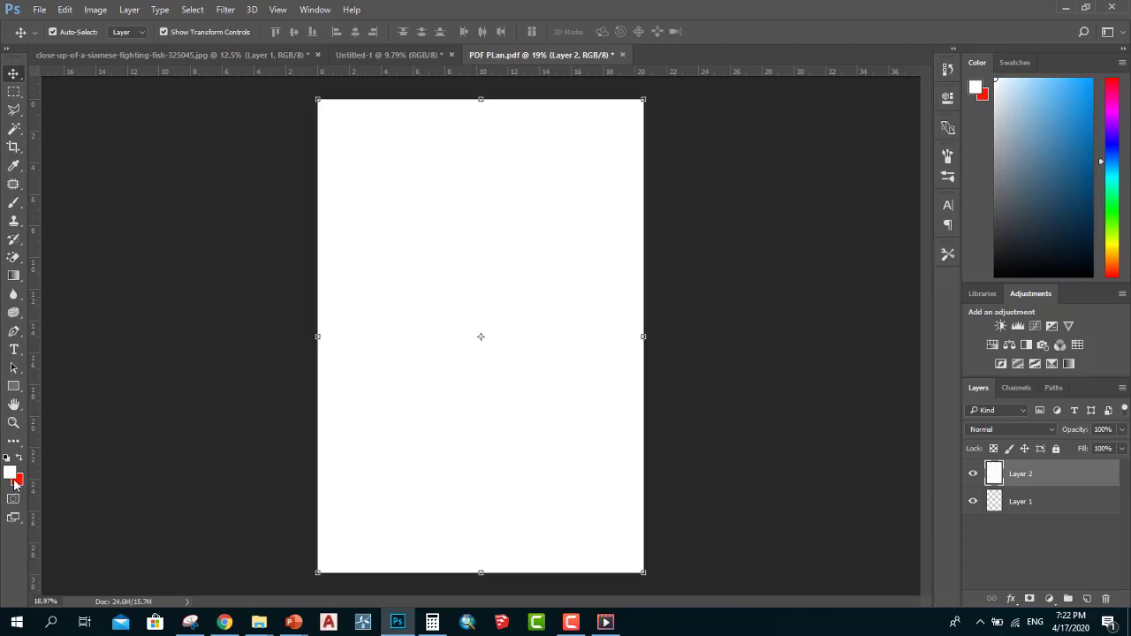
key(ctrl+BackSpace)
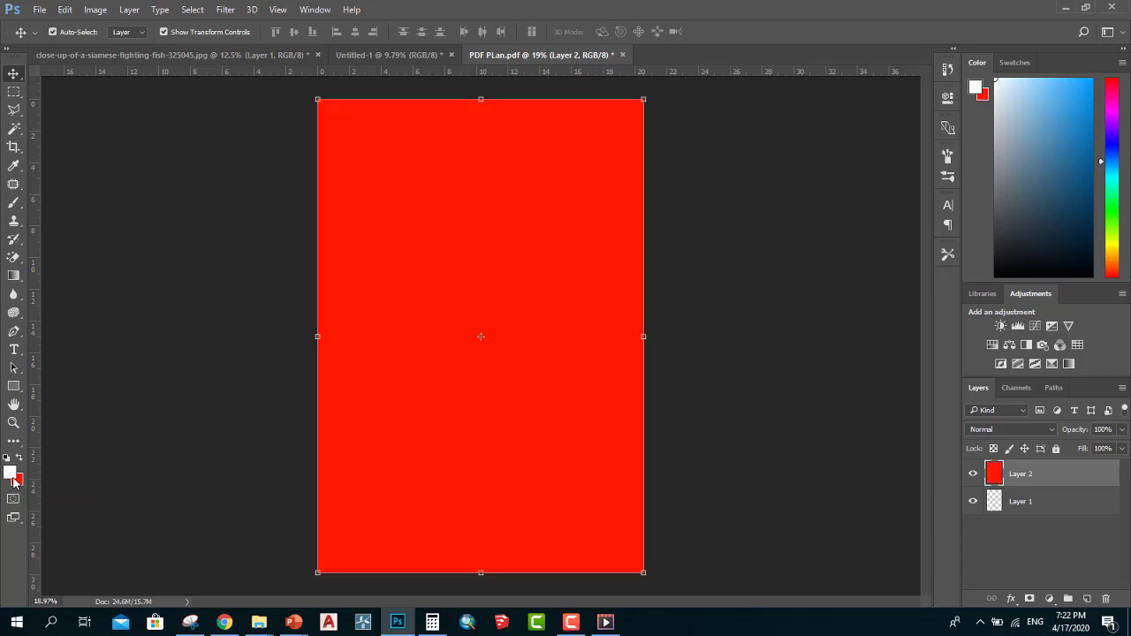
key(alt+BackSpace)
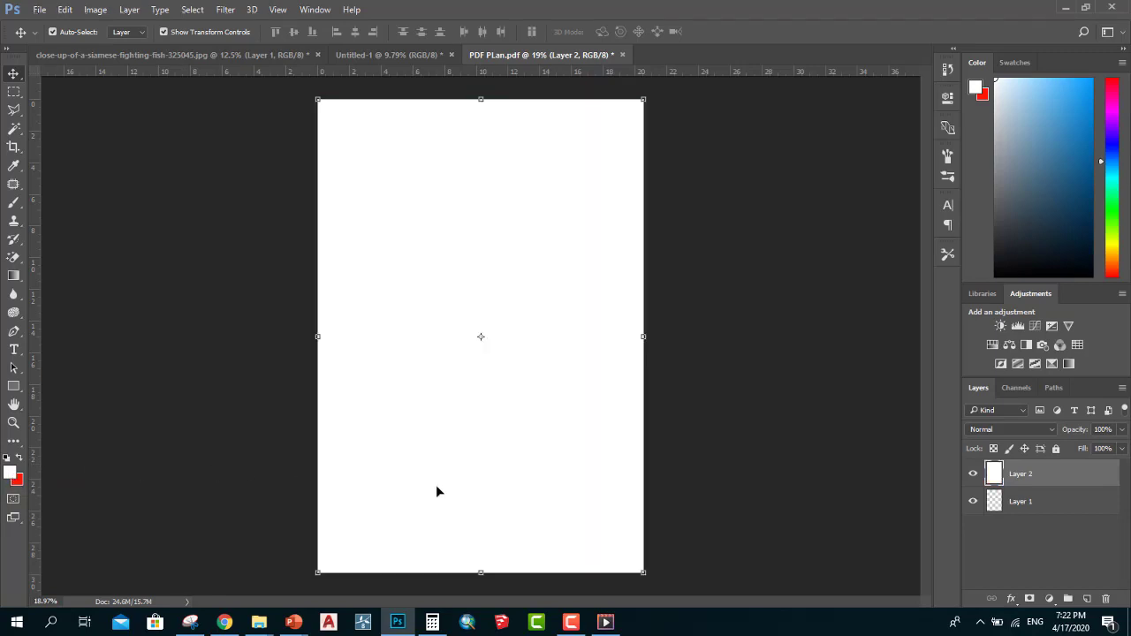
scroll(477, 168, up, 2)
scroll(541, 205, up, 2)
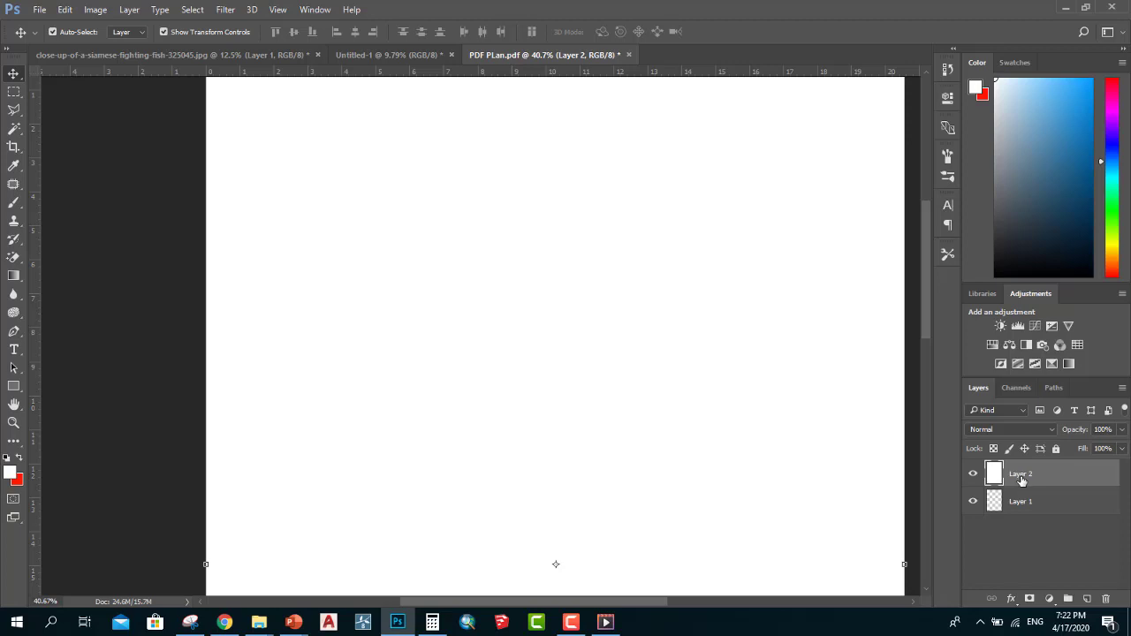
Move Layer 2 beneath Layer 1, then rename Layer 1 to 'plan' and select it.
drag(1049, 477, 1029, 497)
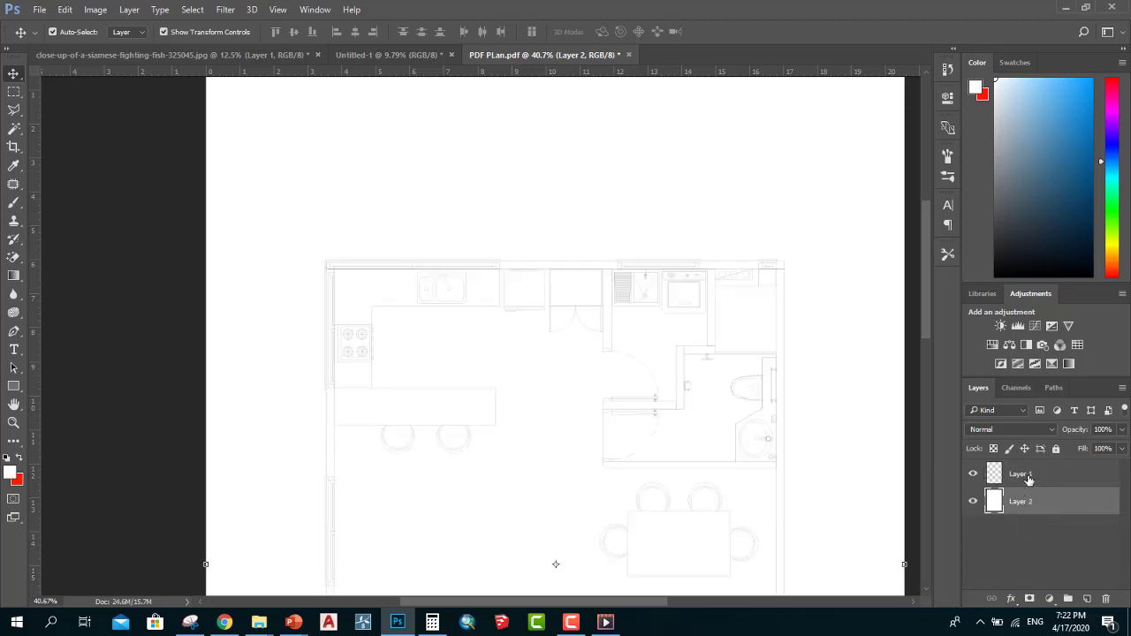
click(1027, 475)
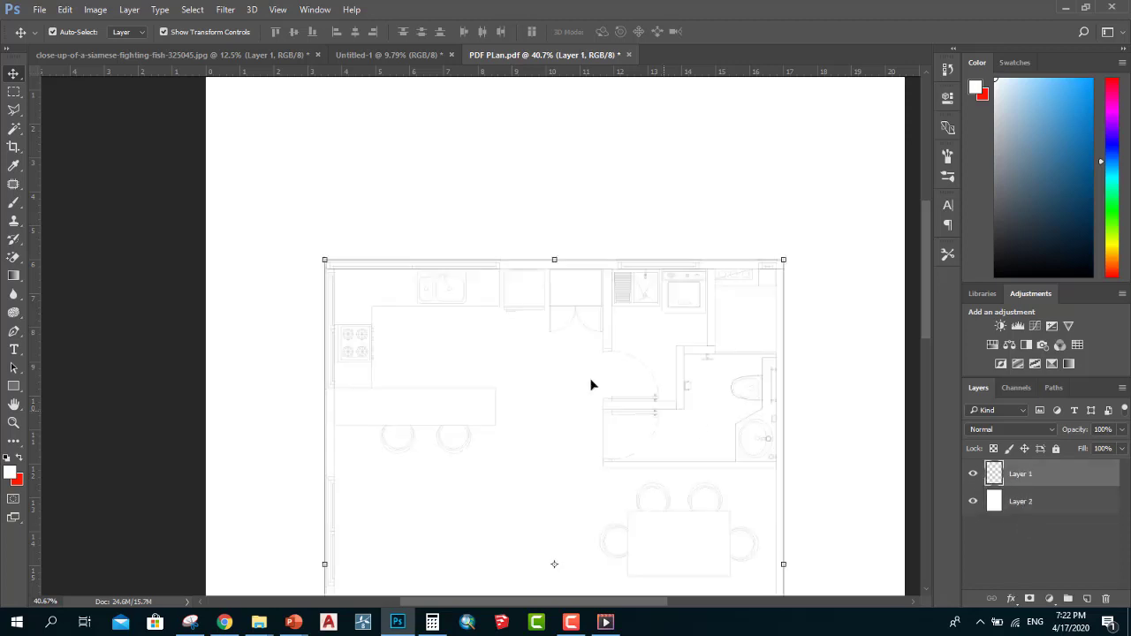
double_click(1027, 474)
text(P)
click(1052, 553)
scroll(734, 412, down, 2)
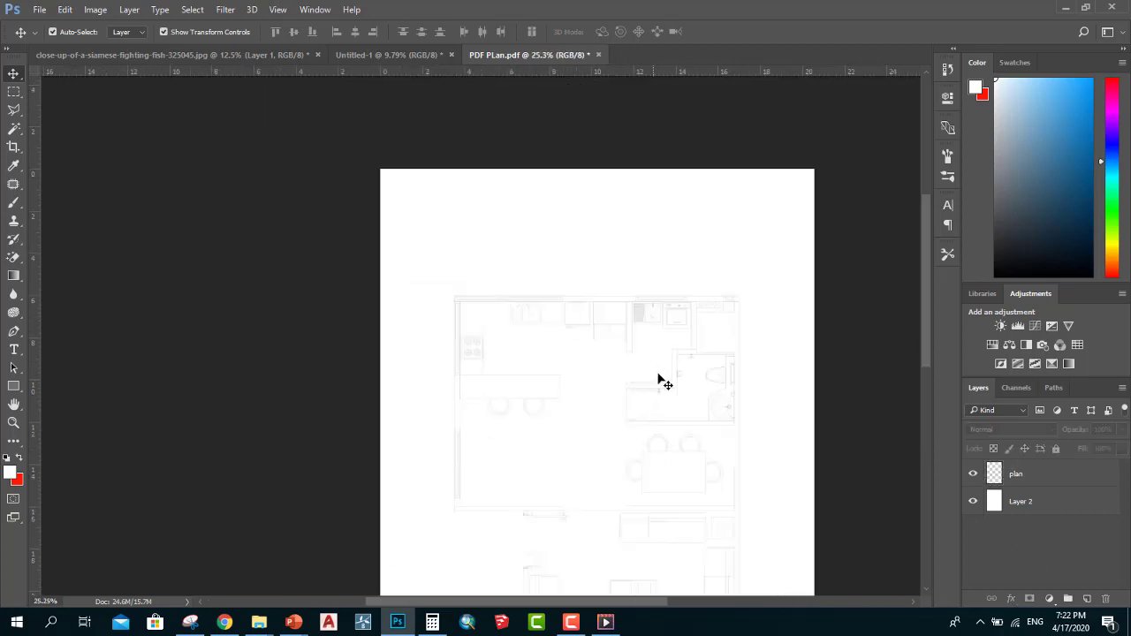
scroll(717, 324, up, 2)
scroll(790, 222, up, 2)
scroll(795, 222, up, 2)
scroll(795, 222, up, 2)
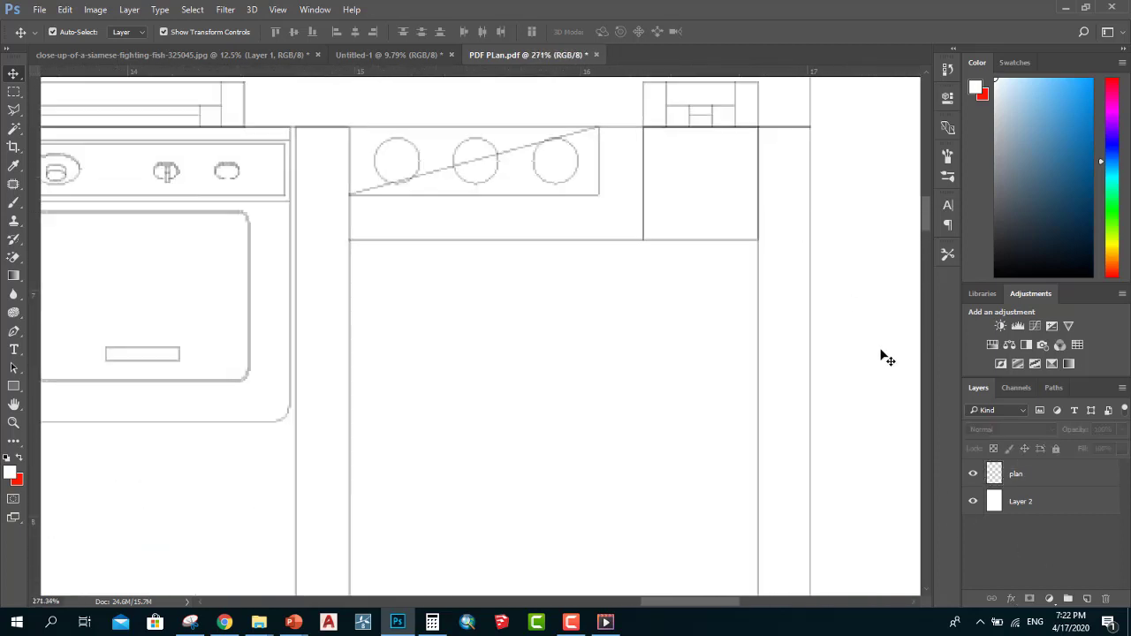
click(1029, 473)
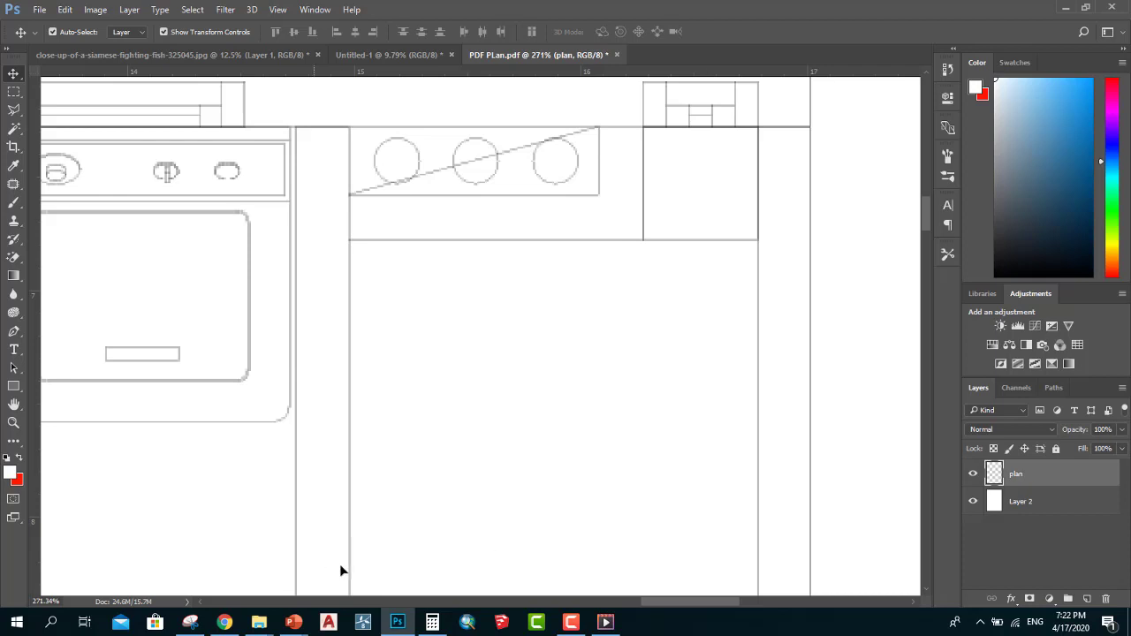
Add a Stroke layer effect to the plan layer with Center position.
click(1008, 598)
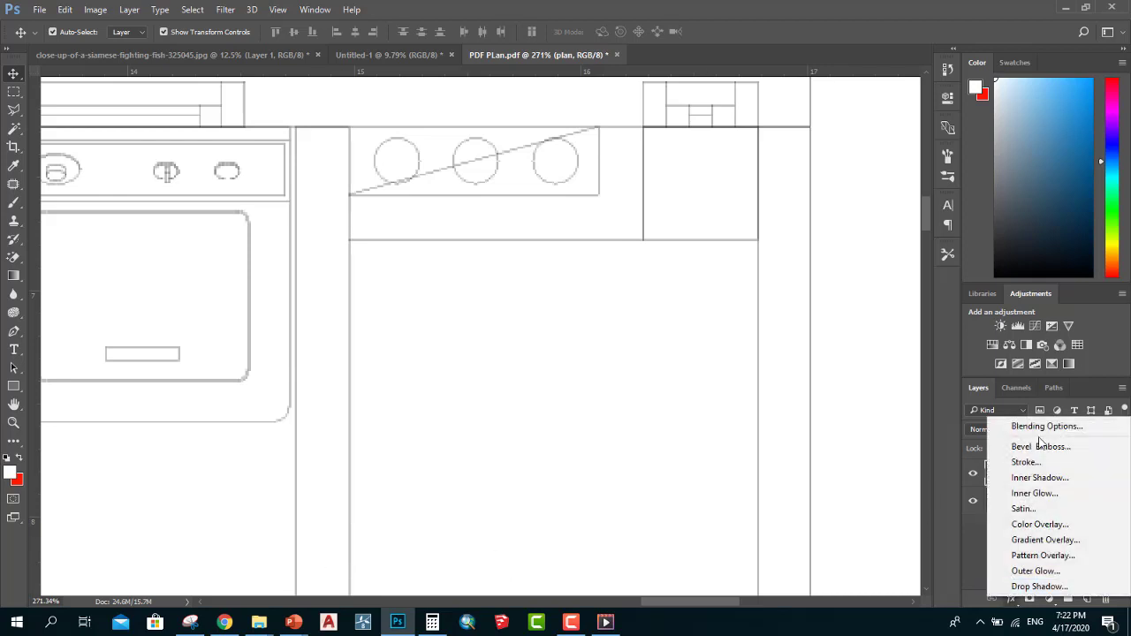
click(1030, 464)
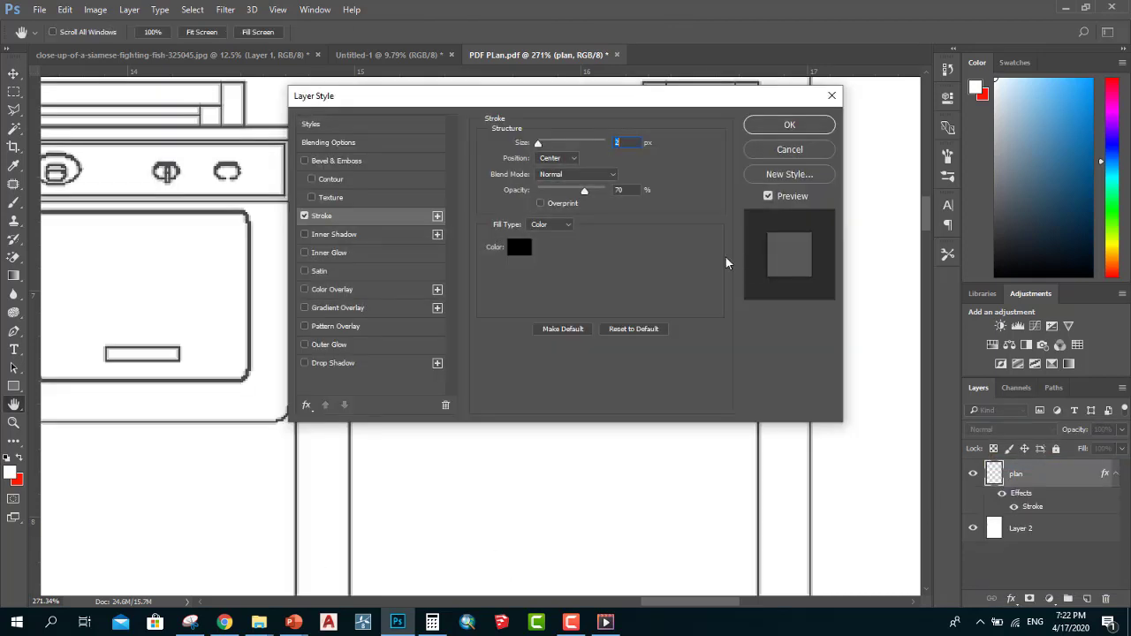
click(557, 157)
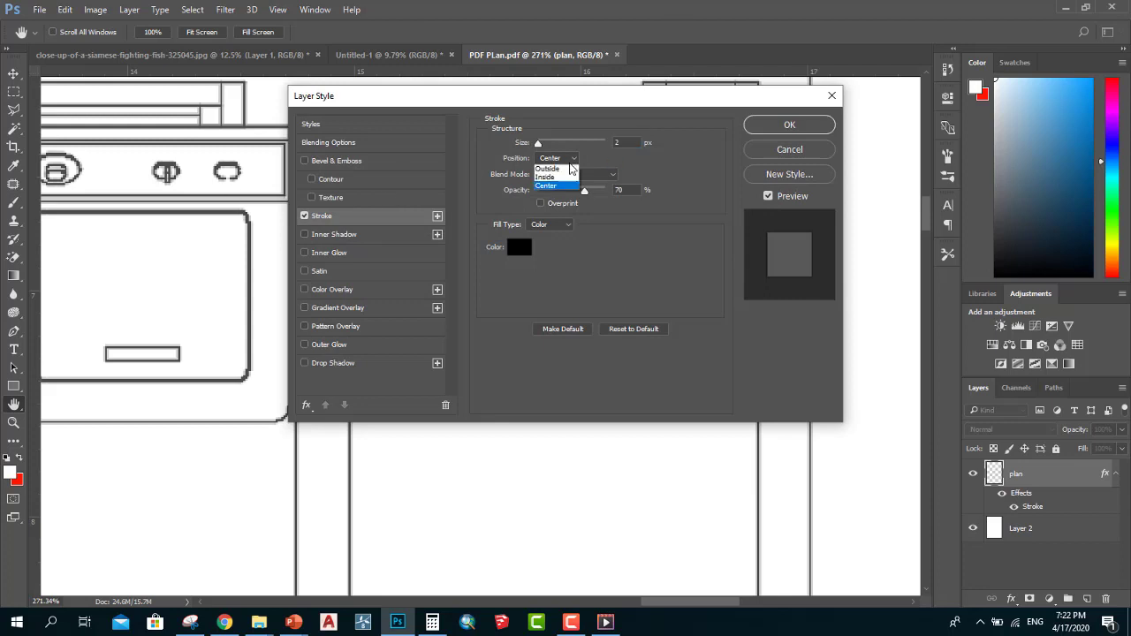
click(554, 183)
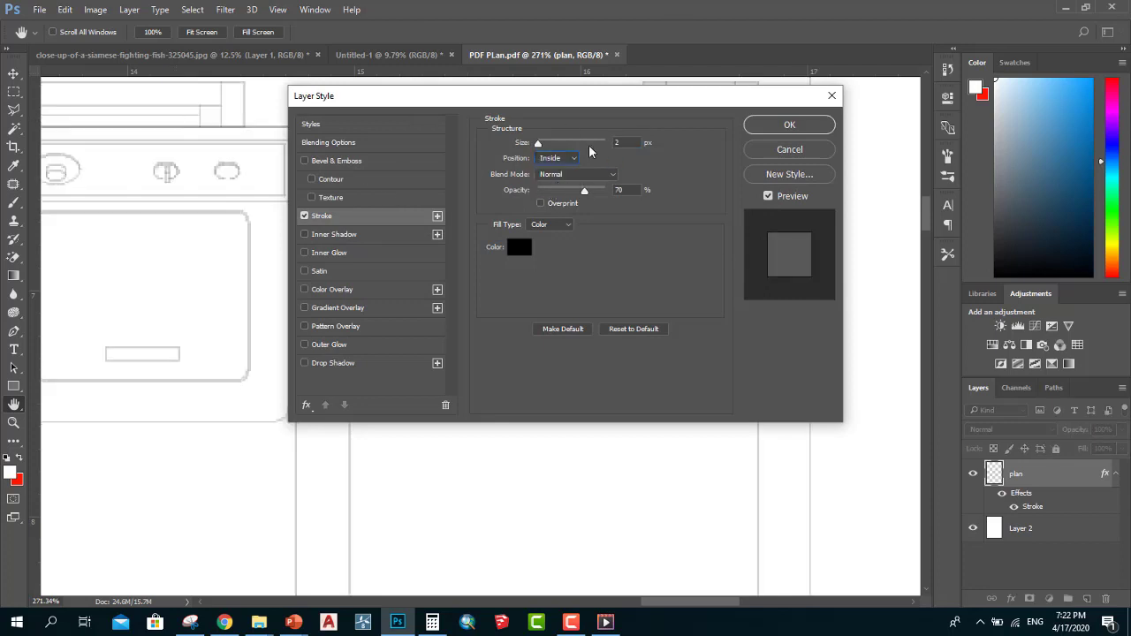
click(558, 158)
click(555, 189)
Set the stroke colour to black after briefly trying red.
click(523, 246)
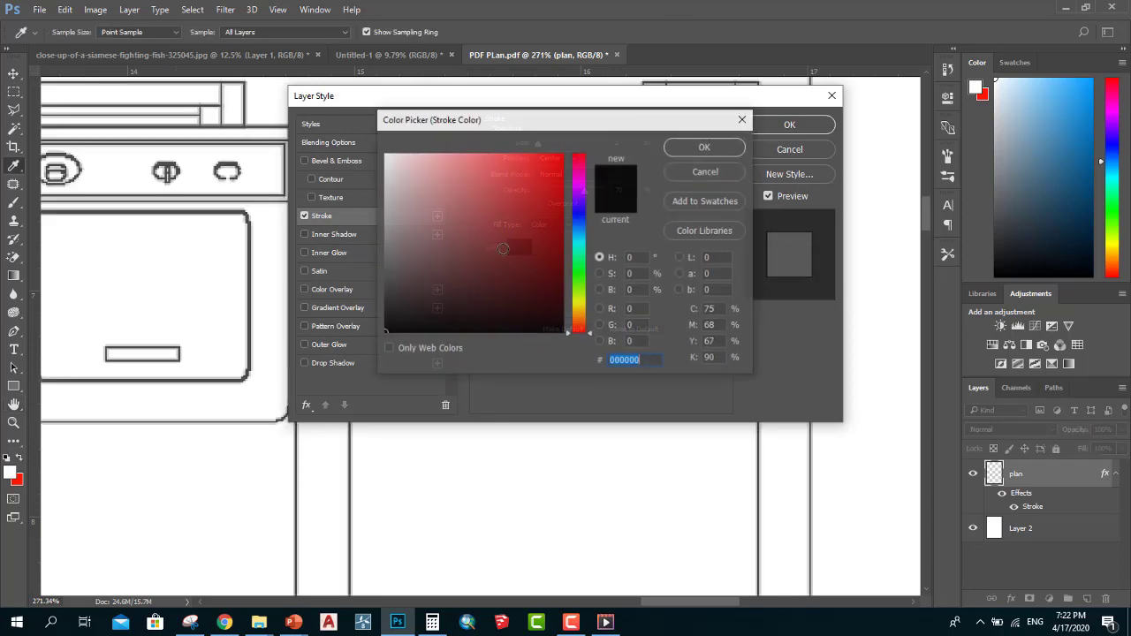
click(687, 149)
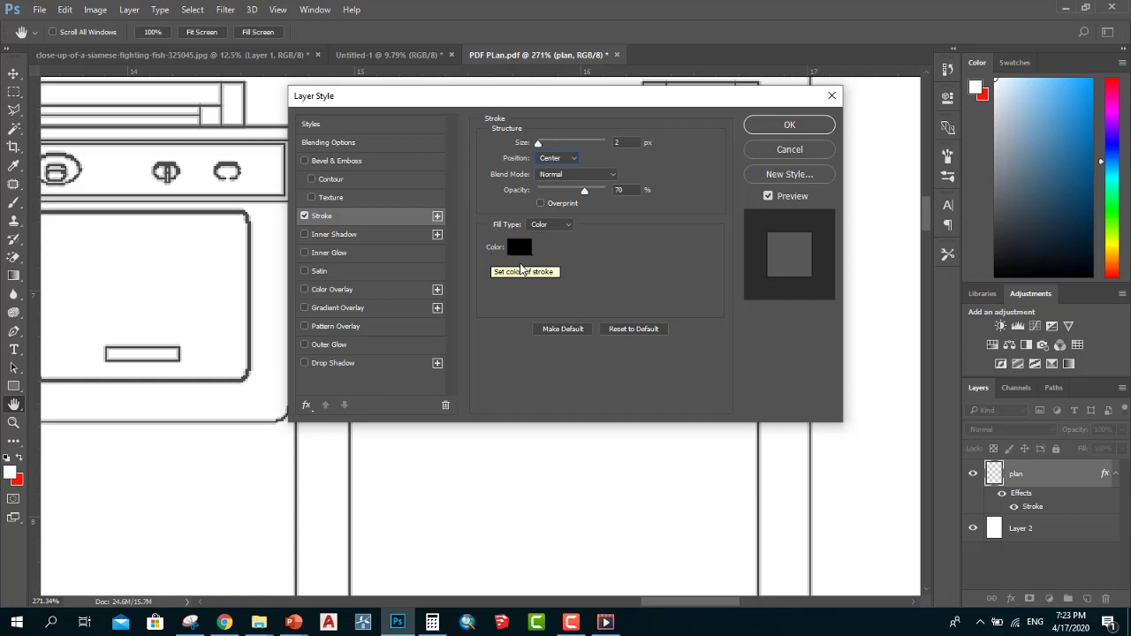
click(521, 248)
drag(517, 252, 566, 152)
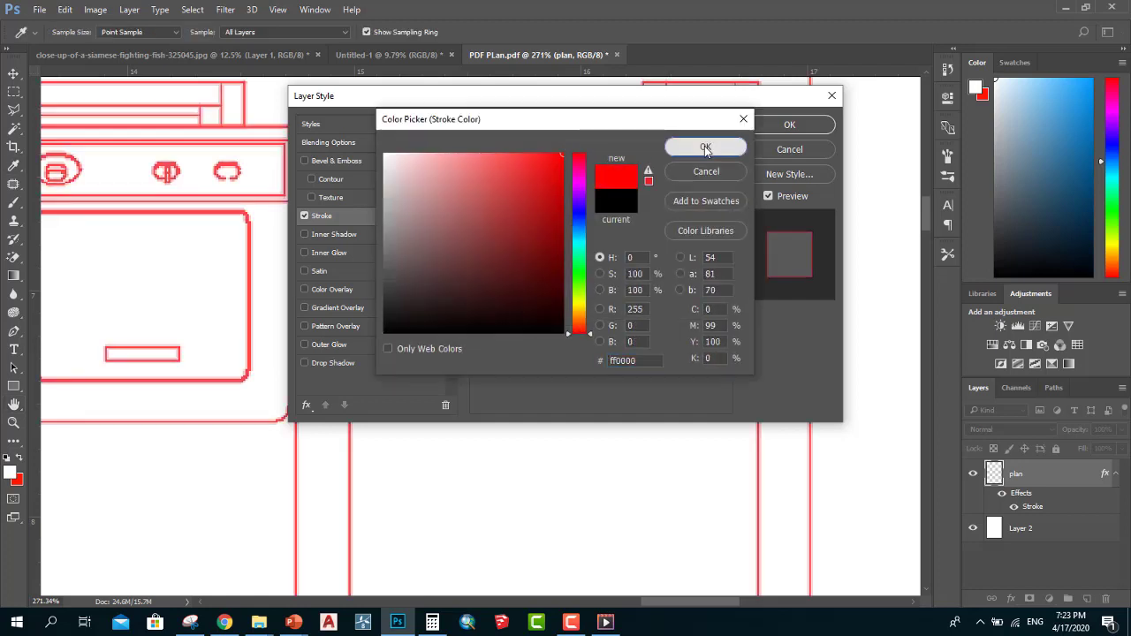
click(706, 148)
click(519, 247)
click(385, 333)
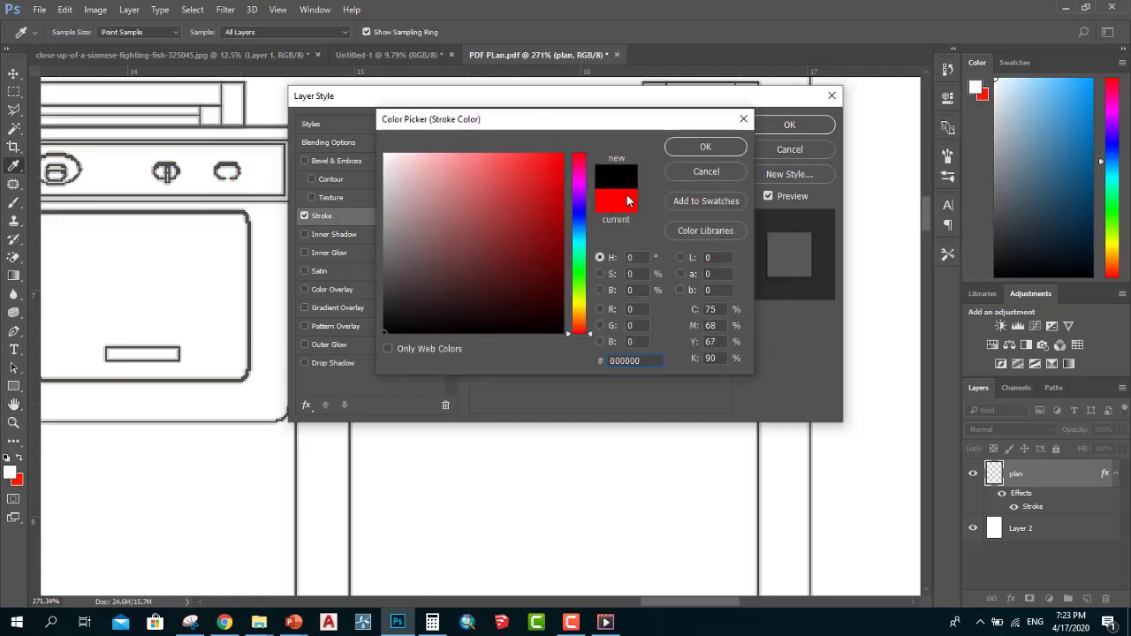
click(694, 147)
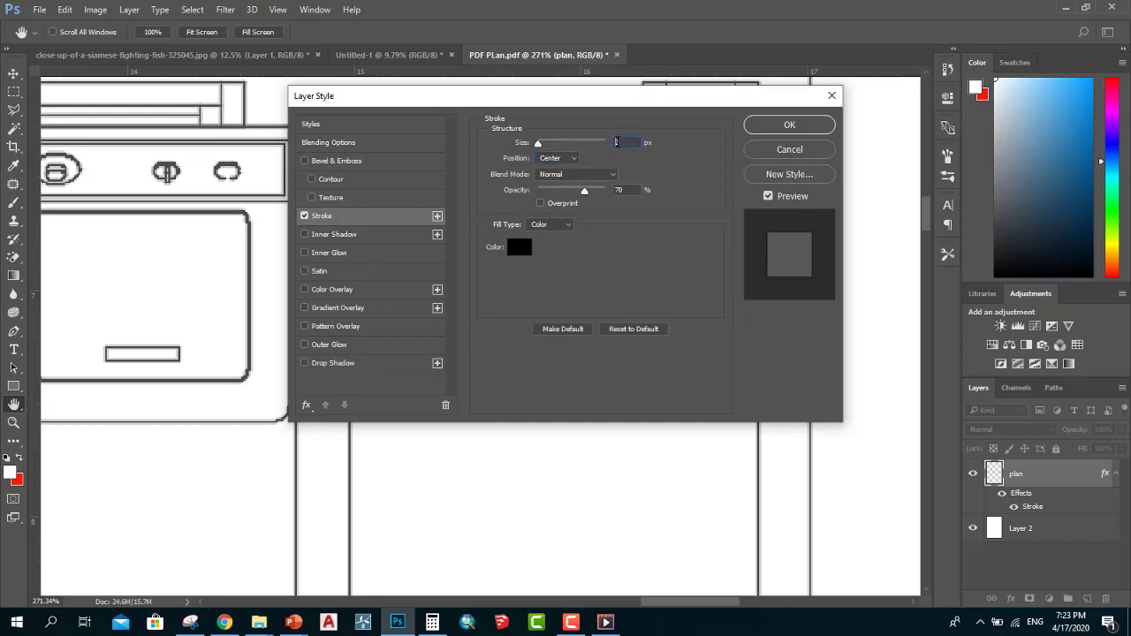
Set the stroke size to 3 px and apply the effect.
text(3)
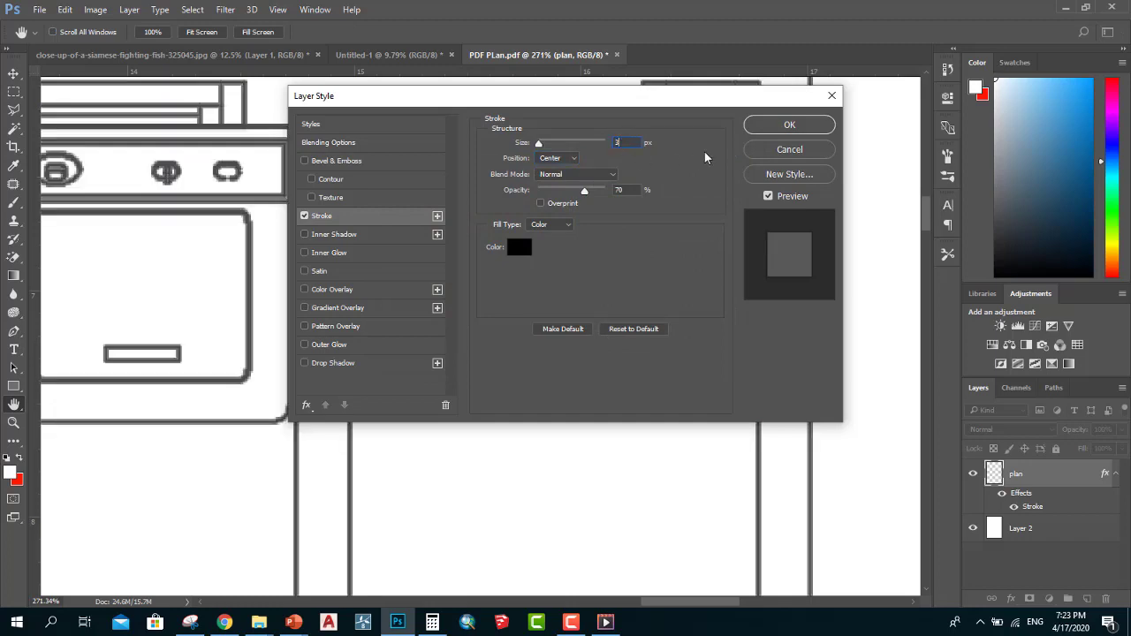
click(789, 124)
key(v)
scroll(630, 219, down, 3)
scroll(634, 220, down, 2)
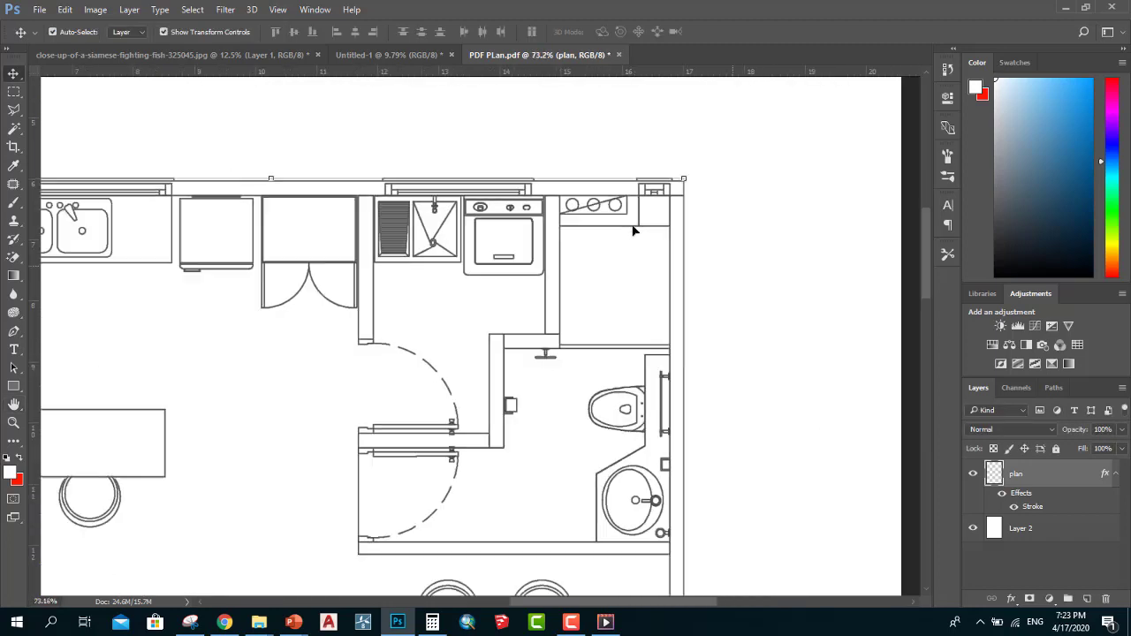
scroll(634, 229, down, 2)
scroll(635, 237, down, 1)
scroll(634, 239, down, 1)
scroll(517, 448, up, 3)
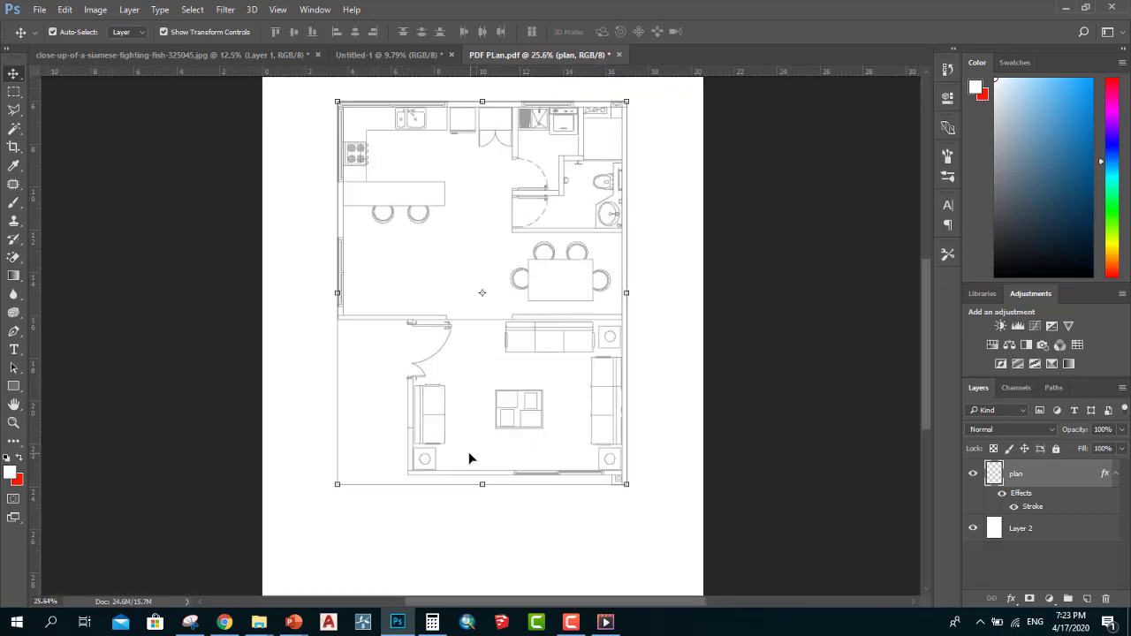
scroll(468, 451, up, 3)
scroll(499, 430, up, 2)
scroll(851, 358, down, 2)
scroll(778, 375, down, 2)
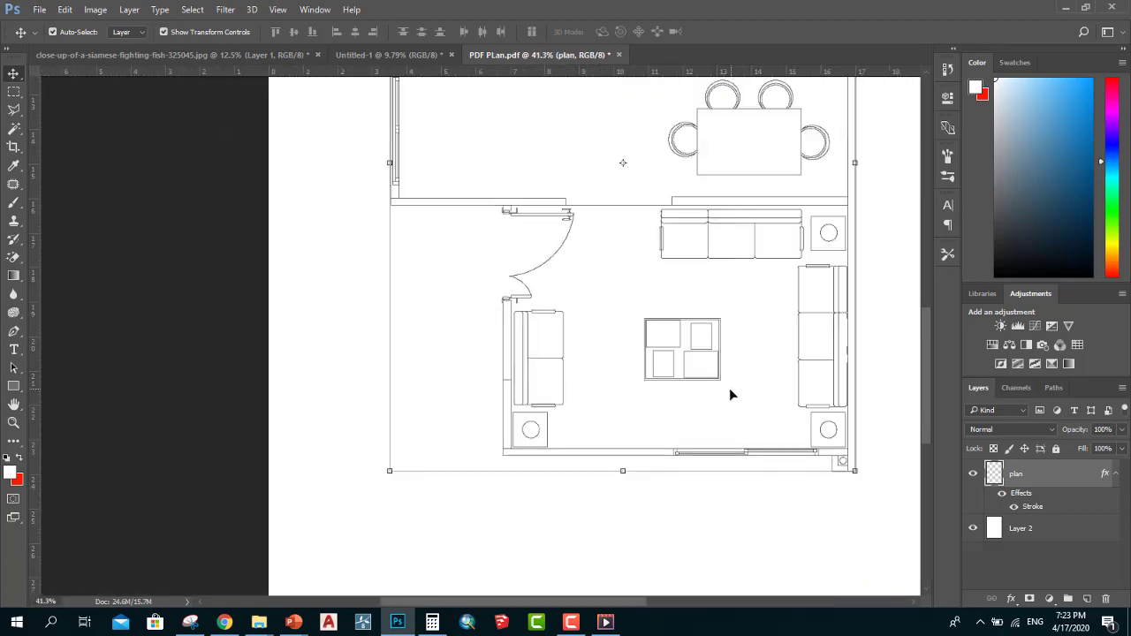
scroll(727, 392, down, 2)
scroll(709, 415, down, 1)
scroll(509, 417, up, 1)
scroll(503, 410, up, 1)
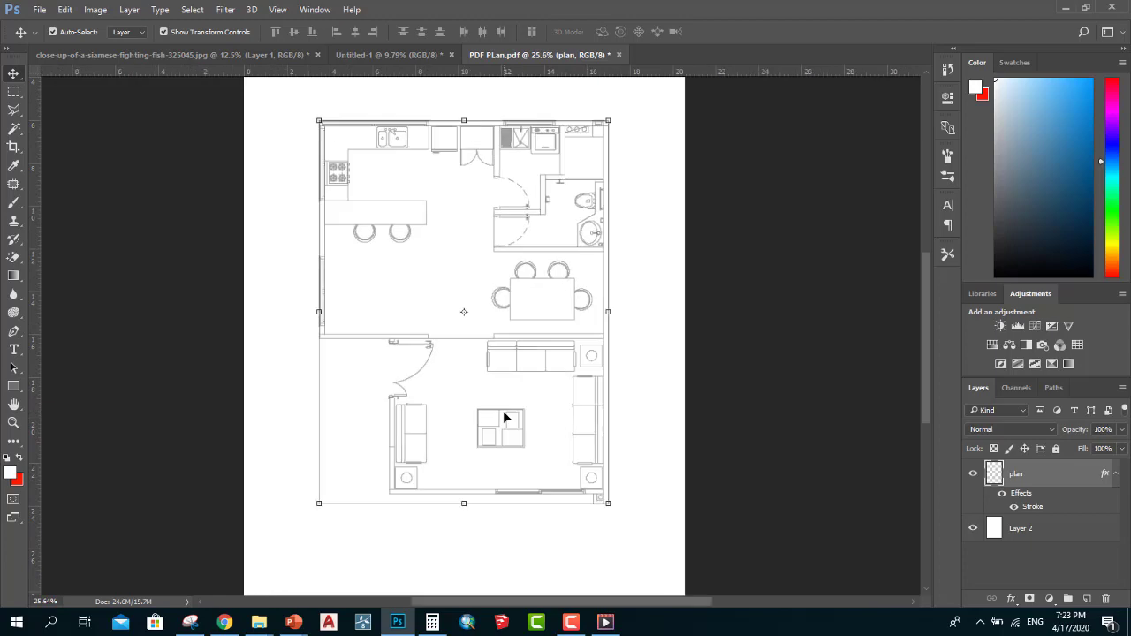
scroll(471, 470, up, 4)
scroll(591, 424, down, 6)
scroll(530, 521, up, 2)
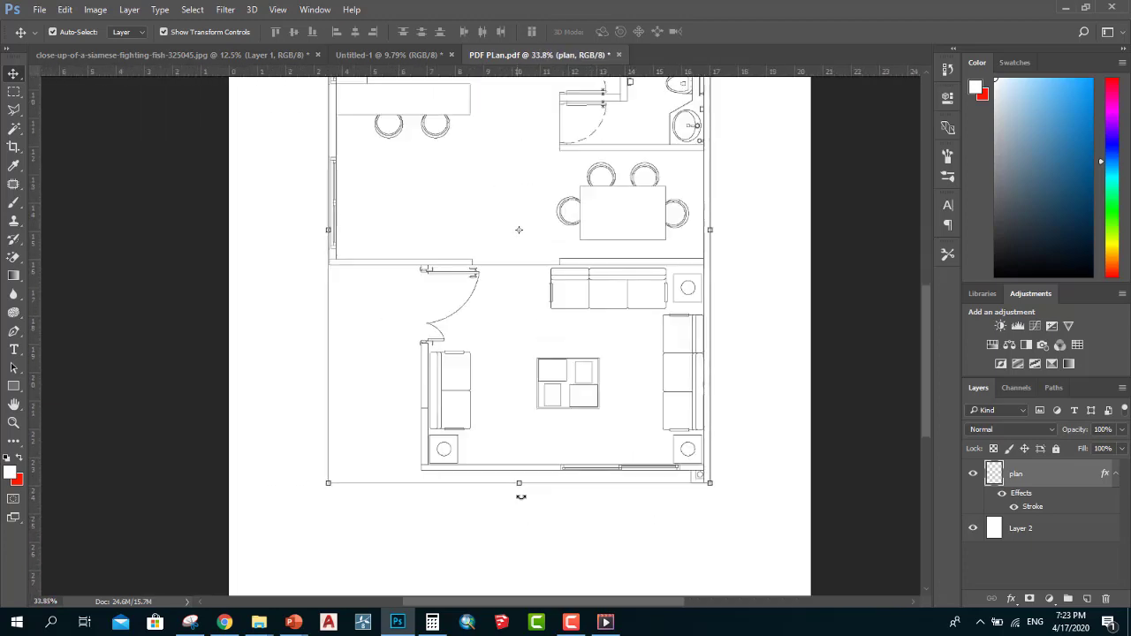
scroll(526, 481, up, 2)
scroll(583, 468, up, 2)
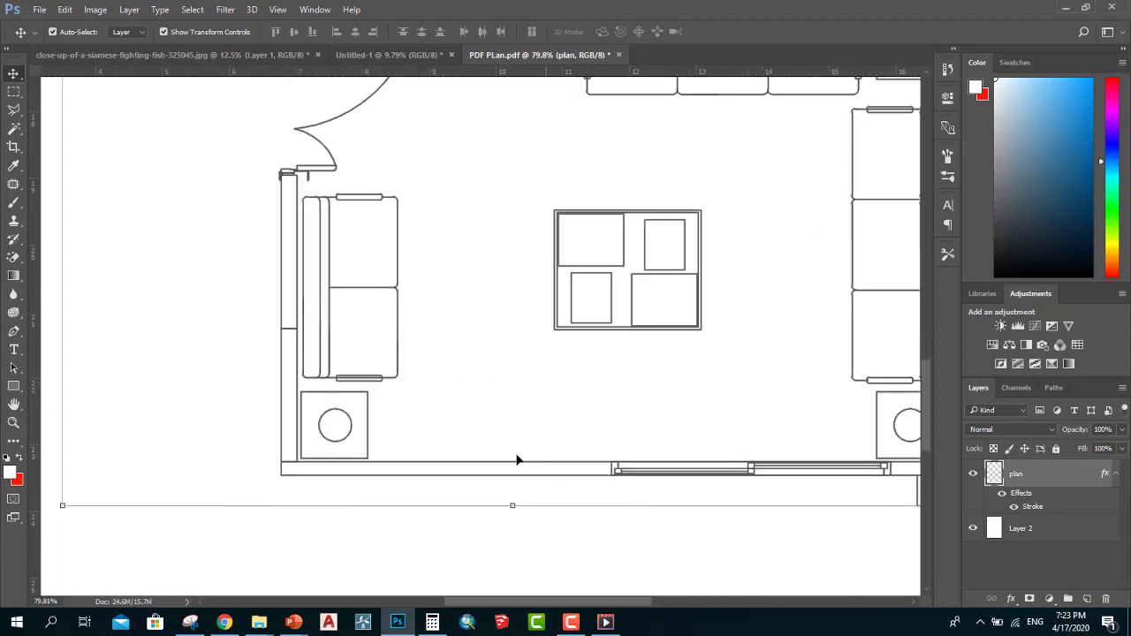
Switch to the Magic Wand tool with the plan layer active.
click(12, 204)
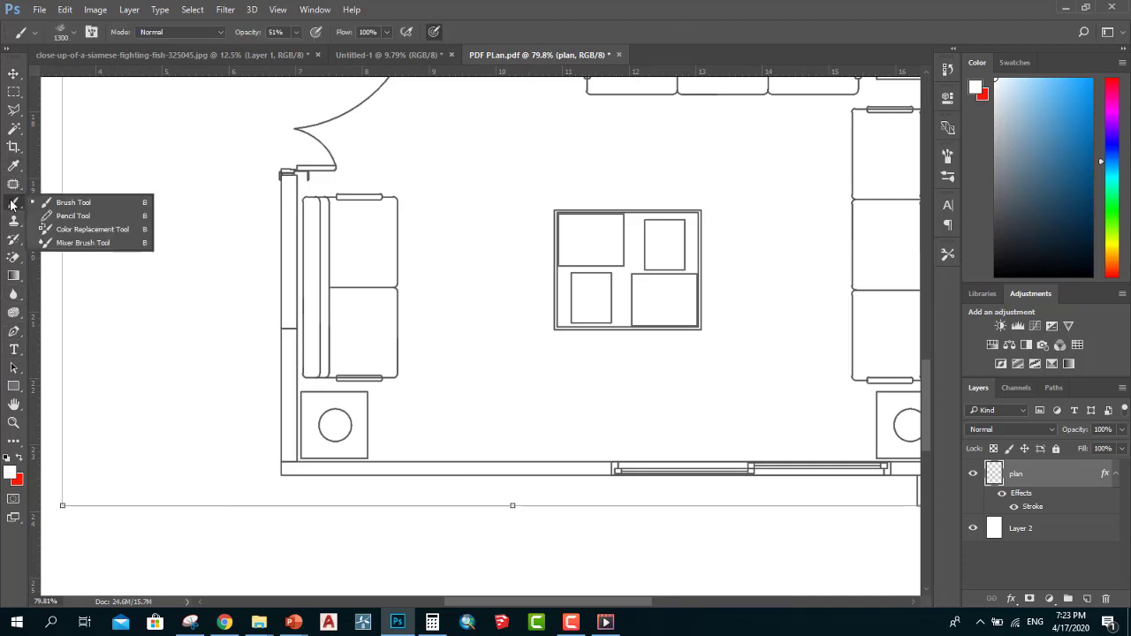
click(13, 128)
click(84, 142)
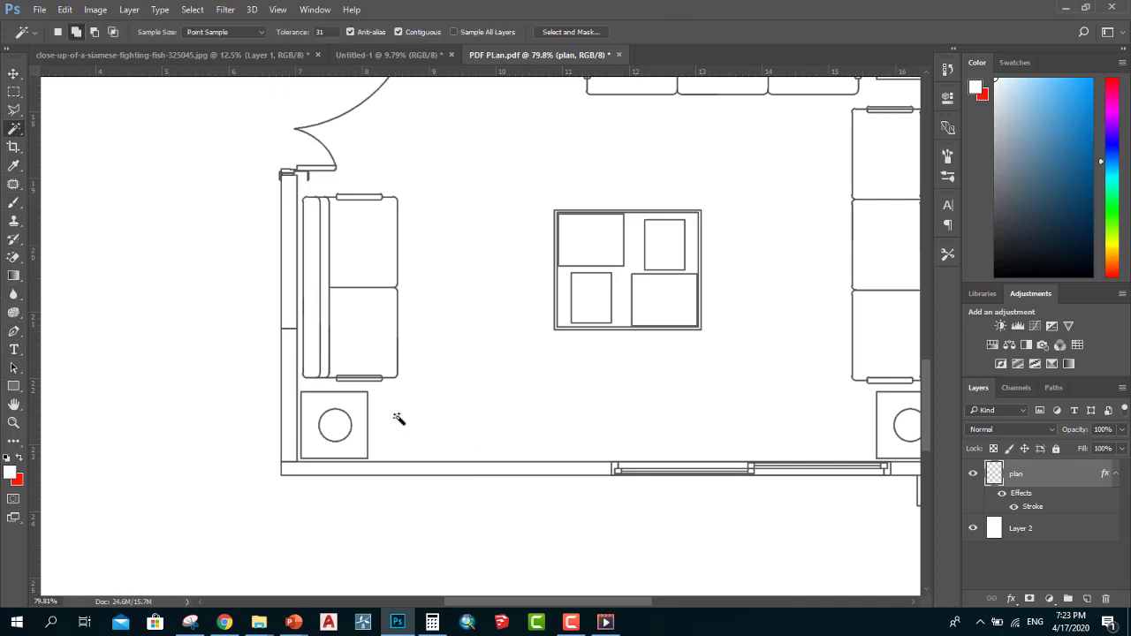
scroll(396, 416, down, 2)
click(1050, 535)
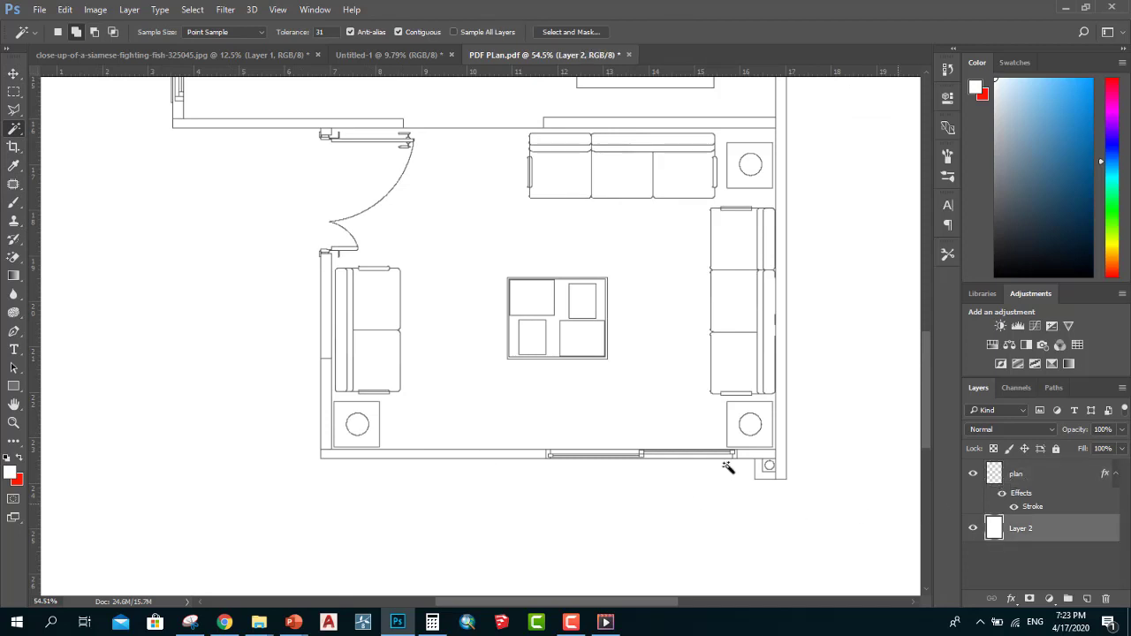
scroll(571, 404, down, 2)
scroll(573, 403, down, 2)
scroll(543, 359, down, 4)
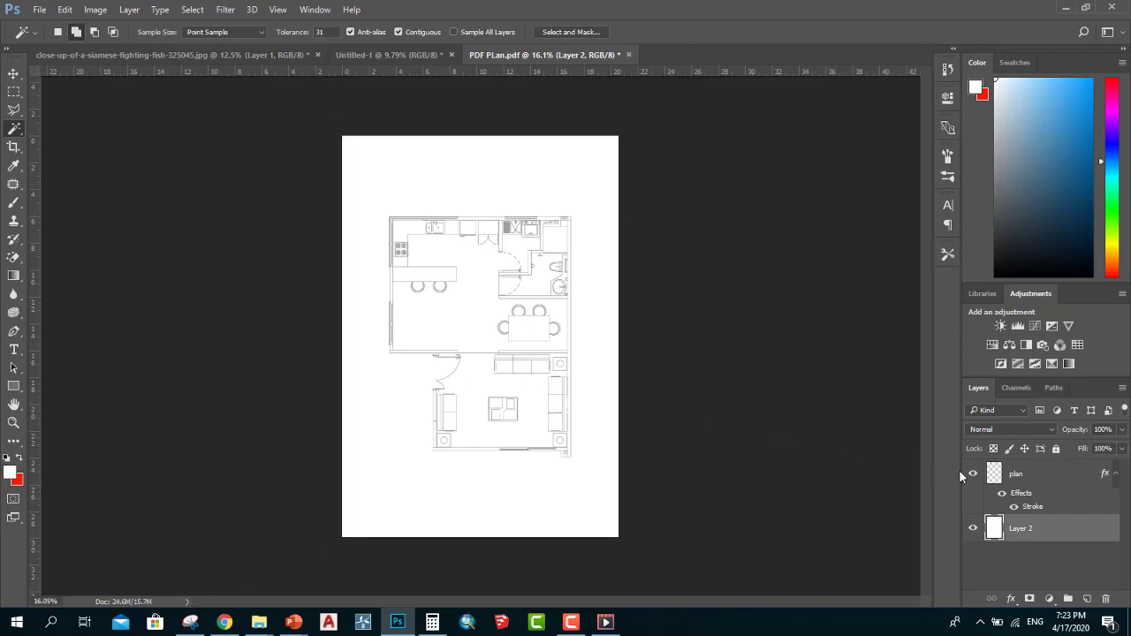
click(1016, 474)
scroll(595, 404, up, 3)
scroll(517, 530, up, 3)
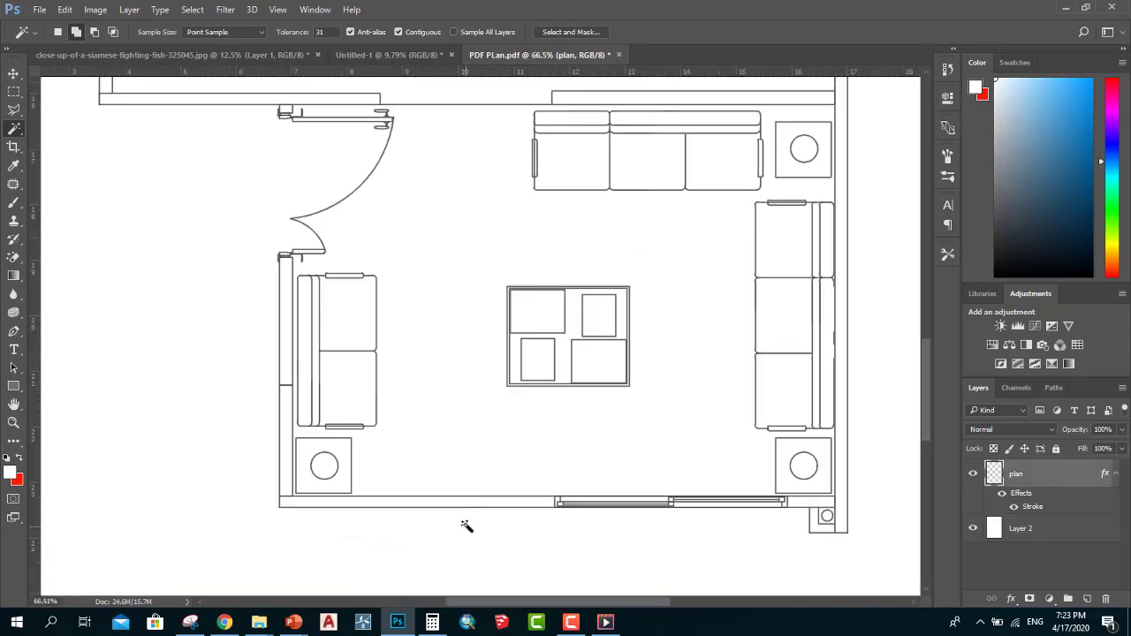
scroll(466, 525, up, 2)
Select the bottom wall strip, adding the right wall, corner and dining–living dividing wall.
click(462, 497)
scroll(530, 503, down, 3)
scroll(654, 508, up, 2)
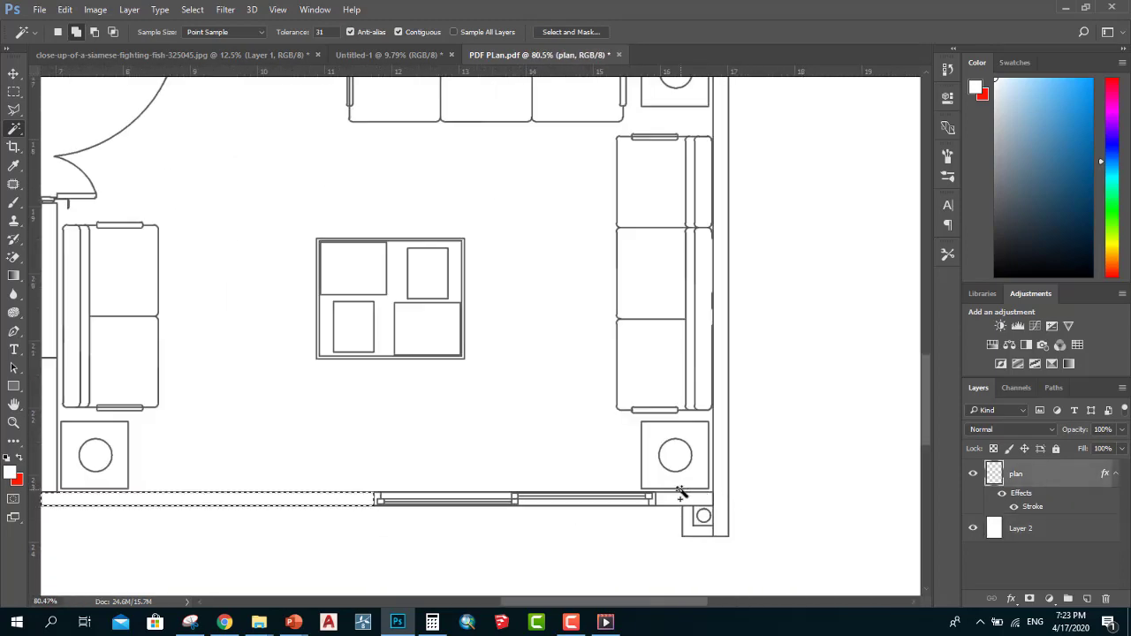
scroll(680, 493, up, 2)
click(724, 499)
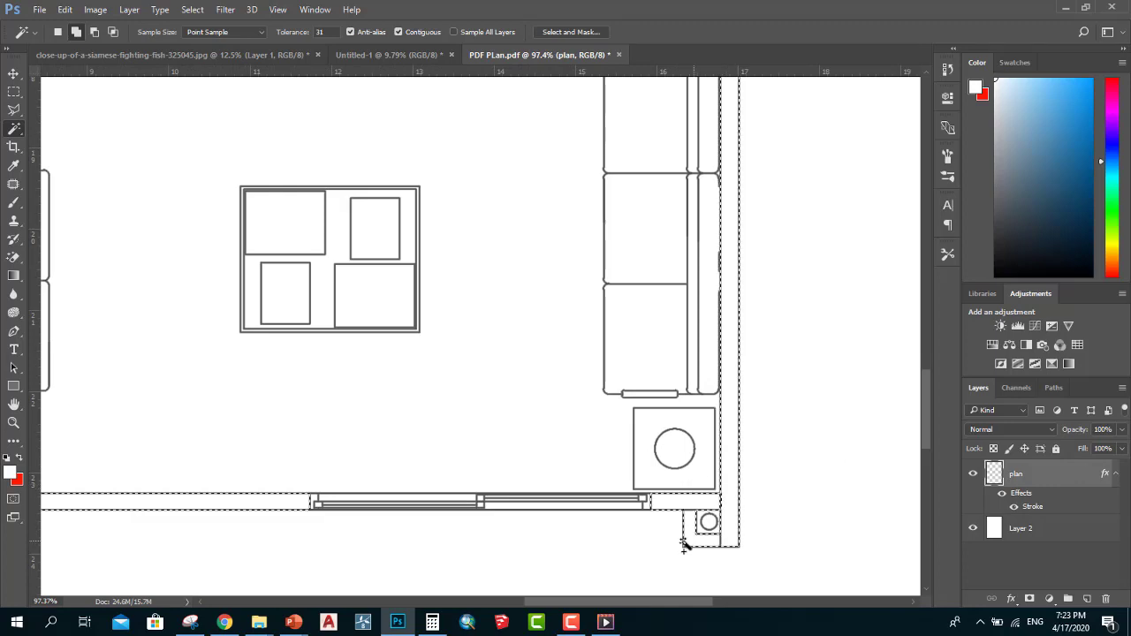
scroll(682, 521, down, 3)
scroll(685, 424, up, 1)
scroll(574, 265, up, 2)
scroll(601, 273, up, 1)
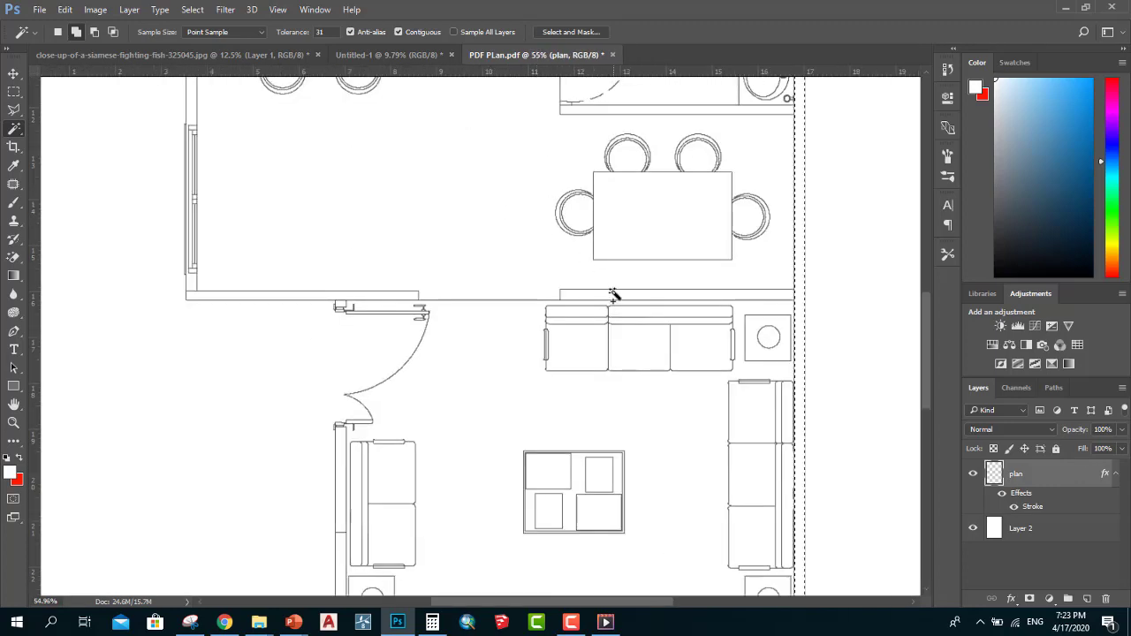
click(613, 294)
scroll(341, 462, down, 1)
scroll(341, 504, down, 1)
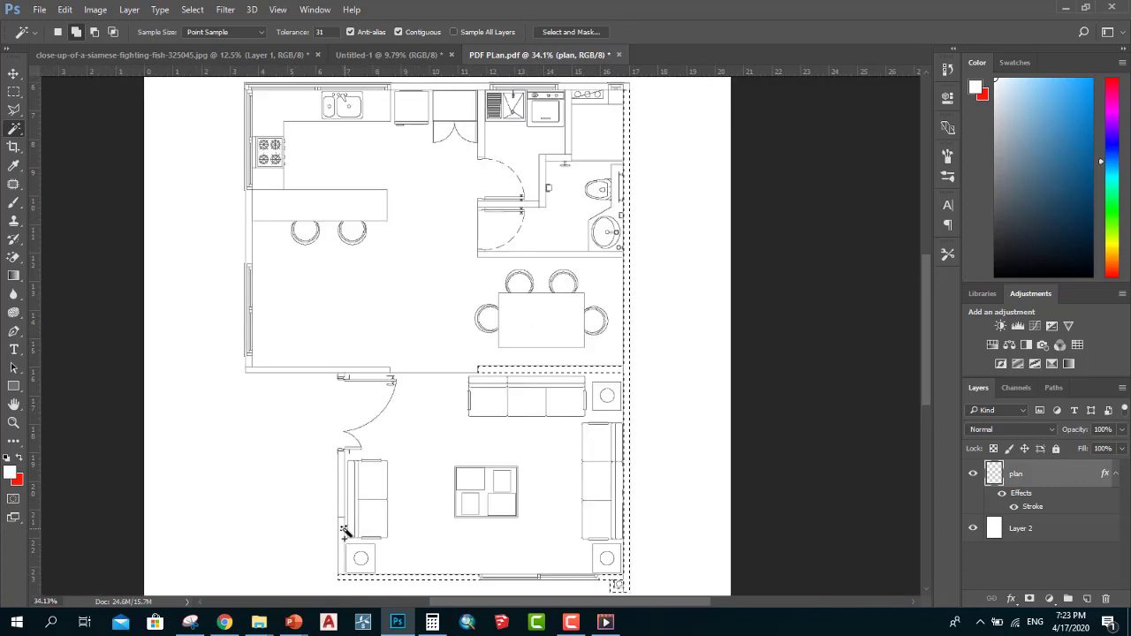
scroll(343, 533, up, 1)
scroll(345, 530, up, 1)
scroll(328, 318, down, 2)
scroll(251, 250, up, 2)
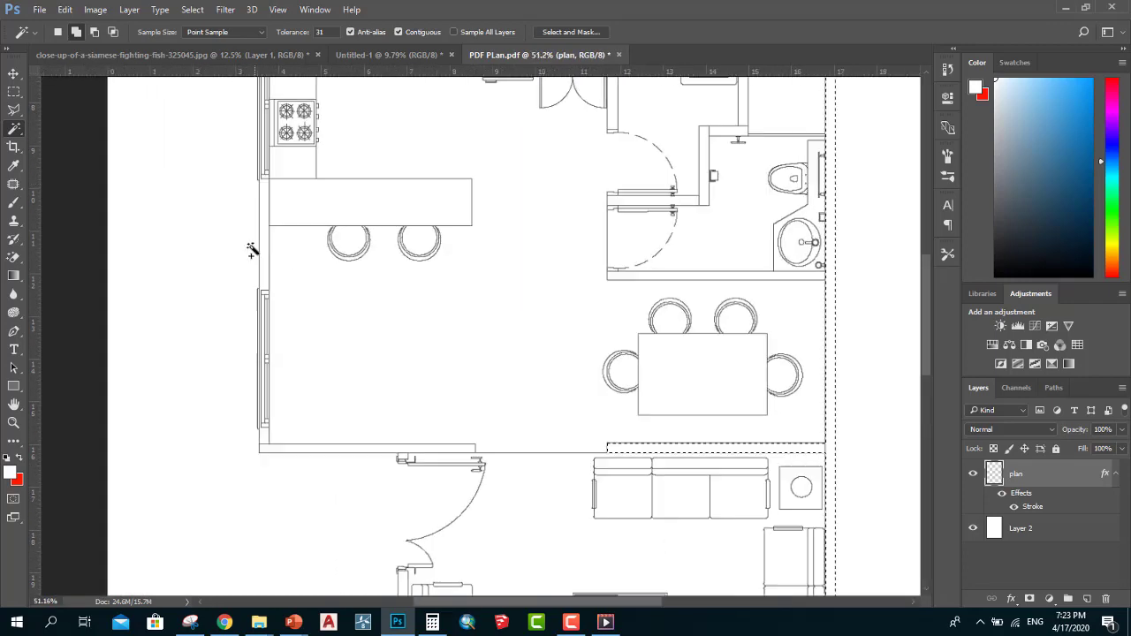
scroll(251, 250, up, 1)
Select the left outer wall, then add the top and right outer walls and the wall beside the stove.
click(268, 308)
scroll(281, 508, up, 1)
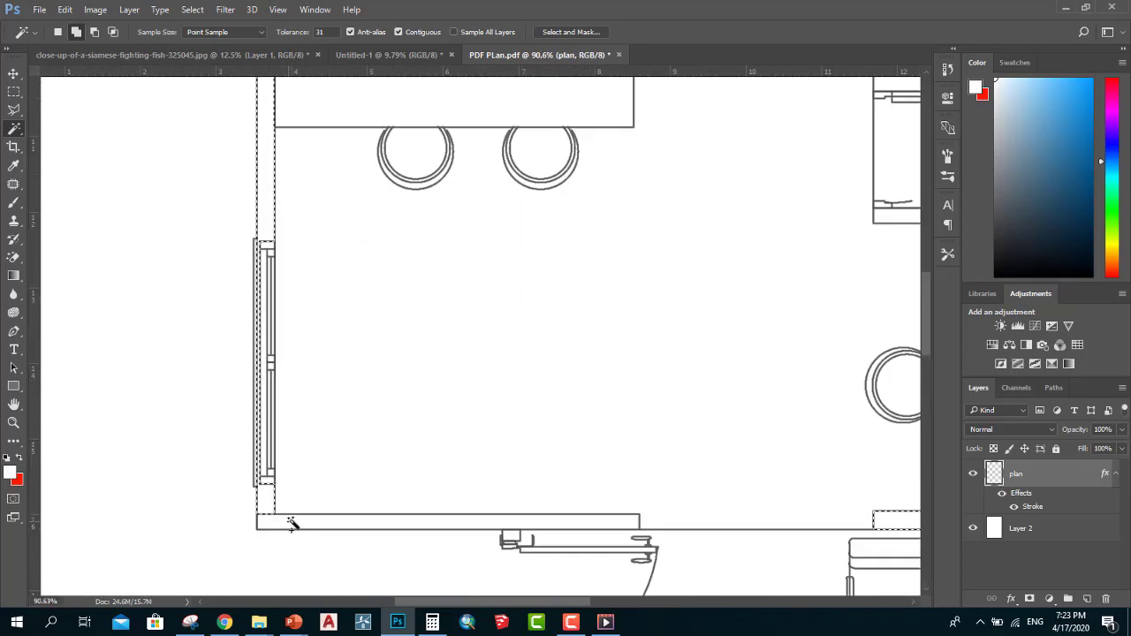
scroll(359, 462, down, 2)
scroll(285, 177, down, 1)
scroll(512, 237, up, 2)
scroll(572, 274, up, 1)
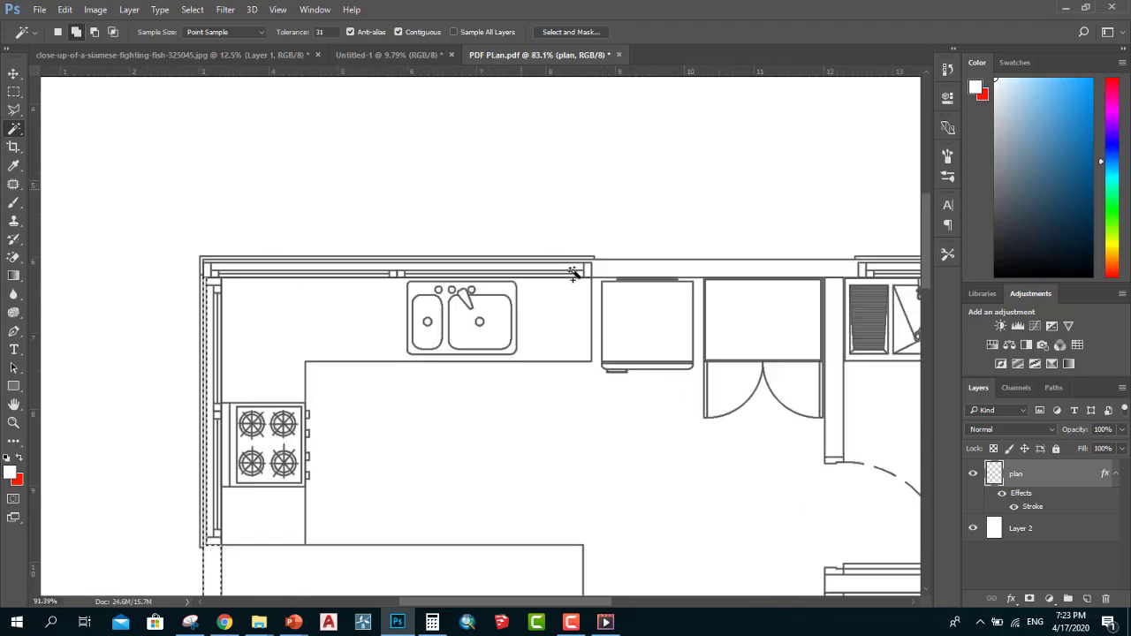
shift+click(646, 270)
scroll(273, 252, down, 1)
scroll(606, 253, down, 1)
scroll(585, 272, up, 2)
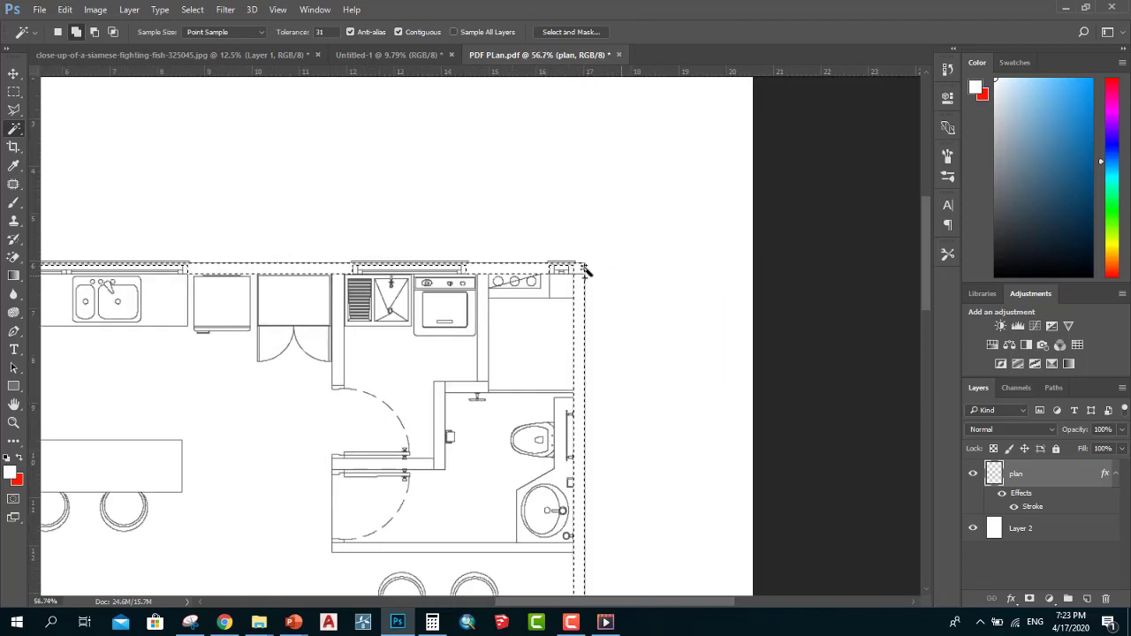
scroll(547, 309, down, 1)
scroll(495, 353, up, 1)
scroll(354, 335, up, 1)
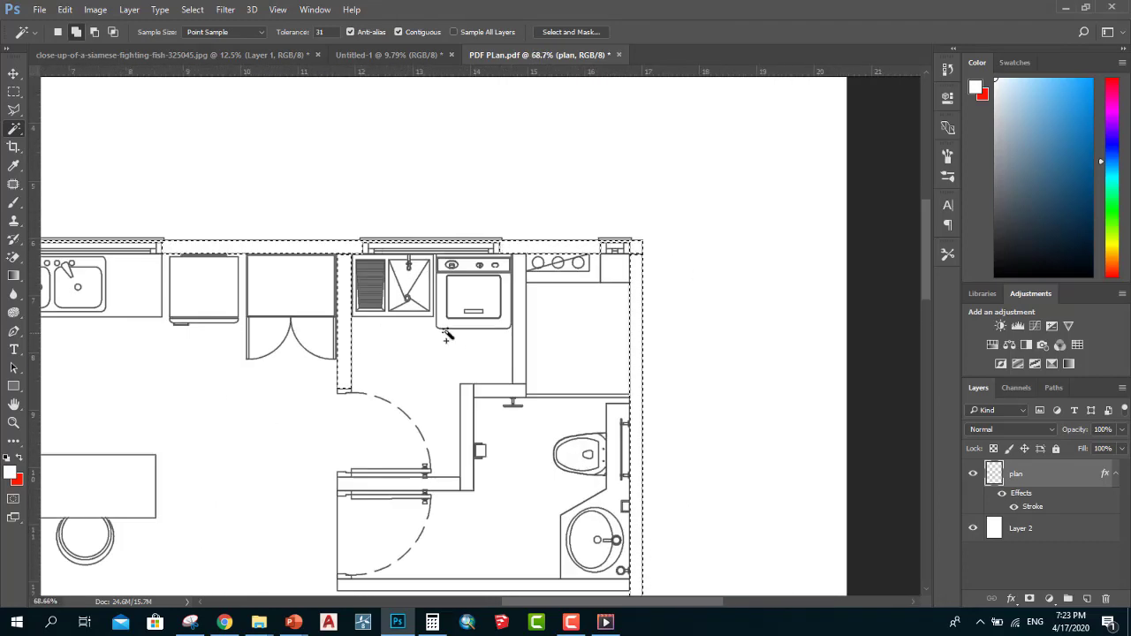
shift+click(517, 353)
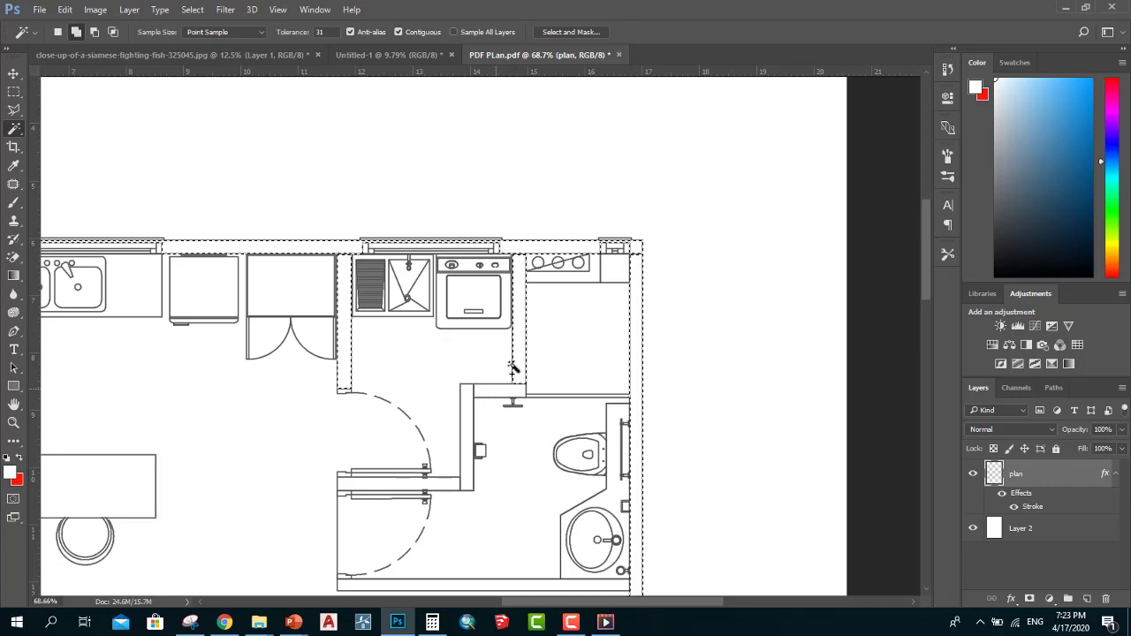
scroll(530, 335, down, 1)
scroll(521, 362, down, 1)
scroll(530, 345, up, 1)
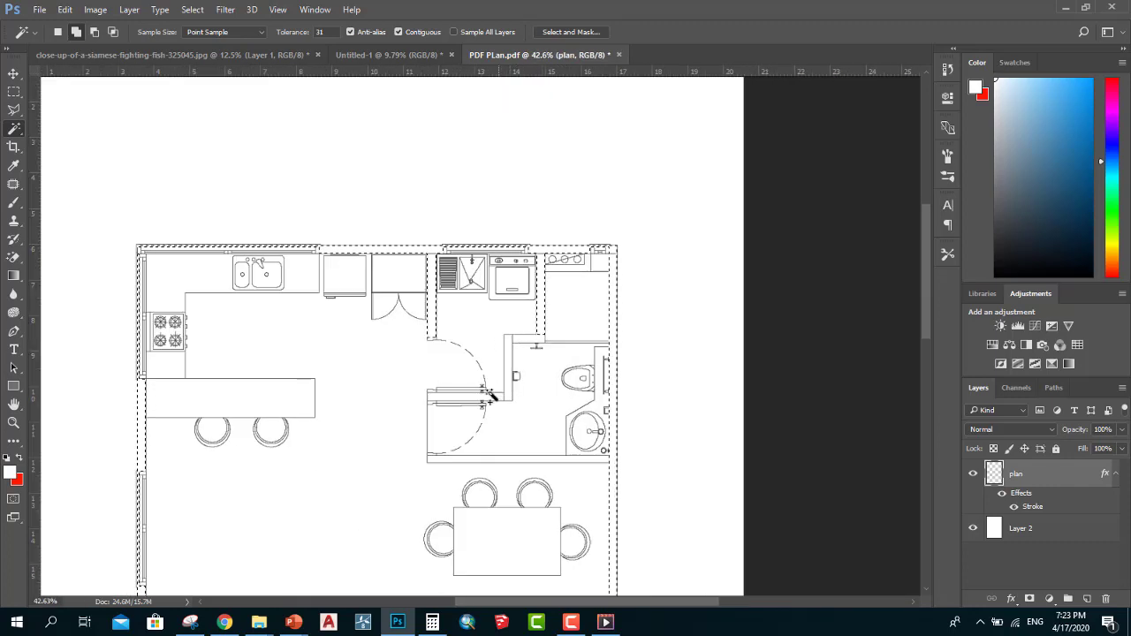
scroll(548, 327, down, 1)
scroll(600, 407, down, 1)
scroll(565, 477, down, 1)
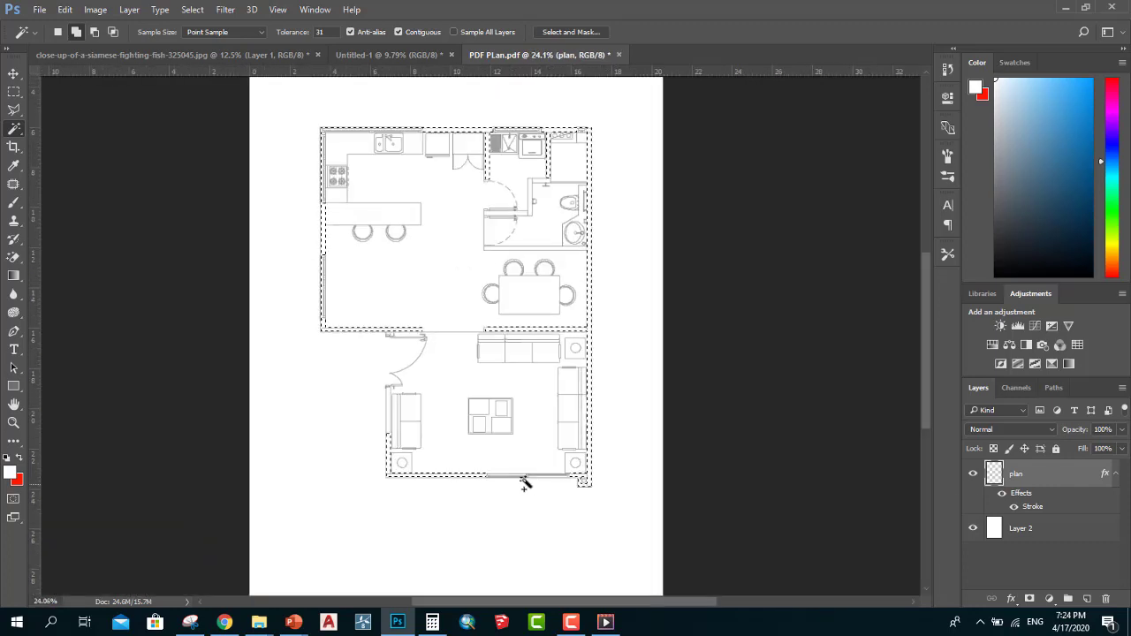
scroll(369, 448, up, 1)
scroll(368, 449, up, 1)
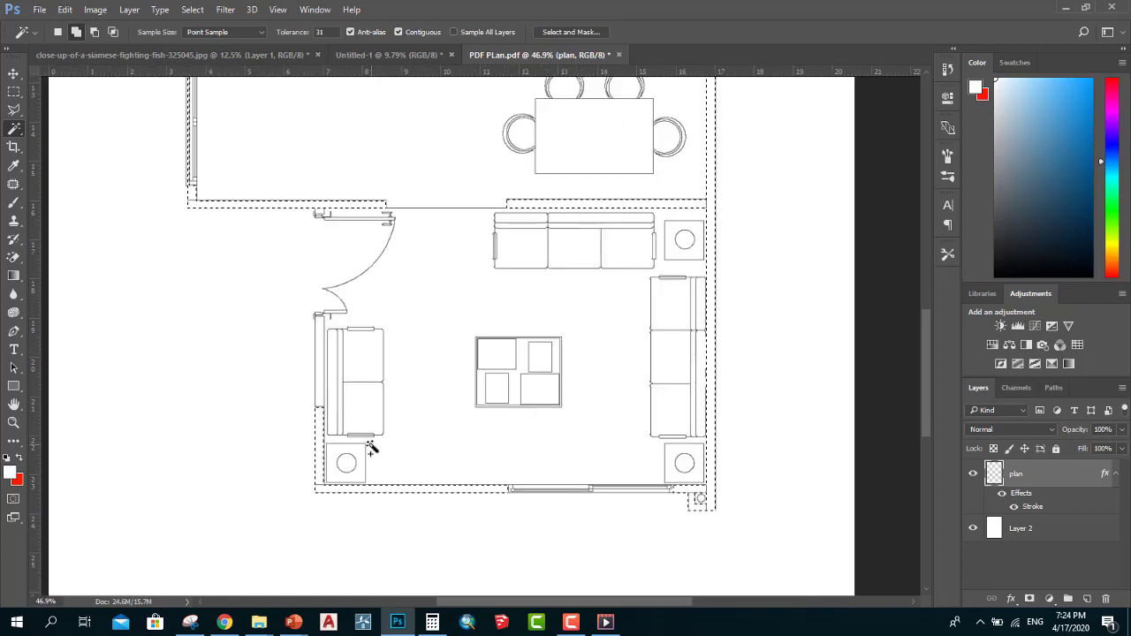
Set the foreground colour to black (000000) and return to the Magic Wand.
click(11, 470)
text(000000)
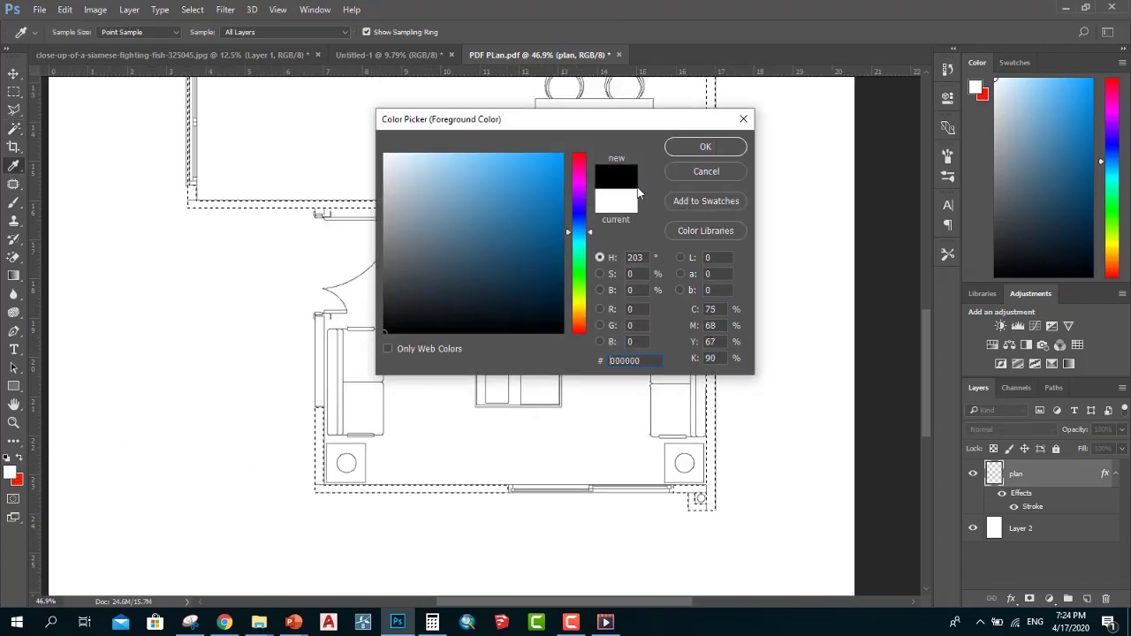
click(705, 147)
key(w)
Create Layer 3 above plan, fill the selected walls solid black, and deselect.
scroll(524, 313, down, 1)
scroll(512, 356, up, 1)
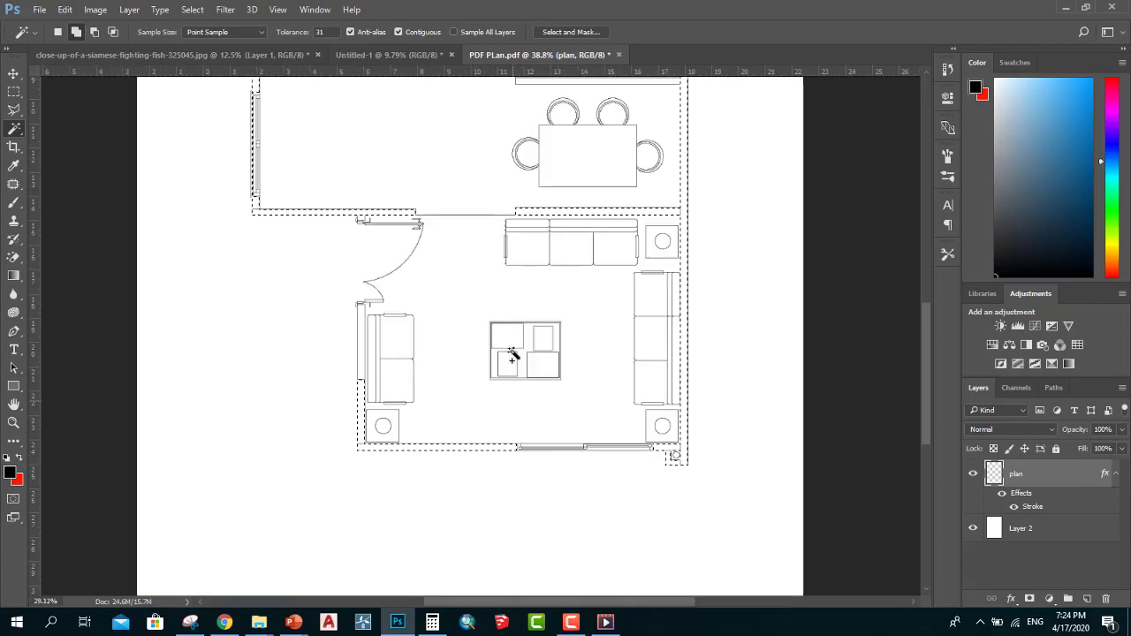
scroll(511, 356, down, 2)
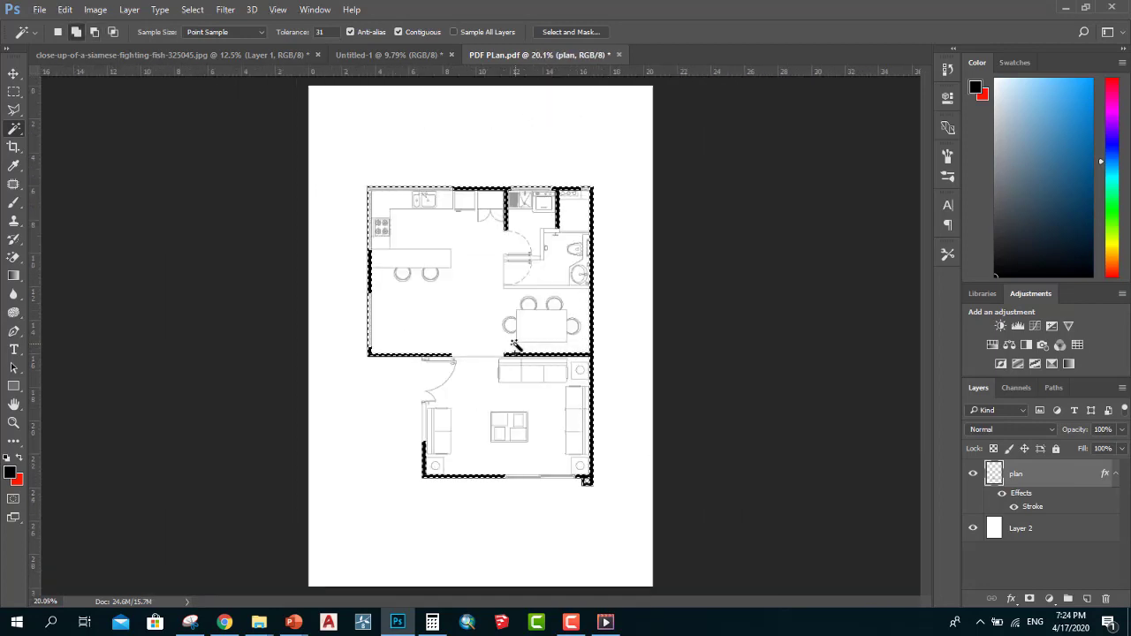
scroll(515, 343, up, 1)
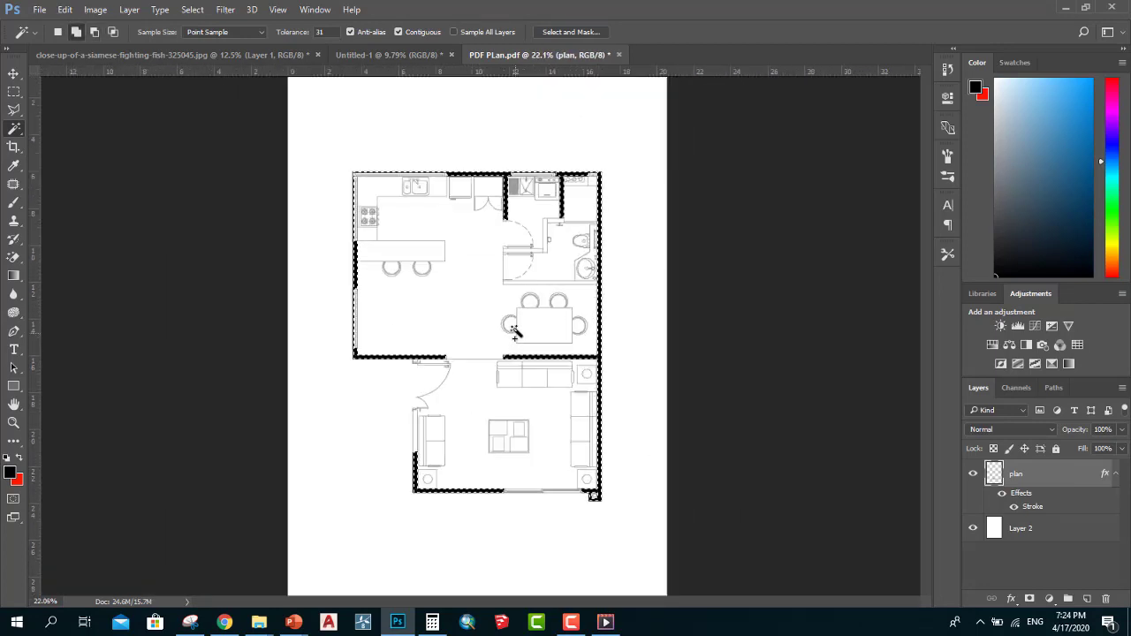
scroll(512, 327, up, 1)
scroll(515, 323, up, 1)
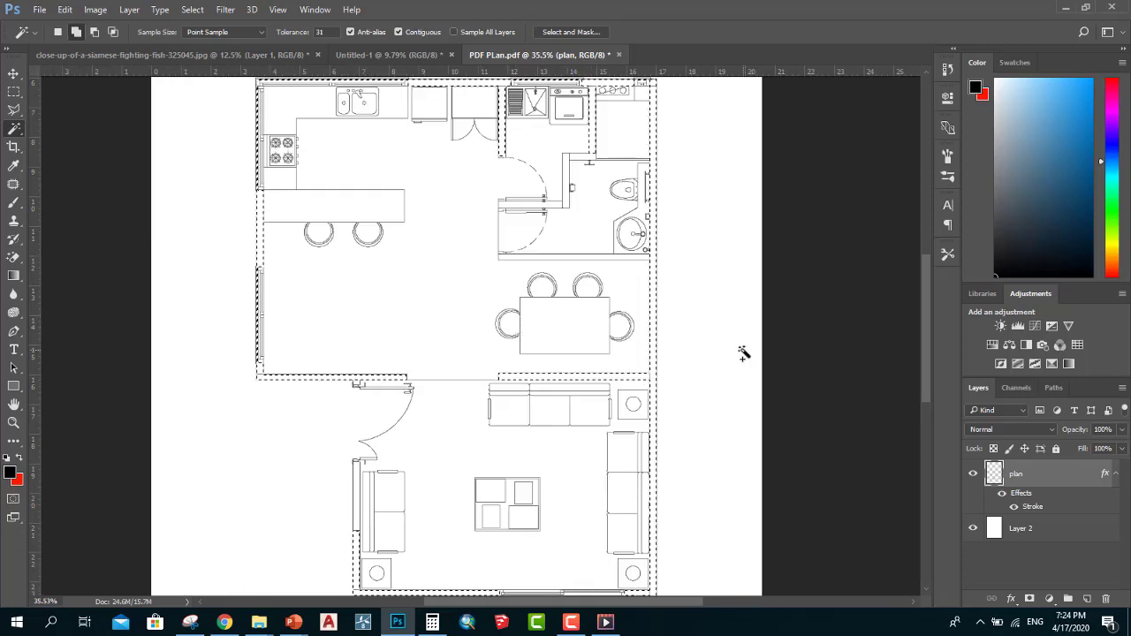
scroll(743, 353, down, 1)
click(1088, 598)
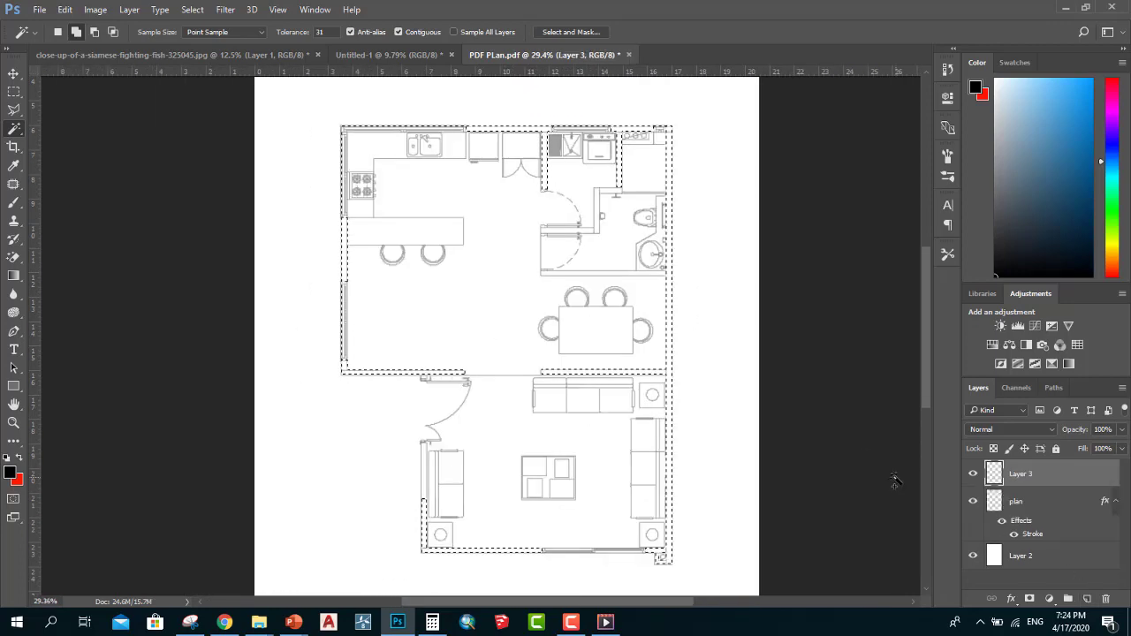
key(alt+BackSpace)
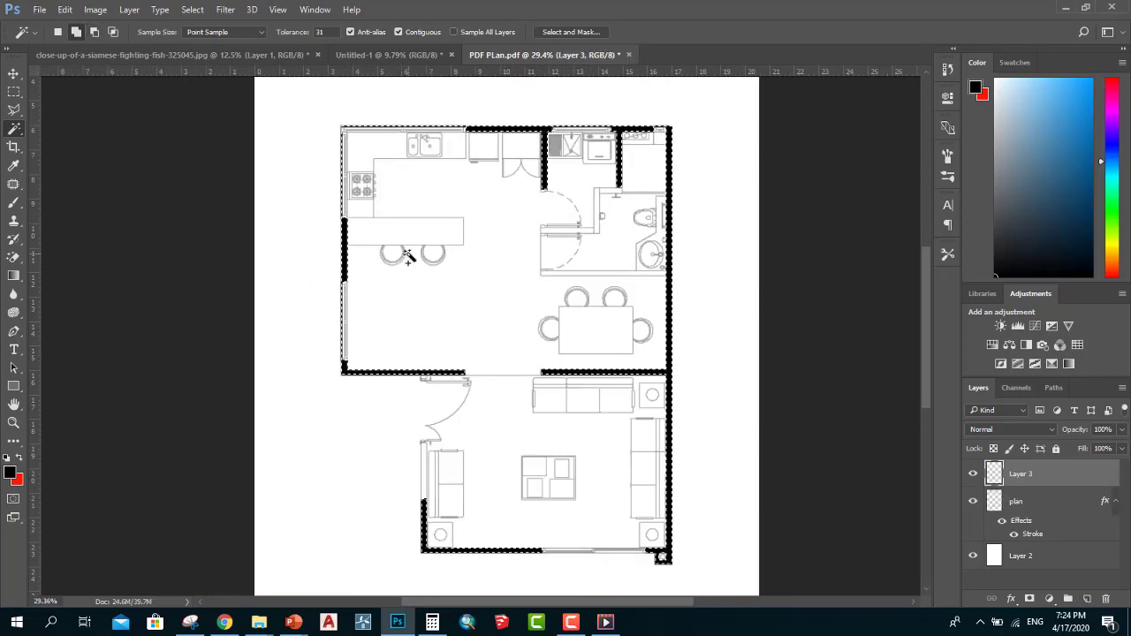
scroll(405, 253, up, 1)
scroll(409, 248, down, 1)
key(ctrl+d)
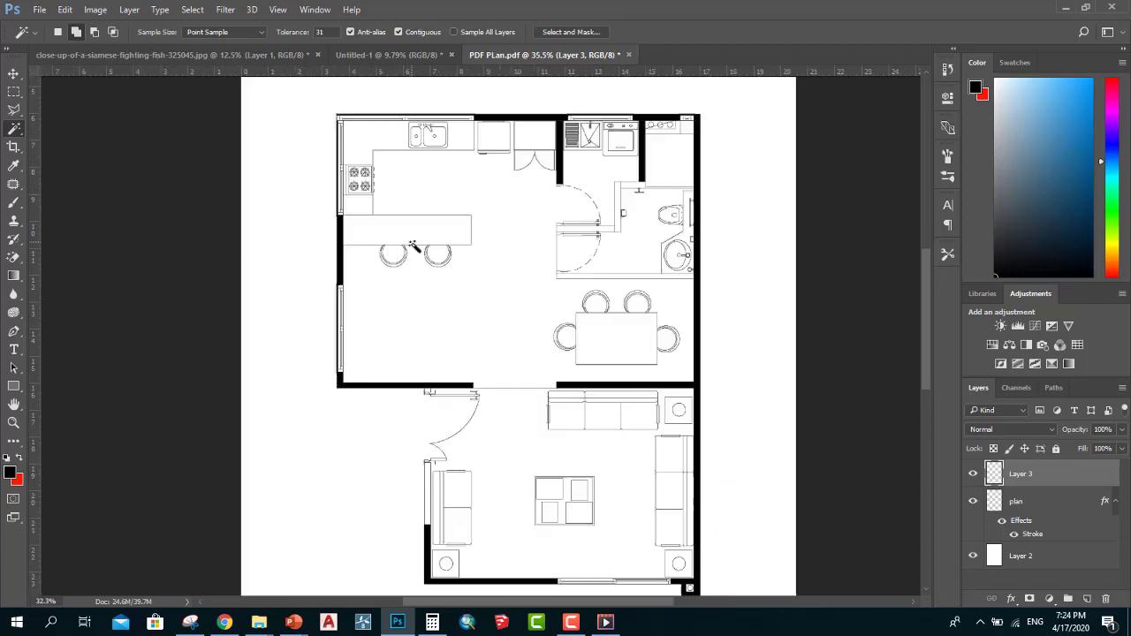
scroll(580, 176, up, 2)
Finish renaming Layer 3 to 'walls' and select it in the Layers panel.
scroll(624, 205, up, 1)
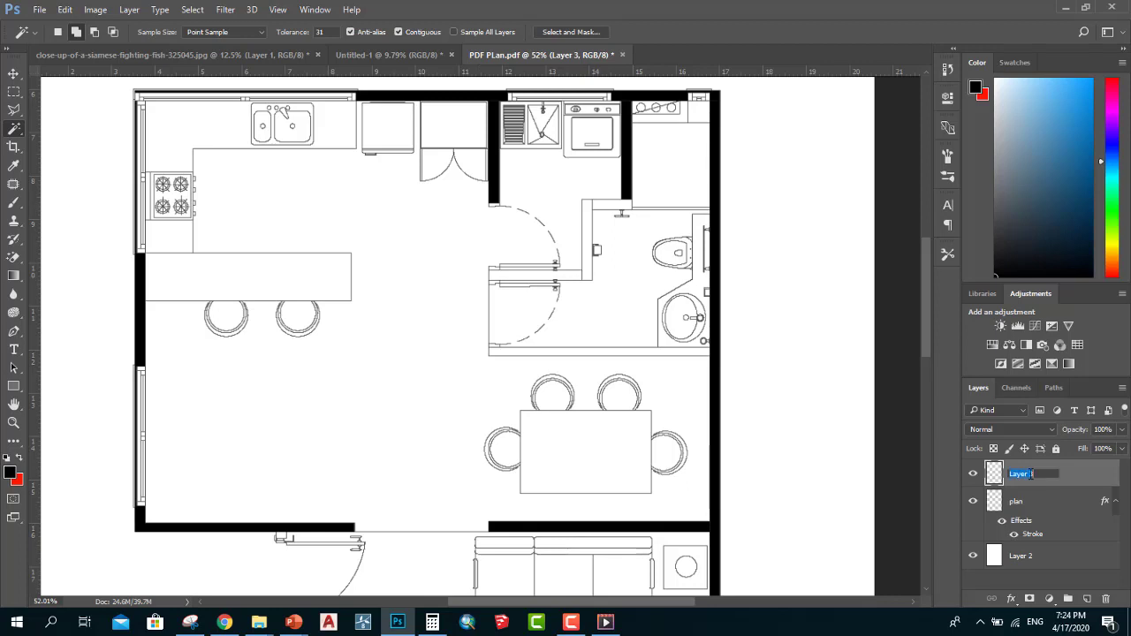
text(walls)
click(1056, 501)
click(1060, 481)
Select the empty area around the black walls, then clear the selection.
scroll(702, 294, up, 2)
click(644, 378)
scroll(649, 370, down, 1)
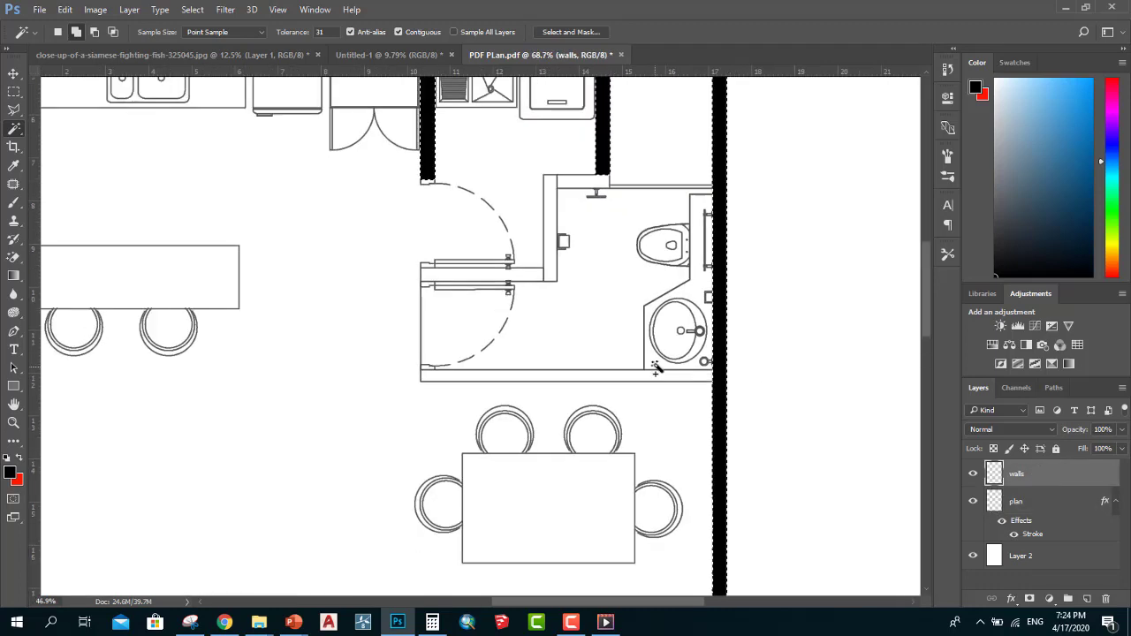
scroll(651, 365, down, 2)
scroll(658, 362, down, 1)
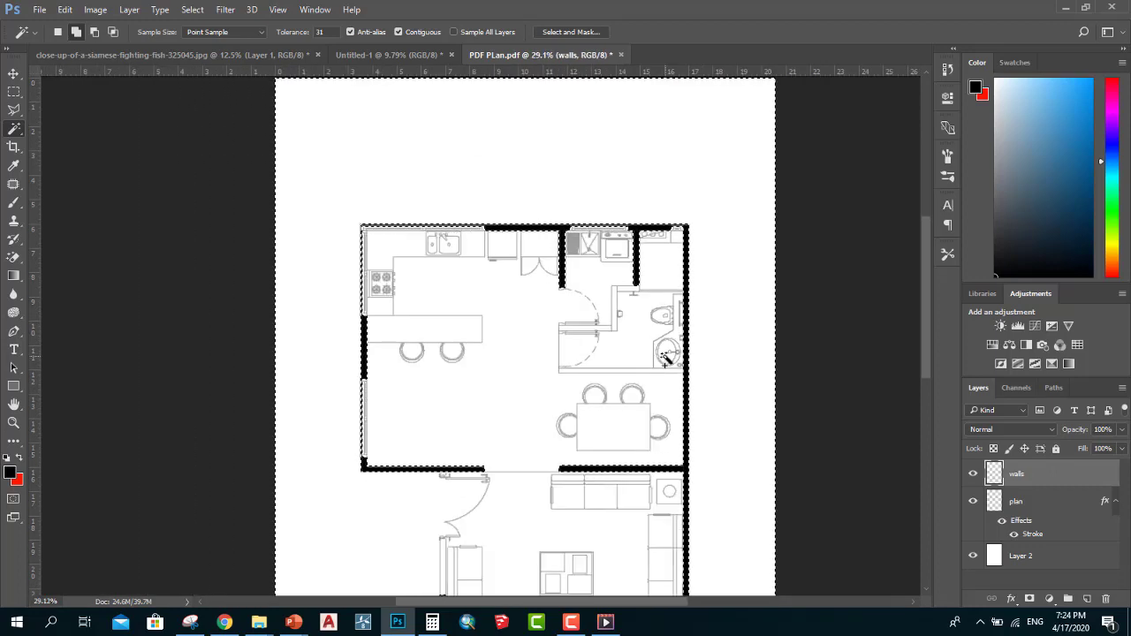
key(ctrl+d)
scroll(658, 357, down, 1)
scroll(618, 394, up, 1)
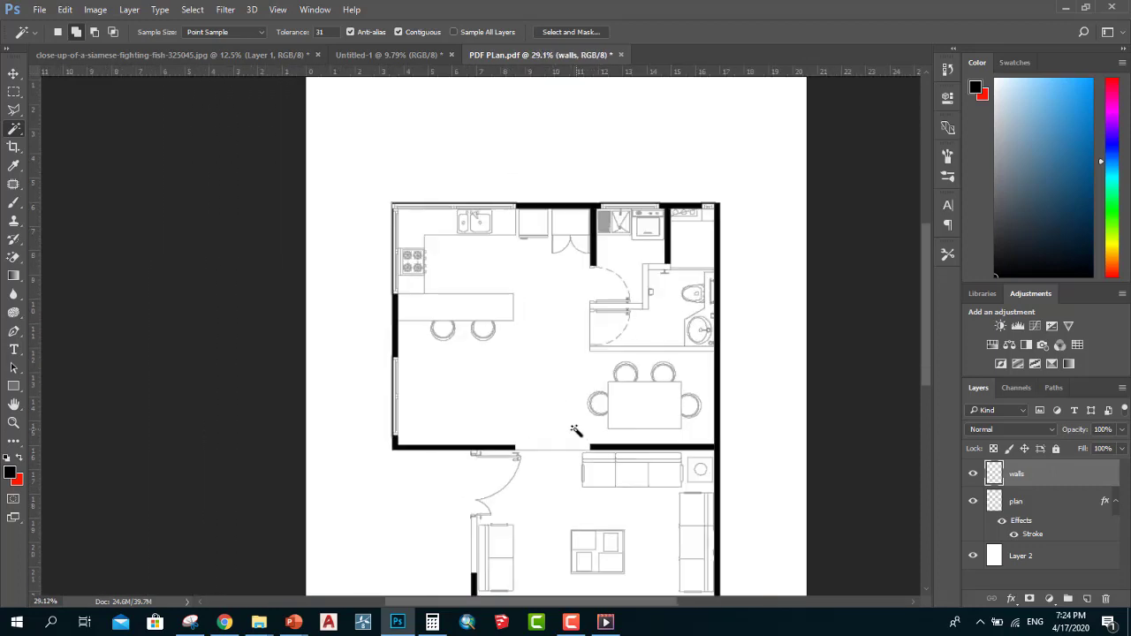
scroll(578, 430, up, 1)
Switch to the plan layer and bring the selected bathroom walls into view.
click(1022, 499)
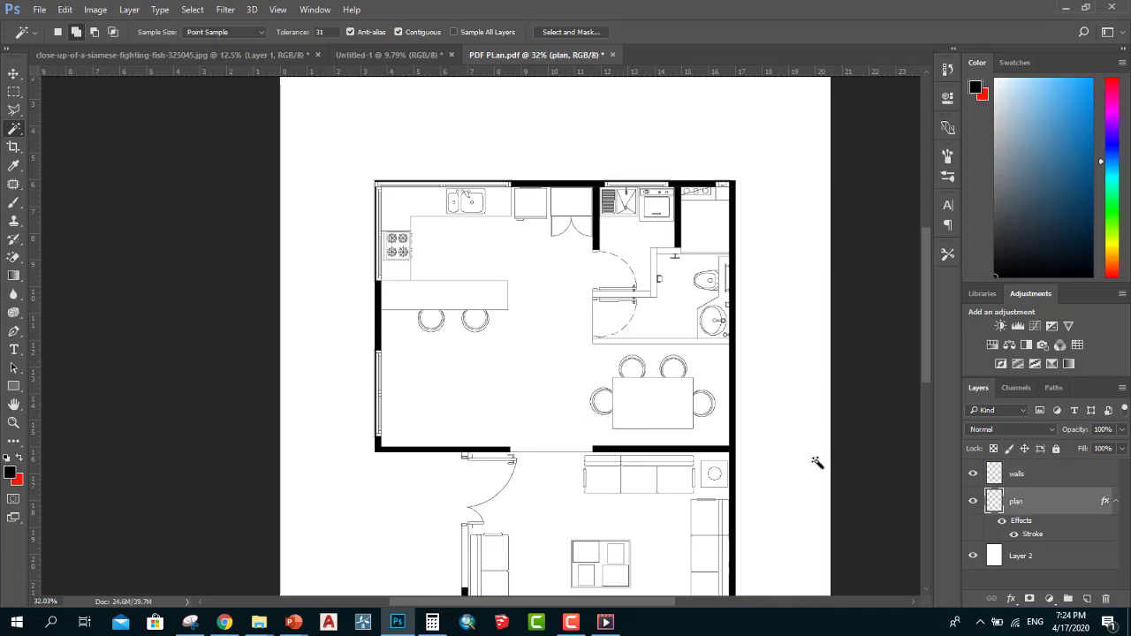
scroll(680, 358, up, 1)
scroll(660, 265, up, 1)
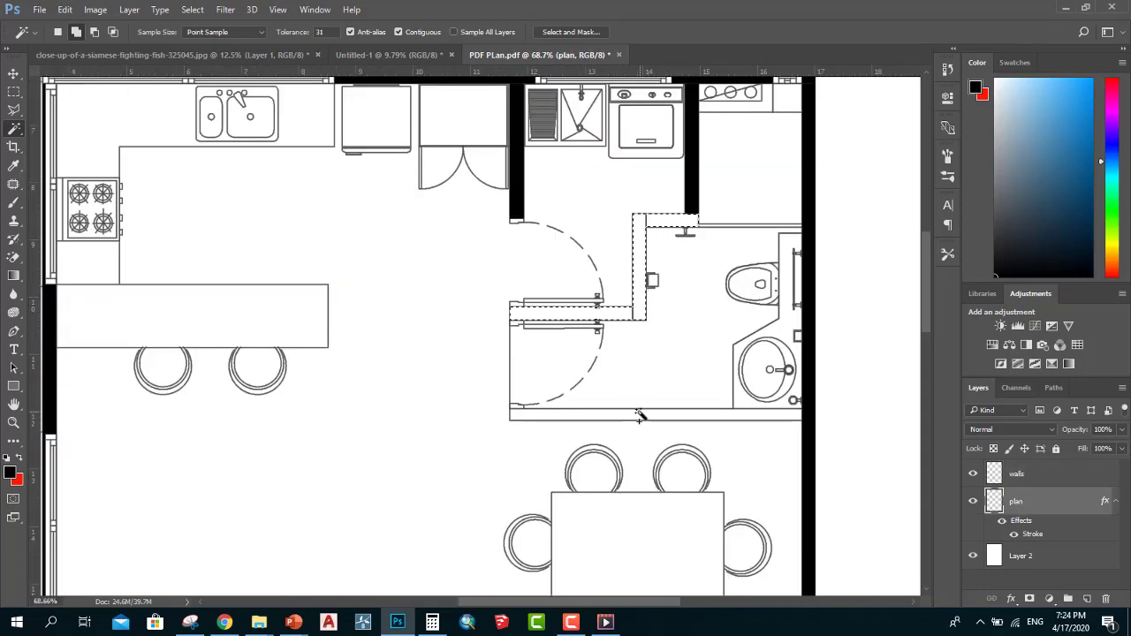
scroll(623, 393, down, 1)
scroll(177, 283, up, 1)
scroll(318, 265, down, 1)
scroll(463, 245, down, 1)
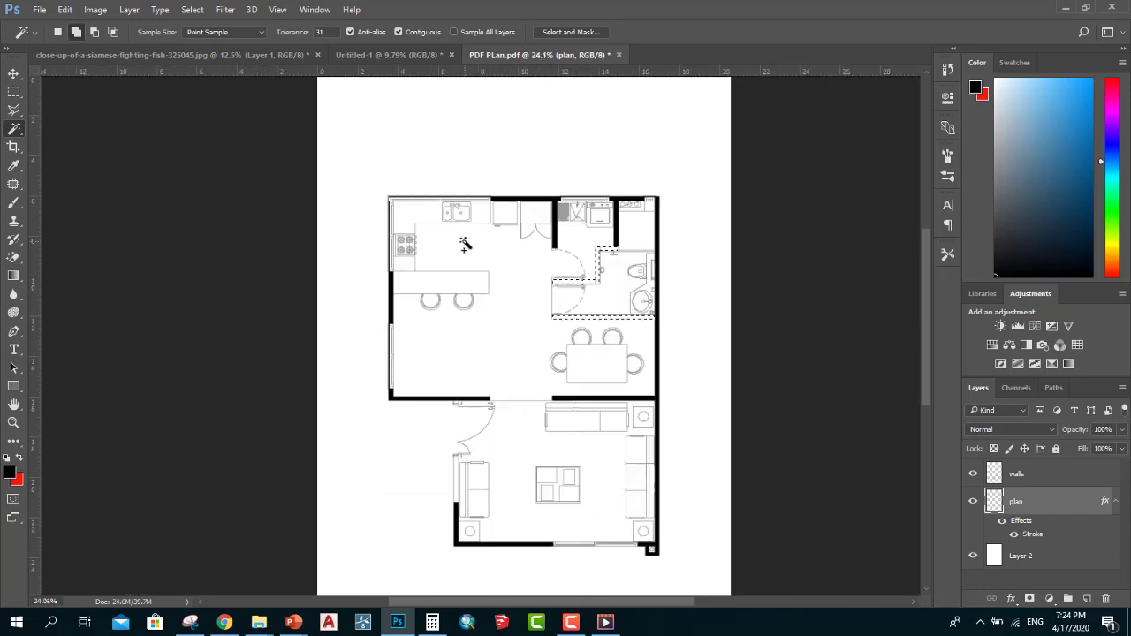
scroll(559, 523, down, 1)
scroll(517, 168, up, 1)
scroll(522, 158, up, 1)
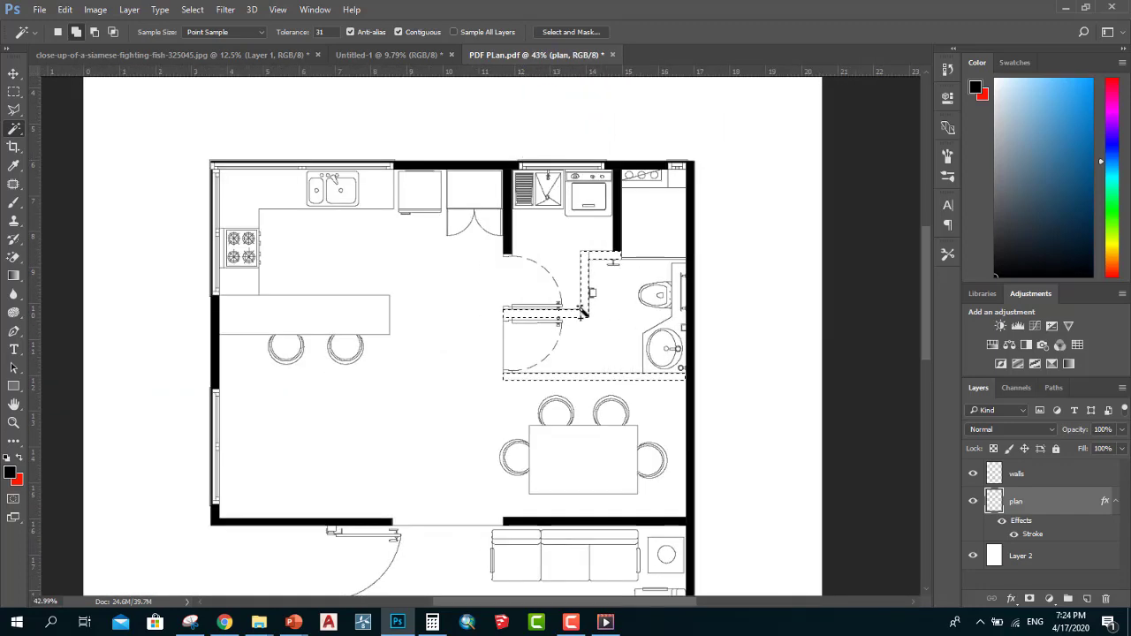
scroll(547, 318, up, 1)
scroll(494, 327, up, 1)
Fill the bathroom walls black on the walls layer, undoing the fill made on the plan layer.
key(alt+BackSpace)
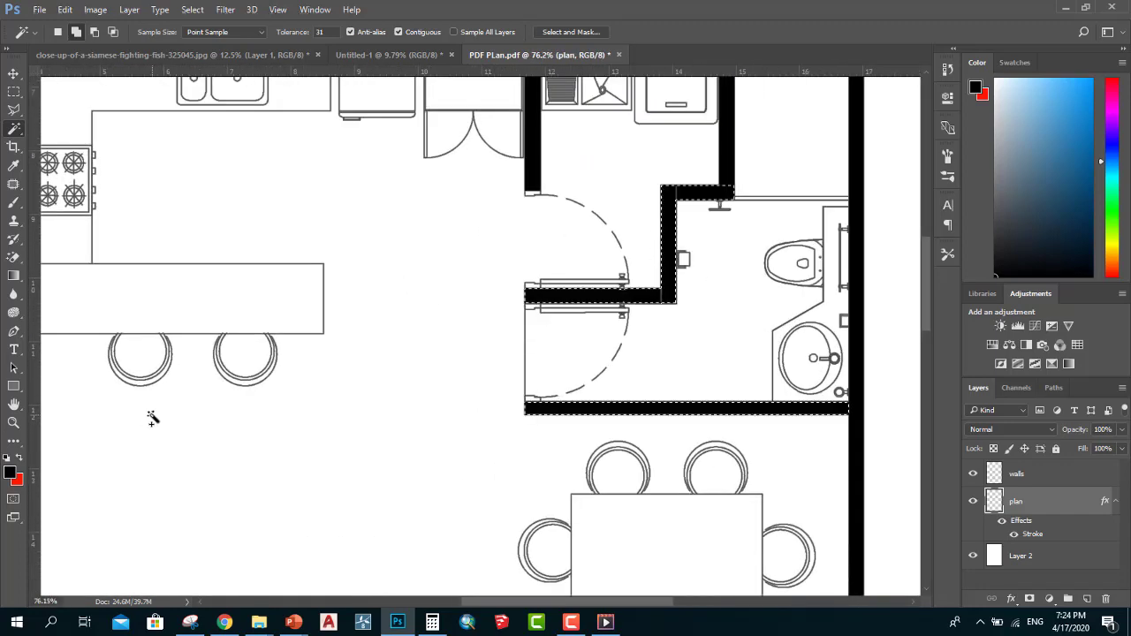
key(ctrl+z)
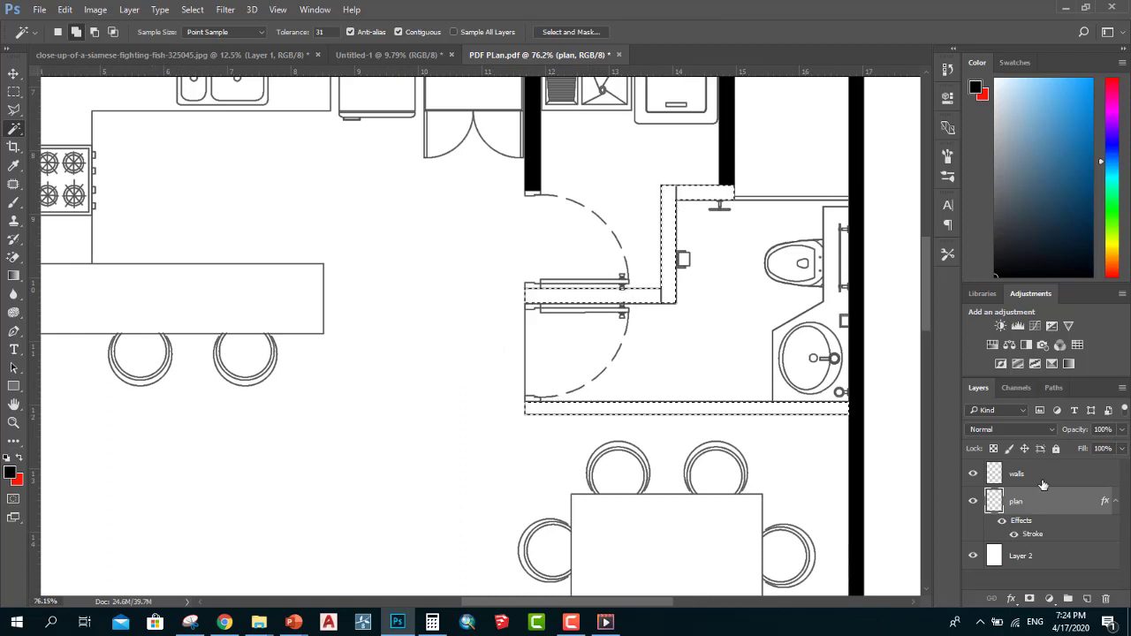
click(1042, 481)
key(alt+BackSpace)
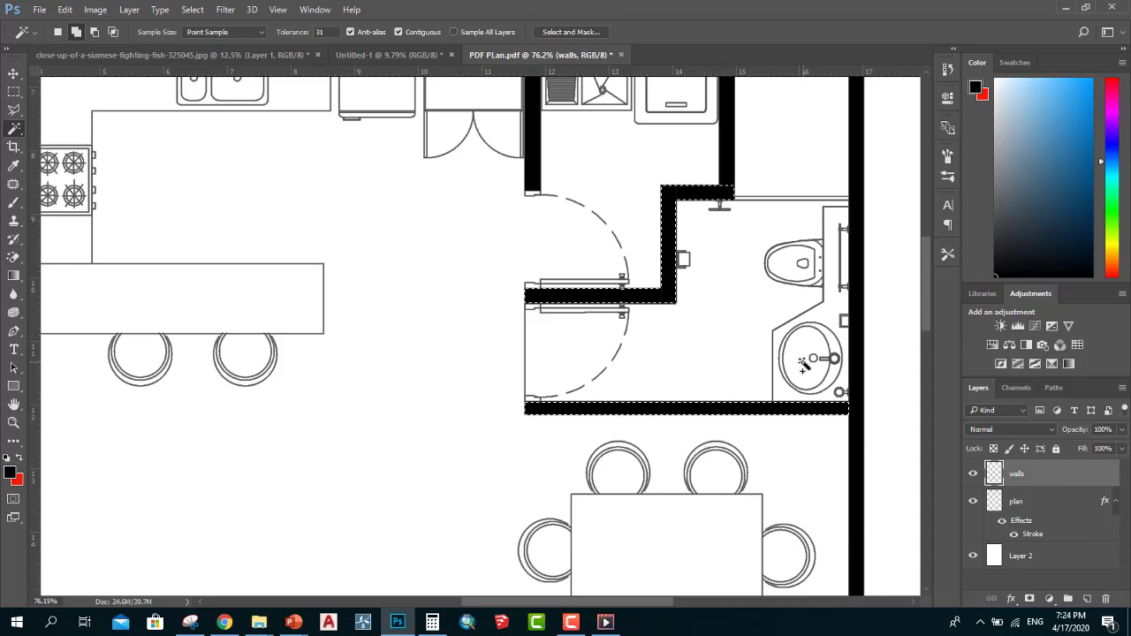
scroll(713, 318, down, 3)
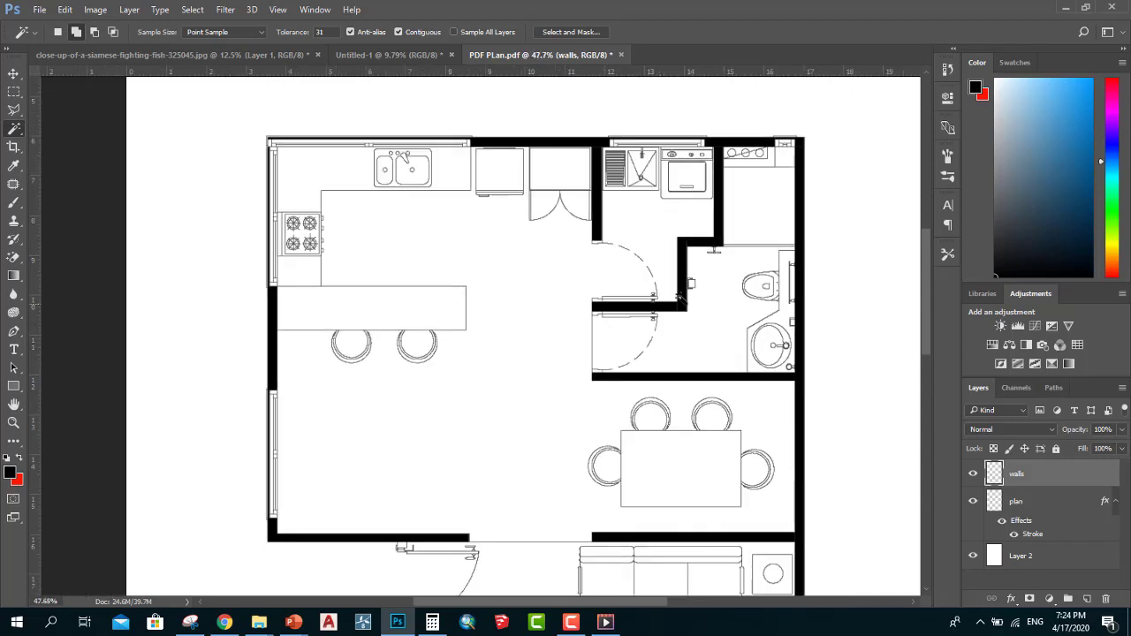
scroll(680, 299, up, 2)
scroll(699, 340, down, 2)
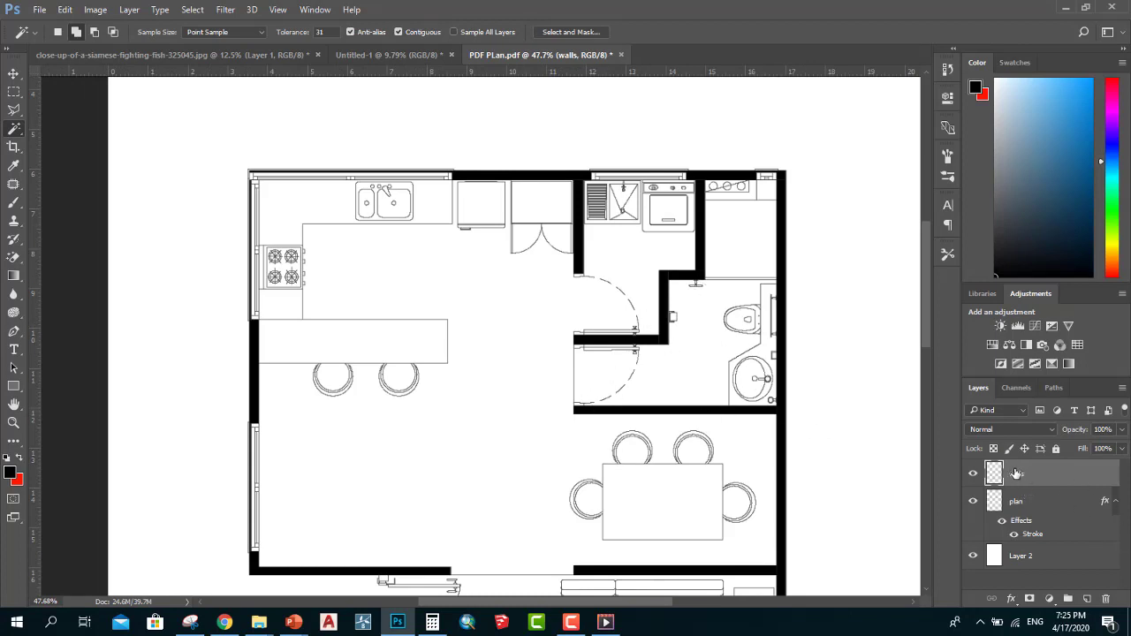
Toggle the walls layer's visibility off and on twice to compare the thick walls.
click(971, 477)
click(971, 477)
click(971, 477)
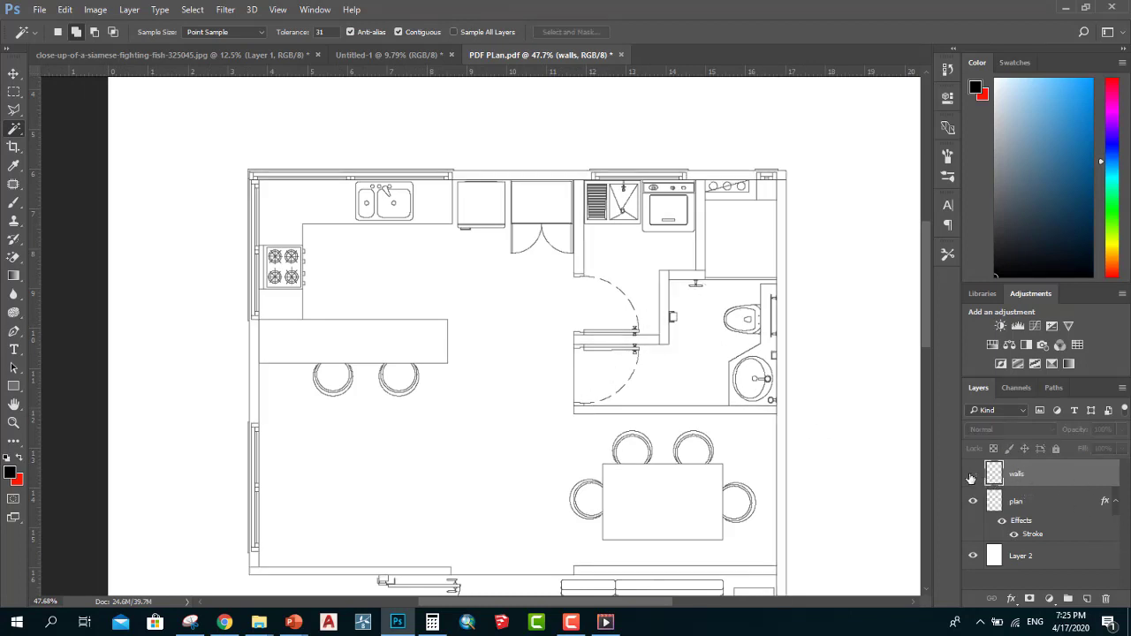
click(972, 477)
Zoom in on the plan and undo the most recent wall fill.
scroll(724, 351, down, 2)
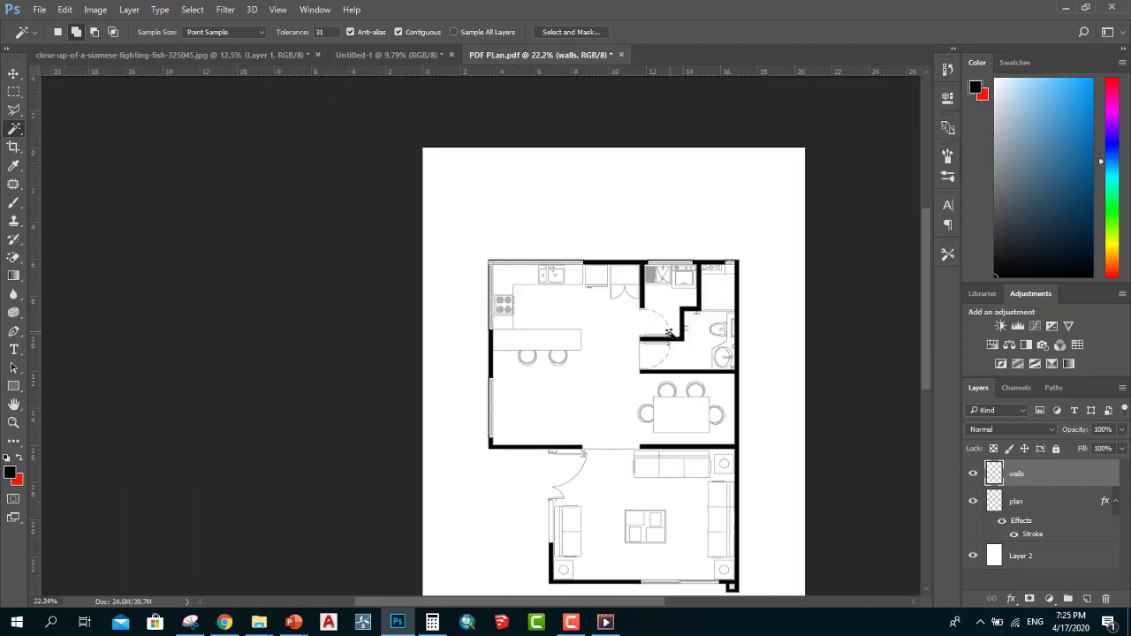
scroll(725, 350, down, 2)
scroll(613, 434, up, 2)
scroll(292, 237, up, 2)
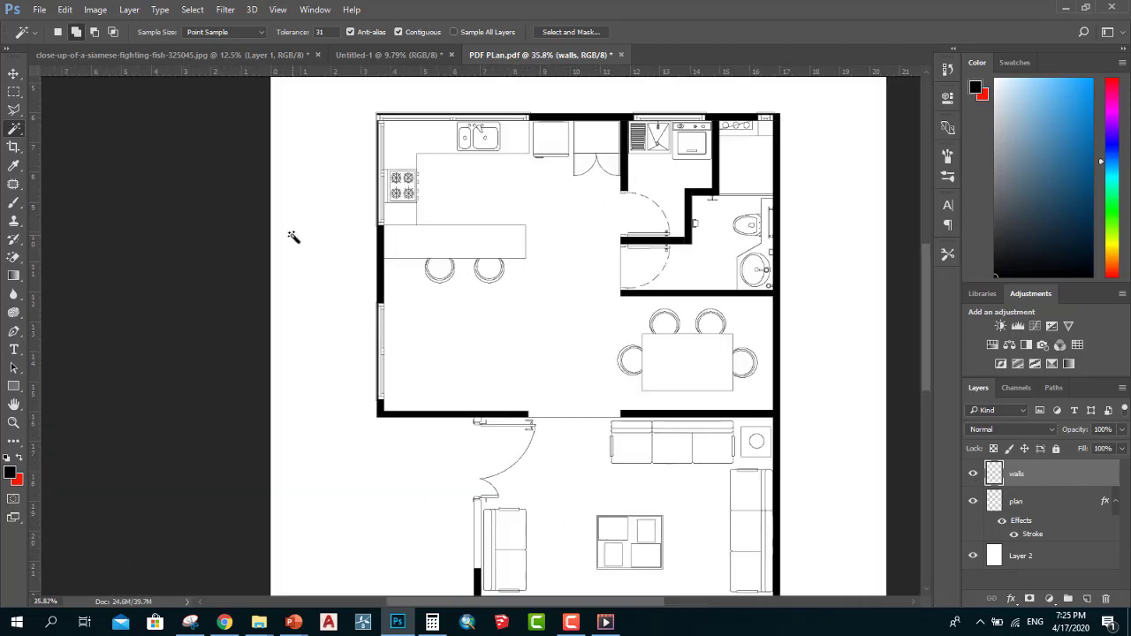
scroll(374, 323, up, 2)
scroll(392, 321, up, 2)
scroll(389, 350, up, 1)
scroll(399, 329, down, 1)
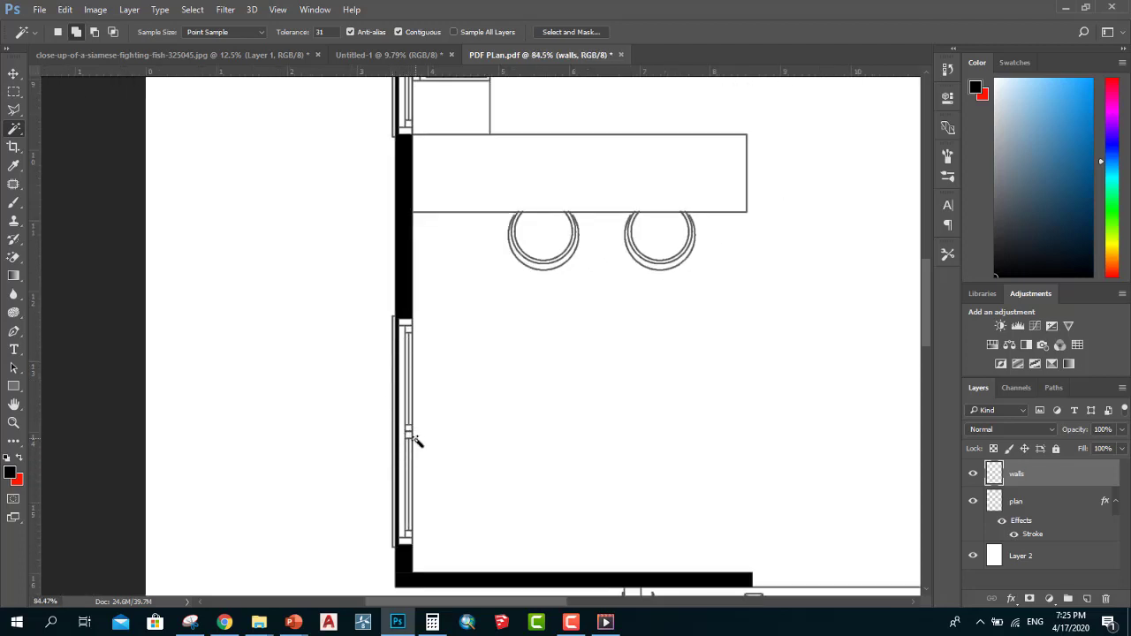
scroll(530, 442, down, 1)
scroll(583, 396, down, 1)
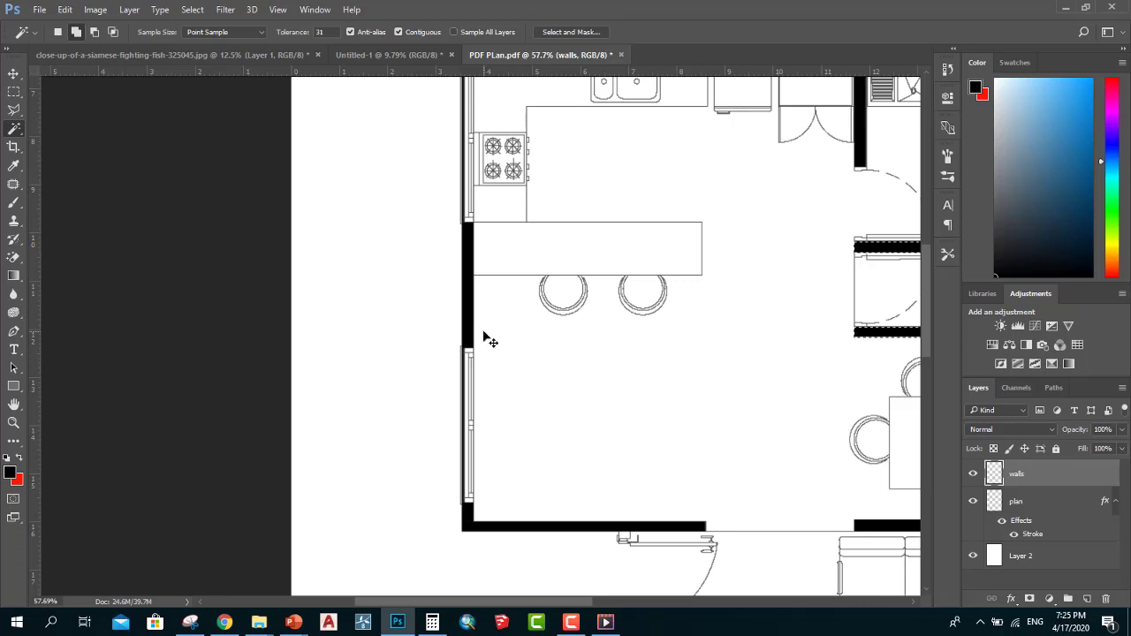
key(Delete)
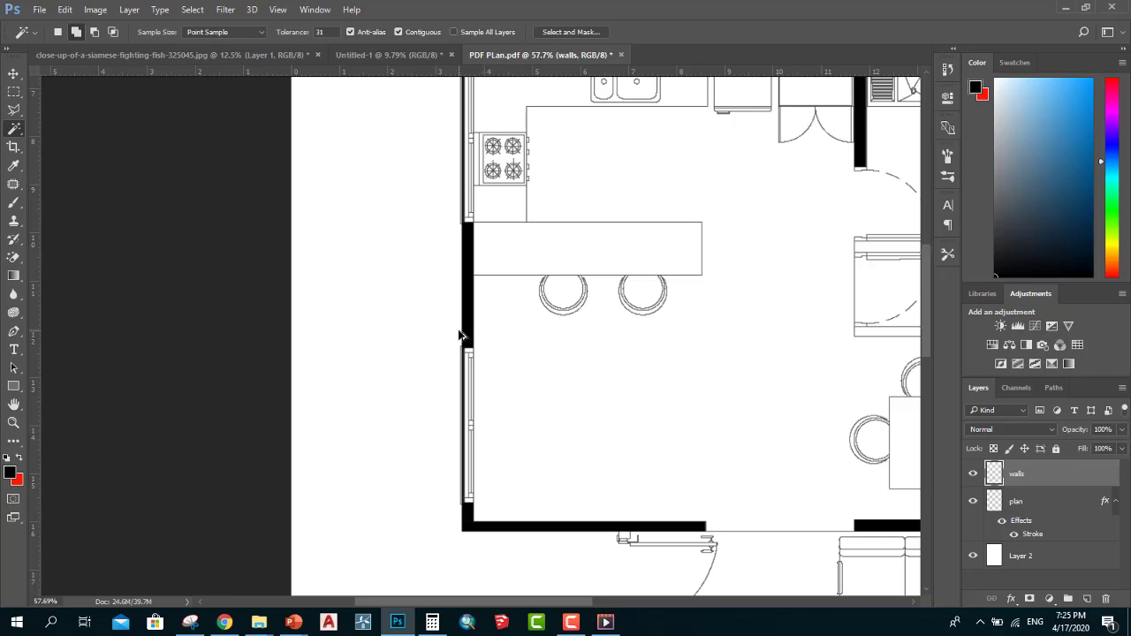
Step back once more to the unfilled wall selection.
key(Delete)
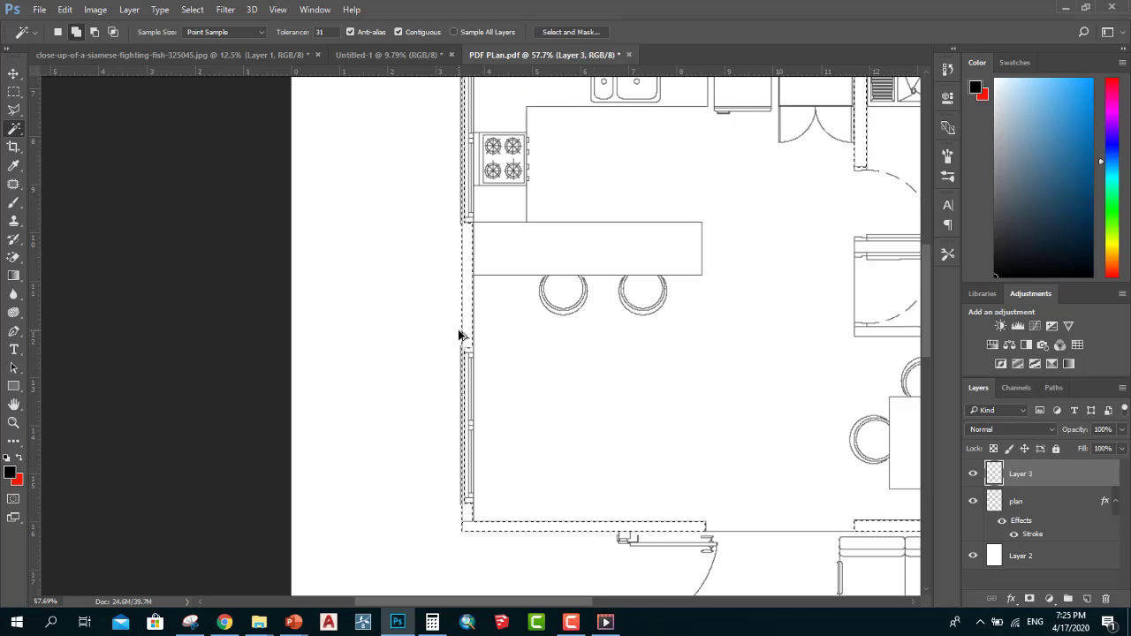
scroll(459, 336, down, 1)
scroll(462, 348, down, 1)
scroll(673, 367, up, 1)
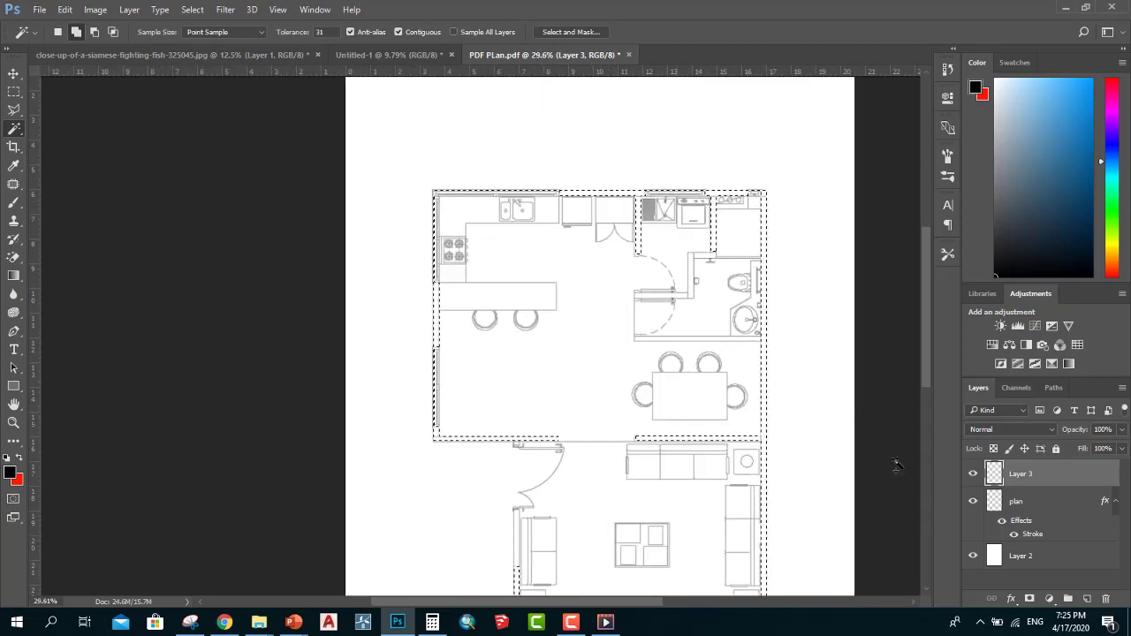
scroll(673, 368, up, 1)
Make the plan layer active and switch to the Rectangular Marquee tool.
click(1045, 510)
scroll(692, 347, up, 2)
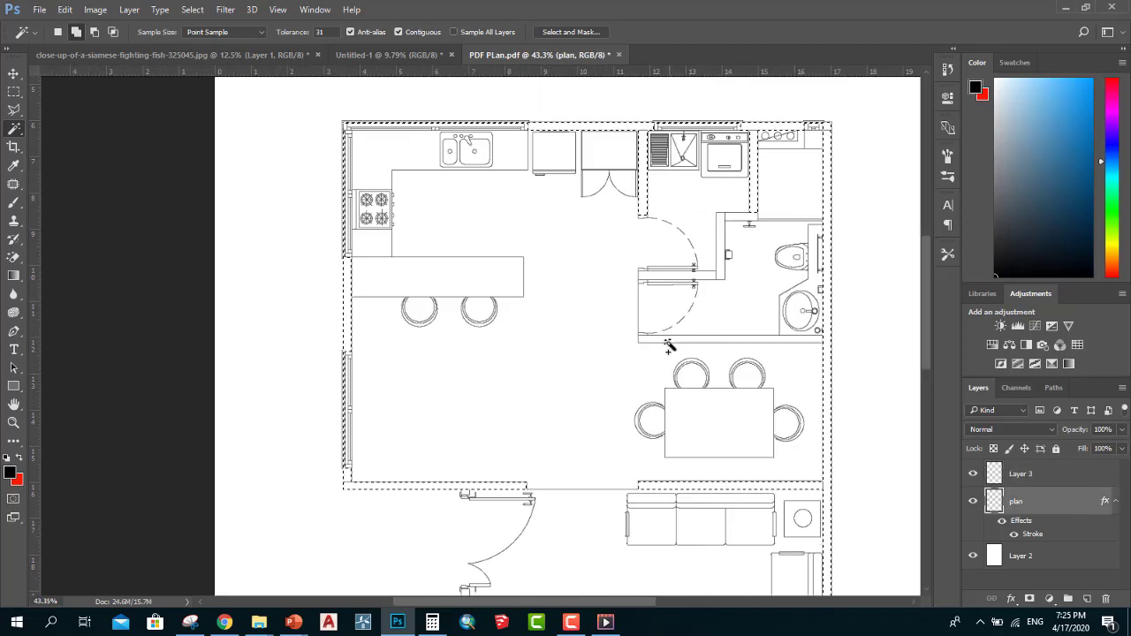
scroll(728, 256, up, 2)
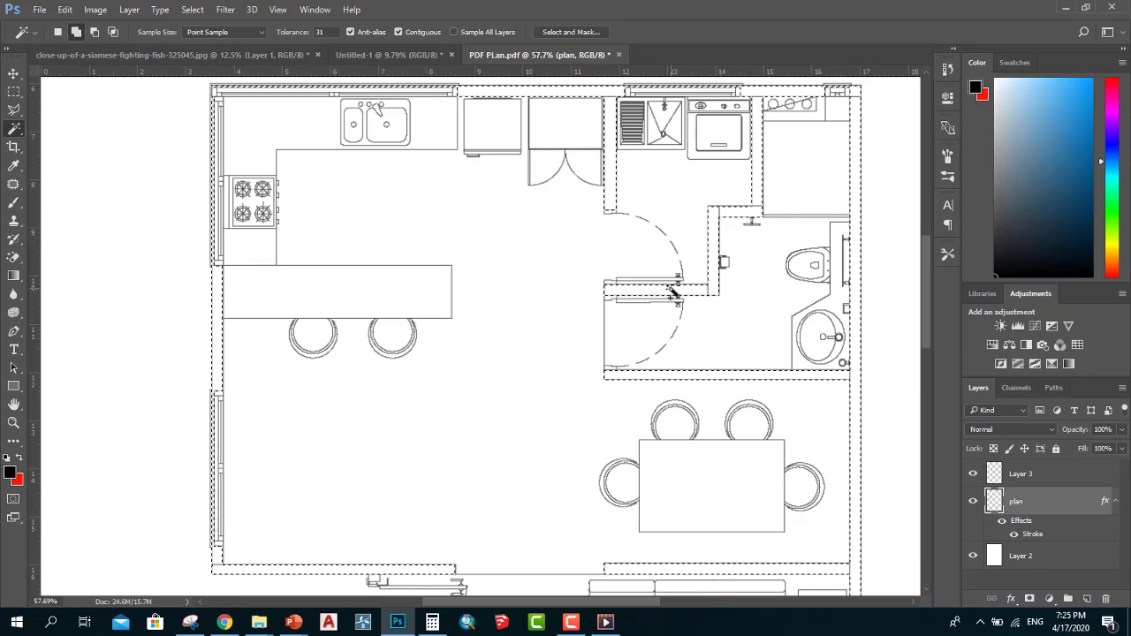
scroll(705, 305, down, 4)
scroll(705, 402, down, 3)
scroll(330, 283, up, 3)
scroll(330, 278, up, 3)
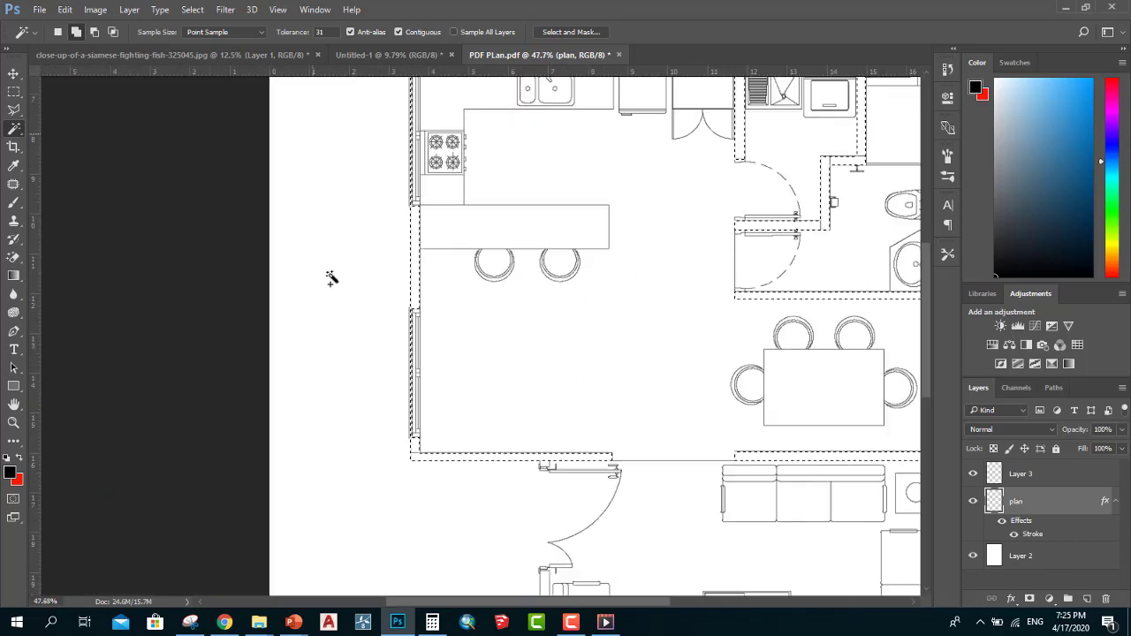
scroll(331, 277, up, 2)
right_click(14, 92)
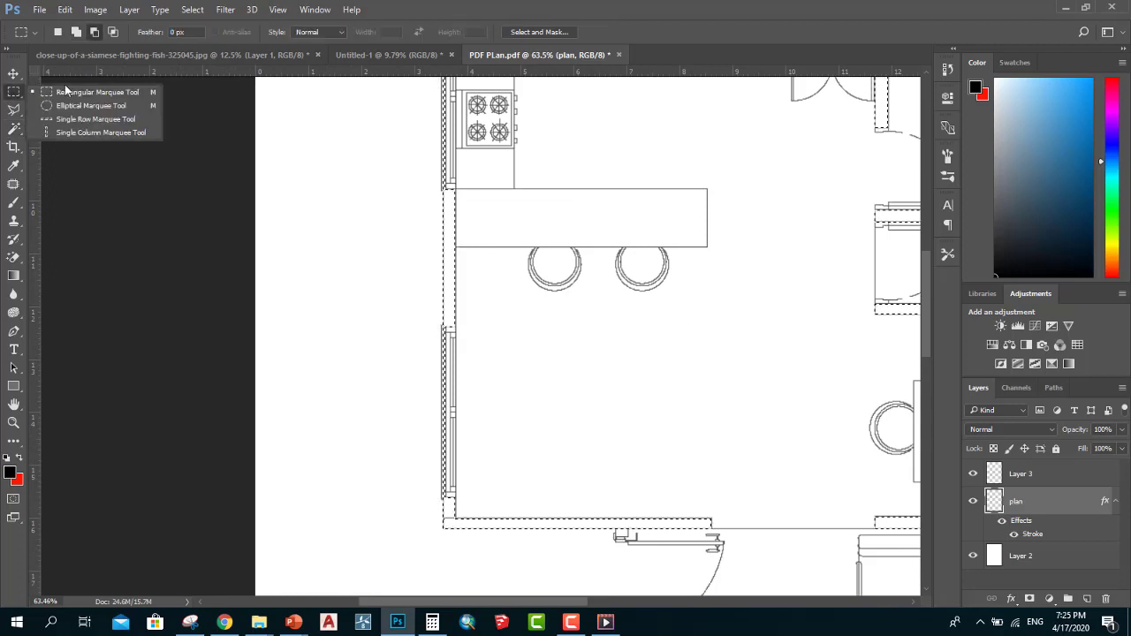
click(65, 84)
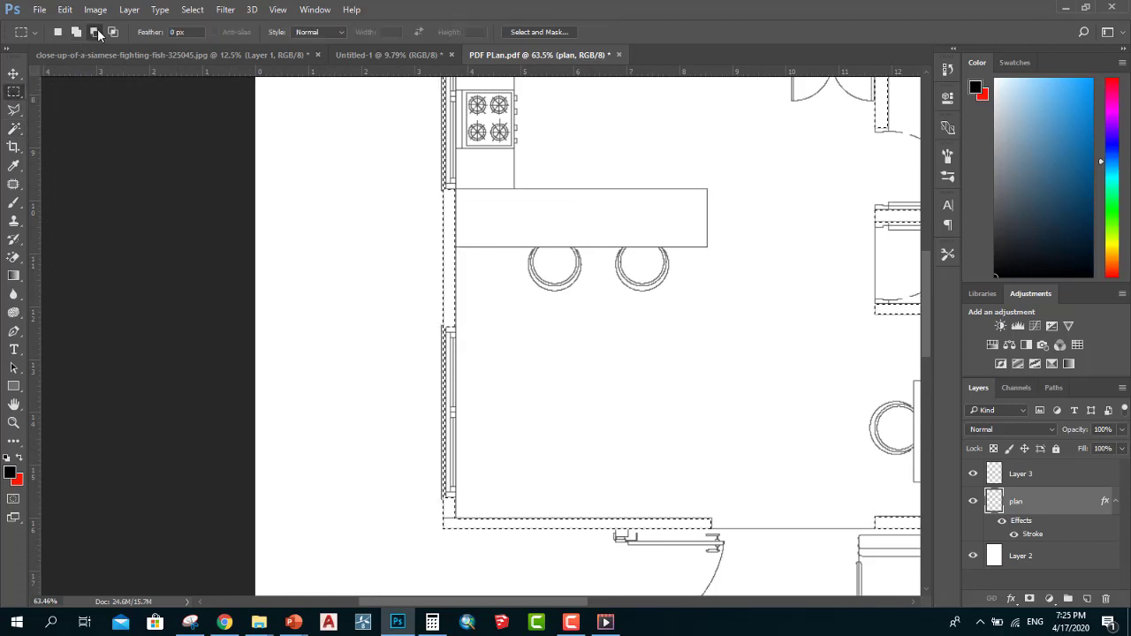
Subtract the lower-left window wall from the wall selection.
scroll(436, 511, up, 2)
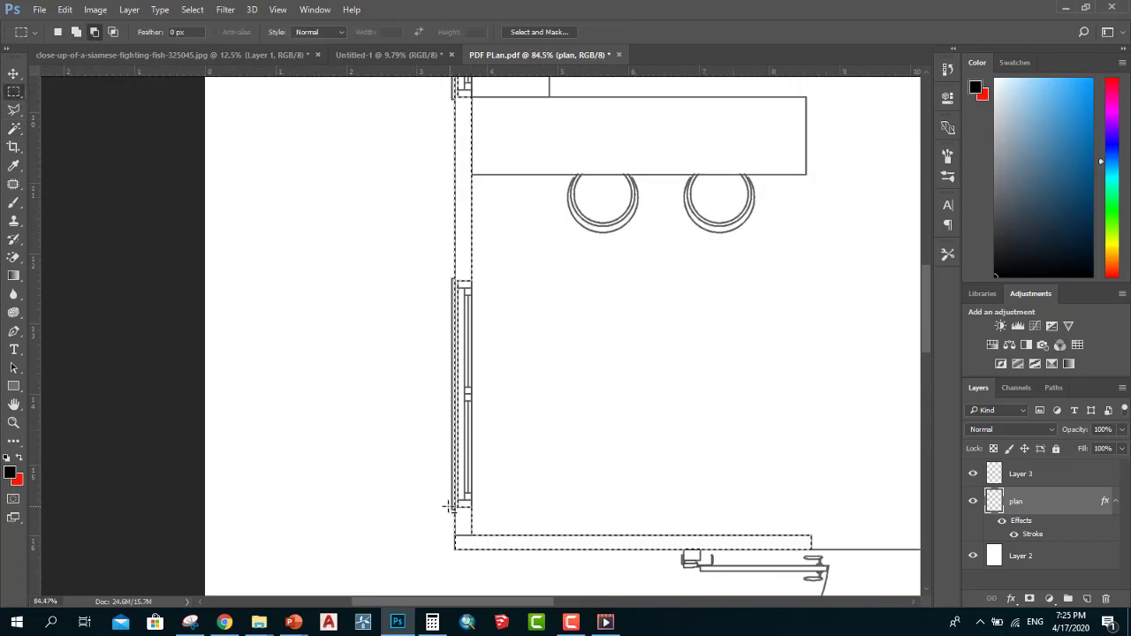
drag(451, 507, 598, 285)
scroll(533, 469, down, 2)
scroll(497, 498, up, 8)
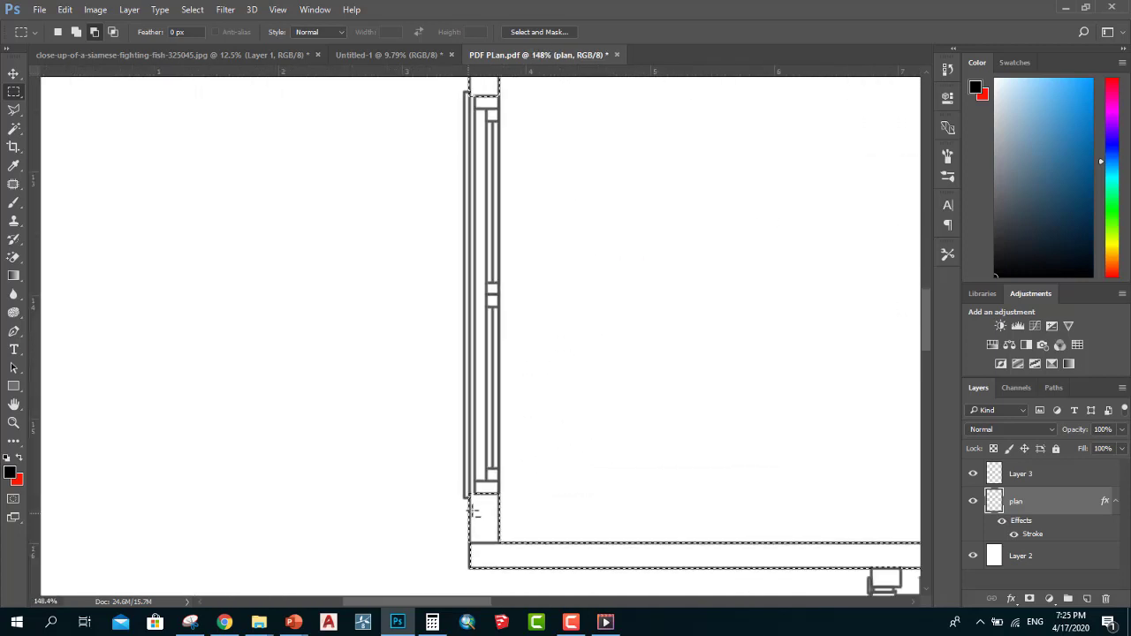
scroll(468, 503, up, 2)
scroll(468, 503, down, 2)
scroll(459, 497, down, 5)
scroll(426, 484, down, 3)
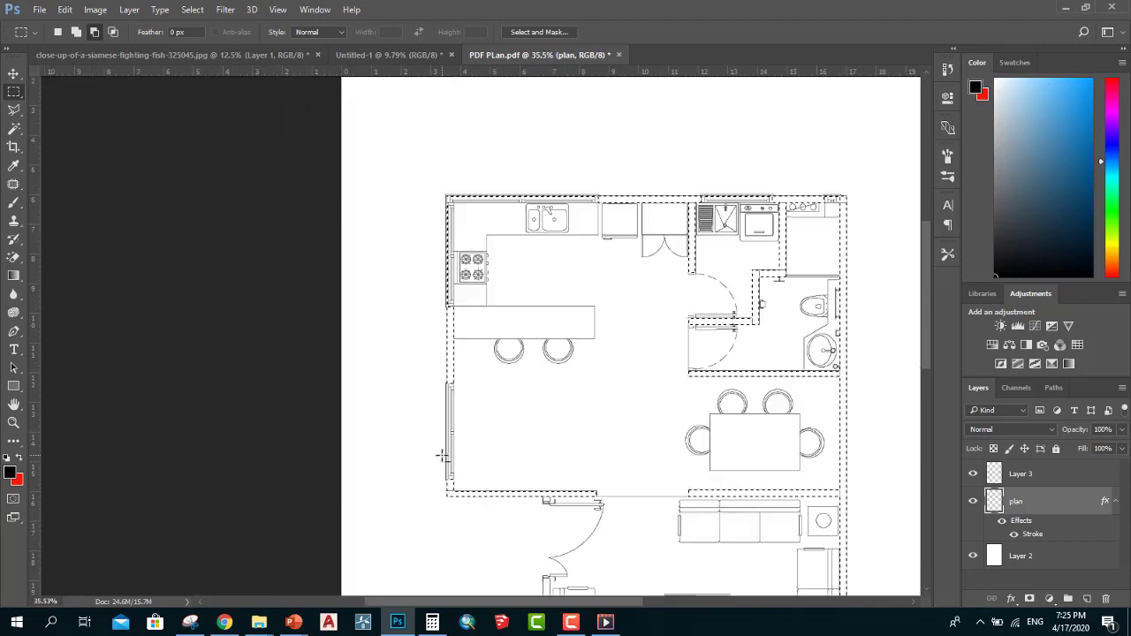
scroll(427, 484, down, 1)
scroll(340, 107, up, 3)
Subtract the kitchen's upper-left walls and another top-wall window section from the selection.
mouse_move(351, 104)
mouse_down()
mouse_move(646, 274)
mouse_move(646, 318)
mouse_up()
scroll(398, 290, down, 3)
scroll(711, 266, down, 1)
scroll(595, 197, up, 2)
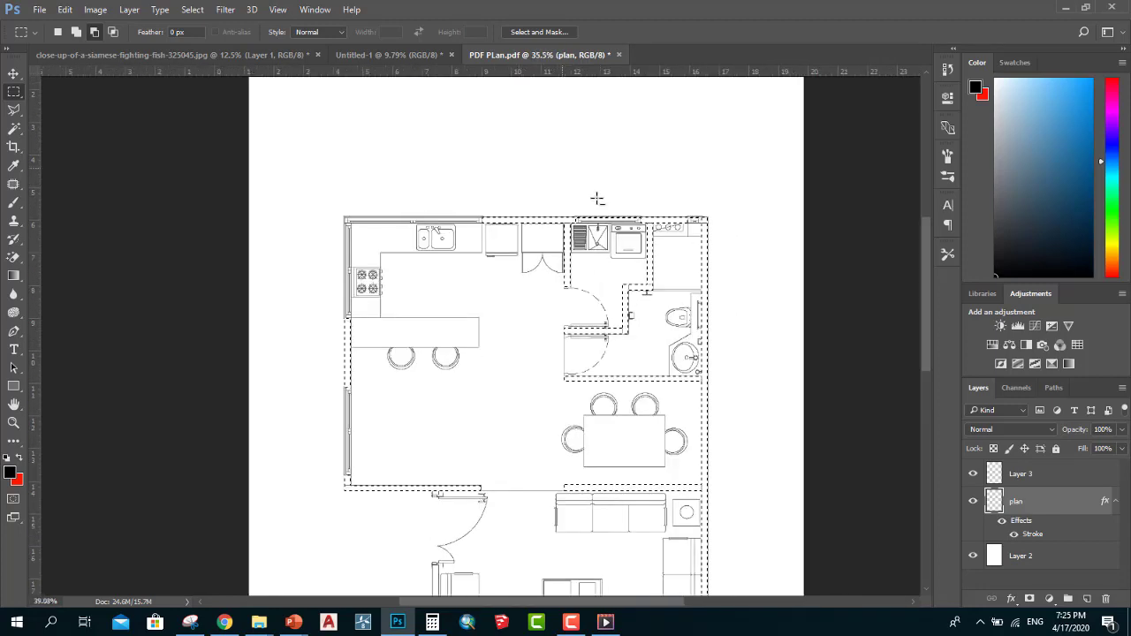
scroll(591, 197, up, 3)
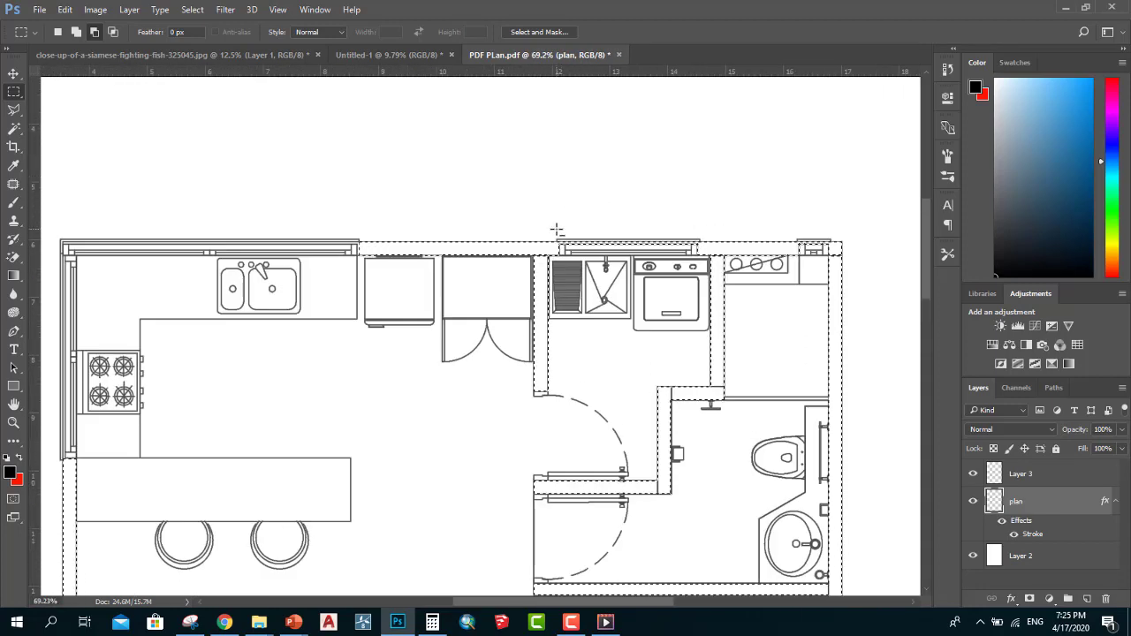
drag(560, 228, 684, 300)
scroll(584, 265, down, 2)
scroll(585, 265, down, 1)
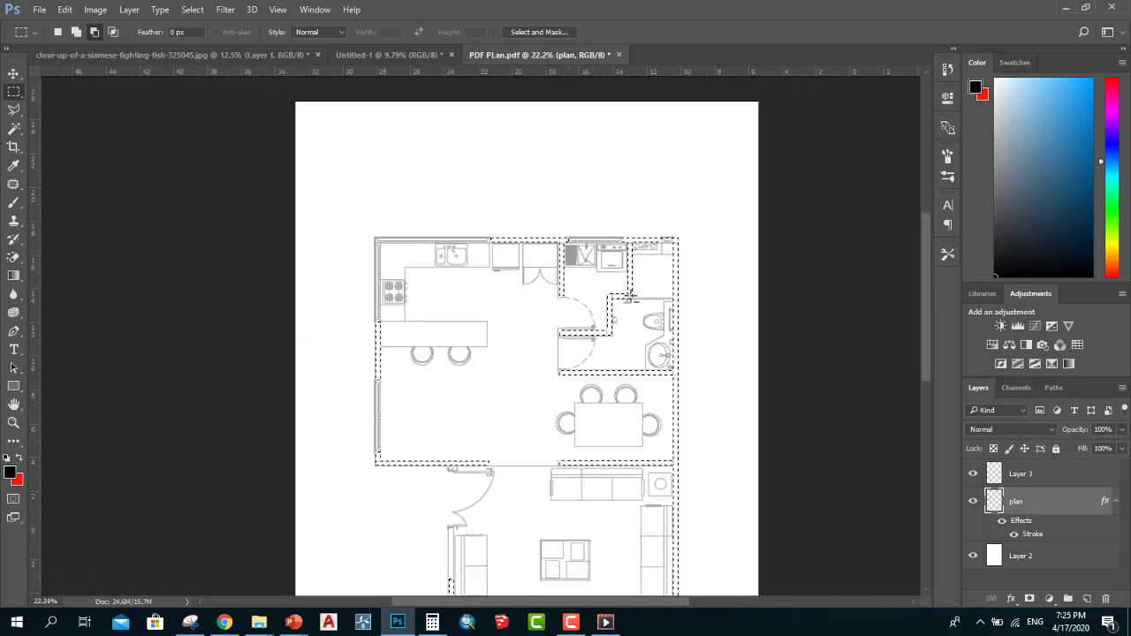
scroll(424, 207, down, 3)
scroll(477, 336, up, 3)
scroll(450, 335, down, 1)
Delete Layer 3 and add a new empty layer named walls above plan.
scroll(825, 478, down, 1)
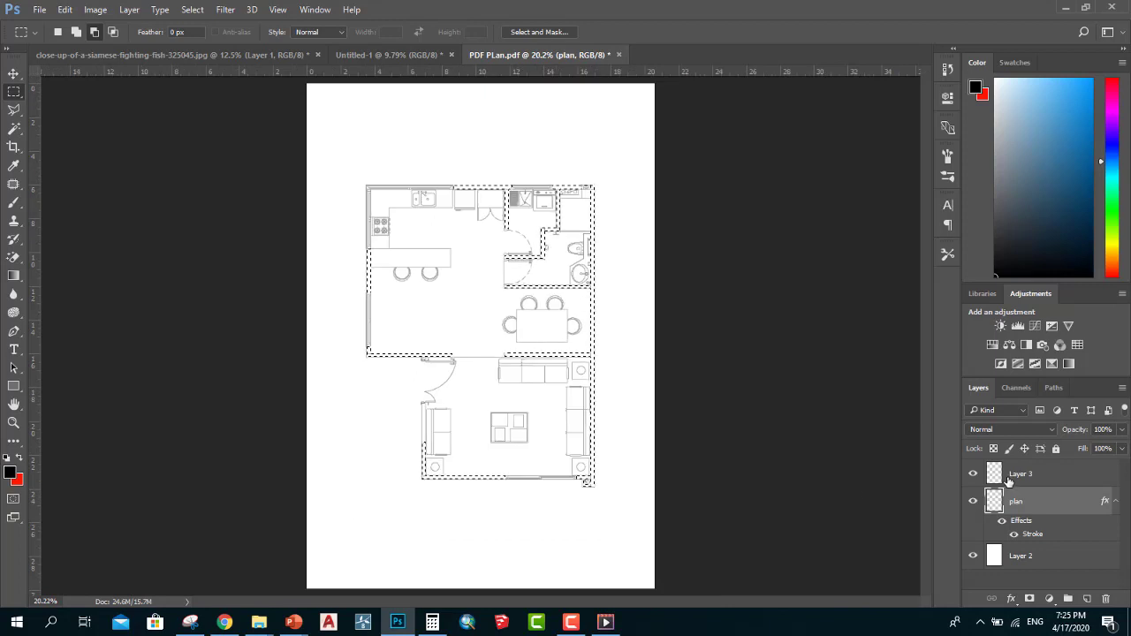
click(1021, 474)
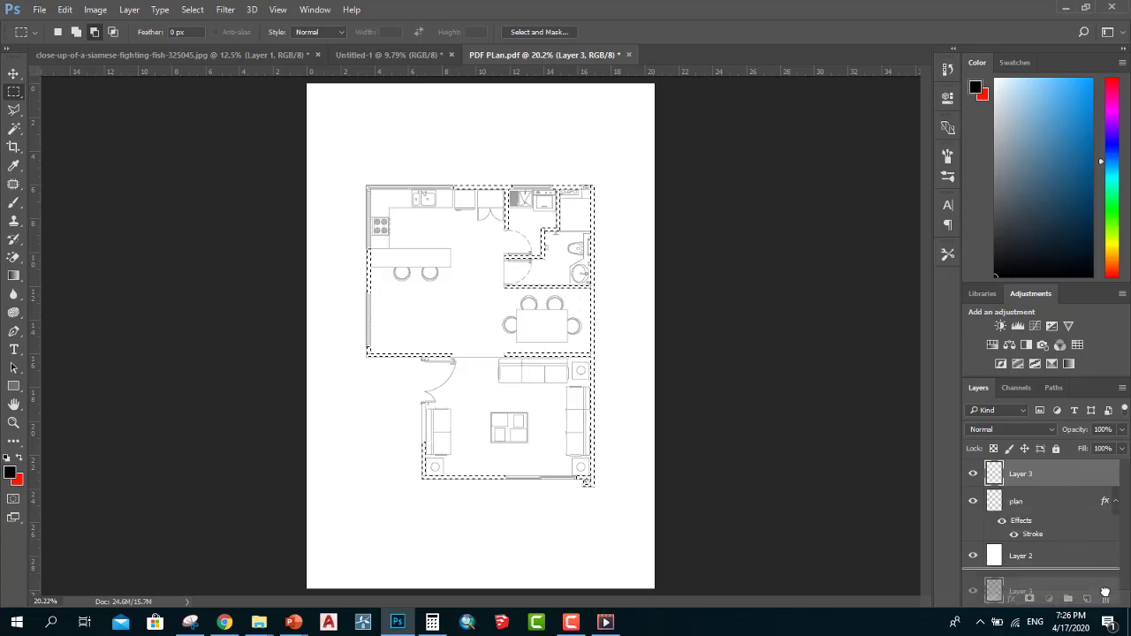
drag(1054, 492, 1107, 600)
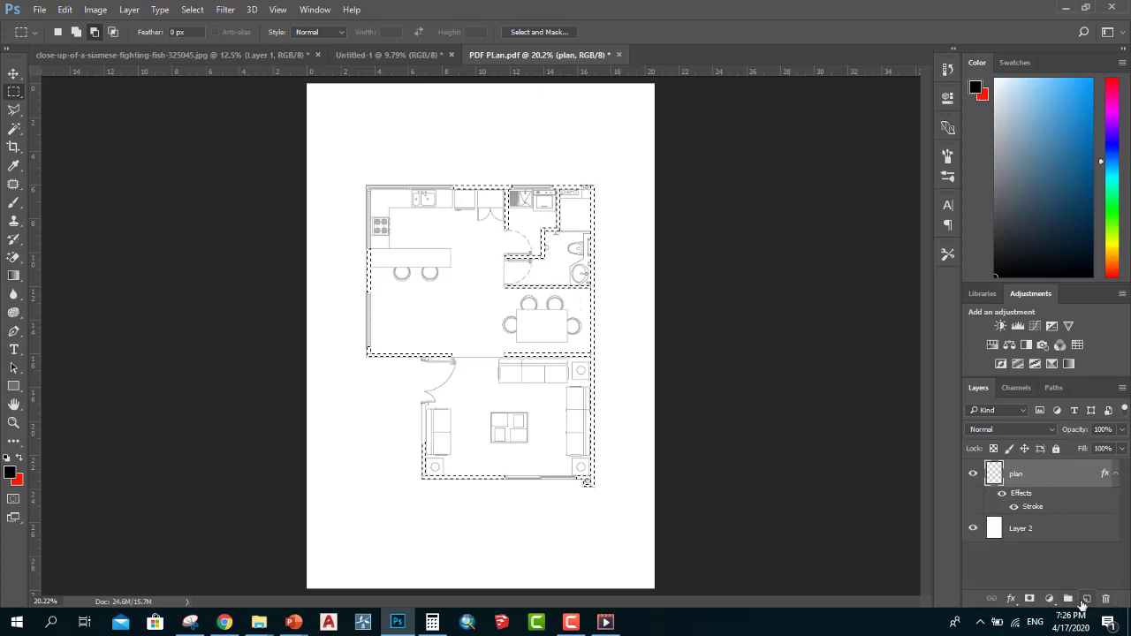
click(1084, 600)
text(walls)
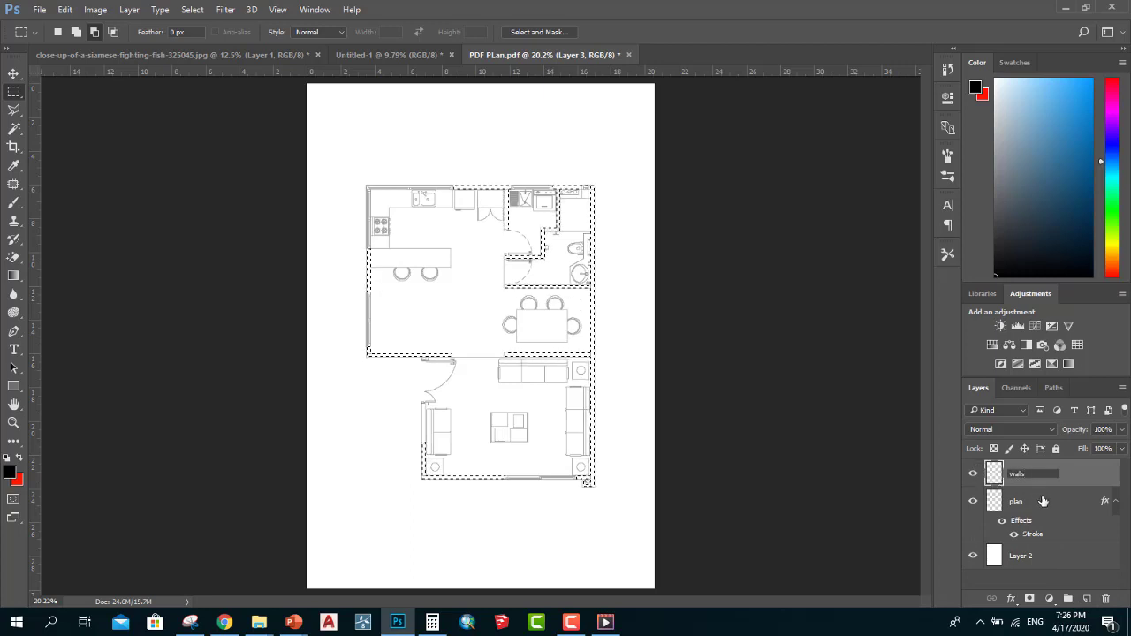
key(Return)
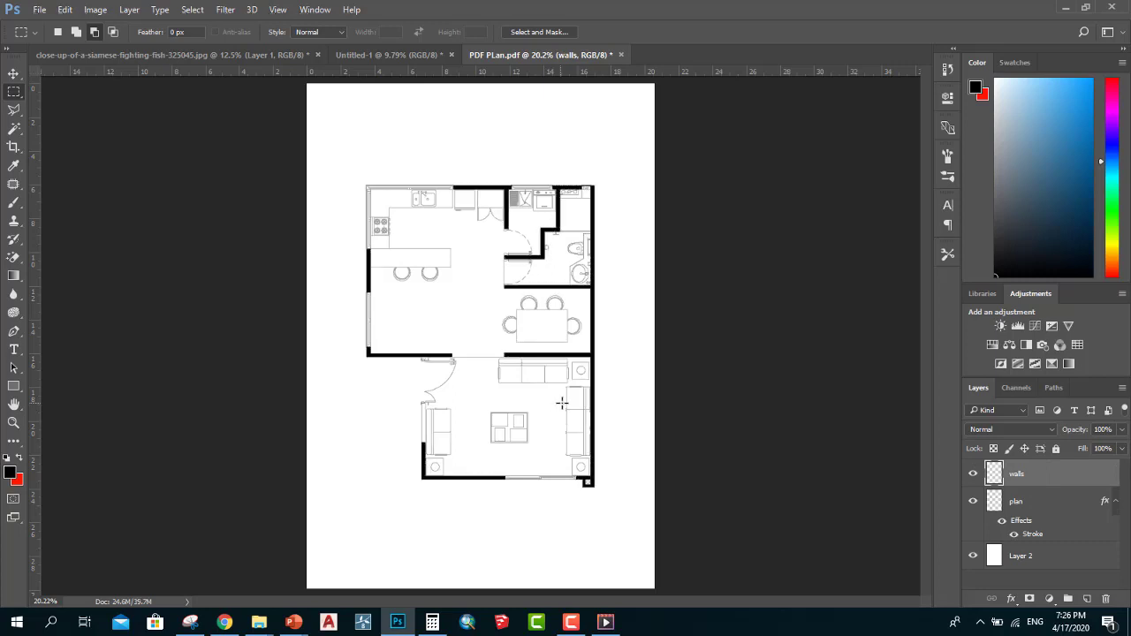
Hide and show the walls layer to check it.
click(973, 477)
click(973, 477)
scroll(374, 138, up, 3)
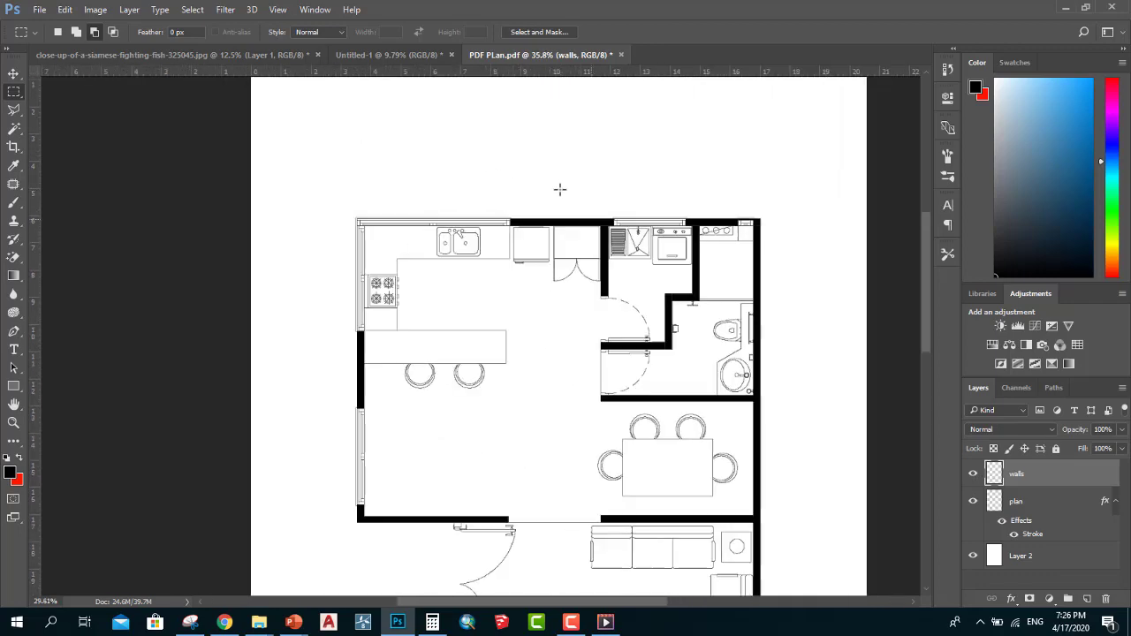
scroll(560, 189, down, 2)
scroll(590, 299, down, 1)
scroll(566, 229, up, 2)
scroll(556, 195, up, 2)
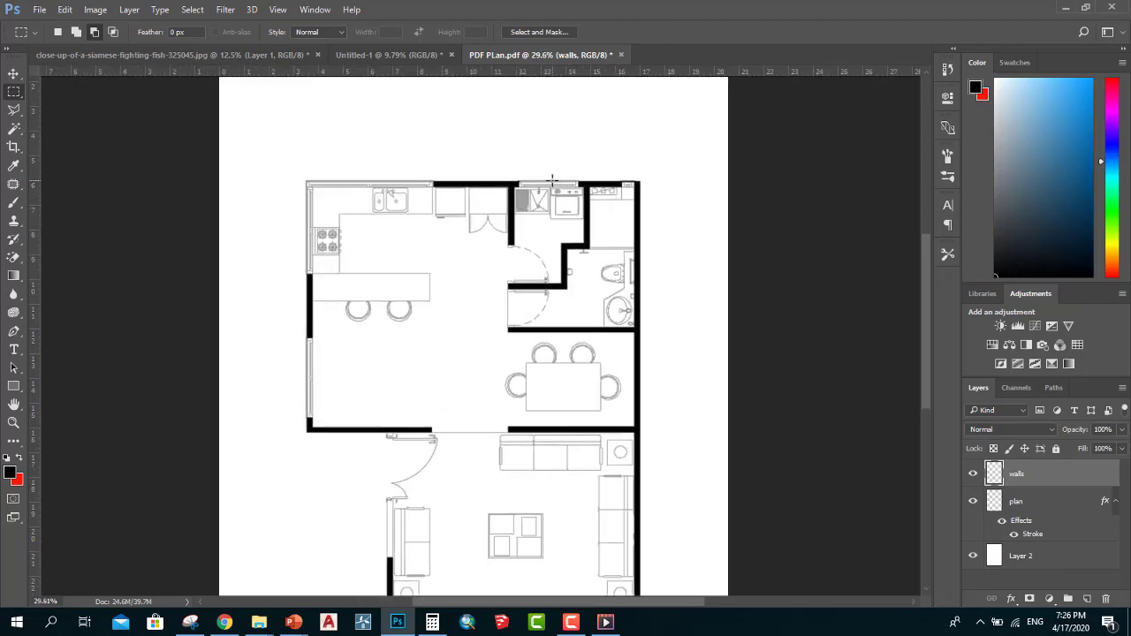
scroll(551, 179, up, 1)
scroll(511, 225, down, 1)
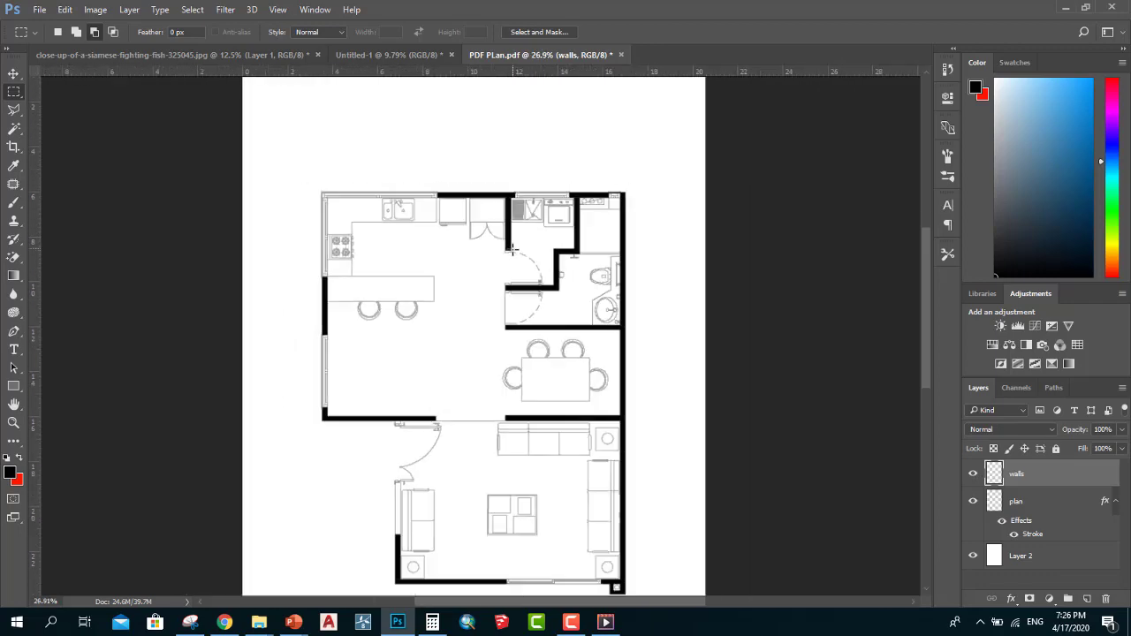
scroll(494, 247, down, 1)
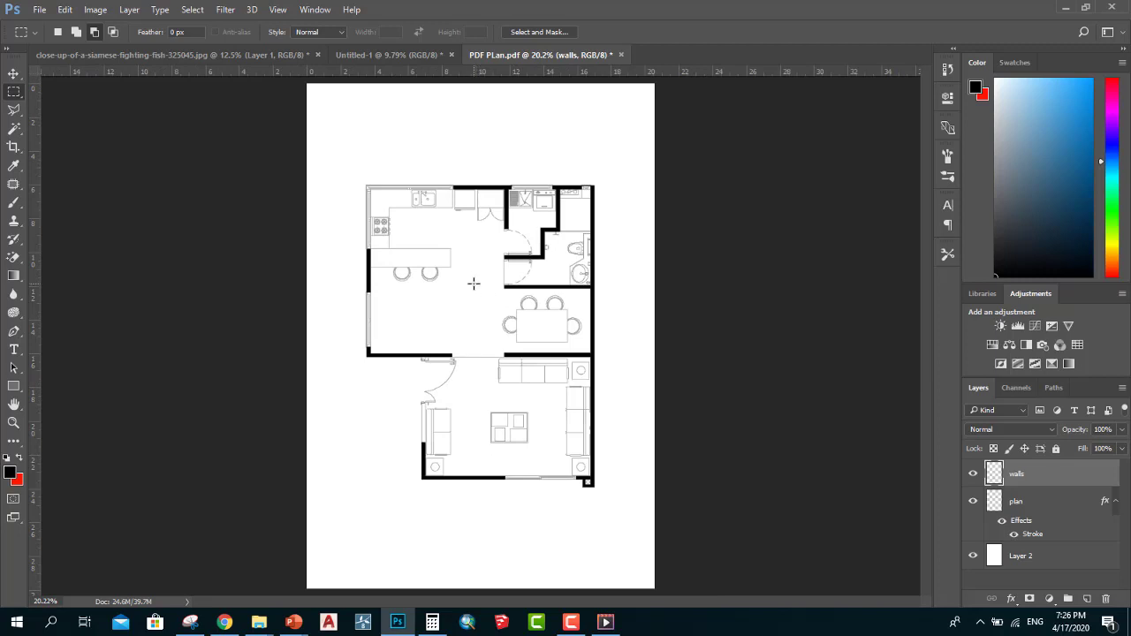
scroll(493, 292, down, 1)
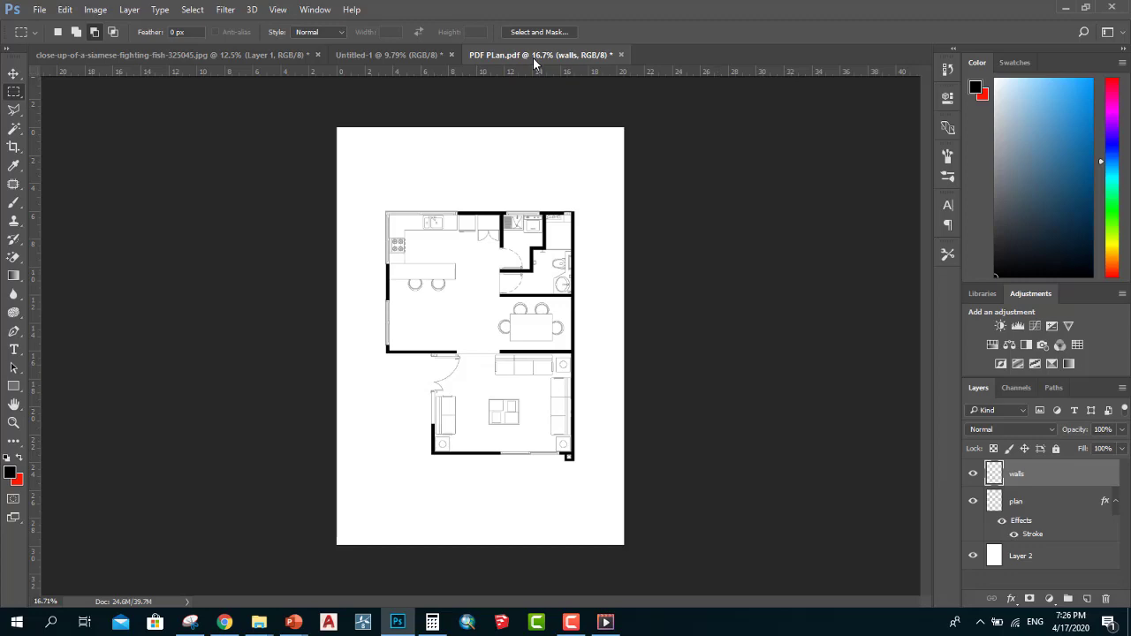
Drag paper 009.jpg from its folder into the Photoshop document.
click(1065, 7)
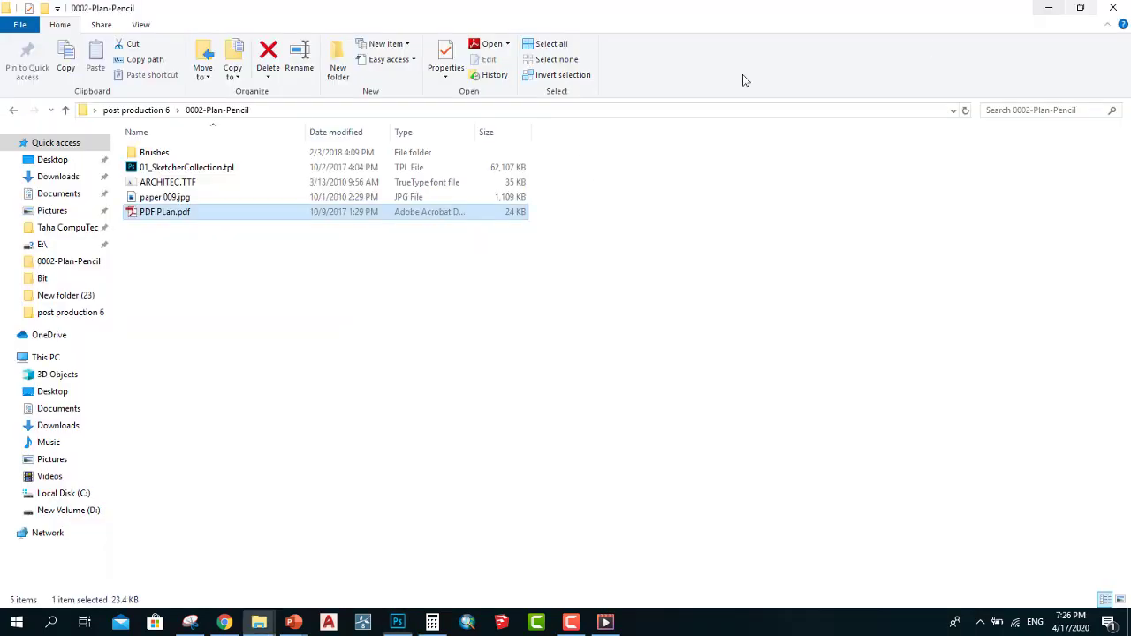
click(234, 199)
mouse_move(234, 199)
mouse_down()
mouse_move(404, 626)
mouse_move(472, 350)
mouse_up()
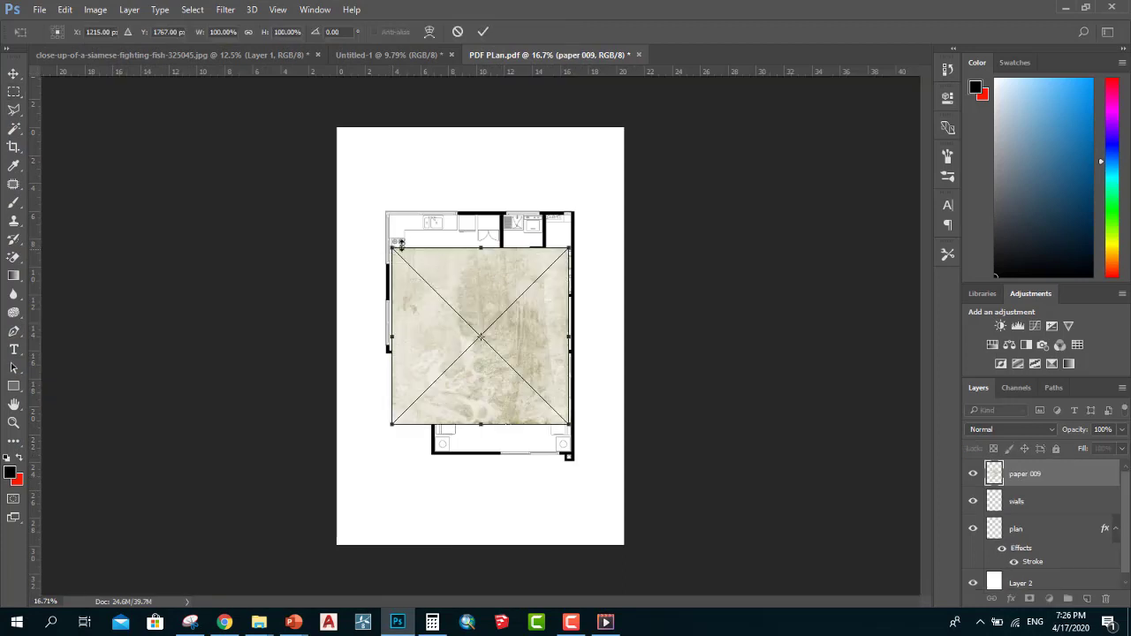
Drag the paper 009 top-left and bottom-right corners to the page corners and commit the placement.
drag(396, 243, 337, 128)
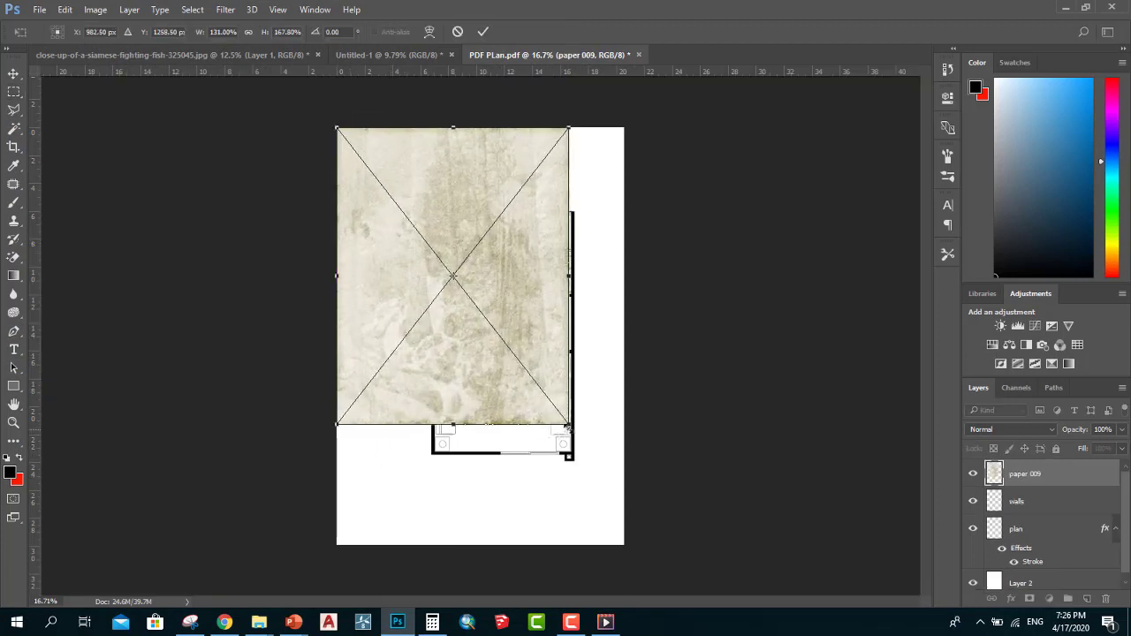
drag(567, 427, 624, 545)
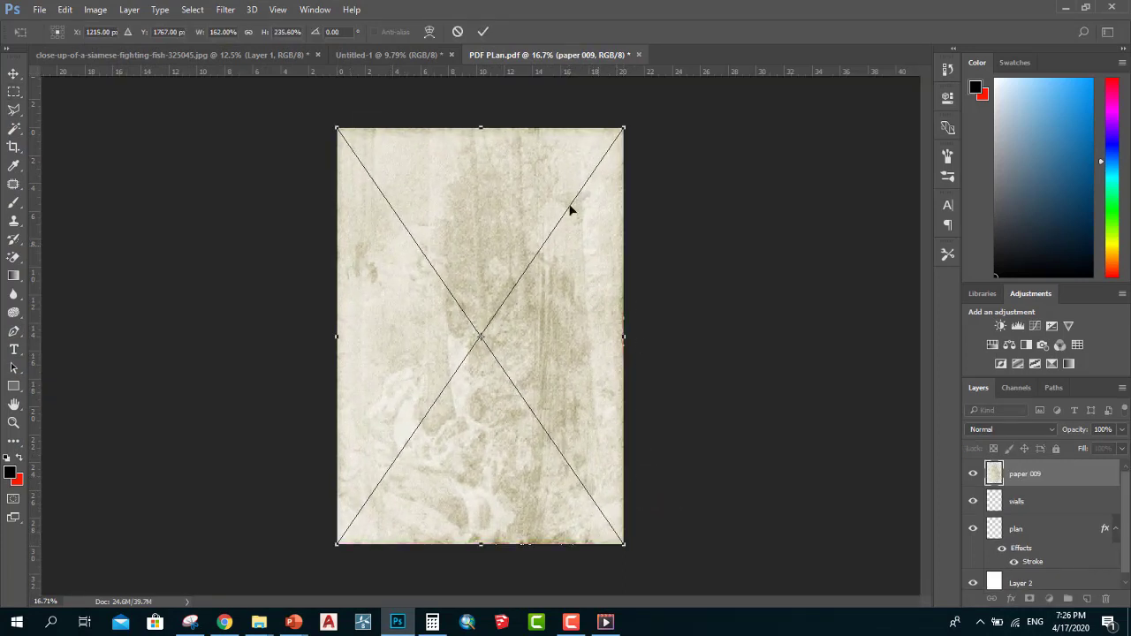
click(483, 31)
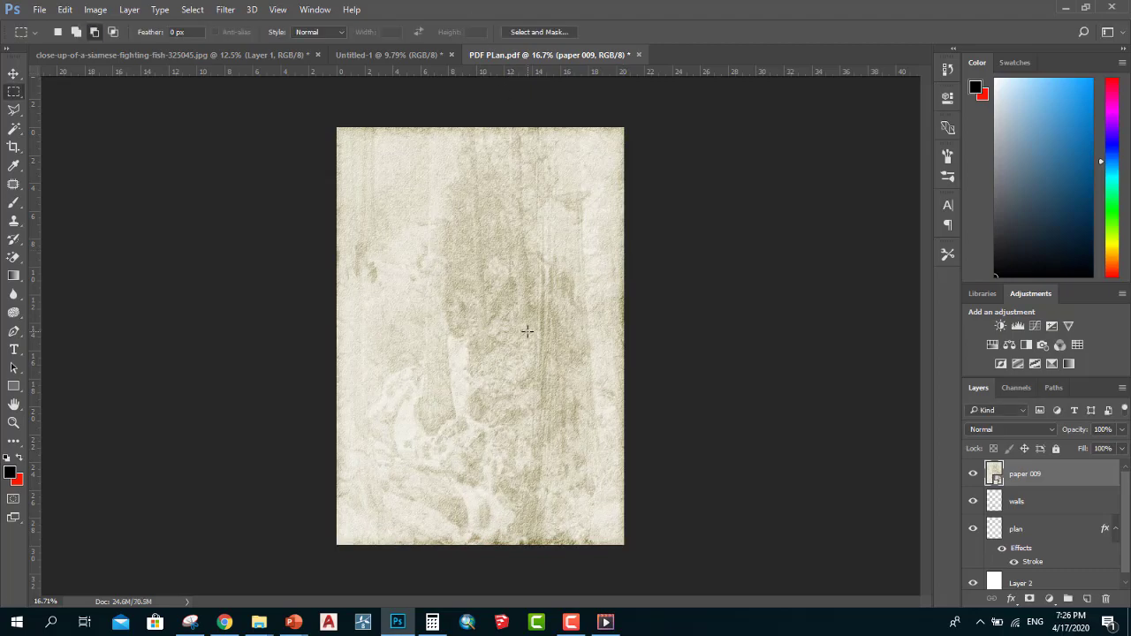
scroll(527, 331, up, 1)
scroll(527, 331, up, 1)
scroll(527, 332, up, 1)
scroll(521, 314, up, 1)
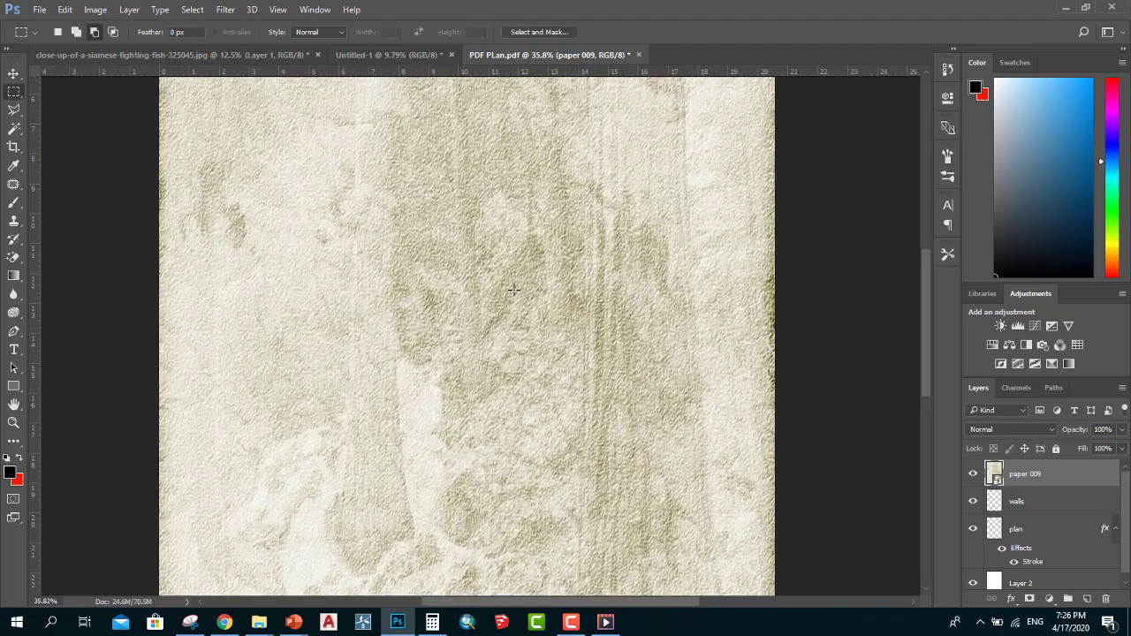
scroll(513, 289, up, 1)
scroll(545, 353, down, 1)
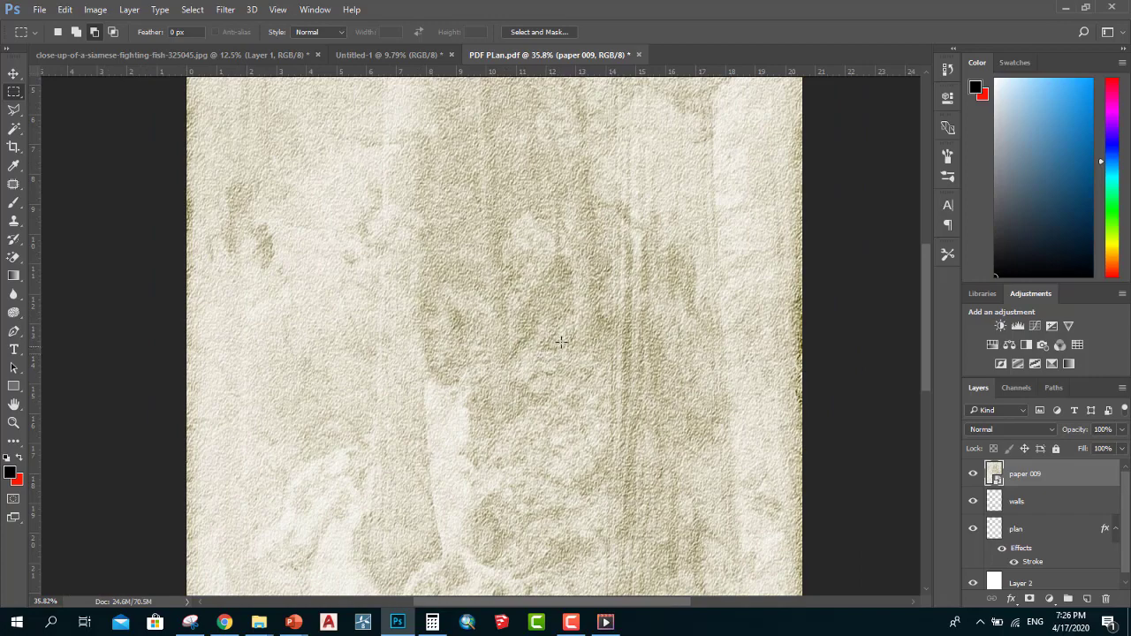
scroll(557, 336, down, 2)
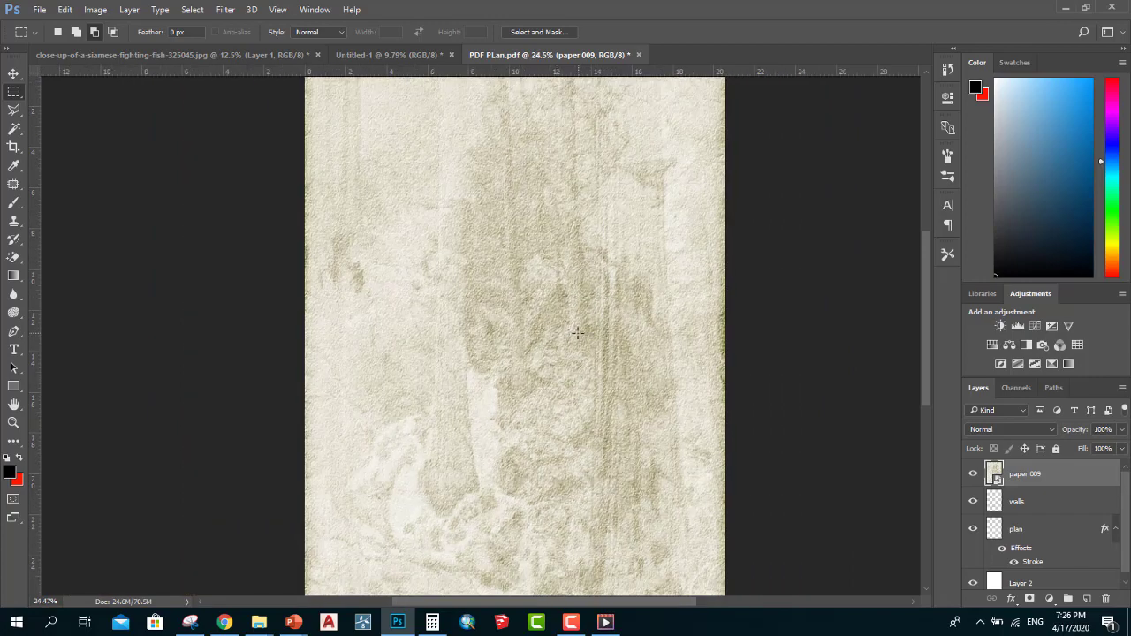
scroll(576, 332, down, 1)
scroll(449, 361, down, 1)
scroll(511, 300, up, 1)
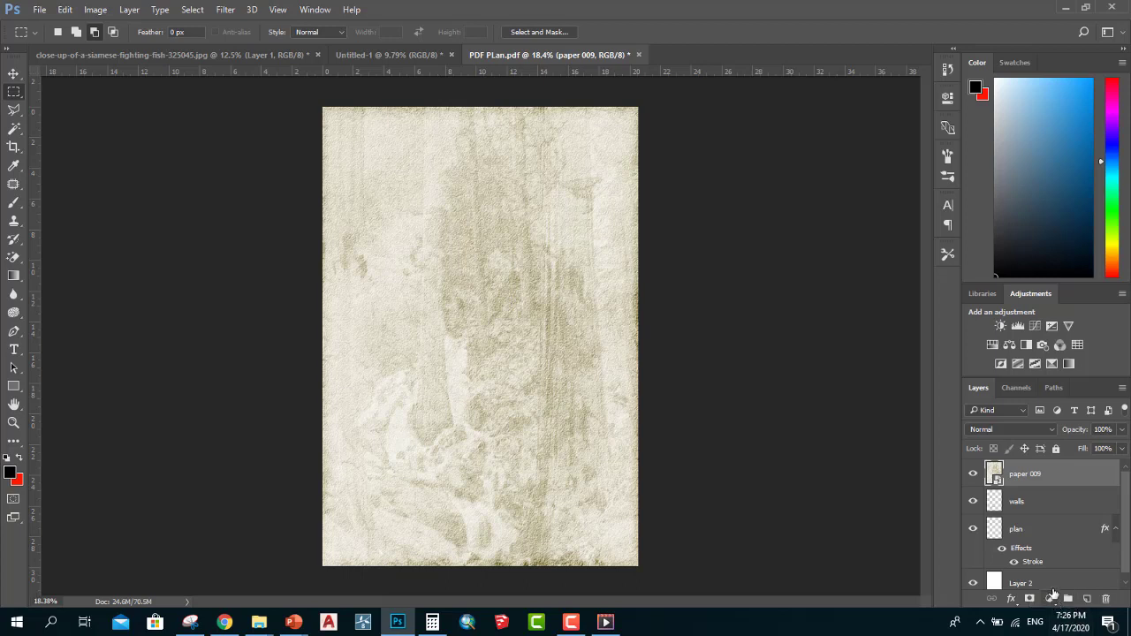
Add a Black & White adjustment layer above the paper texture.
click(1050, 598)
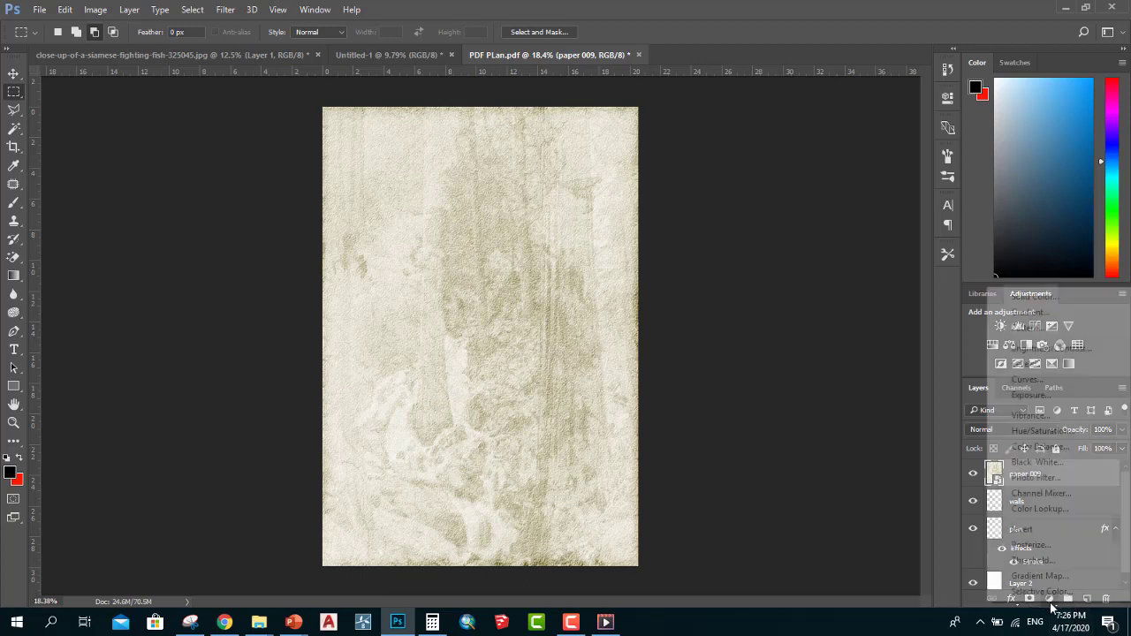
click(1053, 464)
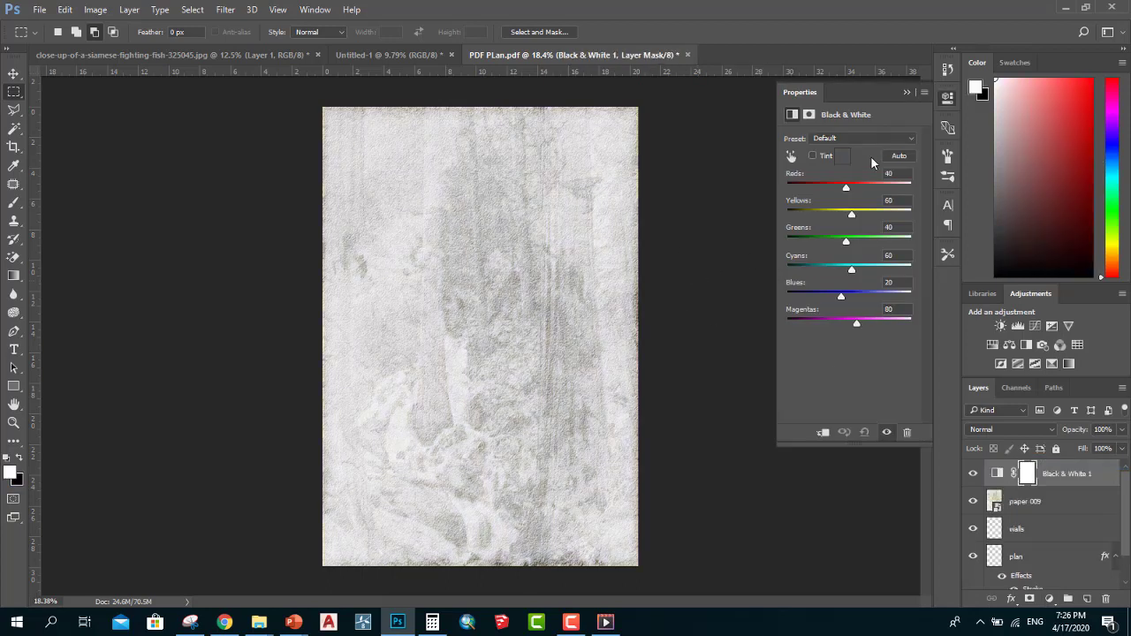
click(904, 93)
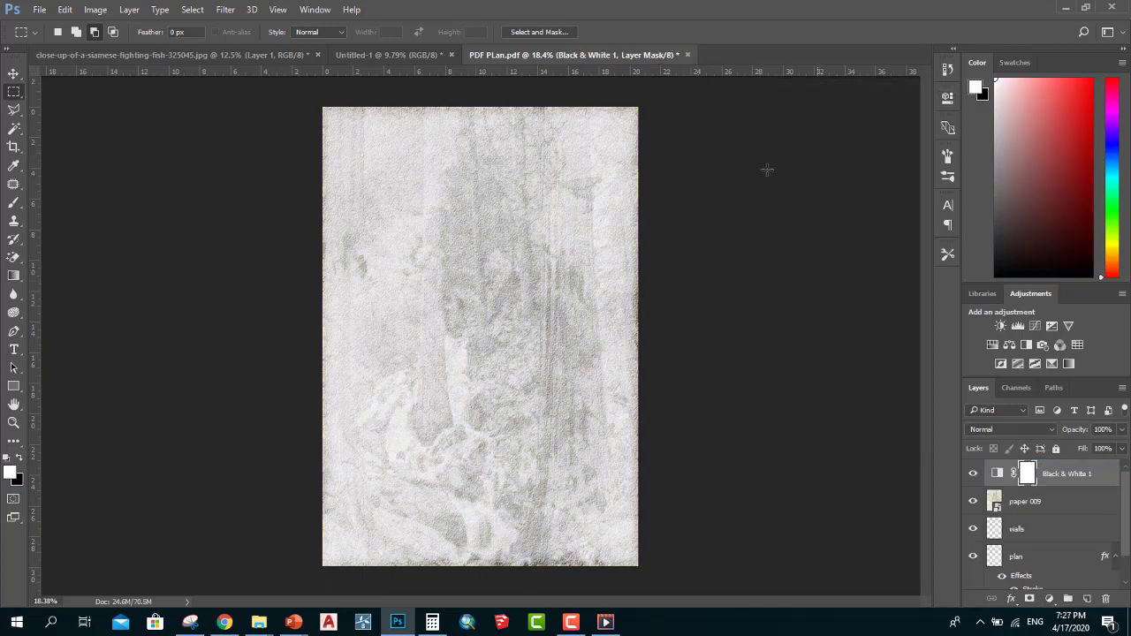
Clip the Black & White adjustment to paper 009 and zoom out to the whole page.
double_click(998, 477)
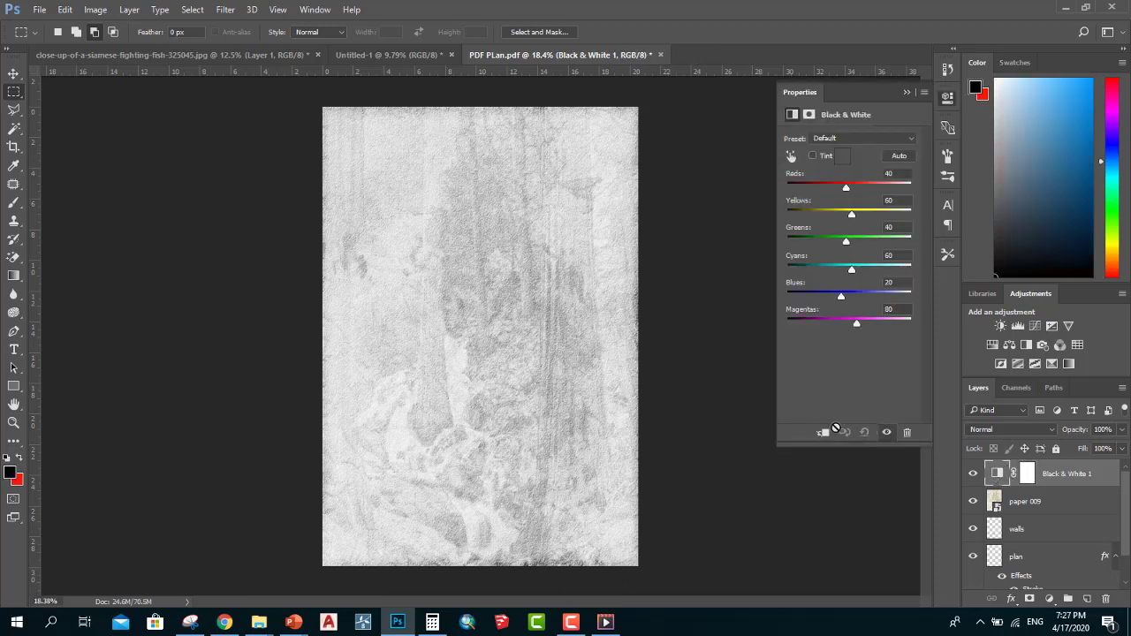
scroll(560, 345, down, 3)
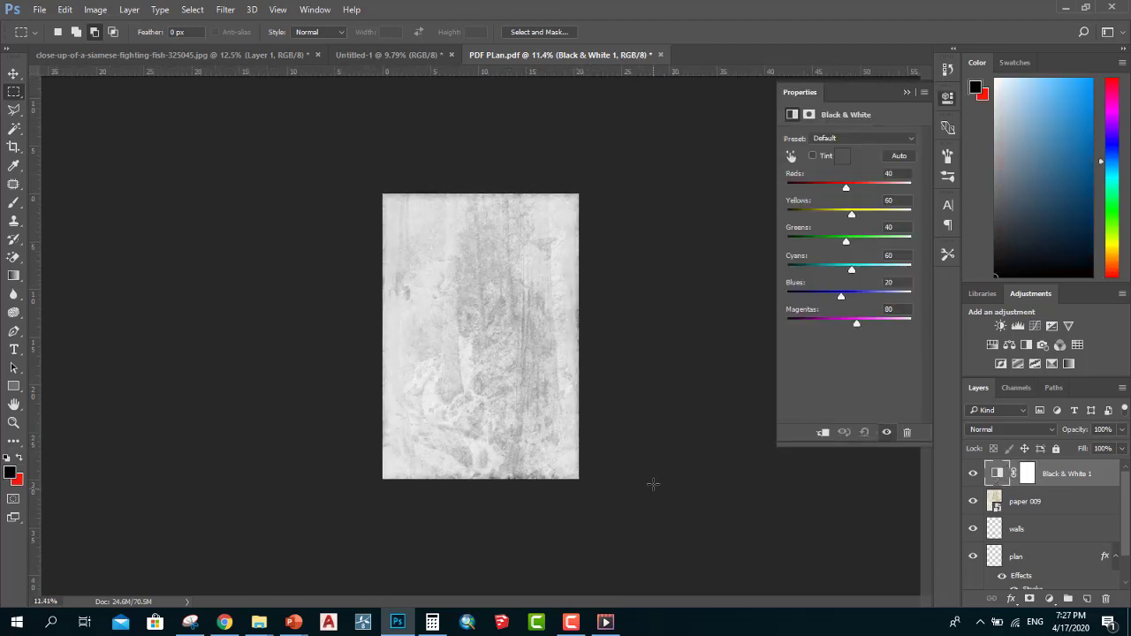
scroll(653, 484, up, 3)
scroll(531, 347, down, 1)
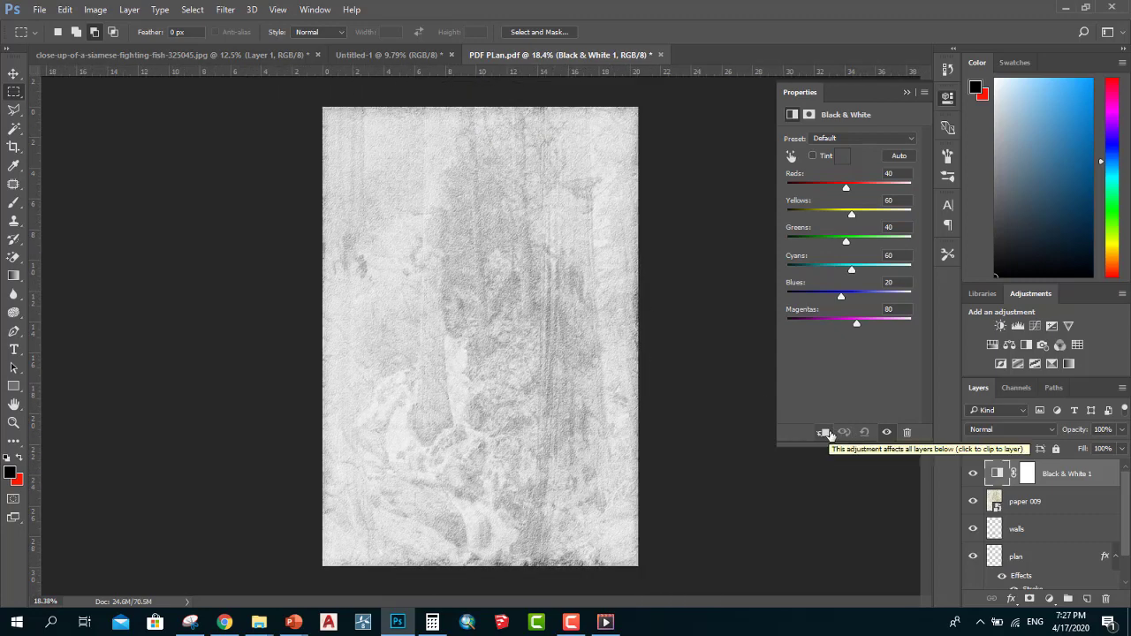
click(824, 433)
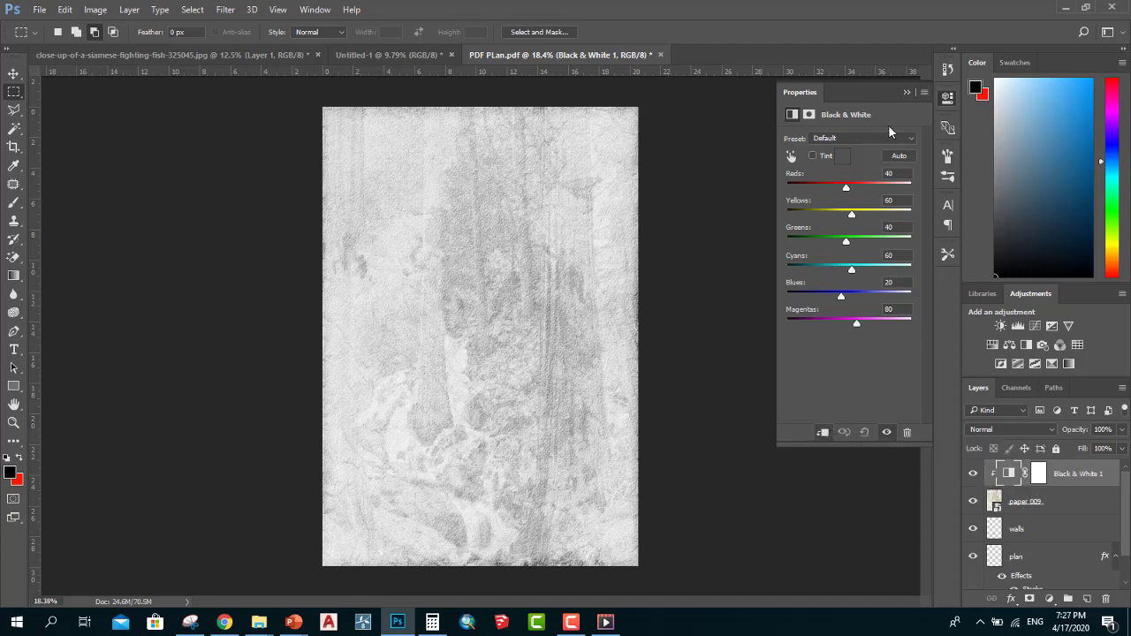
click(910, 92)
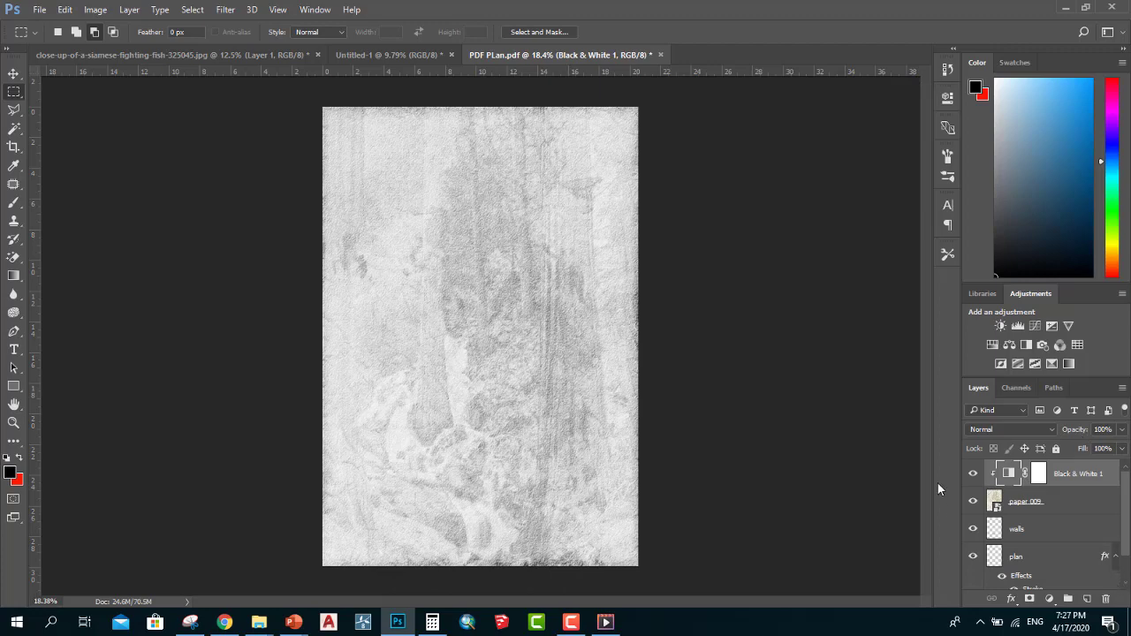
key(ctrl+minus)
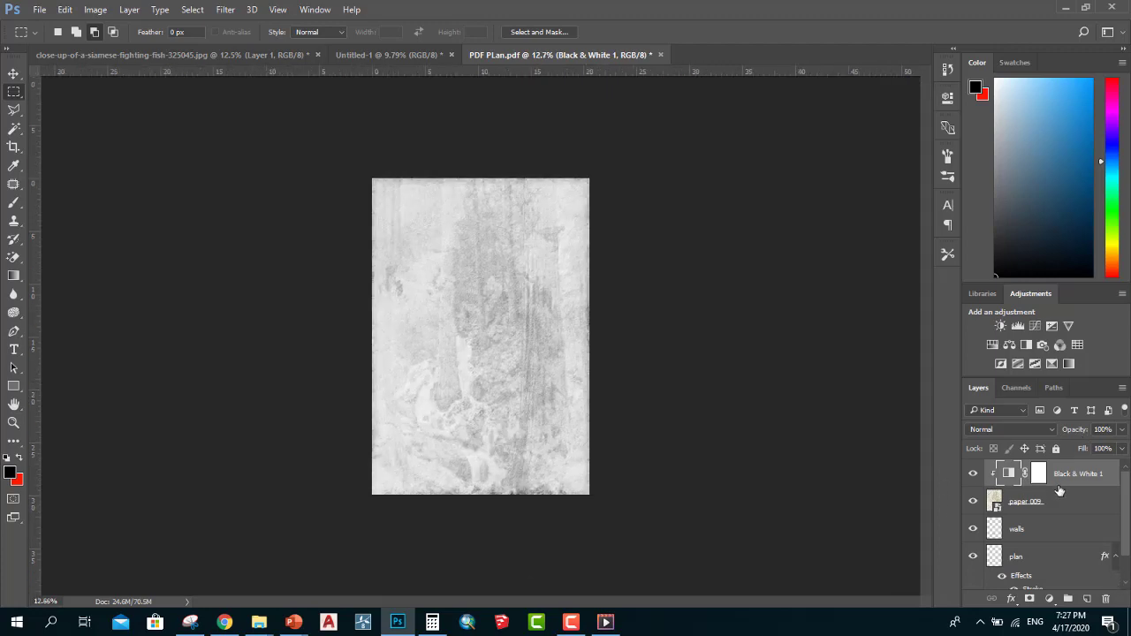
scroll(896, 429, down, 2)
scroll(421, 295, up, 1)
scroll(474, 263, up, 3)
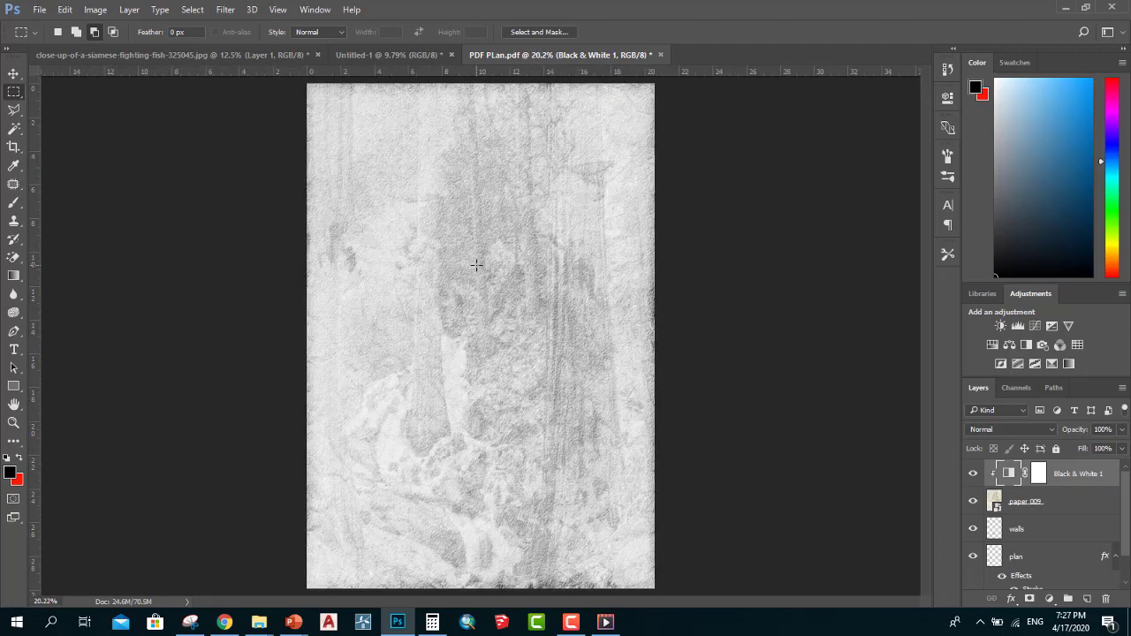
scroll(475, 264, up, 2)
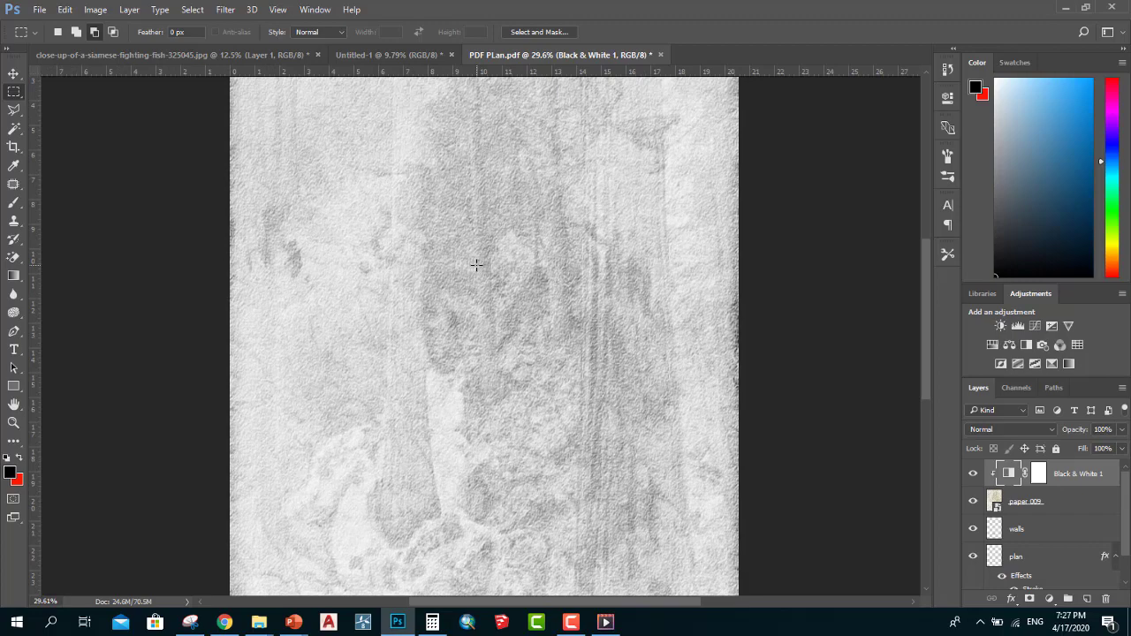
scroll(475, 264, down, 1)
Try moving paper 009 beneath the floor plan layers, then undo the move.
click(1046, 501)
scroll(1043, 494, down, 1)
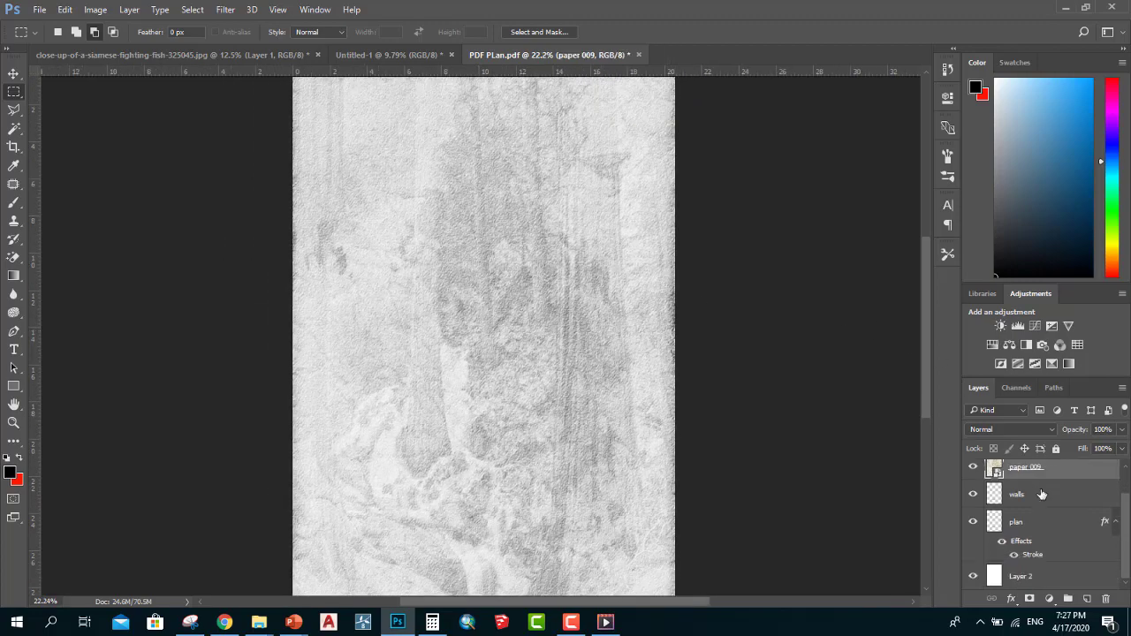
drag(1050, 475, 1050, 572)
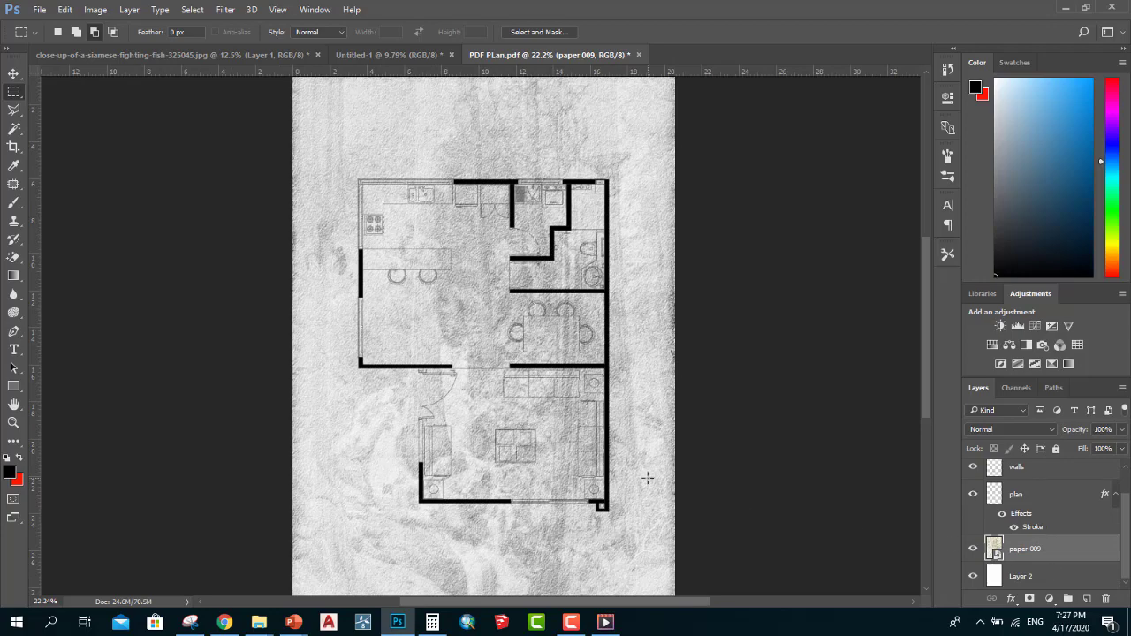
scroll(628, 459, down, 1)
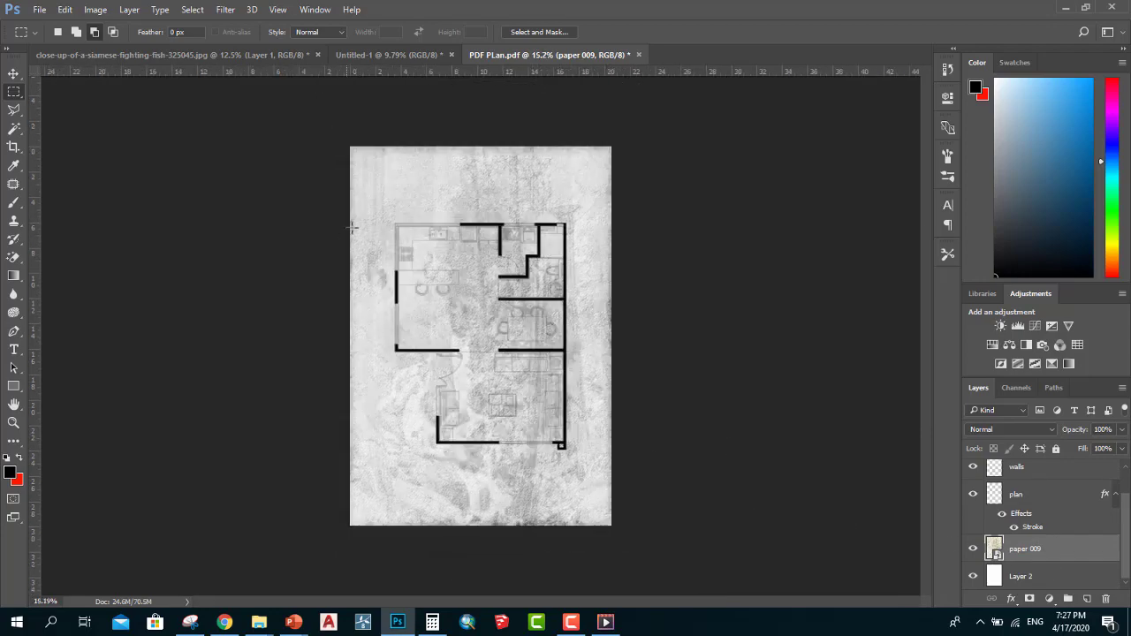
scroll(380, 212, up, 1)
scroll(380, 205, up, 2)
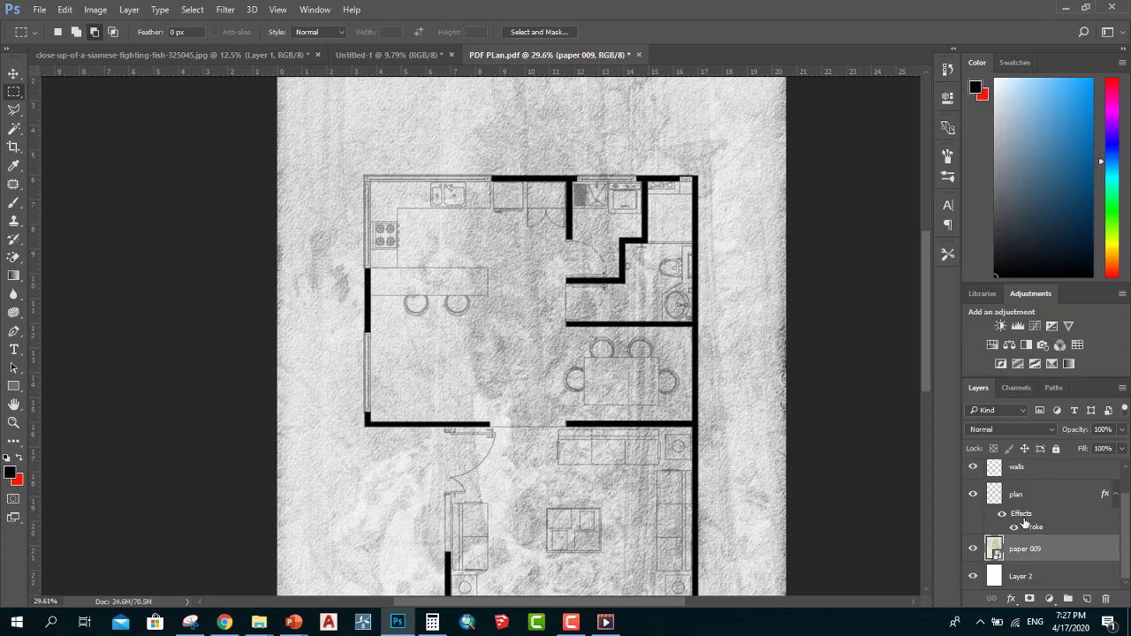
scroll(1024, 523, up, 1)
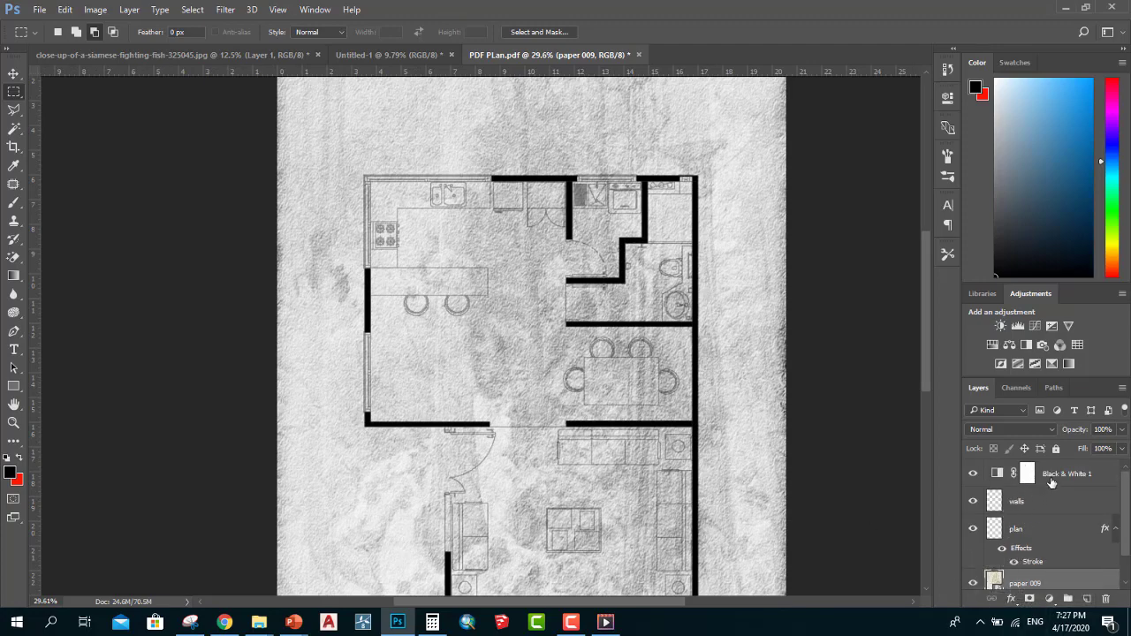
click(1050, 477)
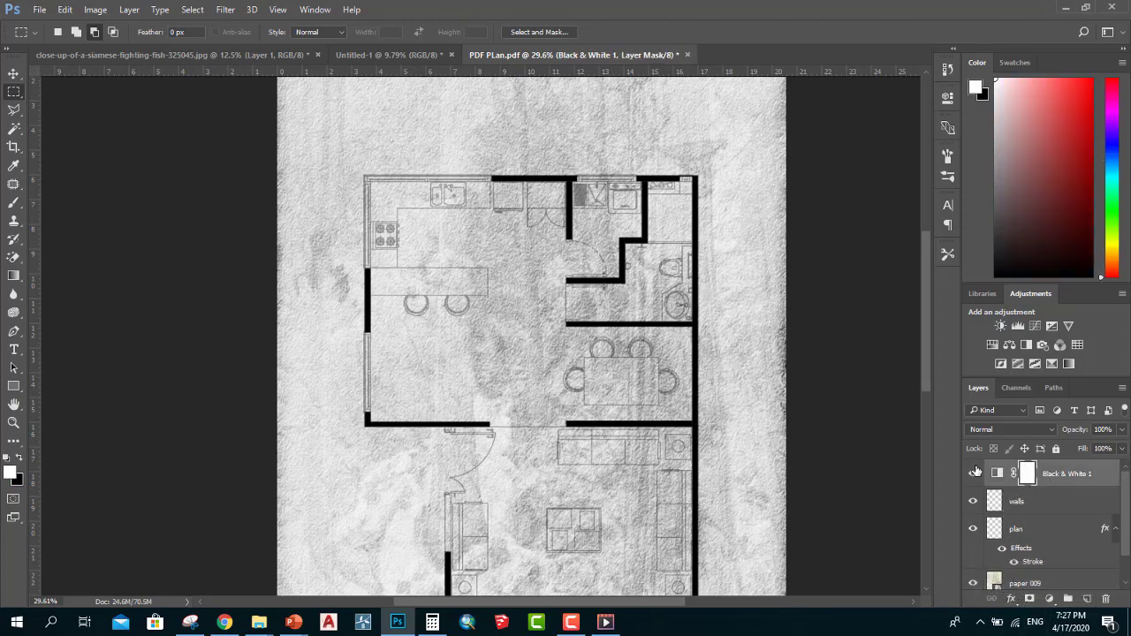
key(ctrl+z)
Move Black & White 1 below Layer 2, then put the white Layer 2 at the bottom.
drag(1065, 475, 1052, 564)
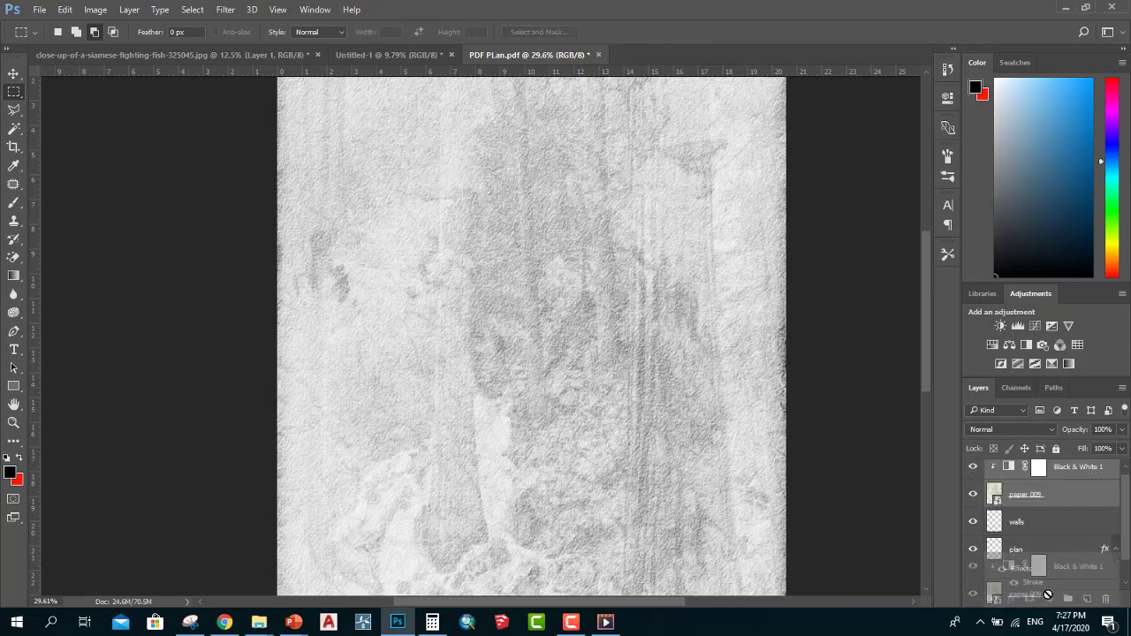
drag(1052, 563, 1066, 589)
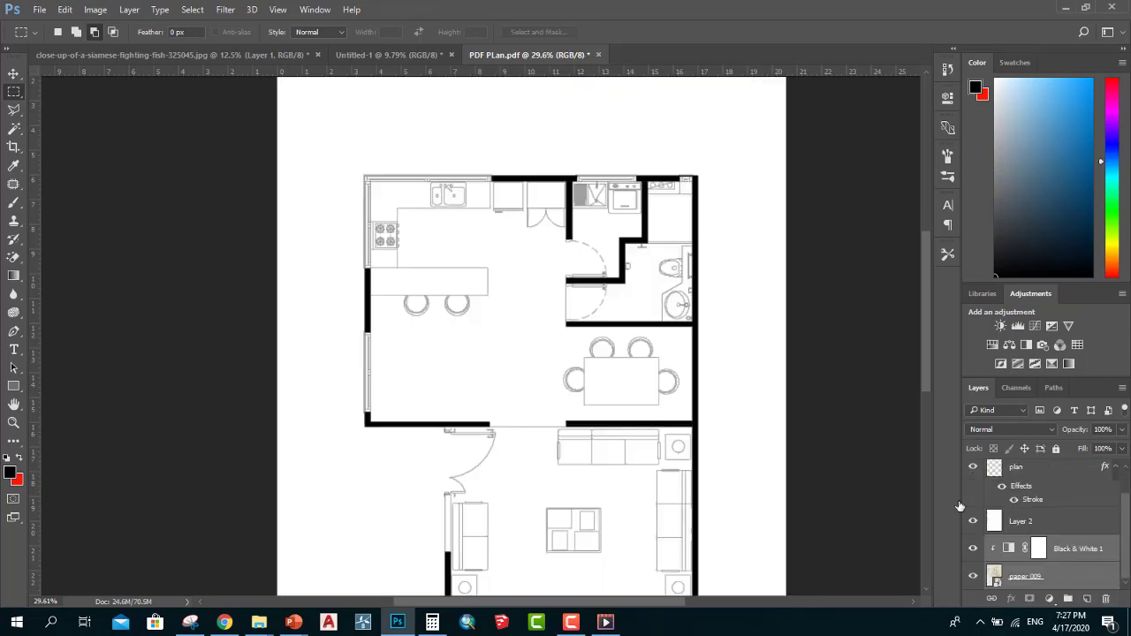
scroll(882, 477, down, 1)
click(1023, 521)
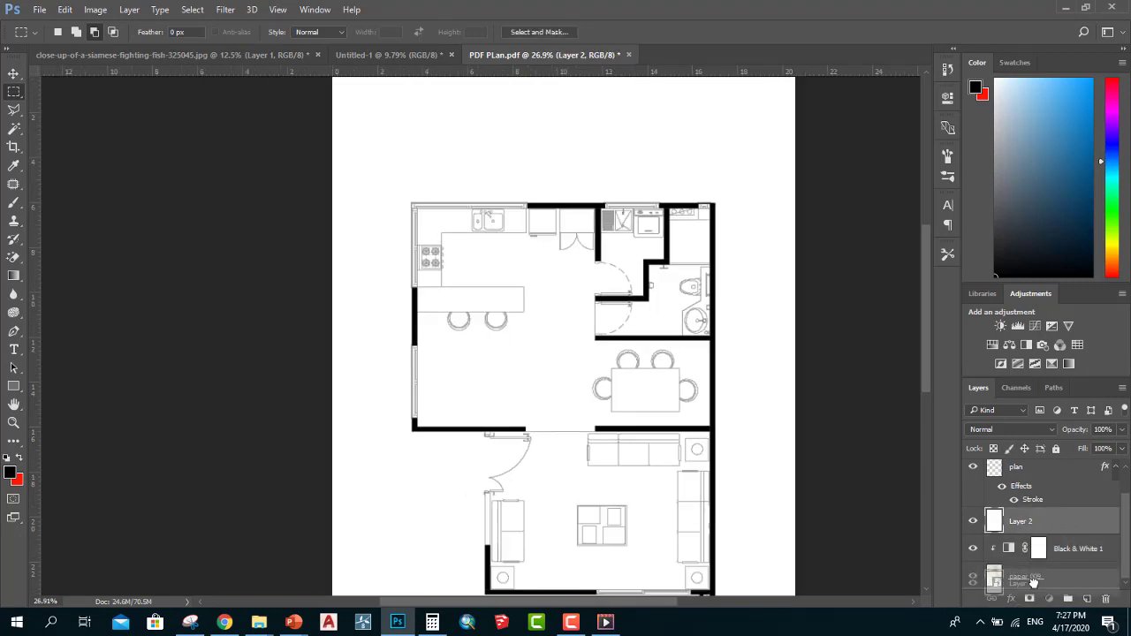
drag(1023, 522, 1033, 586)
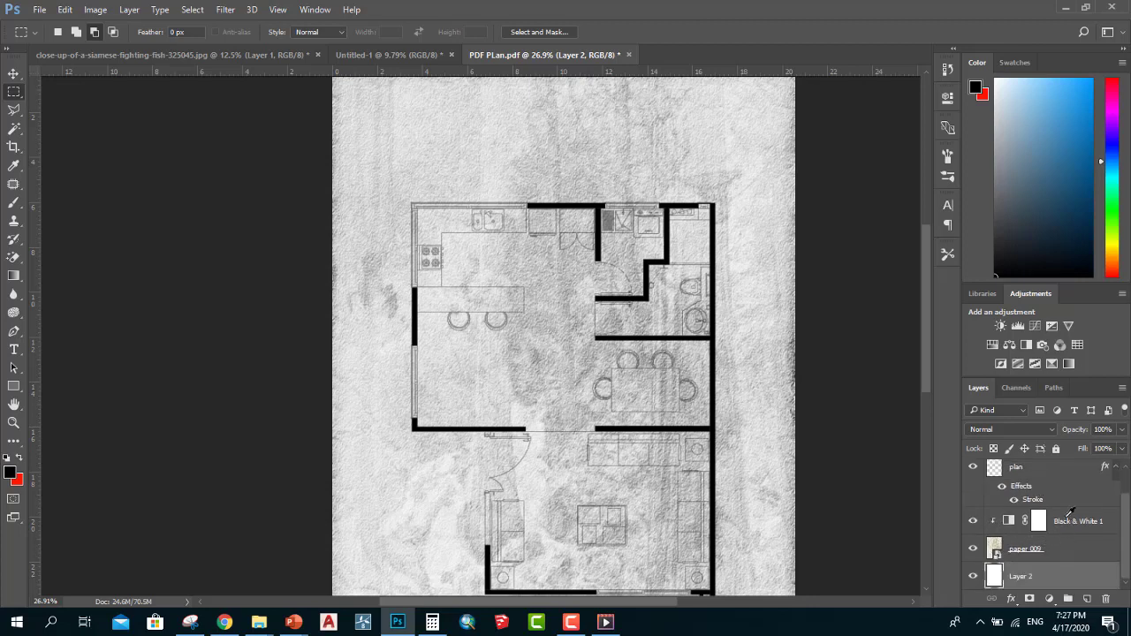
Group Black & White 1 and paper 009 into a new group.
click(1068, 518)
click(1051, 548)
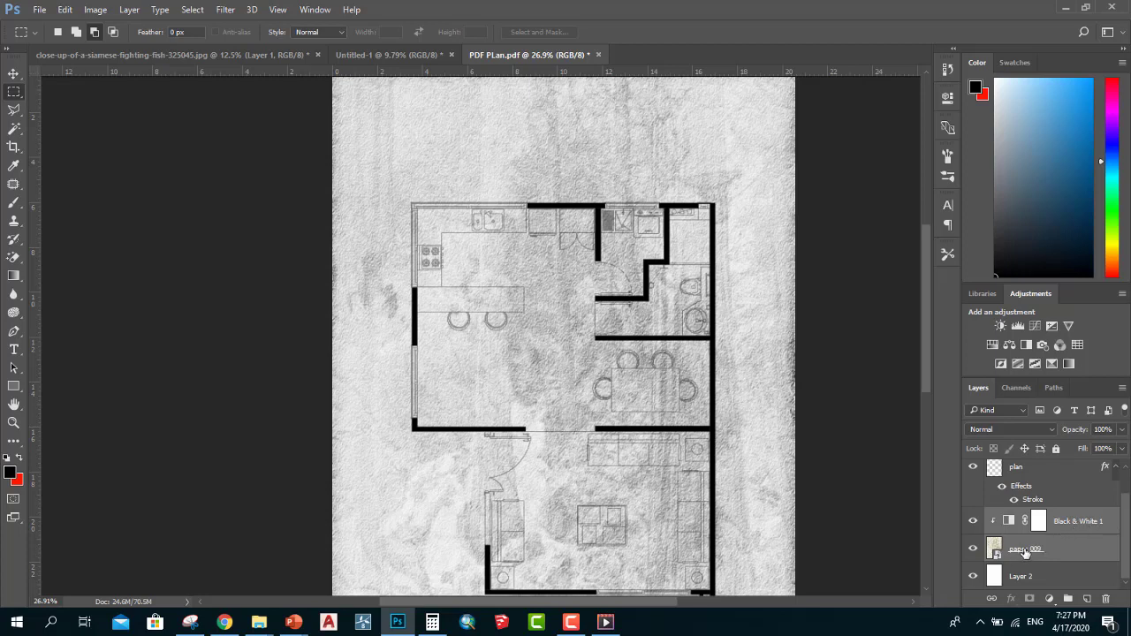
drag(1025, 552, 1068, 599)
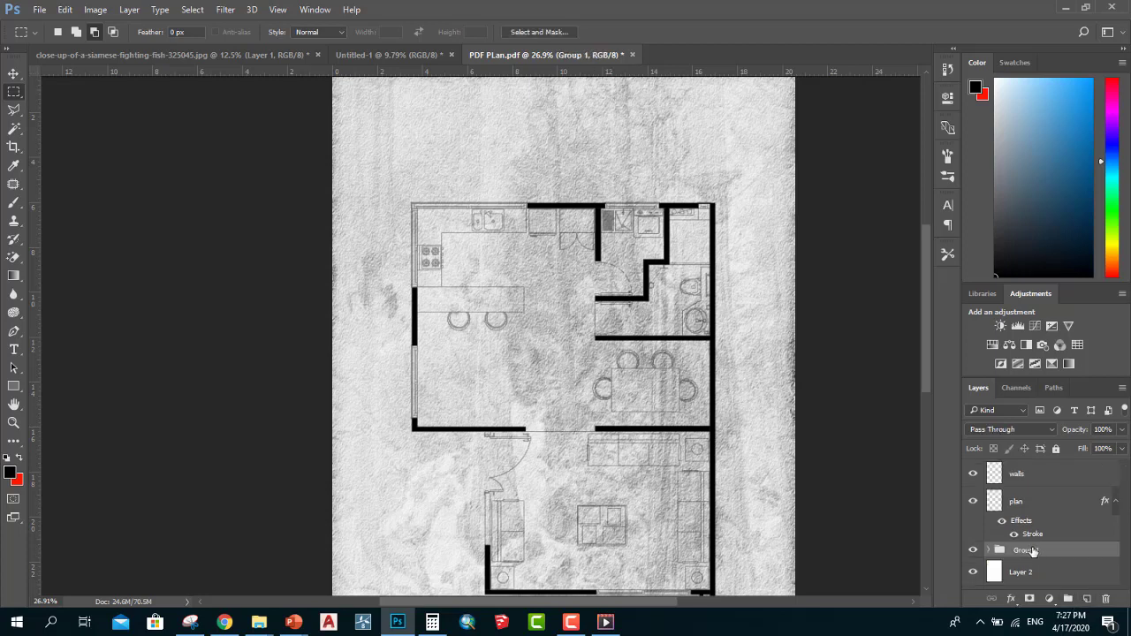
Rename Group 1 to background.
double_click(1025, 550)
text(background)
key(Return)
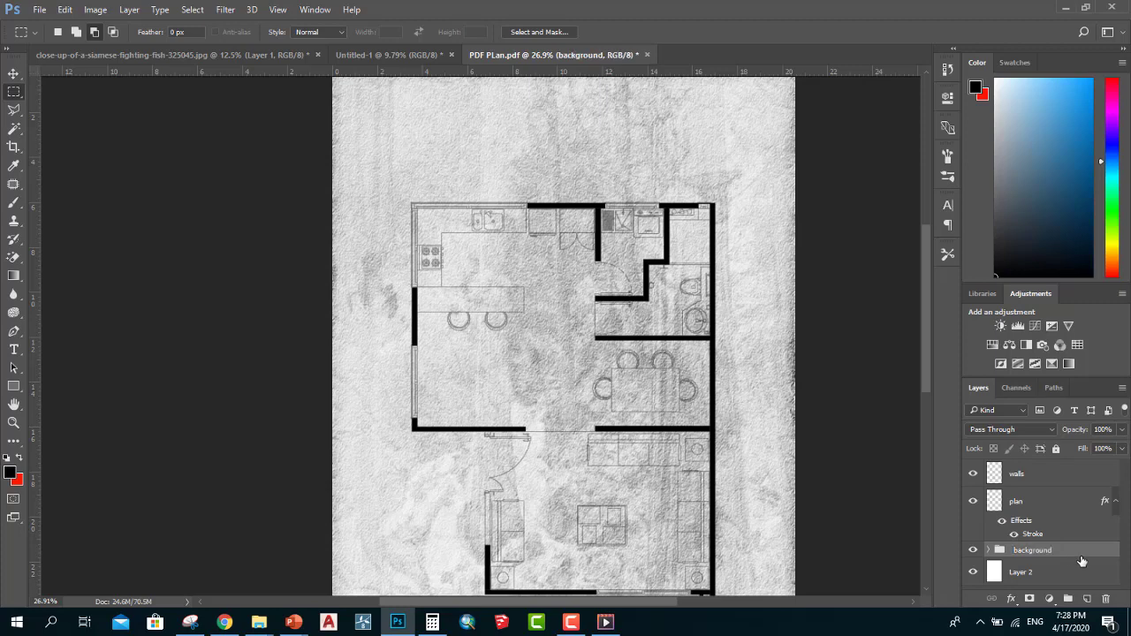
Lower the background group's opacity to 43%.
drag(1079, 433, 1039, 448)
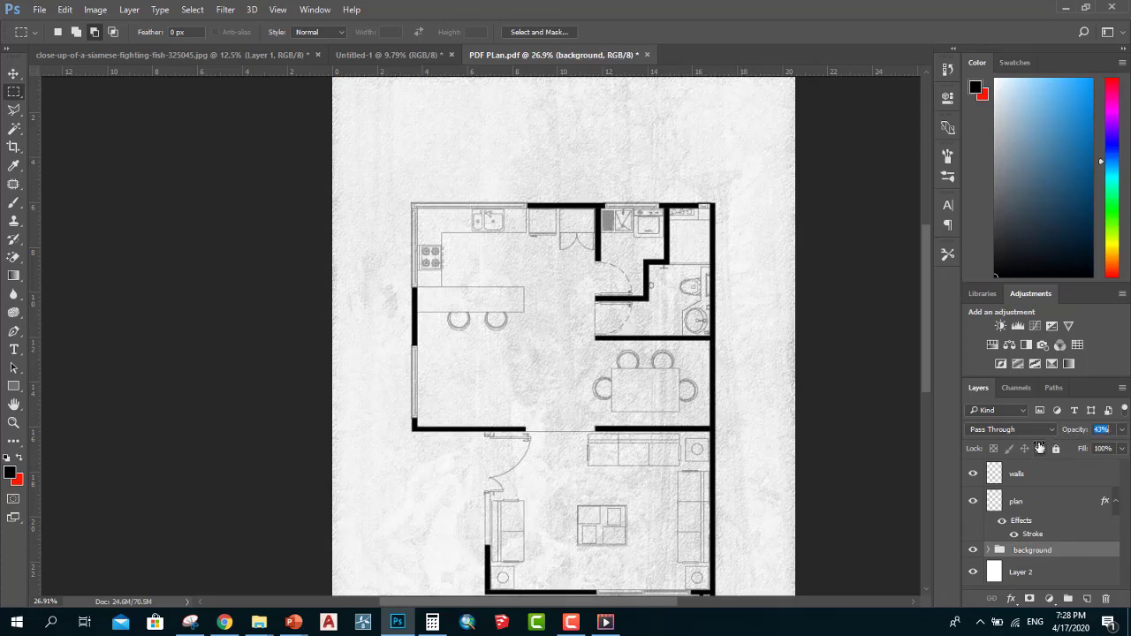
scroll(657, 379, down, 3)
scroll(356, 395, up, 2)
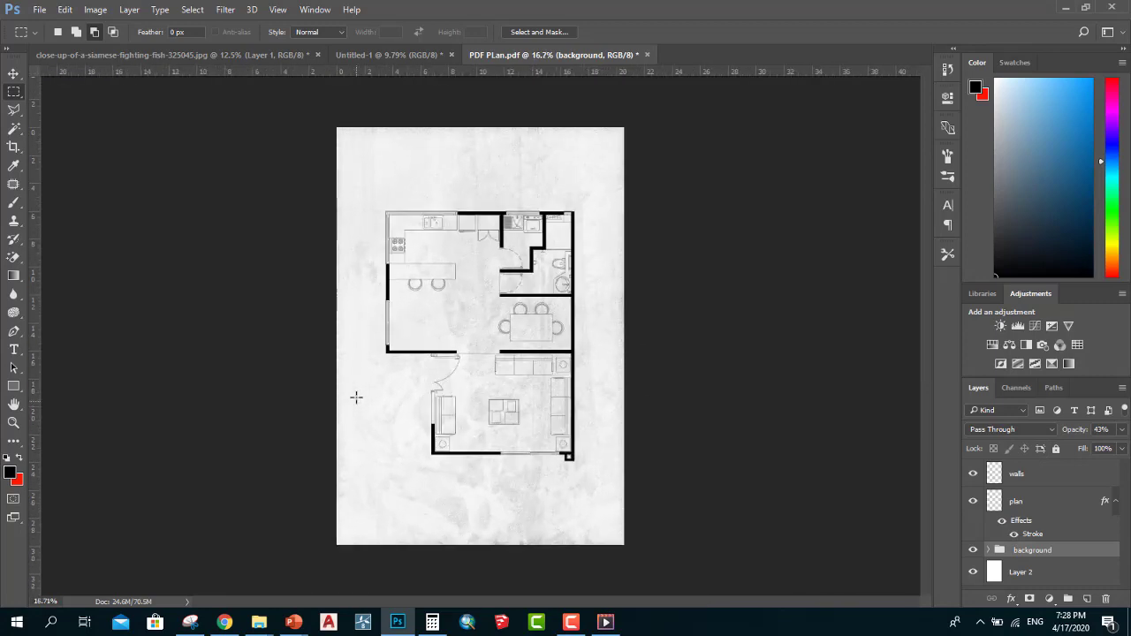
scroll(358, 385, up, 1)
scroll(283, 350, up, 1)
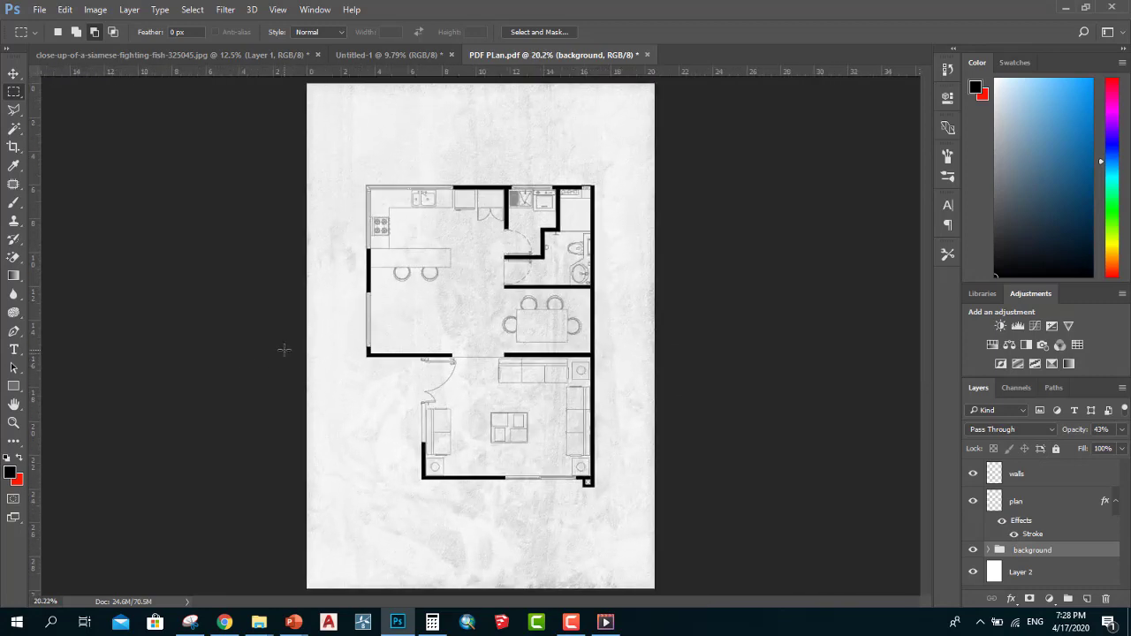
scroll(580, 214, down, 1)
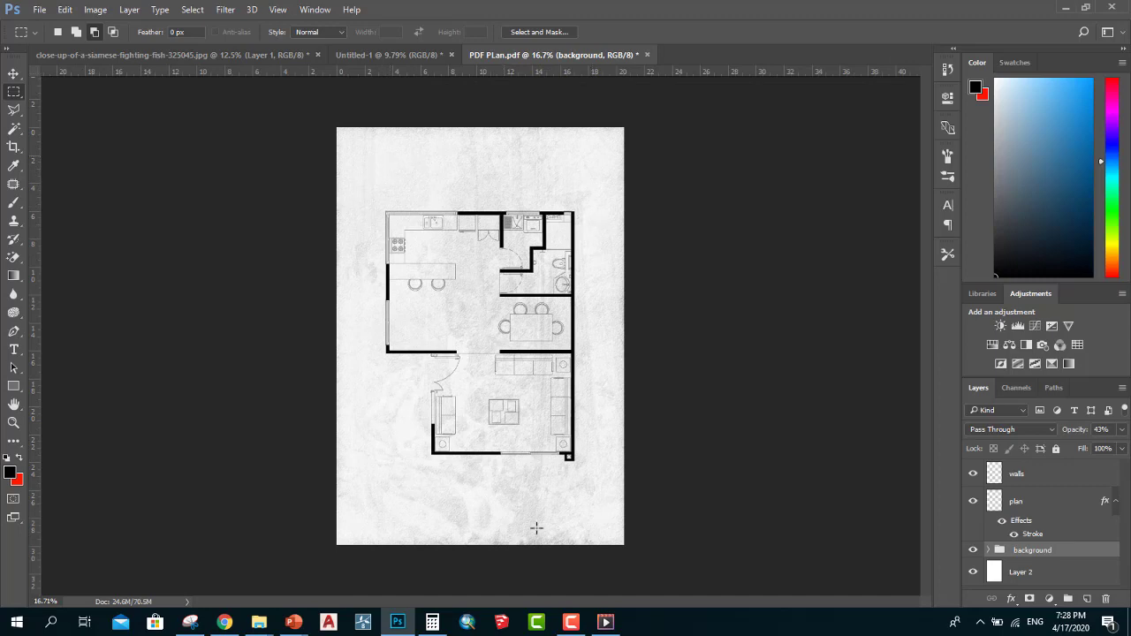
scroll(556, 448, down, 1)
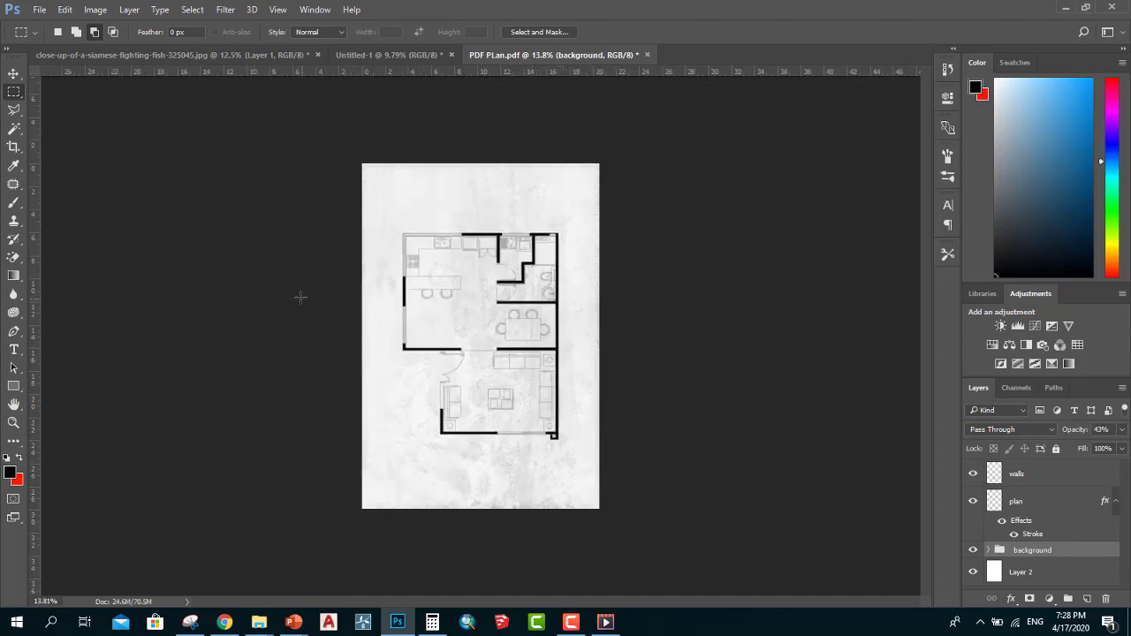
scroll(296, 292, up, 1)
scroll(285, 260, up, 1)
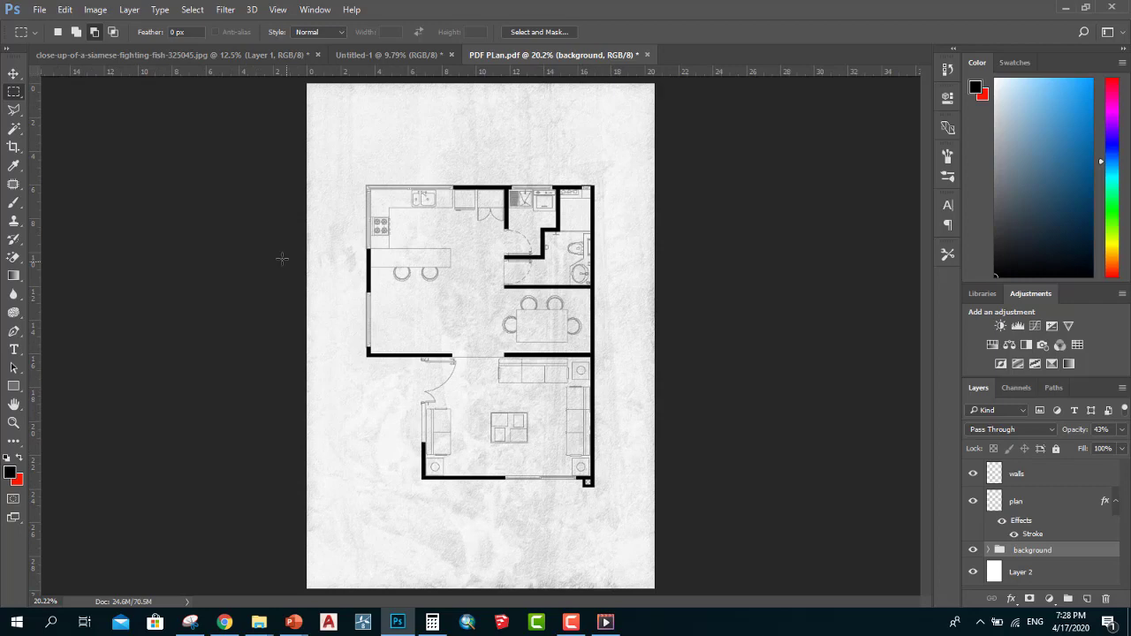
Select the plan layer and Magic Wand the white page area around the floor plan.
click(11, 78)
scroll(623, 382, down, 1)
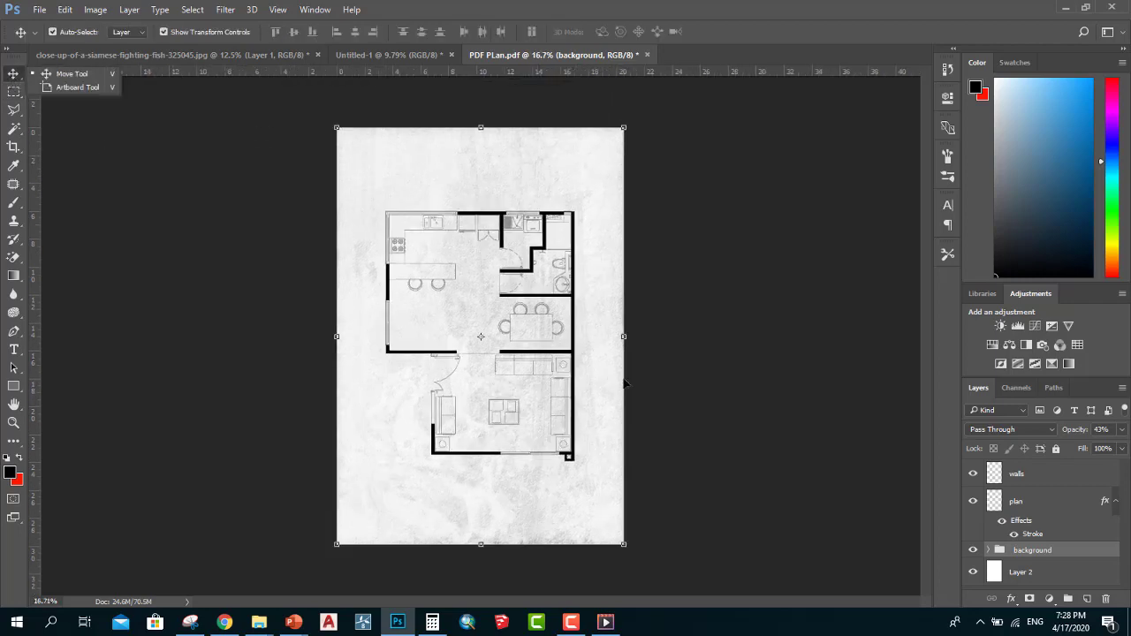
click(1060, 498)
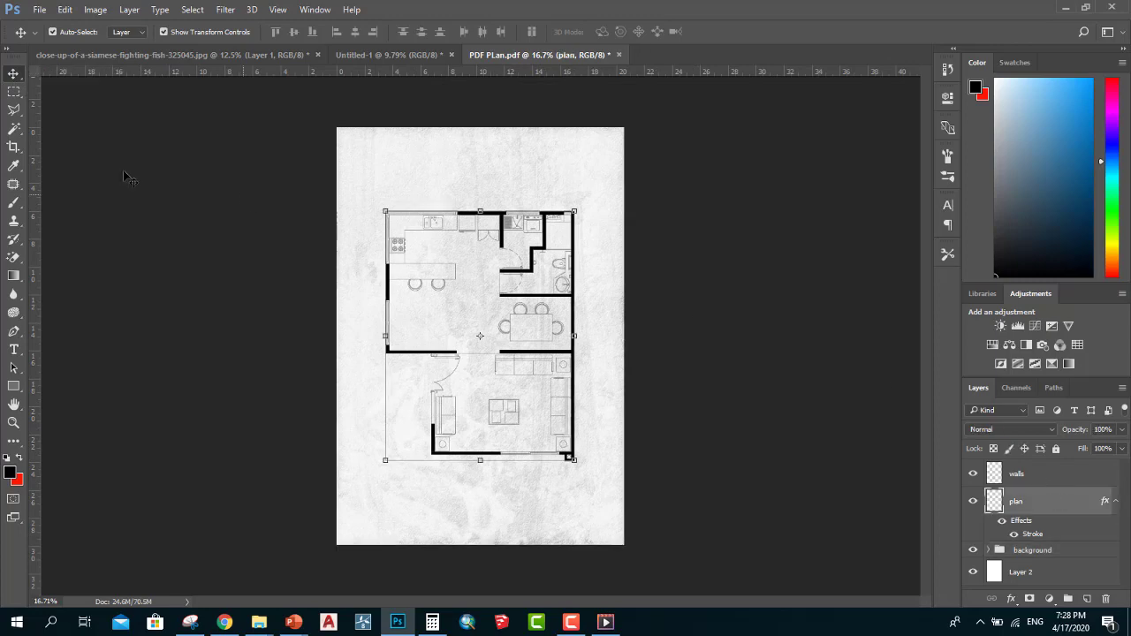
click(12, 209)
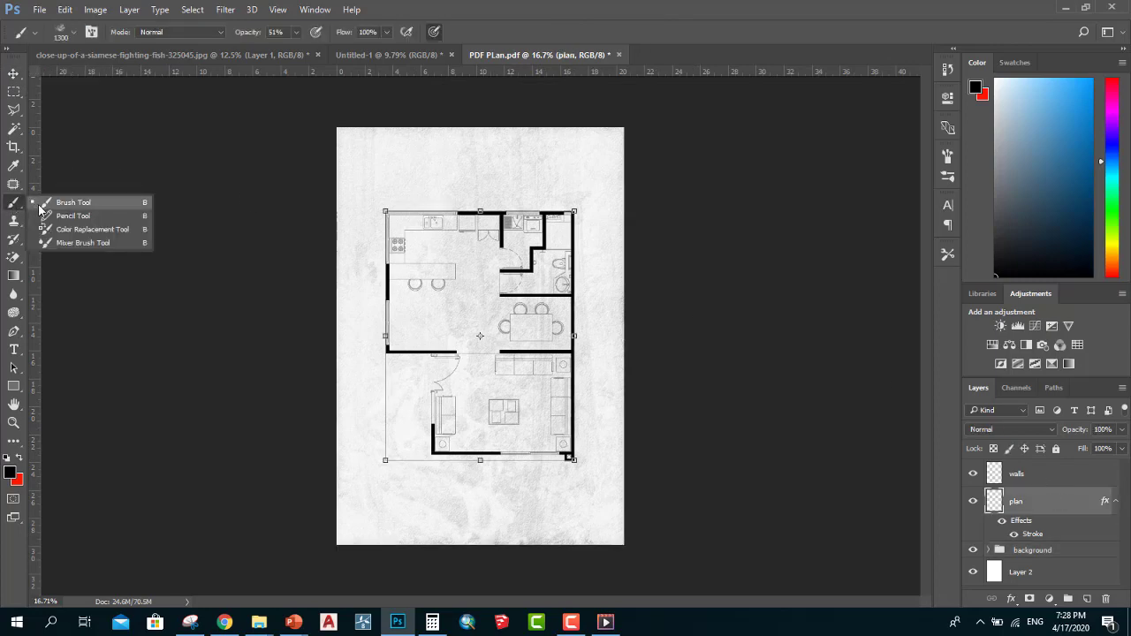
click(14, 129)
click(78, 142)
click(469, 175)
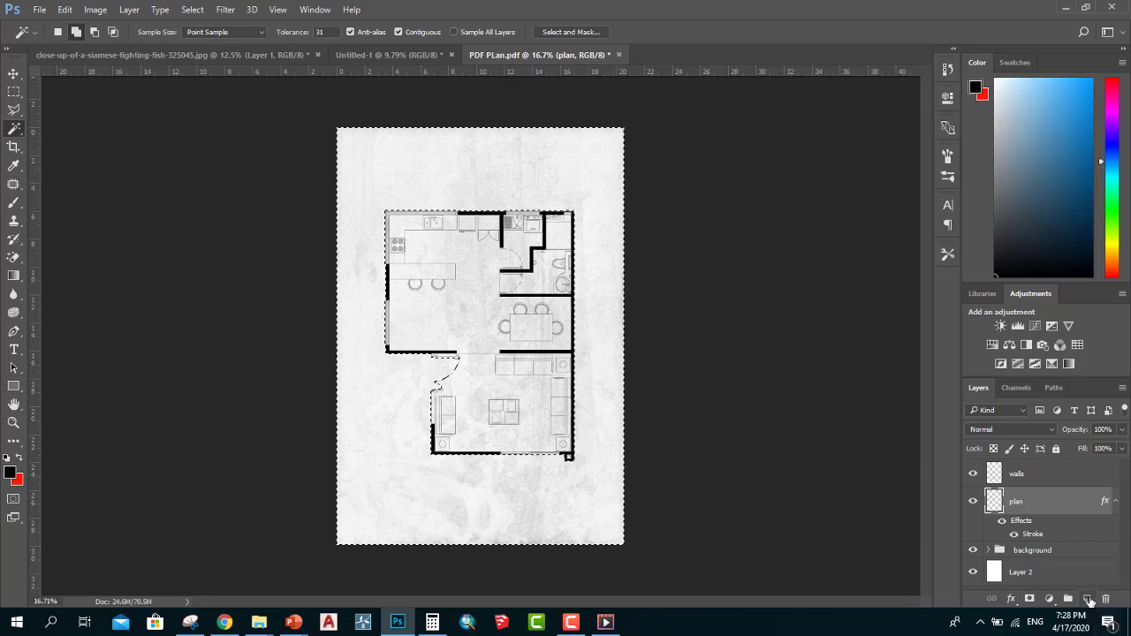
Add a new empty layer above the plan and choose light grey as the foreground colour.
click(1087, 599)
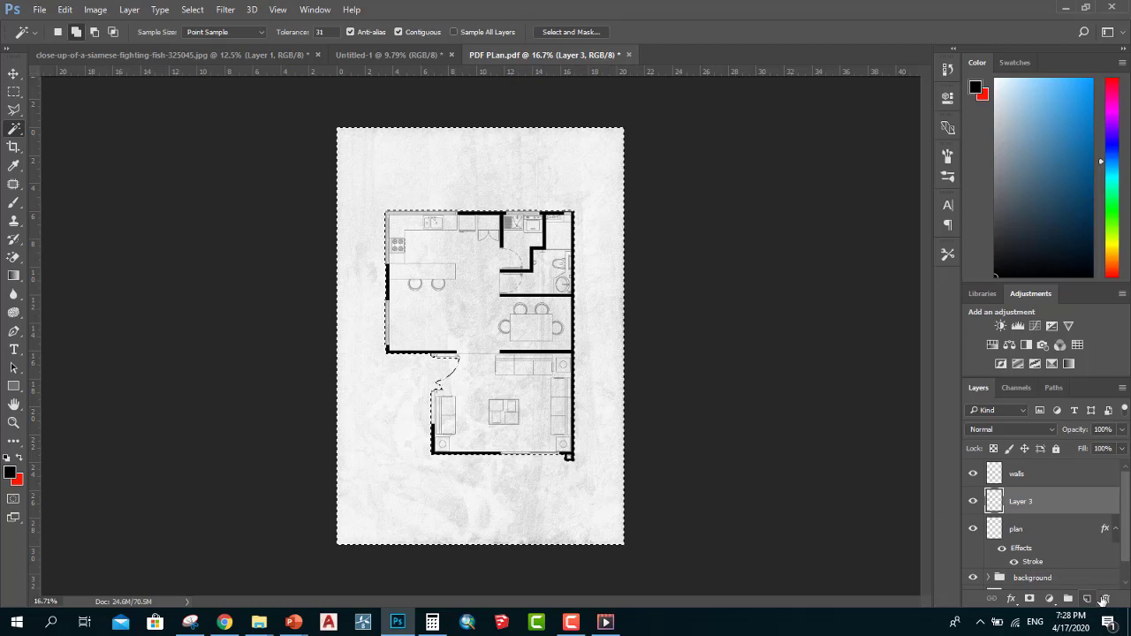
click(10, 474)
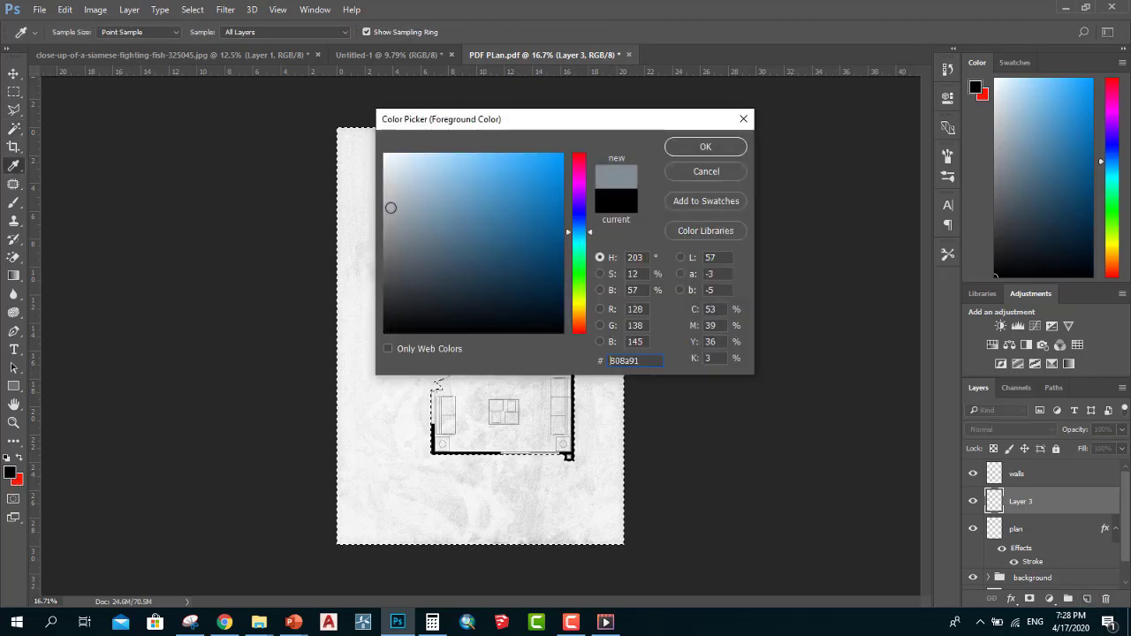
drag(391, 210, 384, 158)
click(678, 148)
Zoom in, try filling the selected outside area with light grey, then undo the fill.
key(w)
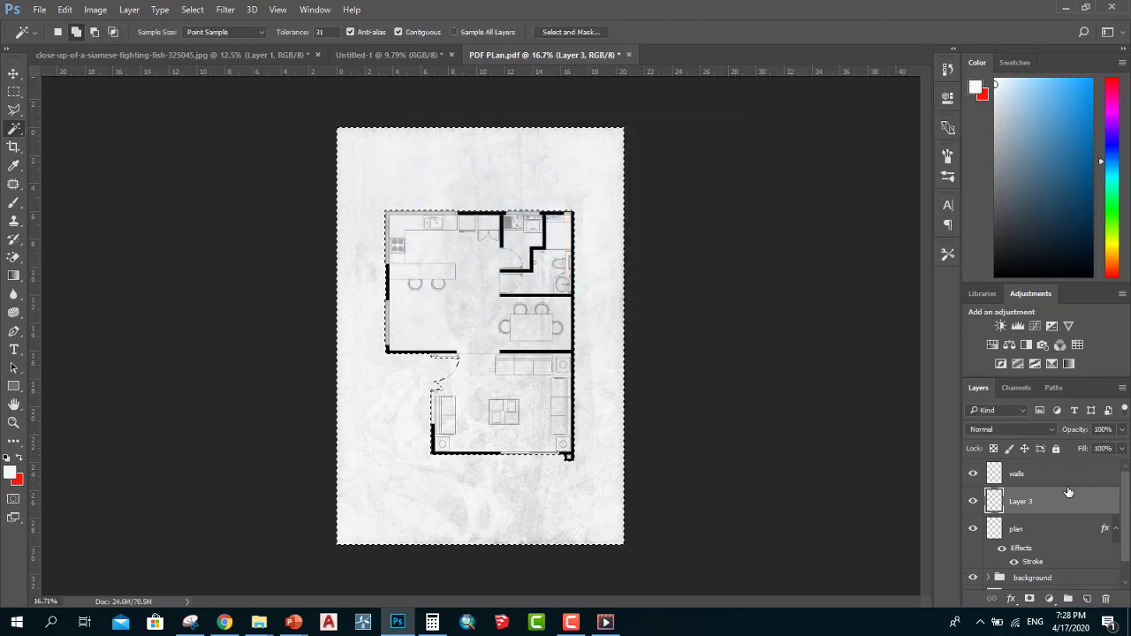
key(ctrl+plus)
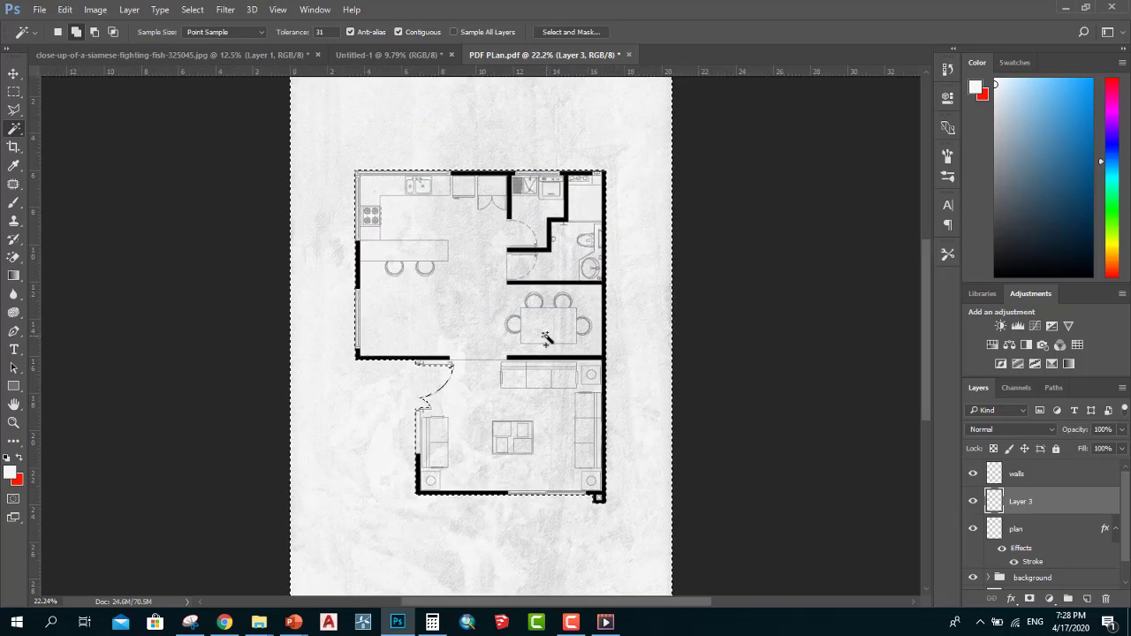
key(Delete)
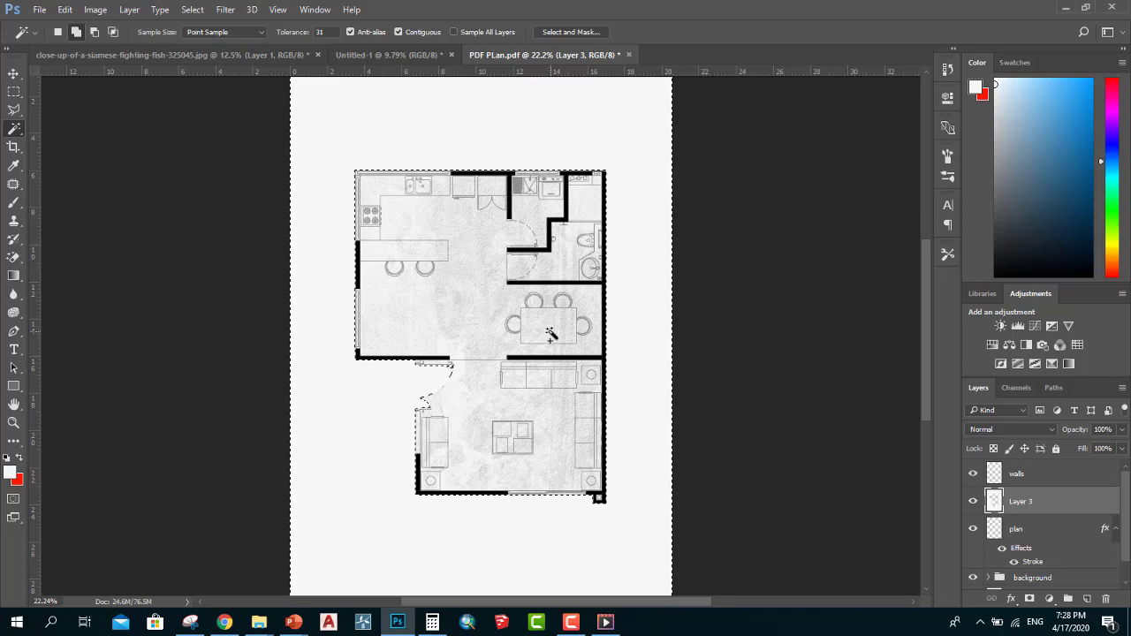
key(ctrl+z)
scroll(406, 188, down, 1)
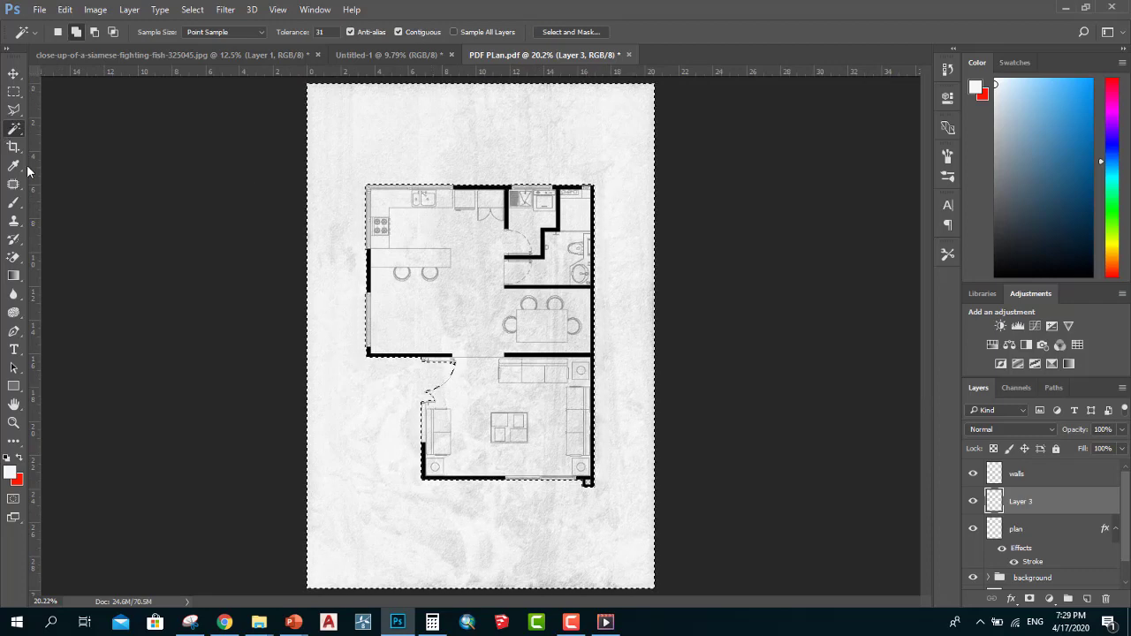
Pick the cloud-shaped custom brush and enlarge it to 1000.
click(13, 202)
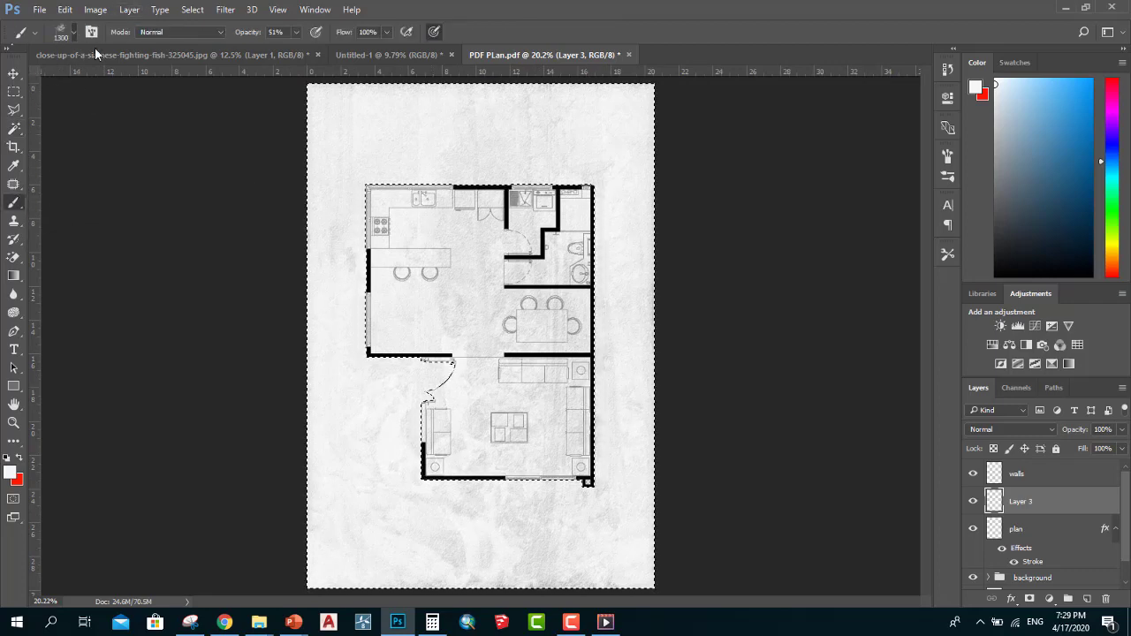
click(60, 31)
scroll(265, 265, down, 2)
double_click(270, 265)
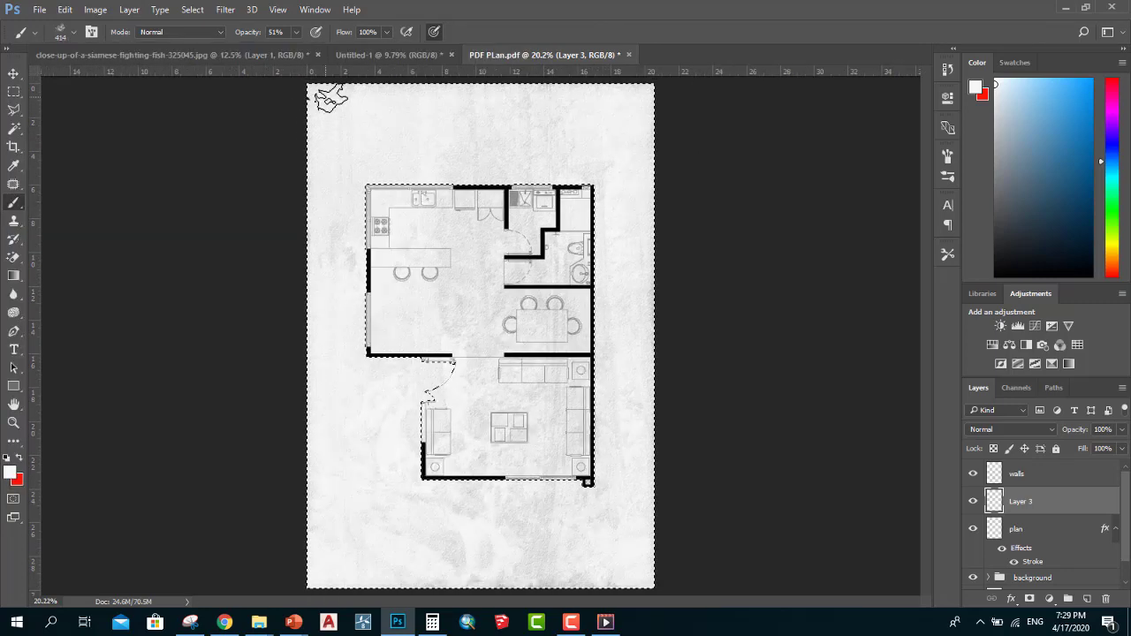
scroll(330, 99, down, 2)
key(bracketright)
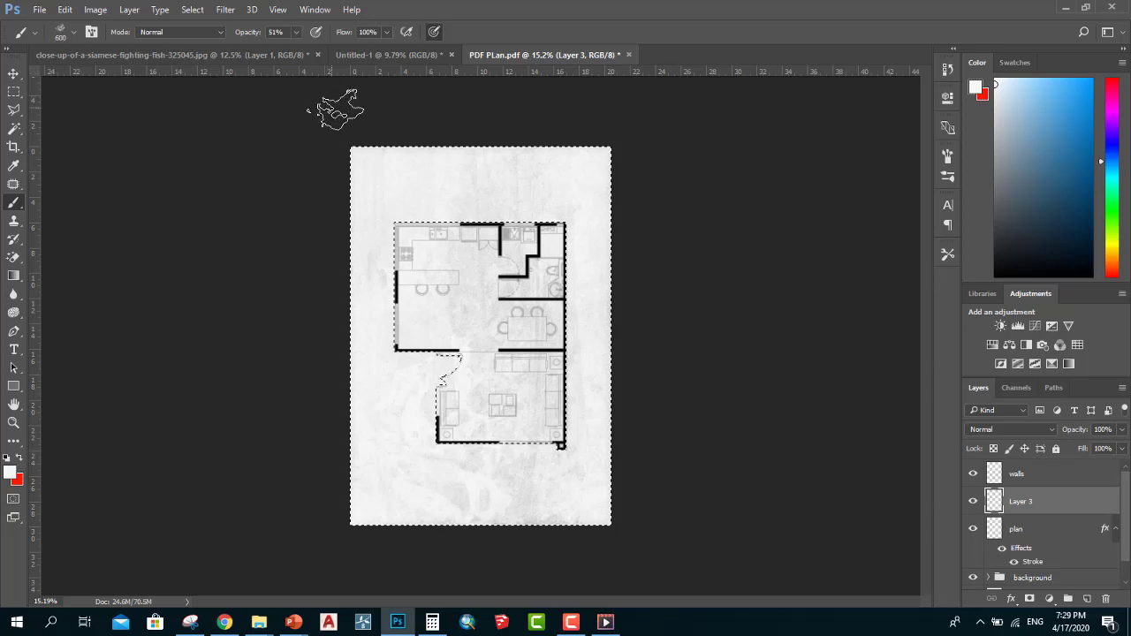
key(bracketright)
key(bracketright)
key(bracketright)
key(bracketright)
key(bracketright)
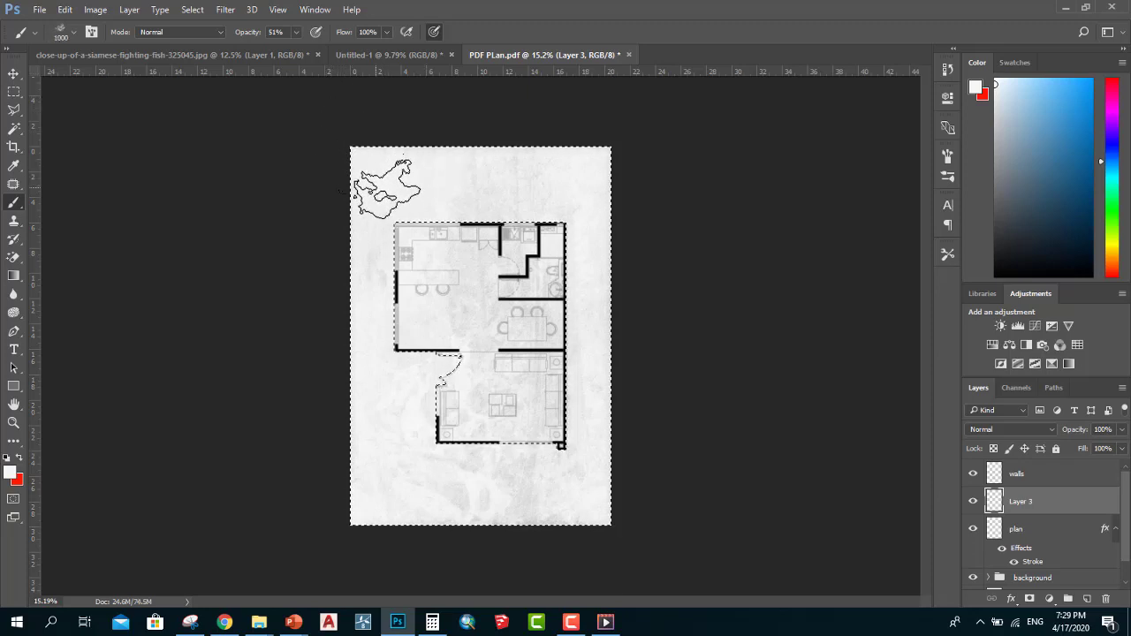
Add Layer 4 above Layer 3 and set the paint colour to black.
click(1086, 599)
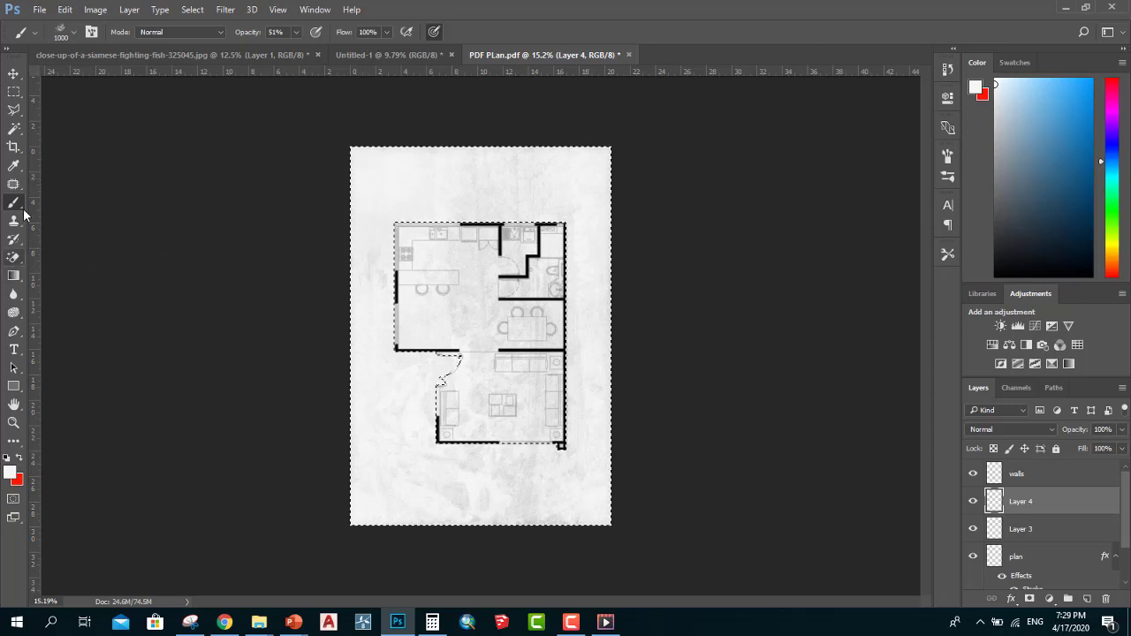
click(10, 475)
drag(450, 265, 444, 314)
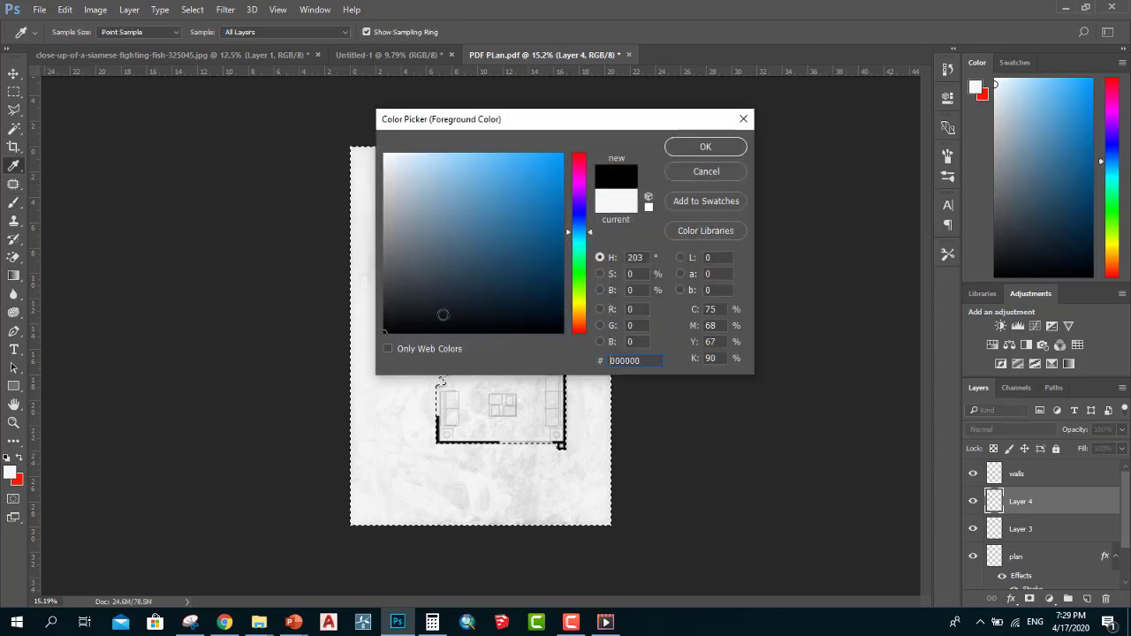
click(705, 147)
Paint dark cloud strokes across the page, then undo them.
mouse_move(371, 164)
mouse_down()
mouse_move(477, 184)
mouse_move(459, 265)
mouse_move(494, 325)
mouse_move(570, 282)
mouse_move(530, 392)
mouse_move(416, 403)
mouse_move(422, 265)
mouse_move(464, 305)
mouse_up()
scroll(483, 332, up, 1)
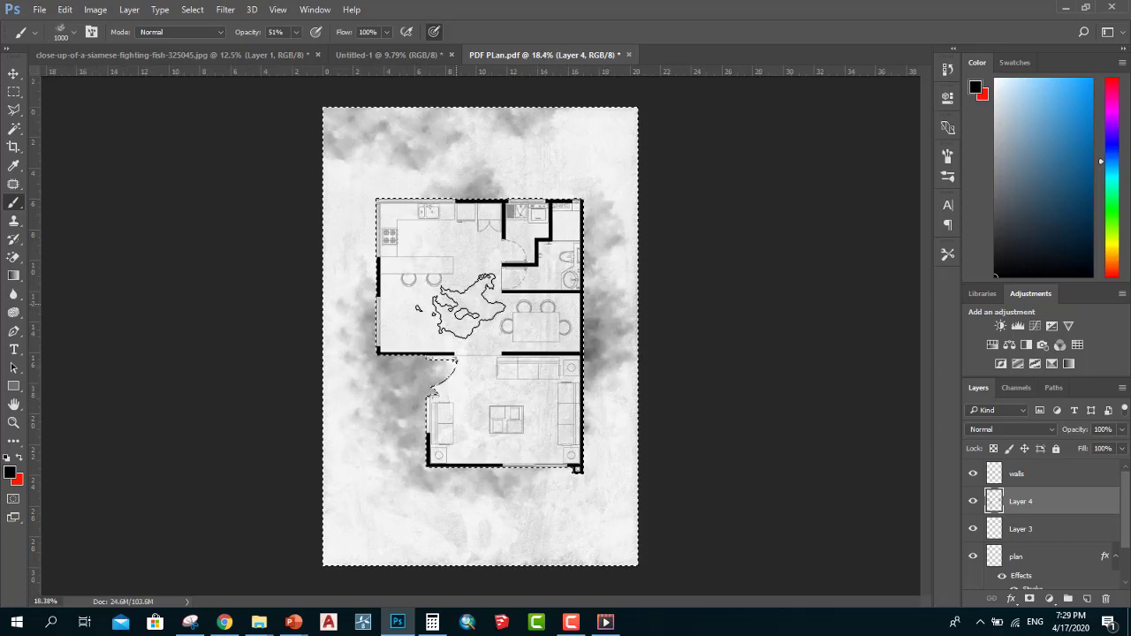
key(ctrl+alt+z)
key(ctrl+alt+z)
key(ctrl+alt+z)
key(ctrl+alt+z)
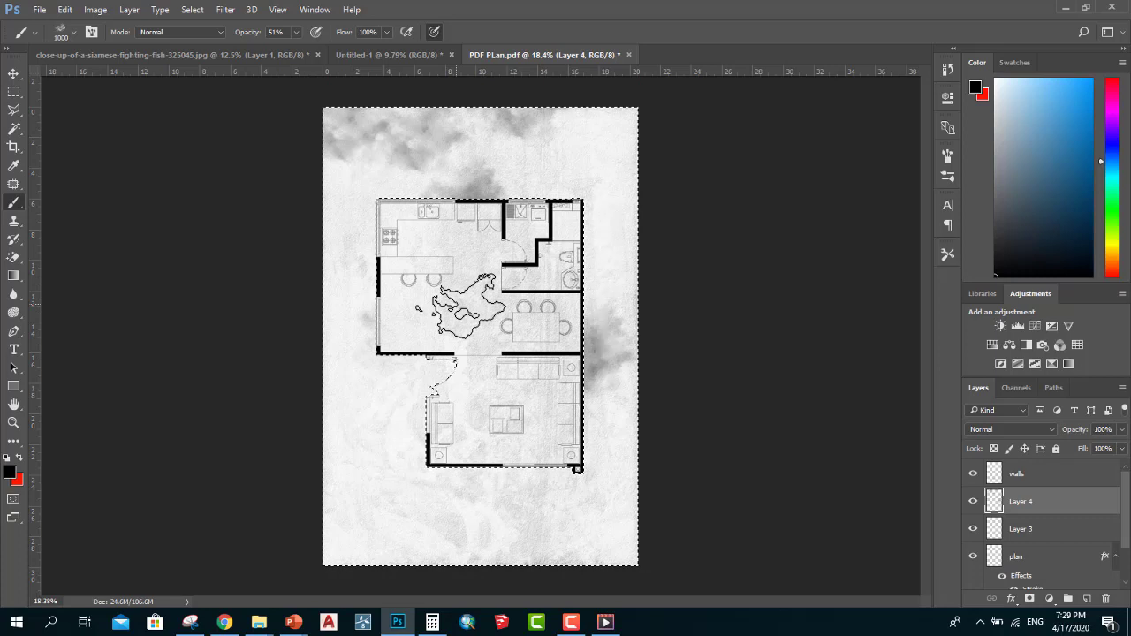
key(ctrl+alt+z)
key(ctrl+alt+z)
key(ctrl+alt+z)
key(ctrl+alt+z)
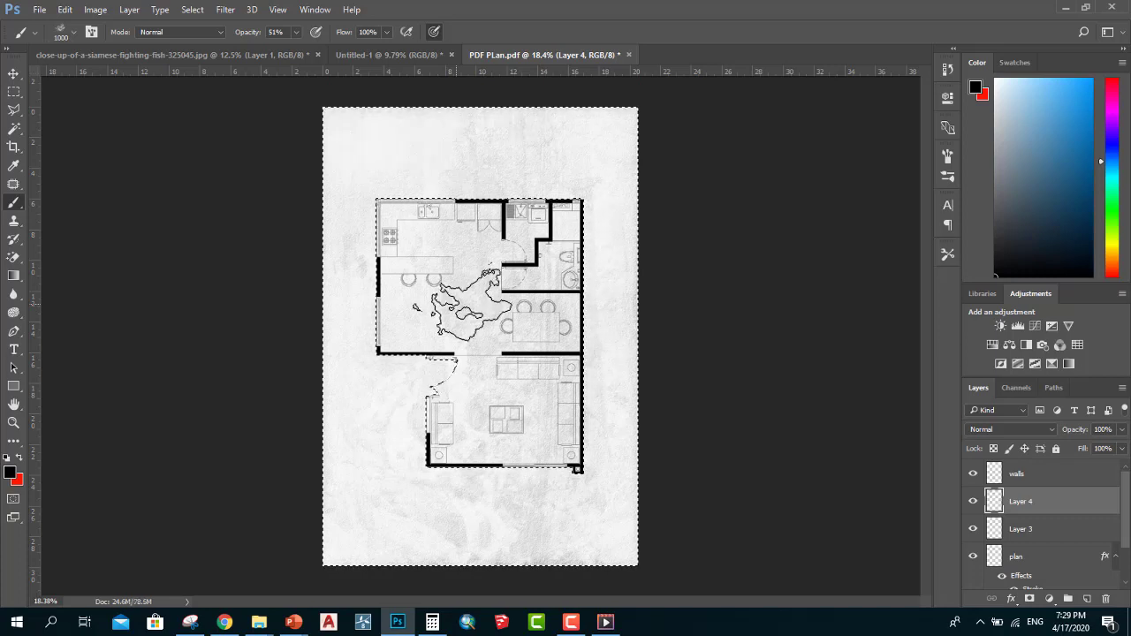
scroll(583, 336, down, 2)
Delete Layer 4 by dragging it to the trash.
click(1047, 528)
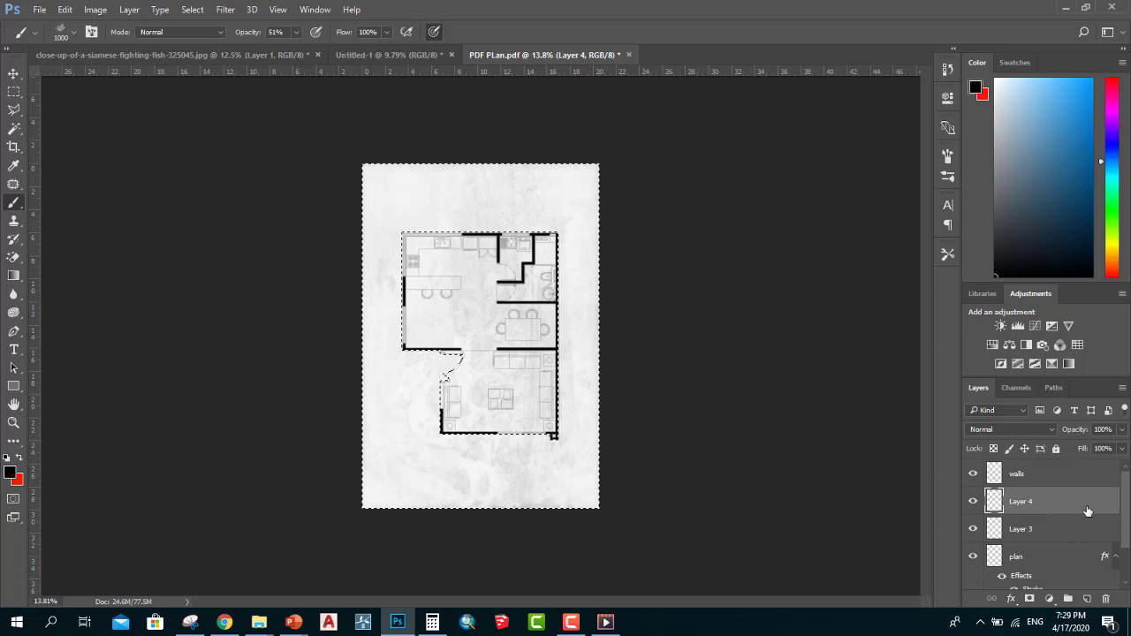
drag(1087, 512, 1105, 599)
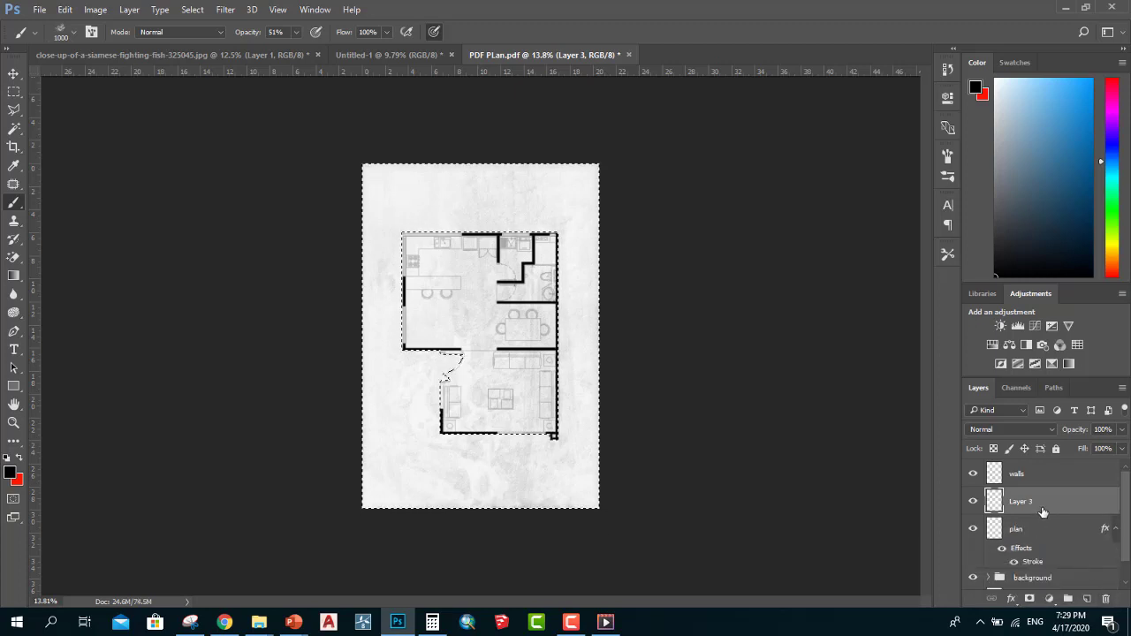
mouse_move(1050, 503)
mouse_down()
mouse_move(1048, 460)
mouse_move(993, 493)
mouse_up()
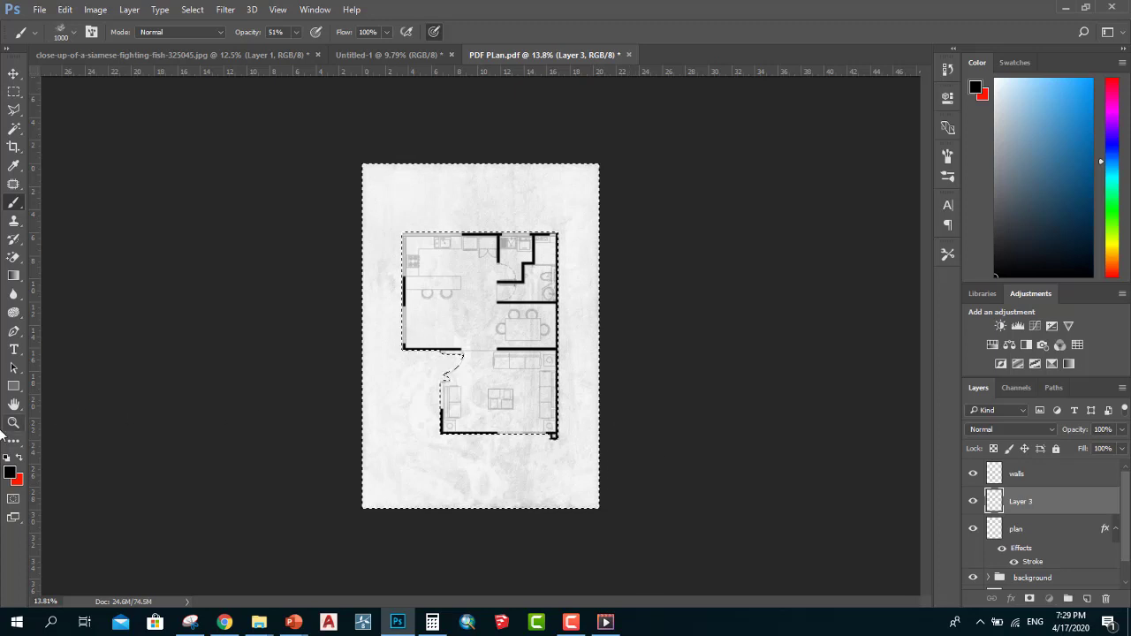
Fill the selected area around the plan with white #ffffff, deselect, and add a new empty layer.
click(10, 473)
text(ffffff)
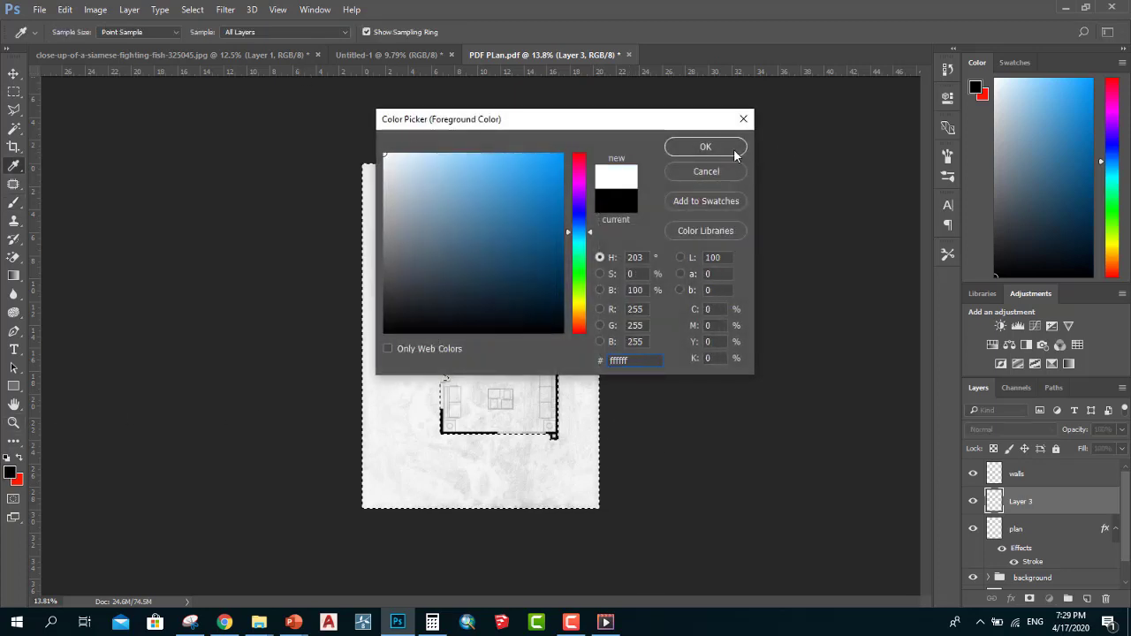
click(734, 152)
key(b)
key(alt+BackSpace)
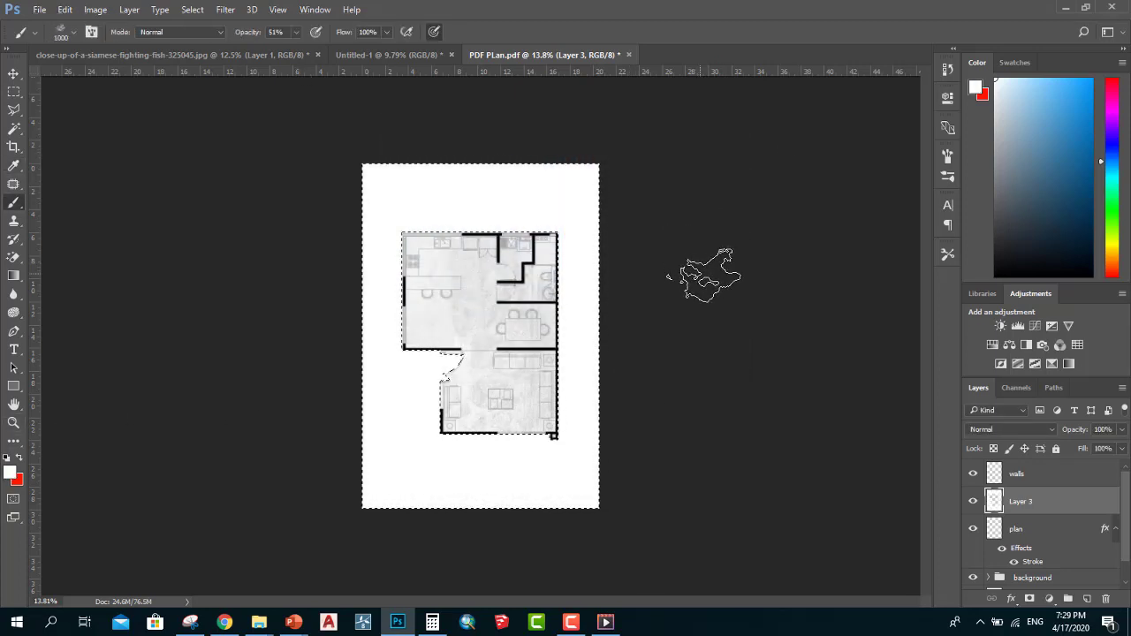
key(ctrl+d)
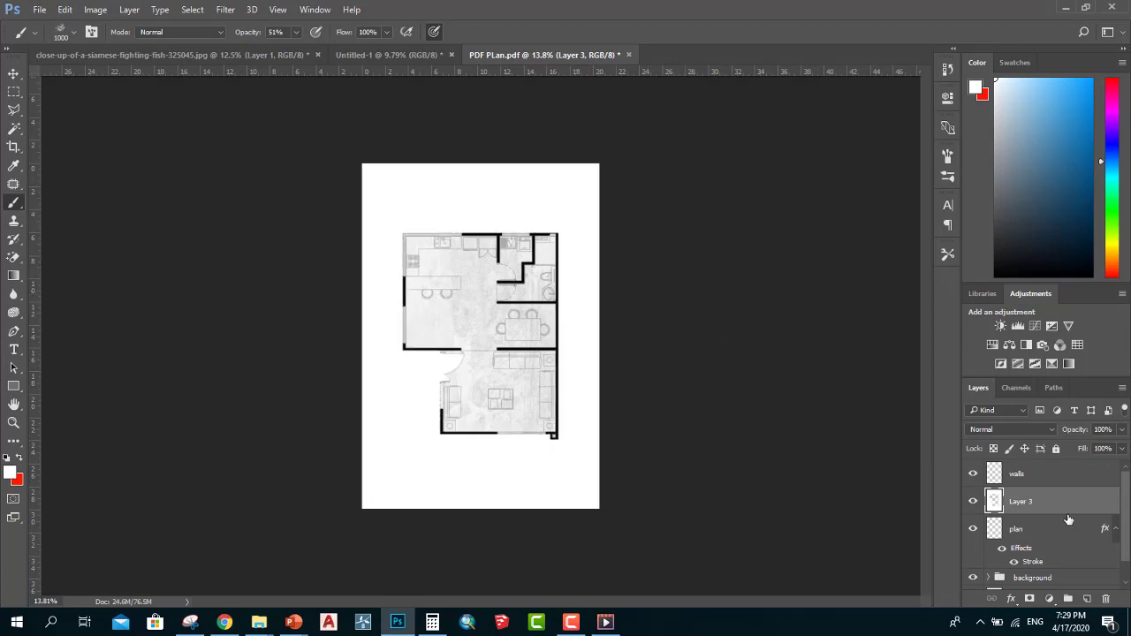
click(1084, 597)
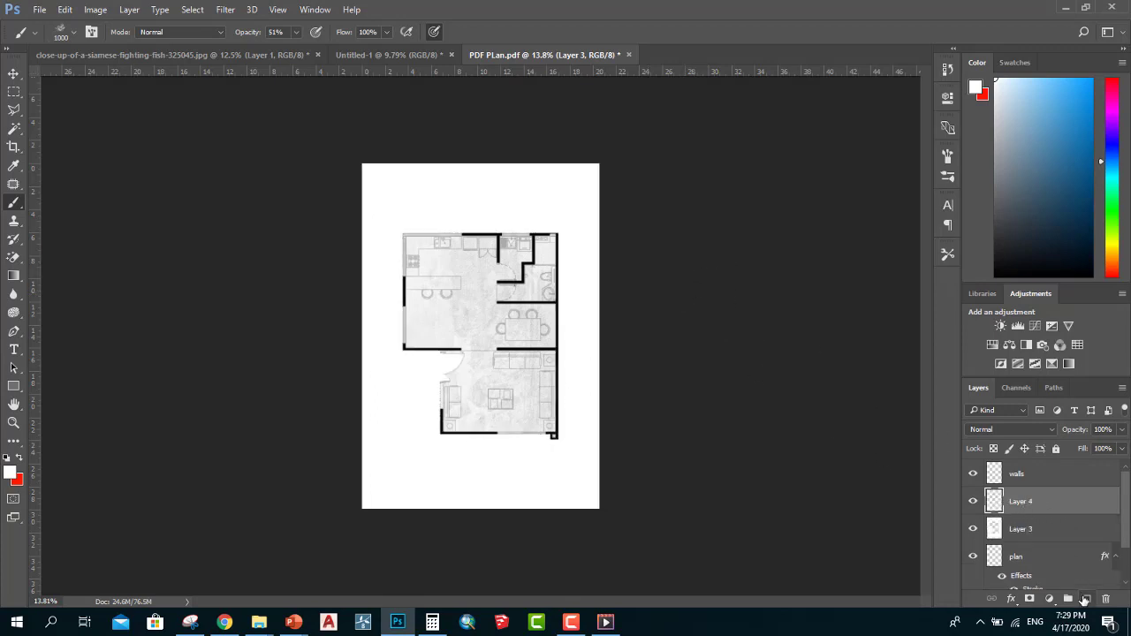
Raise the cloud brush's Angle Jitter to 47% and enlarge it to 1400.
click(947, 157)
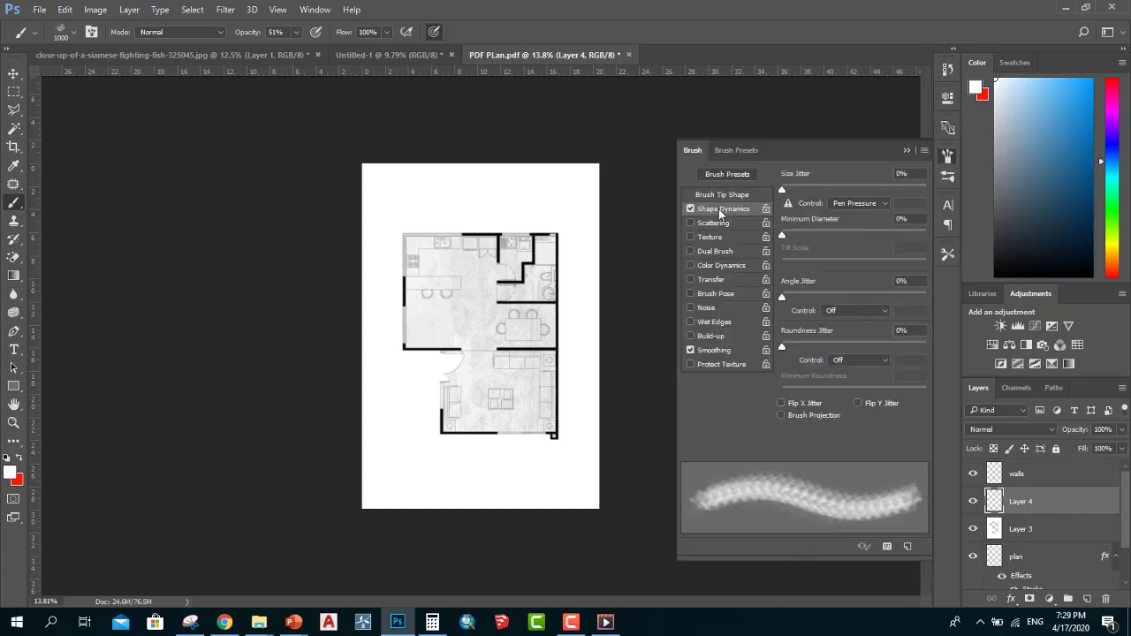
drag(848, 289, 845, 292)
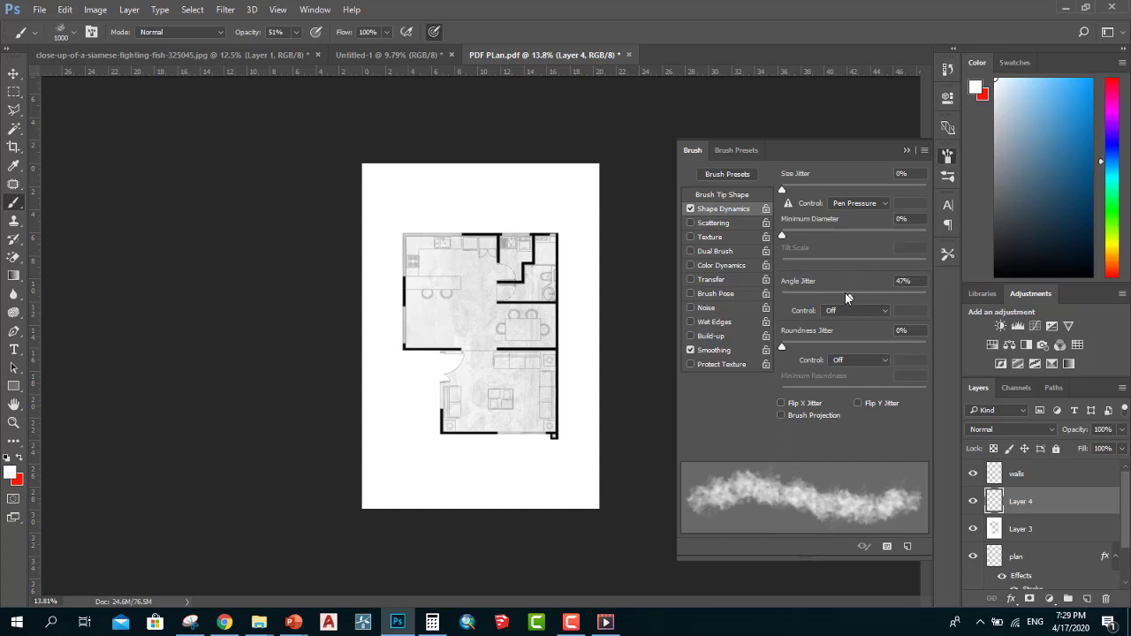
click(906, 150)
scroll(431, 173, up, 1)
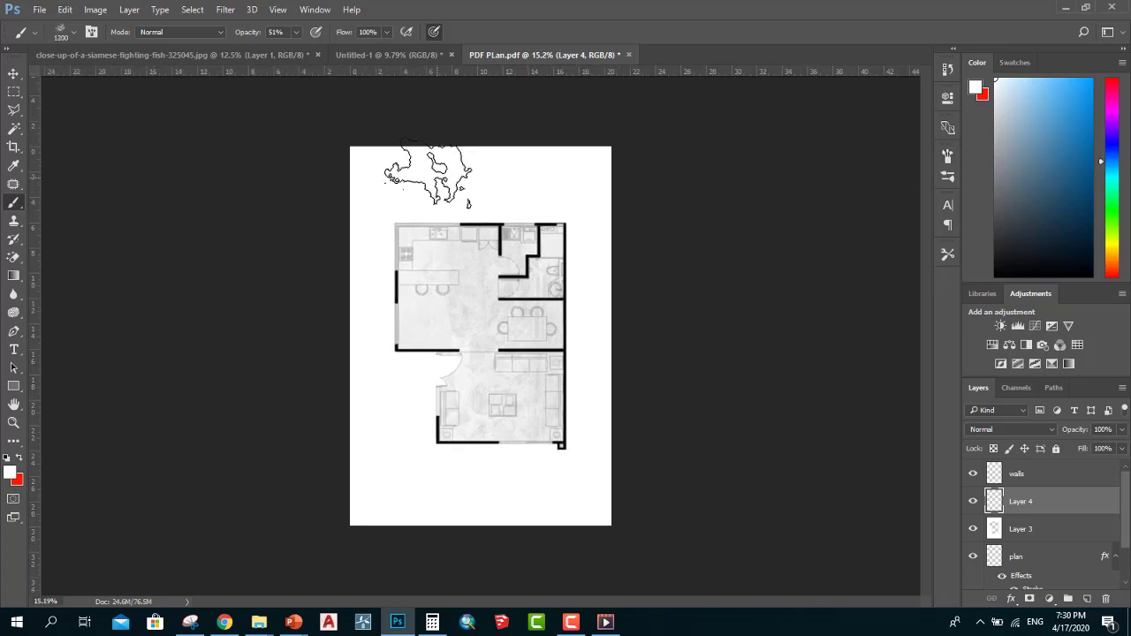
key(bracketright)
key(bracketright)
key(bracketright)
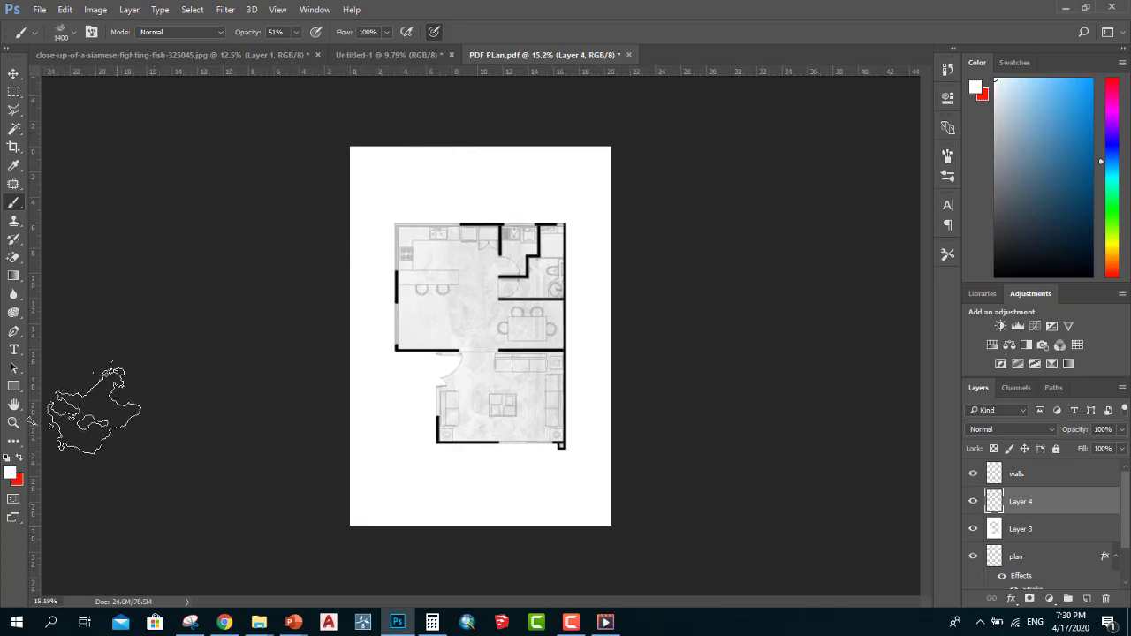
Set the foreground colour to black #000000.
click(10, 475)
text(000000)
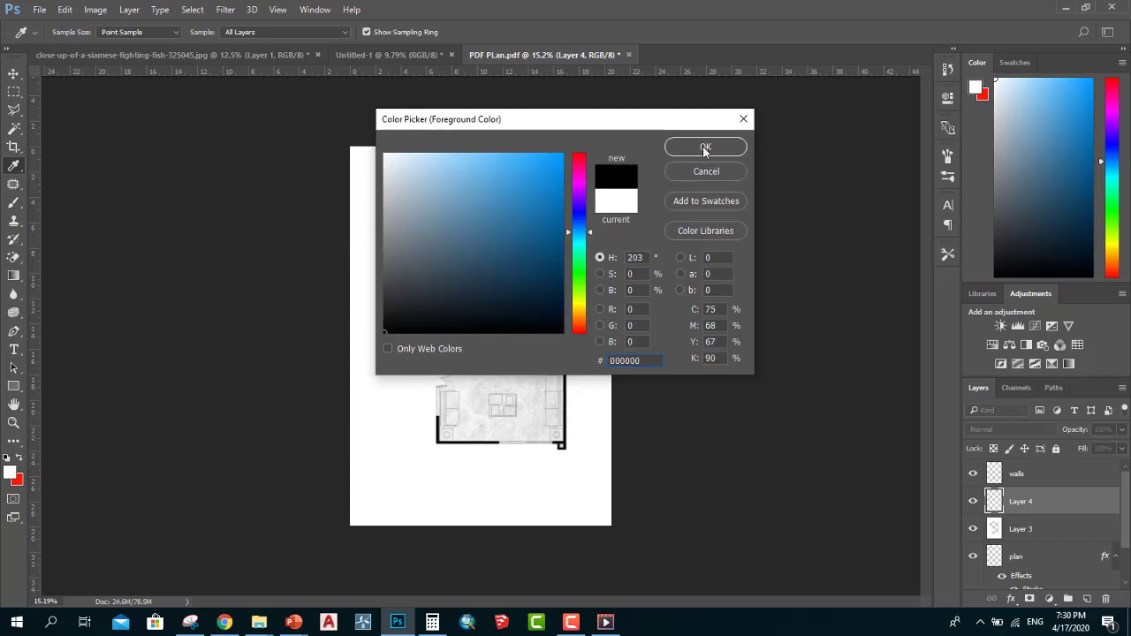
click(705, 148)
Paint 51%-opacity black cloud strokes around the page edges and across the plan, resizing the brush between 800 and 1500.
mouse_move(303, 177)
mouse_down()
mouse_move(331, 314)
mouse_move(316, 354)
mouse_move(321, 448)
mouse_move(403, 533)
mouse_move(554, 537)
mouse_move(629, 468)
mouse_move(626, 234)
mouse_move(604, 135)
mouse_move(468, 116)
mouse_move(397, 121)
mouse_move(308, 203)
mouse_up()
scroll(481, 335, down, 2)
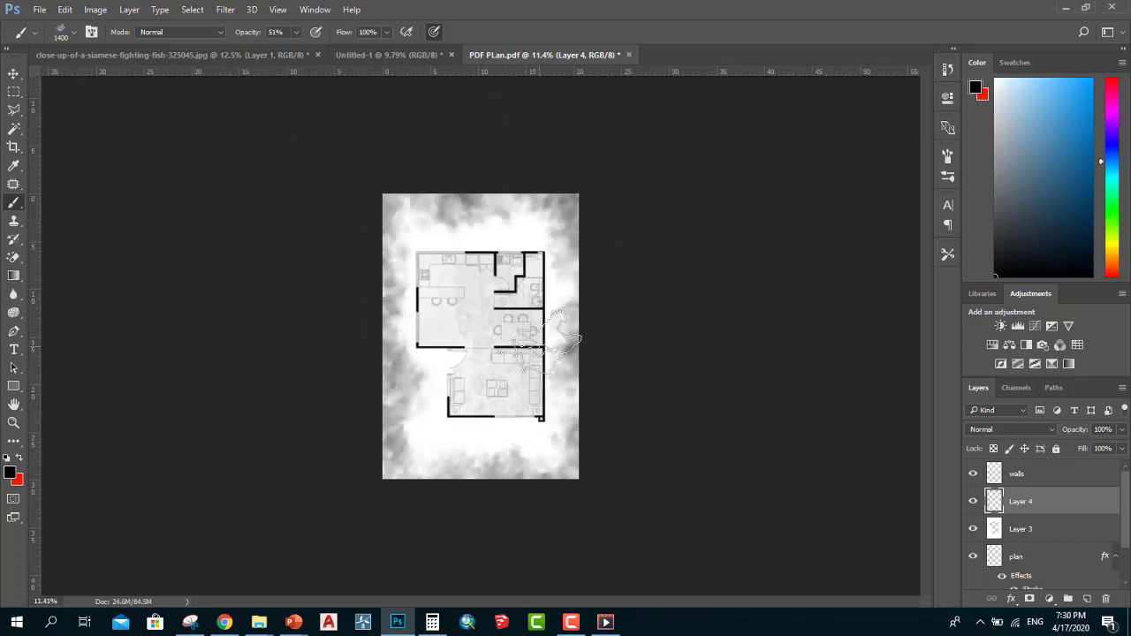
scroll(545, 341, up, 2)
key(bracketleft)
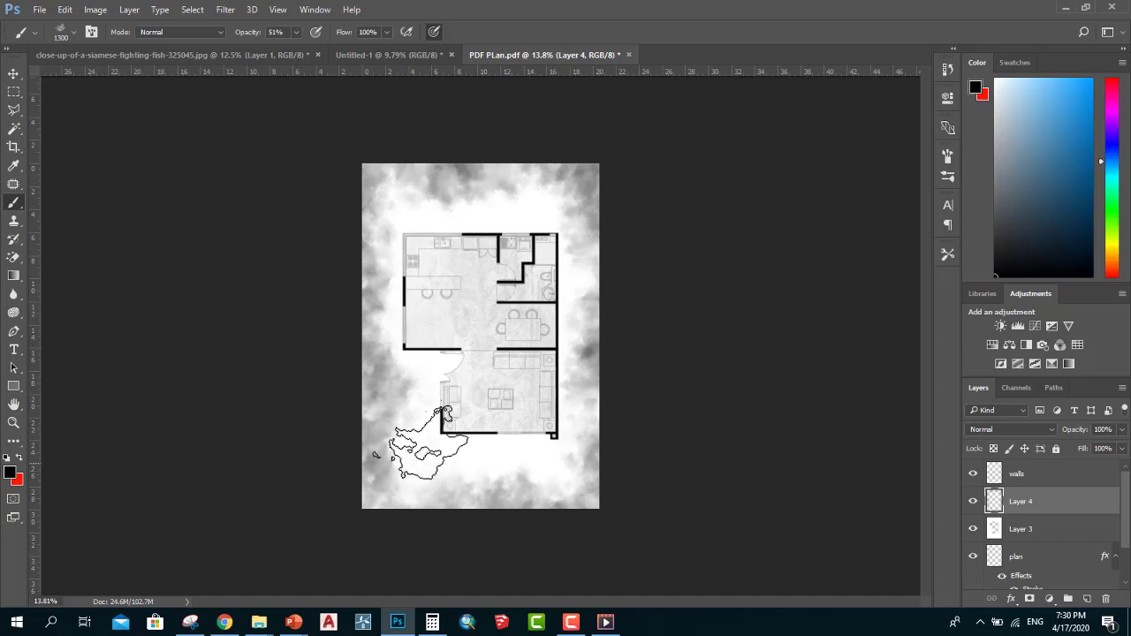
key(bracketleft)
key(bracketleft)
key(bracketleft)
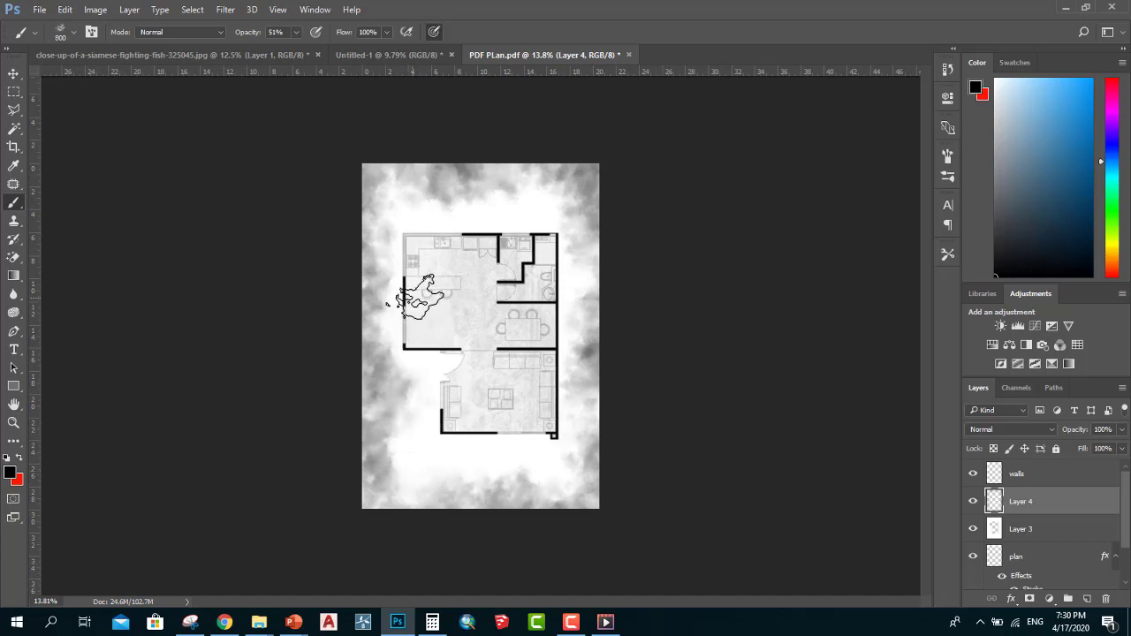
key(bracketright)
key(bracketright)
key(bracketright)
key(bracketright)
key(bracketright)
key(bracketright)
key(bracketright)
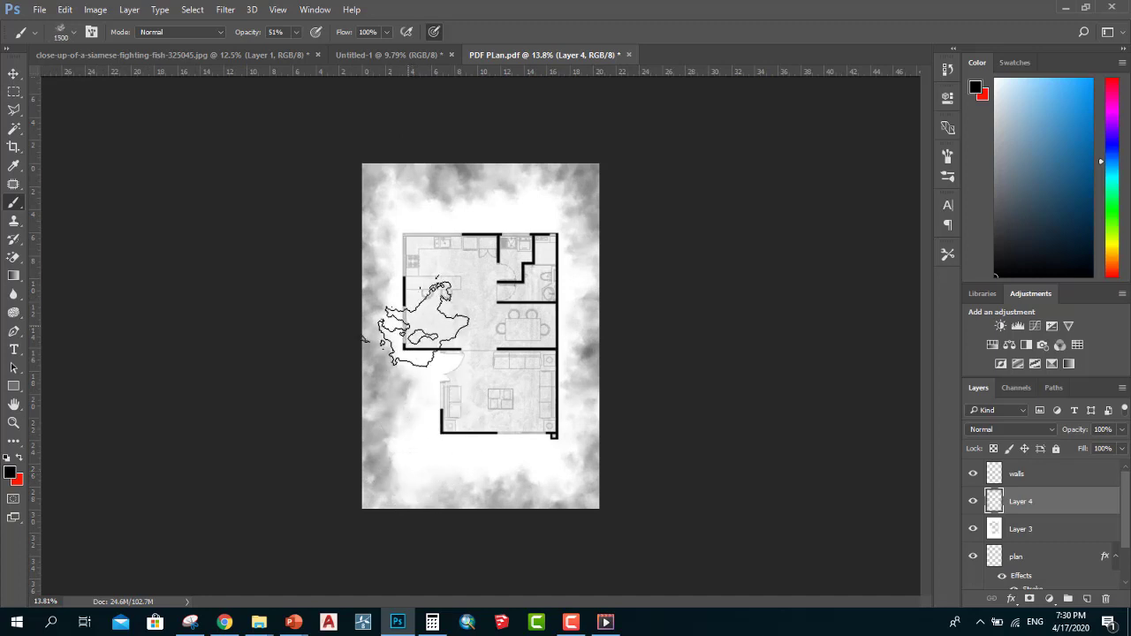
scroll(556, 365, down, 1)
scroll(467, 442, up, 2)
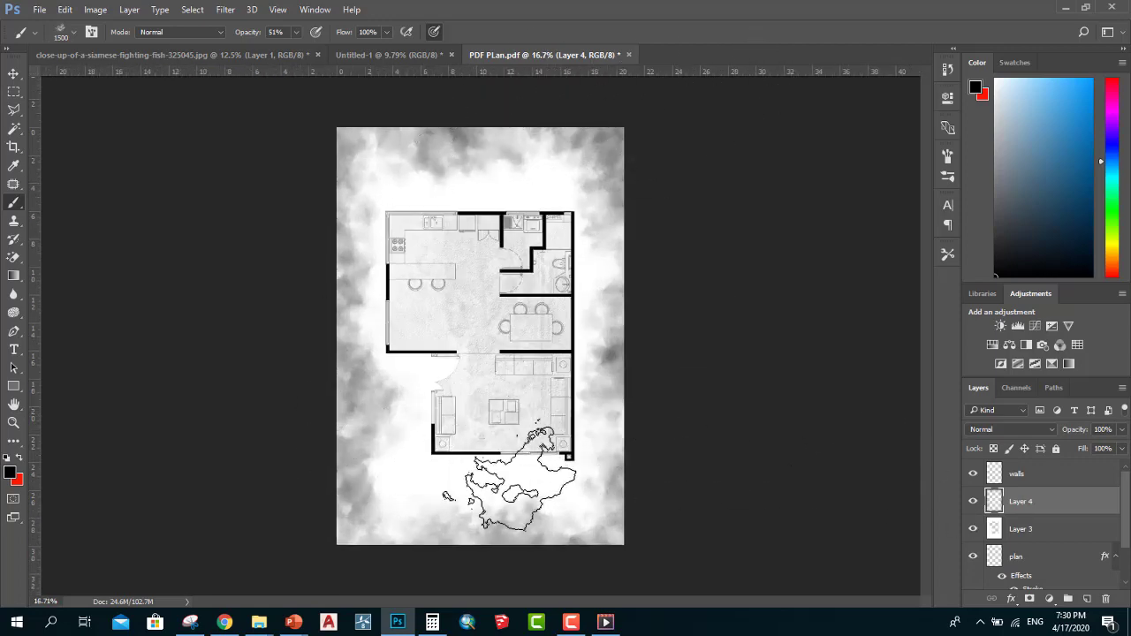
scroll(441, 220, up, 2)
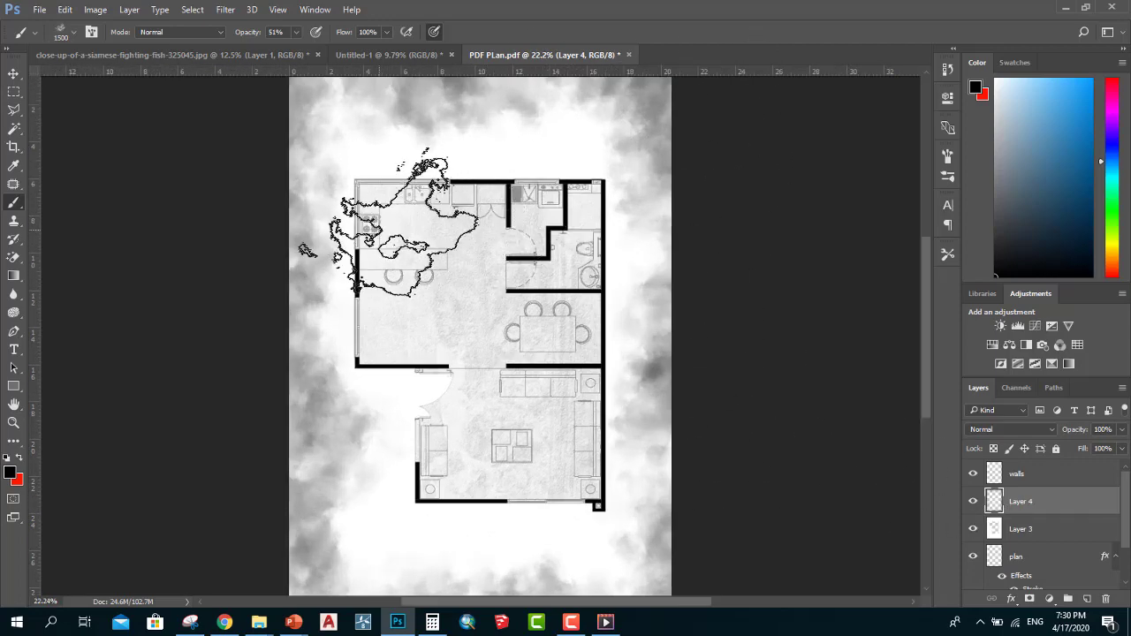
scroll(468, 212, down, 2)
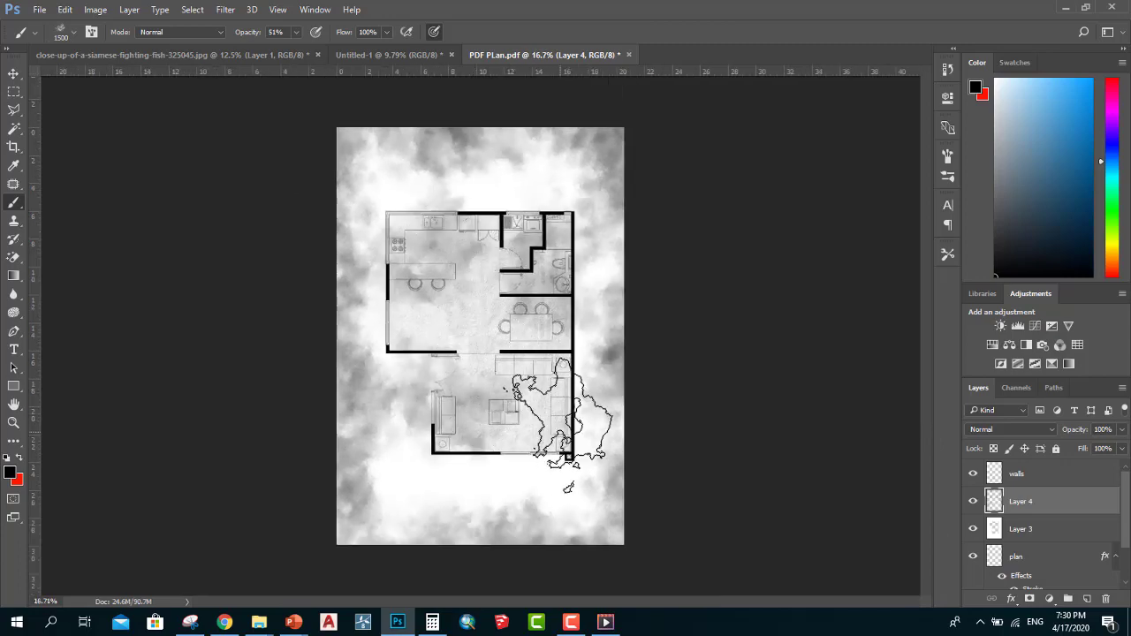
scroll(477, 300, up, 2)
scroll(494, 283, up, 1)
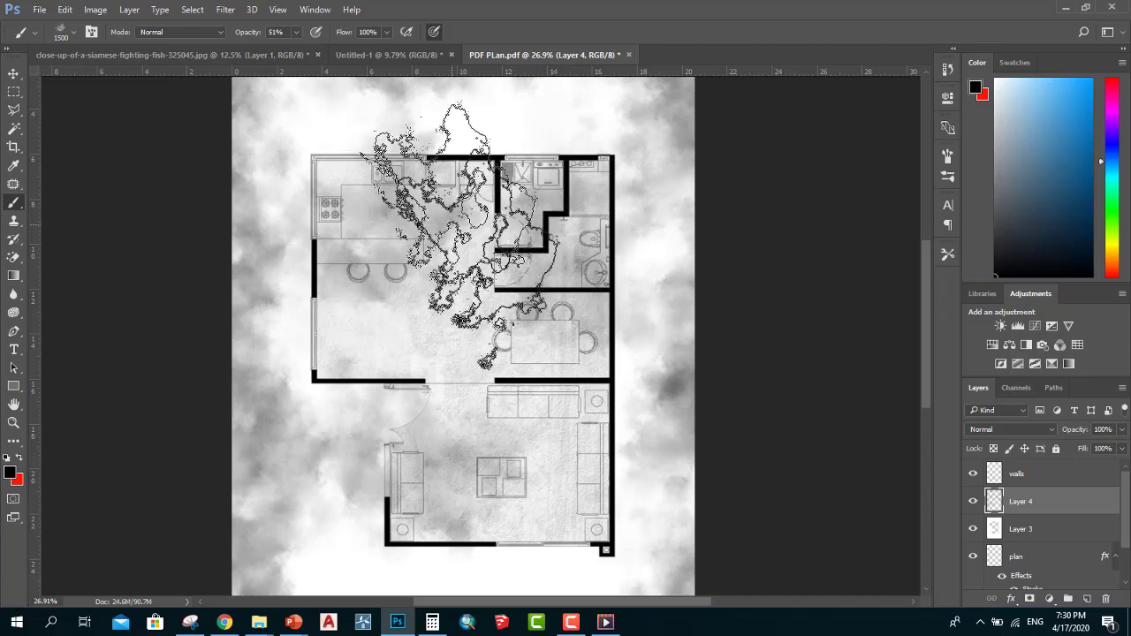
scroll(498, 253, up, 1)
scroll(1056, 509, down, 1)
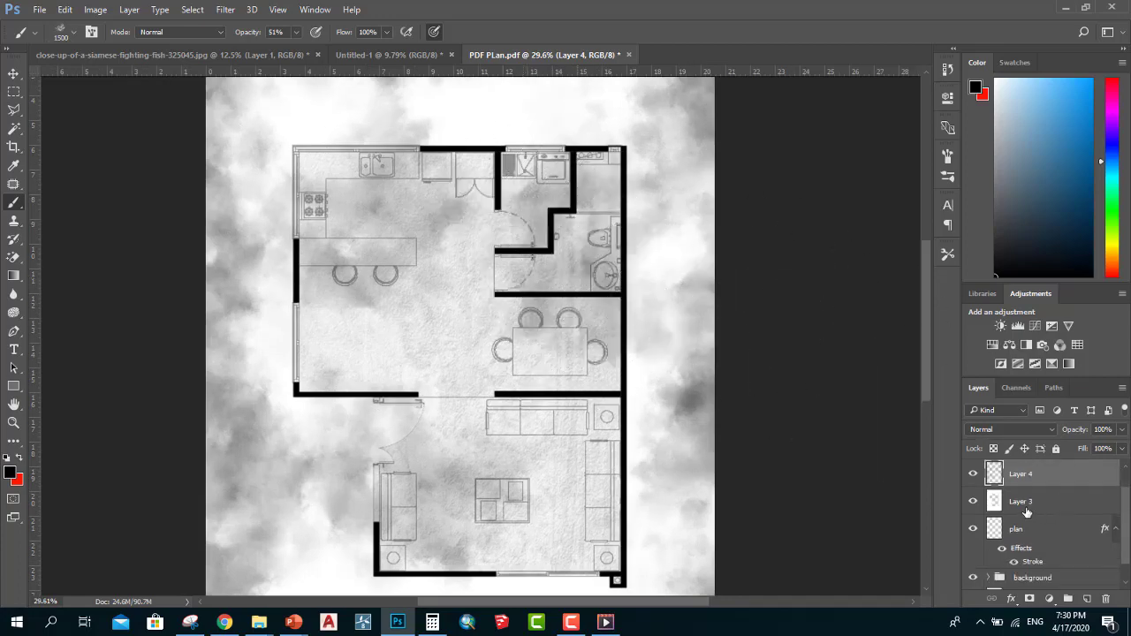
Clip cloud Layer 4 to Layer 3, zoom out to the full page, and select both layers.
click(994, 508)
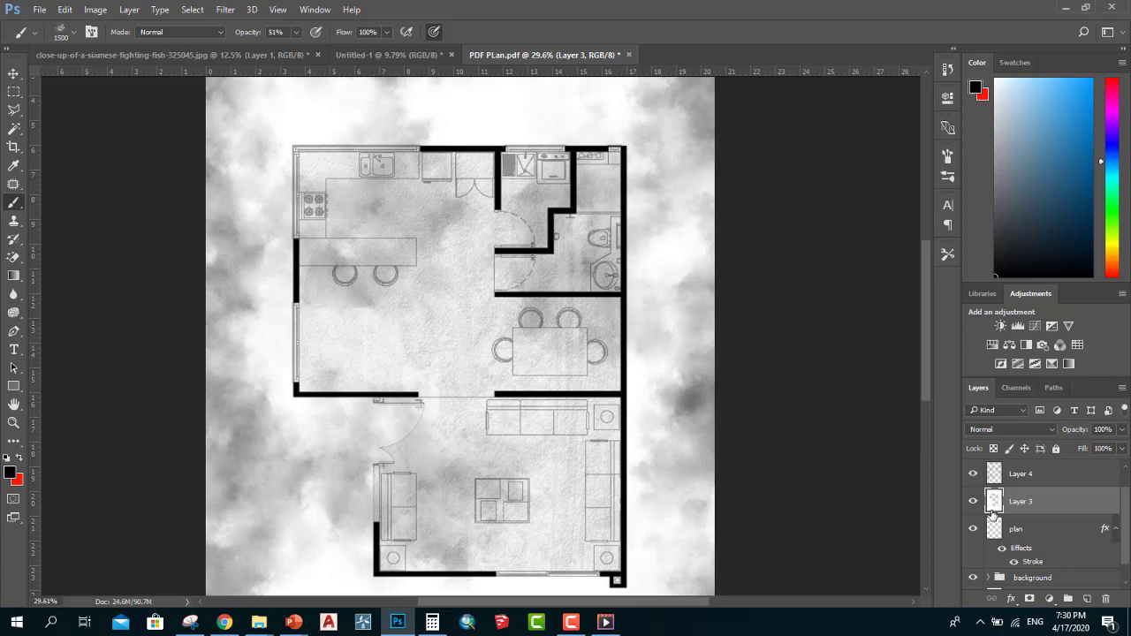
click(1014, 478)
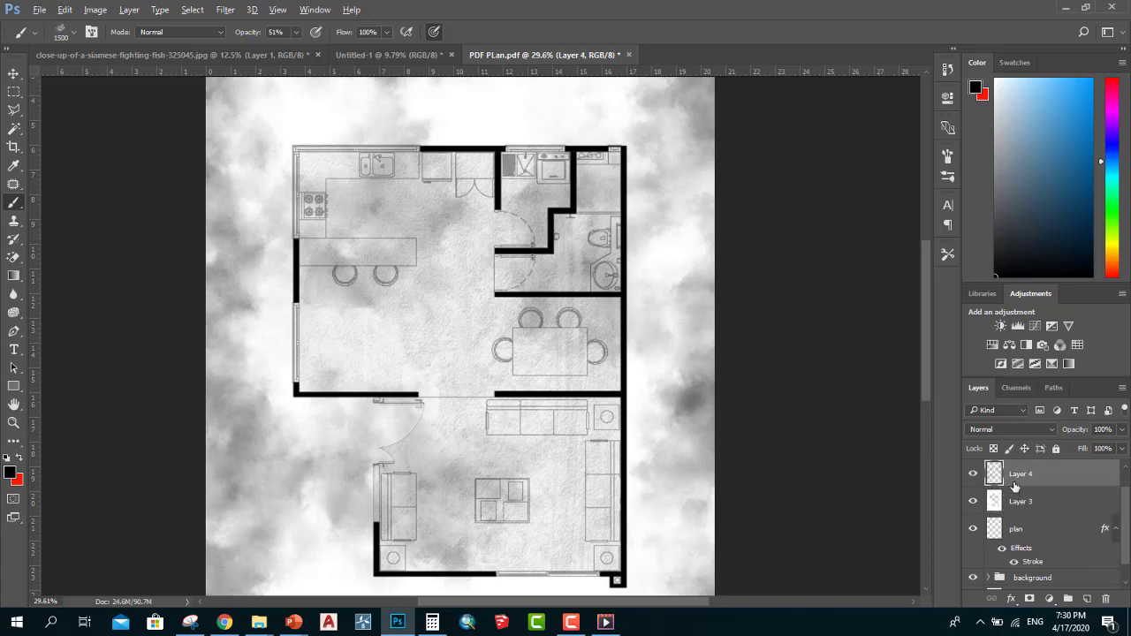
key(ctrl+minus)
key(ctrl+minus)
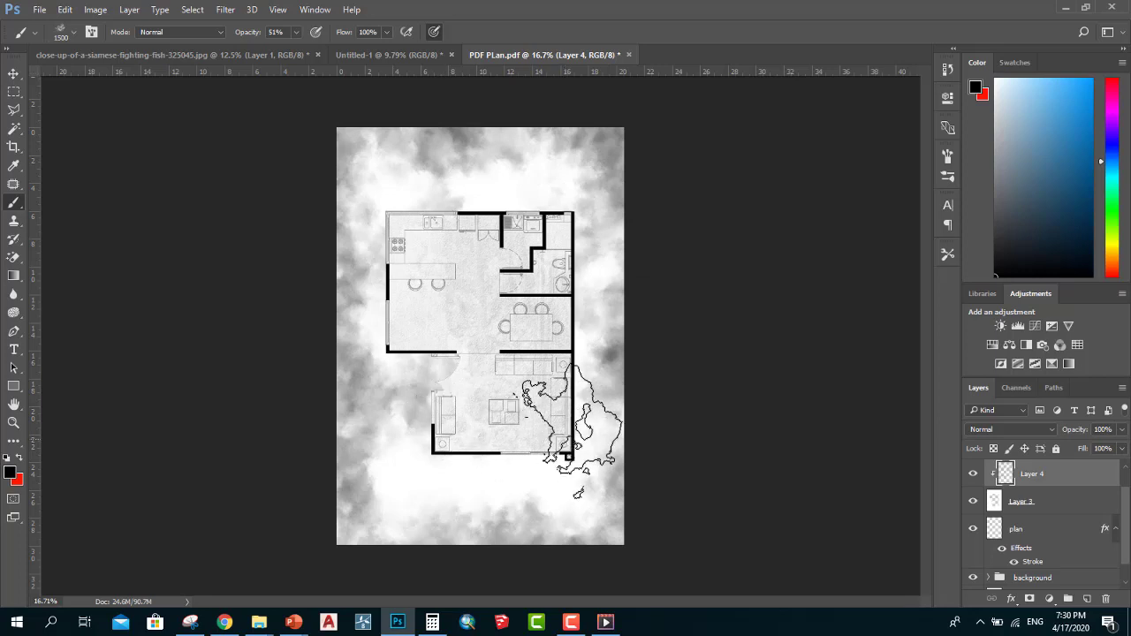
click(1056, 507)
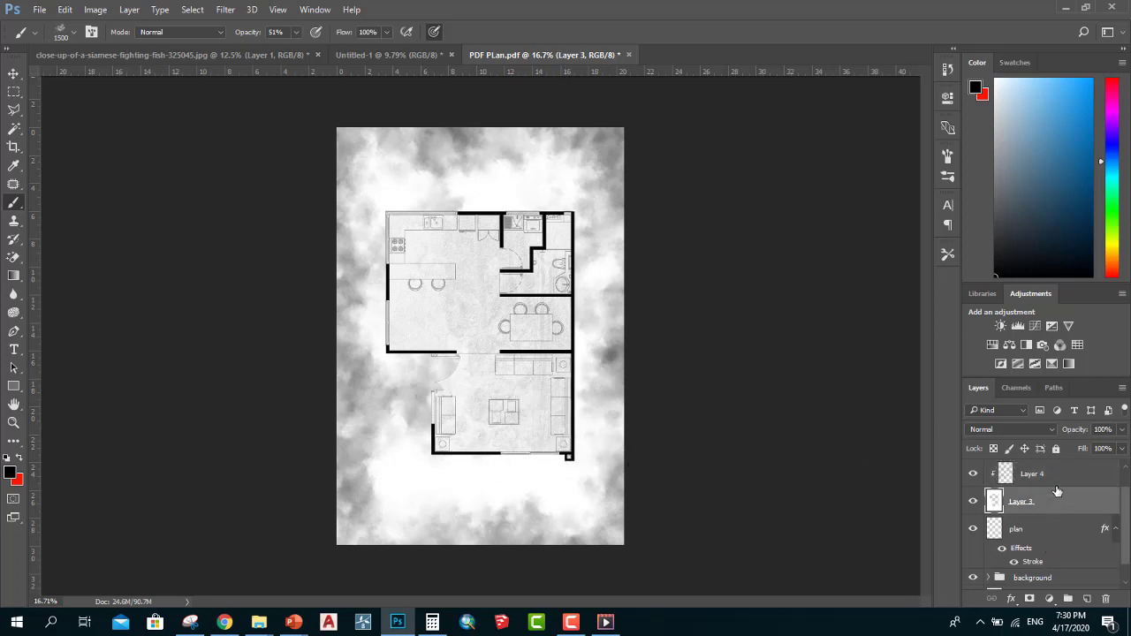
shift+click(1057, 484)
Delete the cloud and white layers and draw a rectangular selection over the upper middle rooms.
key(Delete)
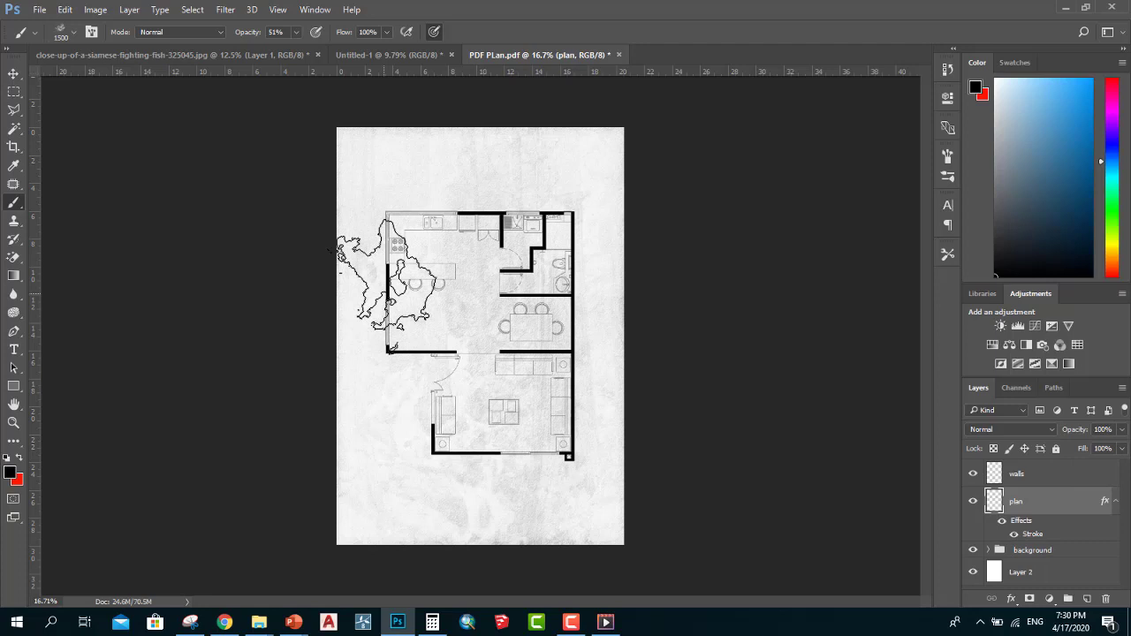
scroll(337, 252, down, 1)
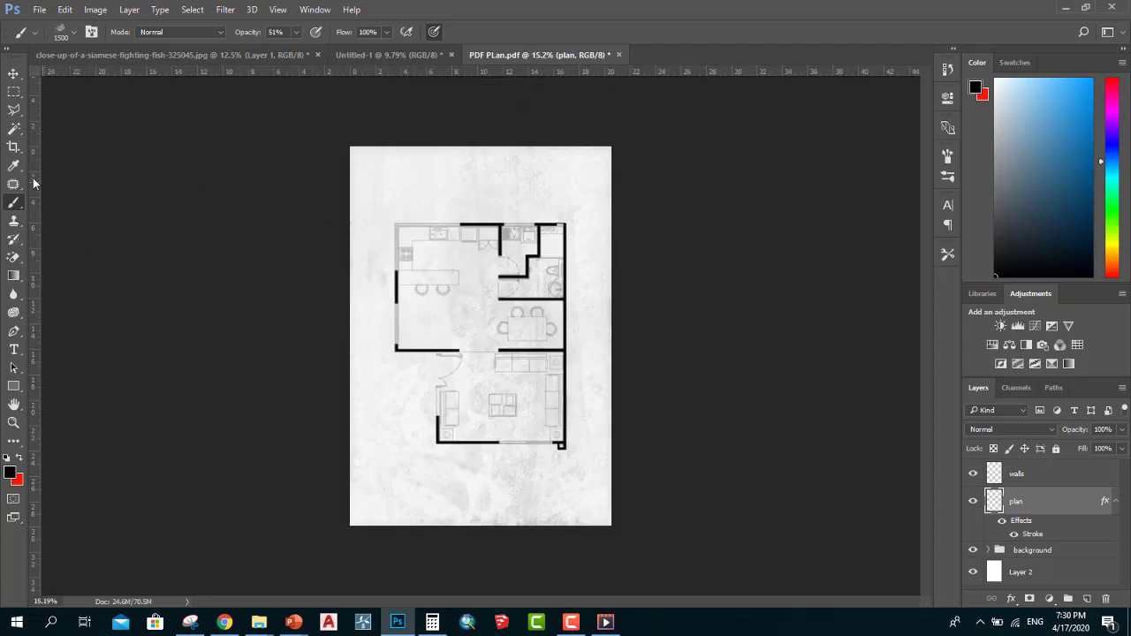
click(13, 91)
click(80, 89)
drag(447, 212, 543, 283)
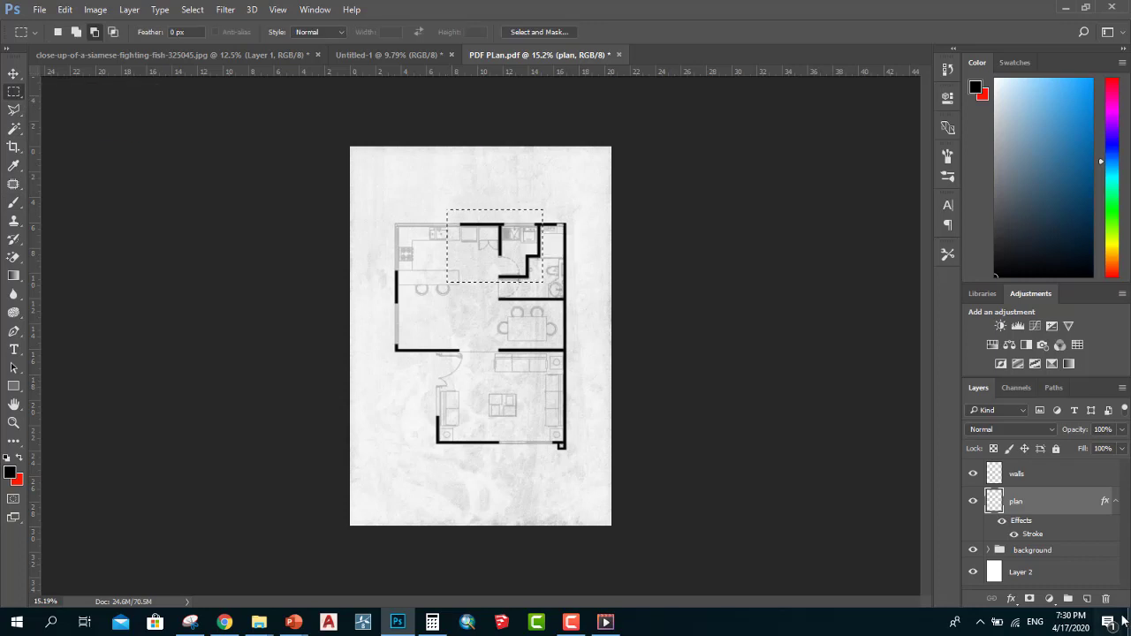
Copy the selection to a new Layer 3, fill it with black, and deselect.
key(ctrl+j)
scroll(421, 156, up, 1)
scroll(425, 160, up, 2)
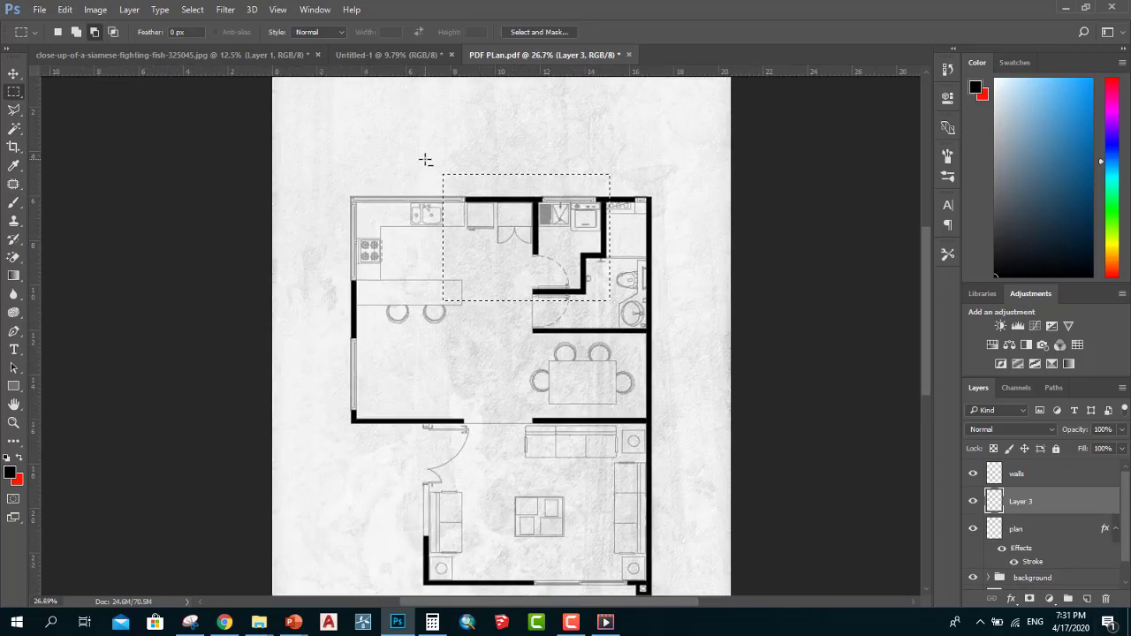
key(alt+BackSpace)
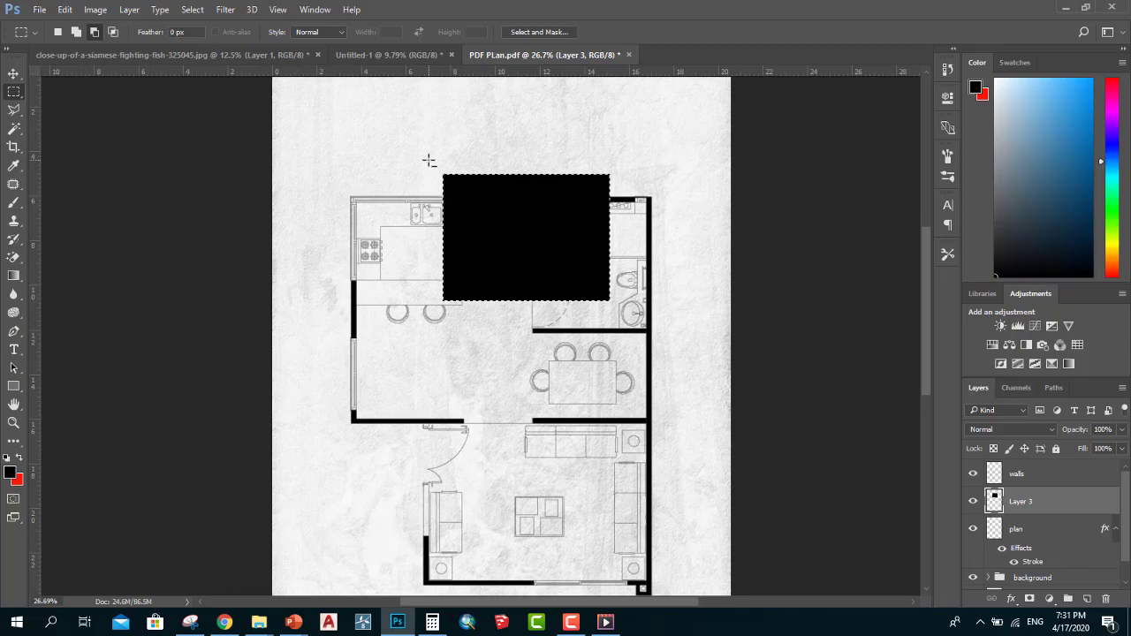
key(ctrl+d)
Open the post production 6 folder as large icons and drag the Muscular Mona Lisa picture into the floor plan.
click(1065, 9)
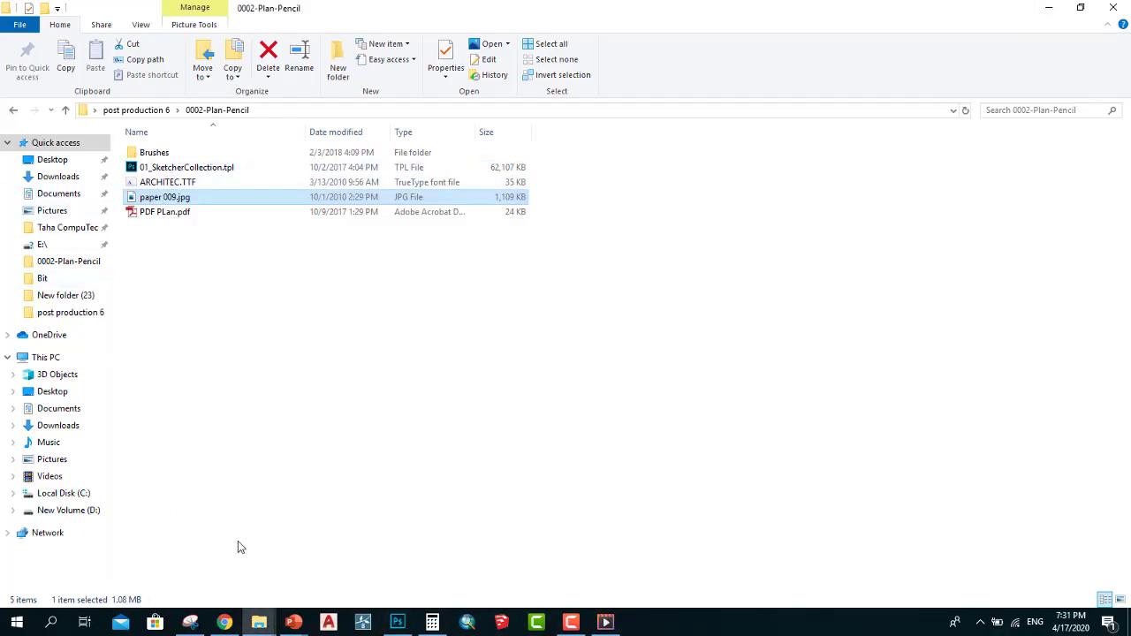
click(258, 622)
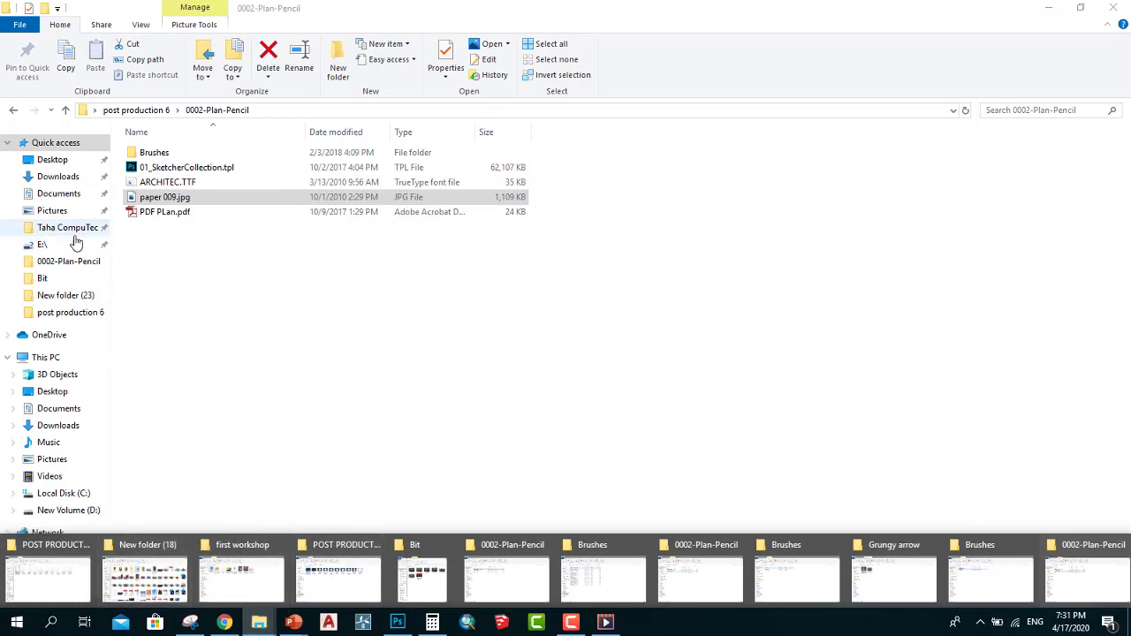
click(76, 313)
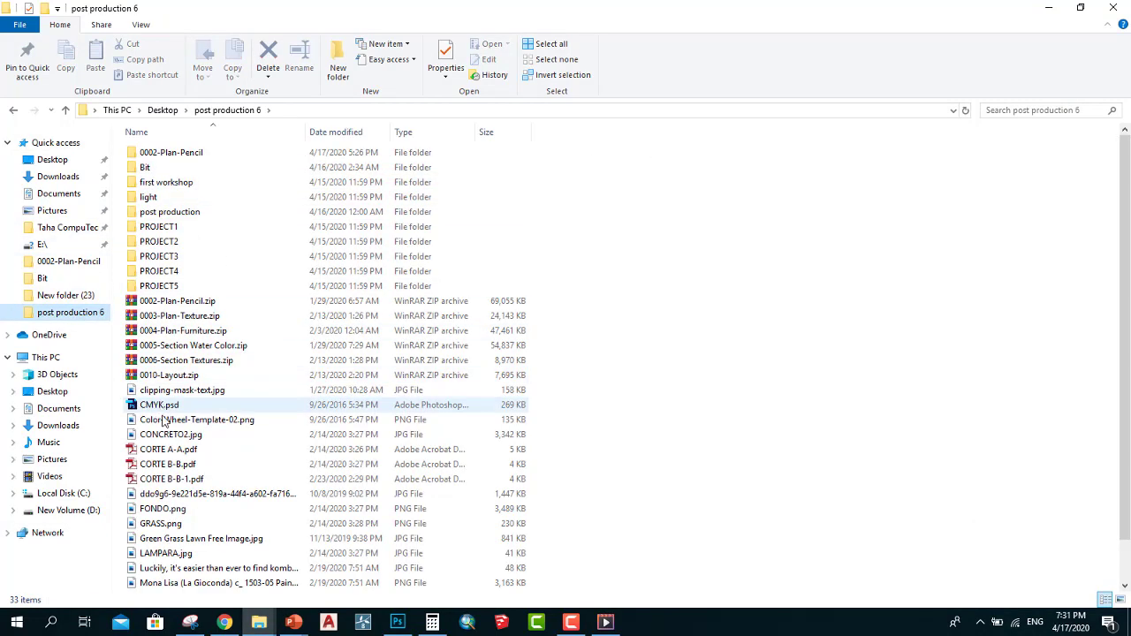
scroll(165, 424, down, 1)
click(173, 464)
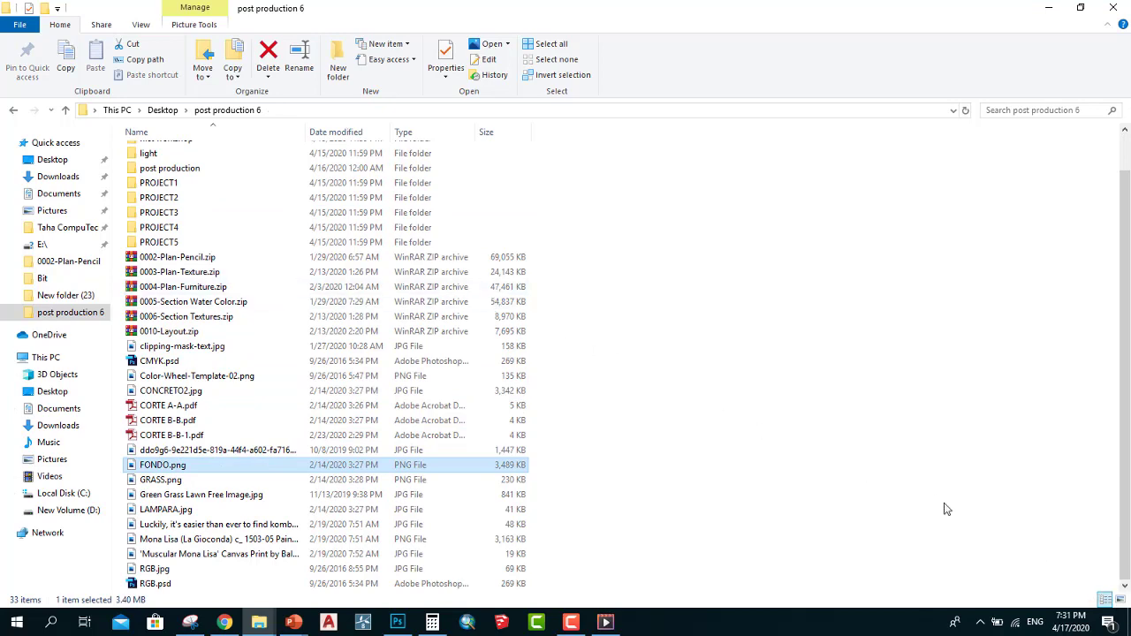
click(1118, 600)
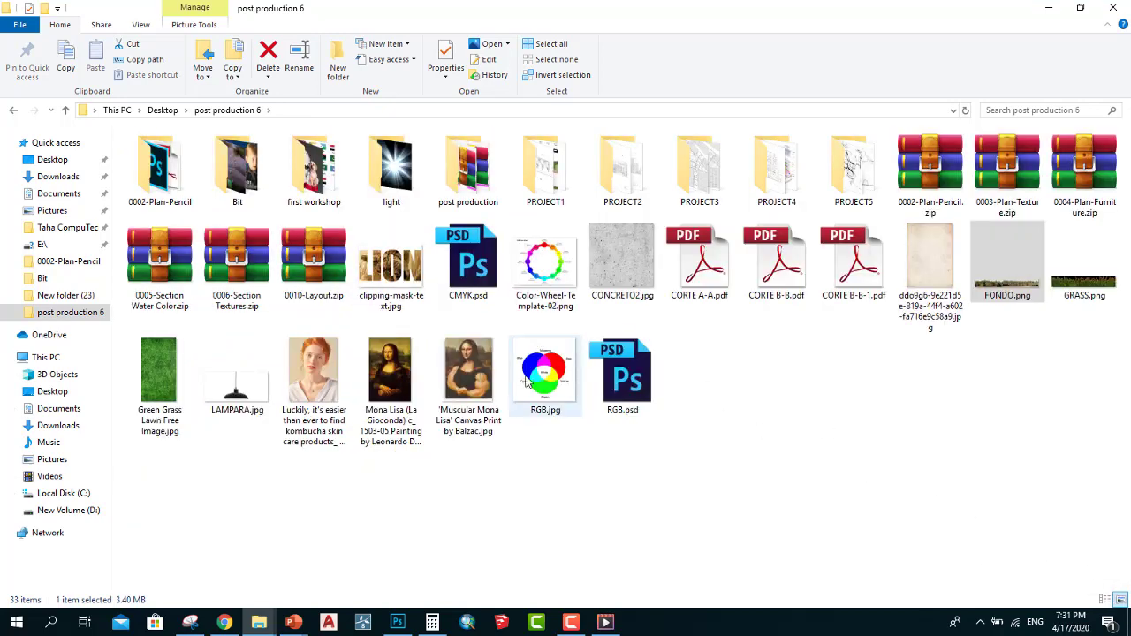
mouse_move(469, 371)
mouse_down()
mouse_move(400, 629)
mouse_move(572, 233)
mouse_up()
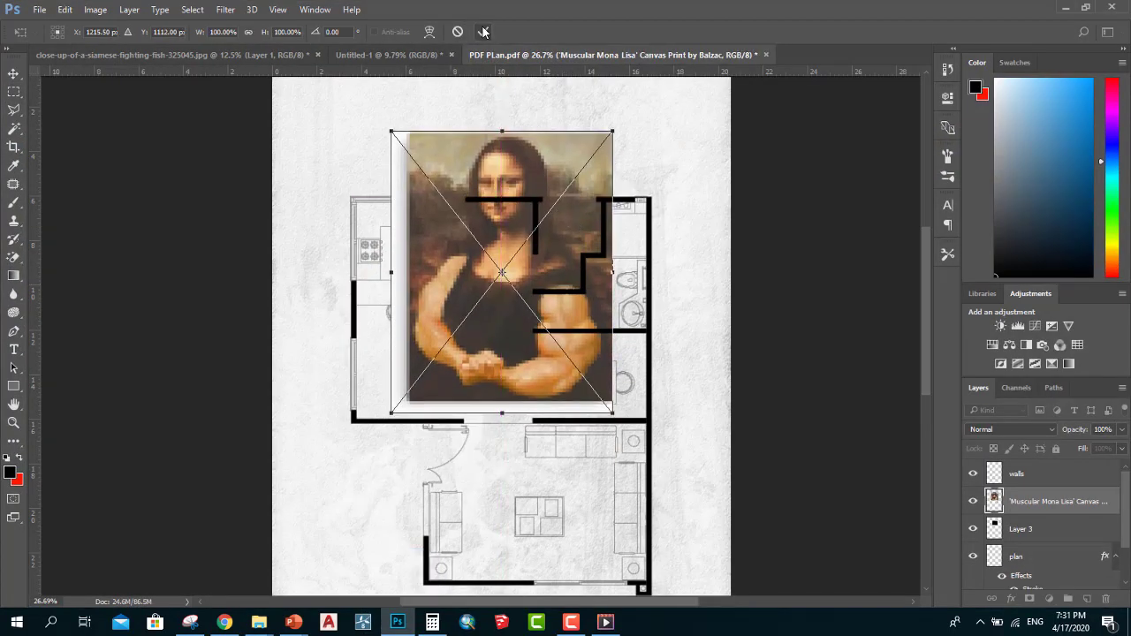
Commit the Mona Lisa image, clip it to the black rectangle, then release the clipping.
click(483, 32)
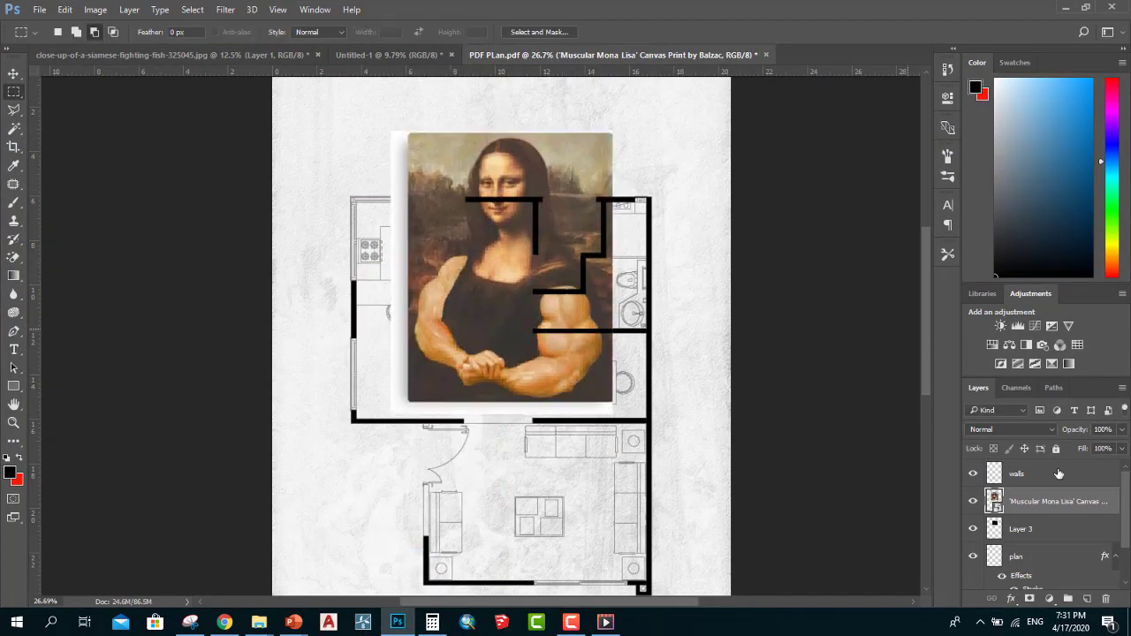
alt+click(1035, 509)
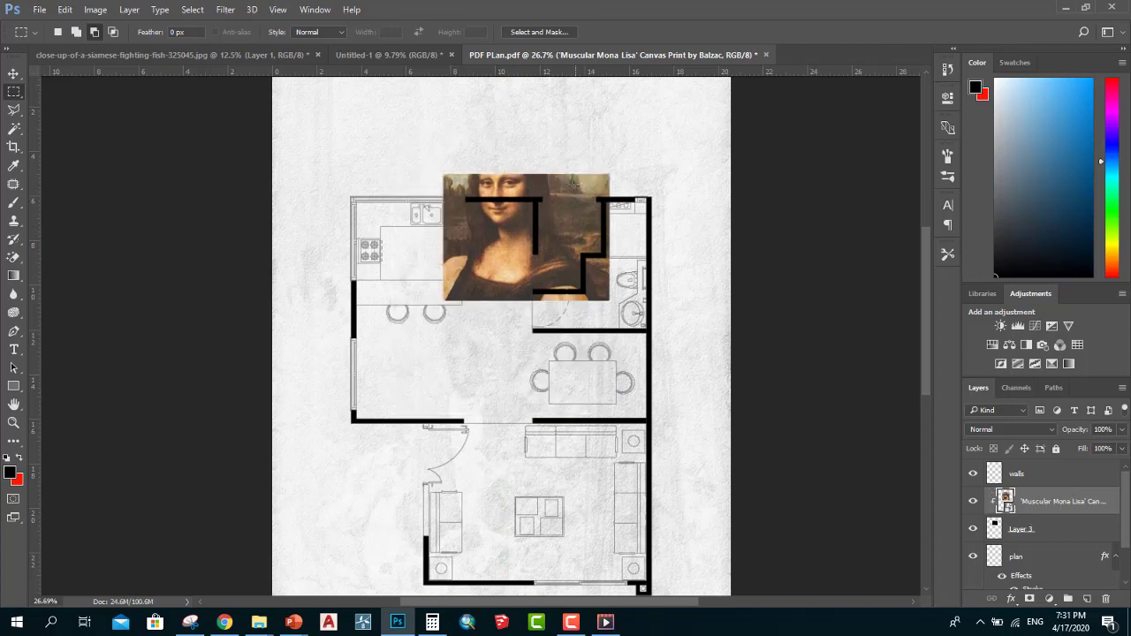
scroll(570, 237, up, 2)
scroll(565, 256, up, 1)
scroll(557, 283, up, 2)
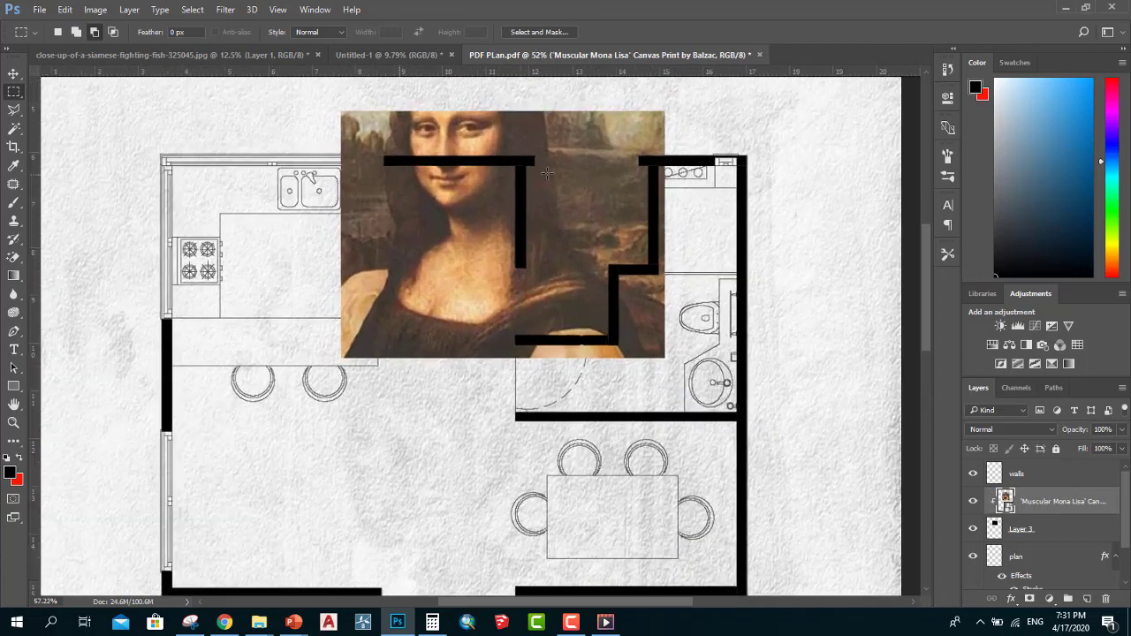
scroll(543, 315, up, 2)
scroll(546, 311, down, 1)
scroll(547, 309, down, 1)
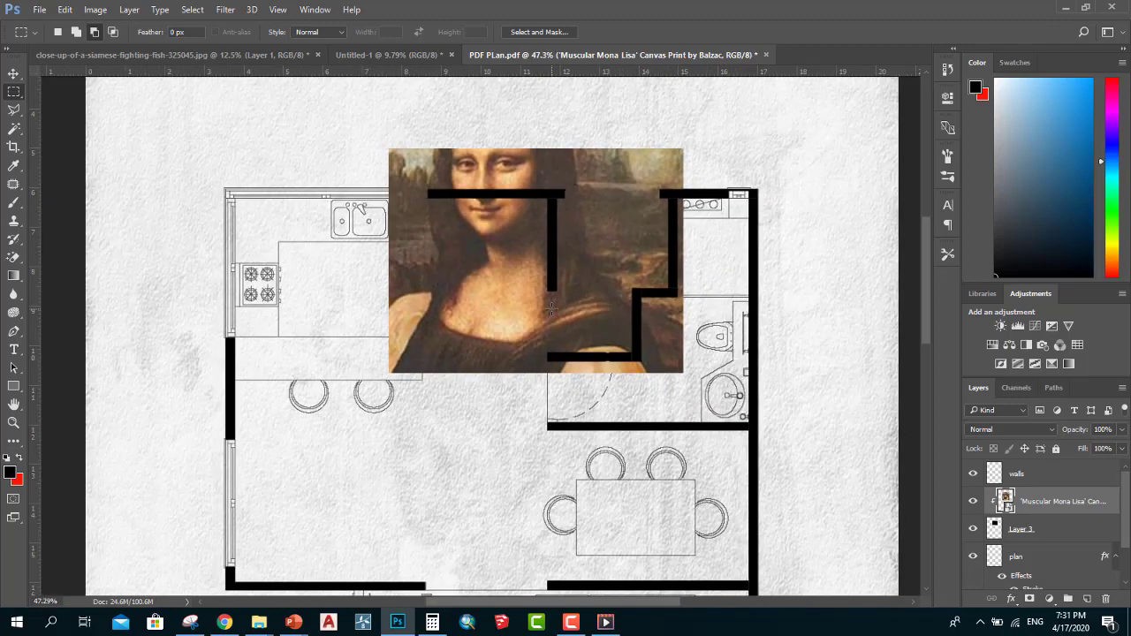
key(ctrl+alt+g)
scroll(583, 267, down, 3)
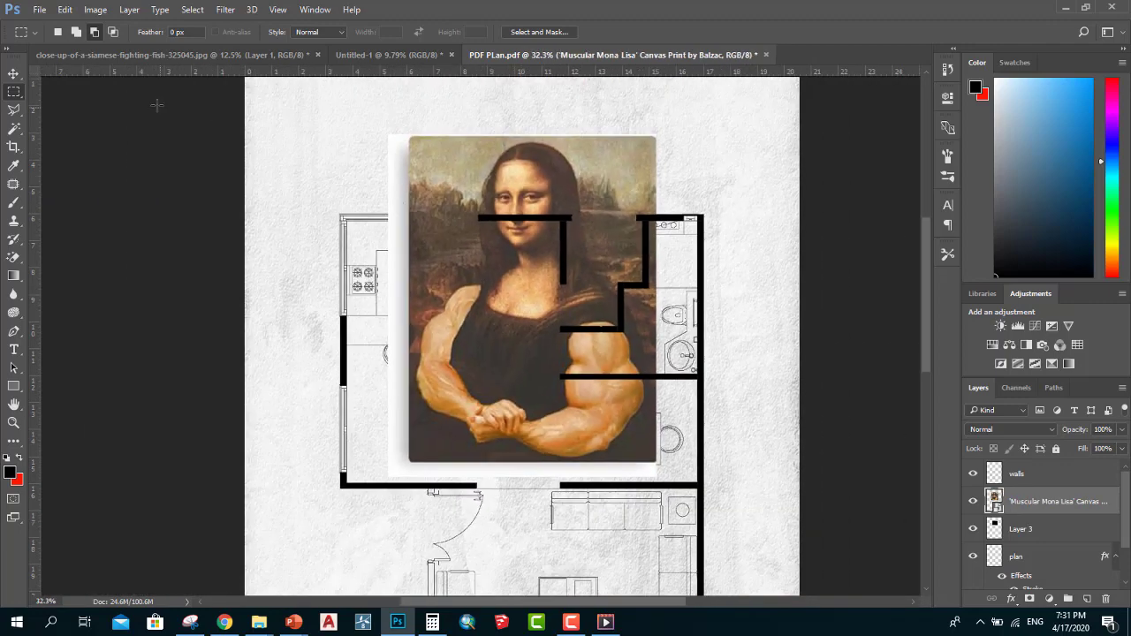
Move the Mona Lisa image left and down, then delete it along with the black rectangle layer.
click(18, 73)
drag(599, 163, 540, 209)
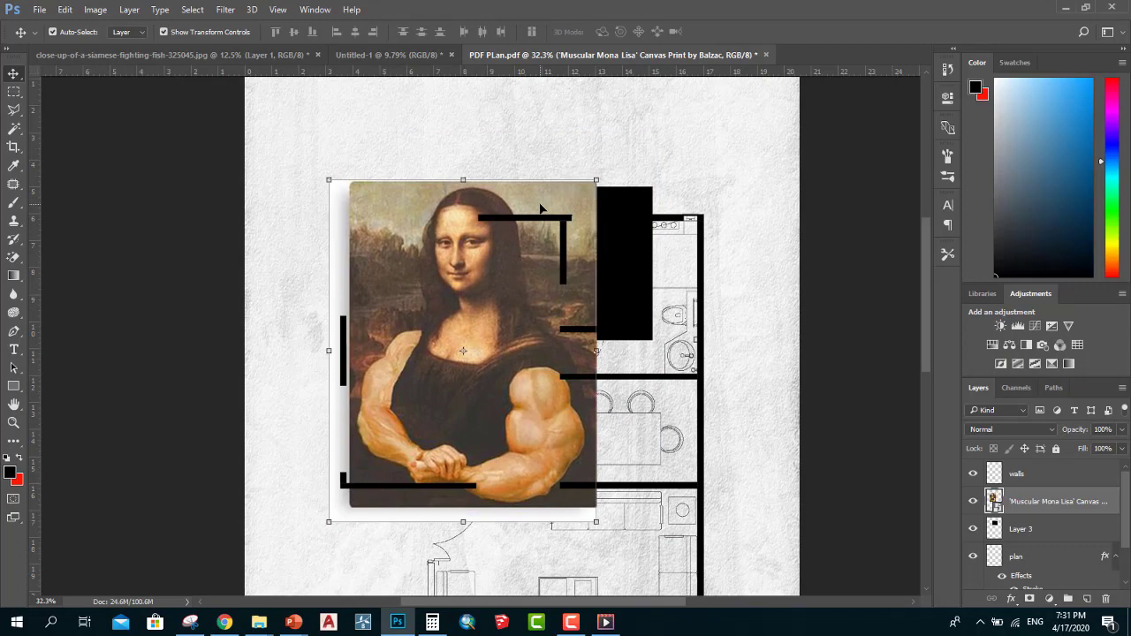
key(Delete)
key(Delete)
scroll(617, 165, down, 1)
scroll(616, 165, down, 1)
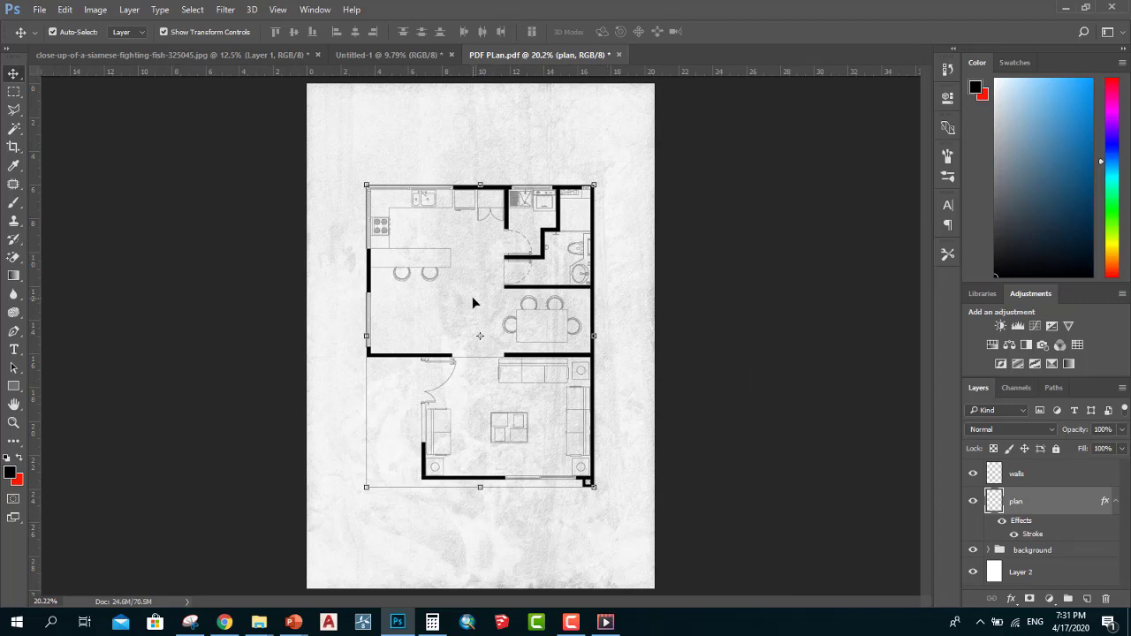
scroll(472, 304, down, 1)
scroll(376, 240, up, 2)
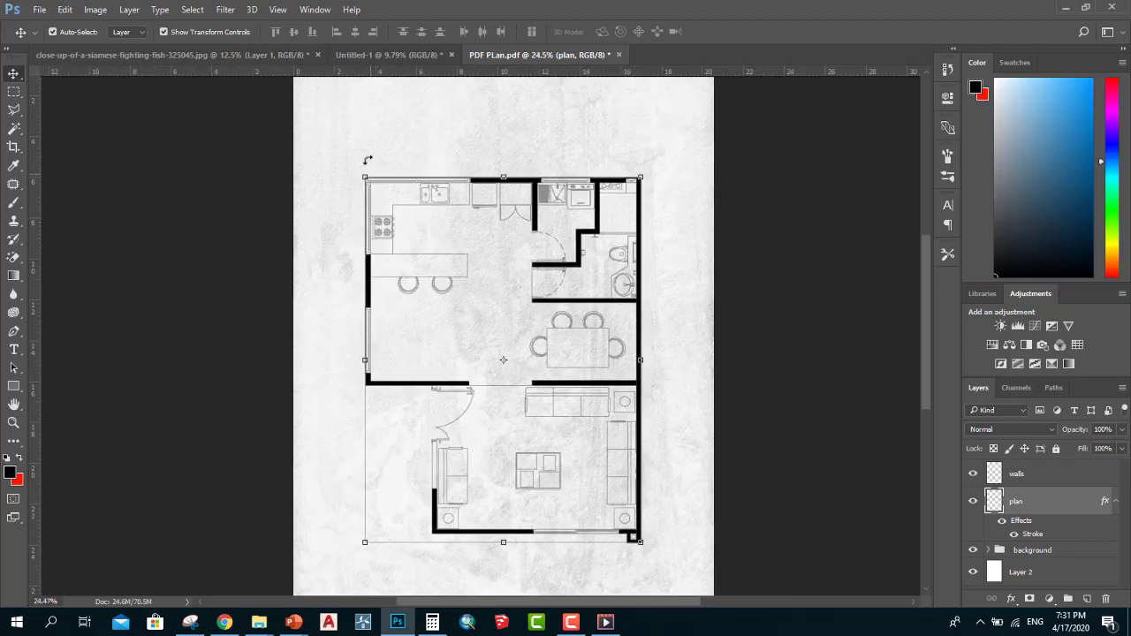
scroll(368, 167, up, 1)
scroll(378, 147, down, 1)
scroll(830, 446, down, 1)
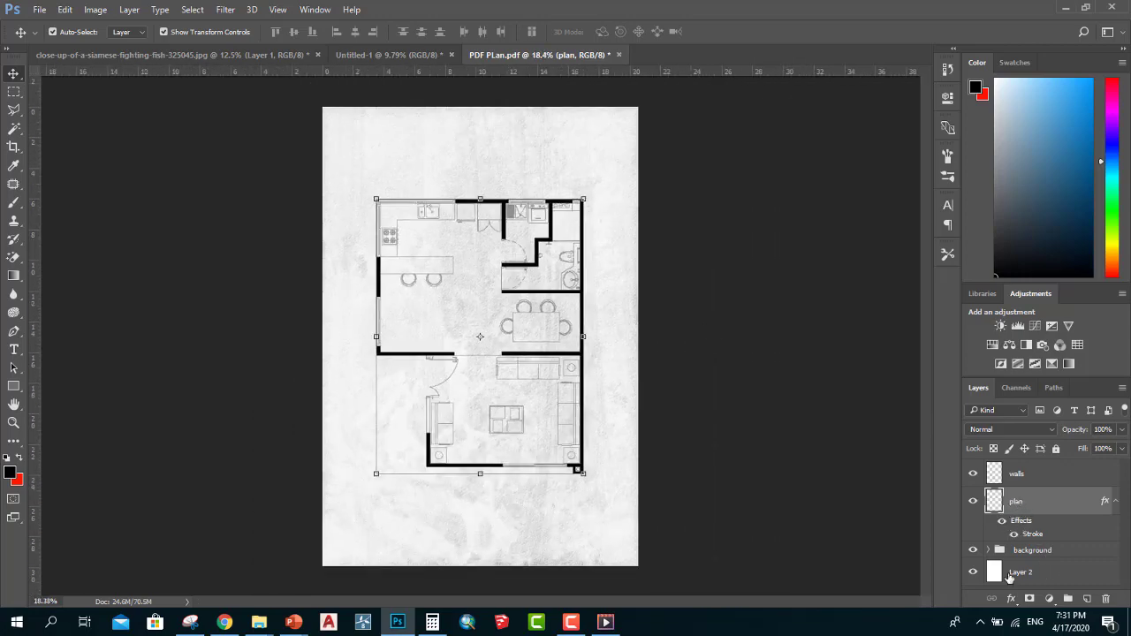
Magic Wand the page area around the plan and add a new empty layer above the plan.
right_click(21, 132)
click(80, 144)
click(381, 149)
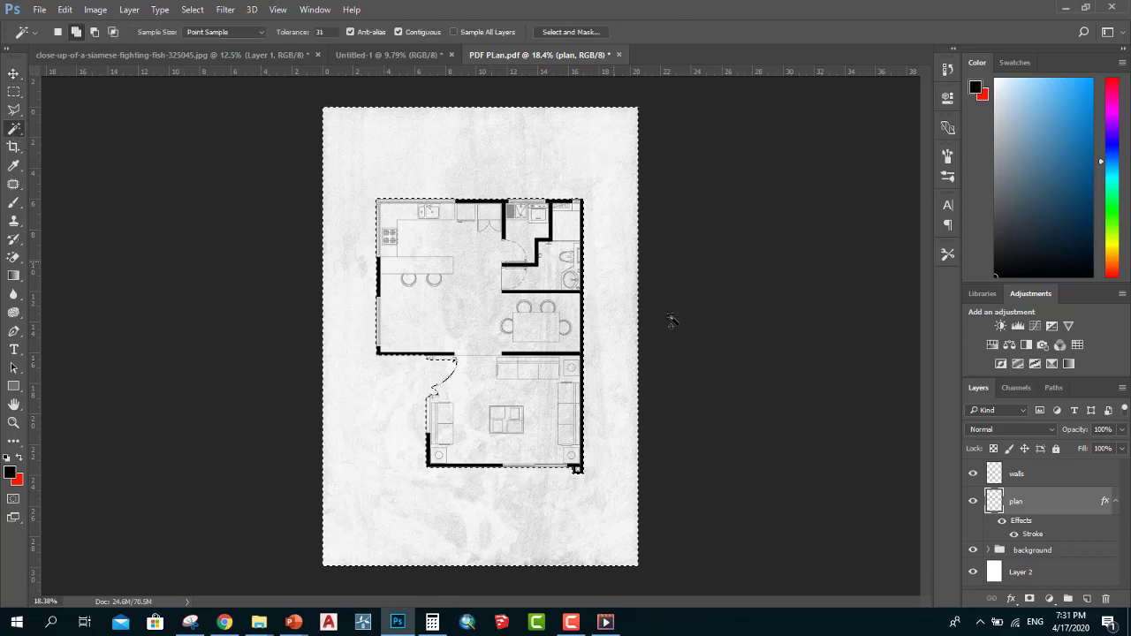
click(1086, 598)
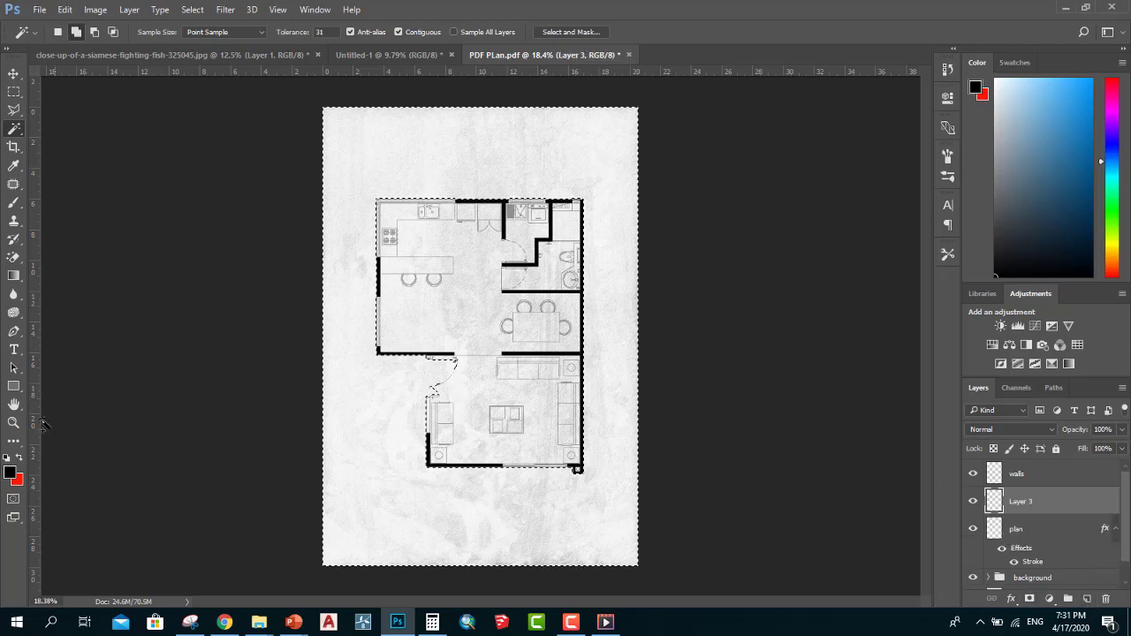
Fill the selected area around the plan with white and deselect.
click(10, 474)
click(386, 124)
click(710, 144)
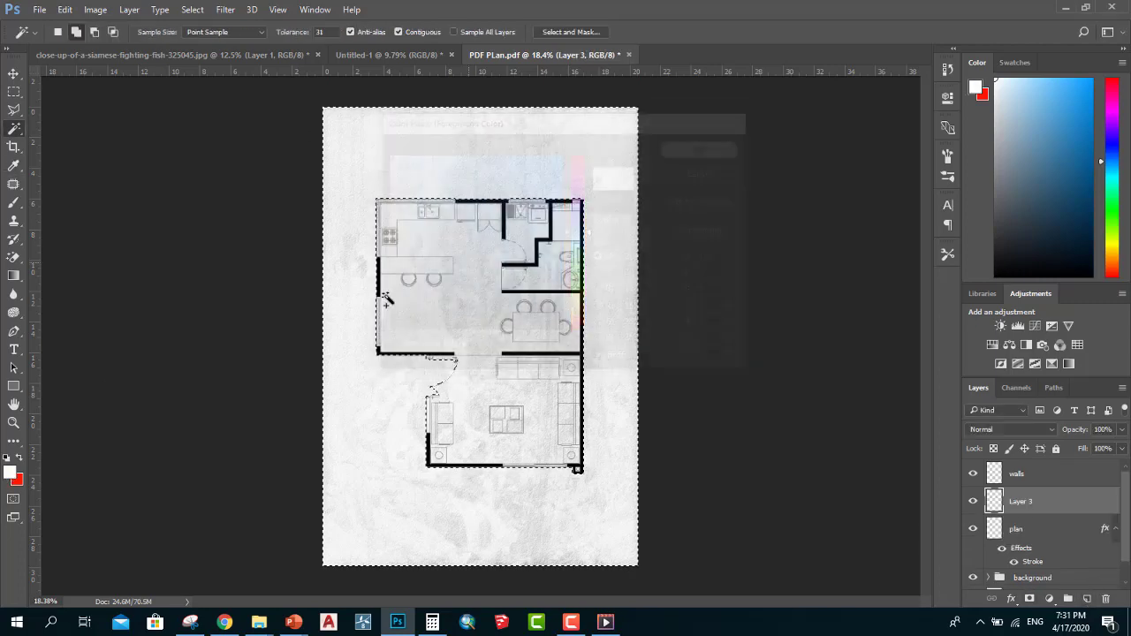
key(alt+BackSpace)
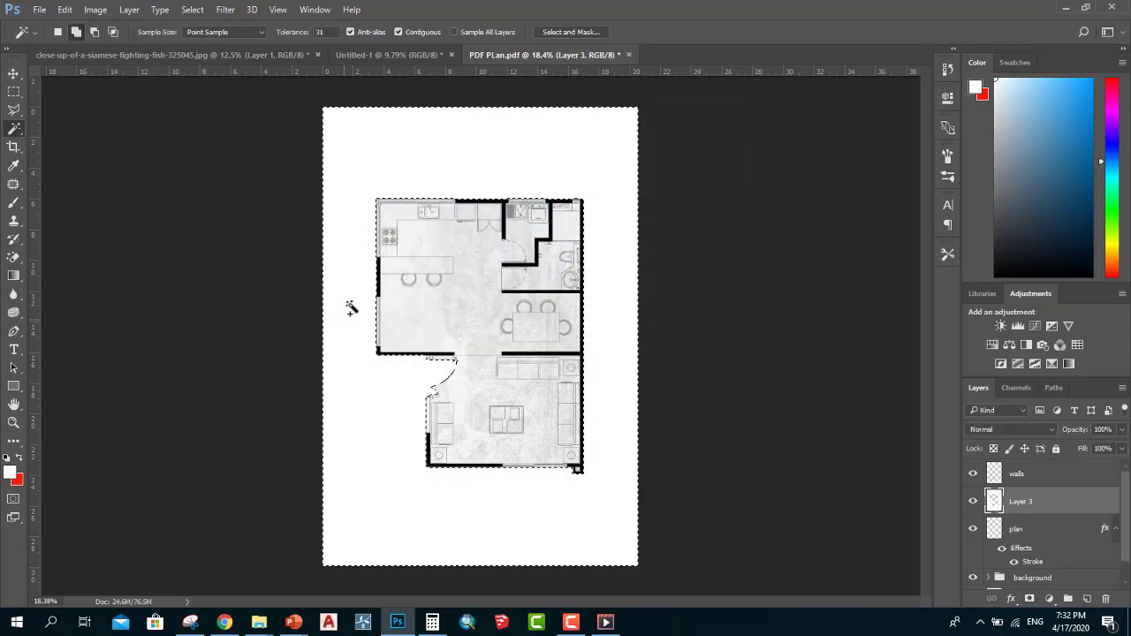
scroll(349, 265, up, 3)
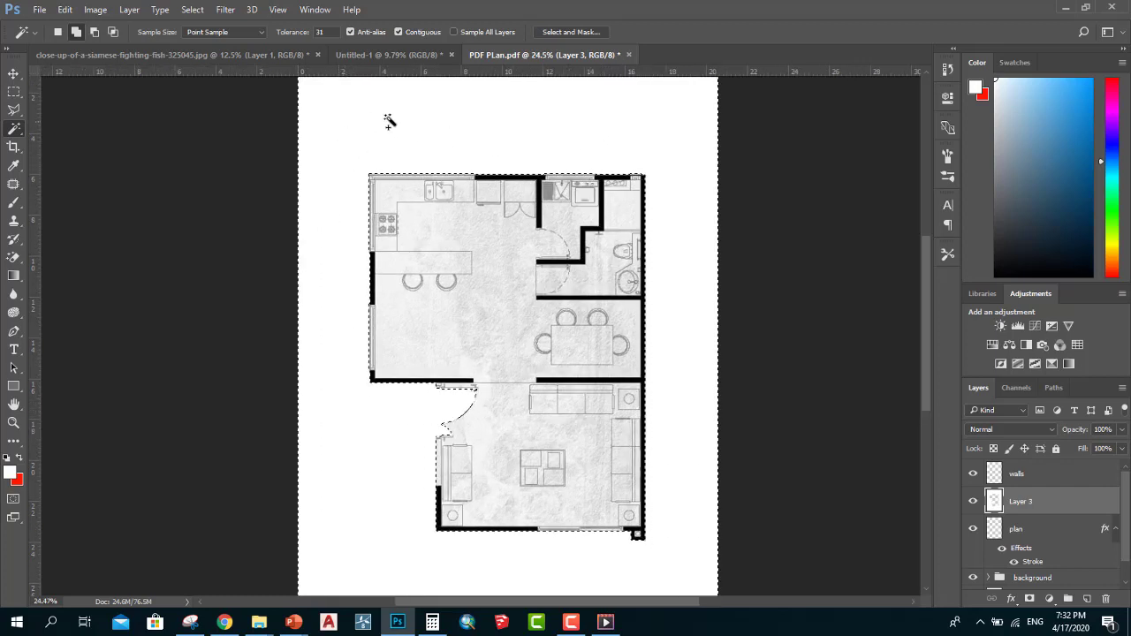
scroll(442, 282, down, 3)
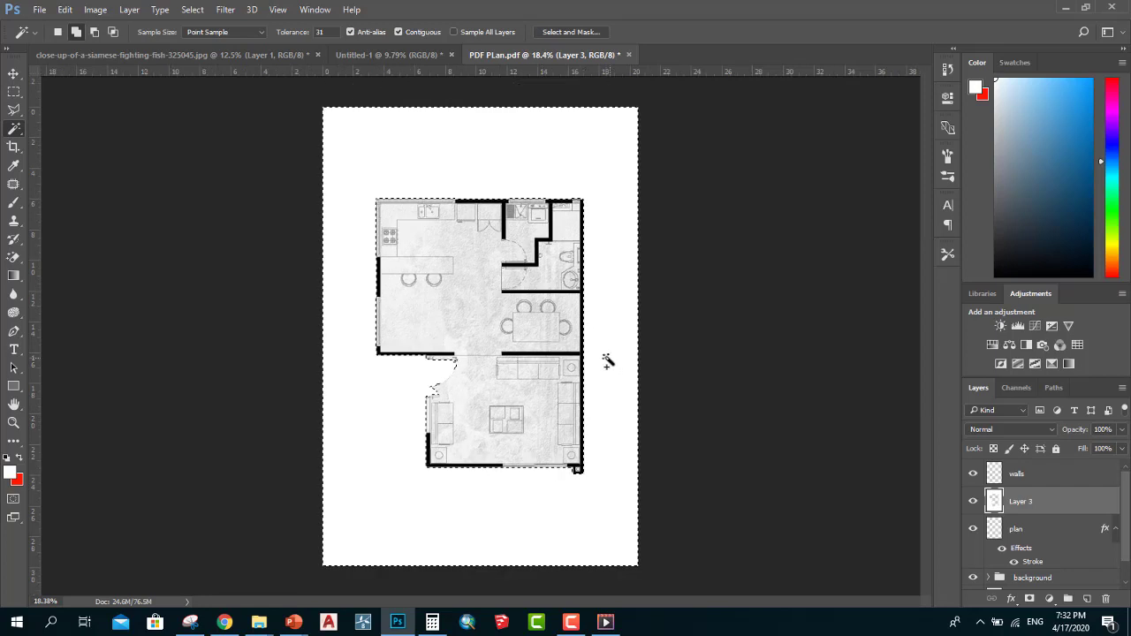
scroll(606, 361, down, 1)
scroll(560, 391, down, 1)
scroll(404, 442, up, 2)
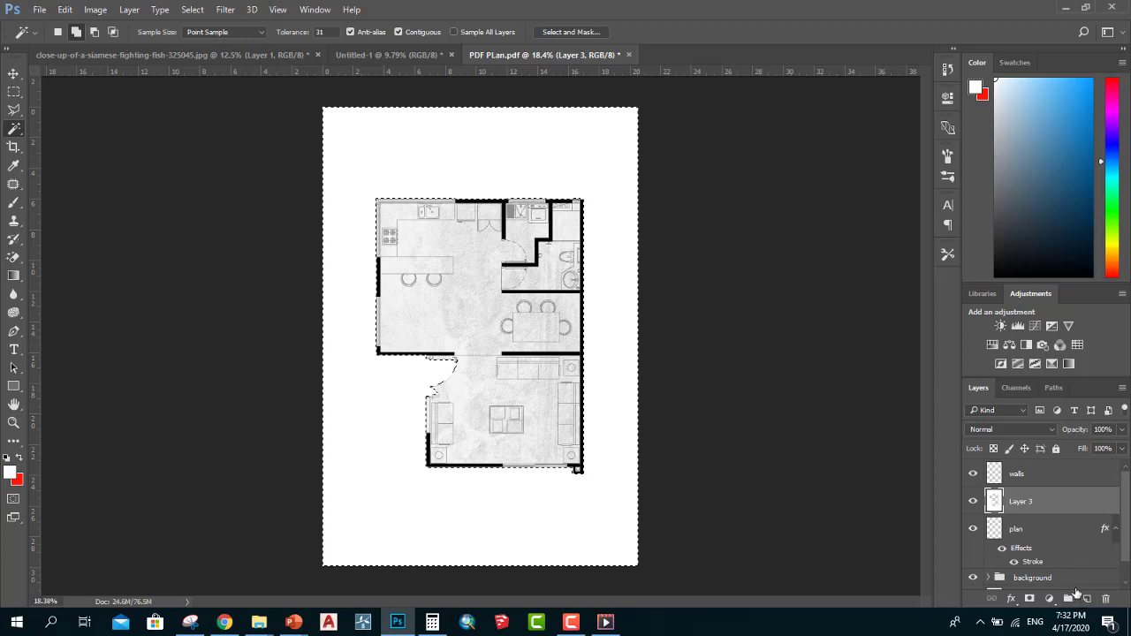
key(ctrl+d)
Add a new empty Layer 4 and lower the brush's angle jitter to 46%.
click(1087, 600)
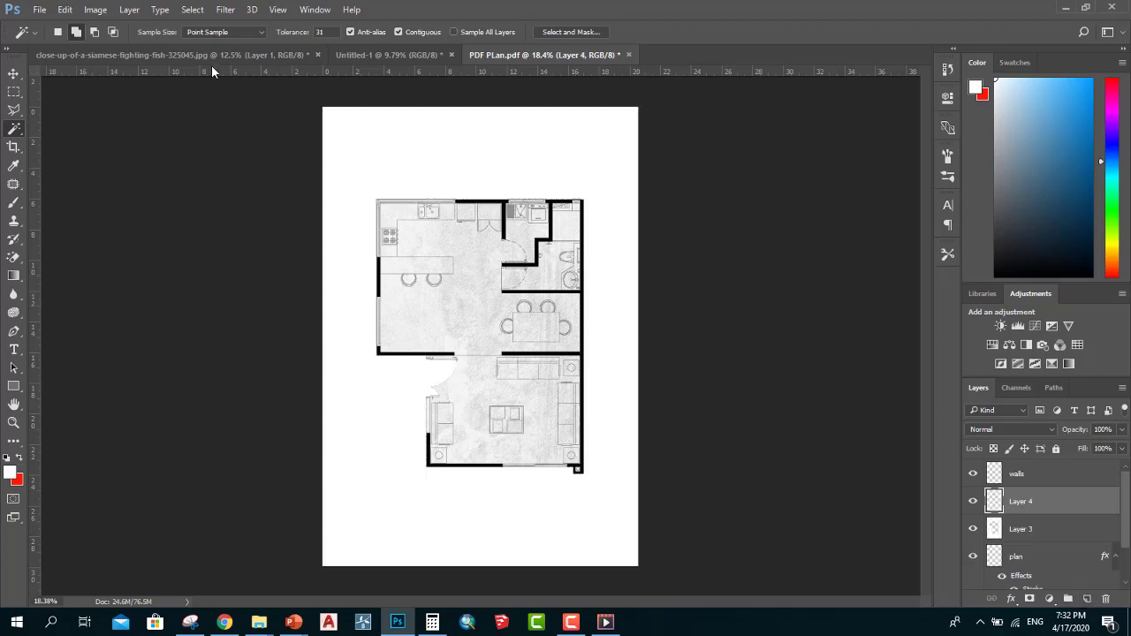
click(14, 206)
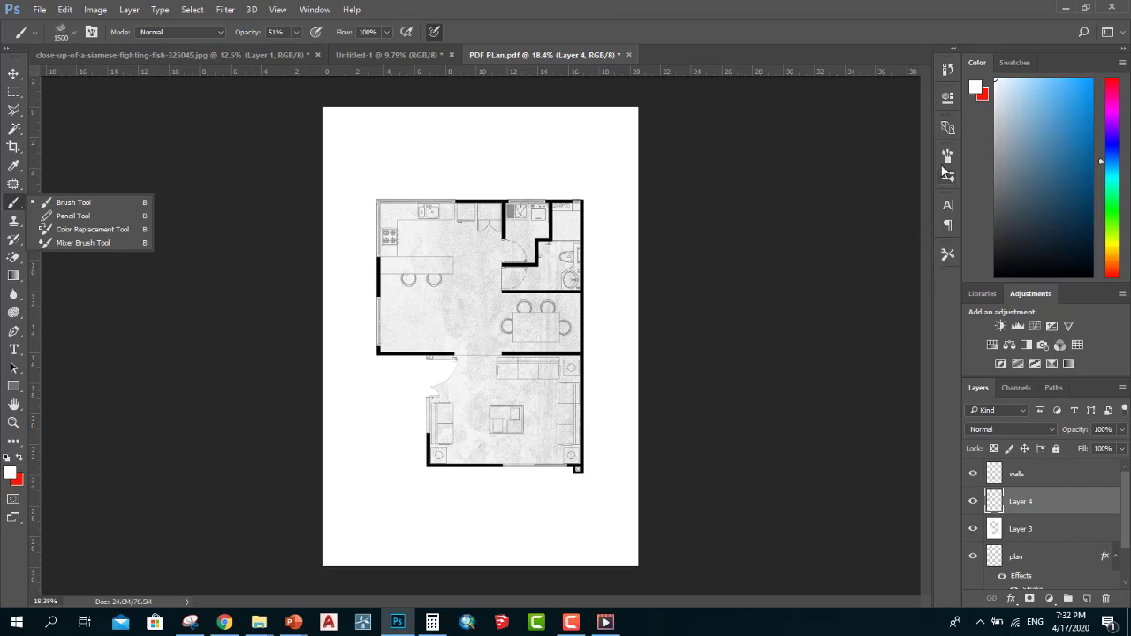
click(947, 158)
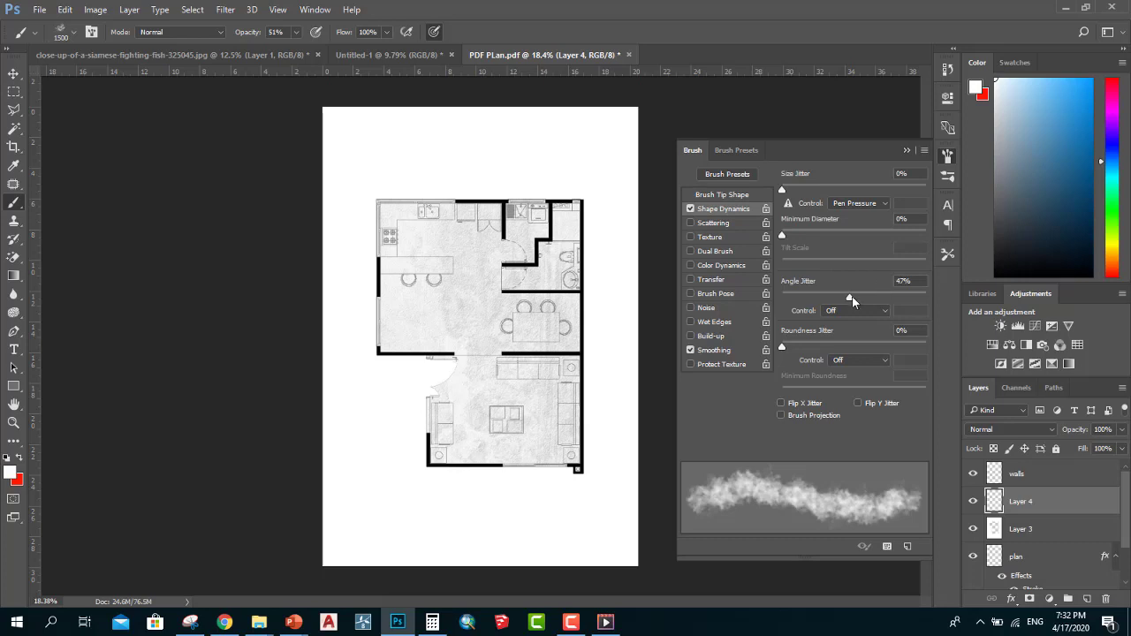
drag(852, 296, 843, 289)
click(904, 150)
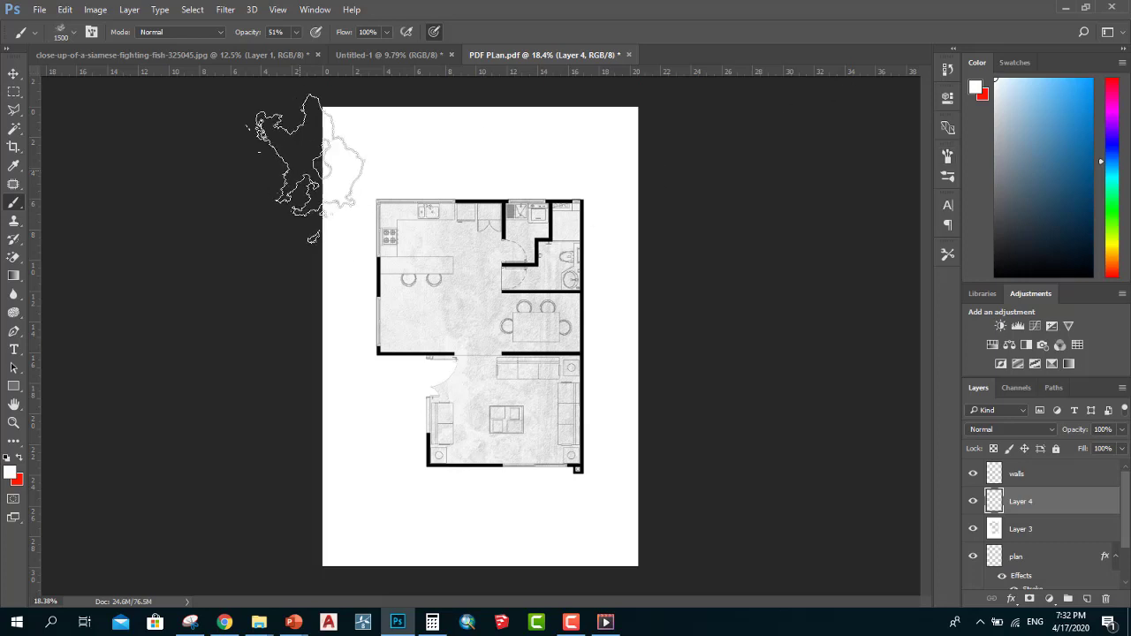
Set the foreground painting colour to black (000000).
click(10, 469)
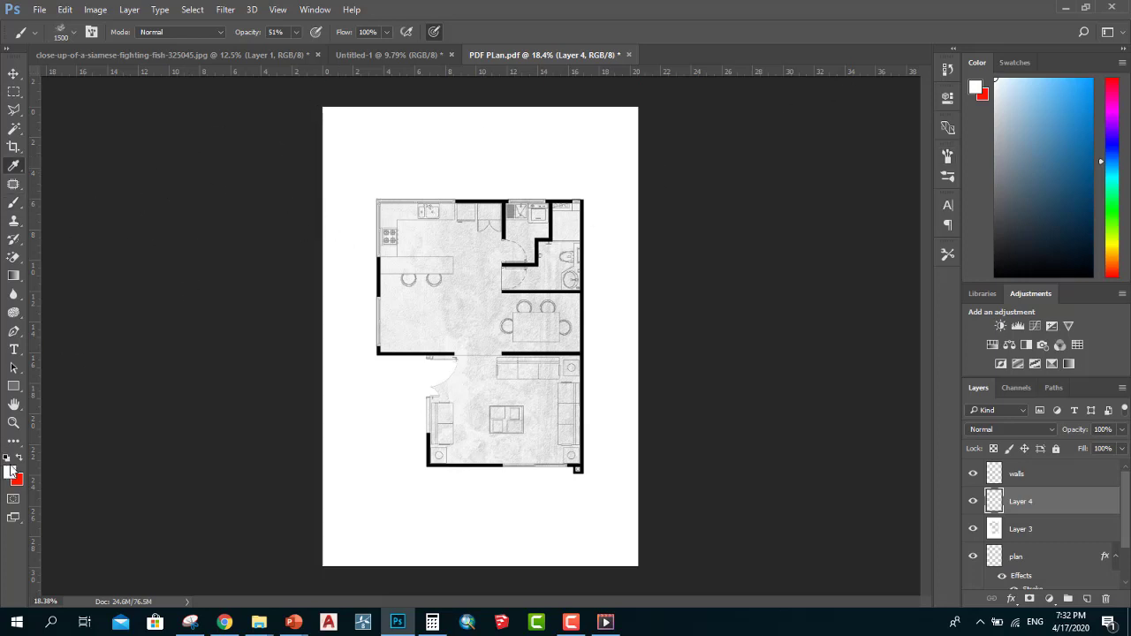
click(374, 198)
click(389, 334)
click(386, 333)
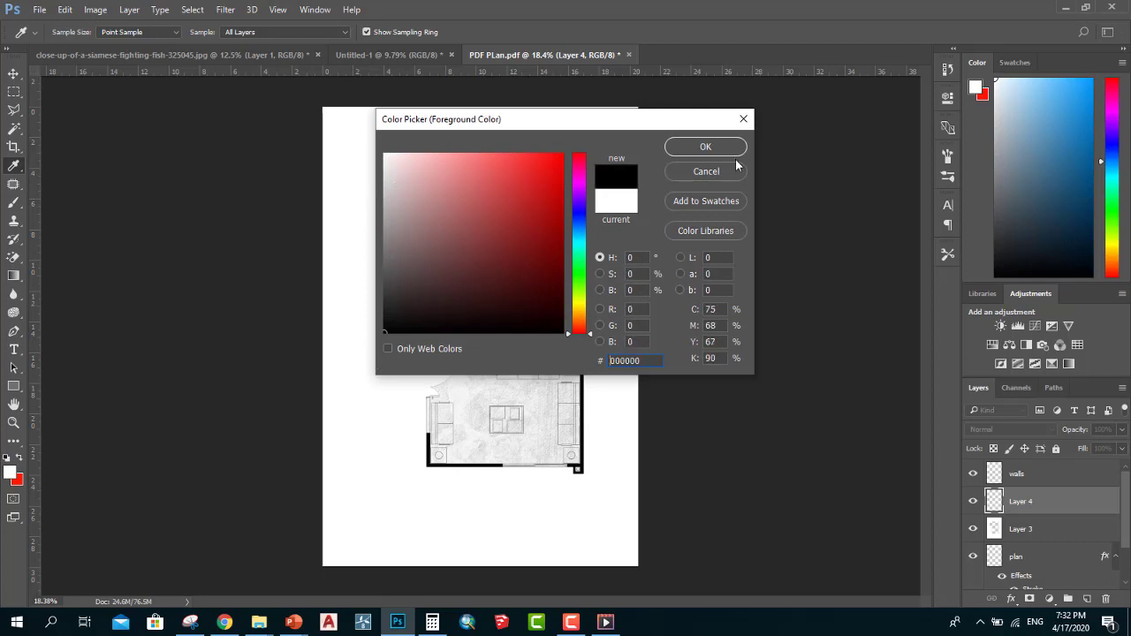
click(705, 146)
Paint soft dark cloud shading down the page's left and bottom on Layer 4.
mouse_move(300, 207)
mouse_down()
mouse_move(501, 541)
mouse_move(606, 480)
mouse_move(662, 365)
mouse_move(662, 177)
mouse_move(575, 95)
mouse_move(345, 159)
mouse_move(454, 291)
mouse_move(542, 177)
mouse_move(460, 398)
mouse_up()
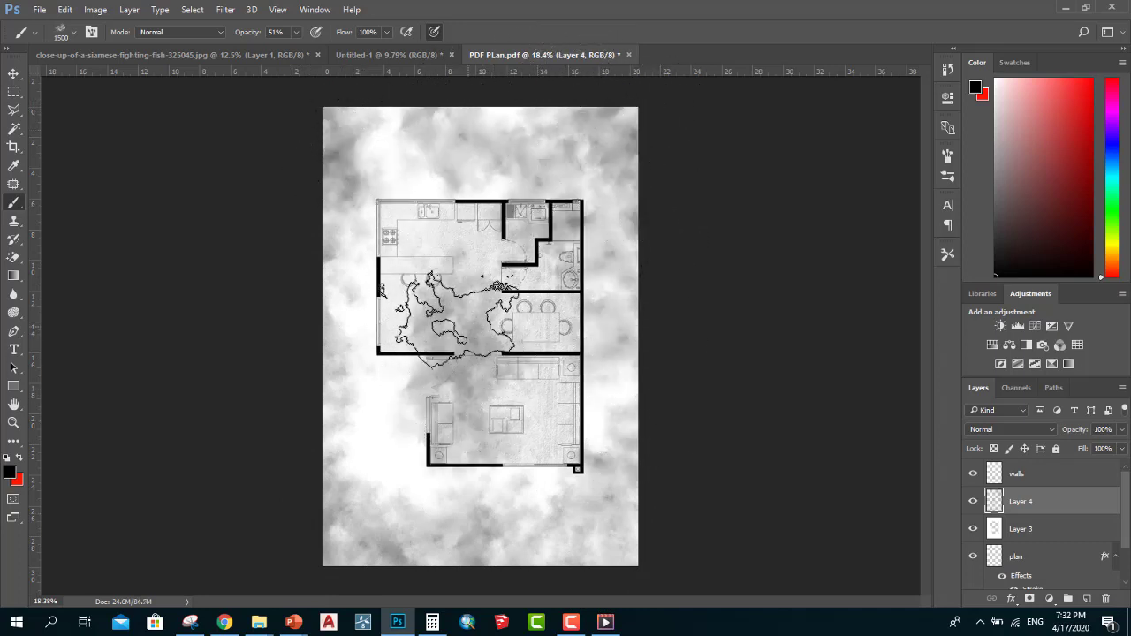
scroll(380, 322, down, 1)
scroll(347, 217, down, 1)
scroll(481, 371, up, 1)
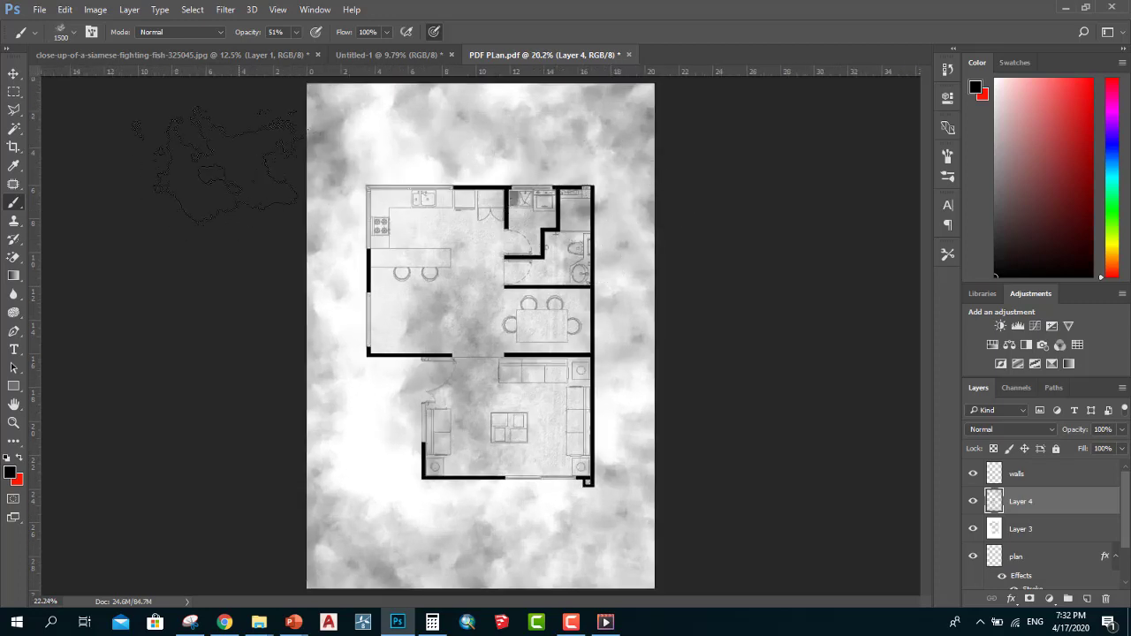
scroll(542, 391, down, 1)
scroll(494, 388, down, 1)
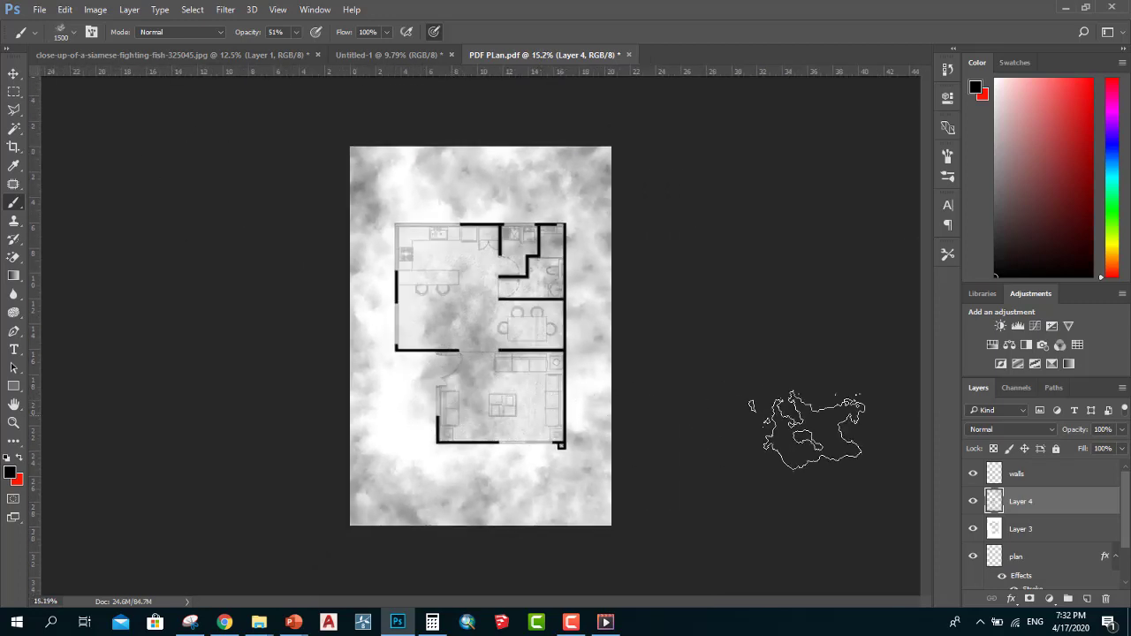
Clip Layer 4 to Layer 3, then select both layers together.
click(1038, 536)
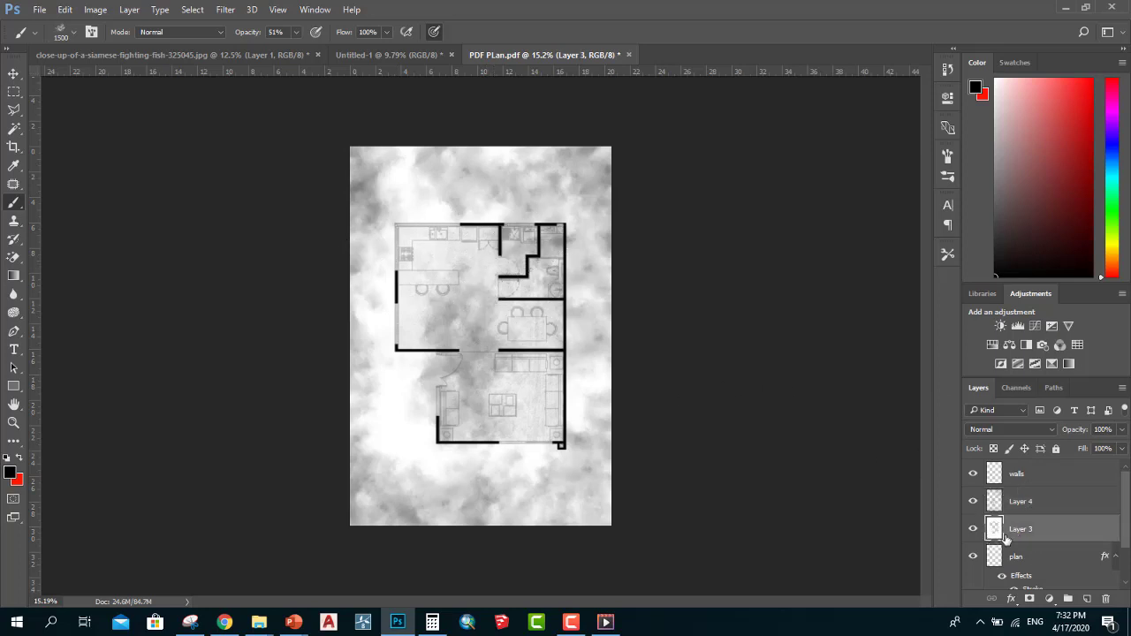
click(1025, 507)
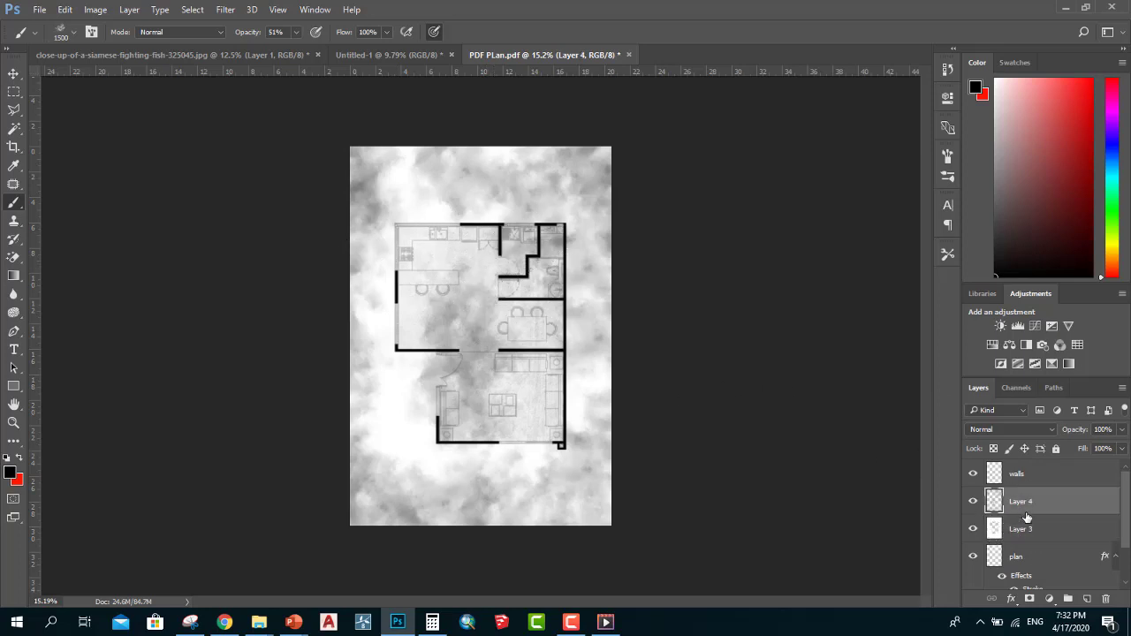
alt+click(1027, 514)
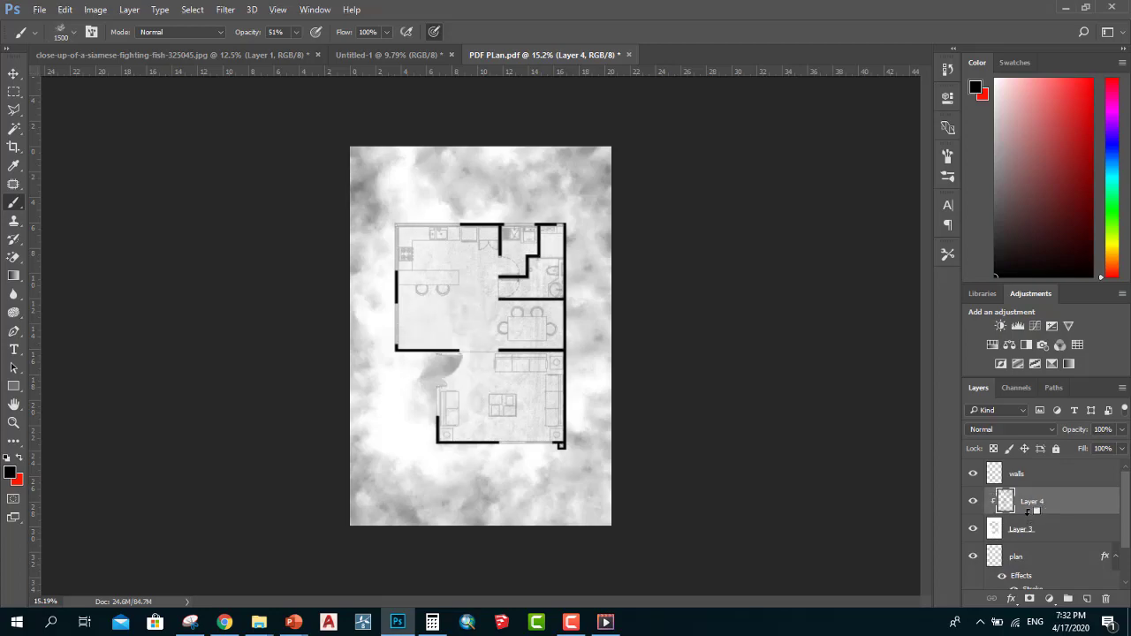
scroll(353, 221, up, 2)
scroll(680, 291, up, 1)
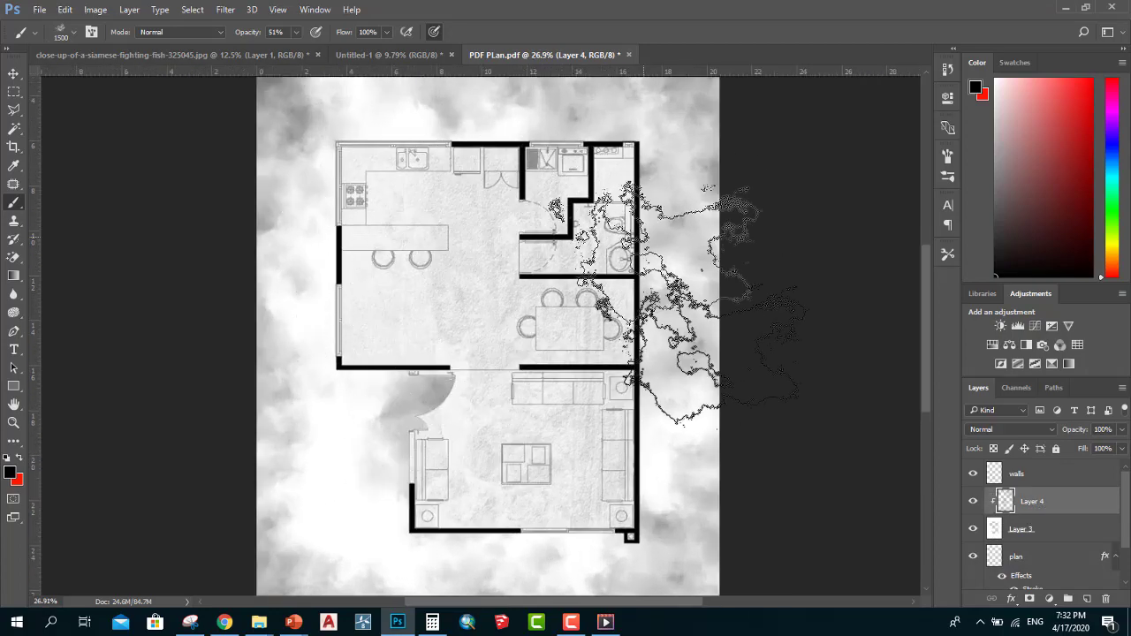
scroll(371, 380, down, 1)
scroll(654, 369, down, 1)
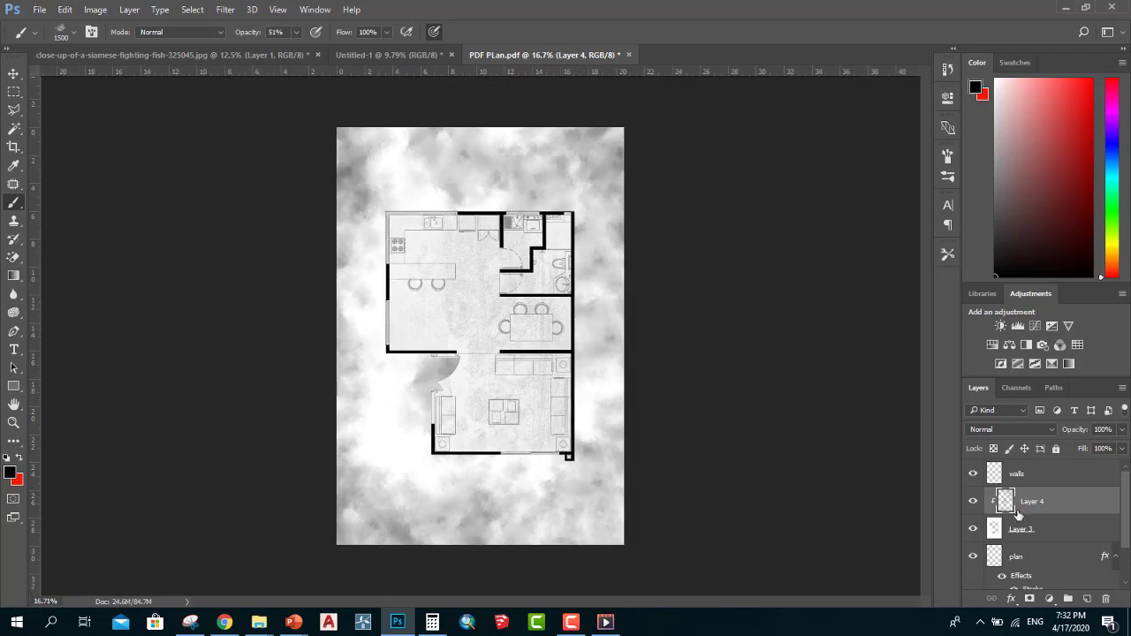
shift+click(1036, 529)
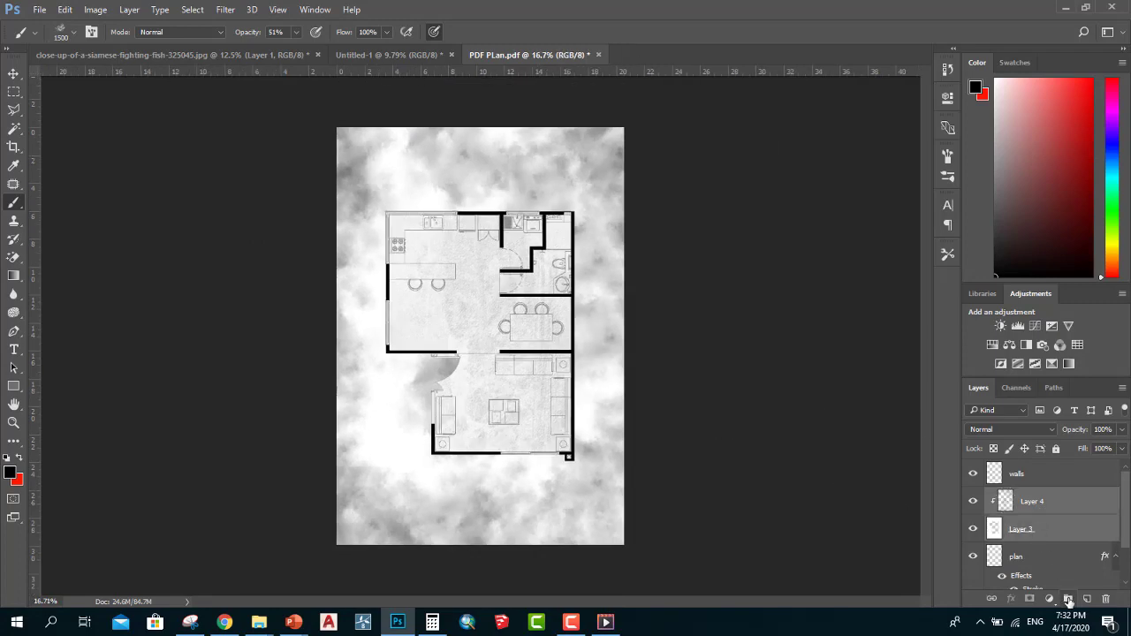
Group the selected Layer 3 and Layer 4, name the group B2, and set its opacity to 42%.
key(ctrl+g)
double_click(1036, 497)
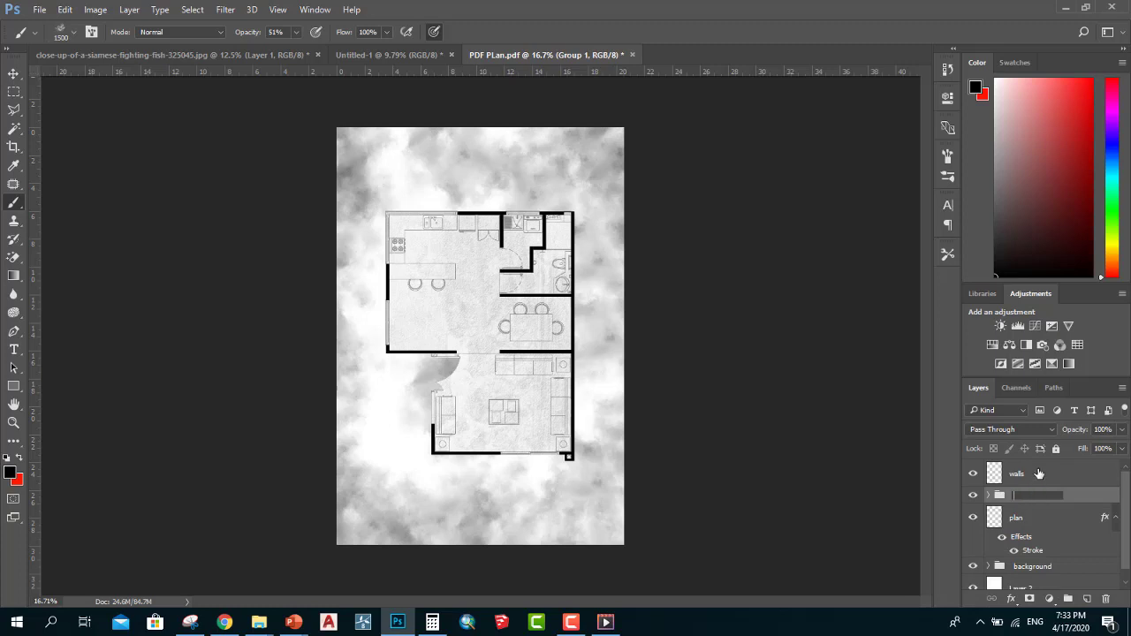
text(B2)
click(1054, 510)
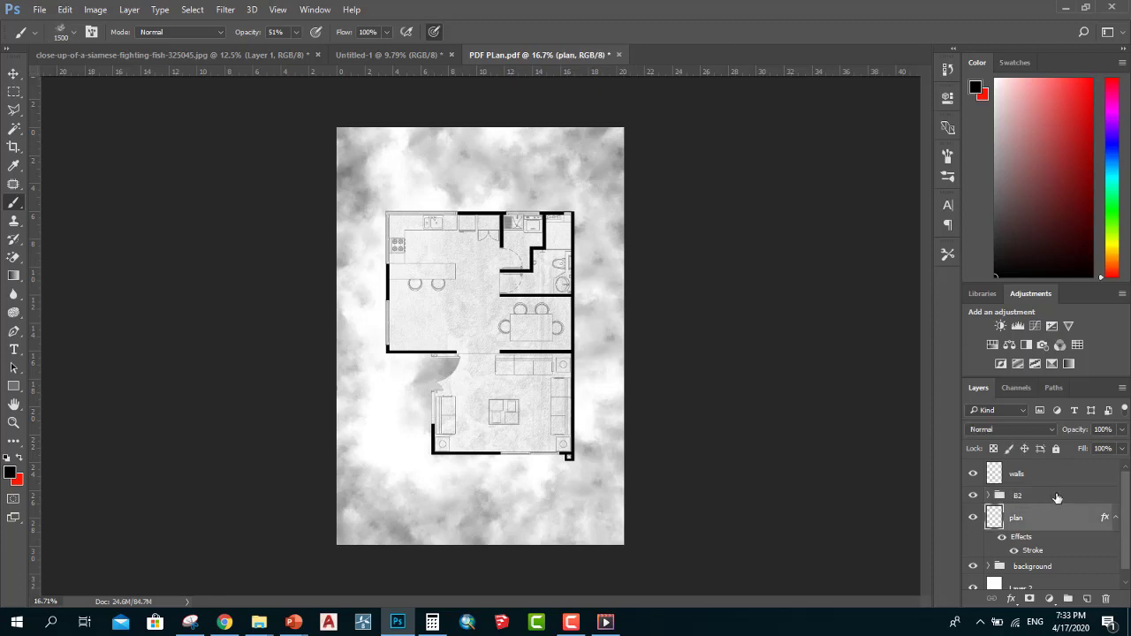
click(1057, 491)
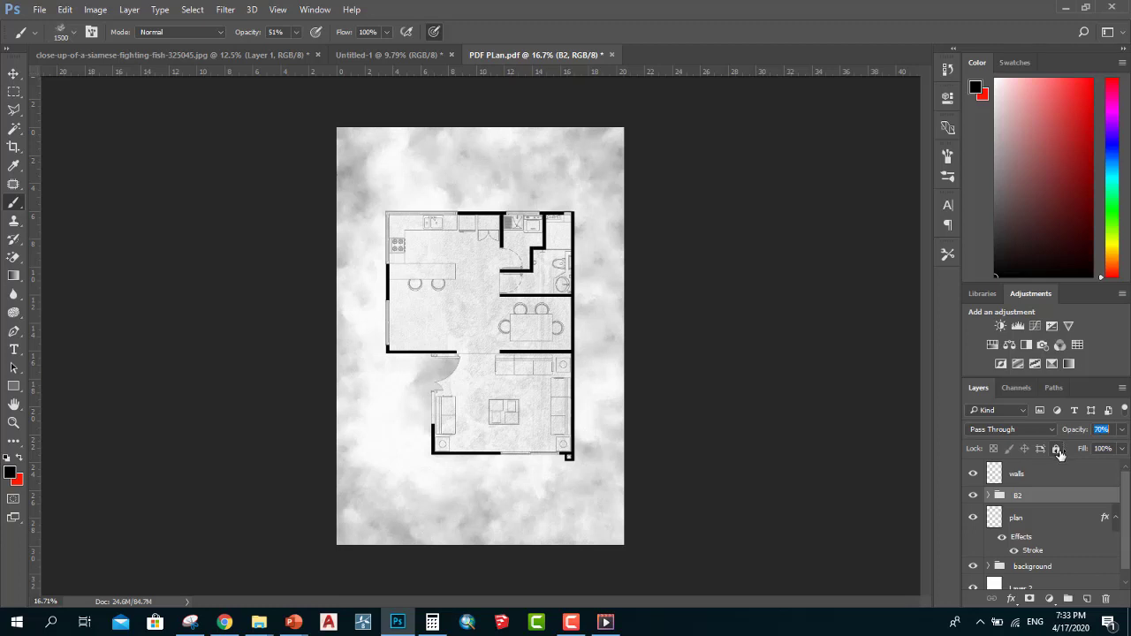
mouse_move(1083, 430)
mouse_down()
mouse_move(1074, 439)
mouse_move(1080, 431)
mouse_up()
text(15)
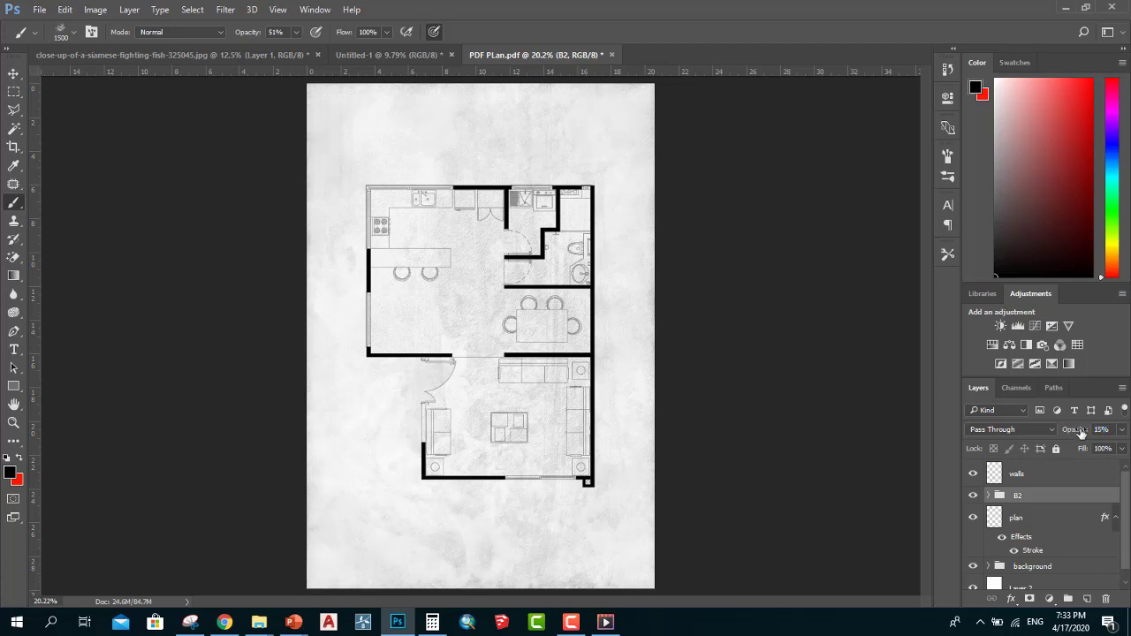
drag(1095, 429, 1090, 430)
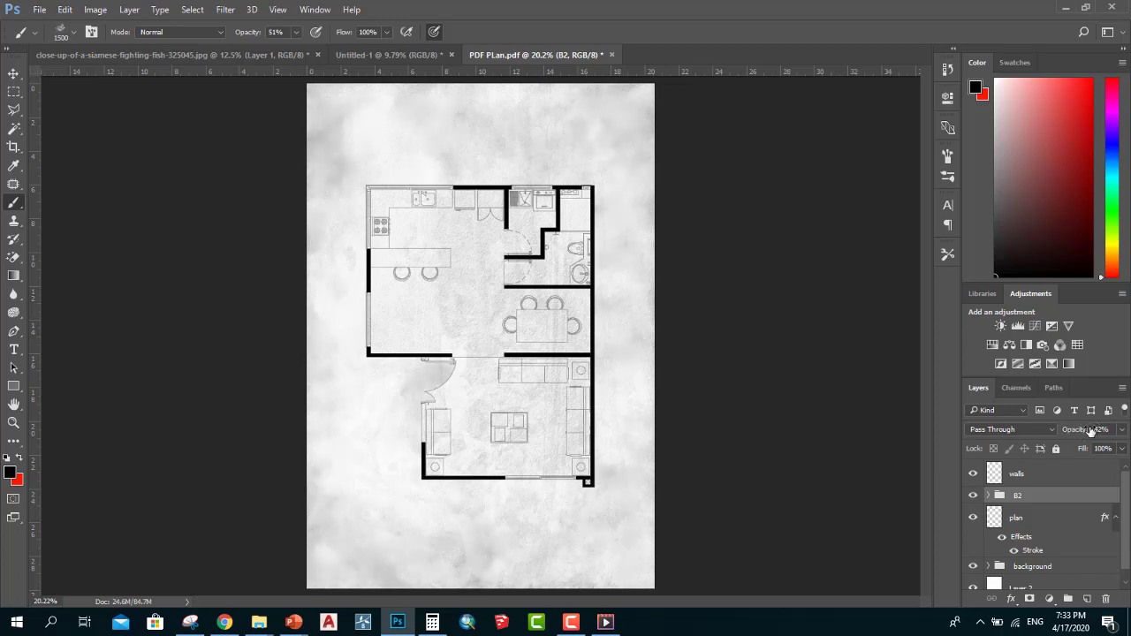
Show the Tool Presets panel from the Window menu.
scroll(681, 365, down, 2)
scroll(310, 189, up, 2)
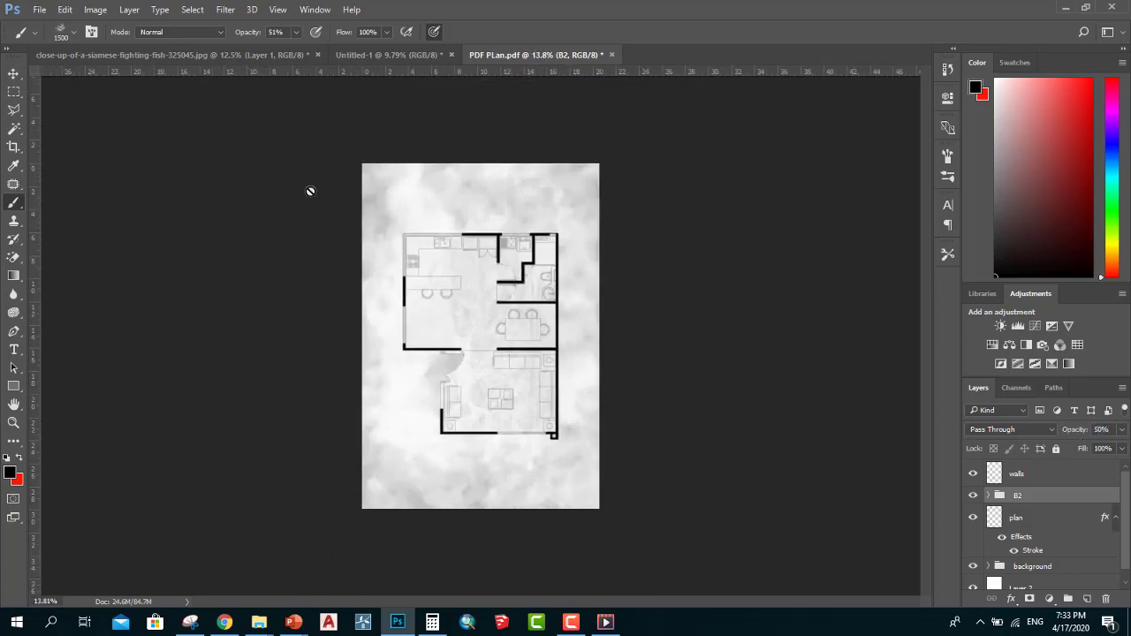
scroll(296, 177, down, 2)
scroll(345, 129, up, 2)
scroll(471, 177, down, 1)
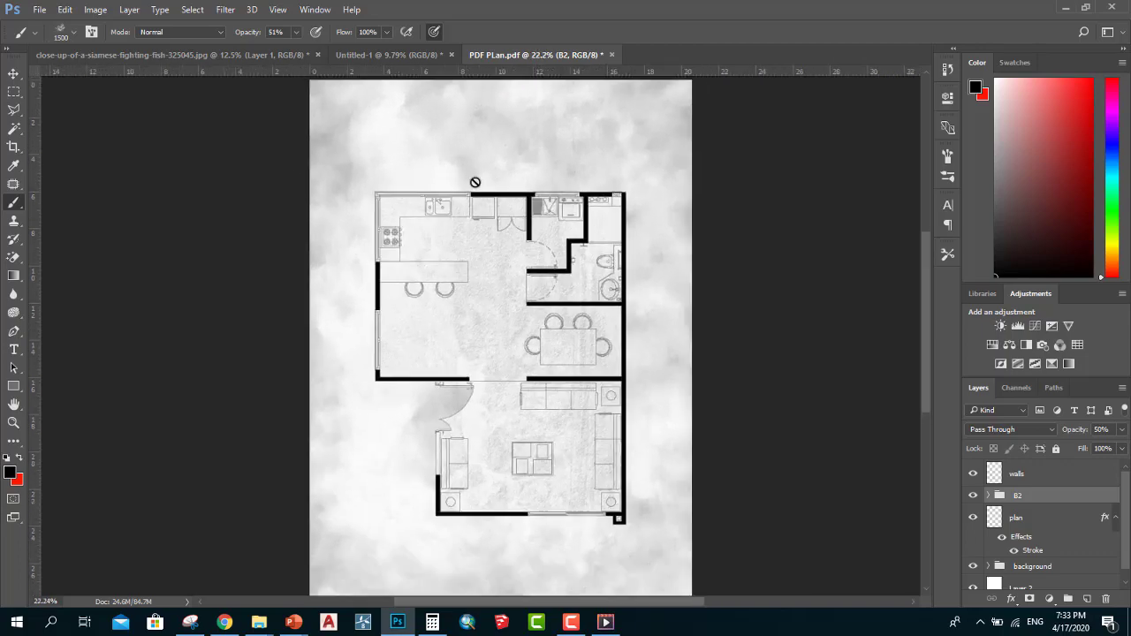
scroll(481, 178, down, 1)
scroll(530, 146, up, 2)
scroll(565, 114, up, 4)
scroll(574, 151, up, 2)
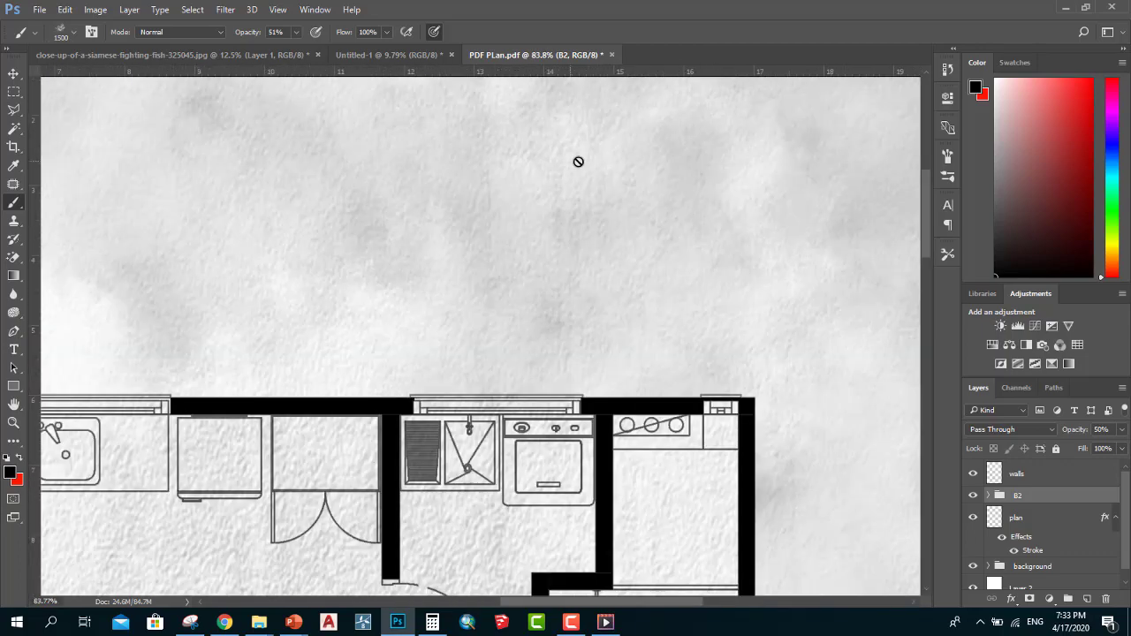
scroll(618, 152, up, 1)
scroll(593, 180, down, 2)
scroll(593, 212, down, 2)
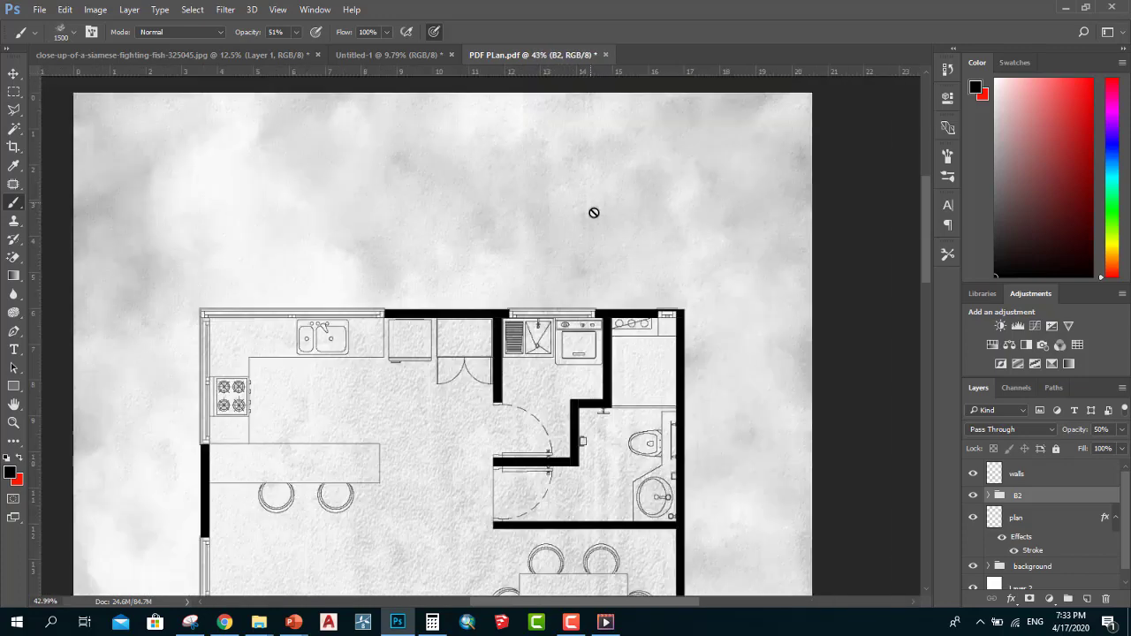
scroll(594, 261, down, 1)
scroll(485, 403, down, 2)
scroll(437, 333, up, 1)
scroll(412, 361, down, 1)
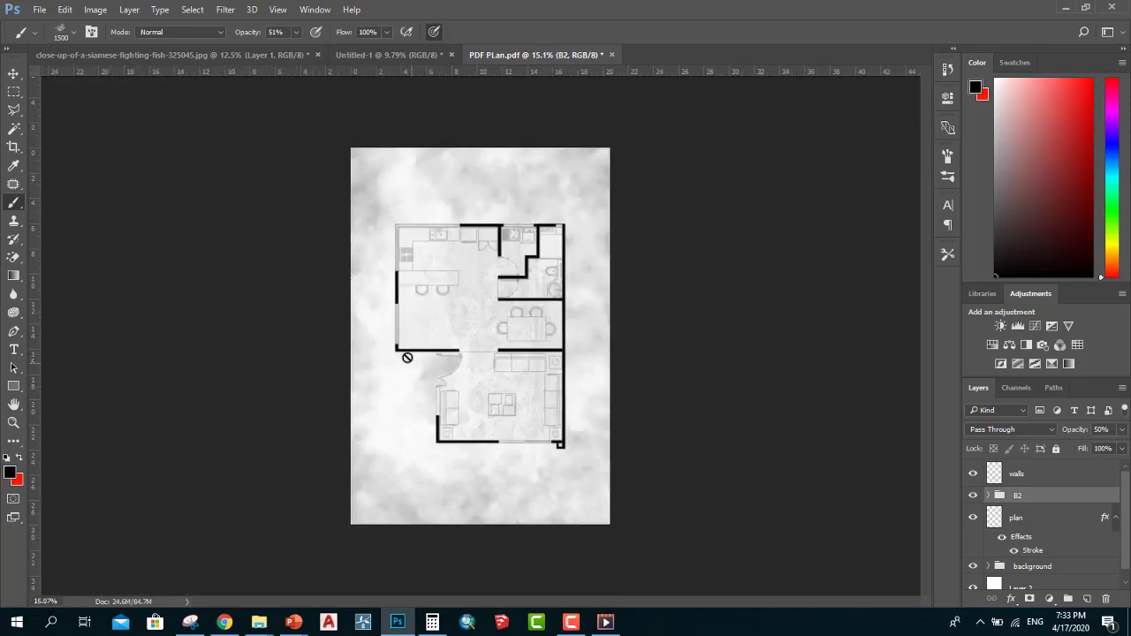
scroll(334, 226, up, 1)
scroll(386, 217, up, 1)
scroll(434, 189, up, 1)
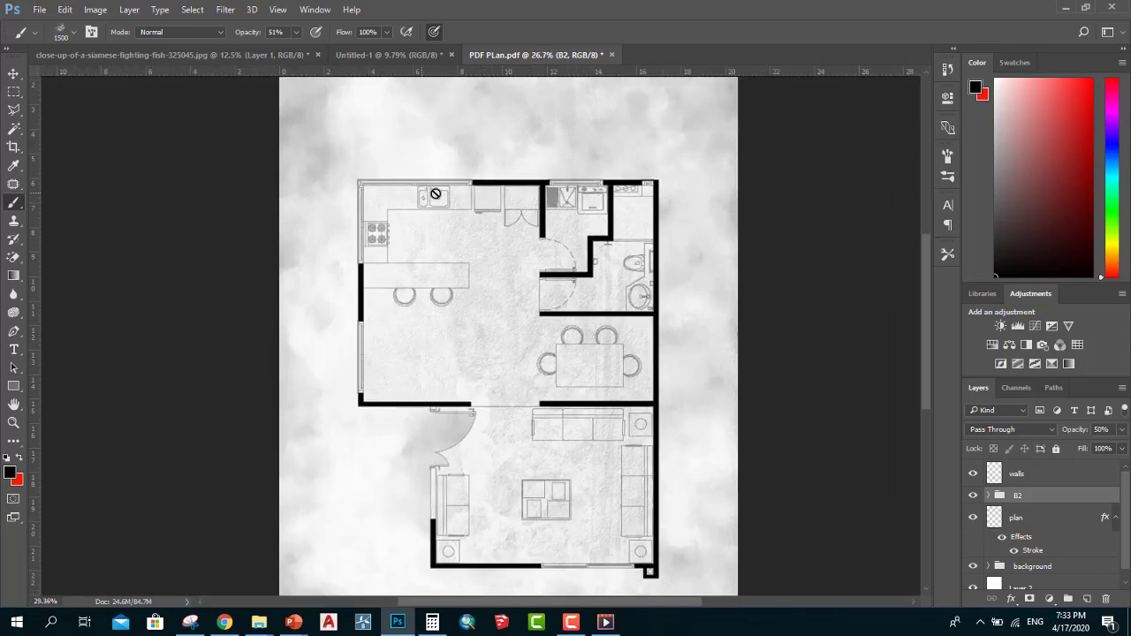
scroll(475, 250, up, 2)
scroll(474, 249, down, 1)
scroll(377, 189, down, 1)
scroll(424, 265, down, 2)
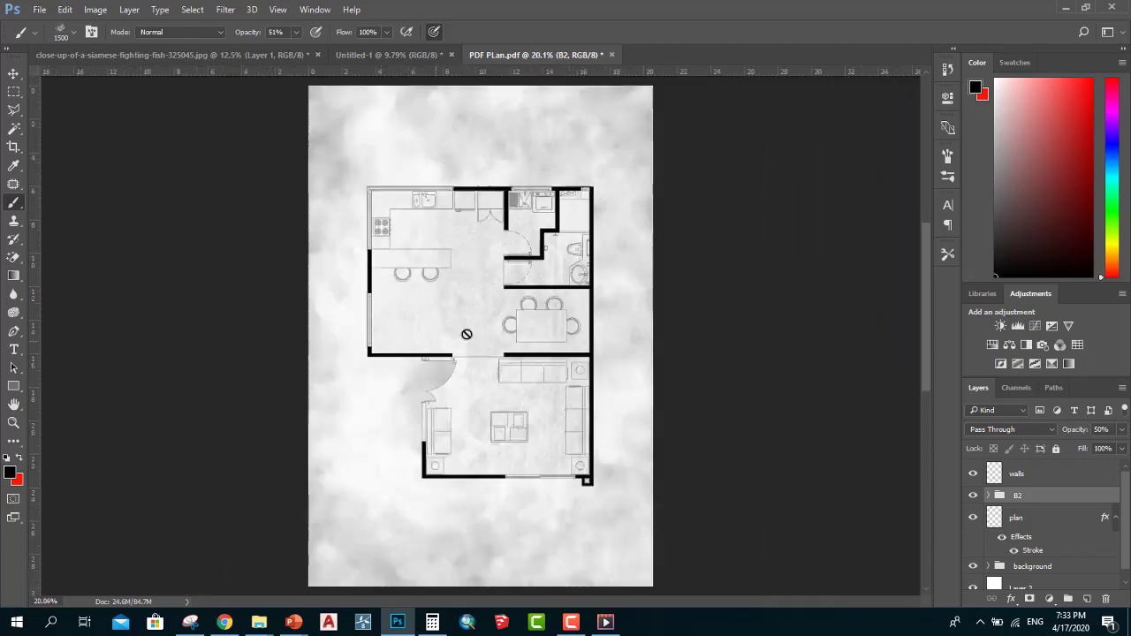
scroll(440, 308, up, 1)
scroll(439, 300, up, 1)
scroll(434, 291, up, 1)
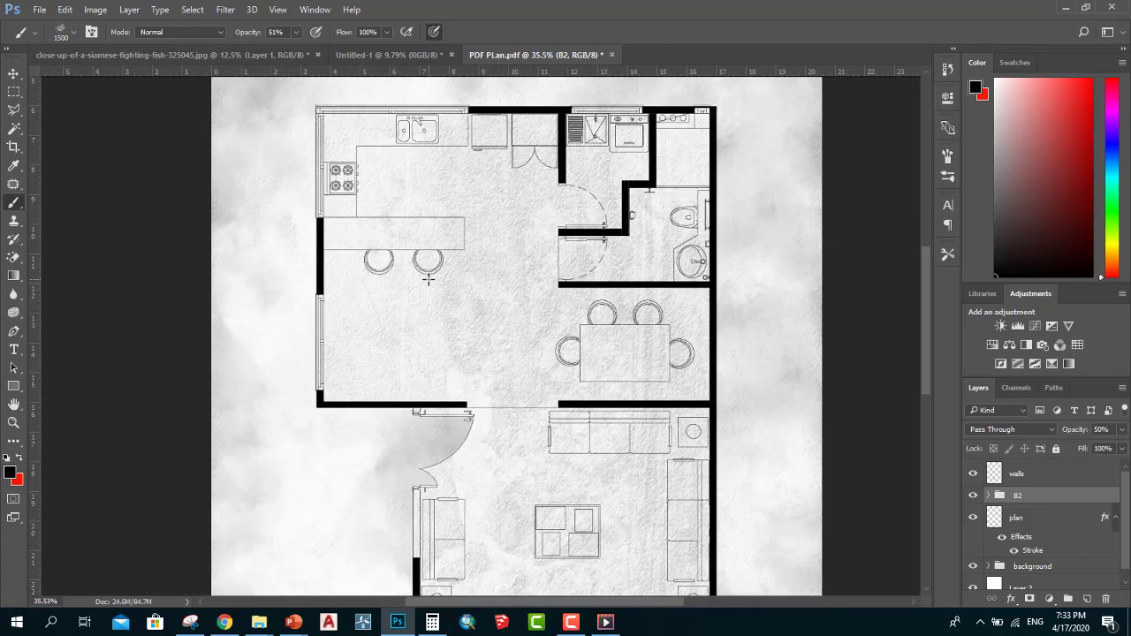
scroll(428, 278, down, 2)
scroll(476, 284, down, 2)
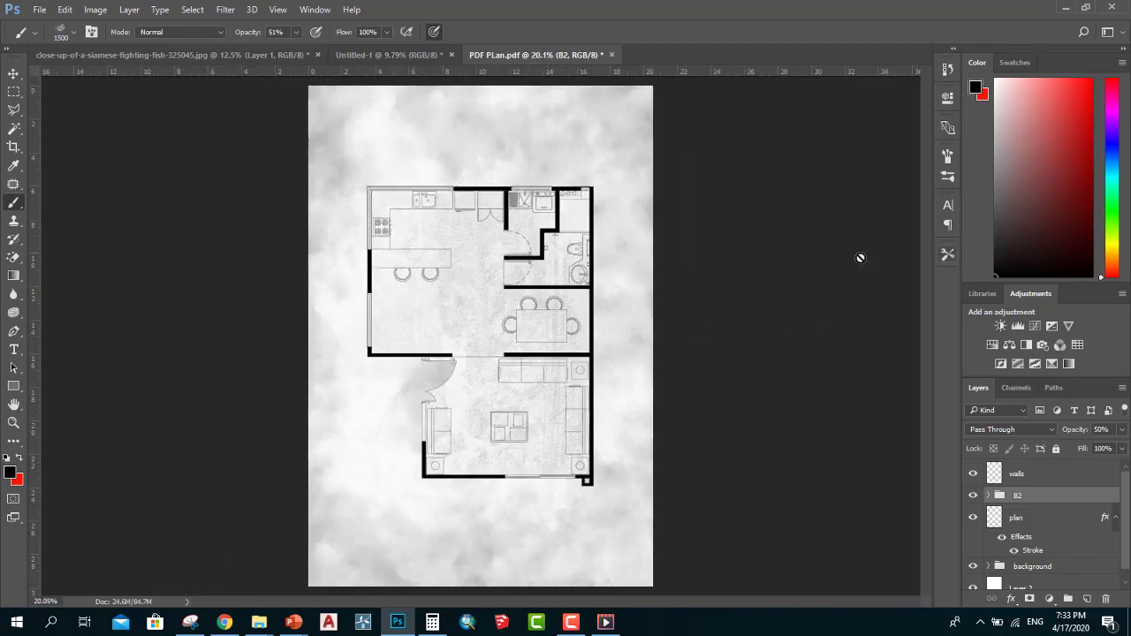
click(947, 255)
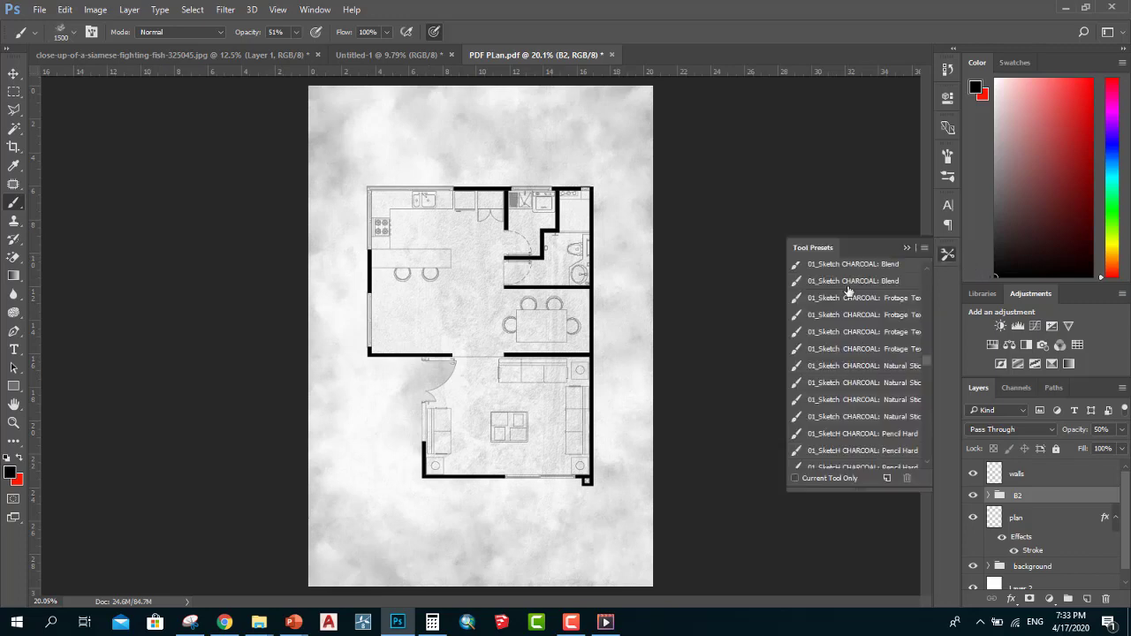
click(946, 256)
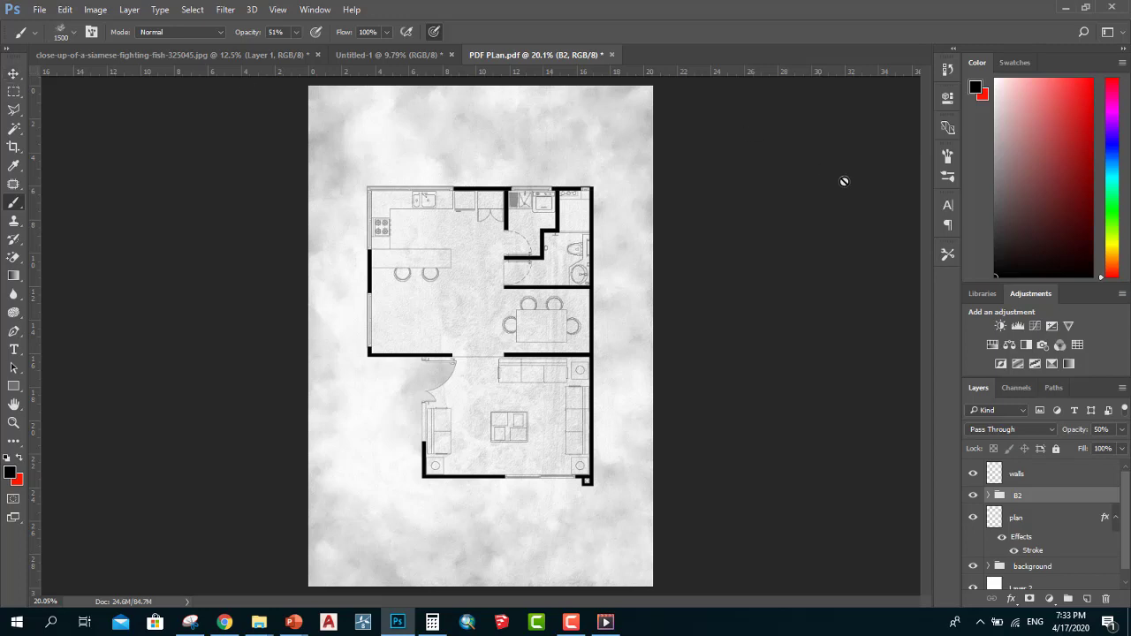
click(318, 9)
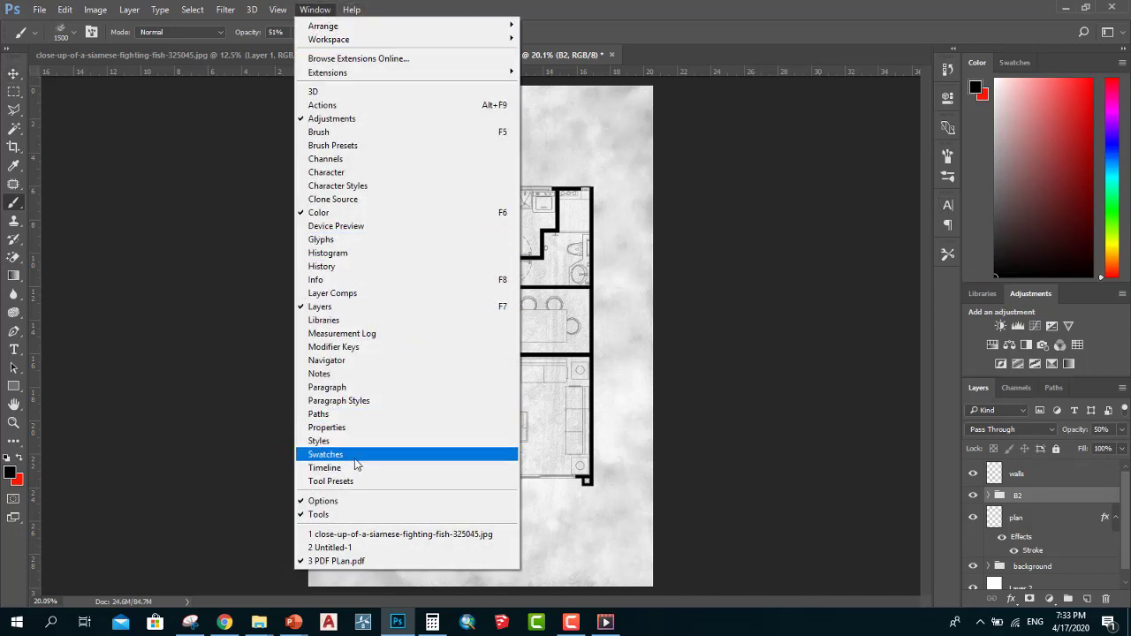
click(356, 481)
click(906, 249)
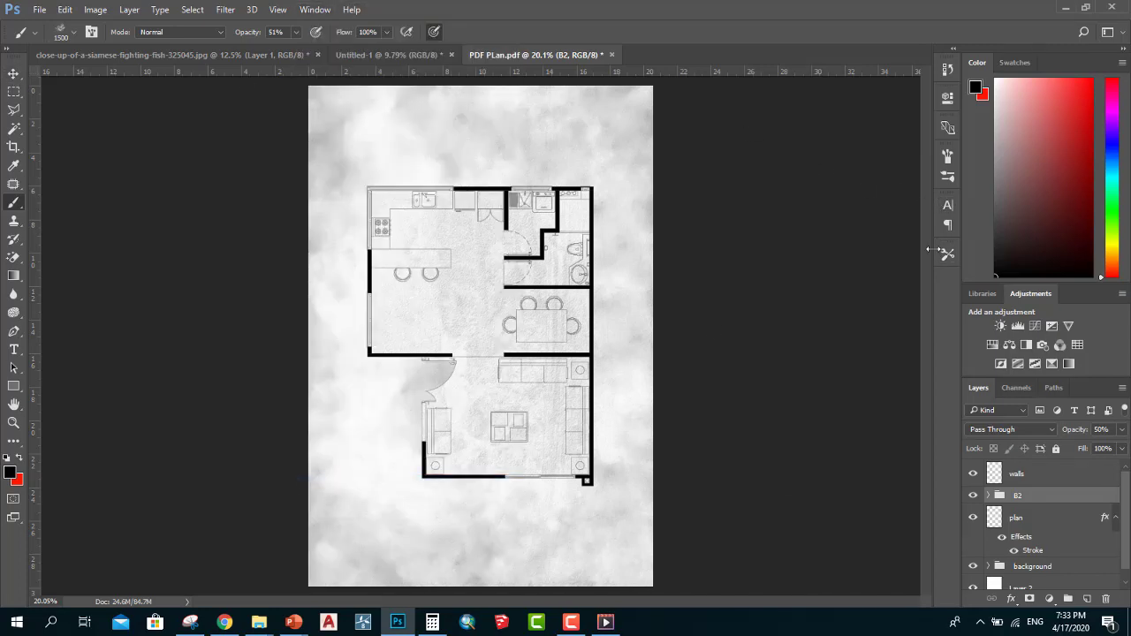
On the plan layer, use the Magic Wand to select the open kitchen and dining floor.
scroll(389, 216, up, 3)
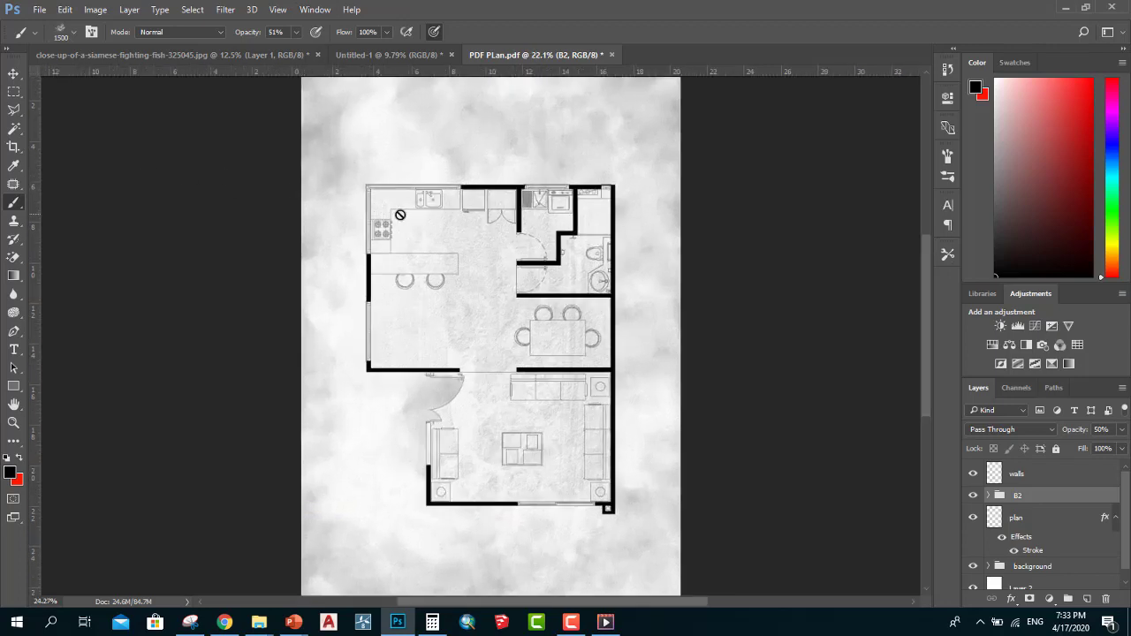
scroll(1048, 515, down, 1)
click(1042, 509)
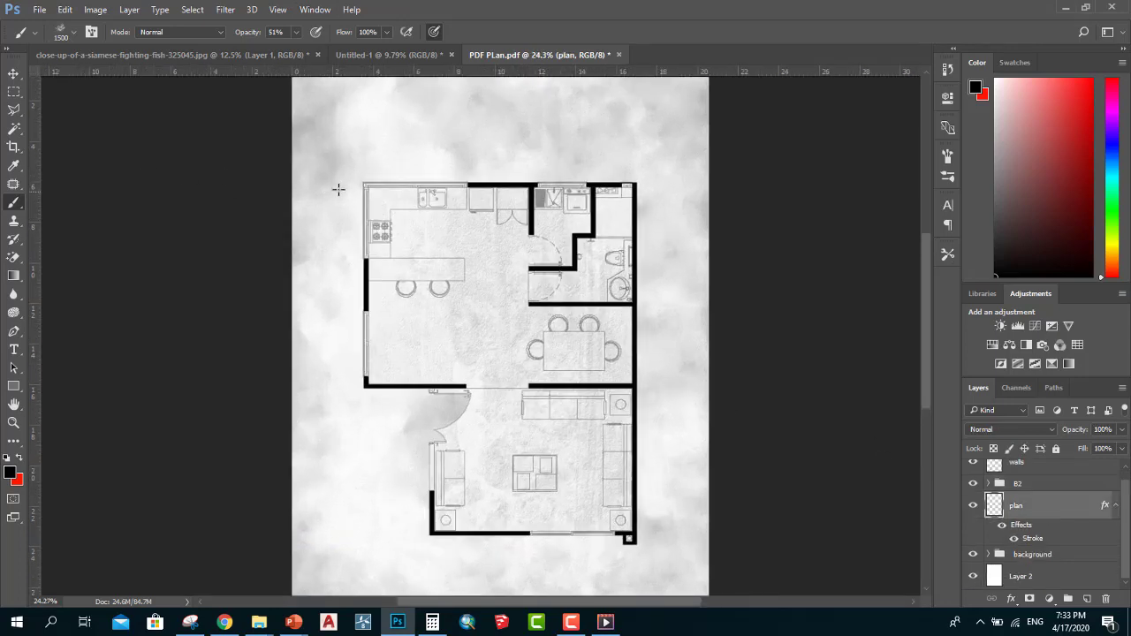
scroll(338, 189, up, 1)
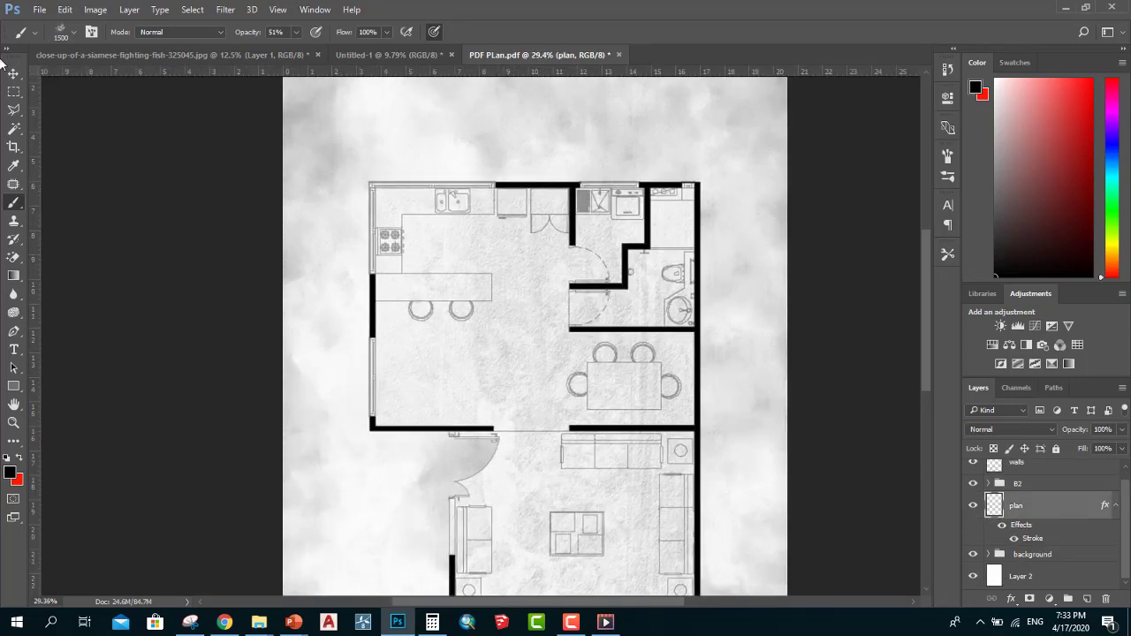
right_click(14, 129)
click(53, 139)
scroll(513, 265, up, 1)
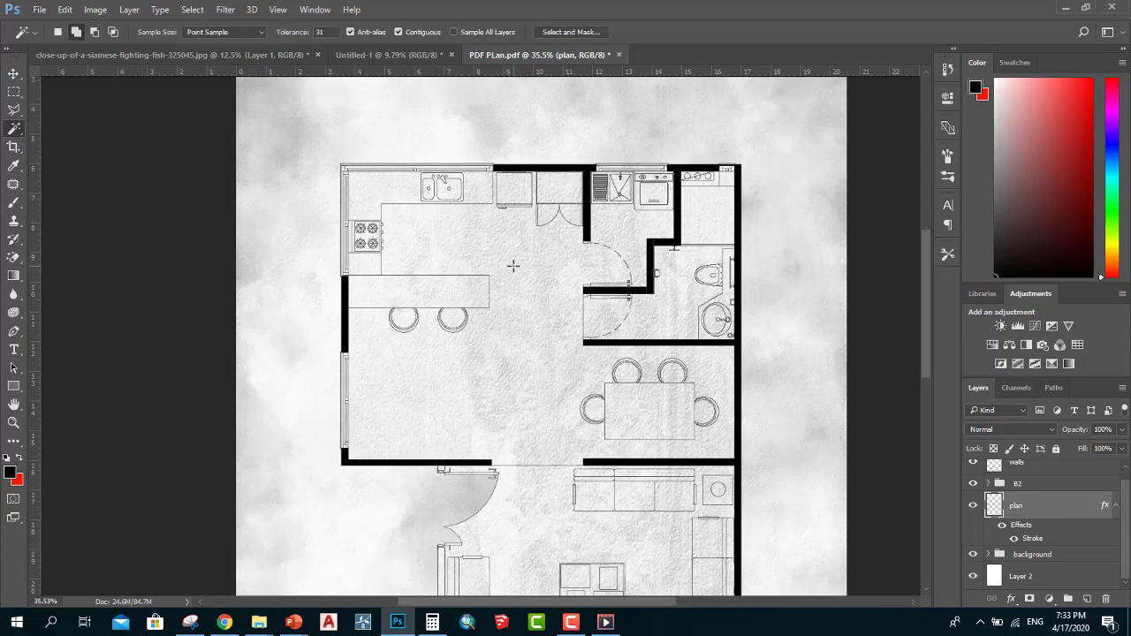
scroll(522, 283, up, 3)
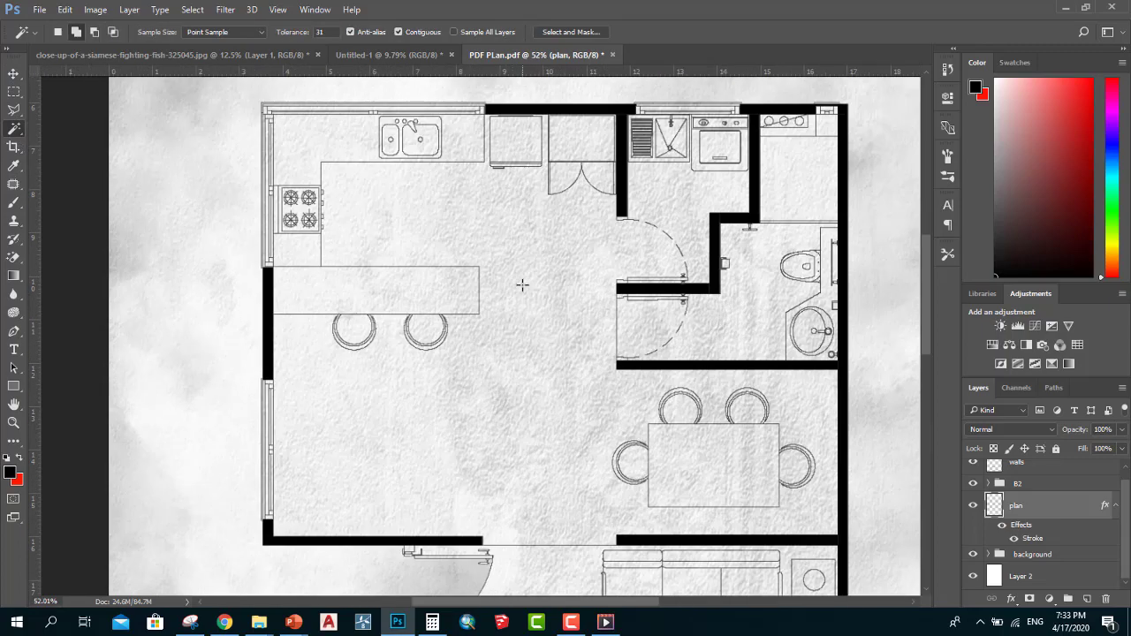
scroll(530, 275, up, 1)
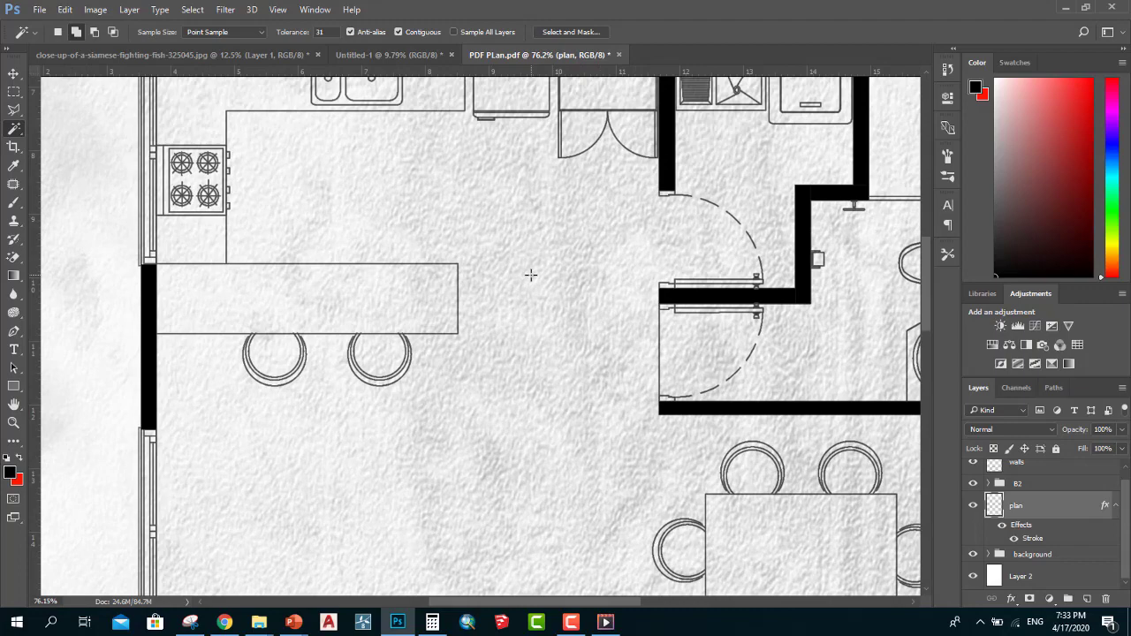
click(530, 275)
scroll(530, 275, down, 3)
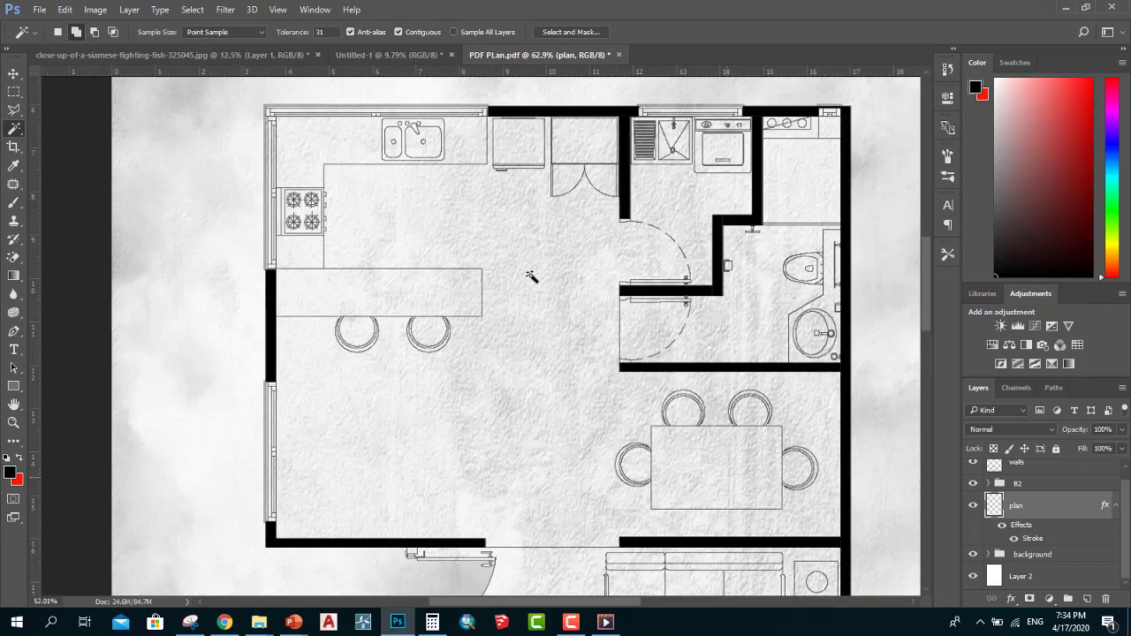
scroll(530, 277, down, 2)
scroll(530, 283, up, 1)
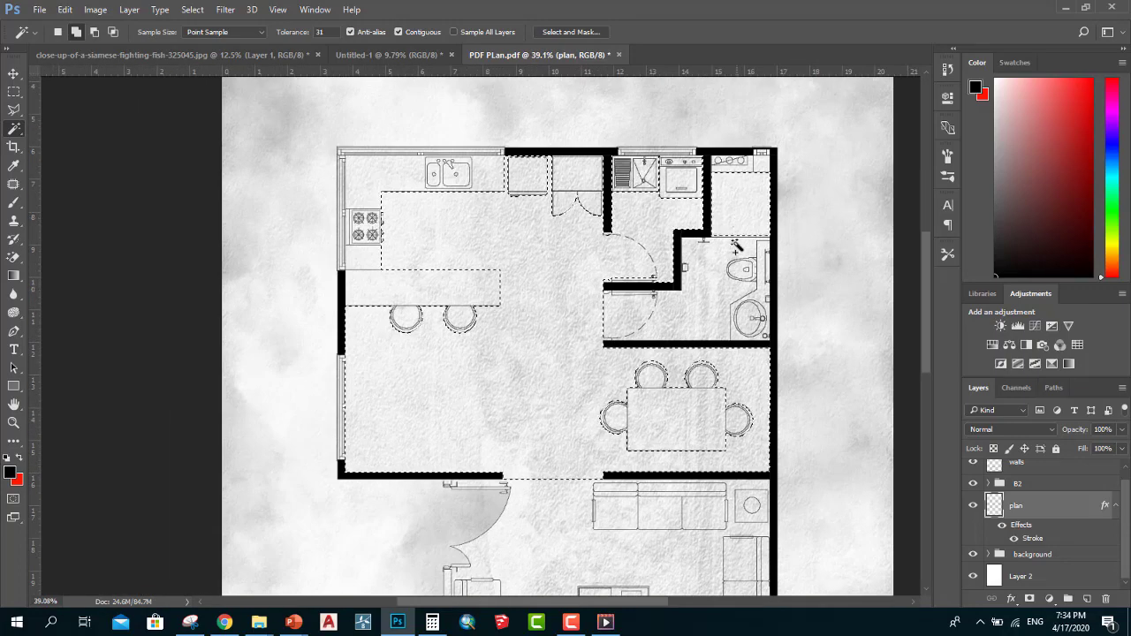
Add the top-right room and the living-room floor to the magic-wand selection.
click(738, 216)
scroll(685, 455, down, 3)
scroll(686, 456, up, 1)
click(686, 456)
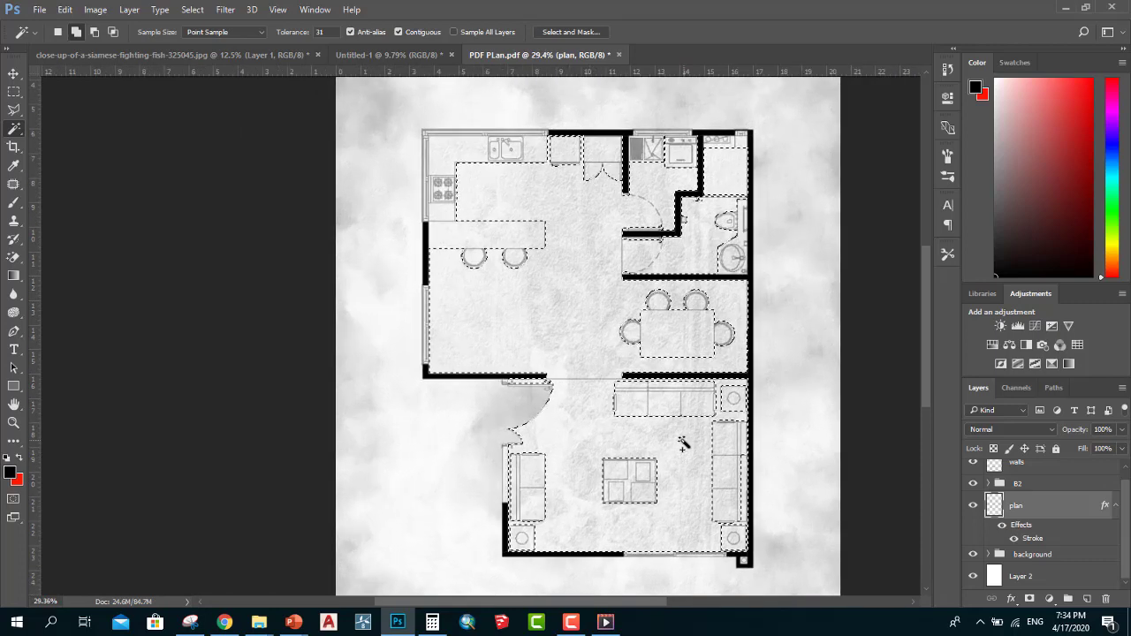
Check the selection in Select and Mask and Quick Mask, then add new Layer 5.
click(573, 32)
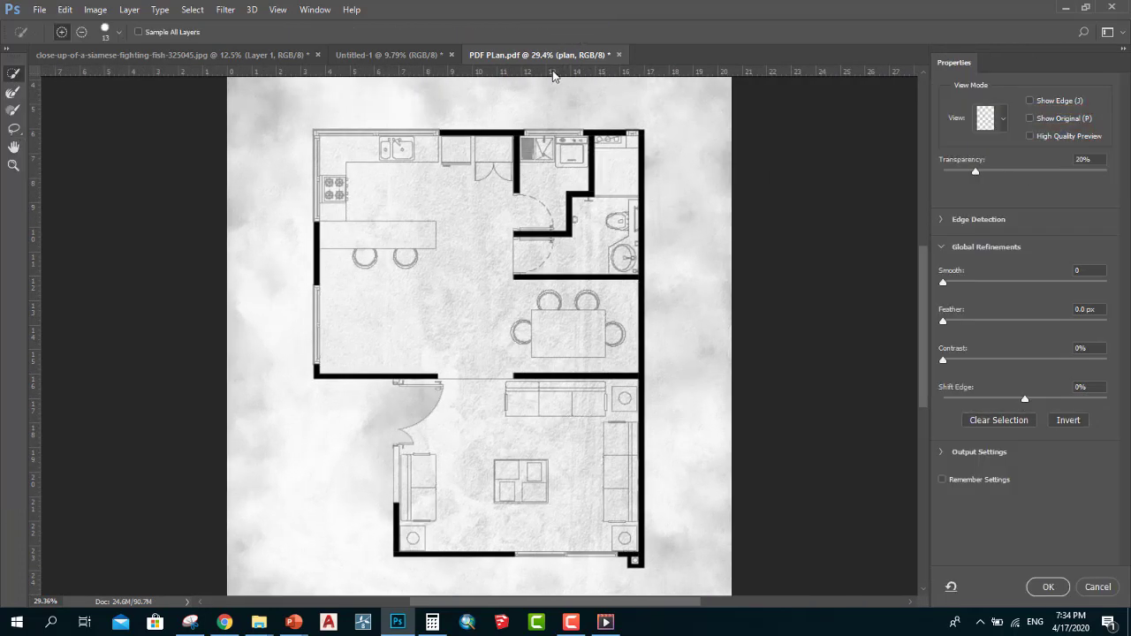
click(1047, 586)
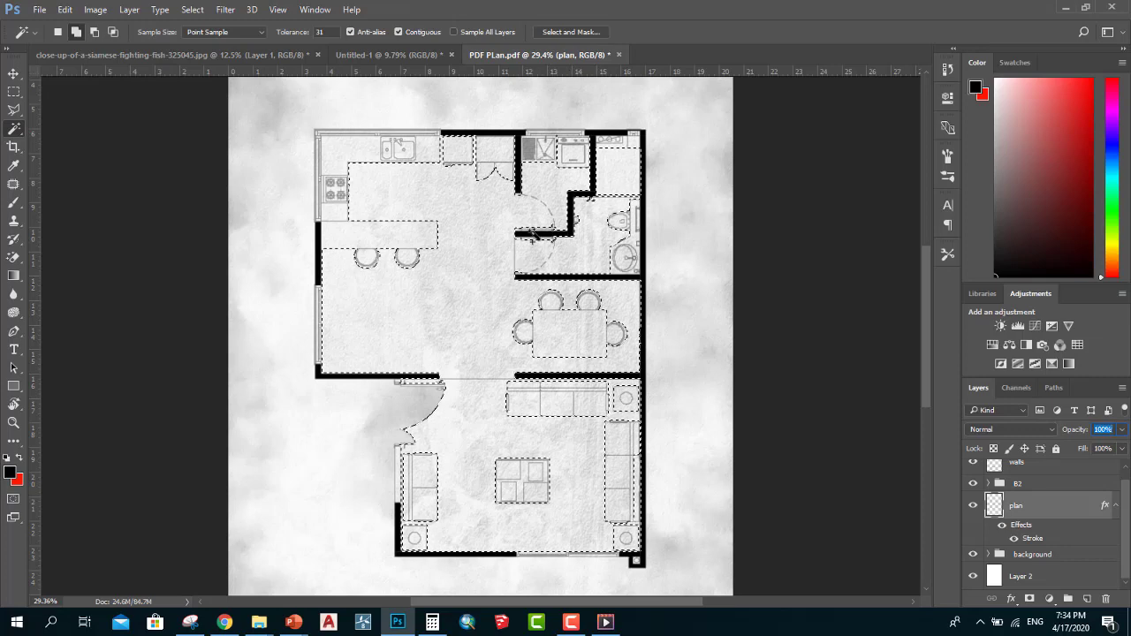
click(575, 32)
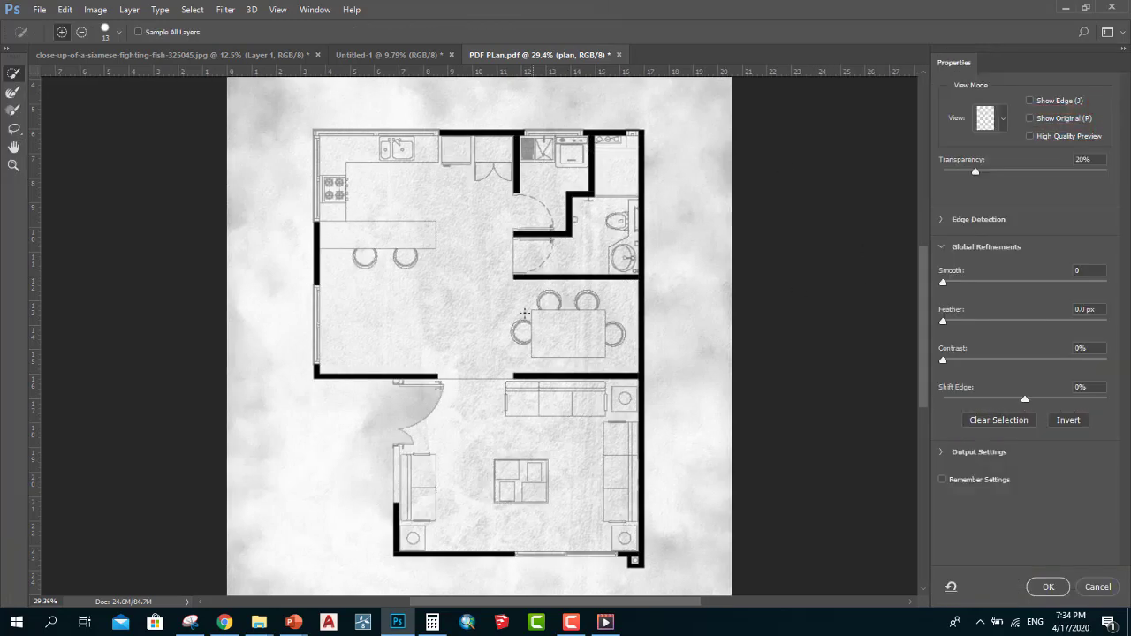
click(1043, 586)
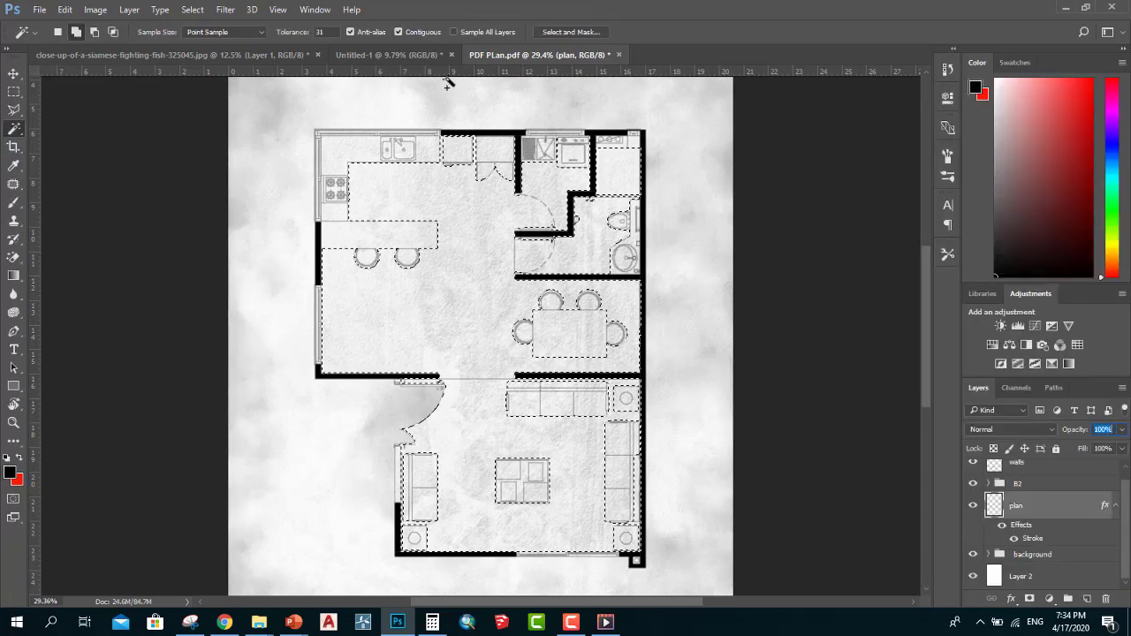
scroll(503, 213, down, 1)
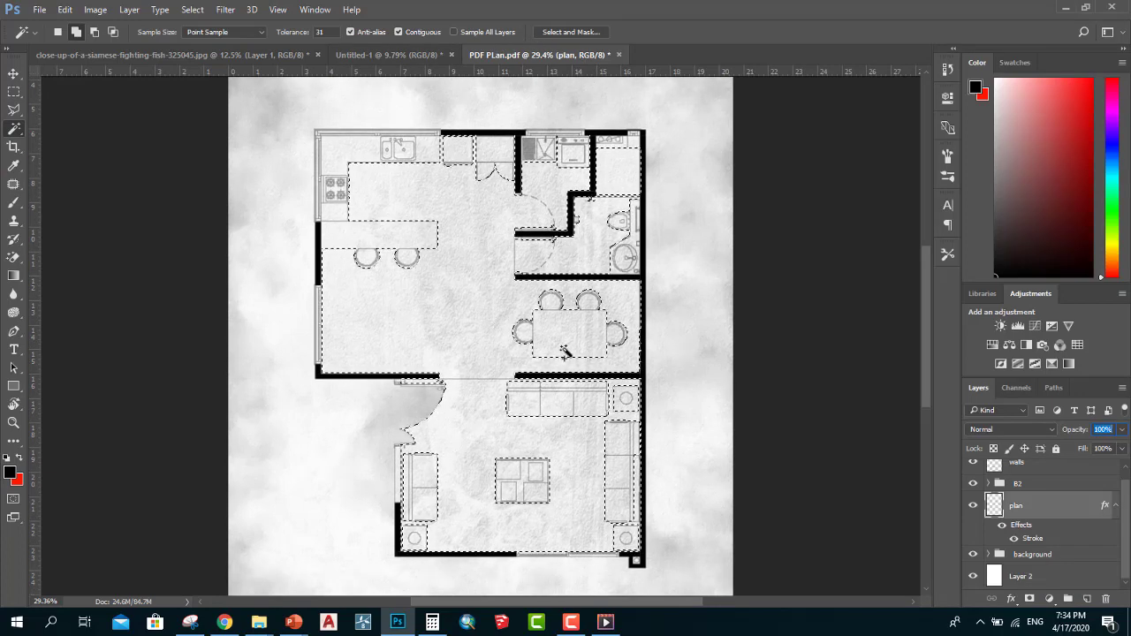
click(19, 498)
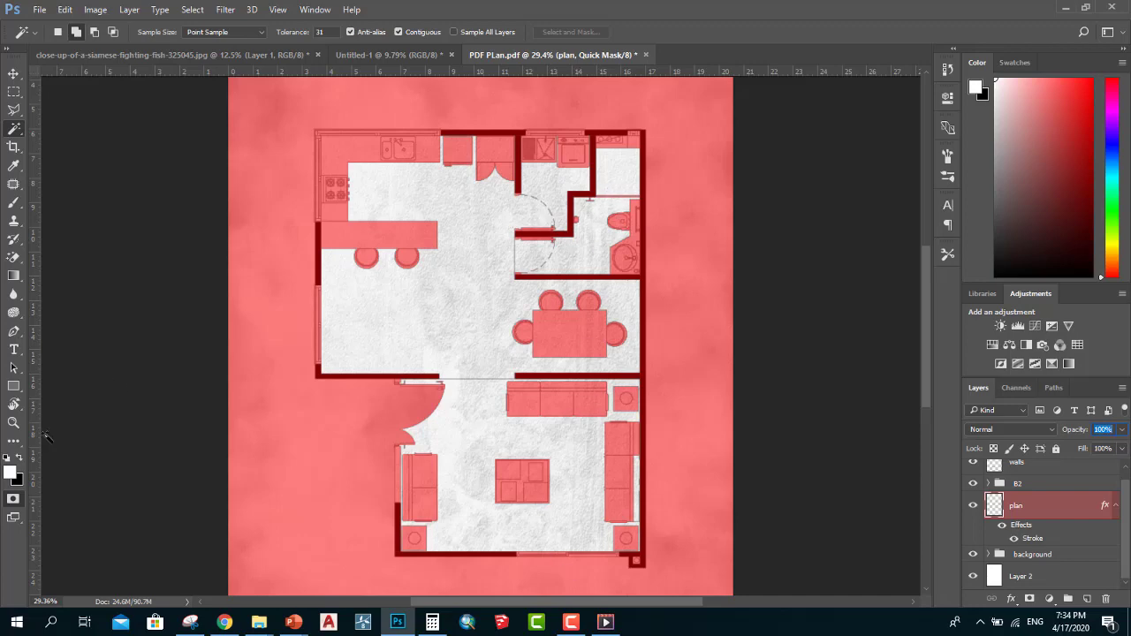
click(14, 501)
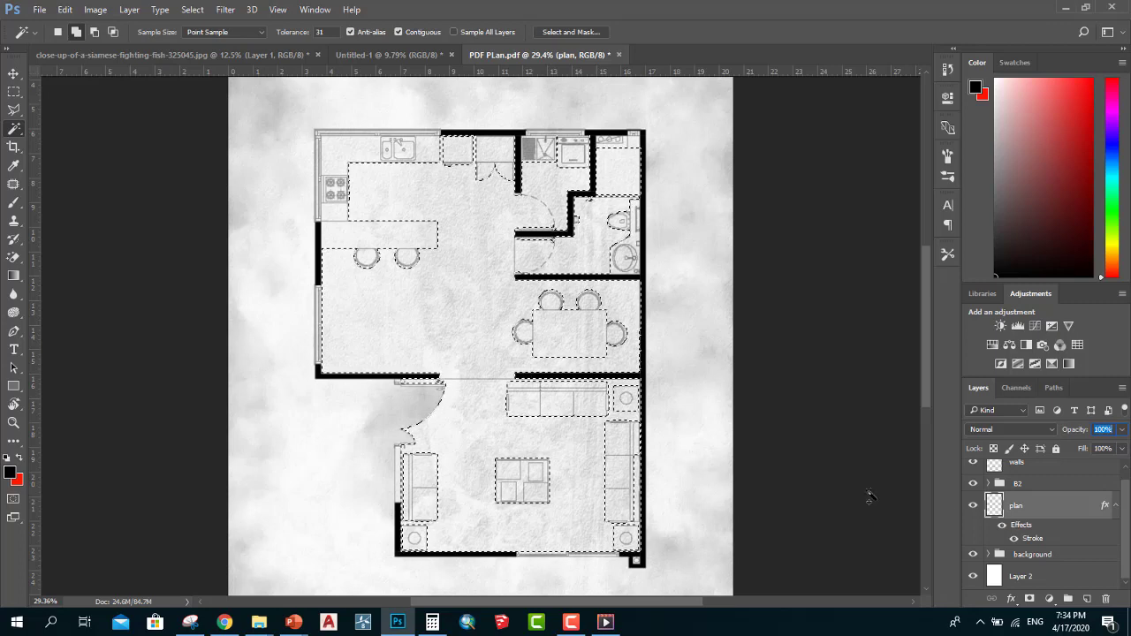
click(1087, 599)
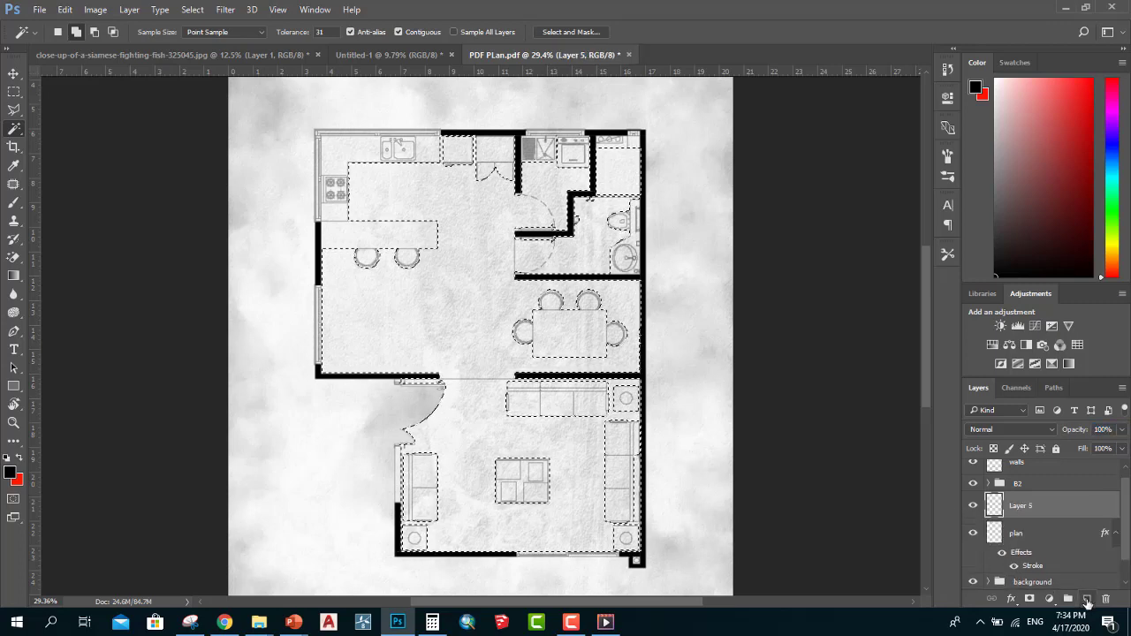
Set the foreground to white, fill the floor selection on Layer 5, and deselect.
click(12, 471)
text(ffffff)
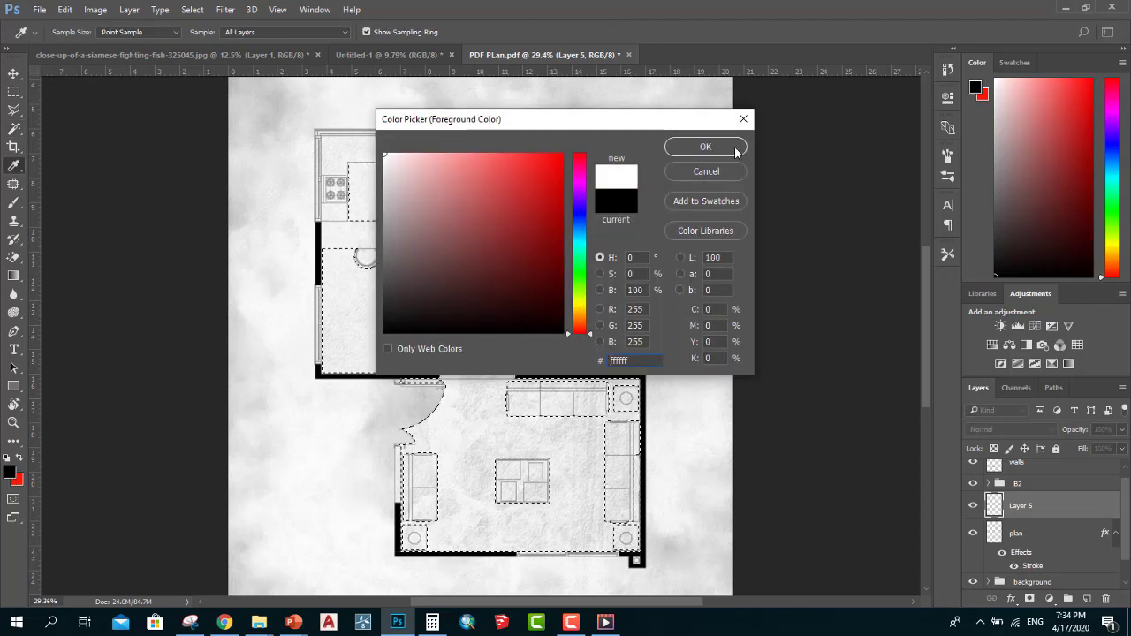
key(Return)
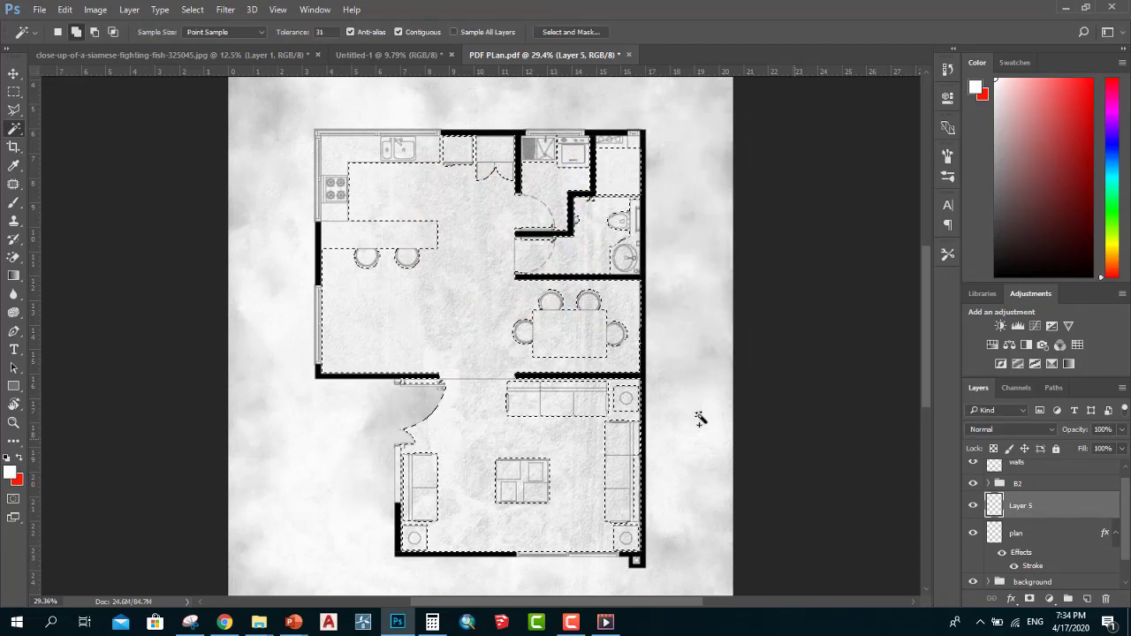
scroll(618, 407, up, 1)
scroll(535, 397, down, 2)
scroll(535, 399, up, 1)
scroll(536, 399, down, 1)
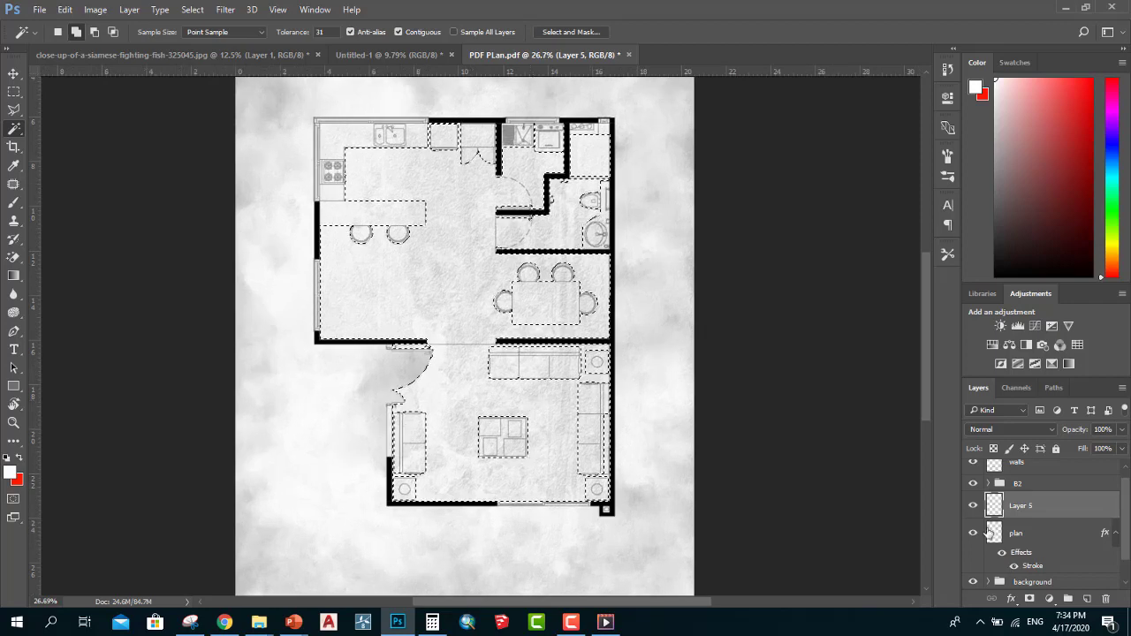
click(1038, 536)
scroll(467, 308, up, 1)
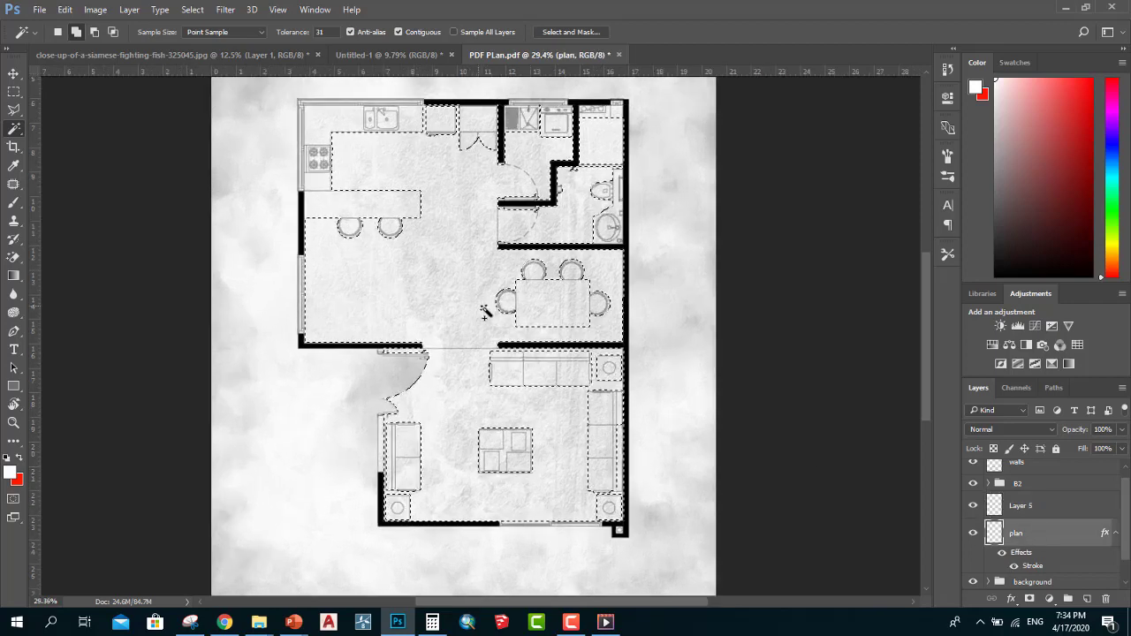
click(999, 506)
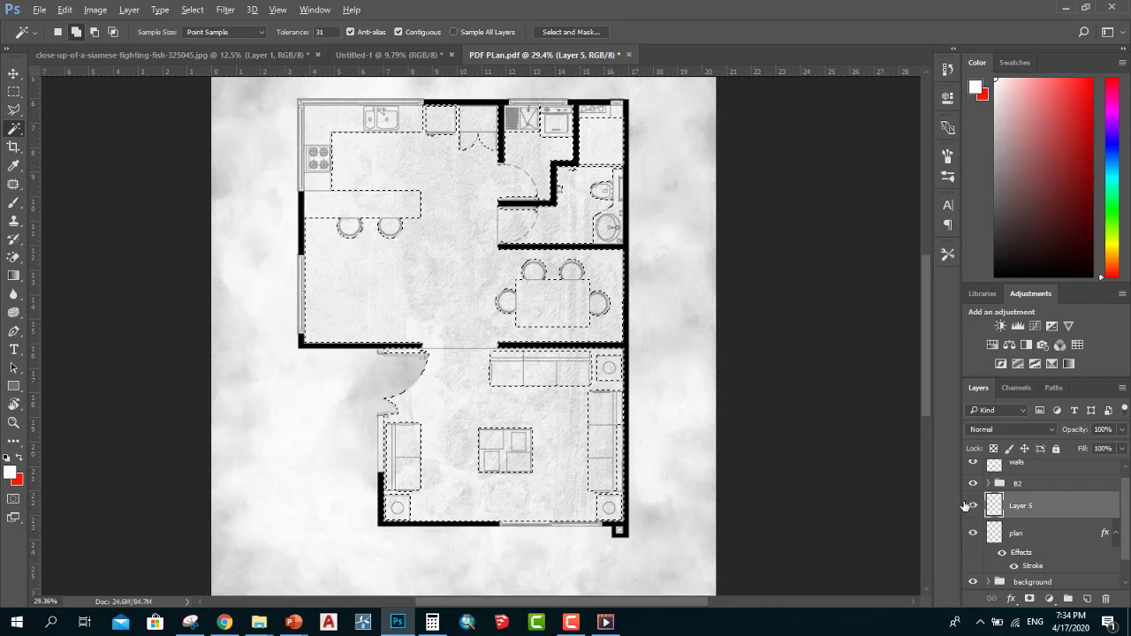
key(alt+BackSpace)
key(ctrl+d)
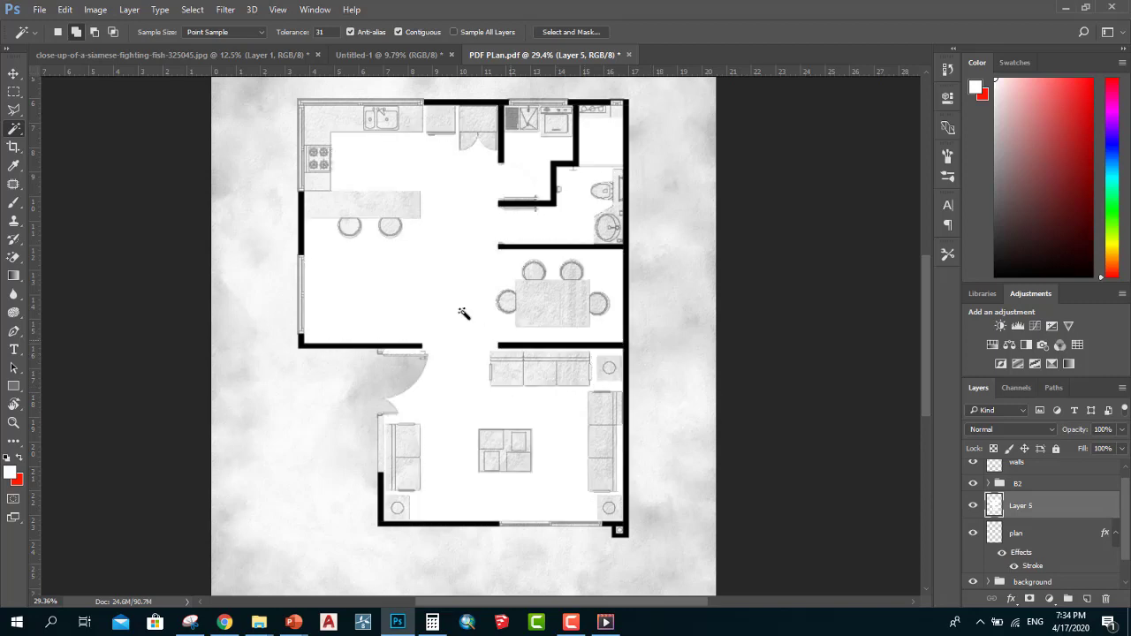
Magic-wand the white fill on Layer 5 and delete it.
scroll(521, 203, up, 1)
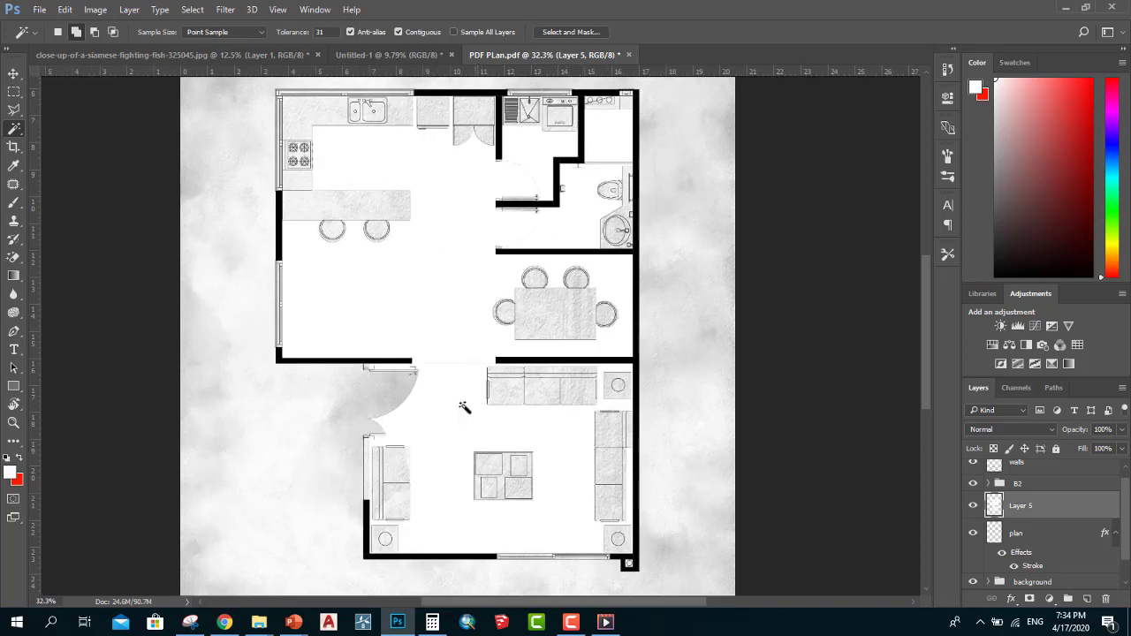
scroll(561, 506, down, 2)
scroll(450, 348, up, 2)
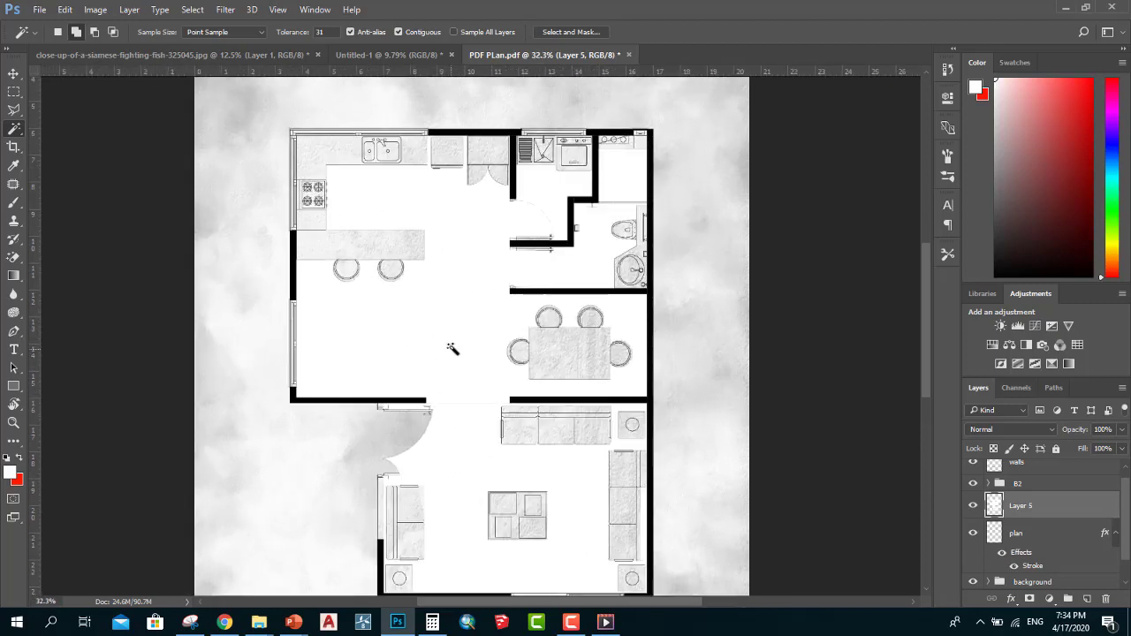
click(476, 318)
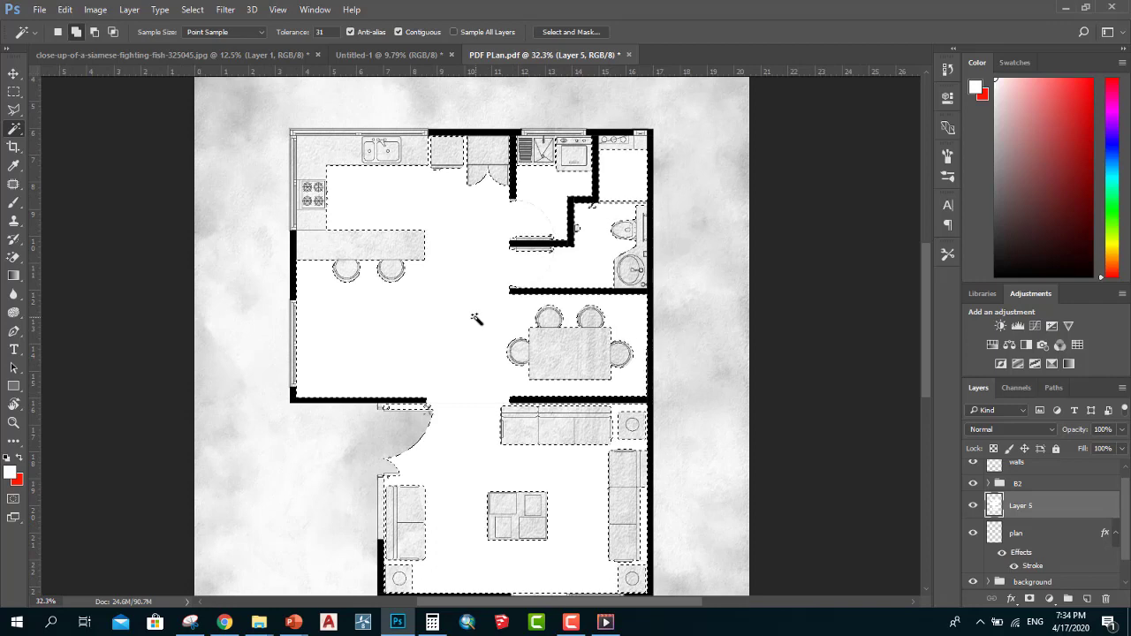
key(Delete)
scroll(587, 344, down, 1)
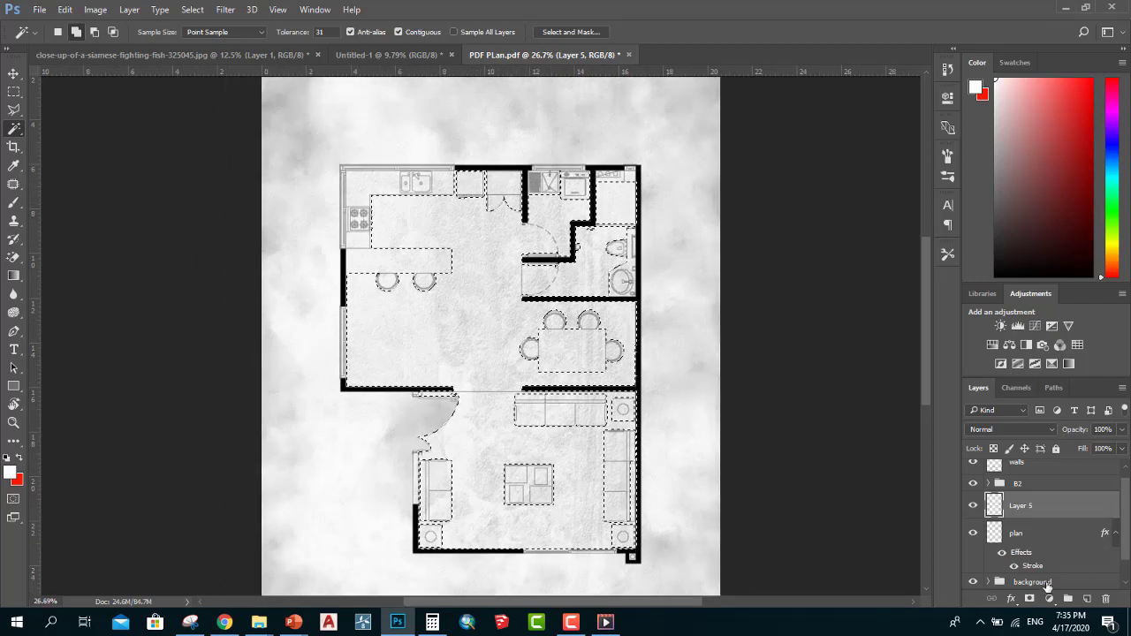
Activate the 01_Sketch CHARCOAL: Blend brush preset at a larger size and pick black (000000).
click(949, 255)
click(862, 388)
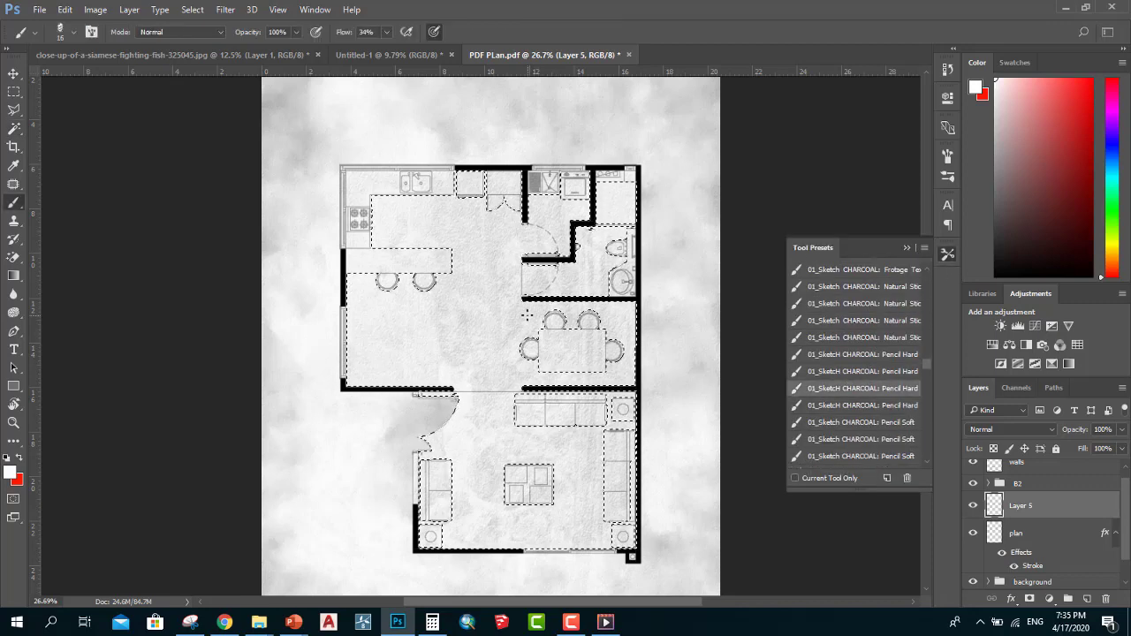
key(bracketright)
key(bracketright)
key(bracketright)
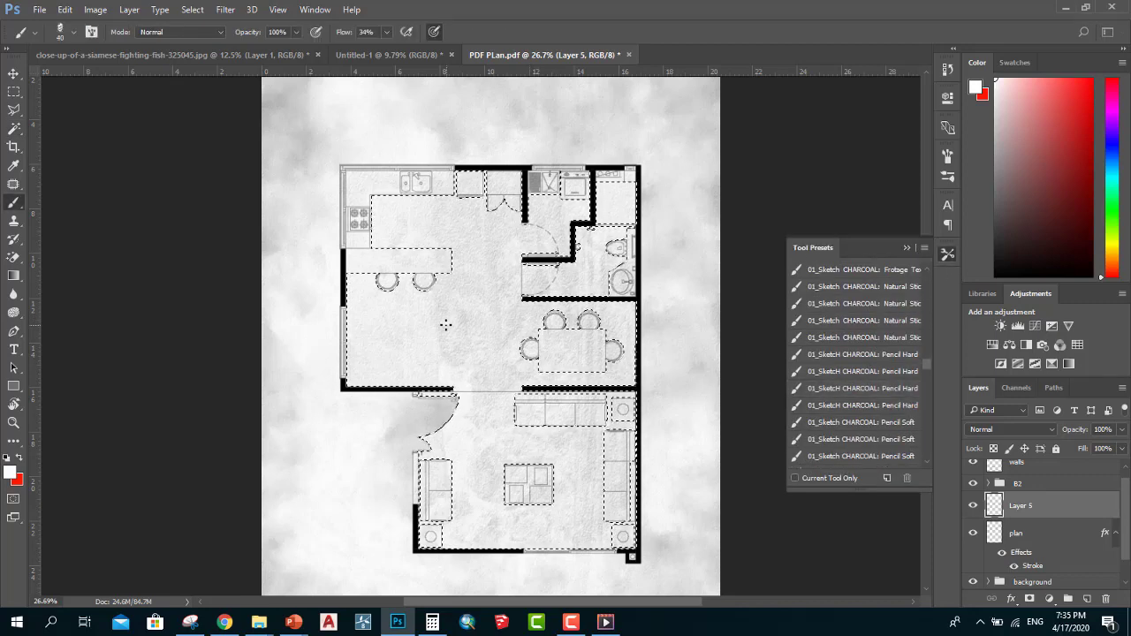
key(bracketright)
key(bracketright)
key(bracketright)
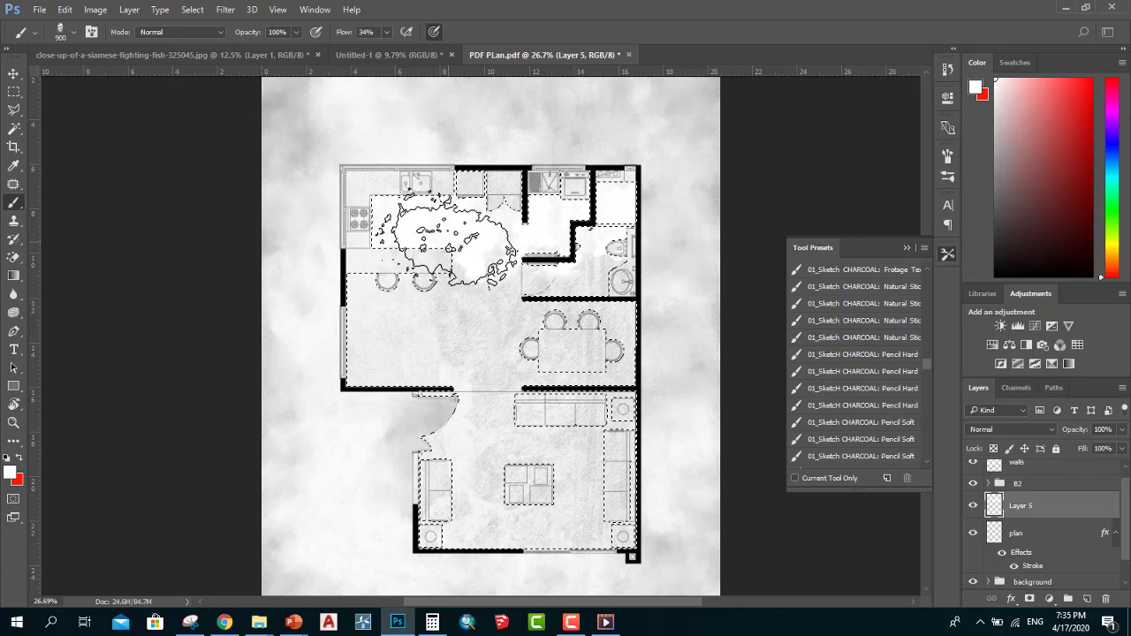
scroll(855, 286, up, 3)
scroll(855, 286, up, 2)
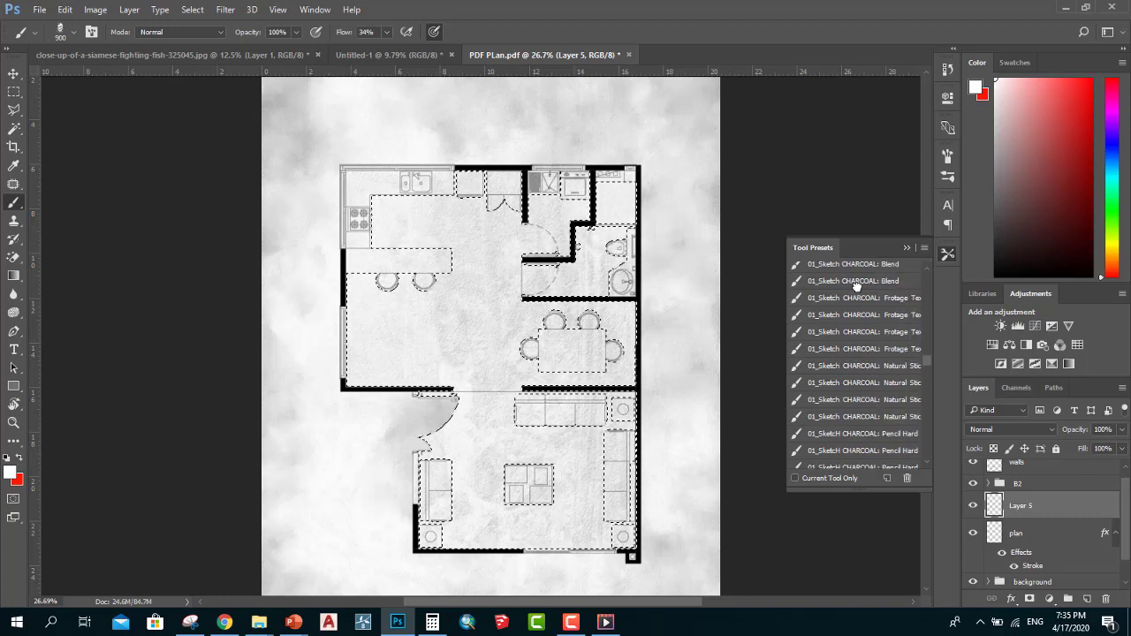
click(855, 281)
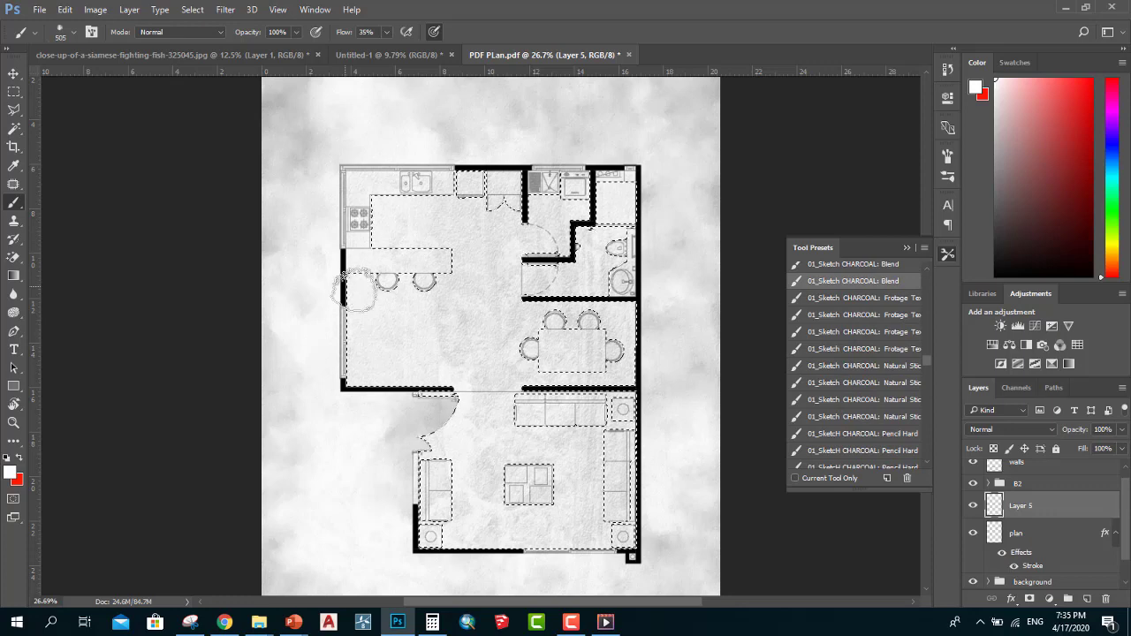
click(4, 462)
click(384, 333)
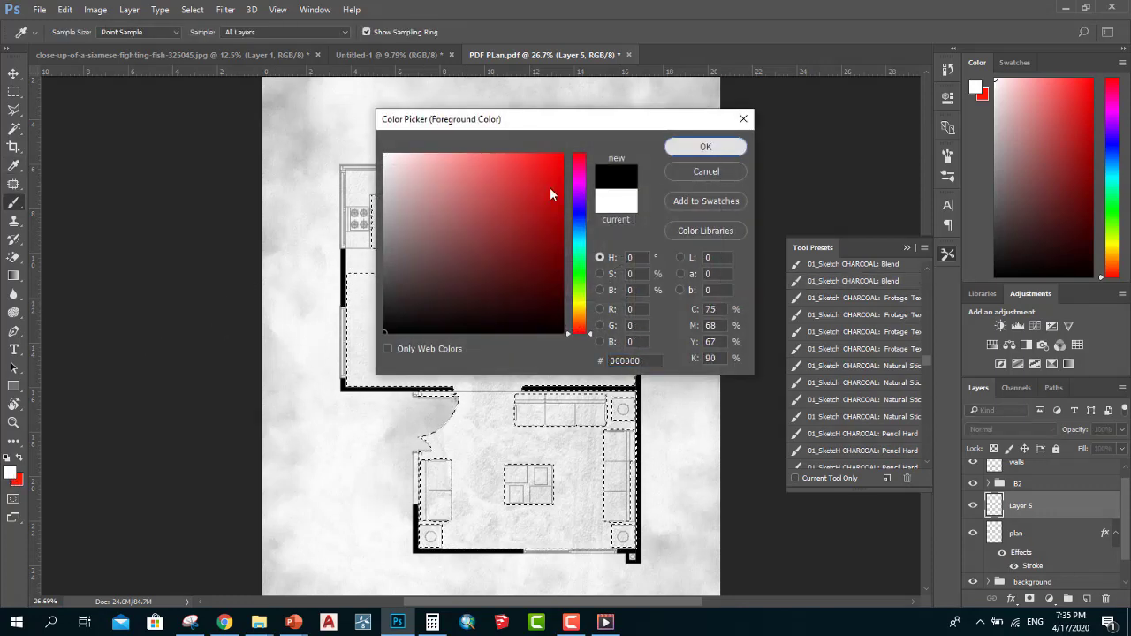
Confirm black, enlarge the brush to 800, and shade the kitchen and central living floors.
key(Return)
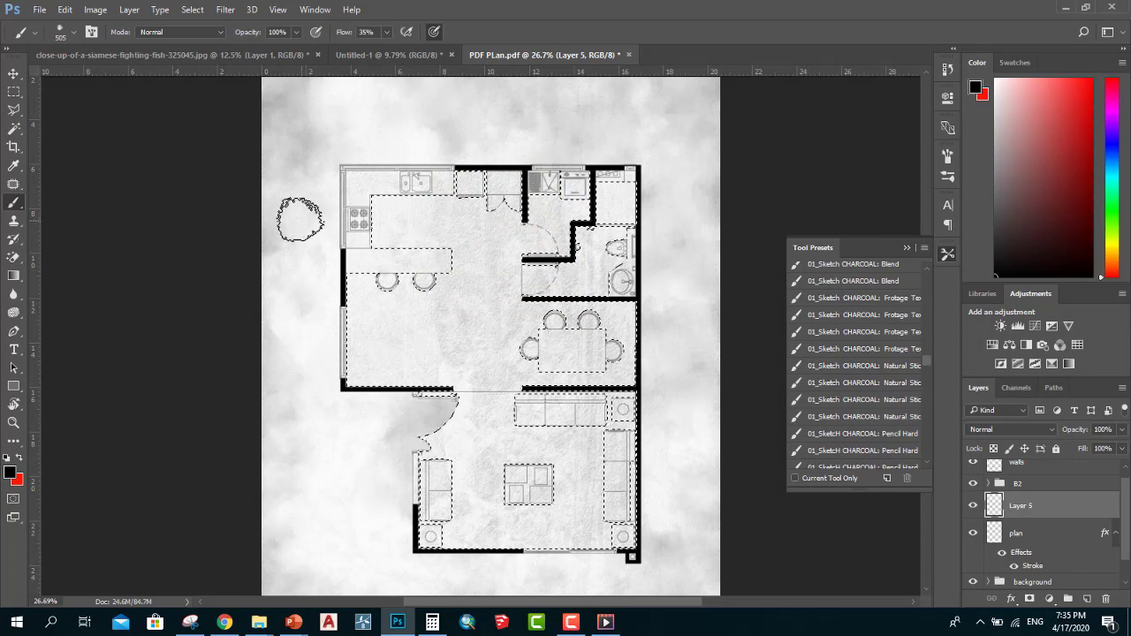
key(bracketright)
key(bracketright)
key(bracketright)
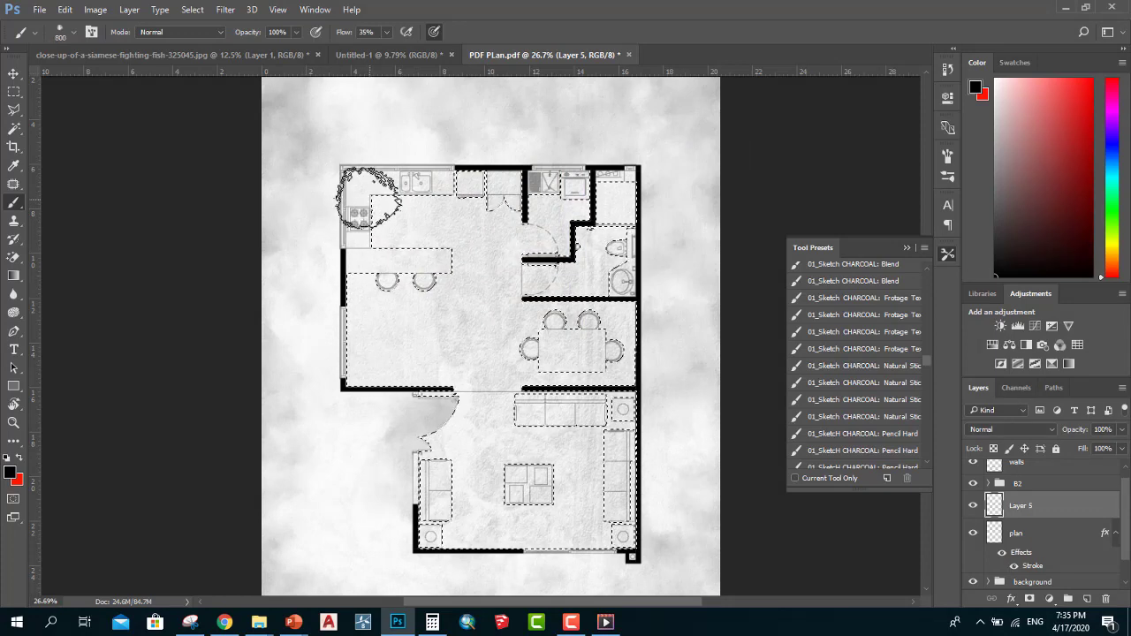
drag(341, 215, 592, 216)
key(bracketright)
key(bracketright)
key(bracketright)
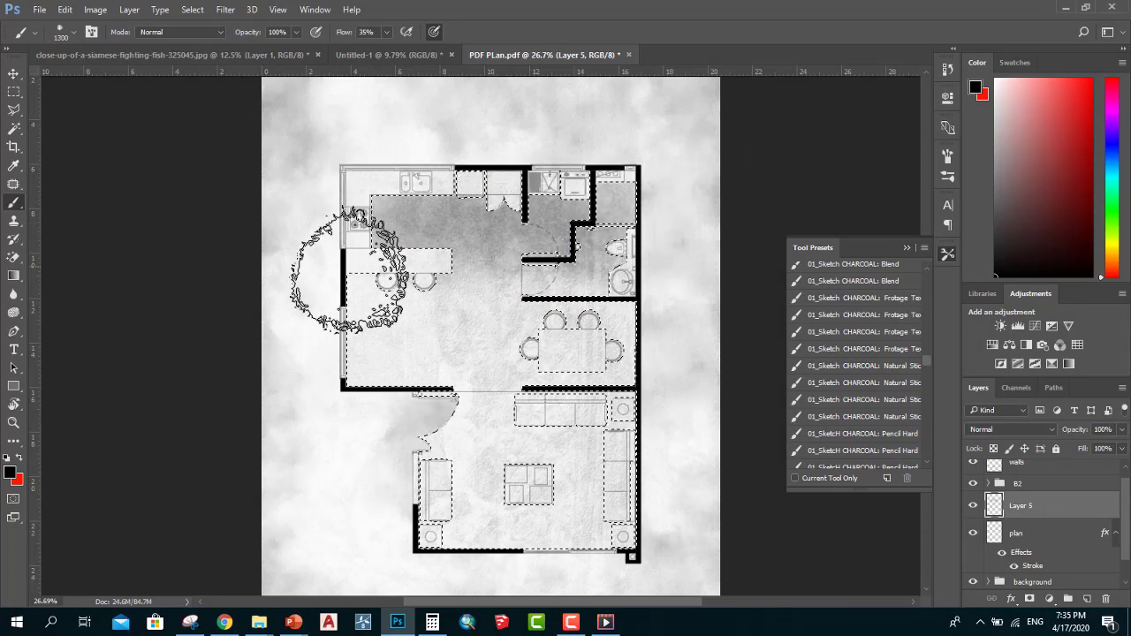
mouse_move(348, 271)
mouse_down()
mouse_move(416, 222)
mouse_move(345, 323)
mouse_move(593, 333)
mouse_move(424, 398)
mouse_move(460, 530)
mouse_move(626, 522)
mouse_move(460, 517)
mouse_move(530, 484)
mouse_up()
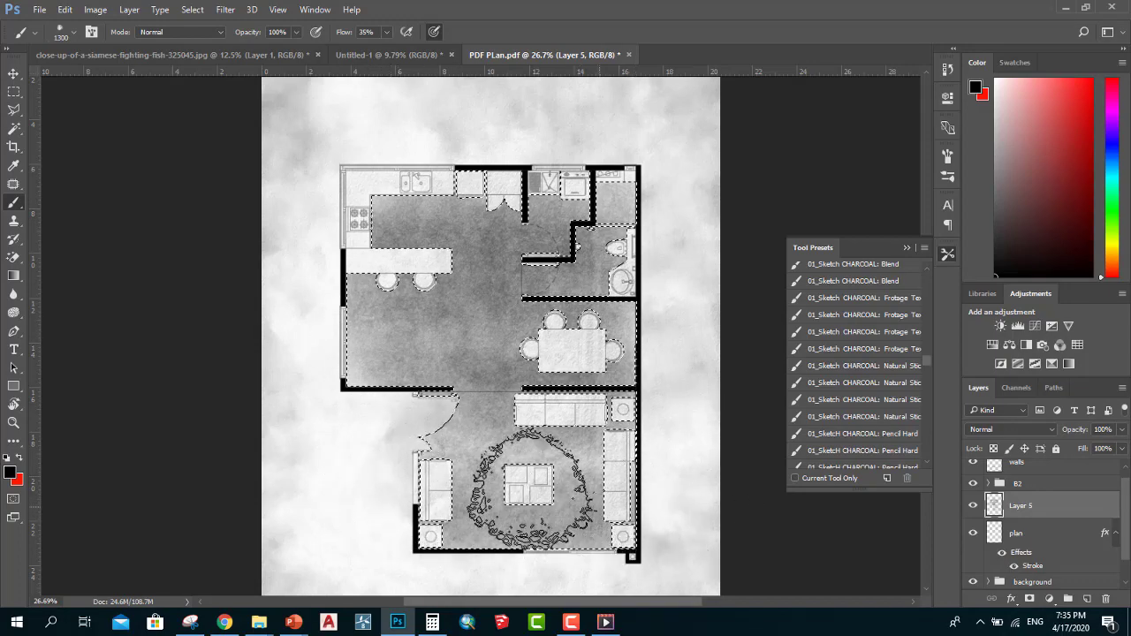
Resize the brush to about 700 and shade around the dining area, undoing the last stroke.
scroll(417, 365, left, 1)
scroll(374, 239, up, 1)
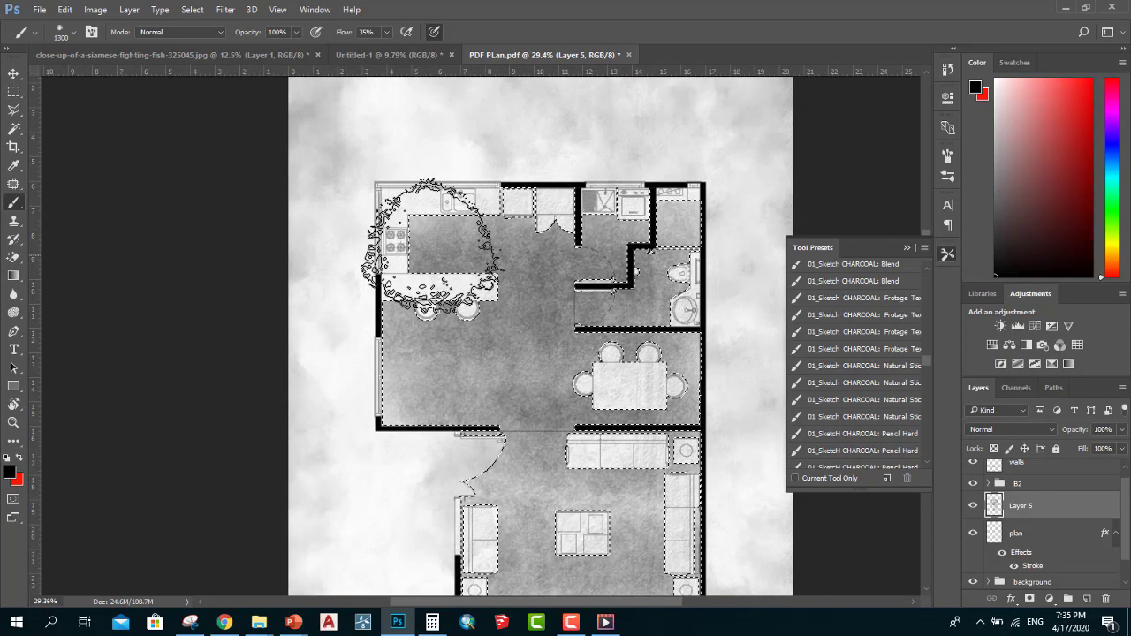
scroll(431, 245, up, 1)
key(bracketleft)
key(bracketleft)
key(bracketleft)
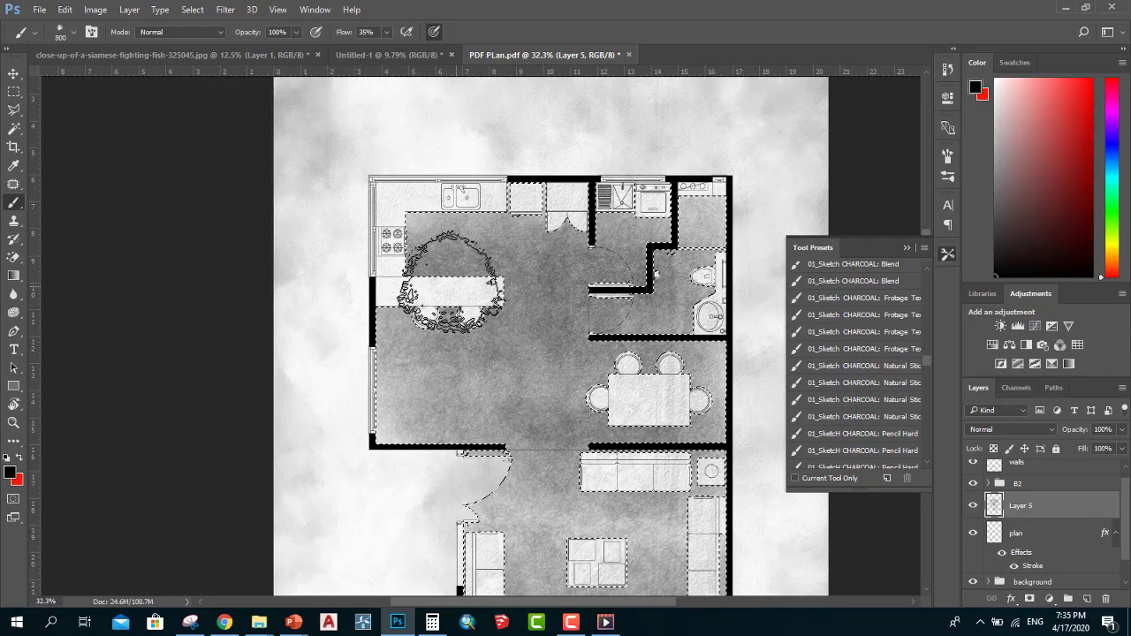
key(bracketleft)
key(bracketleft)
key(bracketleft)
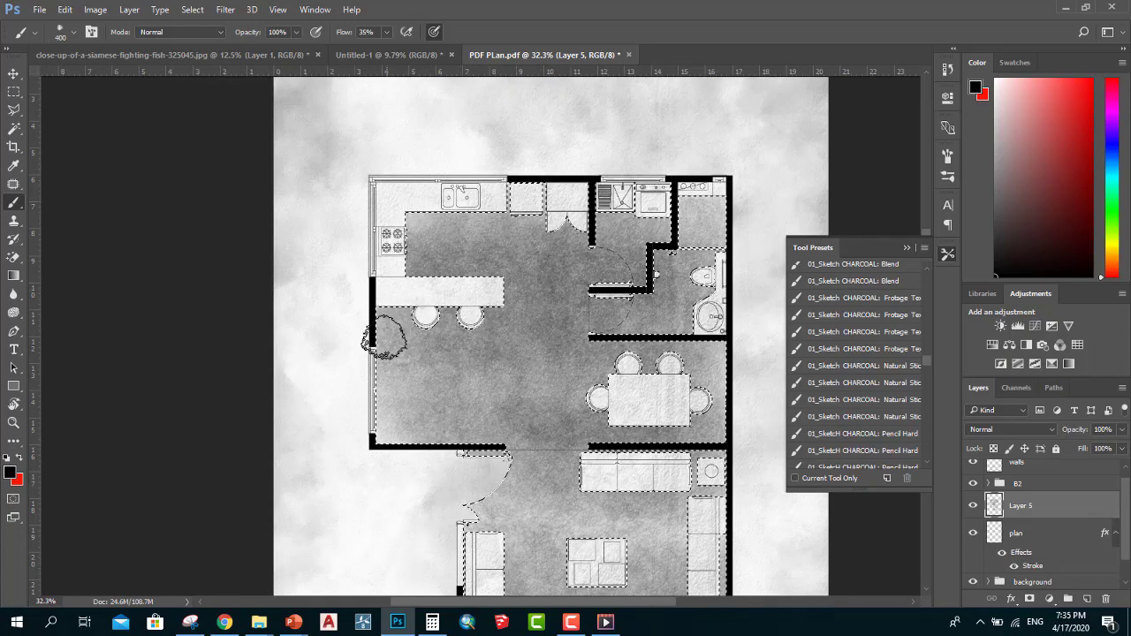
key(bracketright)
key(bracketright)
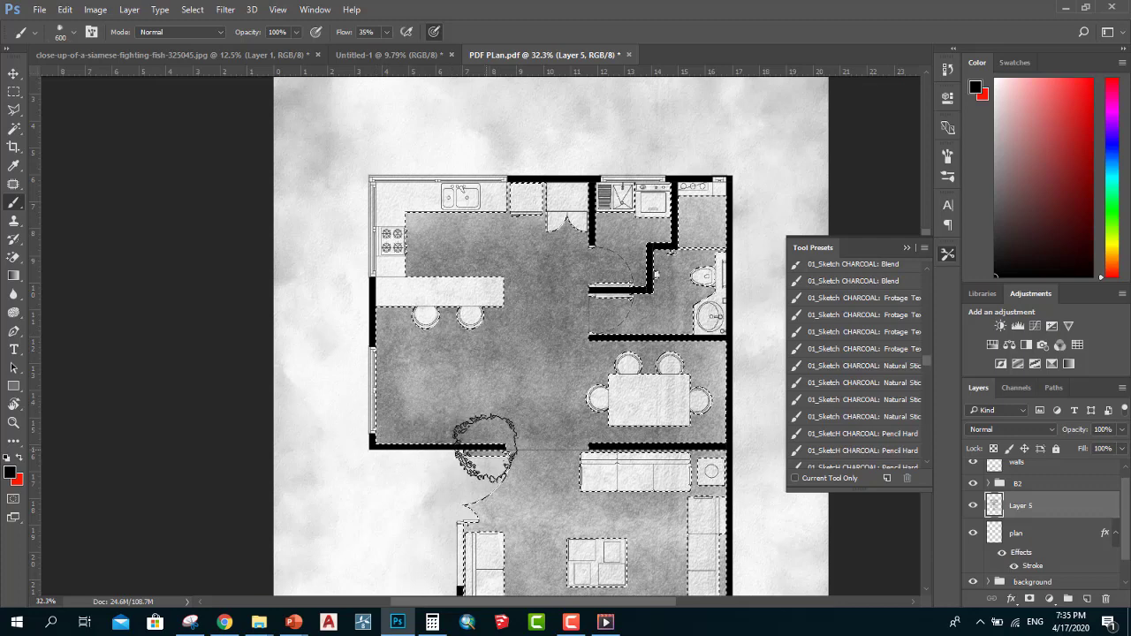
key(bracketright)
scroll(468, 485, down, 2)
scroll(424, 477, up, 1)
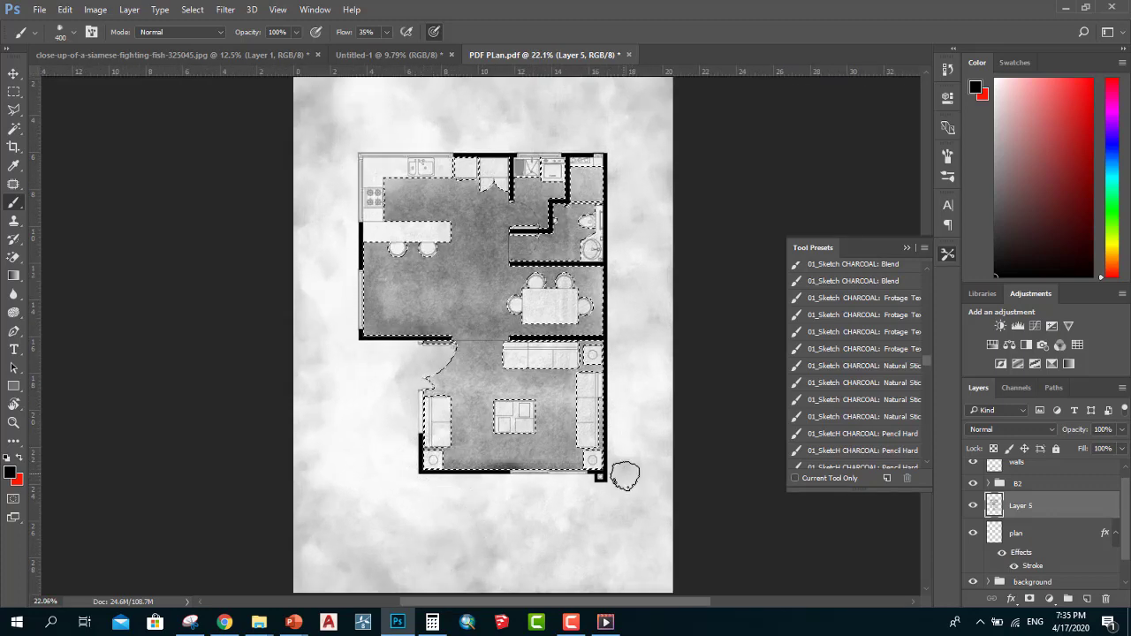
drag(598, 338, 495, 329)
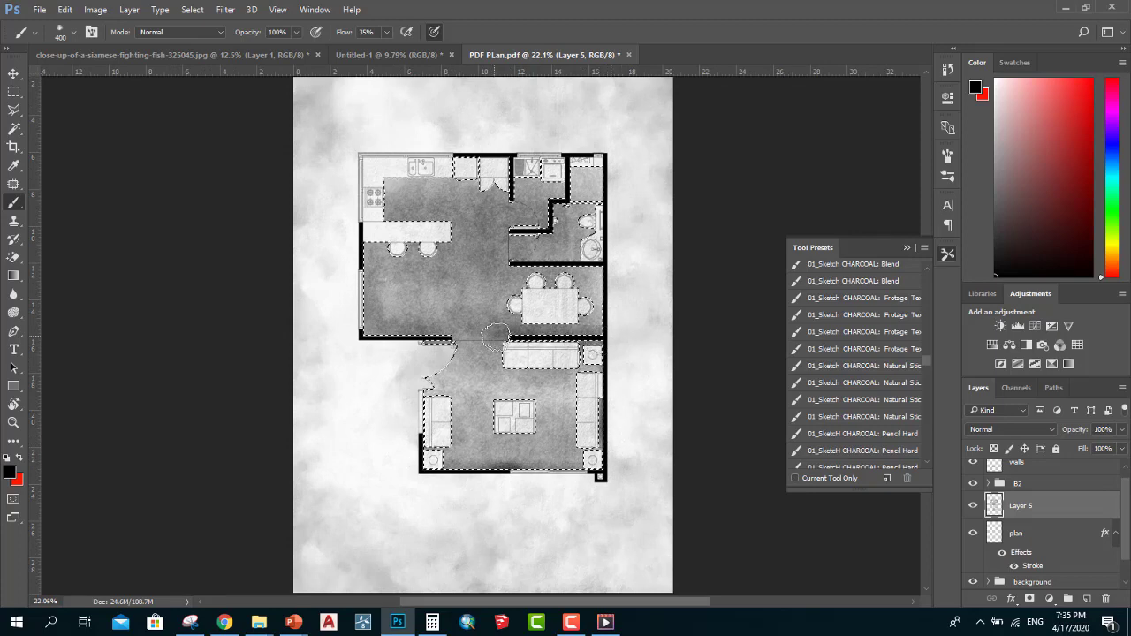
drag(548, 274, 521, 263)
key(ctrl+z)
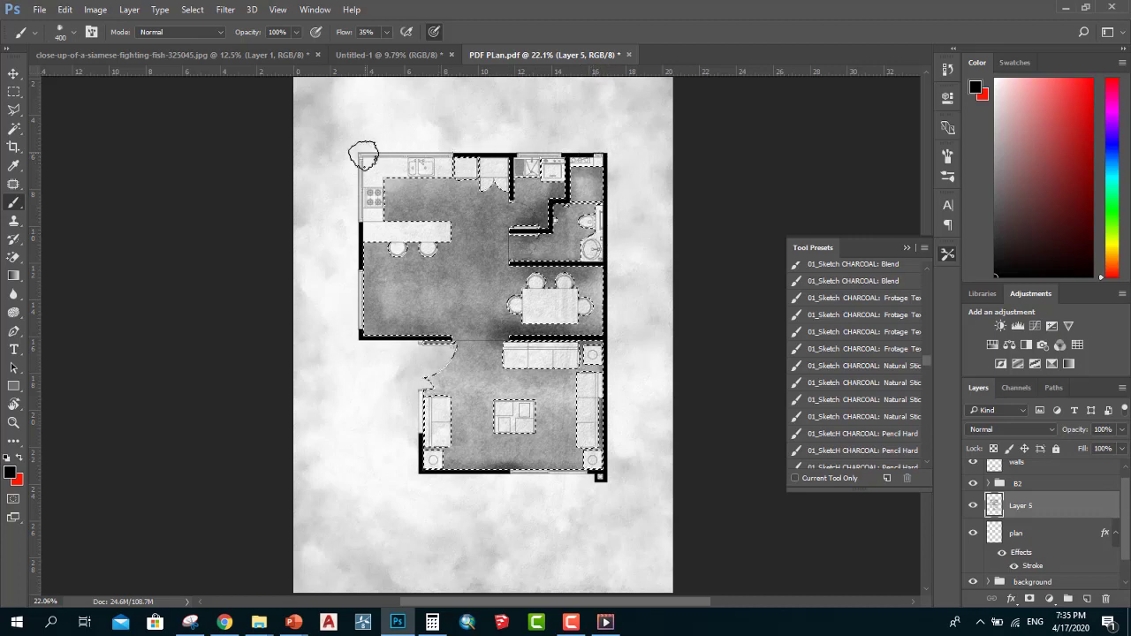
Close the tool presets list.
scroll(326, 294, down, 1)
scroll(402, 253, up, 3)
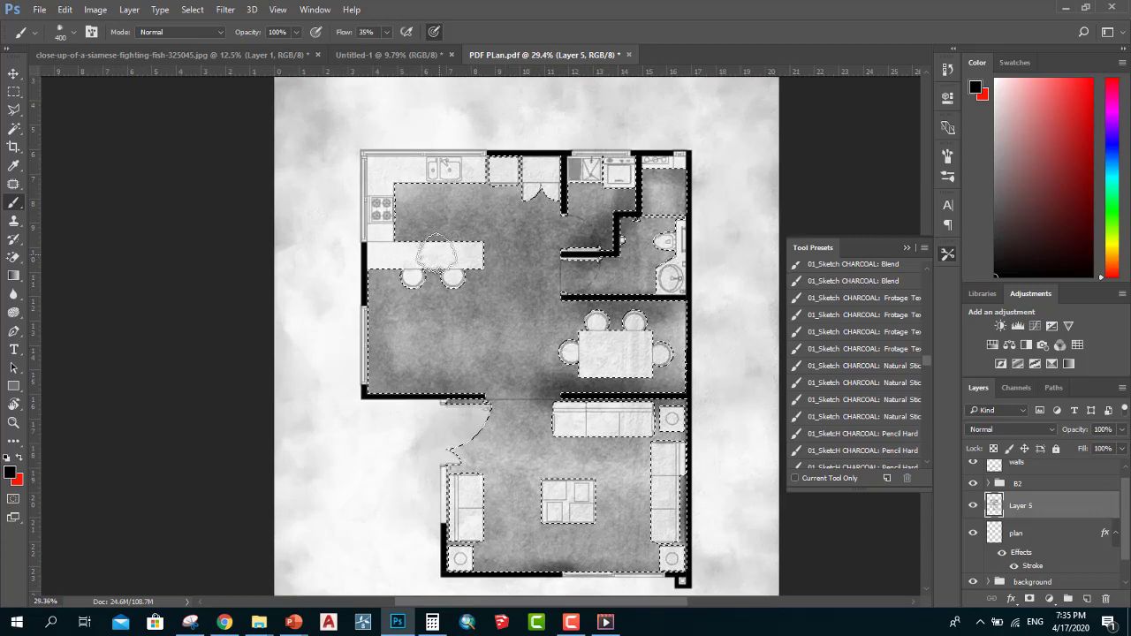
scroll(681, 201, down, 1)
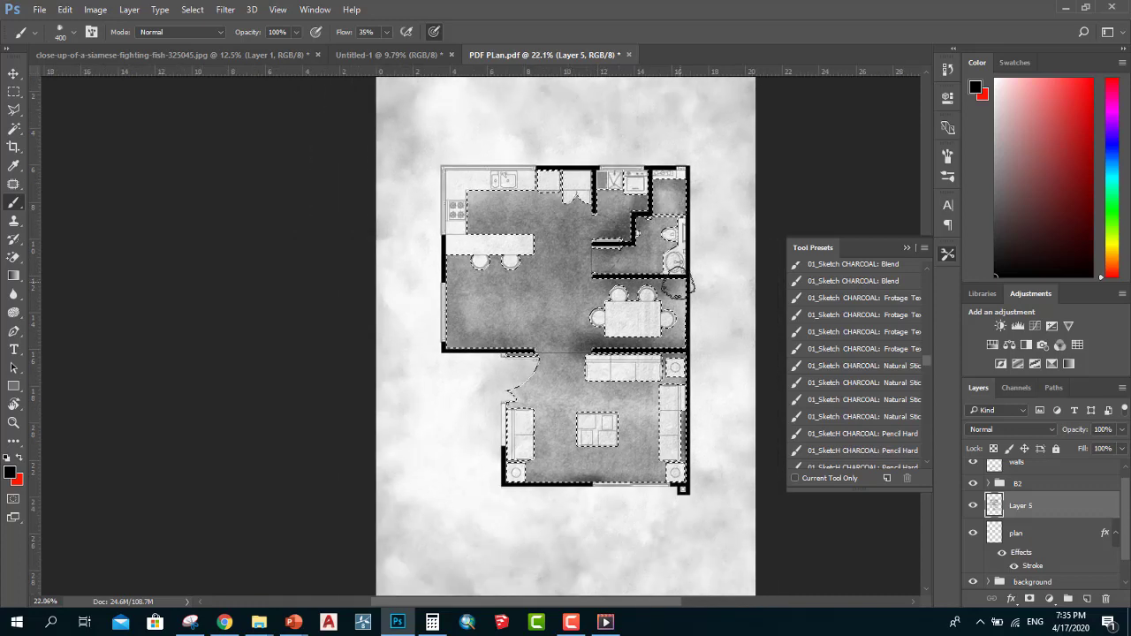
click(906, 248)
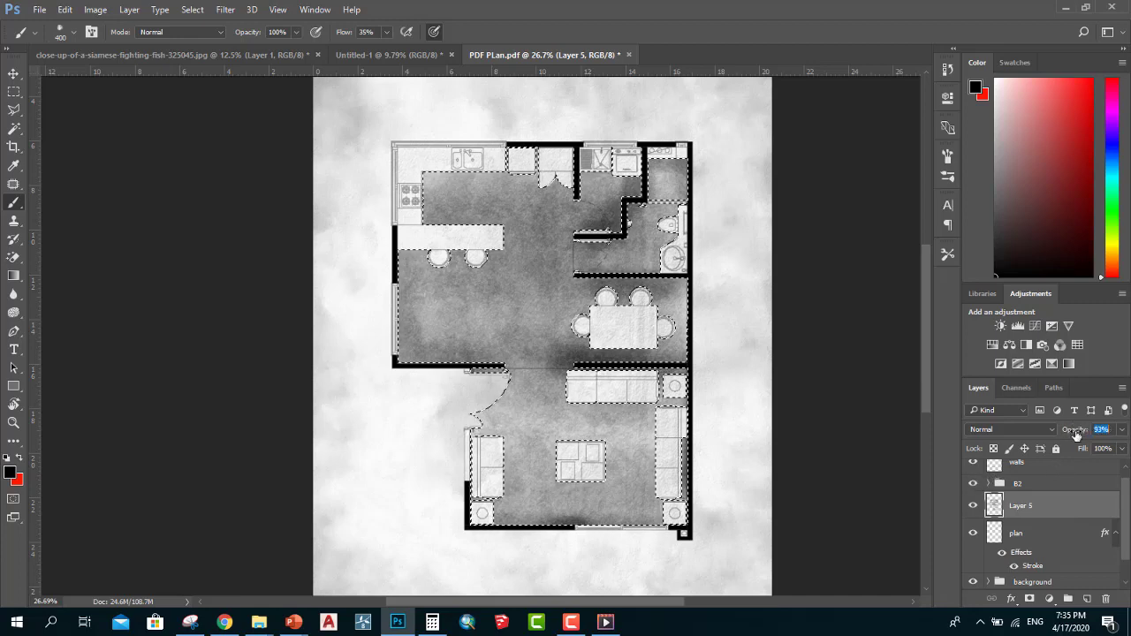
Drag Layer 5's opacity down to 55% to lighten the charcoal floor shading.
drag(1076, 435, 1050, 452)
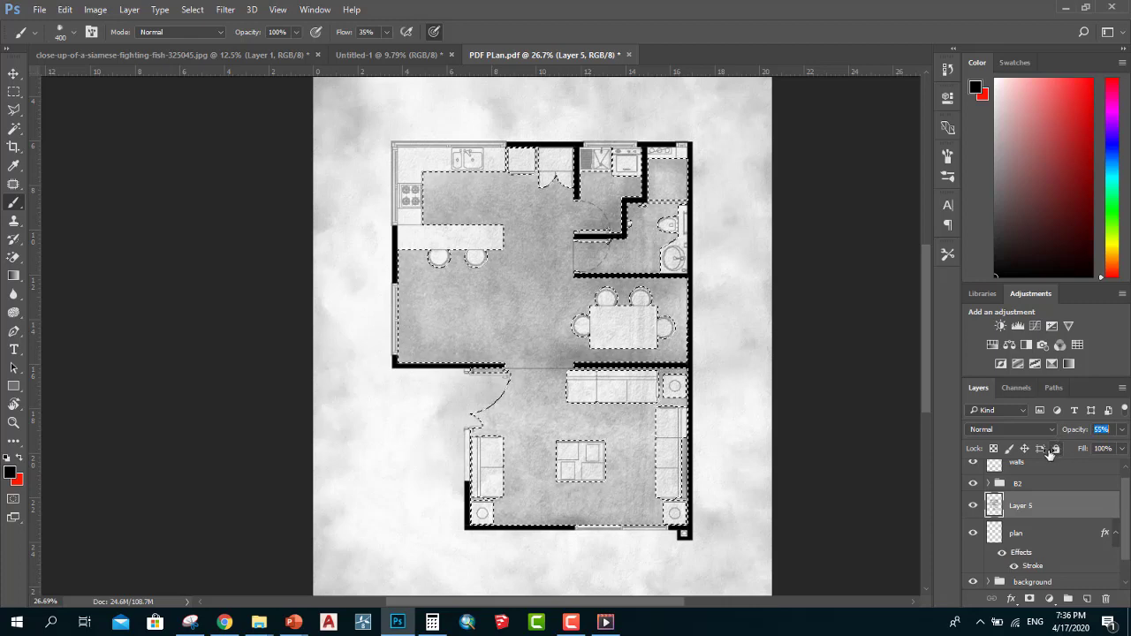
scroll(347, 172, down, 3)
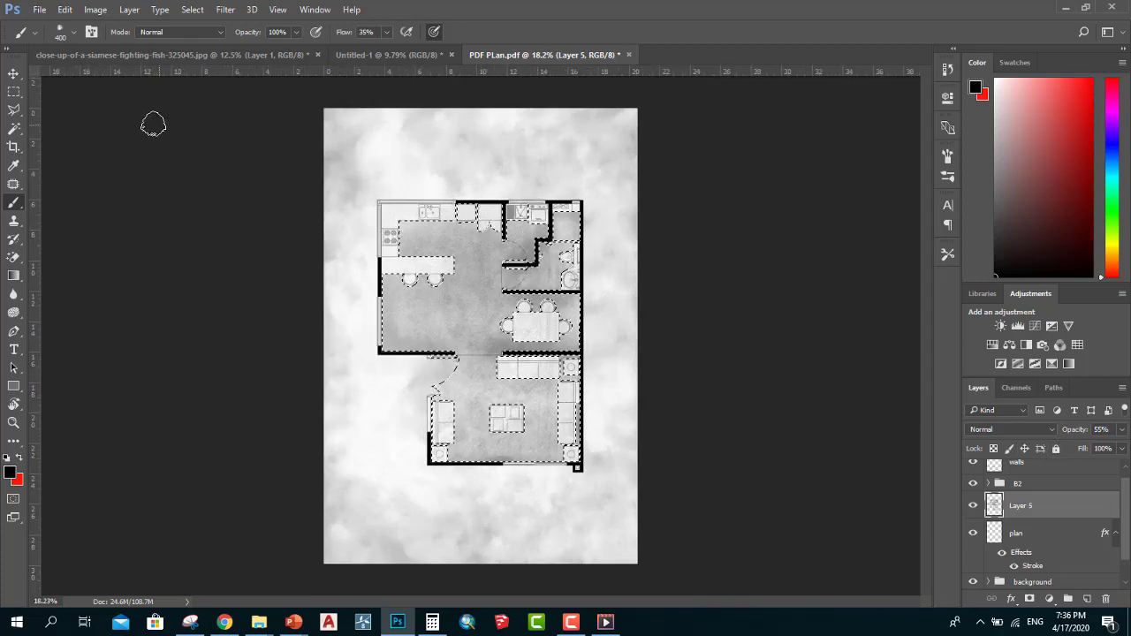
click(13, 73)
key(ctrl+d)
click(39, 74)
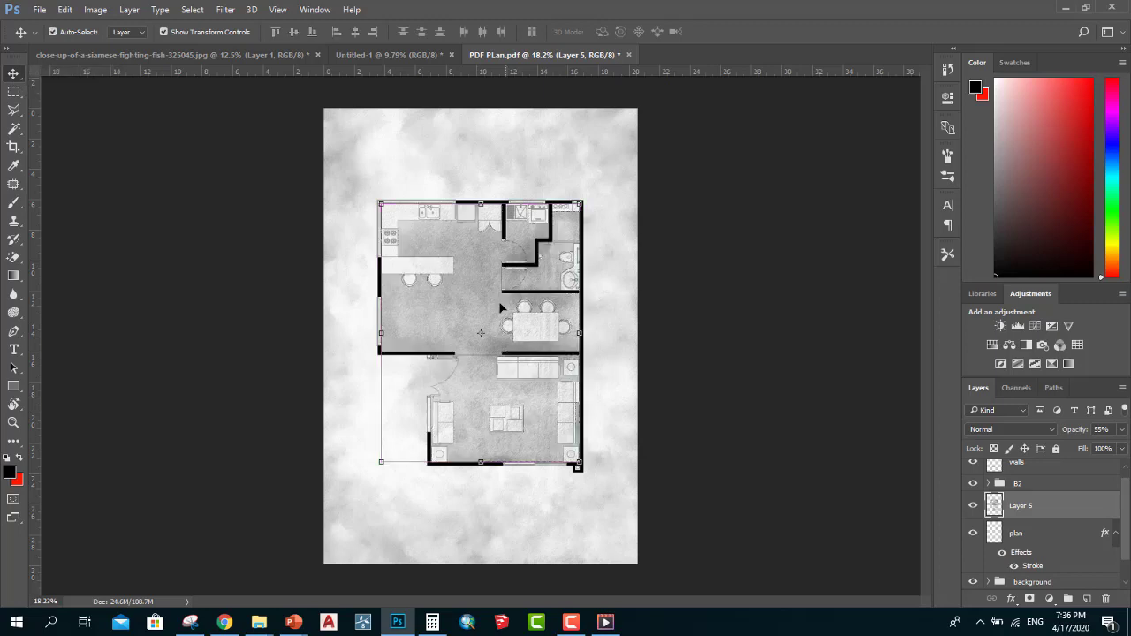
scroll(500, 308, up, 2)
scroll(482, 294, up, 2)
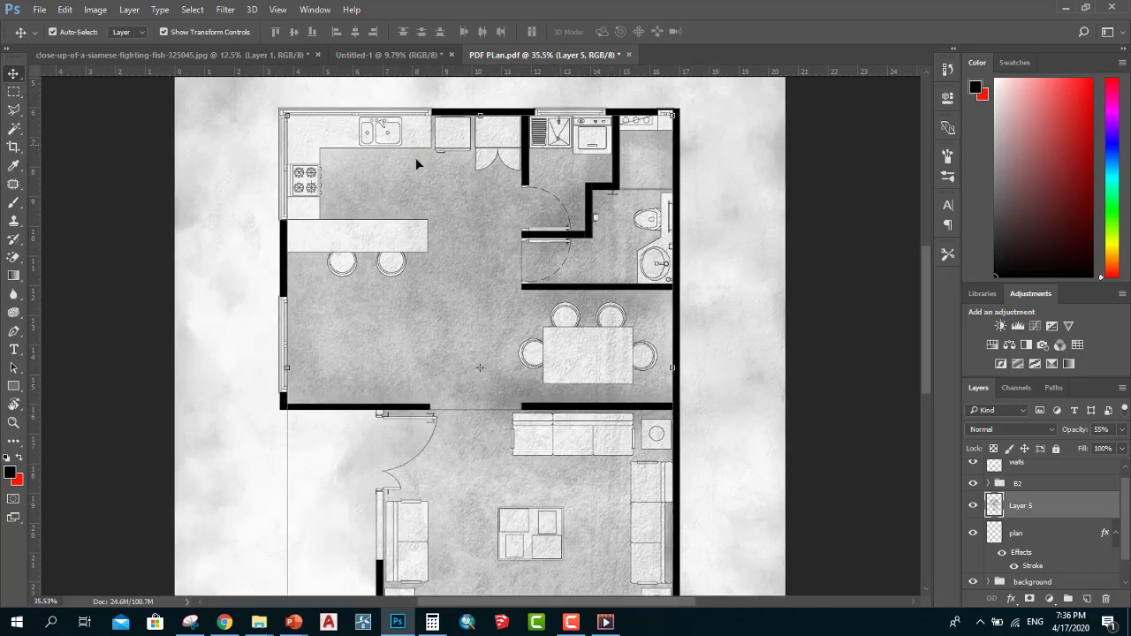
scroll(570, 413, down, 2)
scroll(520, 270, up, 2)
scroll(525, 448, down, 2)
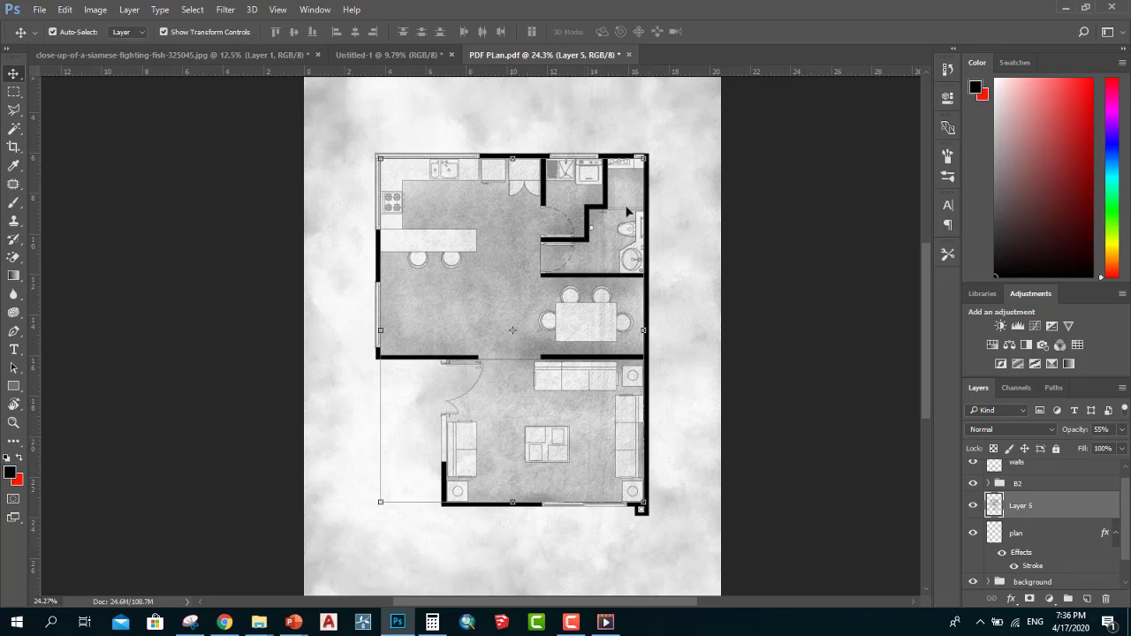
scroll(547, 271, down, 1)
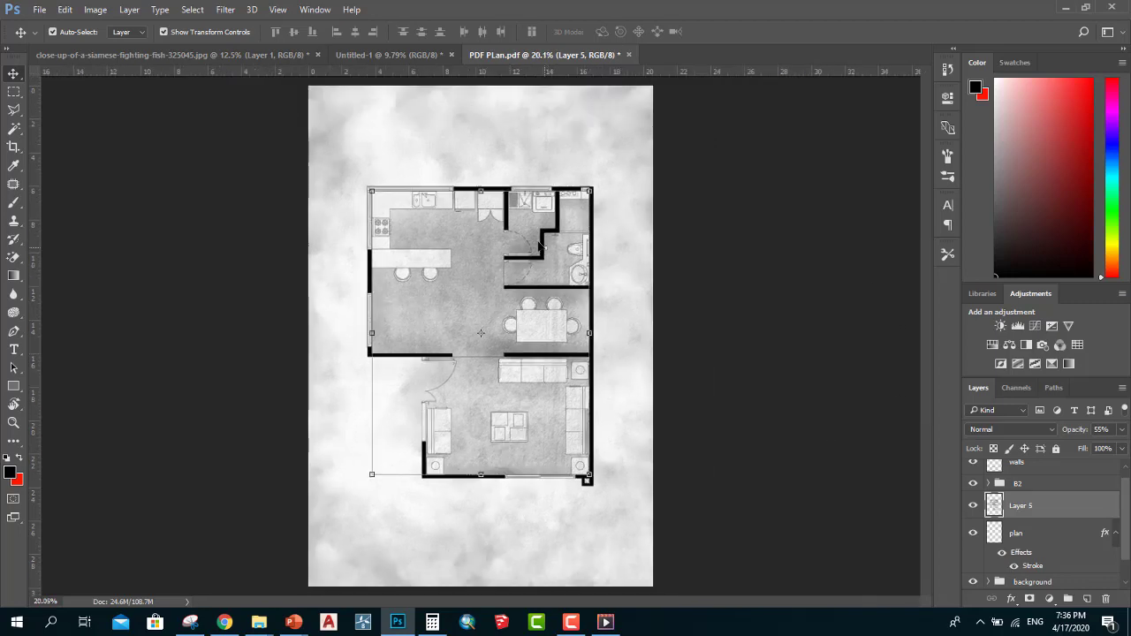
scroll(504, 251, up, 2)
scroll(463, 236, down, 2)
scroll(380, 155, up, 2)
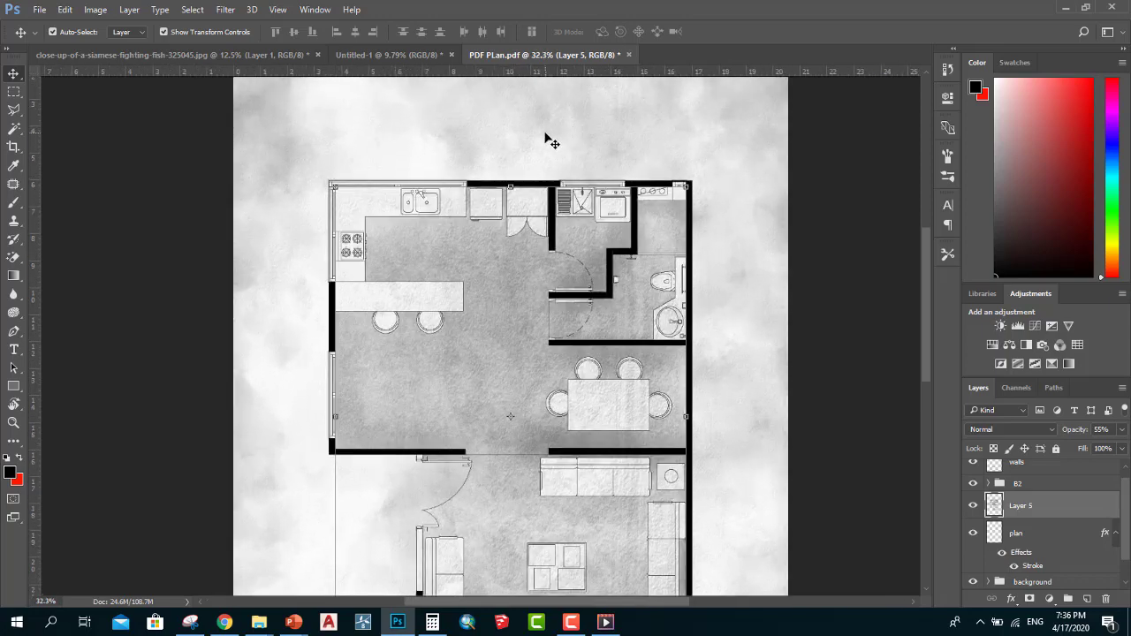
scroll(639, 126, down, 2)
scroll(586, 329, up, 1)
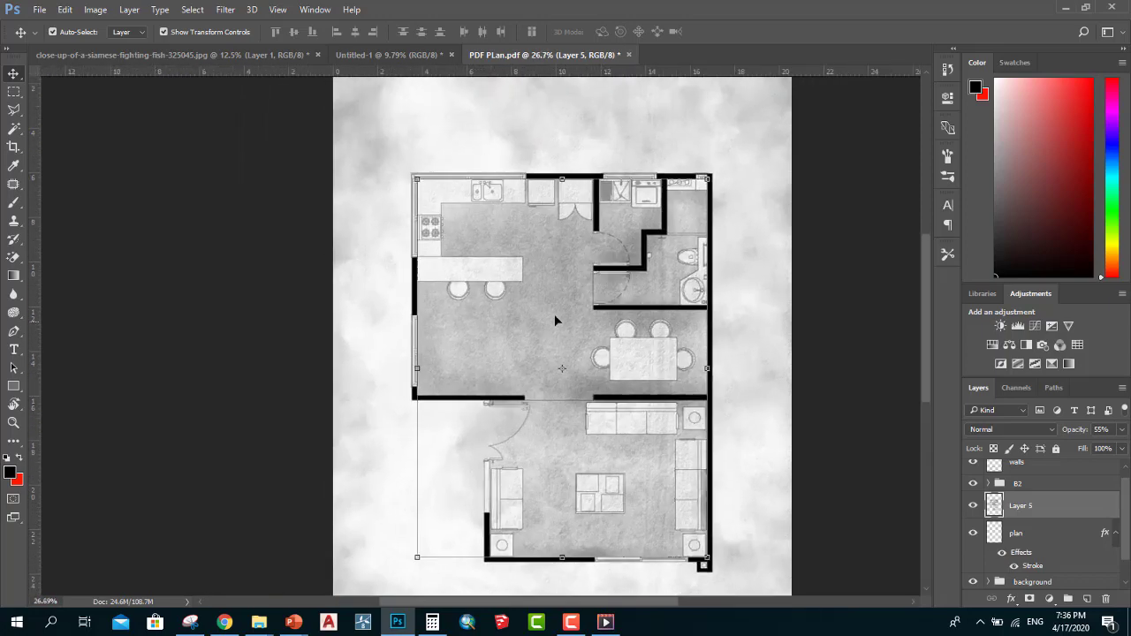
scroll(555, 320, up, 1)
scroll(546, 449, down, 1)
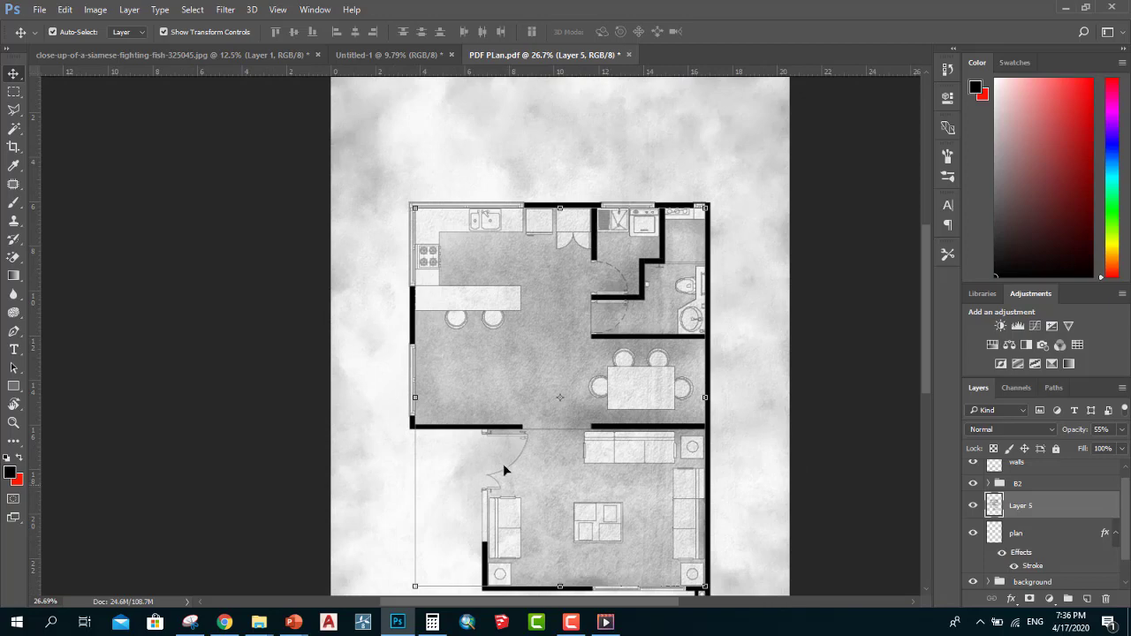
scroll(560, 306, down, 1)
scroll(575, 284, up, 1)
scroll(575, 284, up, 1)
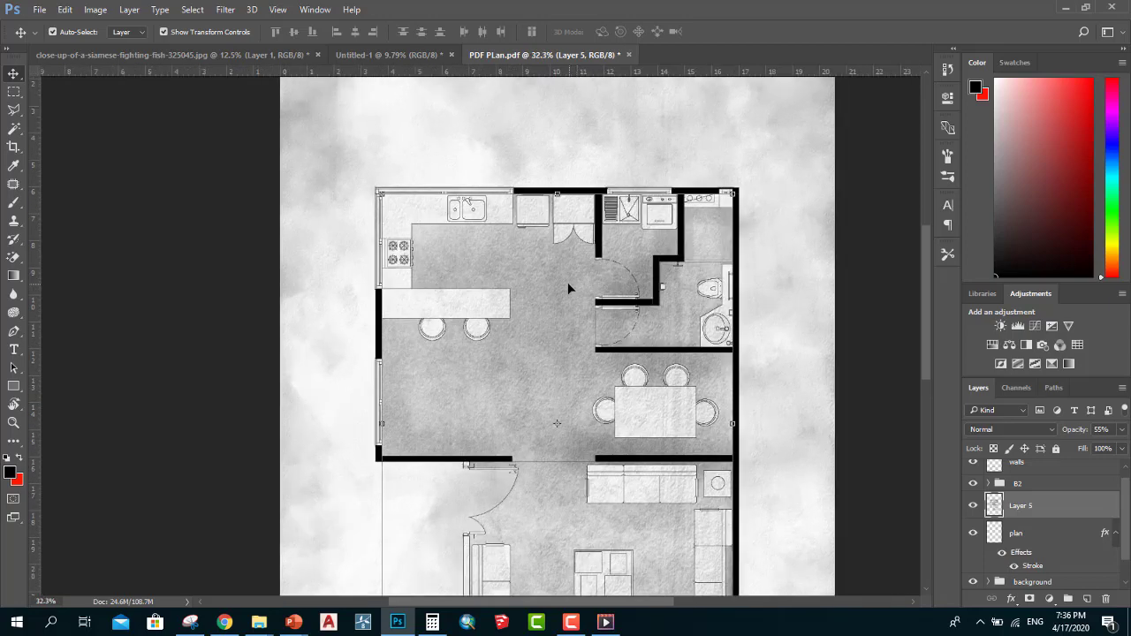
scroll(566, 285, down, 2)
scroll(567, 288, up, 1)
scroll(462, 380, down, 2)
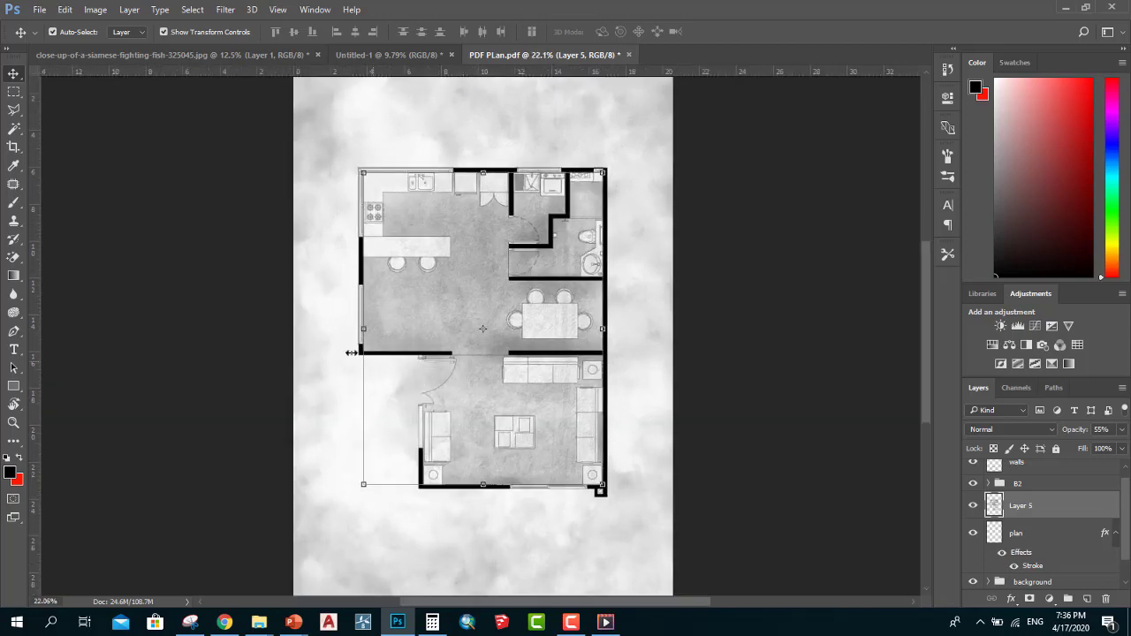
scroll(348, 309, up, 1)
scroll(353, 303, up, 2)
scroll(353, 285, down, 2)
scroll(357, 278, up, 1)
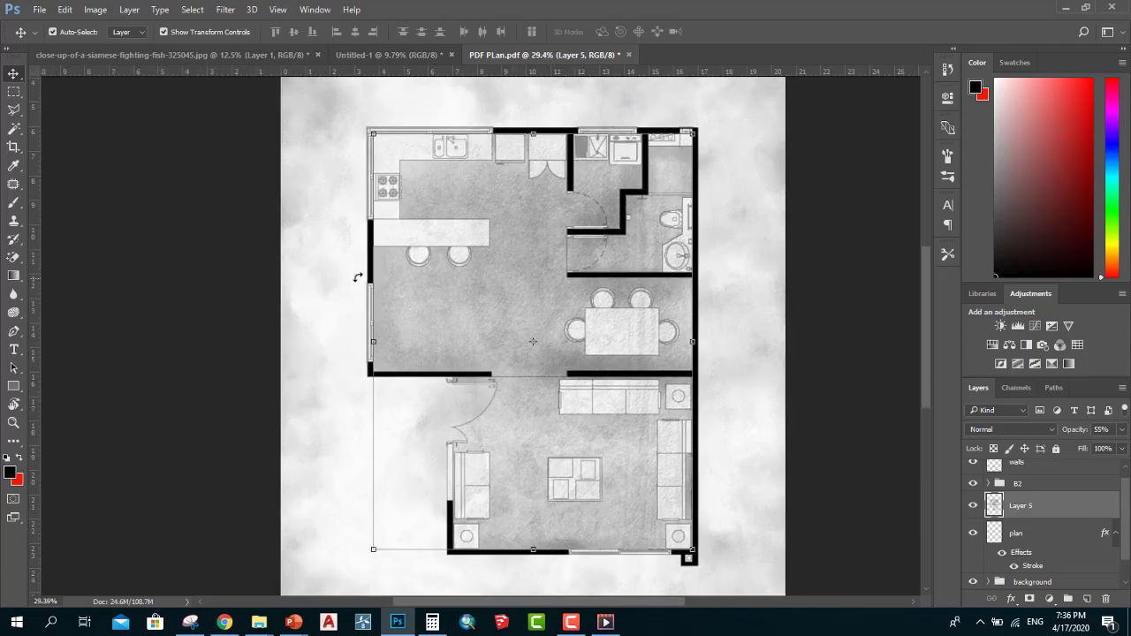
scroll(387, 281, up, 1)
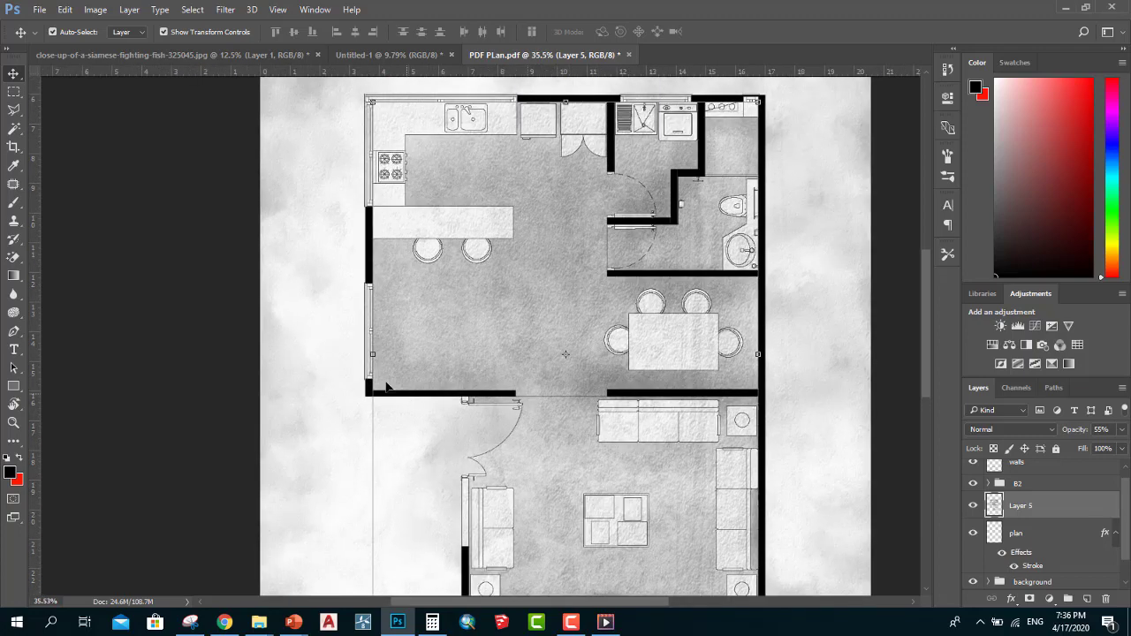
scroll(371, 282, down, 1)
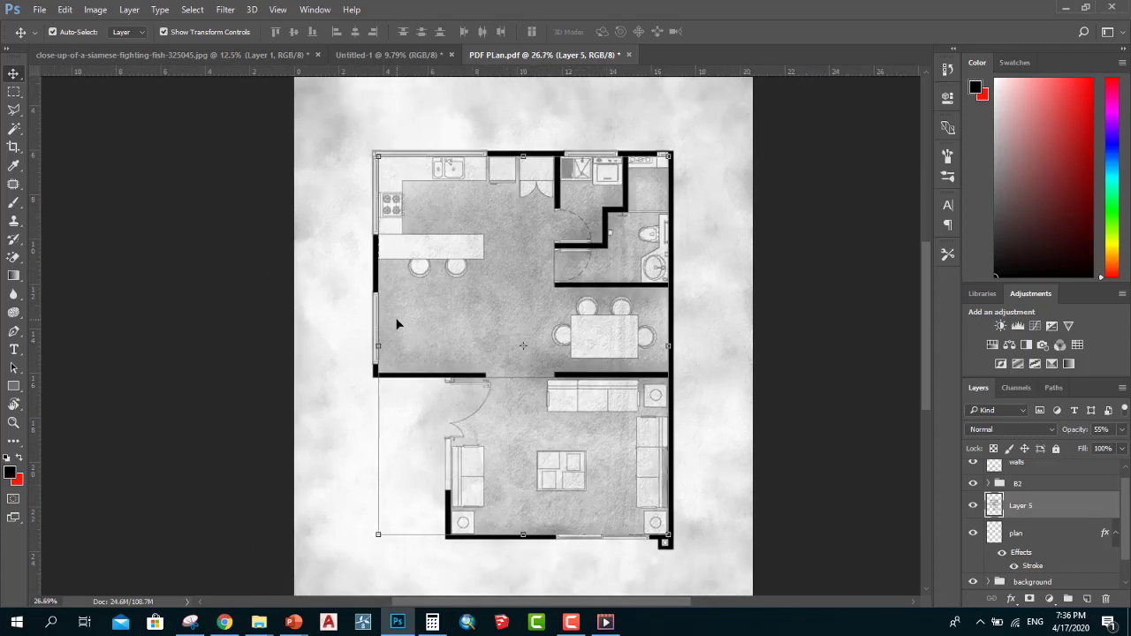
scroll(433, 229, up, 1)
scroll(477, 164, up, 1)
scroll(479, 194, up, 1)
scroll(473, 199, up, 1)
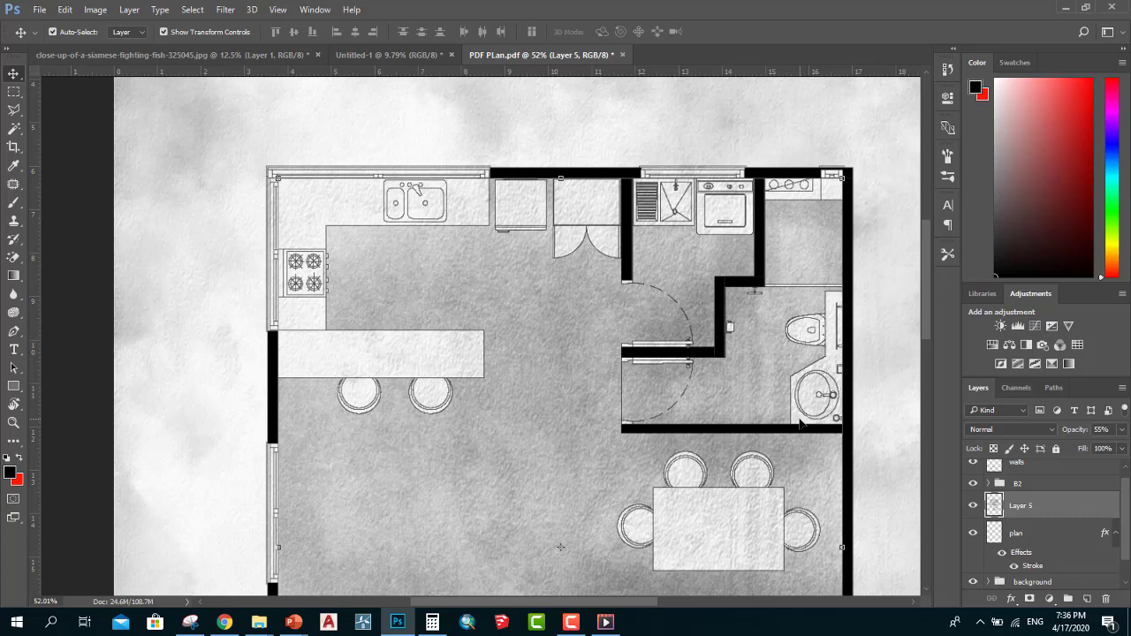
scroll(800, 424, down, 1)
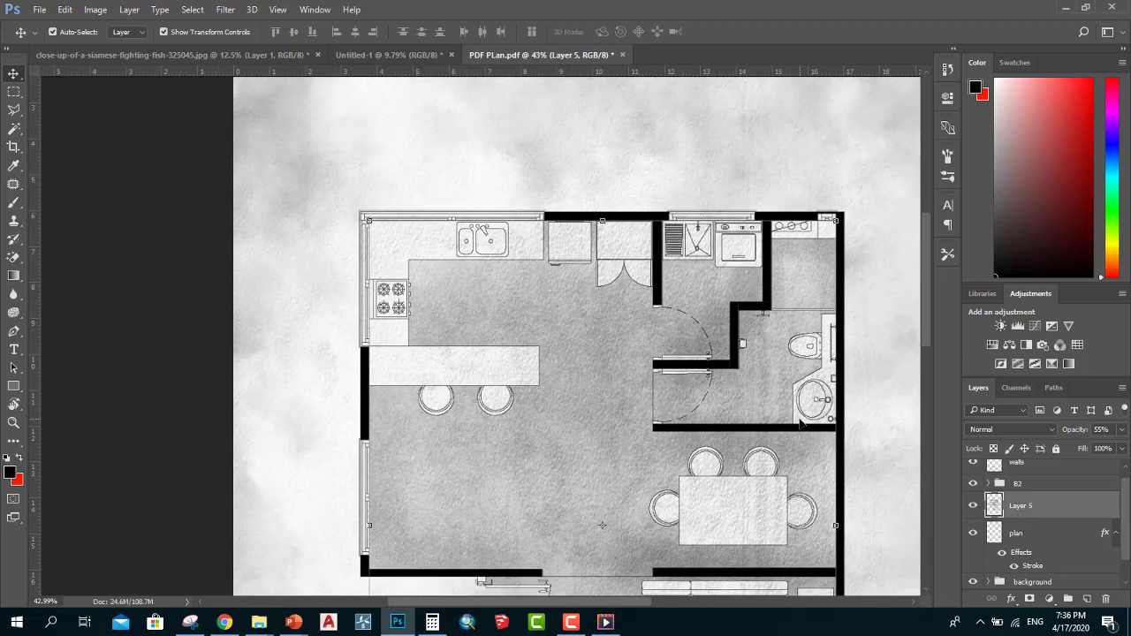
scroll(477, 331, down, 1)
scroll(513, 248, up, 1)
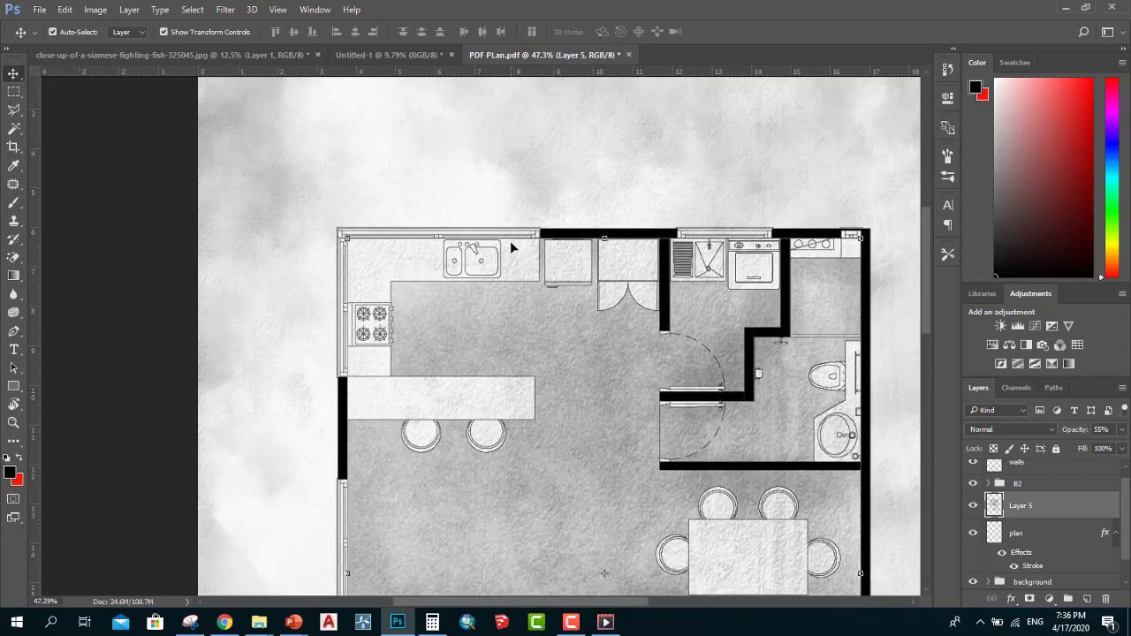
scroll(420, 244, up, 1)
Remove the accidental new layer and add a white layer mask to Layer 5.
click(18, 115)
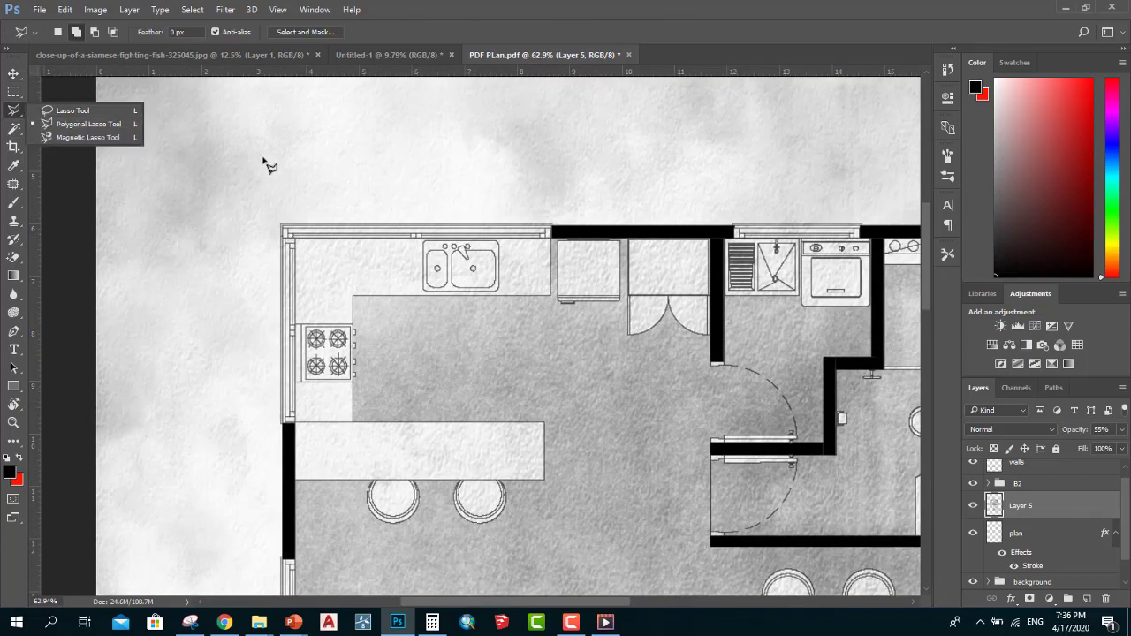
scroll(542, 253, down, 1)
scroll(538, 244, up, 1)
scroll(537, 243, up, 1)
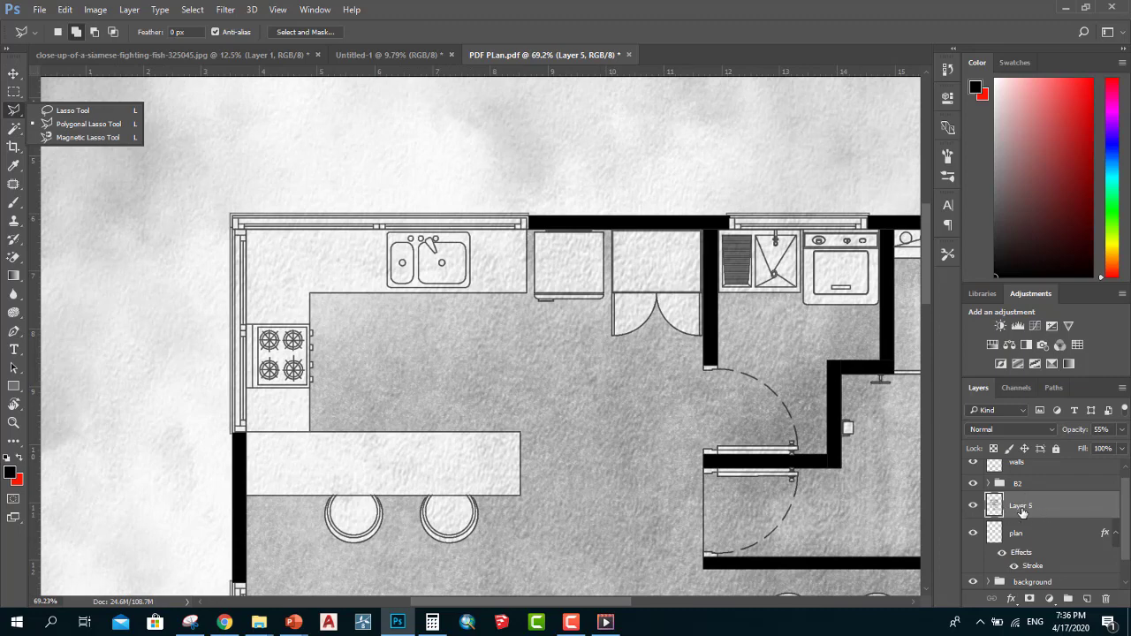
scroll(523, 315, down, 3)
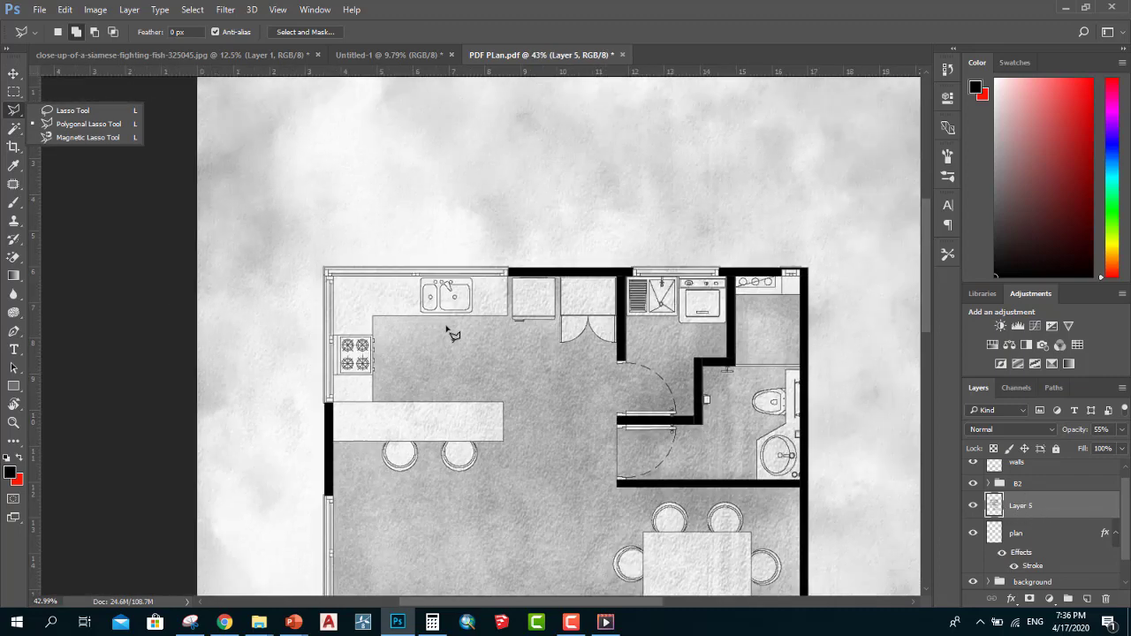
scroll(552, 475, down, 2)
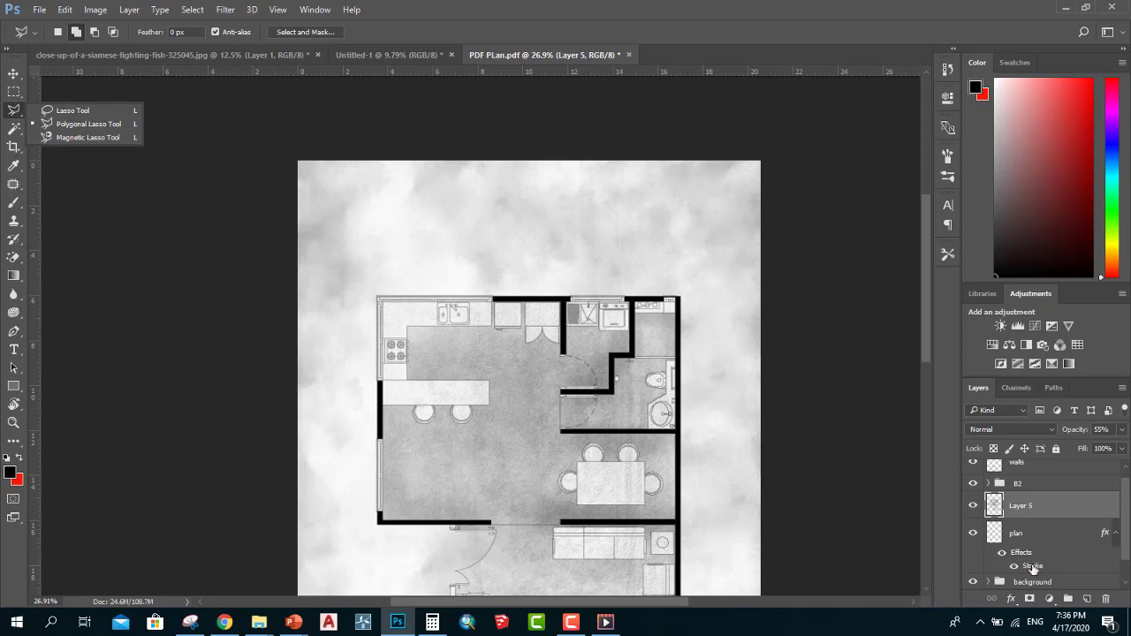
click(1087, 599)
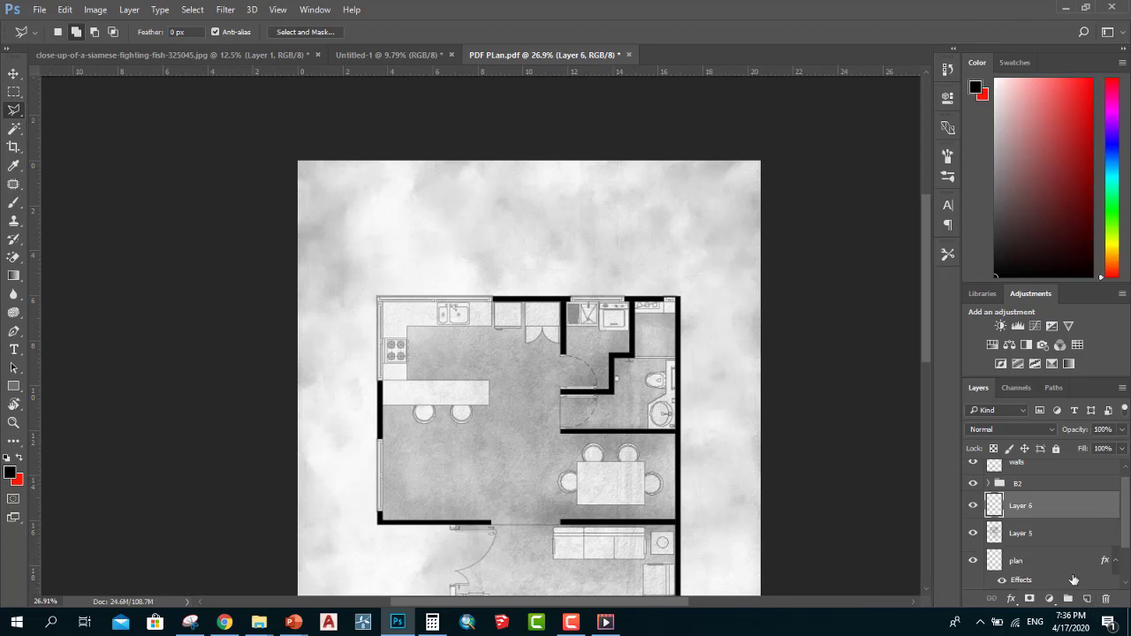
key(Delete)
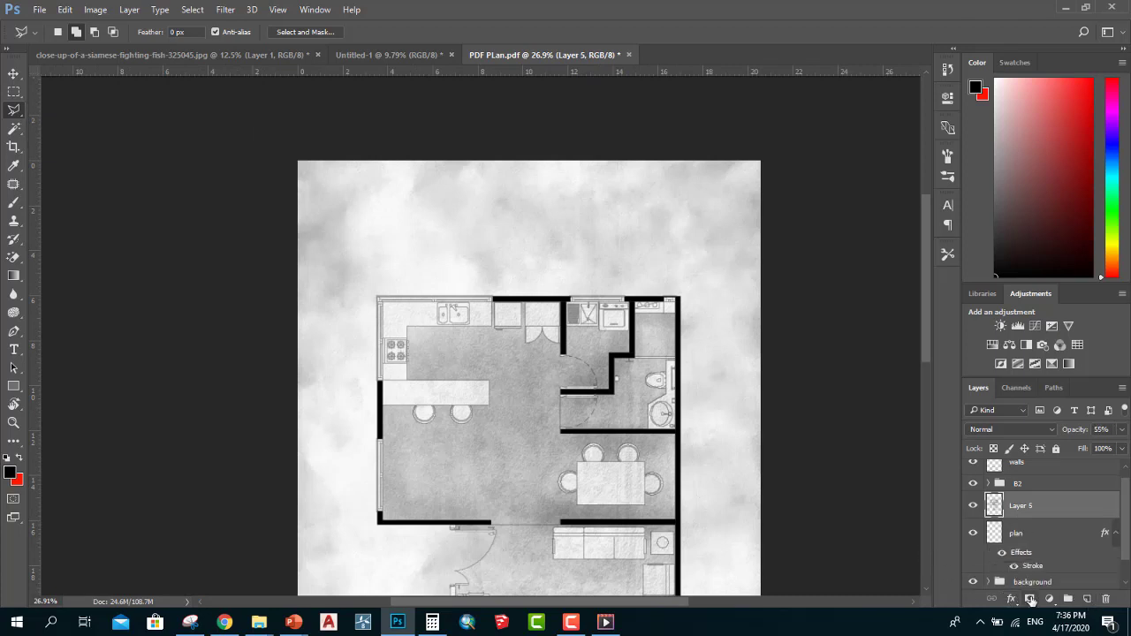
click(1030, 598)
Draw a slanted wedge selection with the Polygonal Lasso across the kitchen and counter.
scroll(520, 279, up, 3)
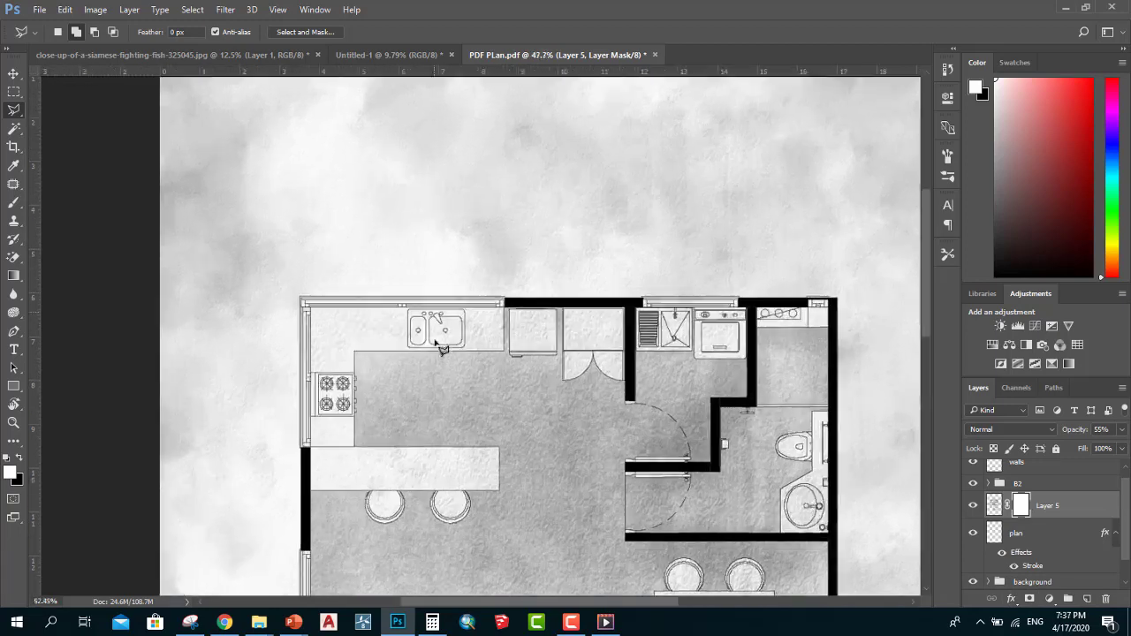
scroll(527, 316, up, 2)
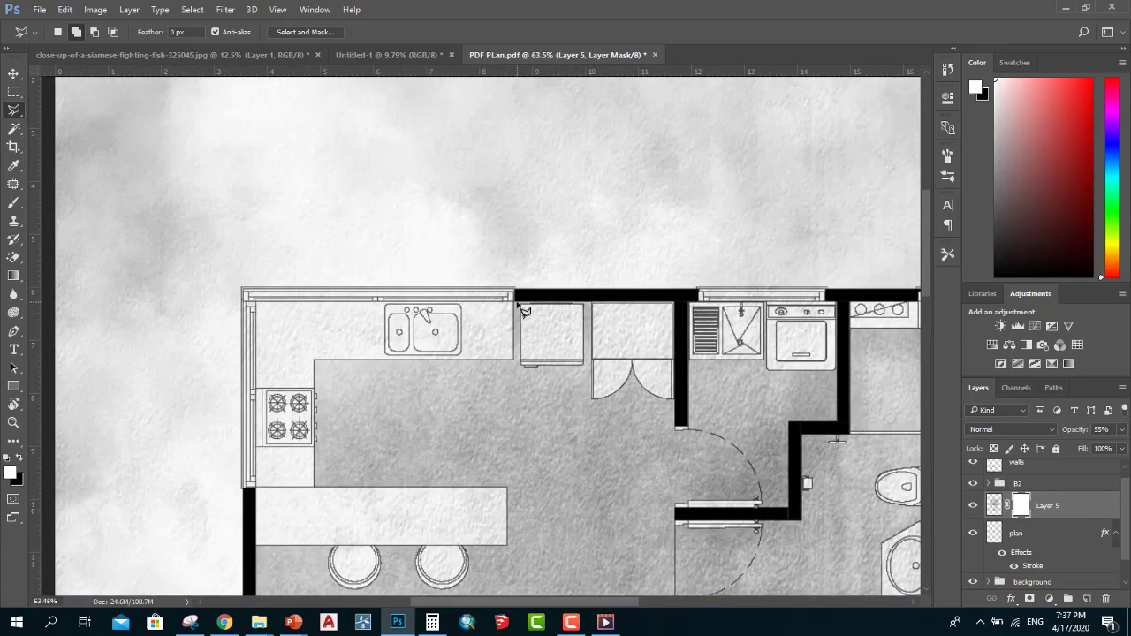
click(519, 304)
click(664, 445)
scroll(526, 594, down, 2)
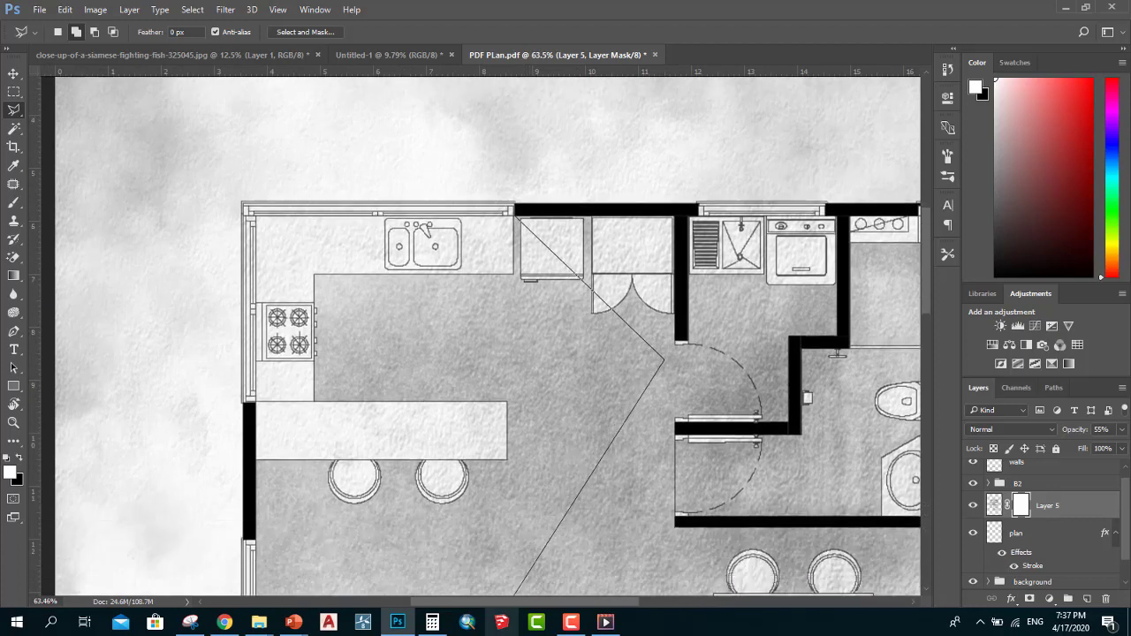
scroll(526, 594, down, 1)
click(508, 502)
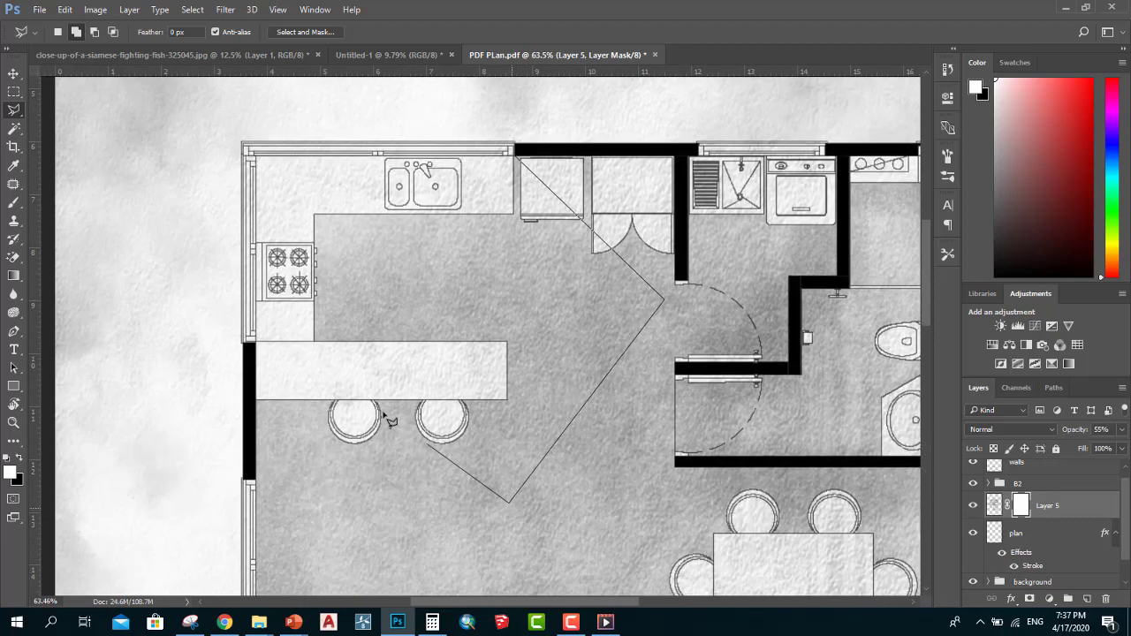
click(257, 344)
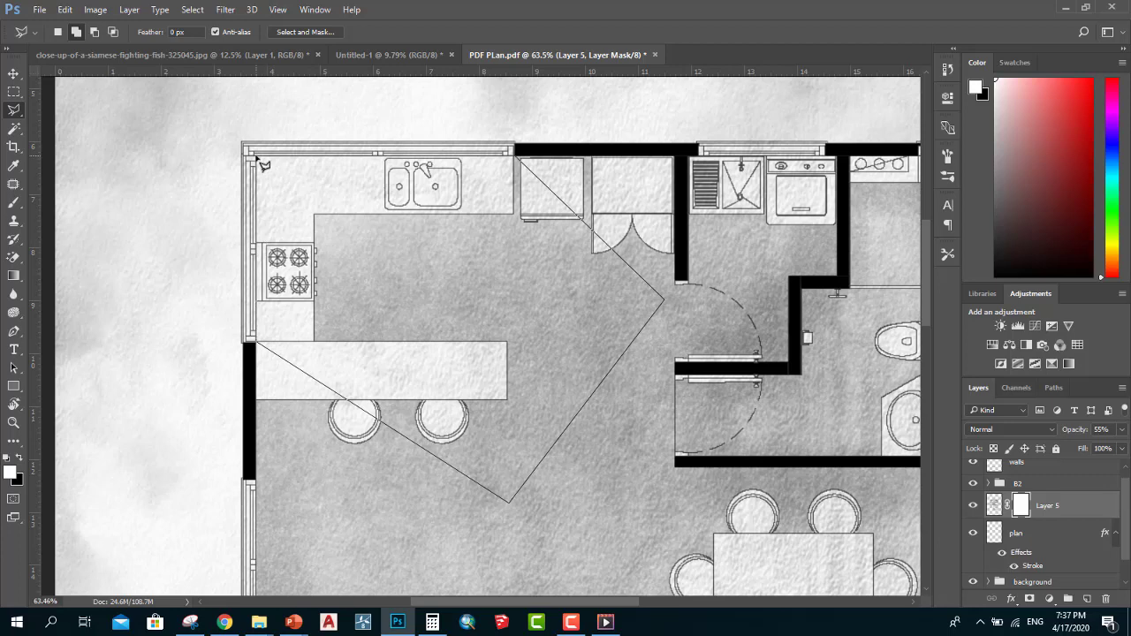
click(255, 158)
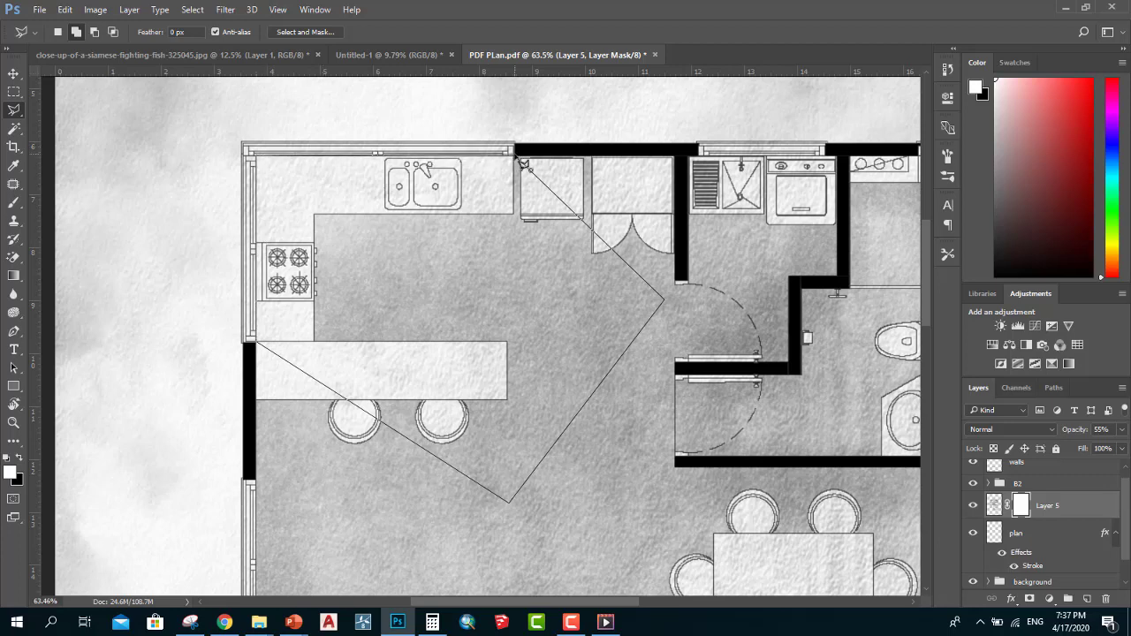
click(522, 165)
Set black as the foreground colour and choose the Brush tool with a soft round preset.
alt+scroll(711, 373, down, 1)
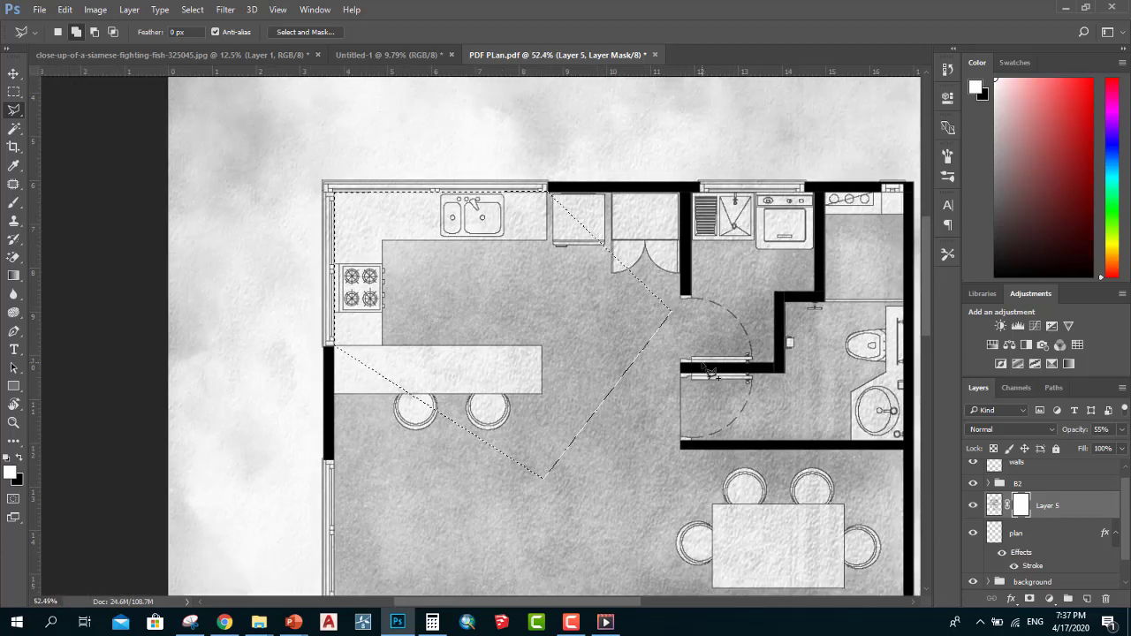
alt+scroll(709, 372, down, 1)
alt+scroll(768, 393, down, 1)
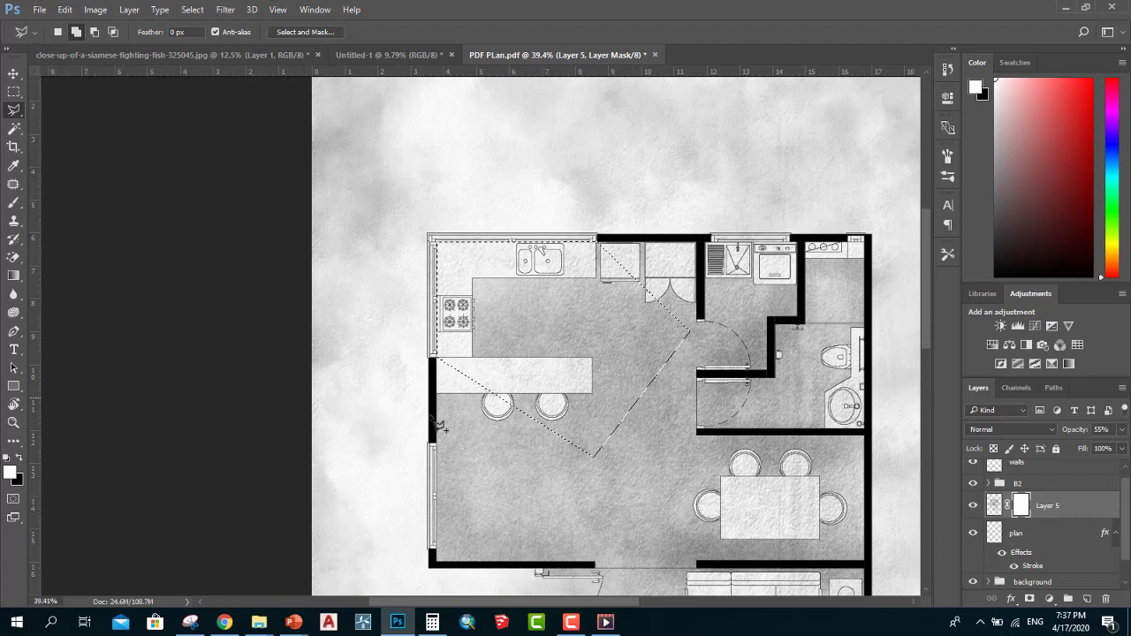
click(19, 459)
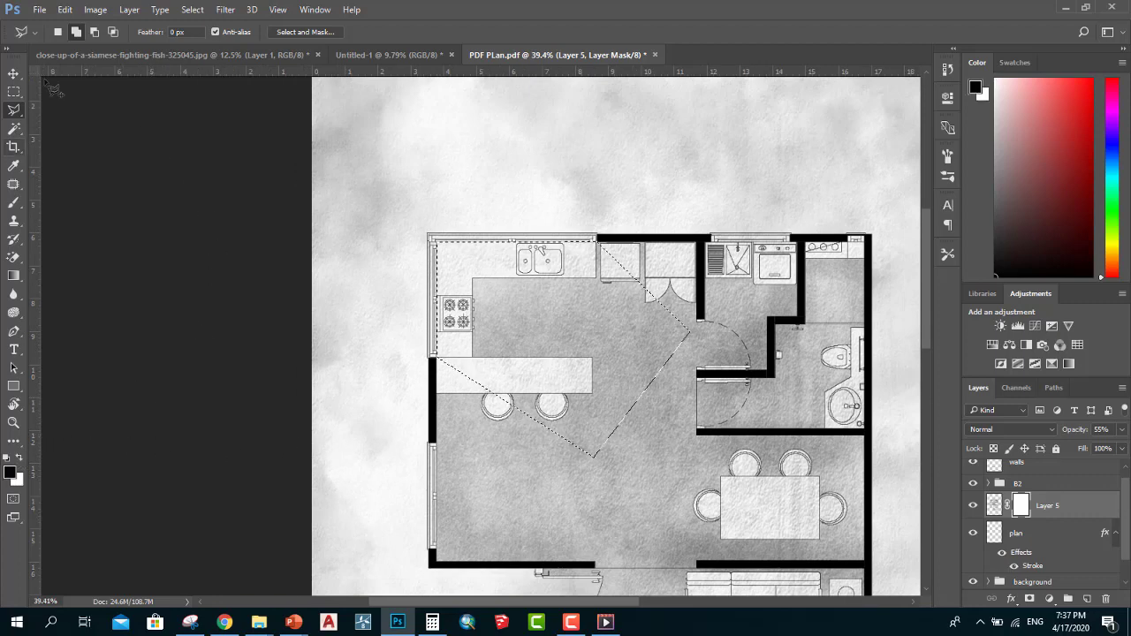
click(15, 201)
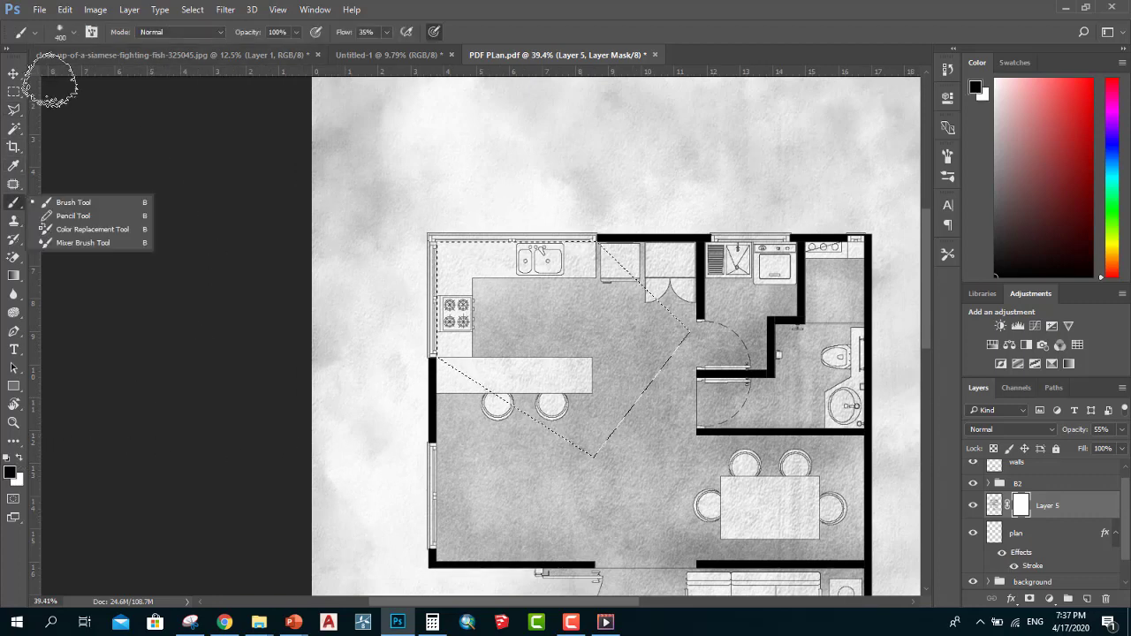
click(71, 33)
scroll(130, 196, up, 1)
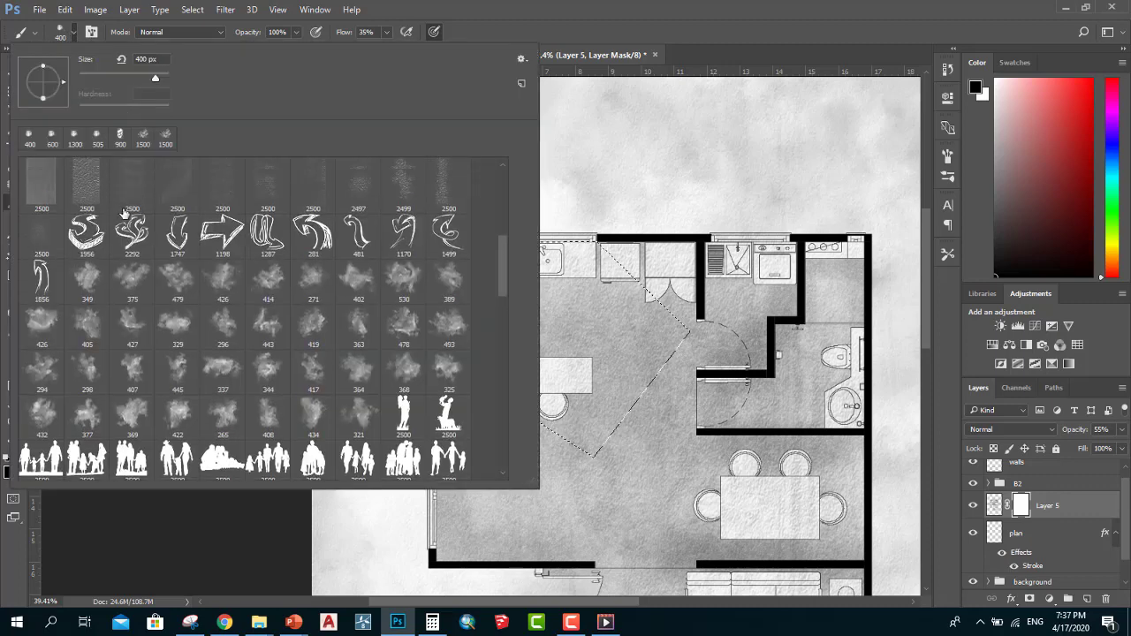
scroll(130, 196, up, 3)
scroll(130, 196, up, 2)
scroll(106, 193, up, 3)
scroll(70, 185, up, 2)
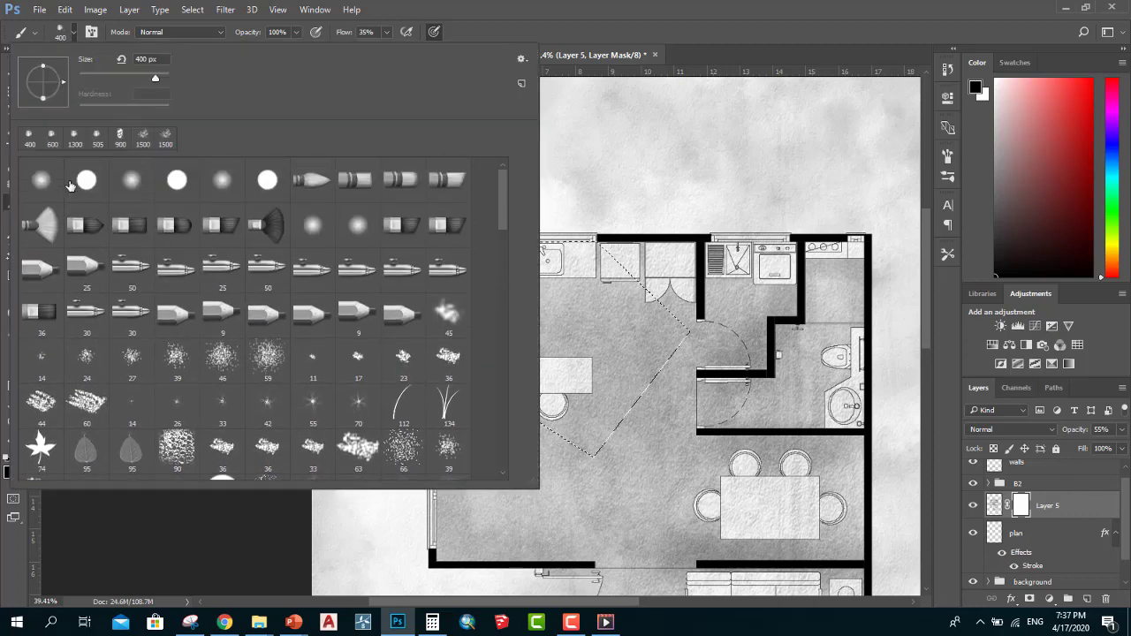
click(55, 181)
click(790, 36)
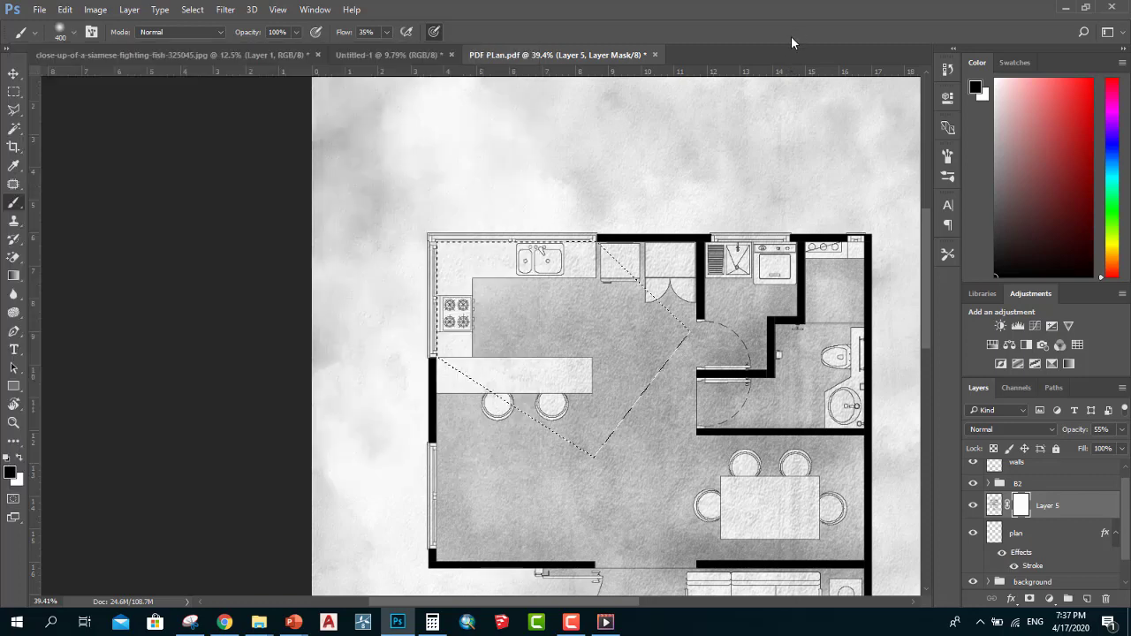
Enlarge the brush to 1400 px, paint the mask inside the kitchen wedge, then deselect.
key(bracketright)
key(bracketright)
key(bracketright)
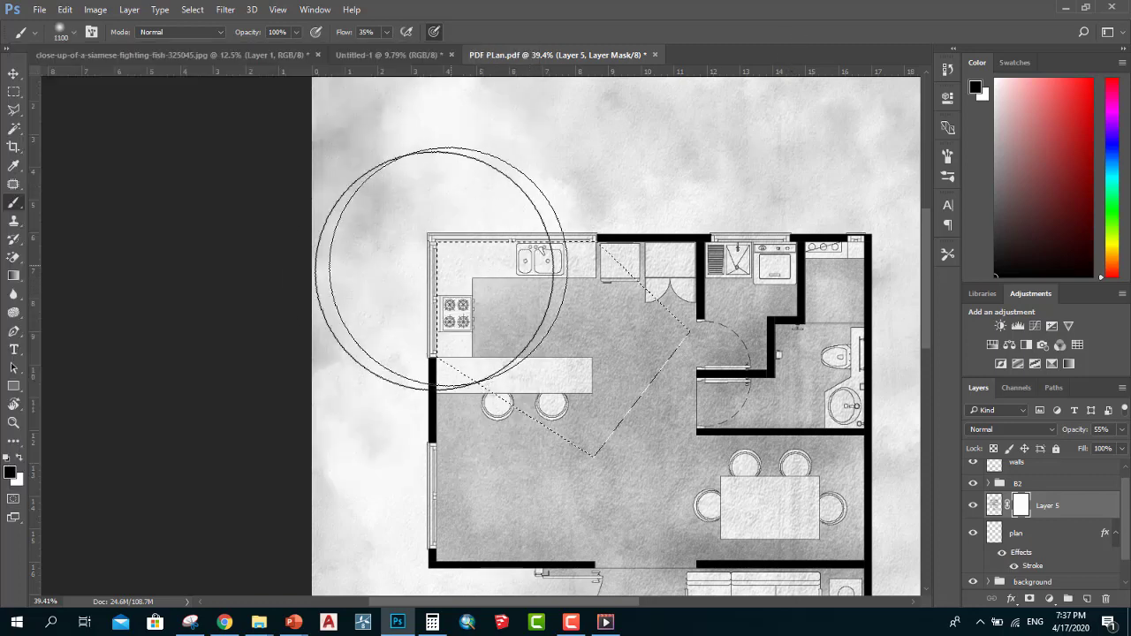
key(bracketright)
key(bracketright)
key(bracketright)
key(bracketright)
mouse_move(421, 256)
mouse_down()
mouse_move(565, 379)
mouse_move(557, 325)
mouse_up()
key(h)
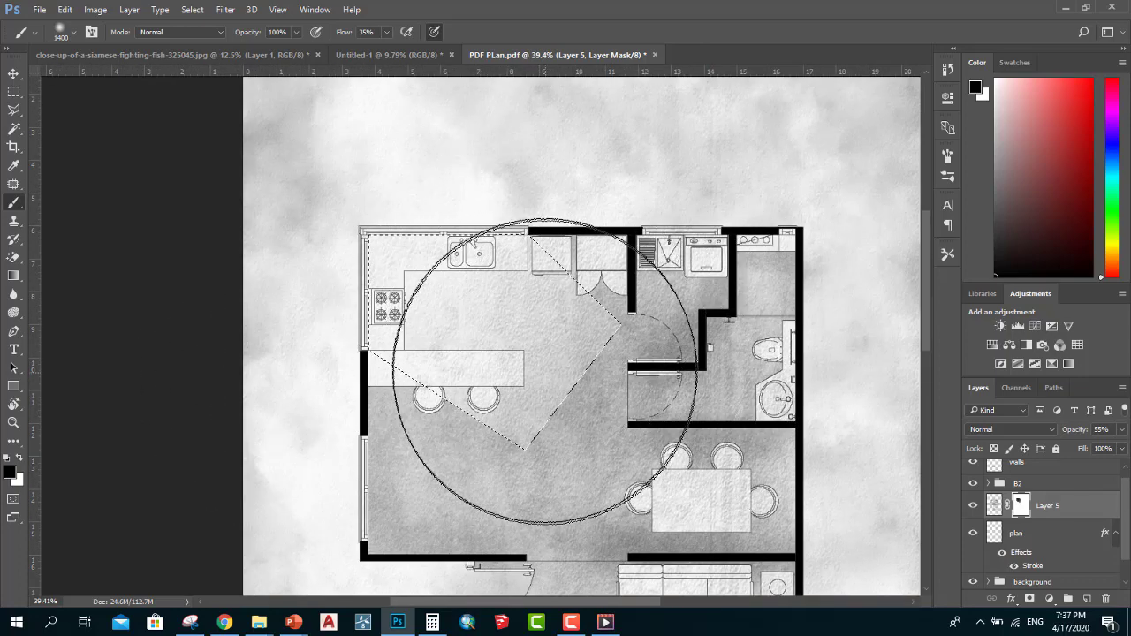
key(ctrl+d)
scroll(611, 385, down, 2)
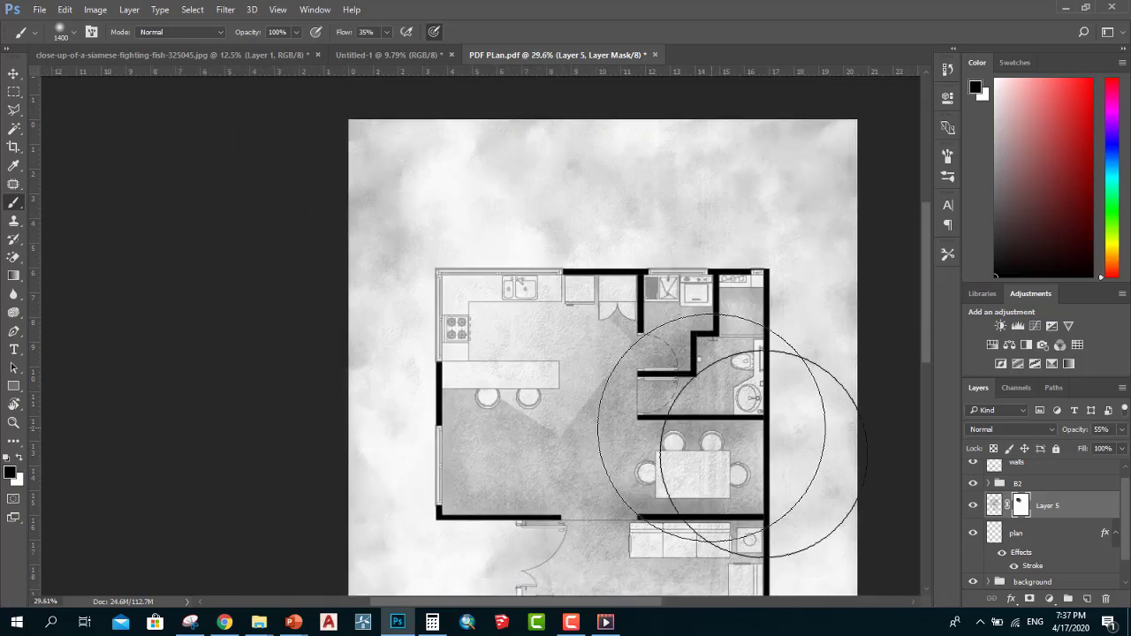
scroll(686, 462, down, 2)
scroll(590, 349, up, 2)
scroll(590, 349, up, 2)
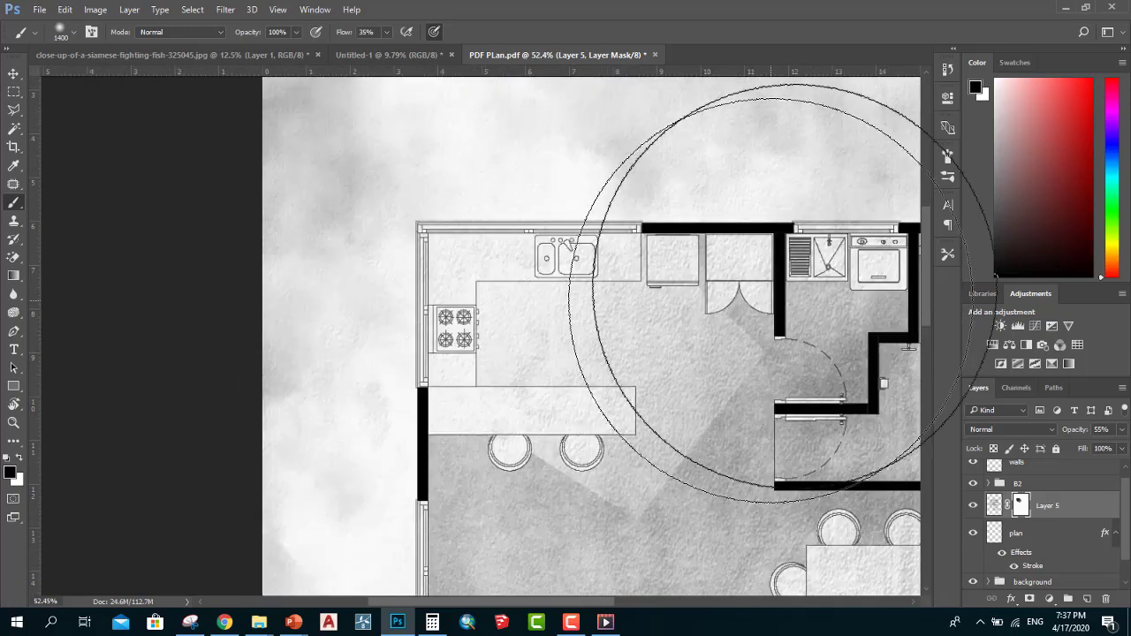
scroll(662, 197, up, 1)
scroll(424, 256, down, 1)
scroll(530, 314, down, 1)
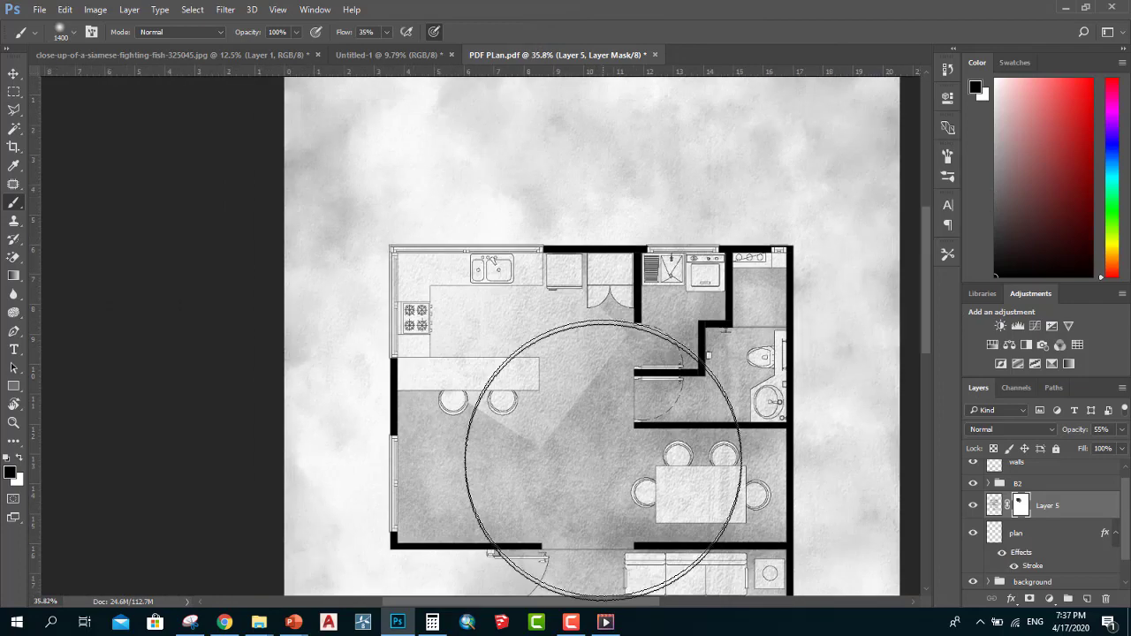
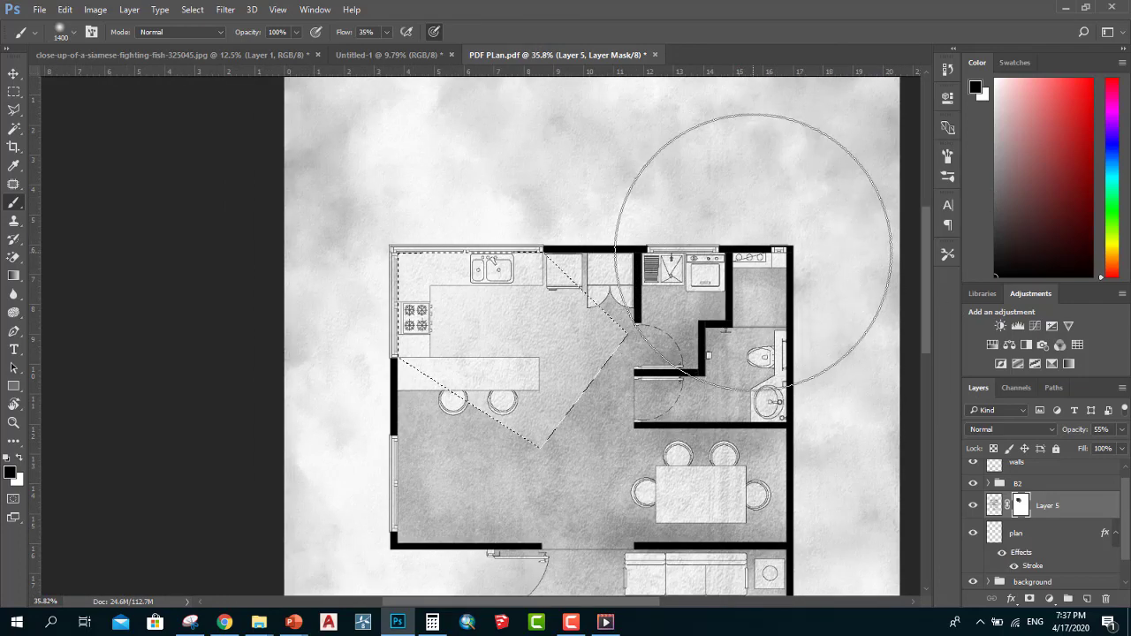
Make white the painting colour and clear the triangle selection over the kitchen and living area.
click(17, 457)
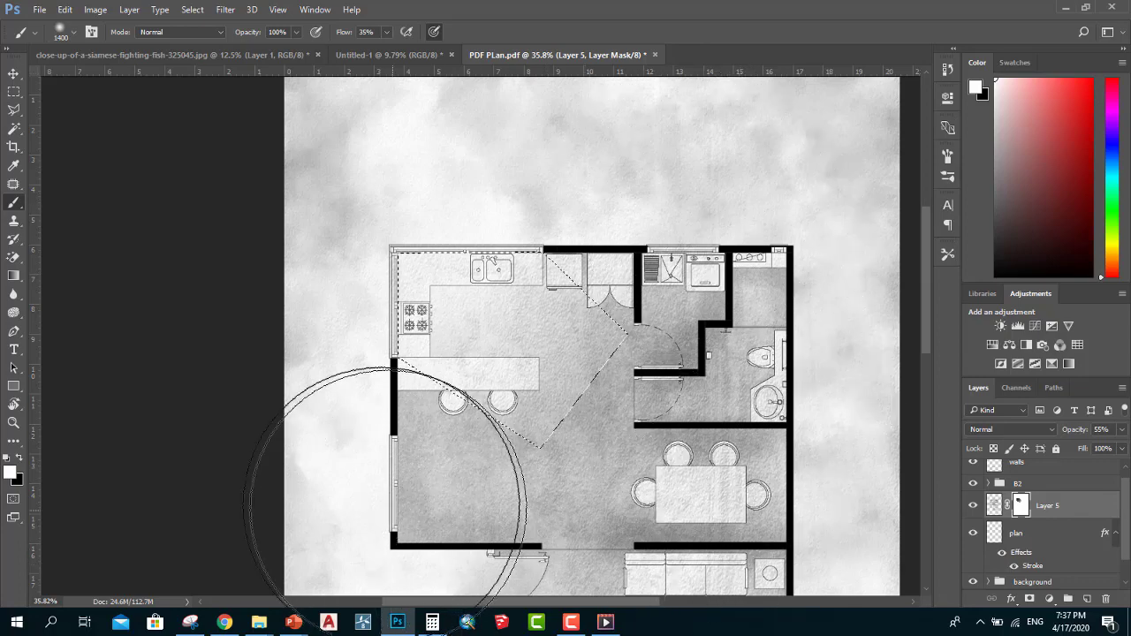
key(ctrl+d)
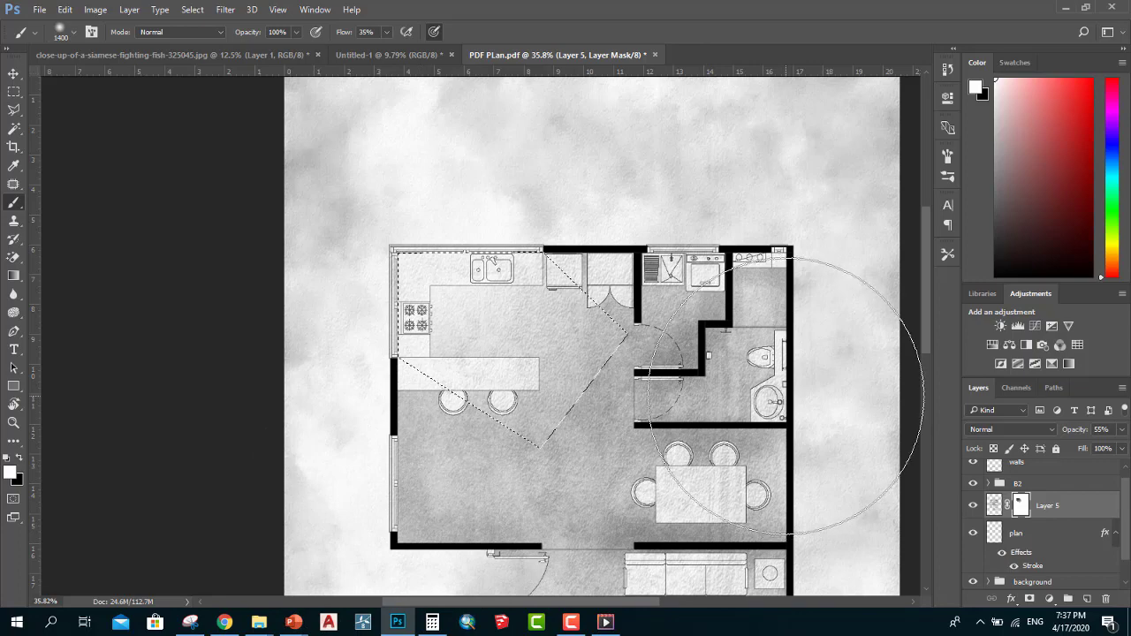
scroll(751, 371, down, 3)
scroll(791, 351, up, 1)
scroll(480, 253, up, 1)
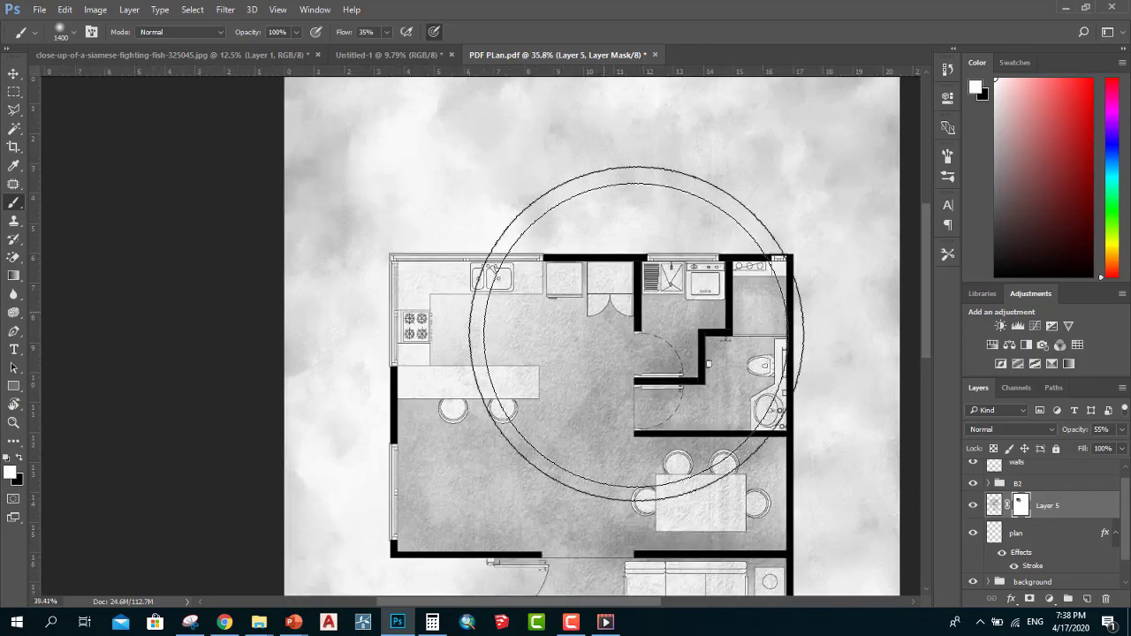
scroll(517, 303, up, 2)
scroll(607, 311, down, 2)
scroll(607, 311, up, 2)
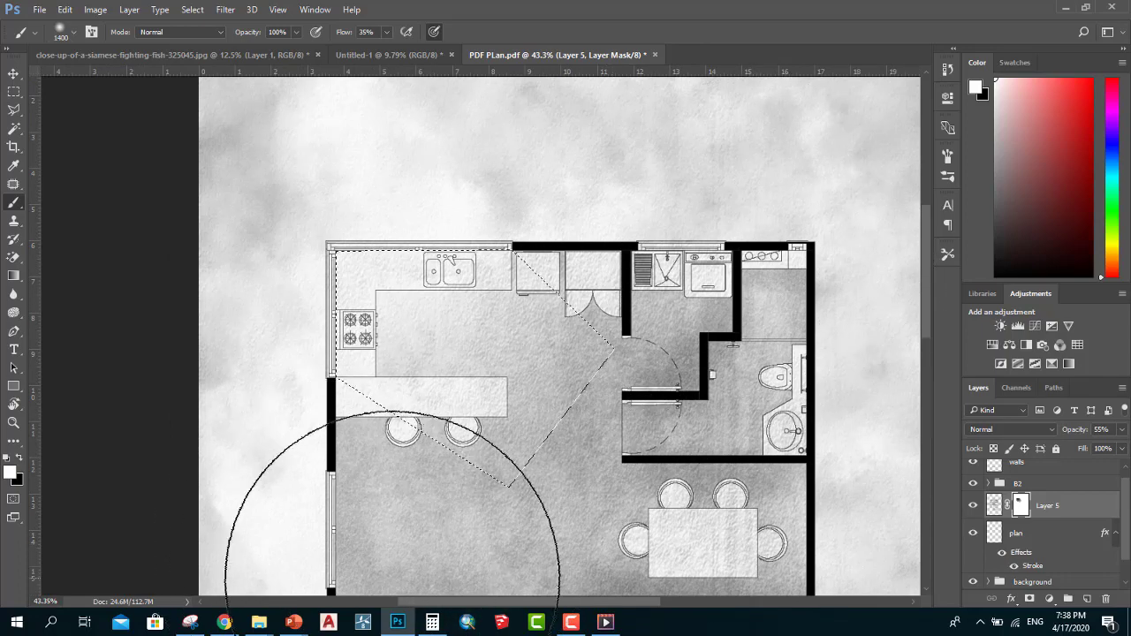
key(ctrl+d)
scroll(738, 208, down, 3)
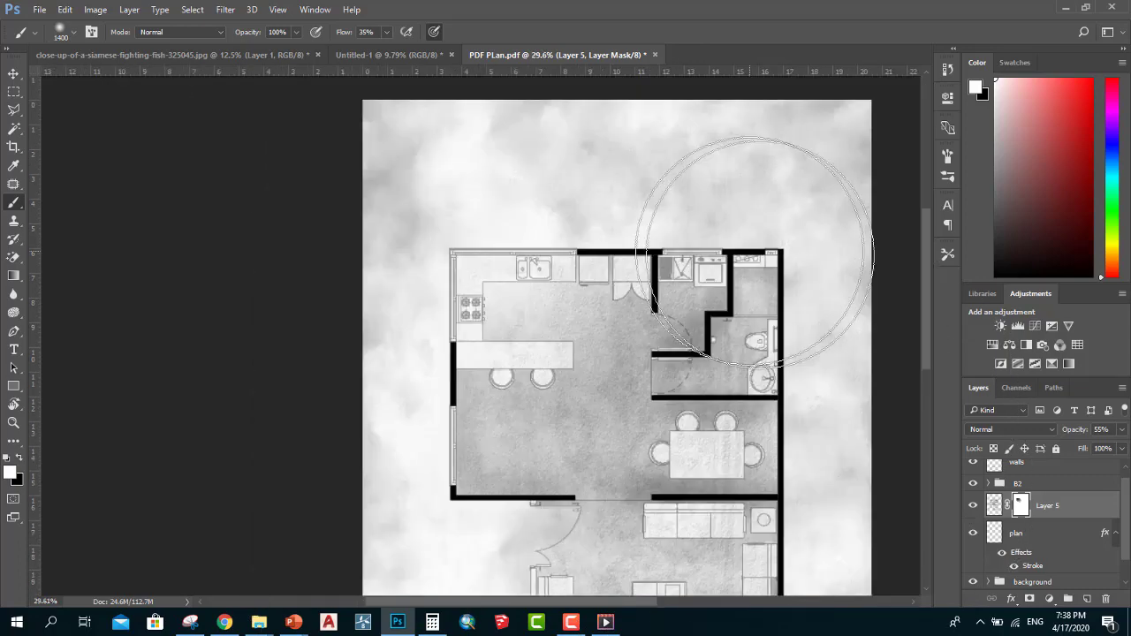
scroll(416, 404, down, 2)
scroll(328, 341, up, 1)
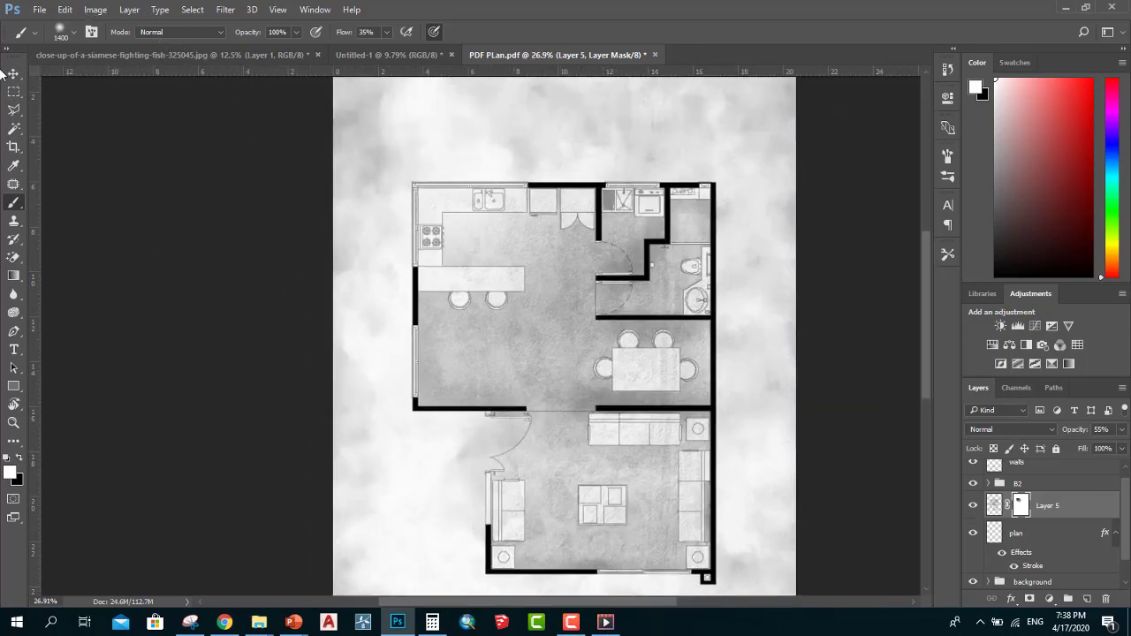
click(13, 74)
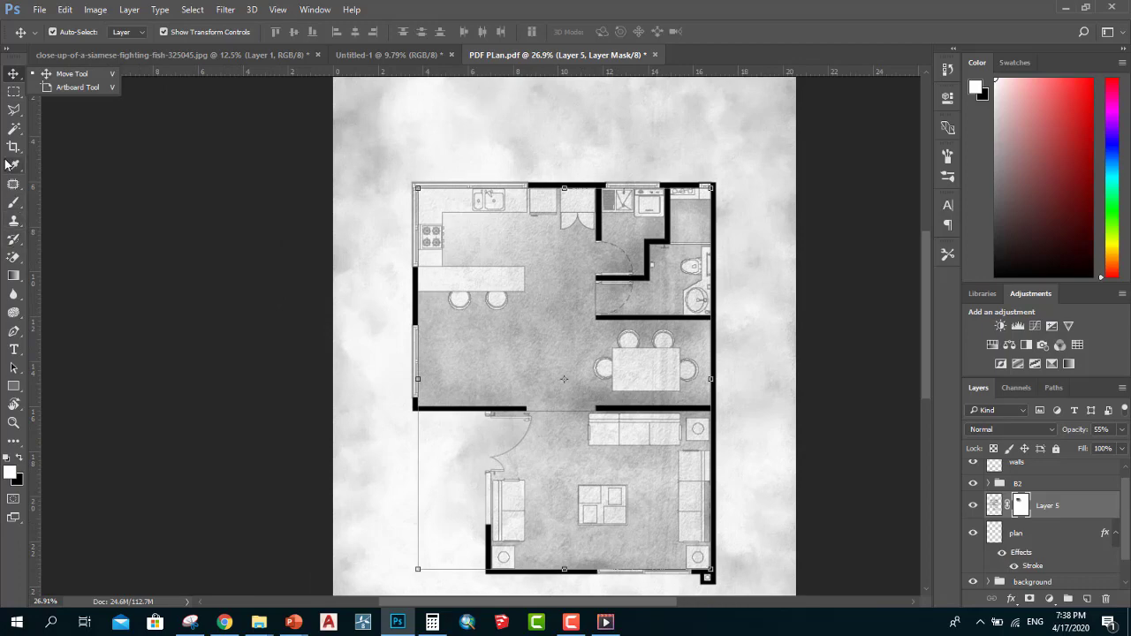
On Layer 5's mask, select a triangle along the left window wall with the Polygonal Lasso.
click(13, 109)
scroll(454, 327, up, 1)
scroll(780, 437, up, 4)
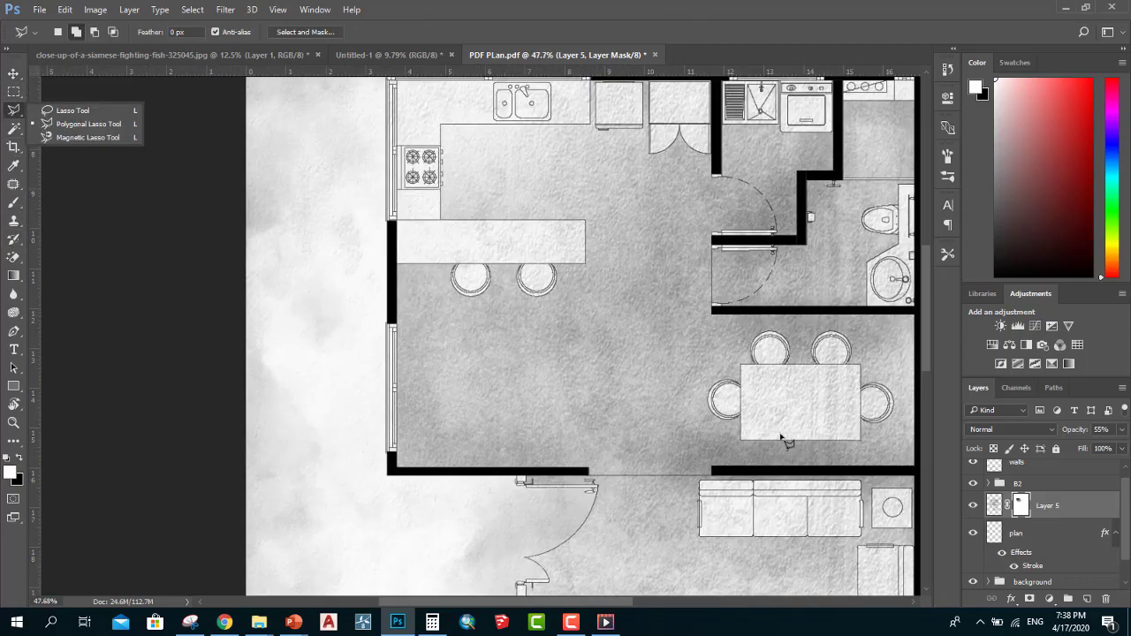
scroll(495, 376, up, 1)
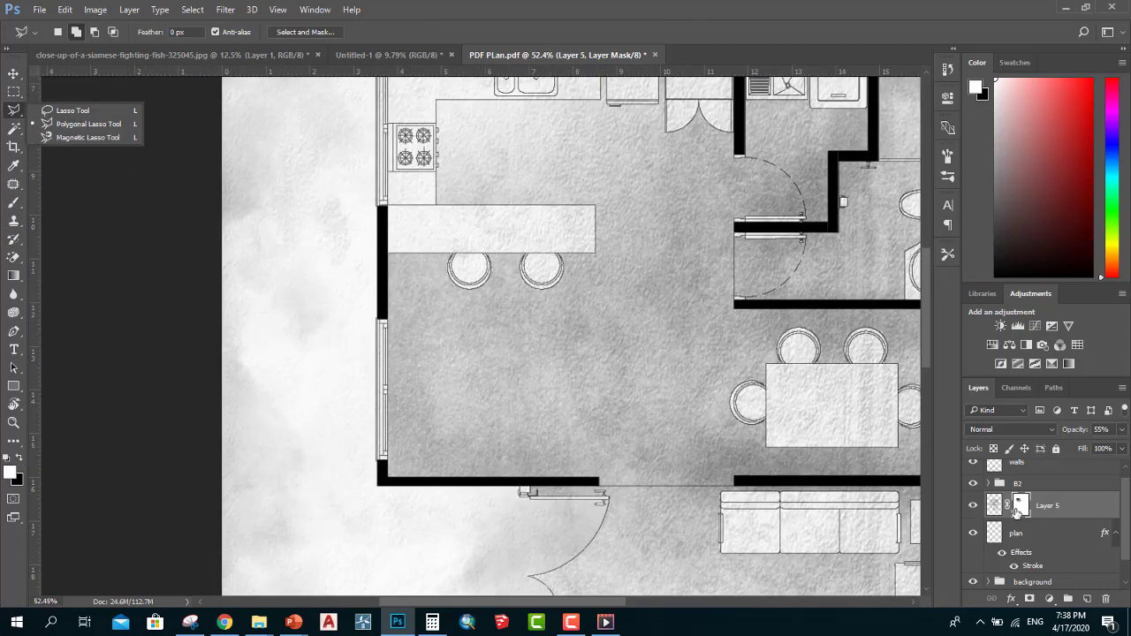
click(1020, 504)
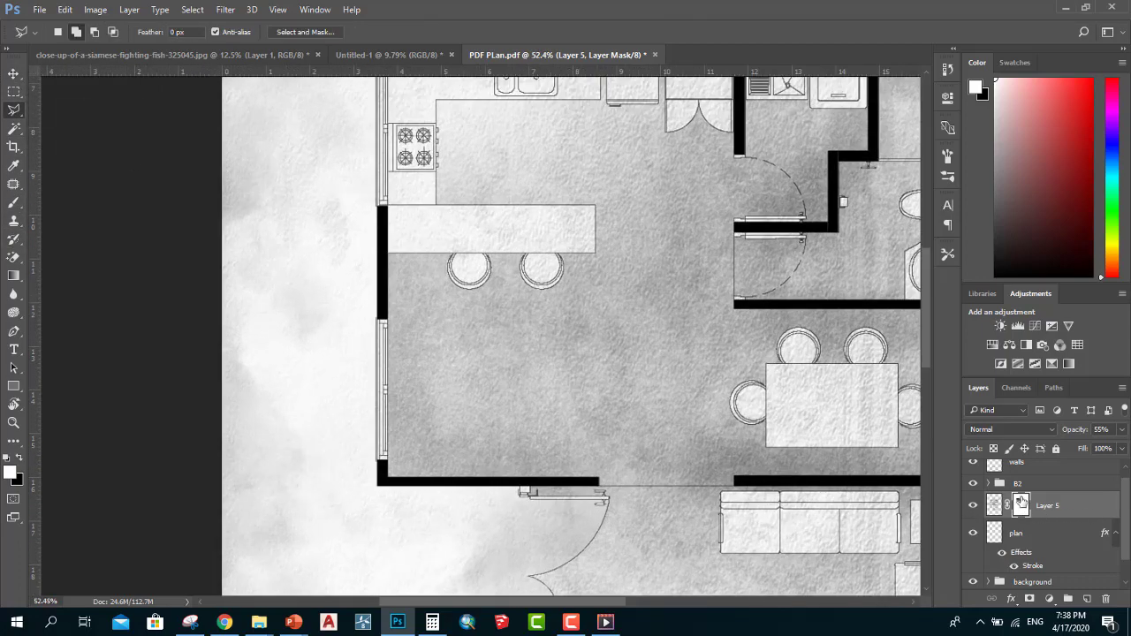
click(386, 321)
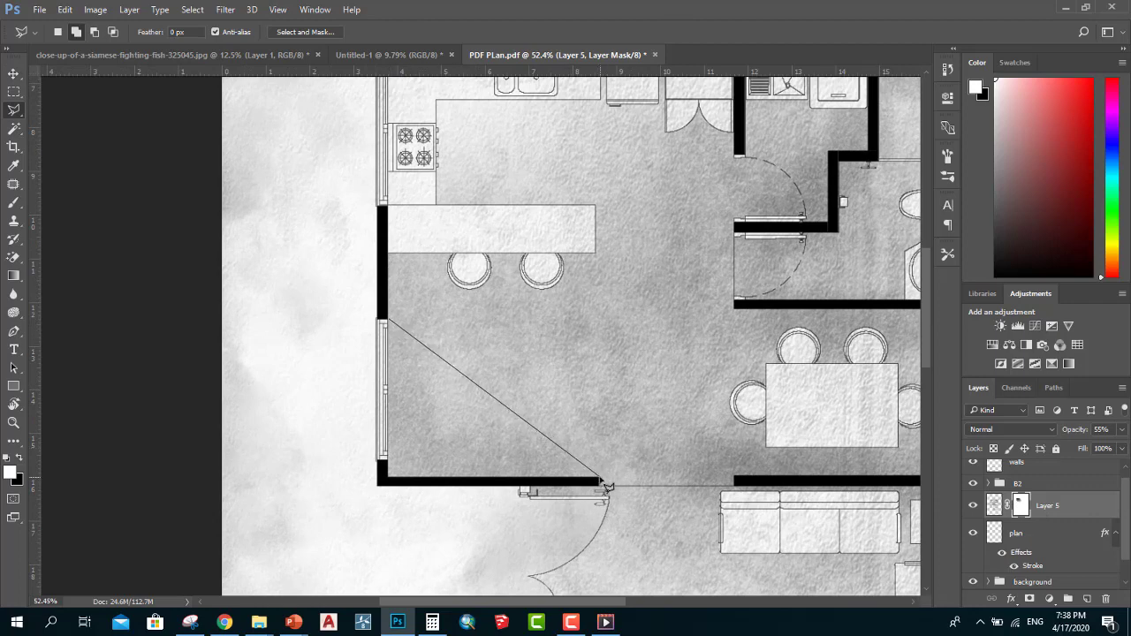
click(597, 480)
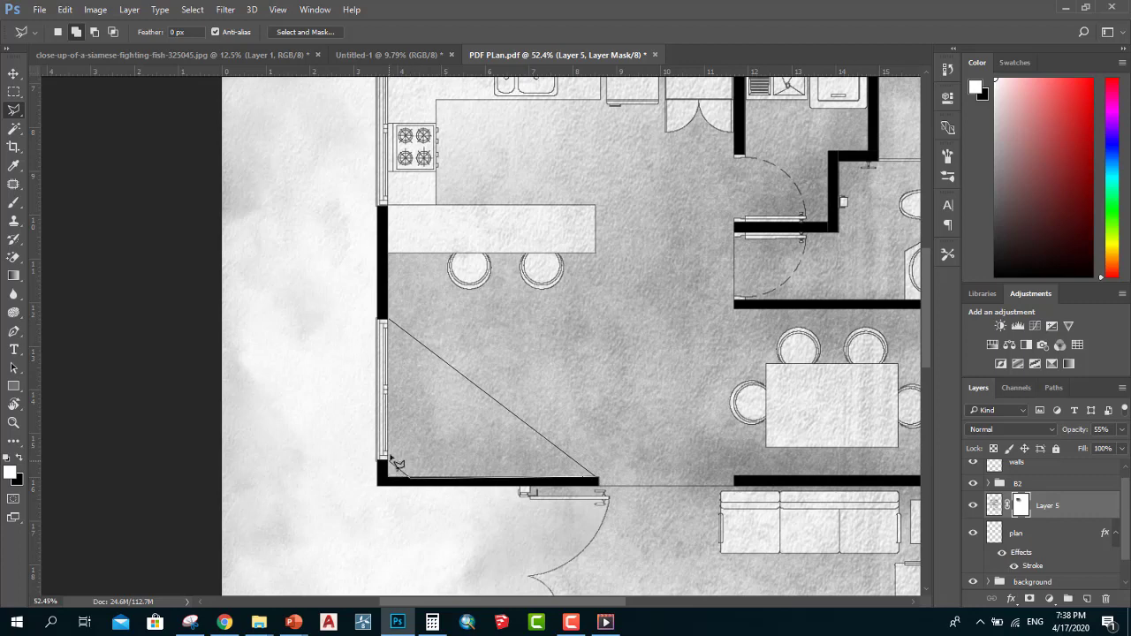
click(391, 459)
click(395, 329)
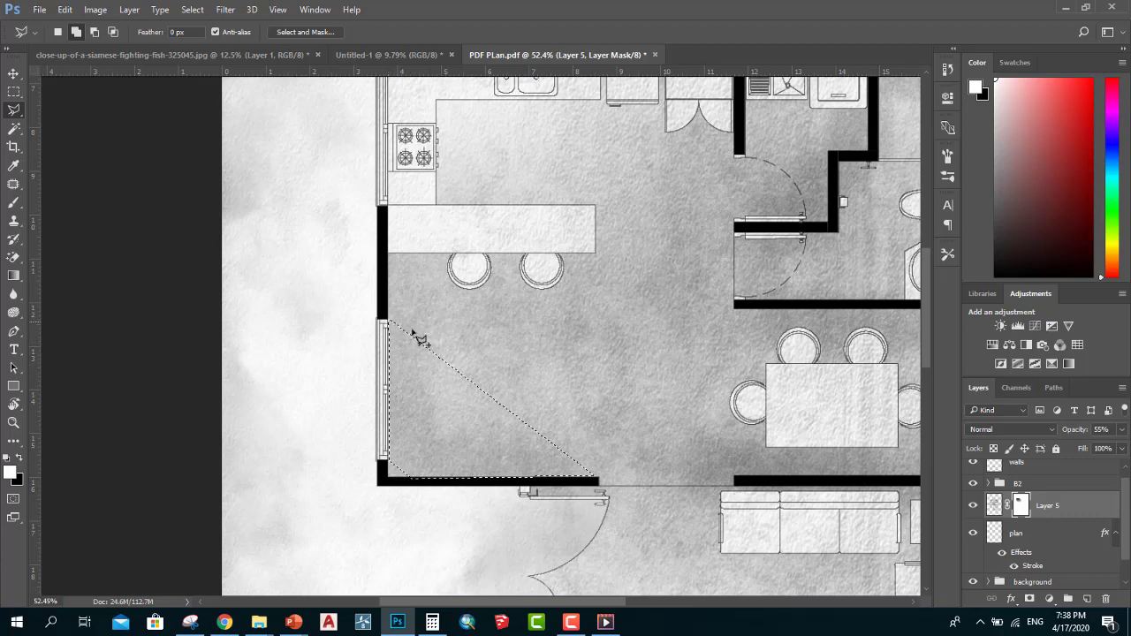
scroll(416, 327, down, 1)
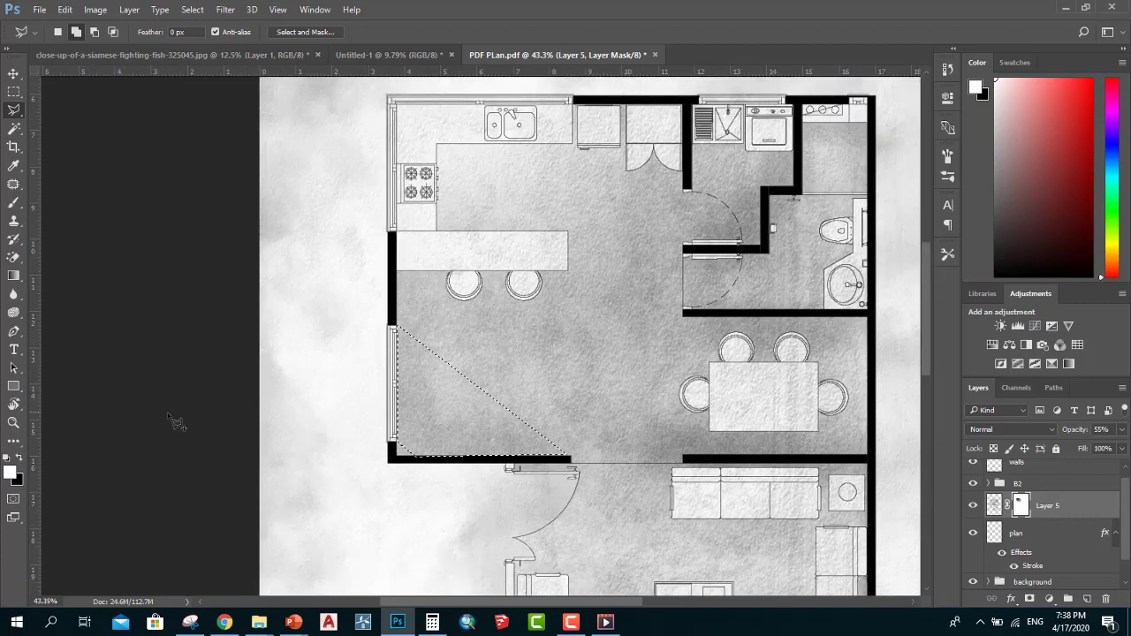
Paint black into the triangle on the mask with a soft 35%-flow brush to form the light wedge.
click(14, 201)
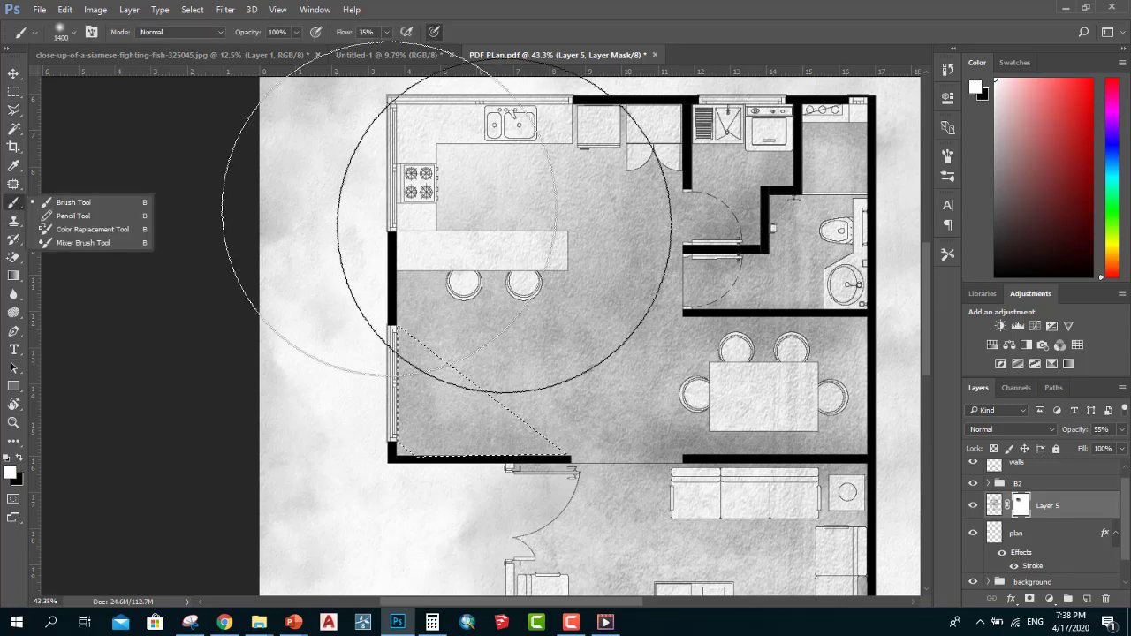
click(19, 457)
drag(324, 327, 490, 308)
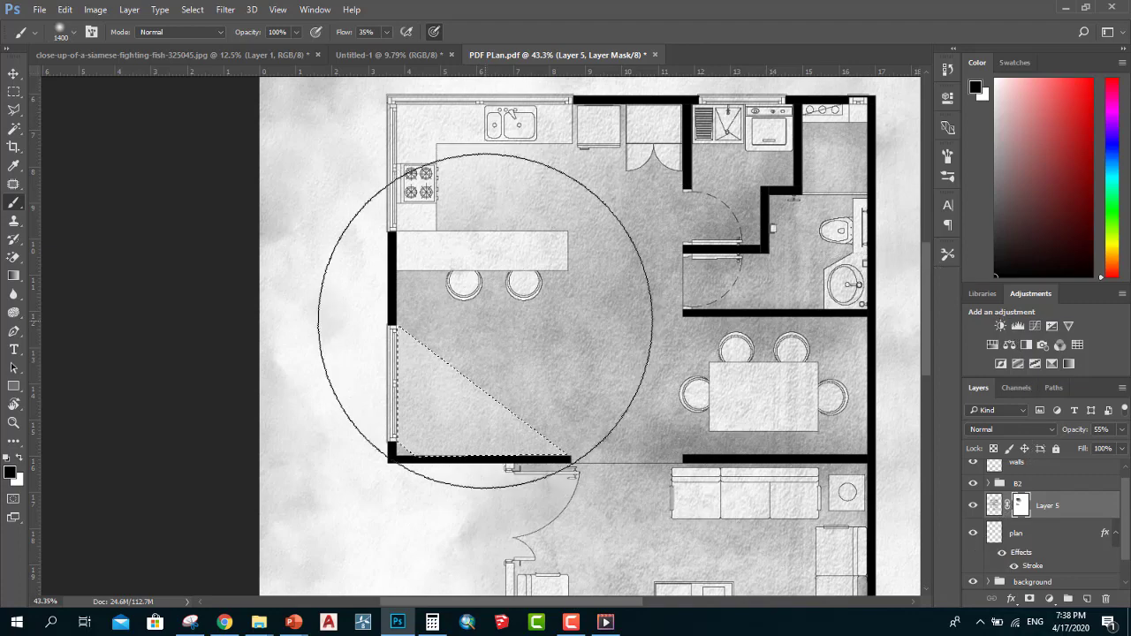
scroll(490, 308, down, 5)
click(14, 74)
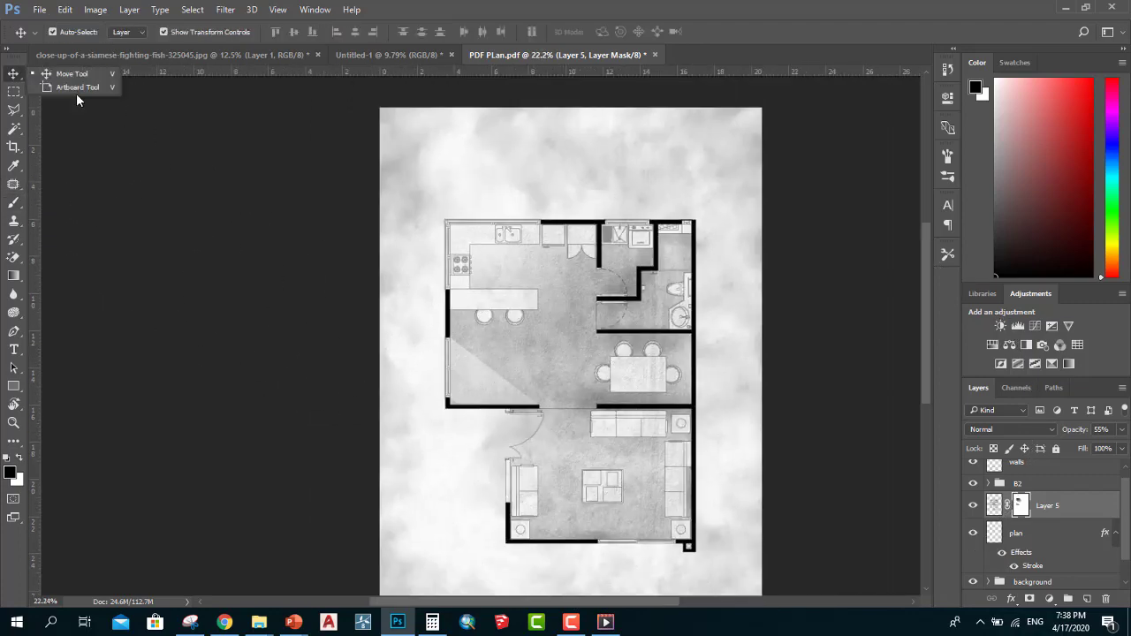
scroll(564, 266, up, 1)
scroll(541, 277, up, 1)
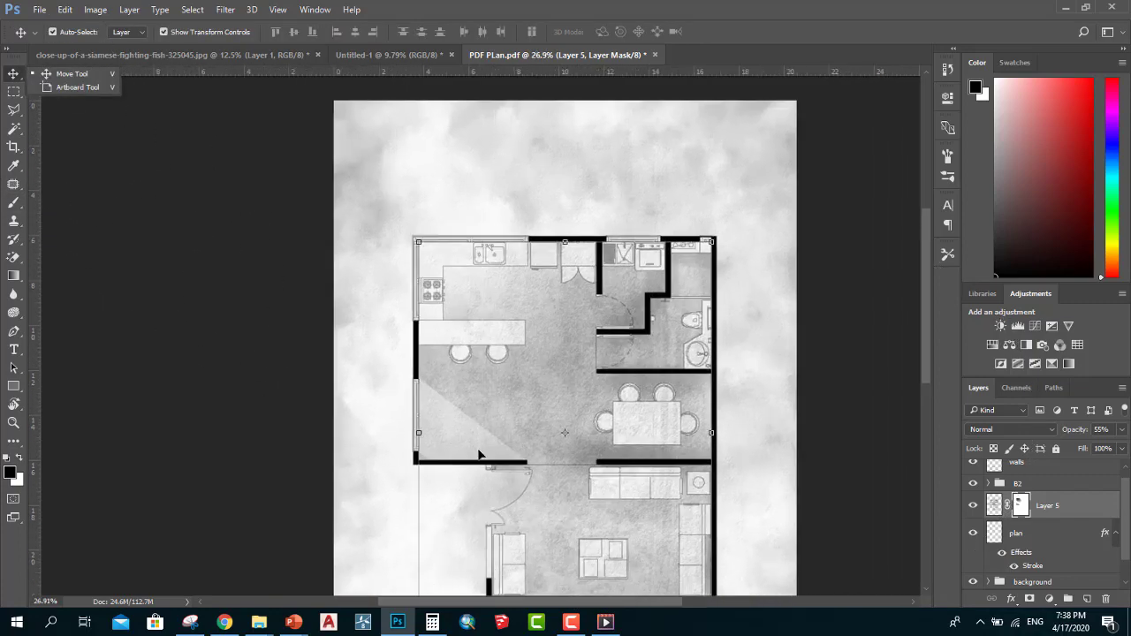
scroll(427, 391, up, 1)
scroll(467, 436, up, 1)
scroll(450, 439, down, 2)
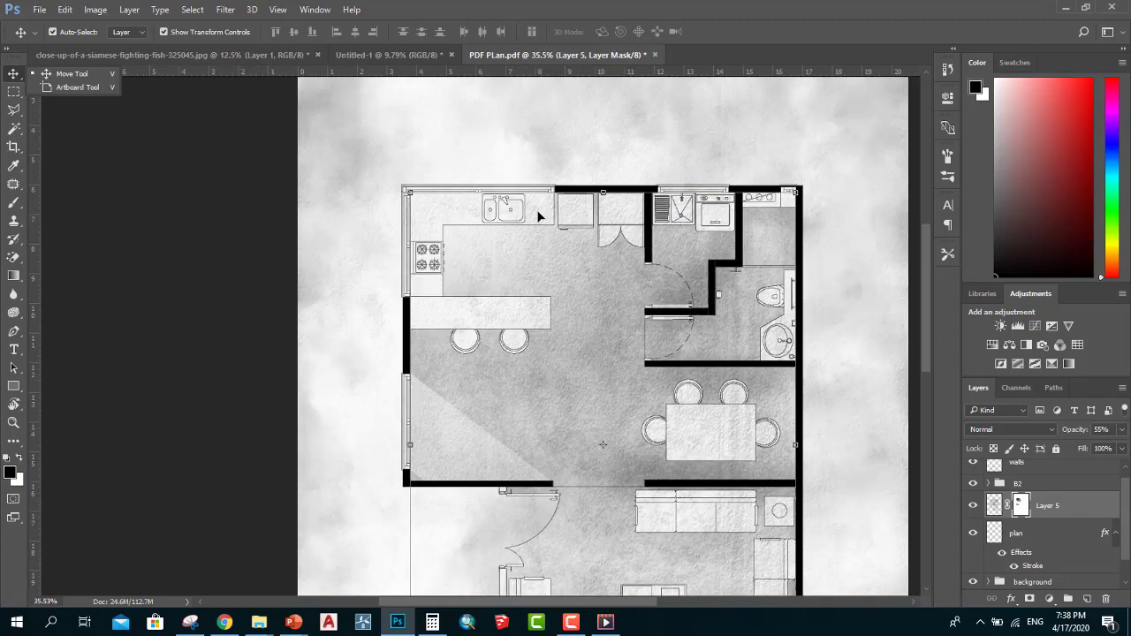
scroll(374, 397, down, 1)
scroll(371, 399, down, 1)
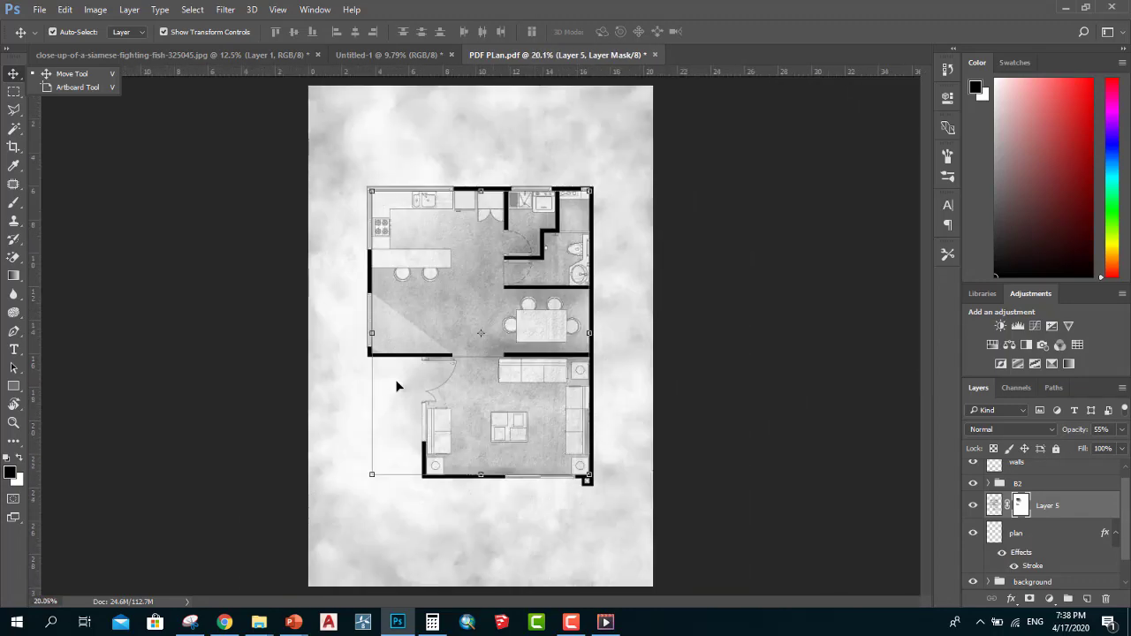
scroll(394, 379, up, 2)
scroll(292, 365, up, 3)
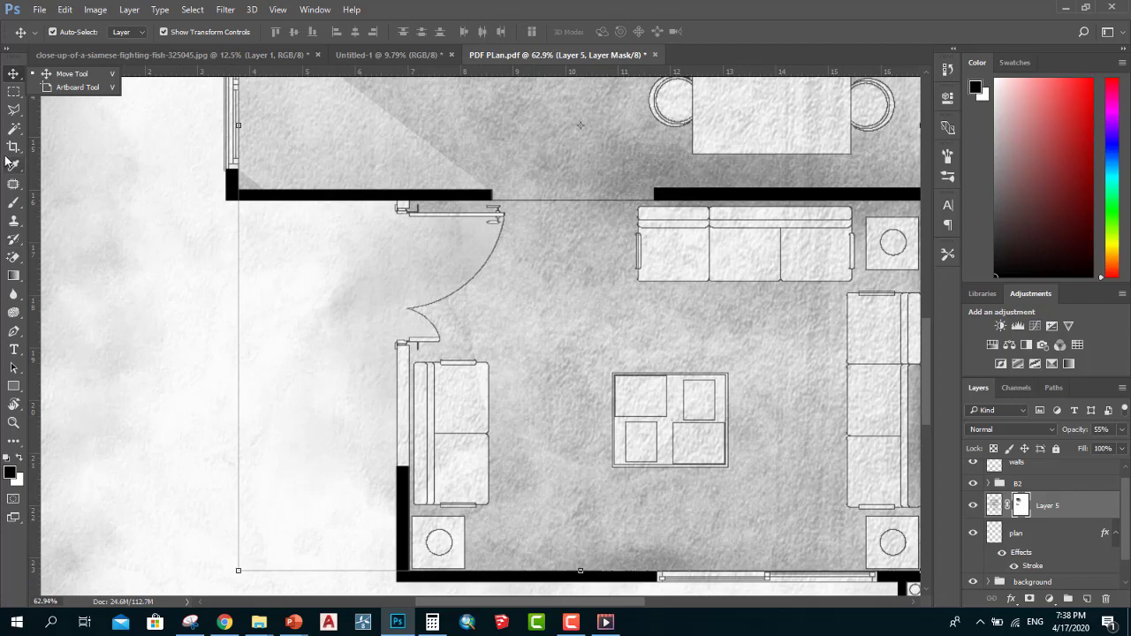
Select a second triangle from the door corner down to the window beside the sofa.
click(13, 109)
scroll(439, 380, up, 1)
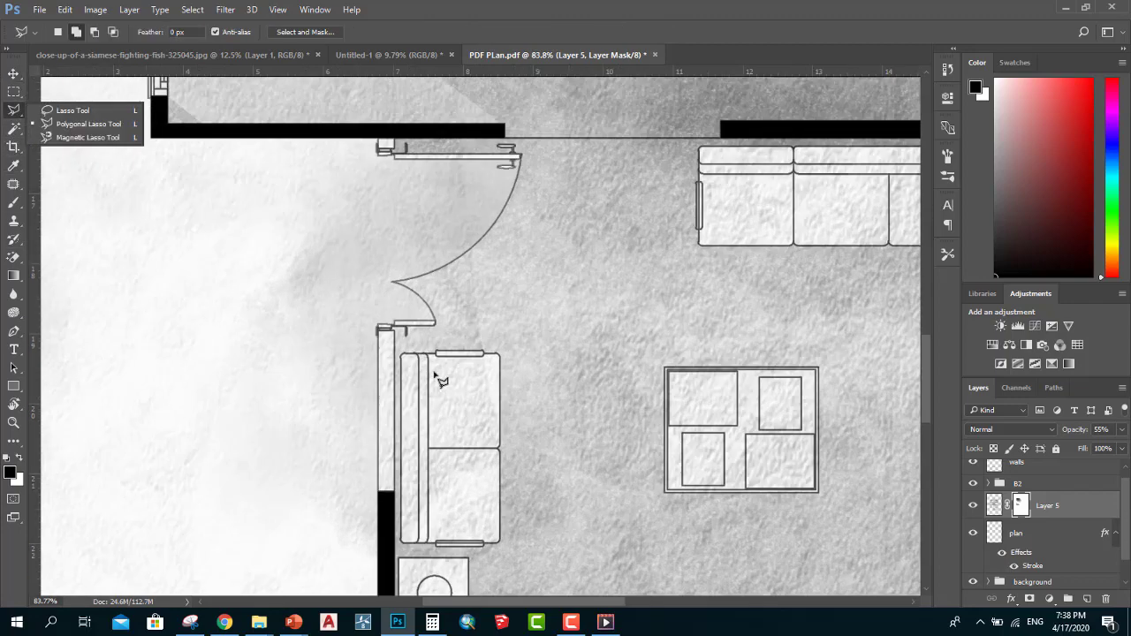
click(388, 329)
scroll(723, 504, down, 1)
scroll(728, 477, down, 1)
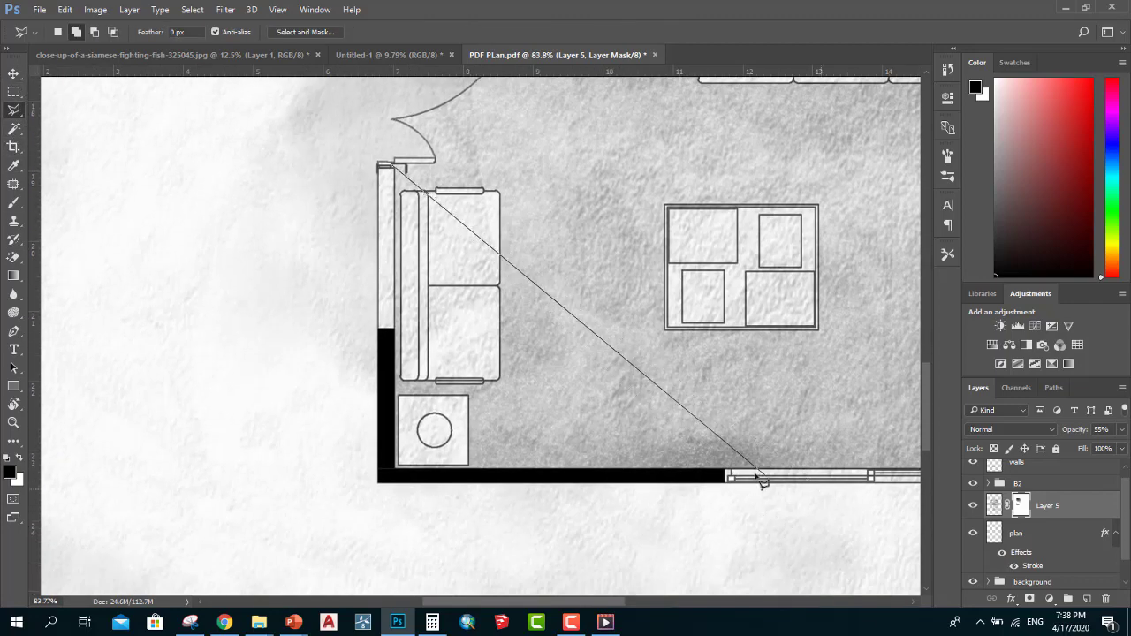
click(712, 466)
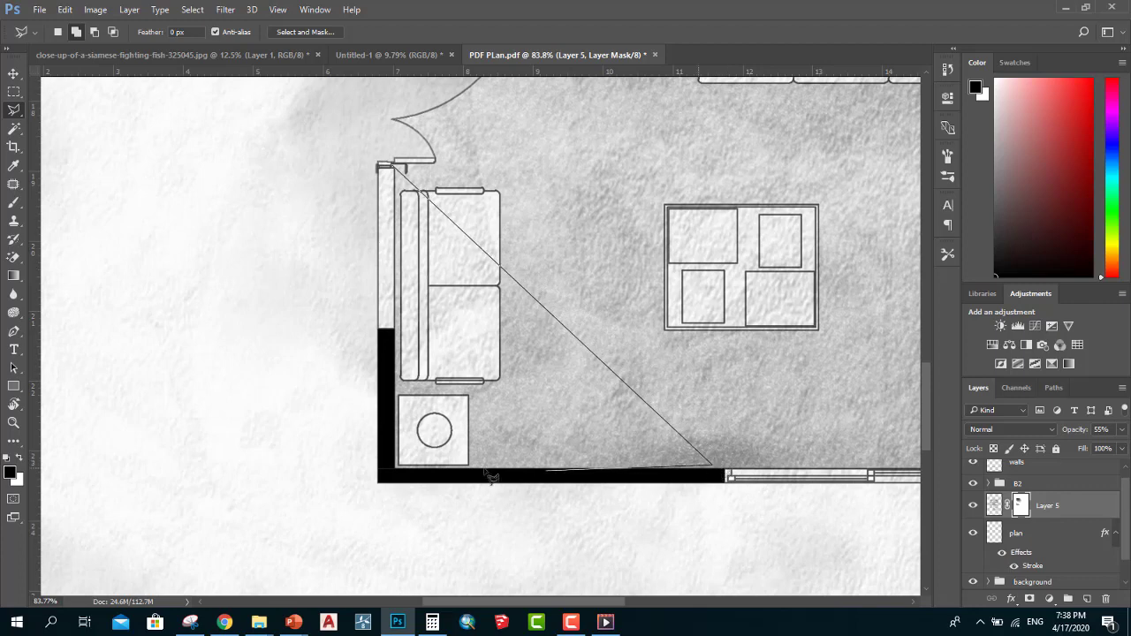
click(471, 460)
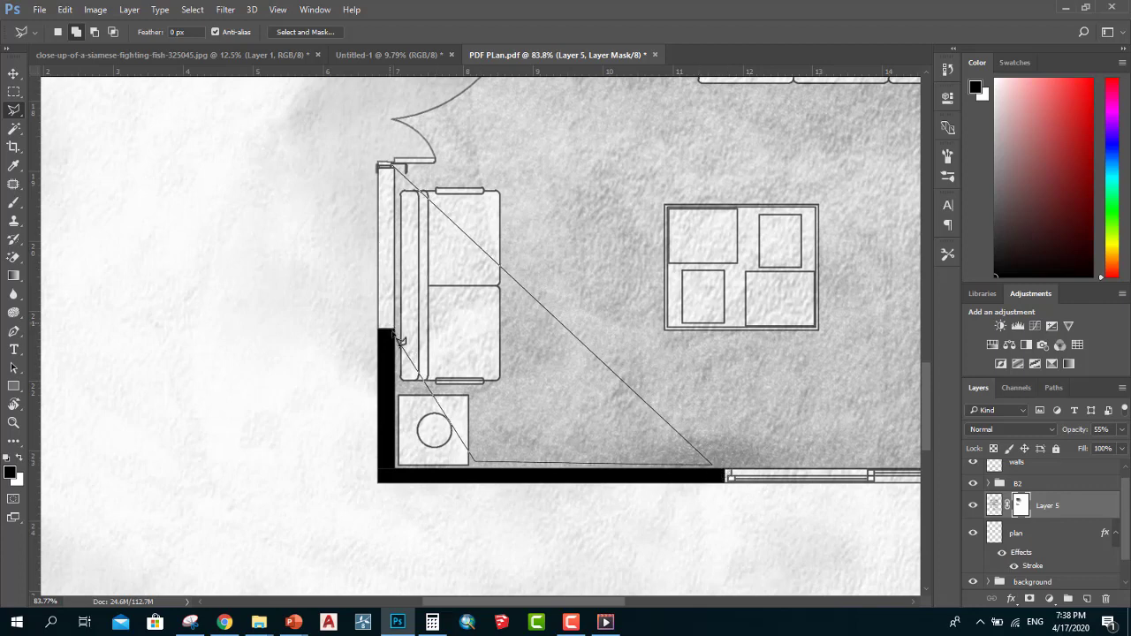
click(399, 171)
scroll(424, 247, down, 1)
scroll(424, 247, down, 1)
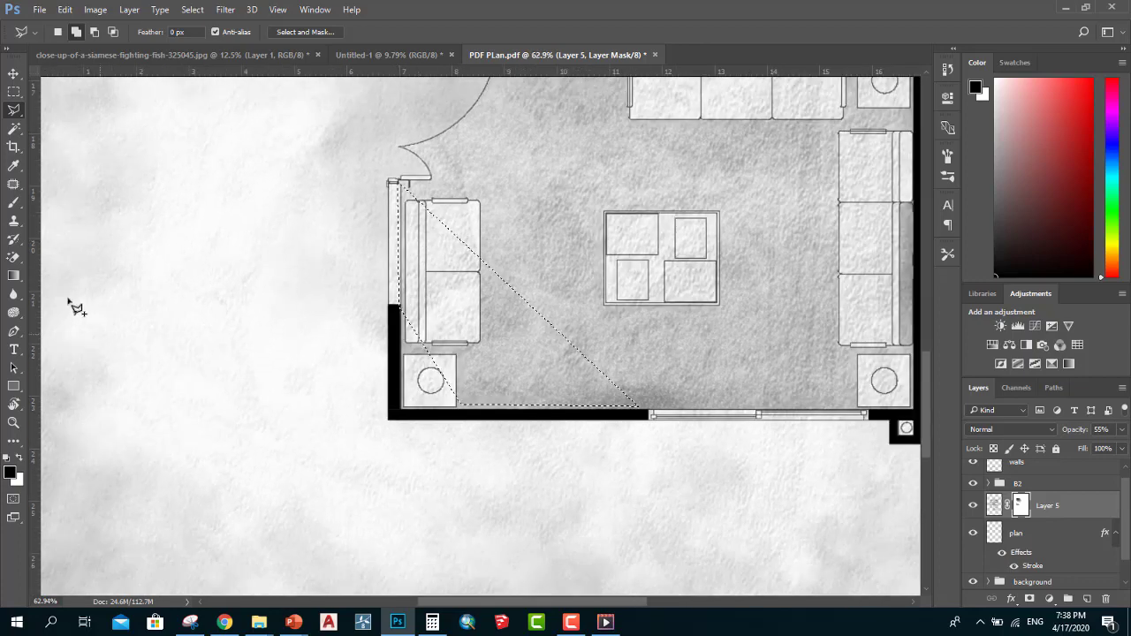
Paint the triangle on the mask to create a second light wedge across the kitchen-dining area.
click(12, 204)
click(553, 315)
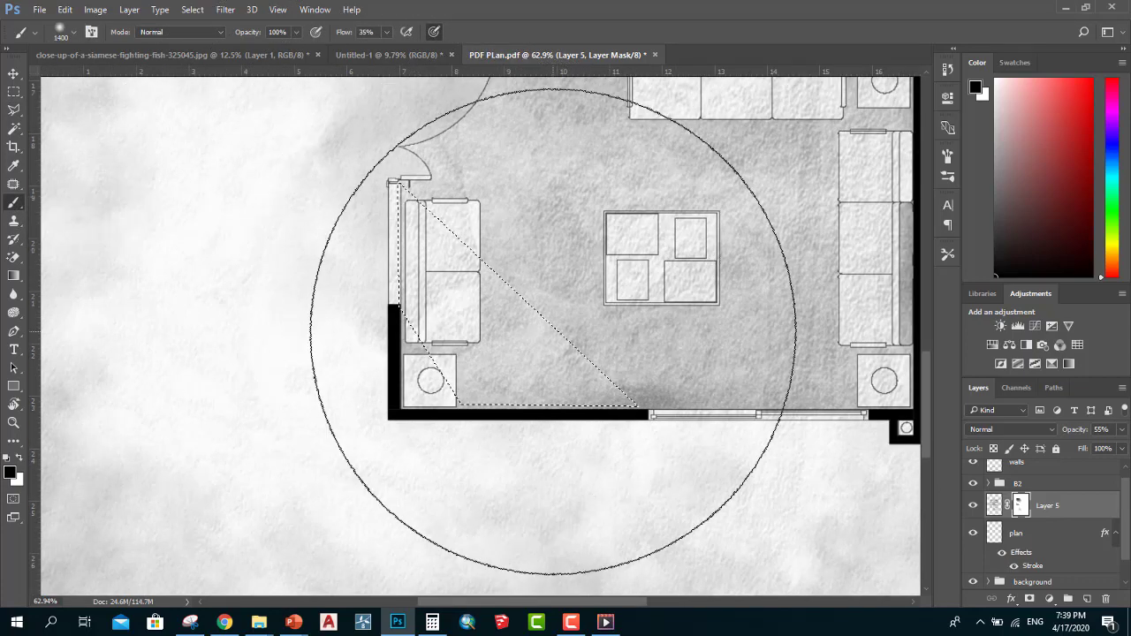
drag(394, 249, 401, 315)
click(401, 315)
scroll(404, 441, down, 2)
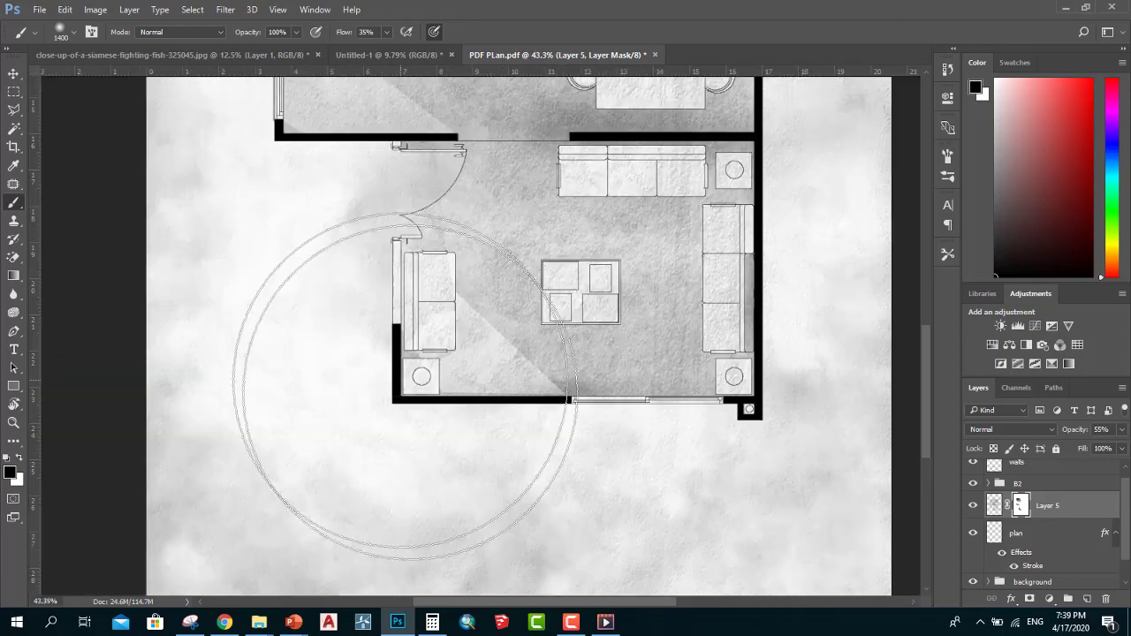
scroll(604, 433, down, 2)
scroll(623, 424, up, 2)
scroll(618, 416, up, 2)
scroll(610, 353, up, 3)
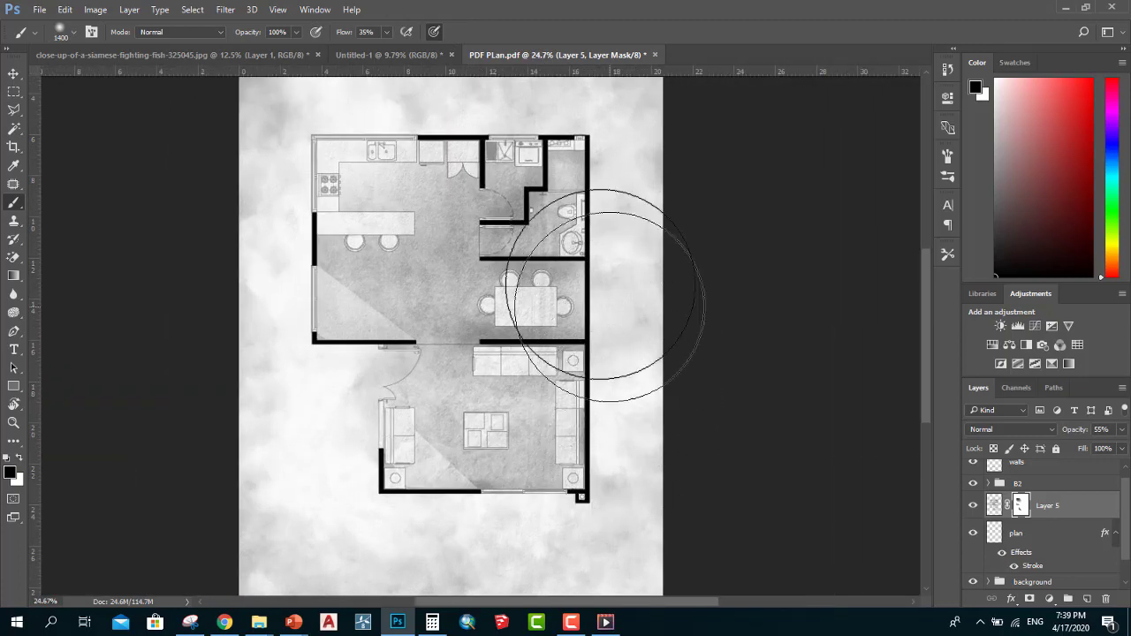
scroll(569, 219, down, 4)
scroll(557, 221, down, 2)
scroll(513, 221, up, 1)
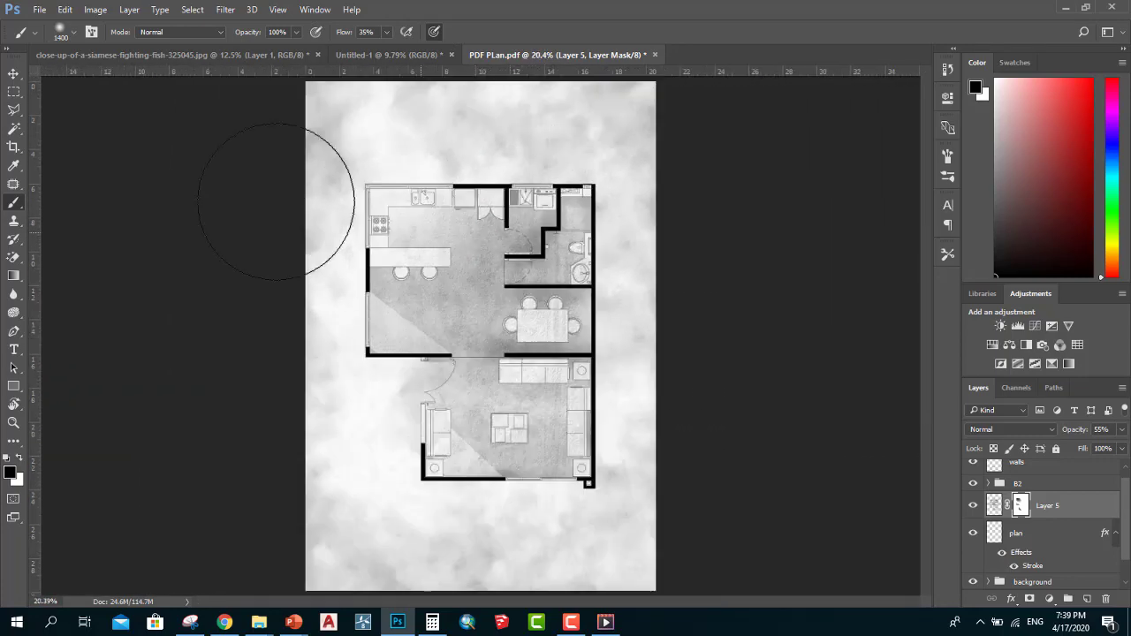
With the Move tool and the whole plan in view, select the walls layer.
click(11, 71)
scroll(588, 256, up, 1)
scroll(610, 265, up, 2)
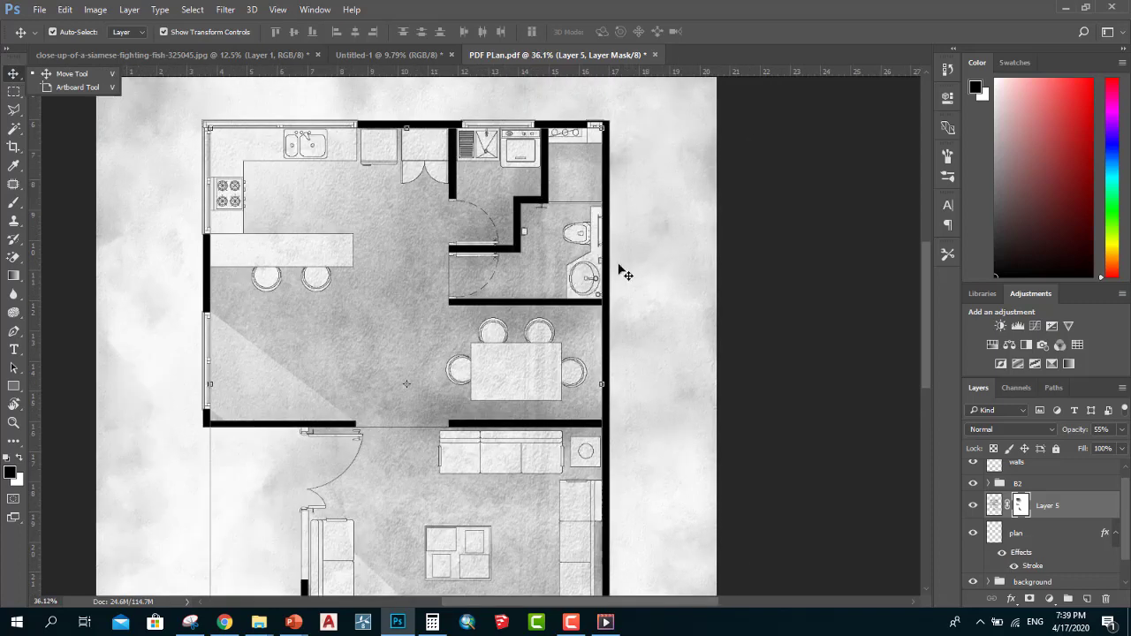
scroll(610, 221, up, 1)
scroll(599, 141, down, 2)
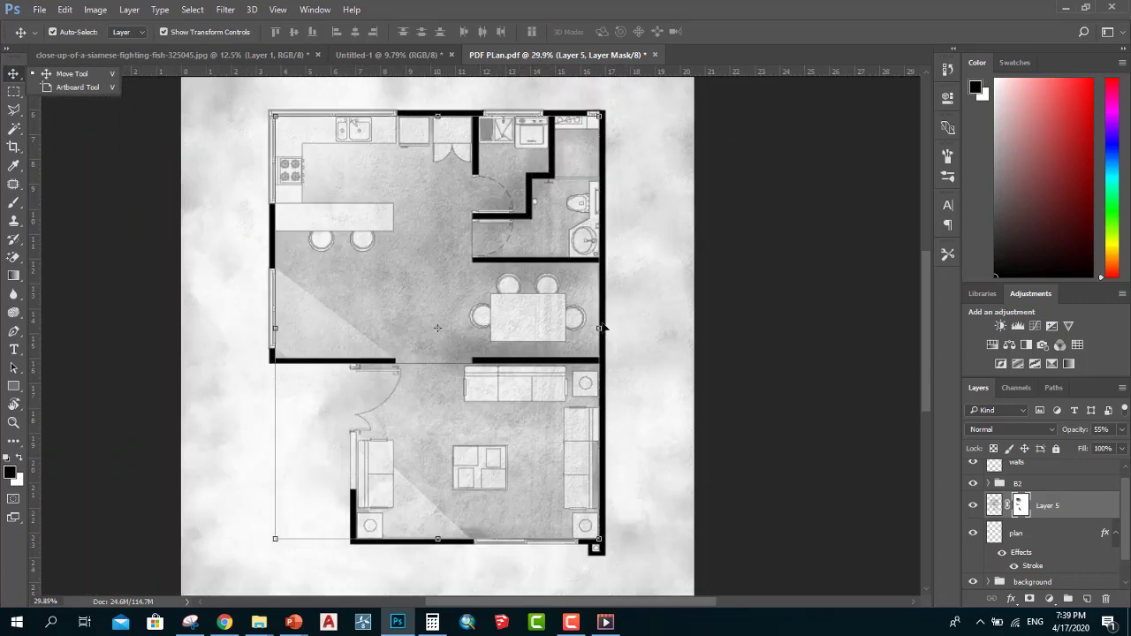
scroll(604, 329, down, 2)
scroll(463, 332, up, 1)
scroll(562, 413, up, 1)
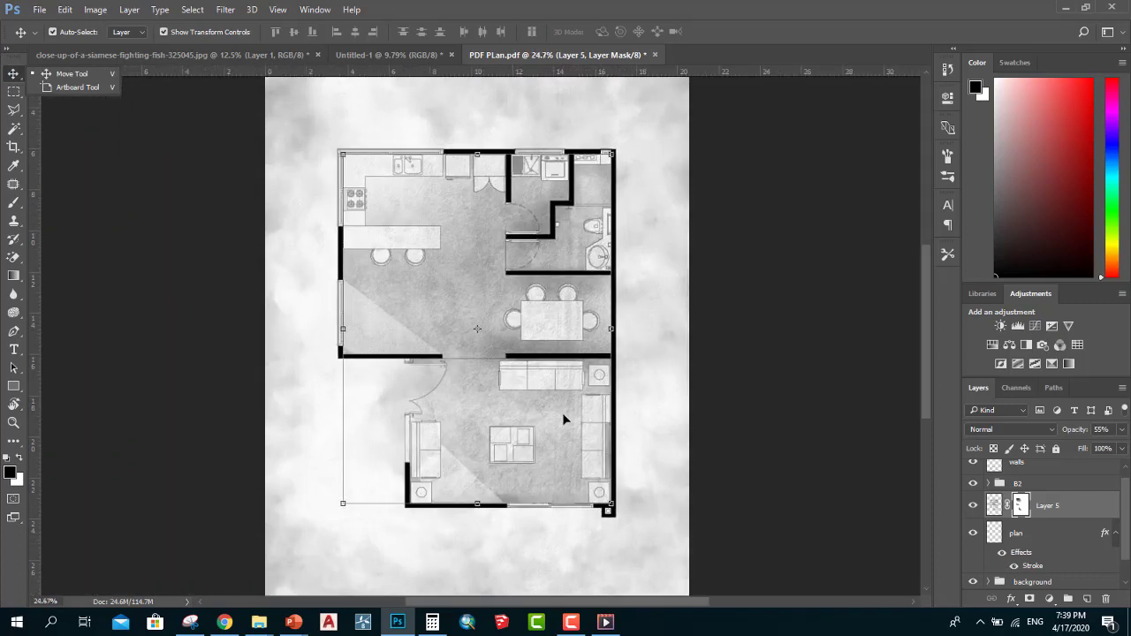
scroll(562, 412, up, 1)
scroll(1029, 502, up, 1)
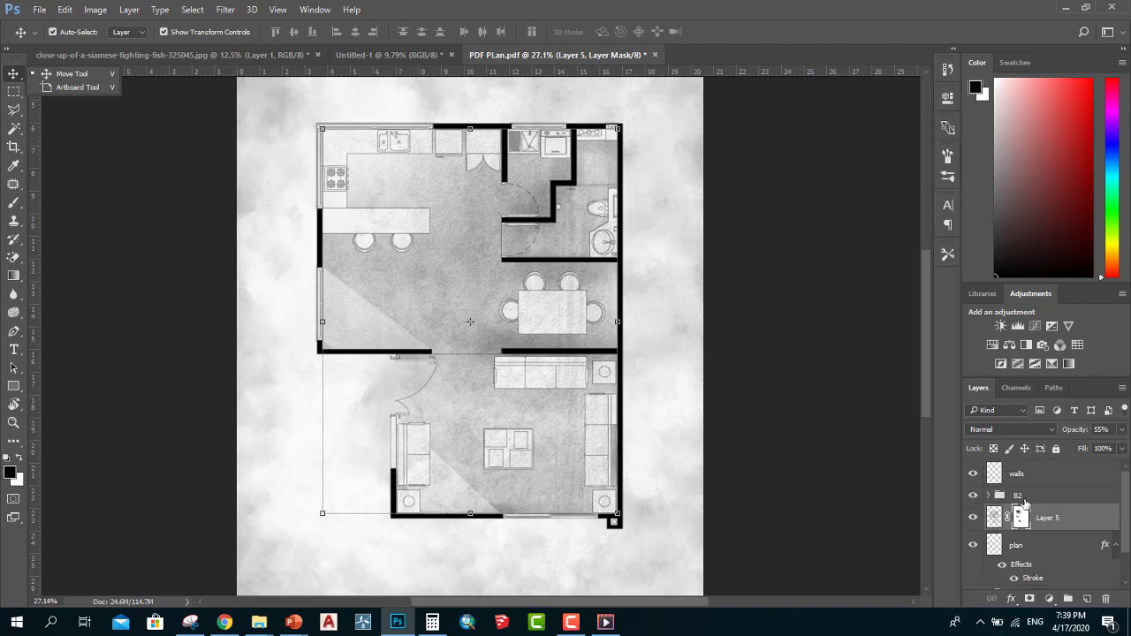
click(1043, 476)
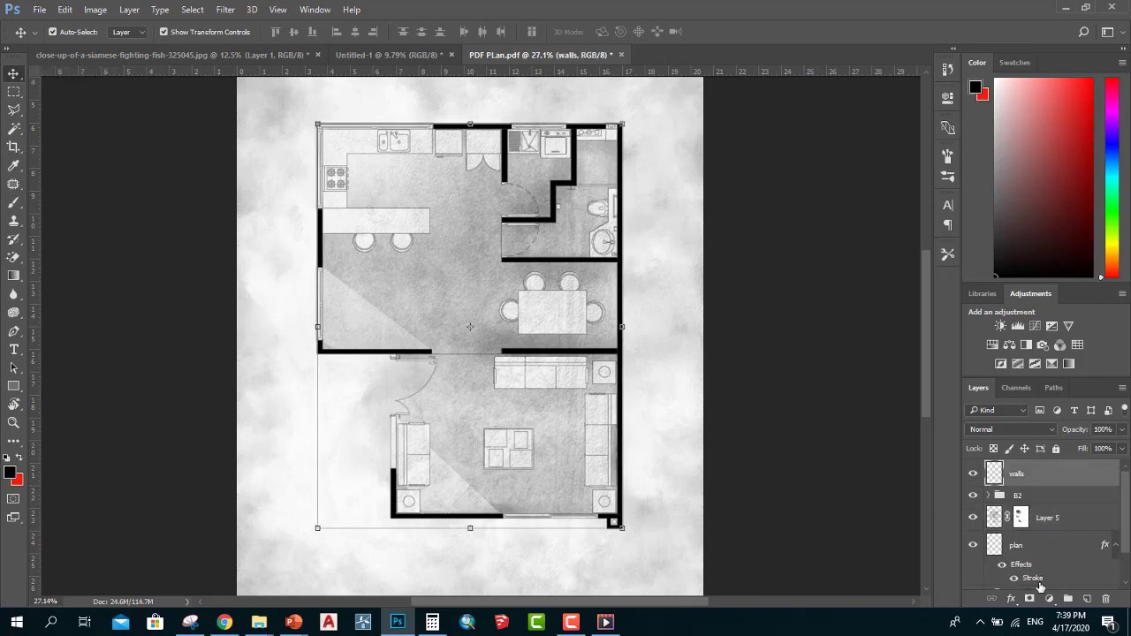
Add a Drop Shadow to the walls: angle 135°, distance 28 px, spread 4%, size 46 px, opacity 65%.
click(1011, 599)
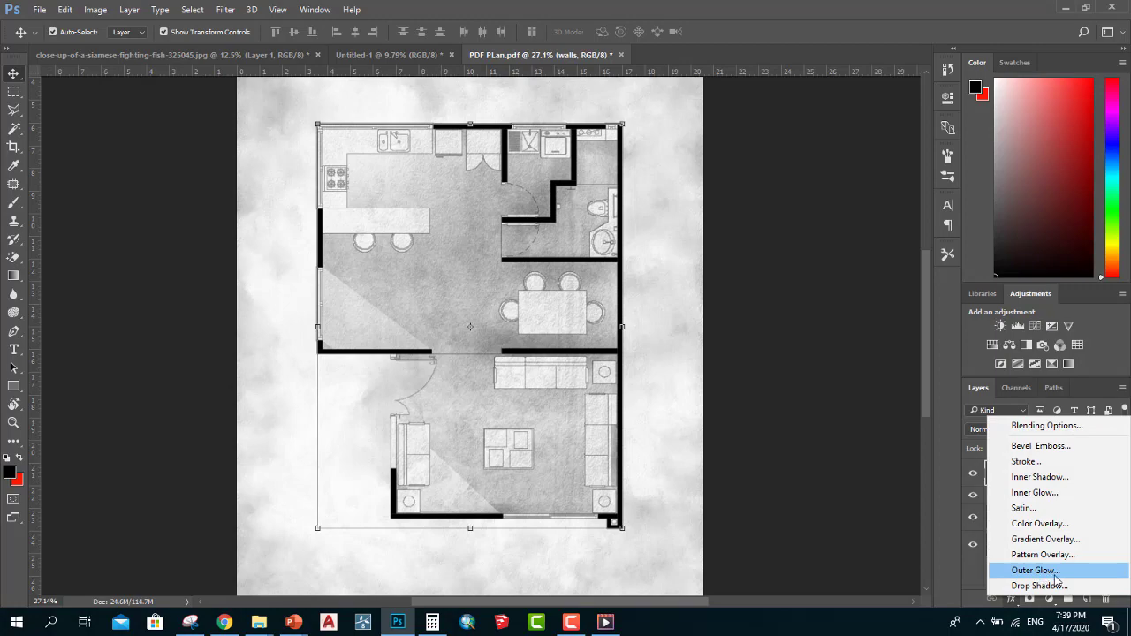
click(1052, 585)
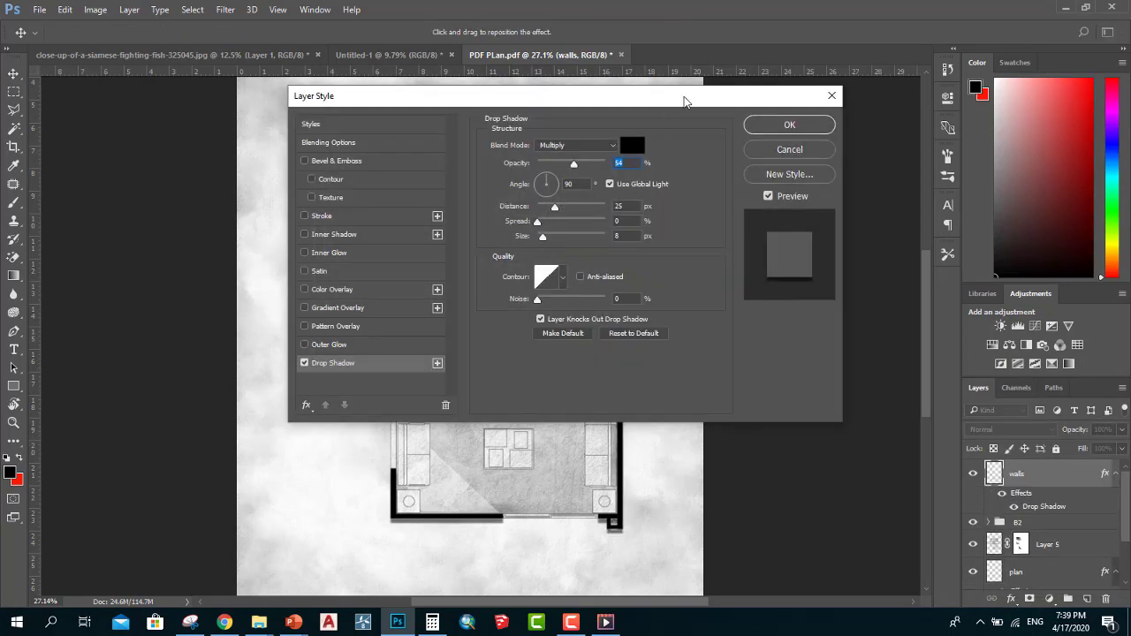
mouse_move(685, 100)
mouse_down()
mouse_move(529, 185)
mouse_move(485, 182)
mouse_move(686, 245)
mouse_move(688, 334)
mouse_move(659, 348)
mouse_up()
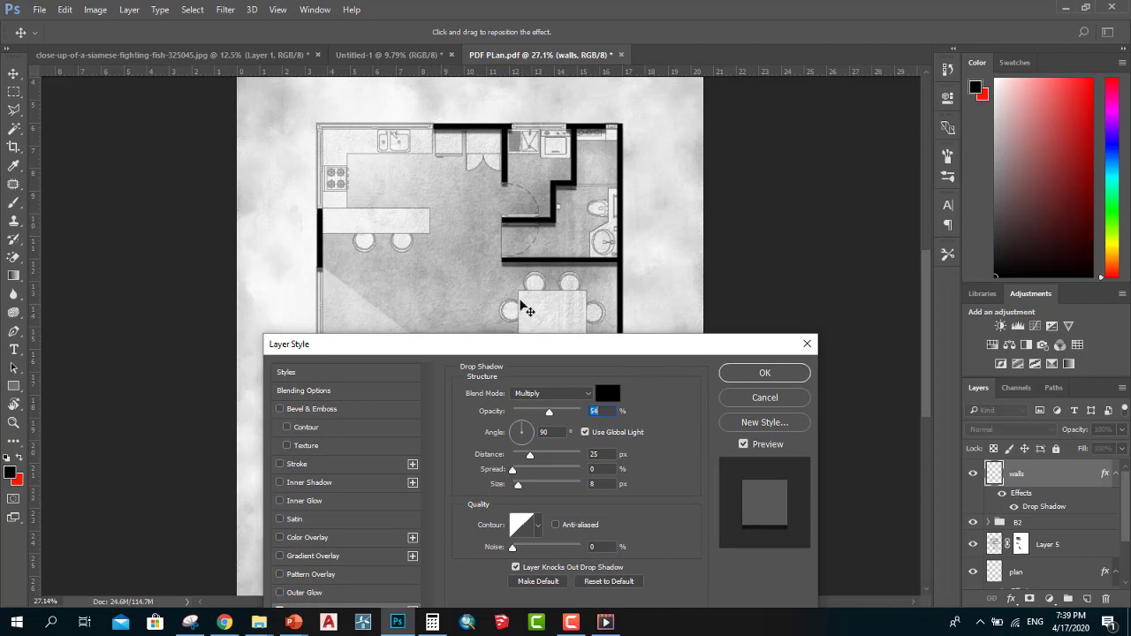
click(519, 432)
drag(519, 431, 515, 425)
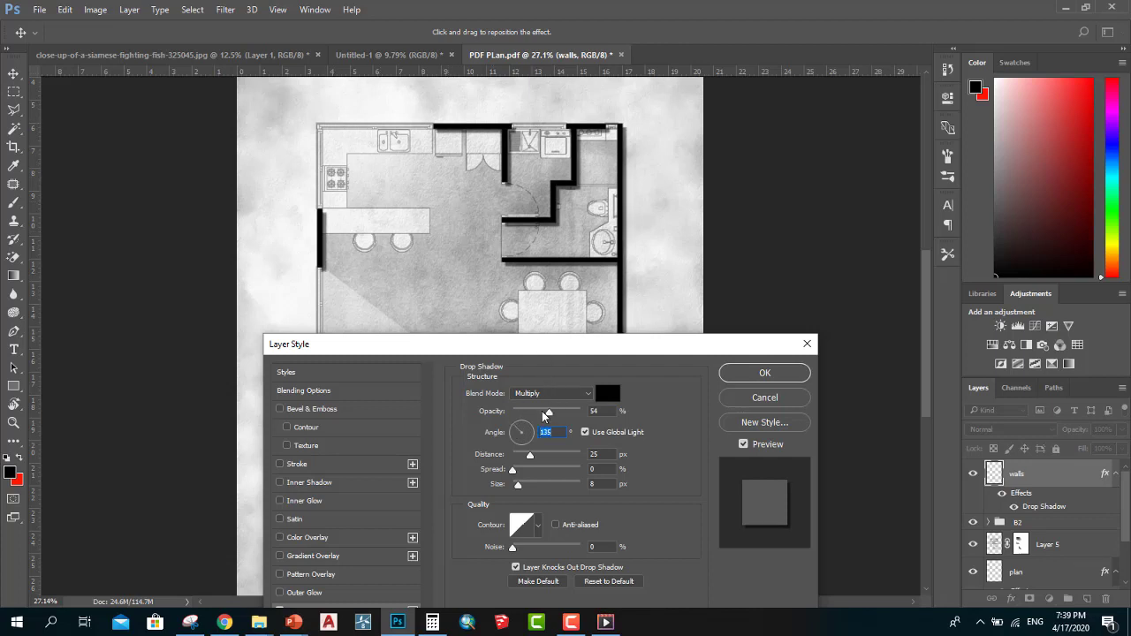
drag(551, 413, 532, 449)
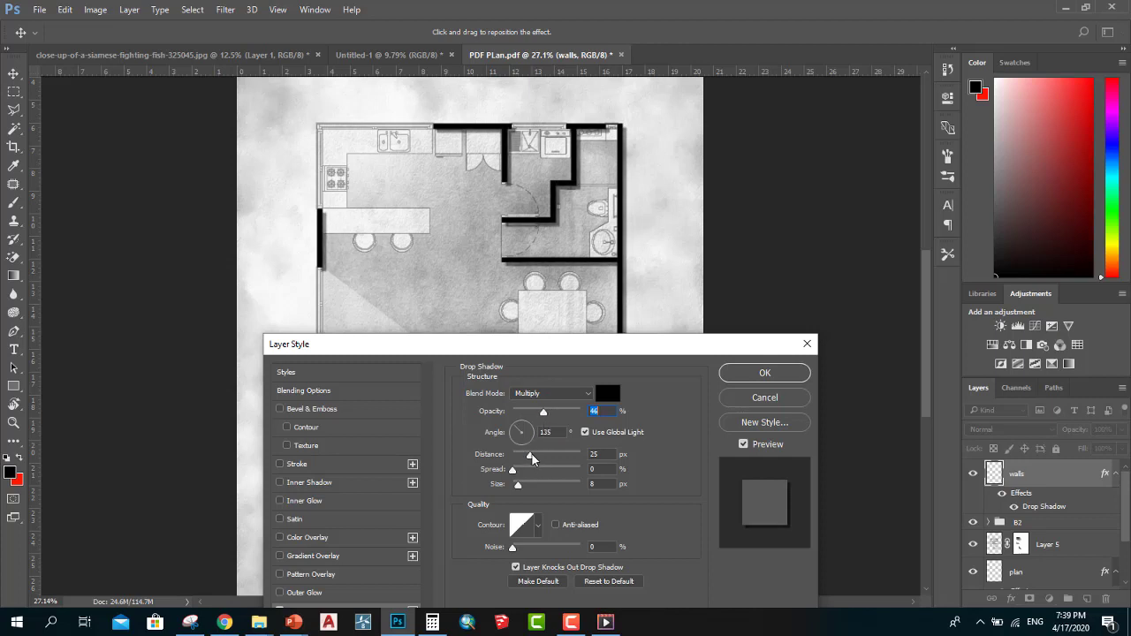
drag(530, 455, 533, 459)
drag(516, 470, 528, 487)
drag(548, 485, 529, 490)
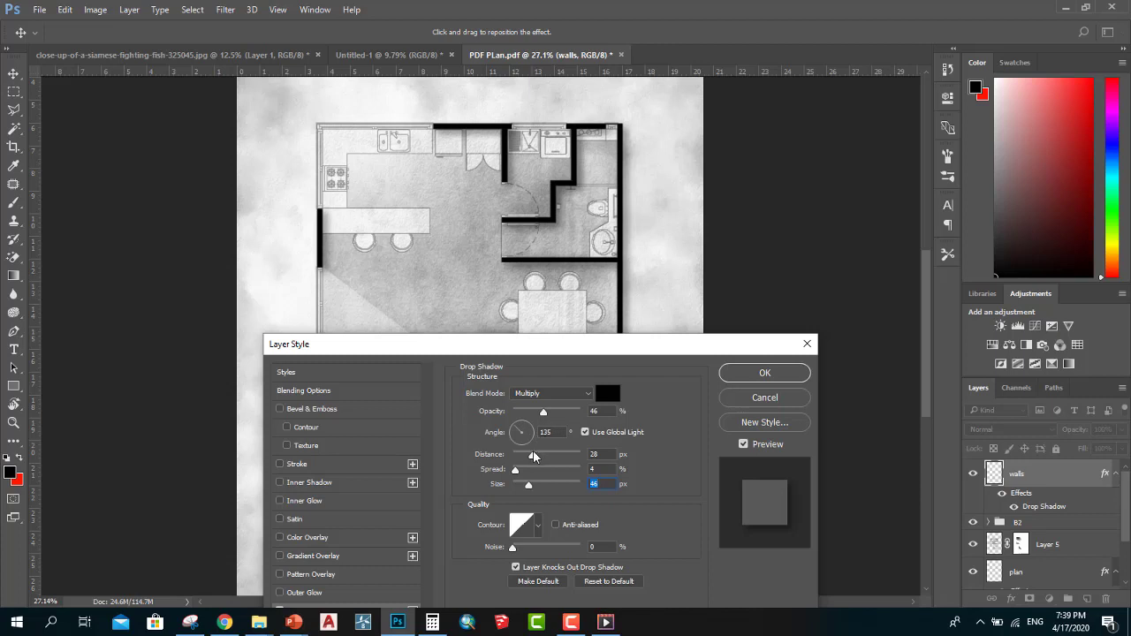
drag(544, 412, 556, 412)
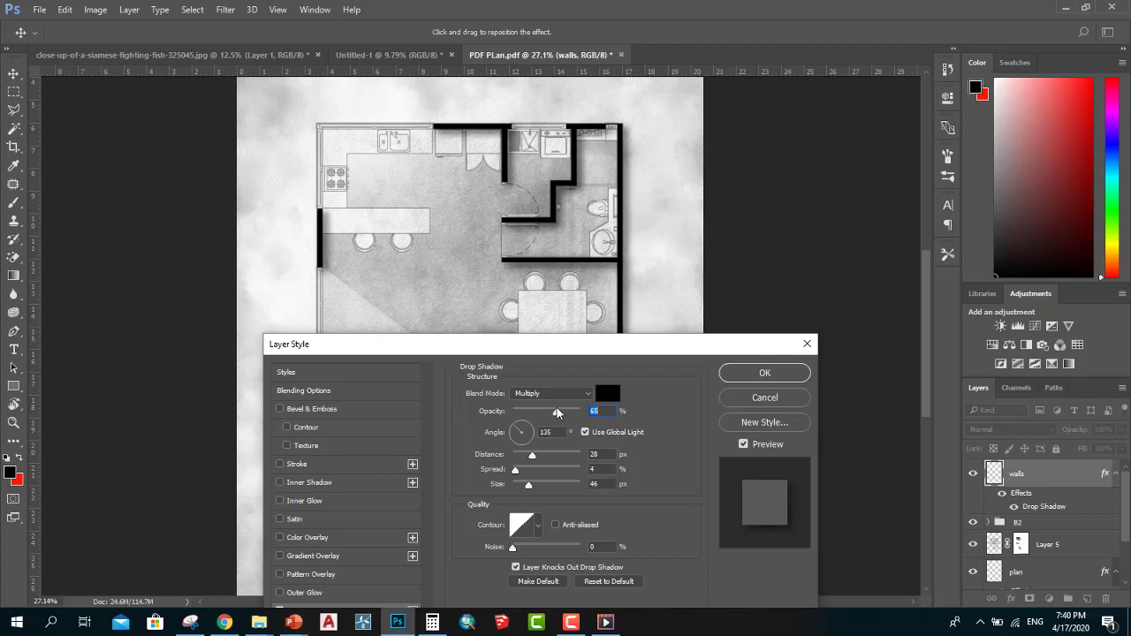
Apply the walls' drop shadow and review the floor plan.
click(761, 372)
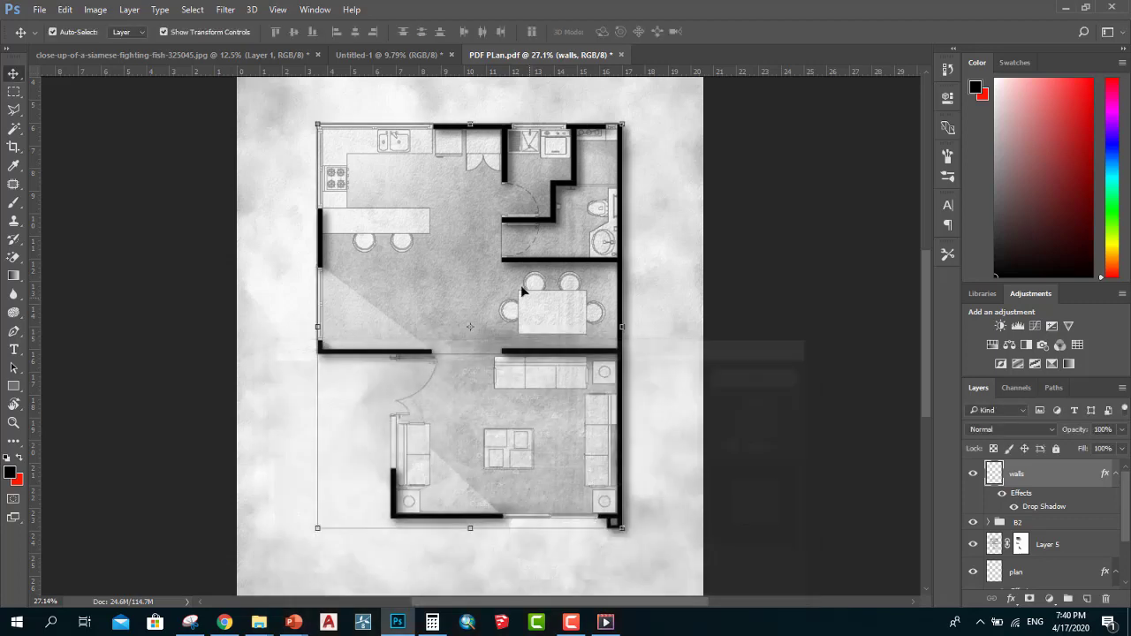
scroll(519, 309, down, 2)
scroll(485, 336, up, 3)
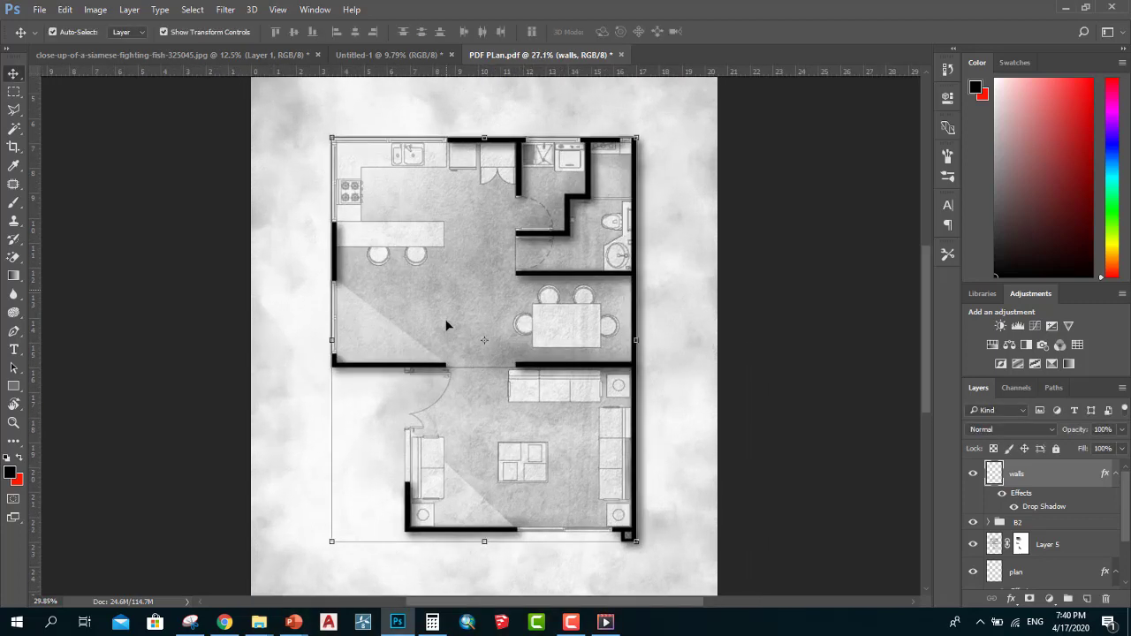
scroll(489, 347, down, 2)
scroll(450, 439, up, 2)
scroll(442, 303, up, 2)
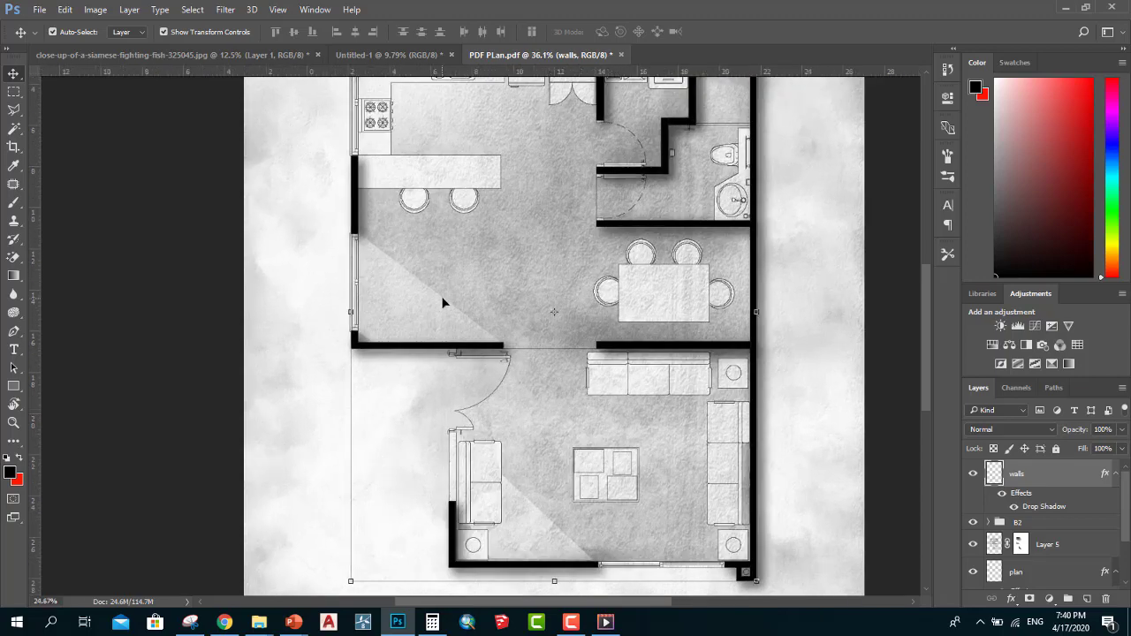
scroll(418, 96, down, 3)
scroll(447, 94, up, 2)
scroll(447, 94, up, 2)
scroll(405, 90, down, 3)
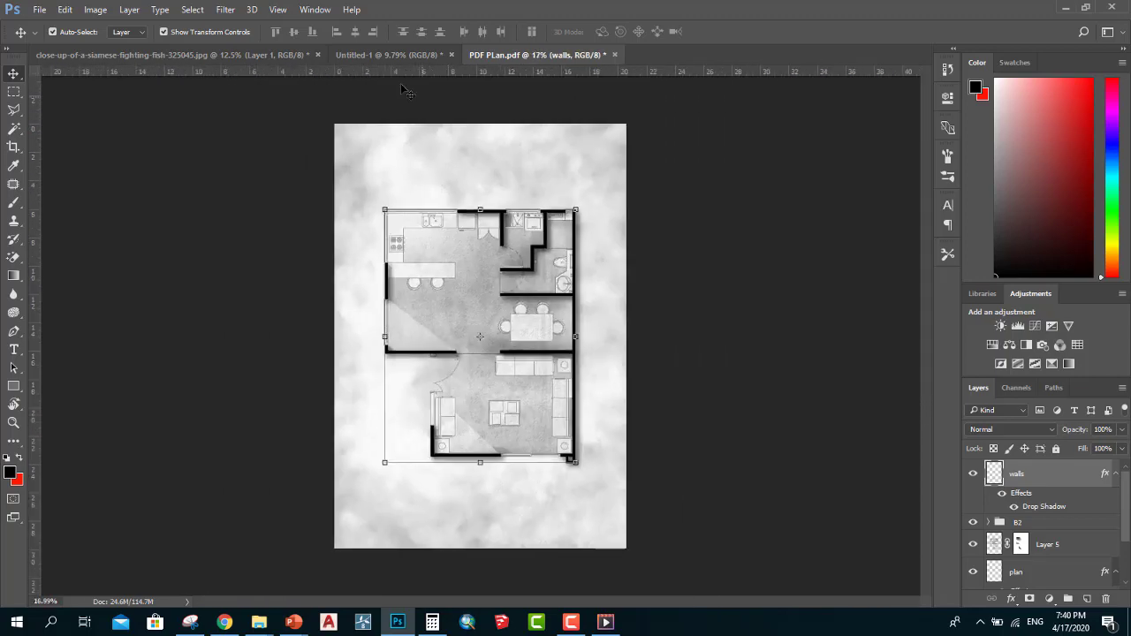
scroll(415, 71, up, 2)
scroll(460, 93, up, 2)
scroll(486, 119, up, 2)
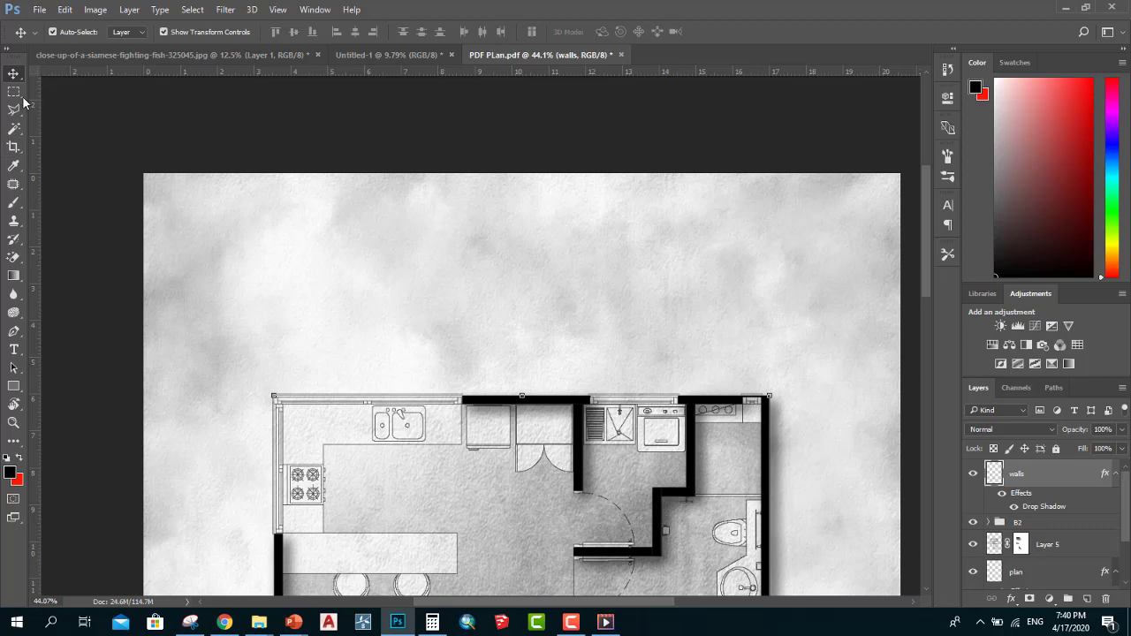
Type the title PLAN VILLA in a text box above the floor plan.
click(14, 349)
scroll(280, 227, down, 1)
drag(307, 212, 649, 274)
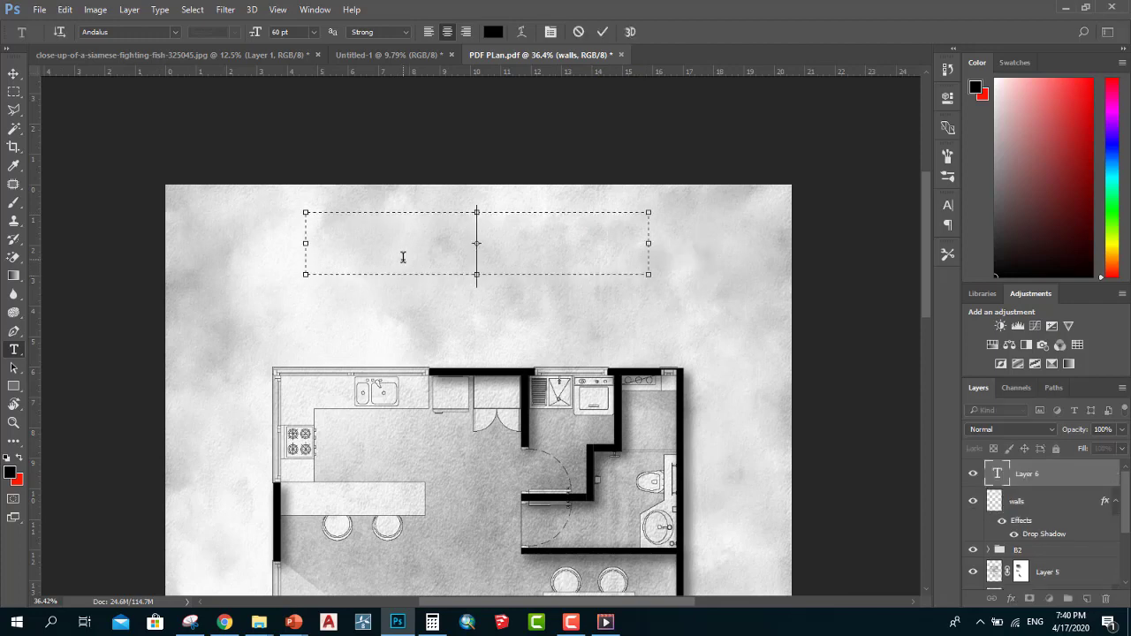
text(P)
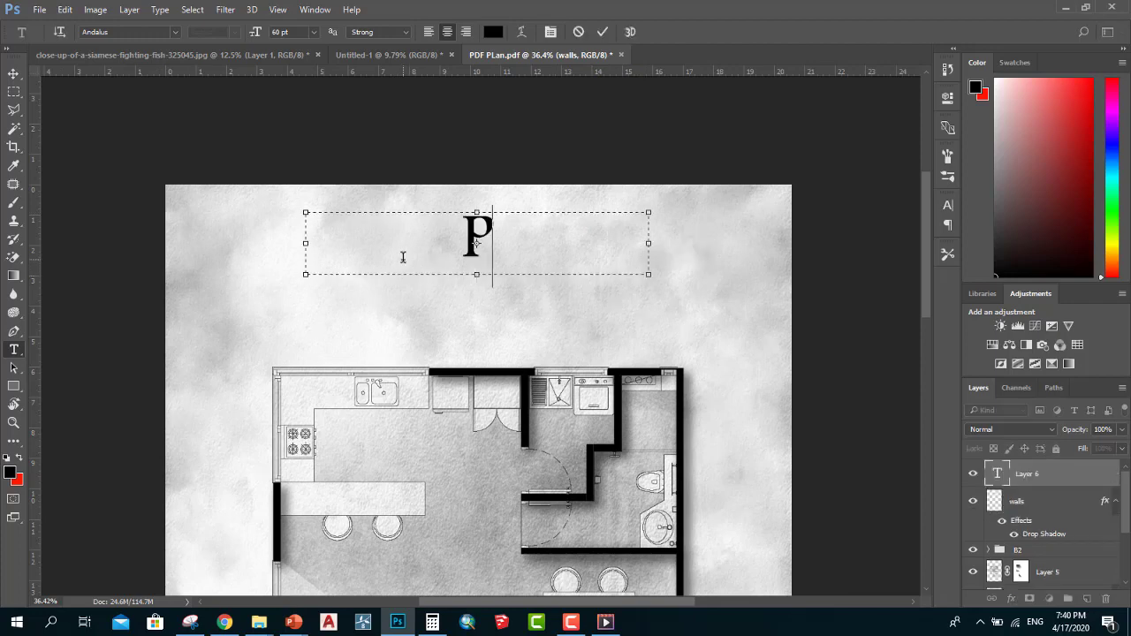
text(LAN )
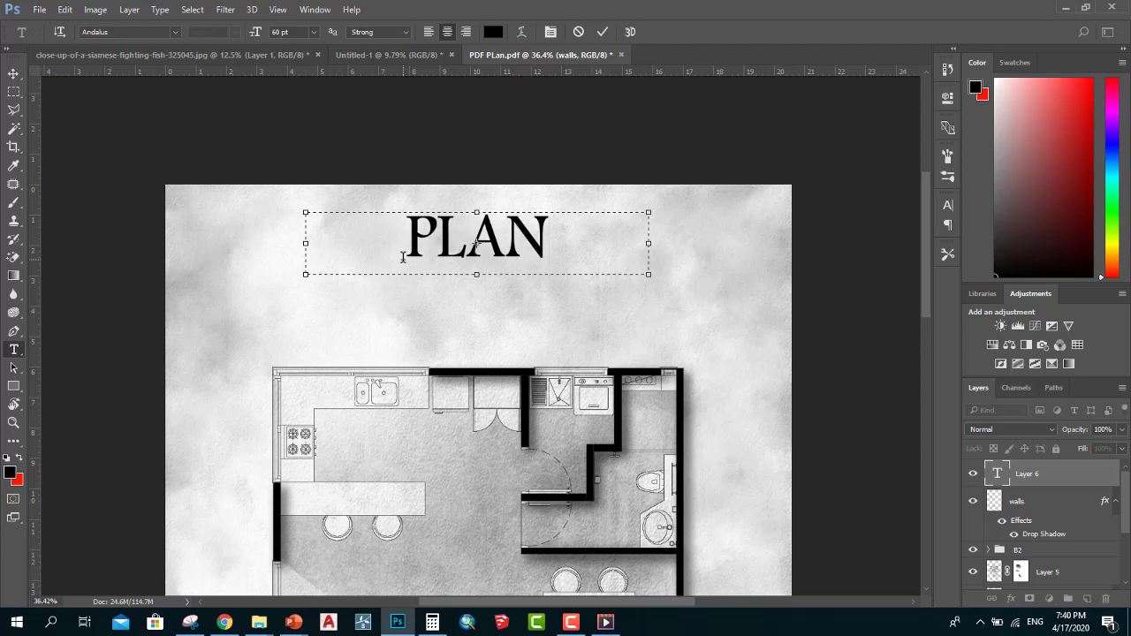
text(VILLA)
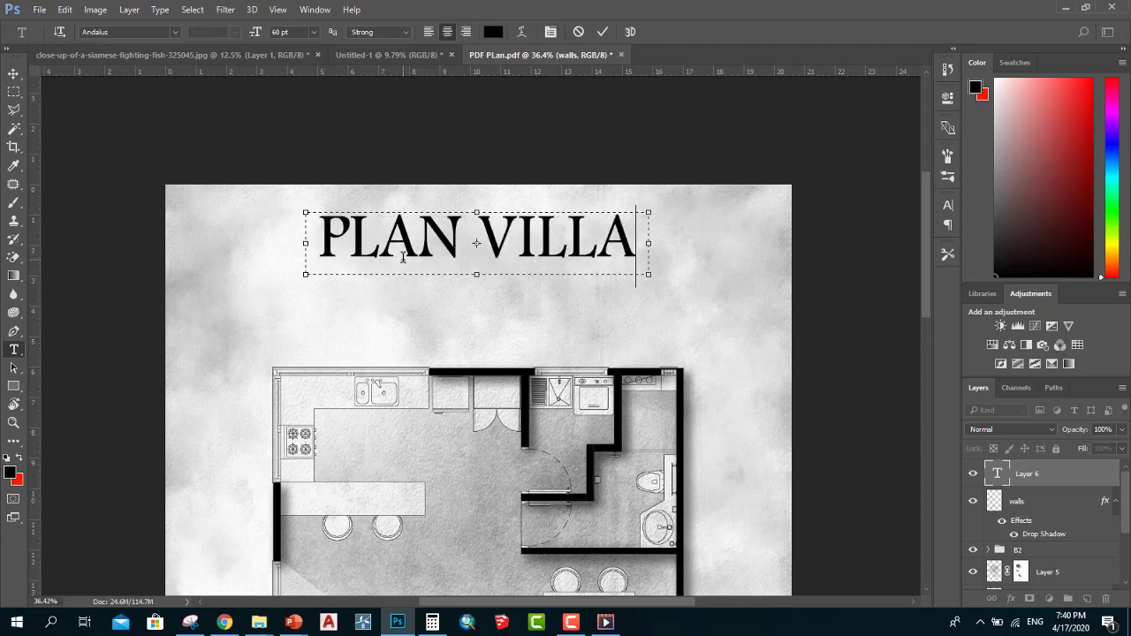
Set the whole title to the Architect font with Faux Bold and commit it.
key(ctrl+a)
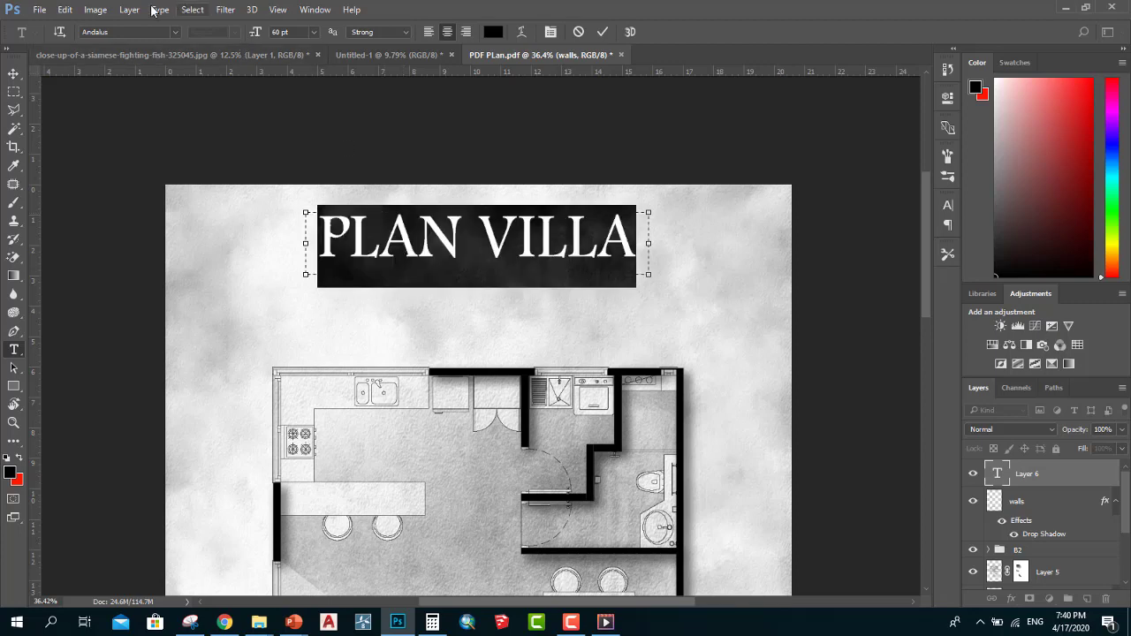
click(176, 32)
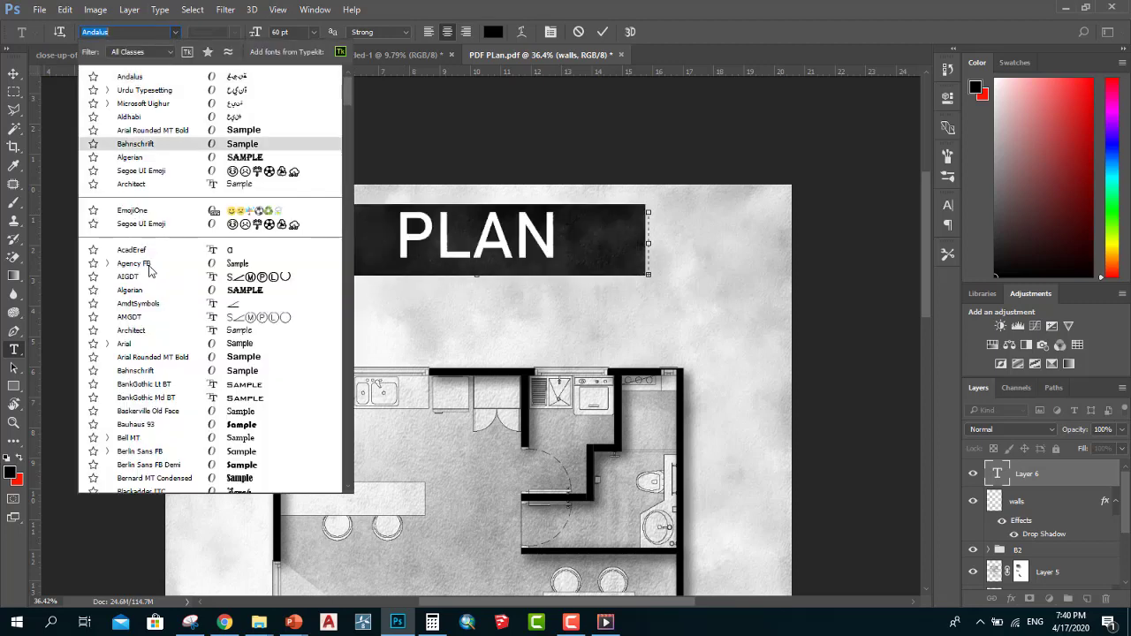
click(174, 191)
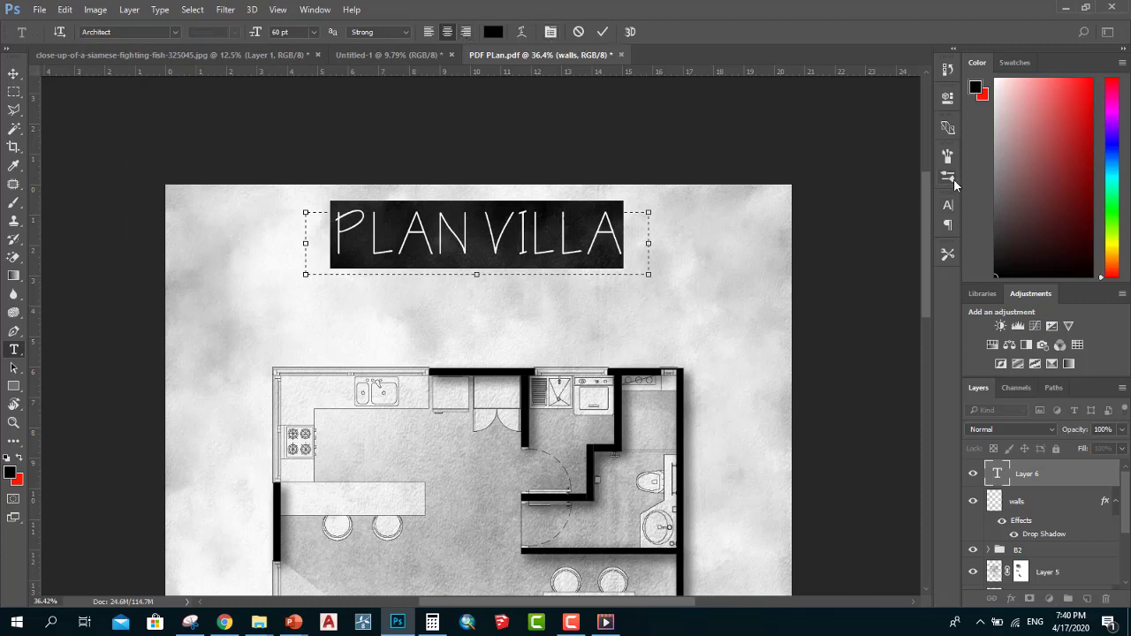
click(947, 205)
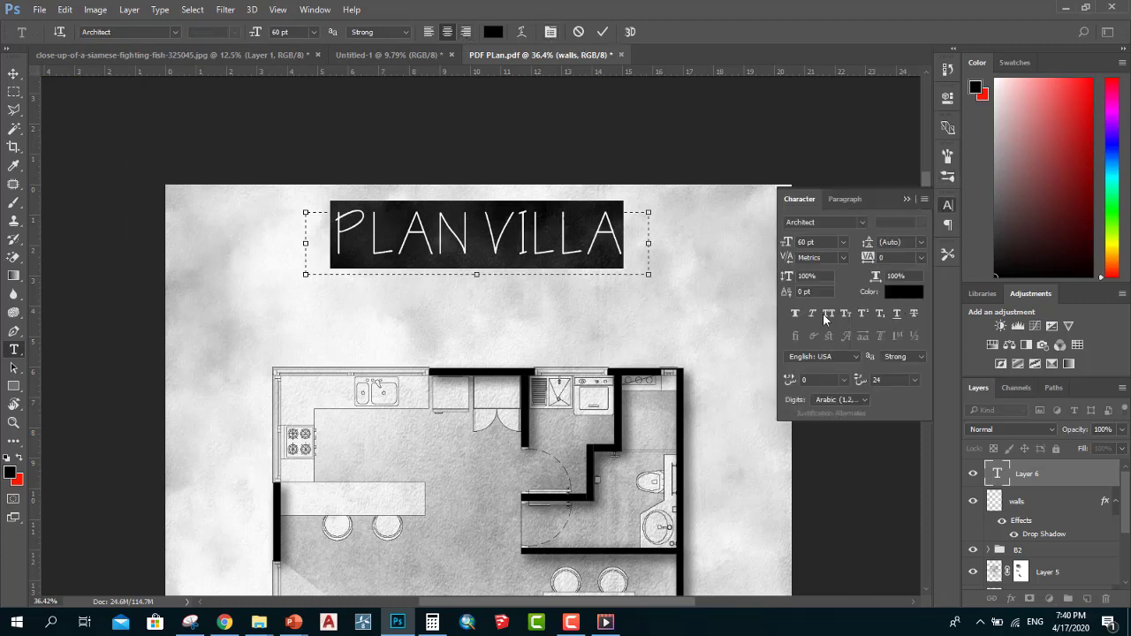
click(794, 316)
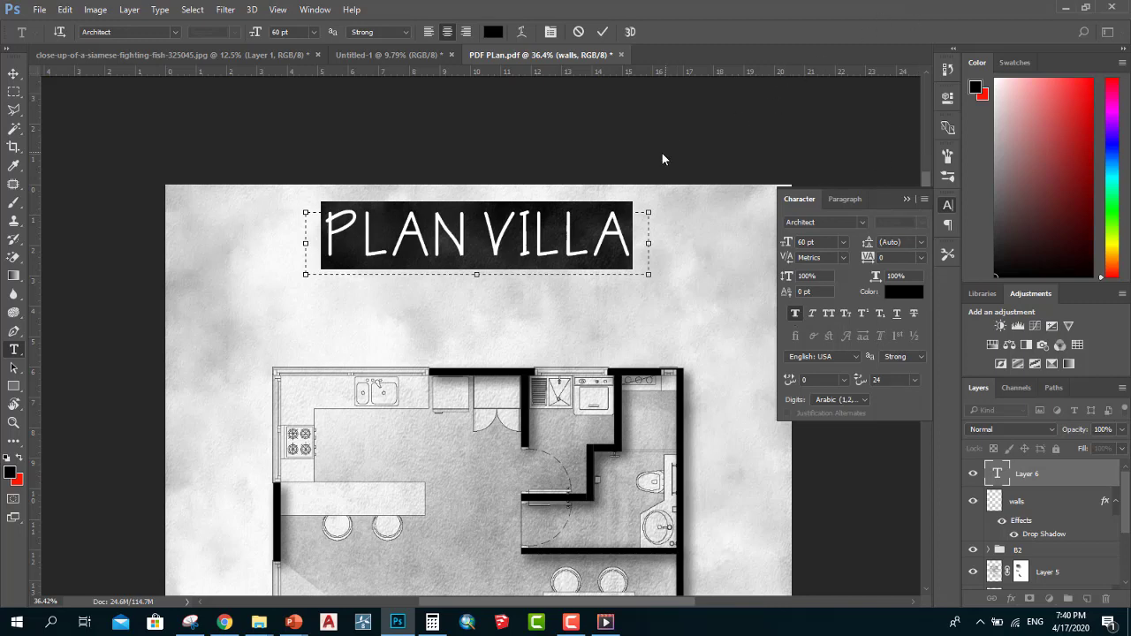
click(14, 73)
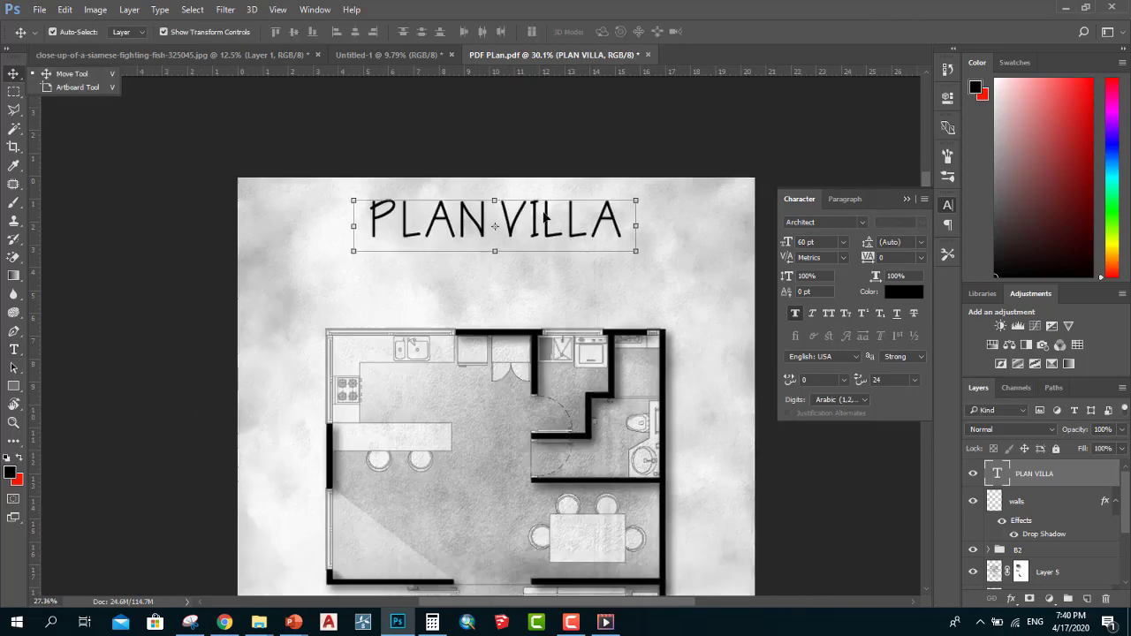
scroll(320, 159, up, 1)
click(907, 199)
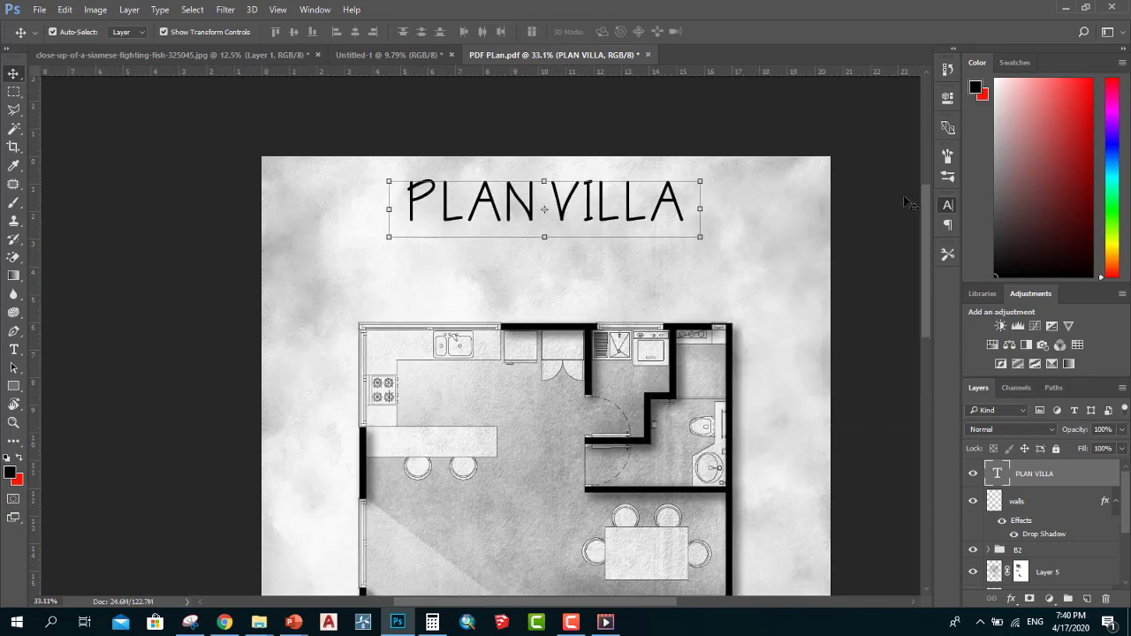
scroll(760, 111, up, 3)
scroll(464, 256, down, 2)
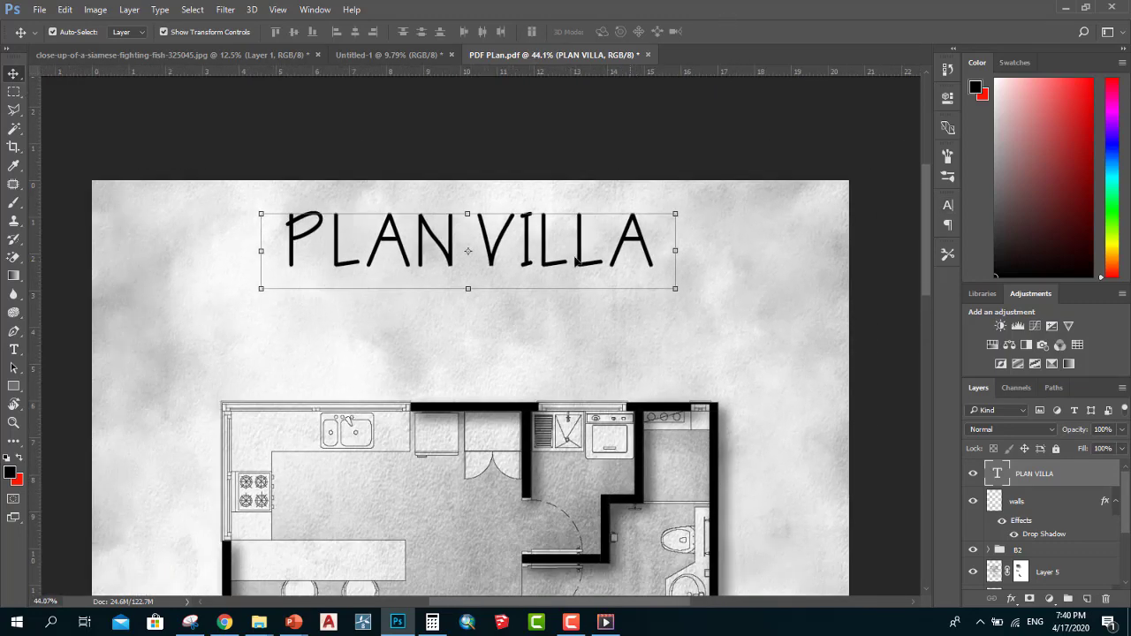
scroll(353, 225, up, 3)
scroll(168, 313, down, 2)
scroll(174, 326, up, 2)
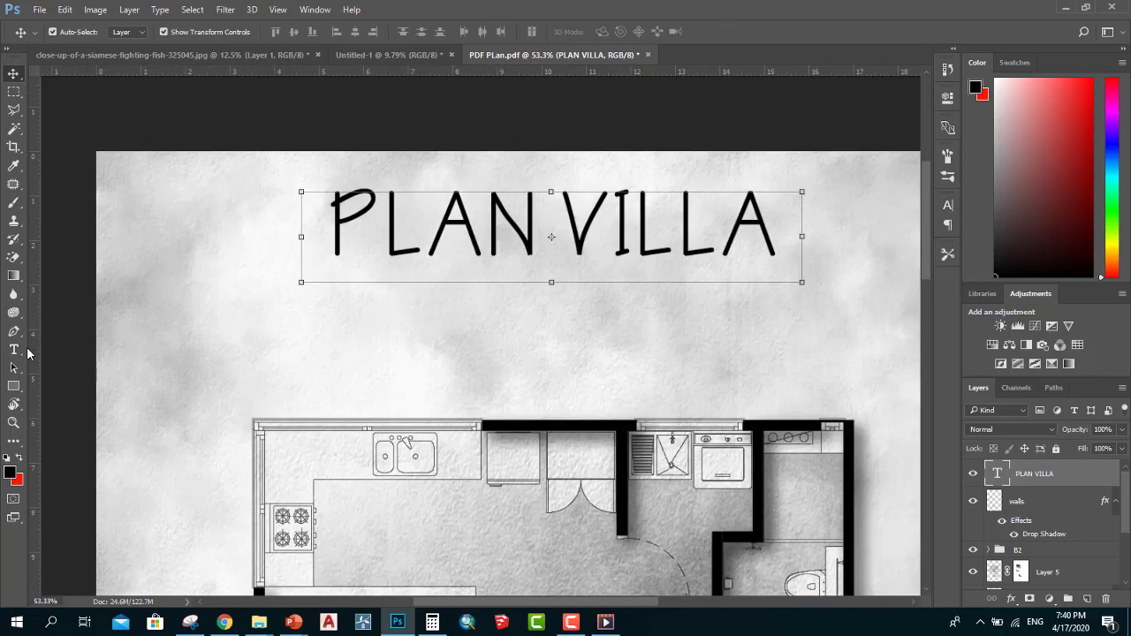
click(13, 350)
click(516, 361)
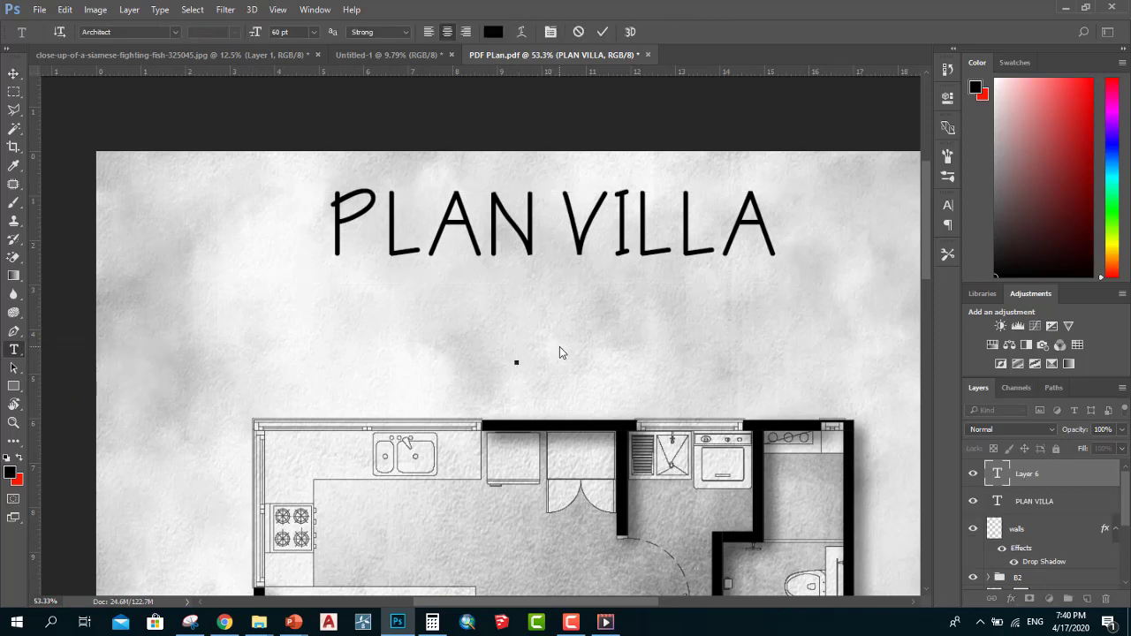
text(WERWR)
key(BackSpace)
key(BackSpace)
key(BackSpace)
key(BackSpace)
key(BackSpace)
drag(255, 32, 265, 56)
drag(261, 57, 264, 57)
key(Return)
text(GG)
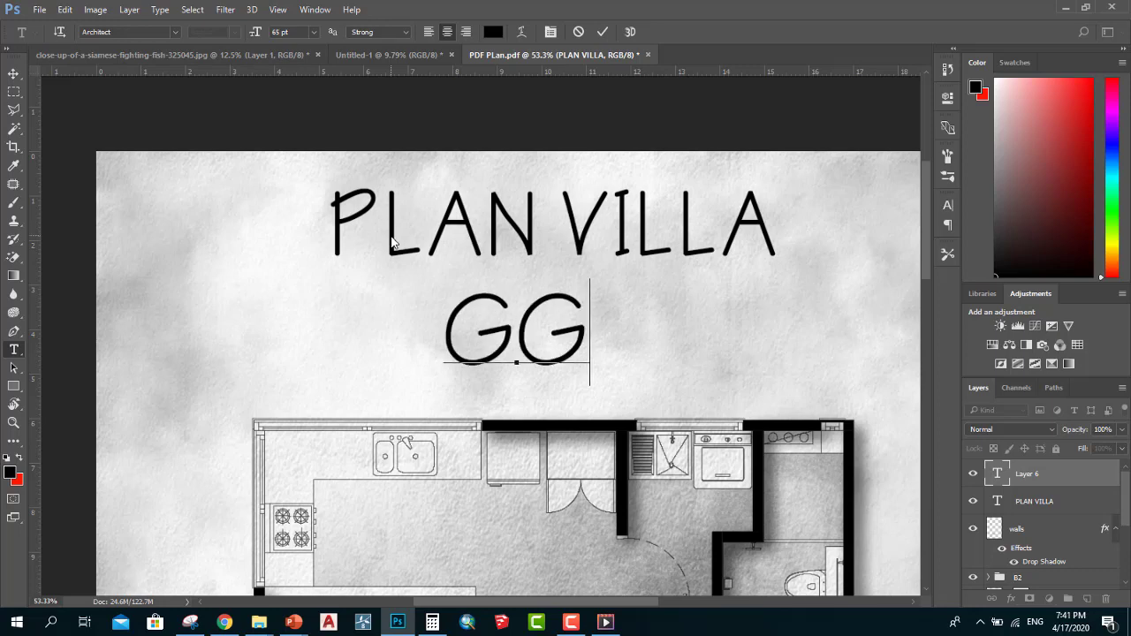
key(BackSpace)
key(BackSpace)
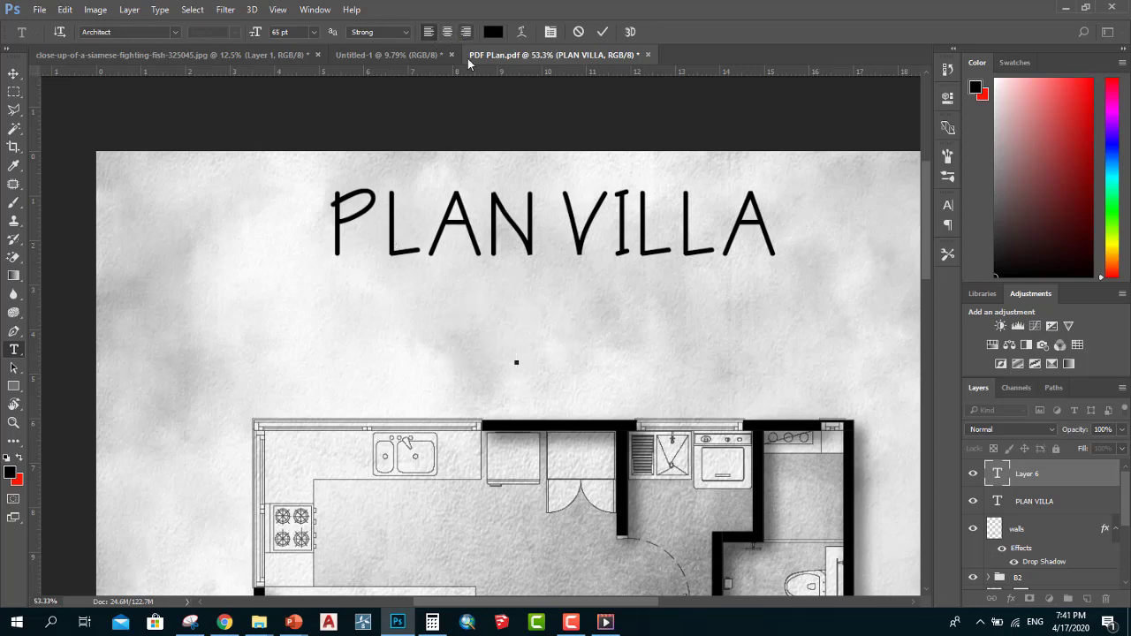
scroll(464, 170, down, 1)
scroll(465, 171, down, 2)
scroll(465, 170, down, 2)
scroll(391, 468, down, 1)
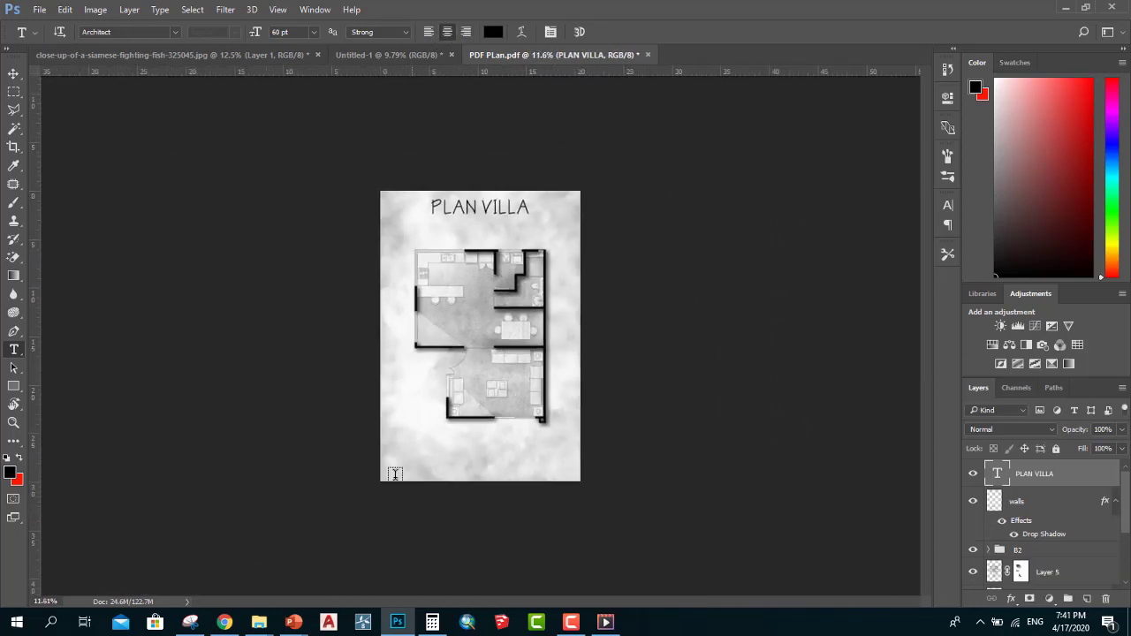
scroll(392, 468, up, 1)
Draw a paragraph text box below the floor plan and type placeholder capital letters.
drag(344, 507, 647, 593)
scroll(453, 378, down, 1)
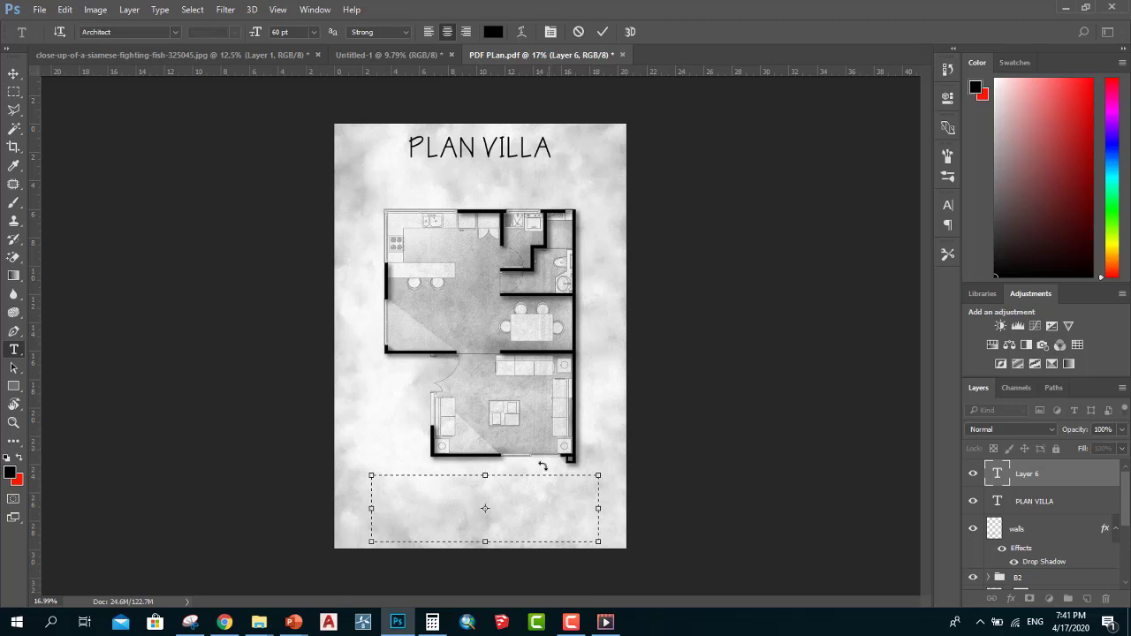
scroll(513, 498, up, 1)
text(2EQWWEQWRQWRESD)
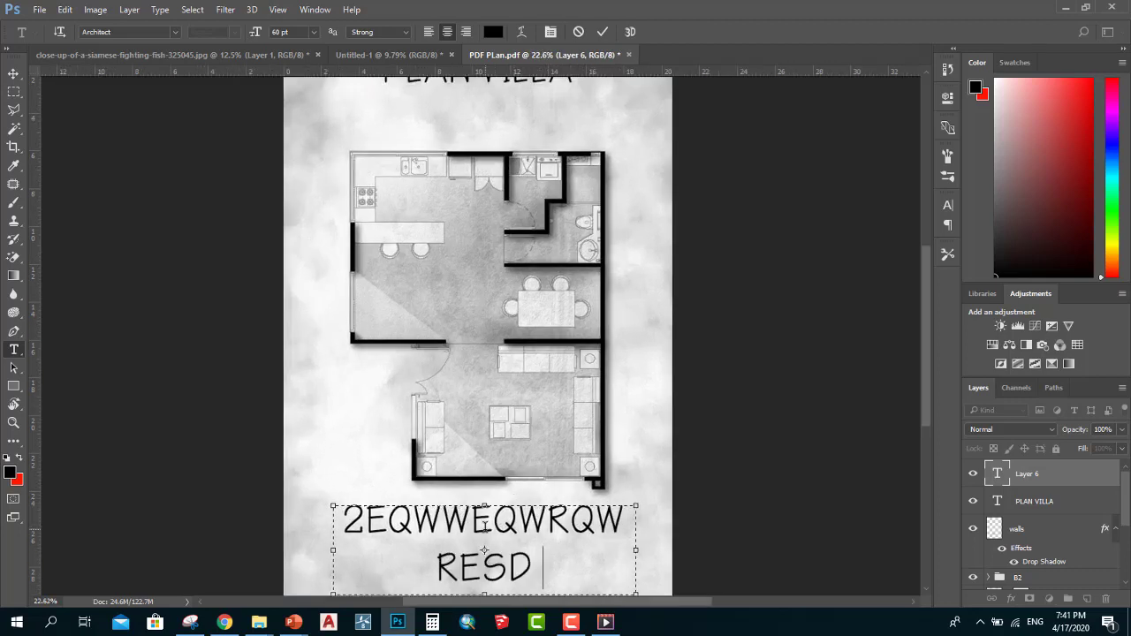
text(ESRFERQRF)
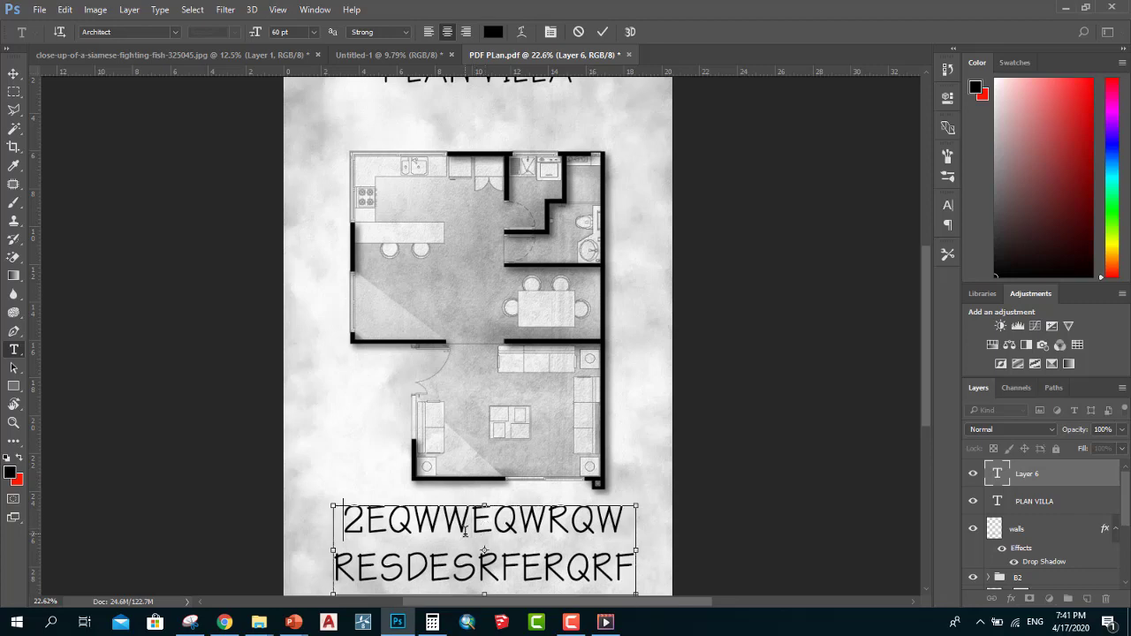
Make the caption text 18 pt and left-aligned.
key(ctrl+a)
click(313, 32)
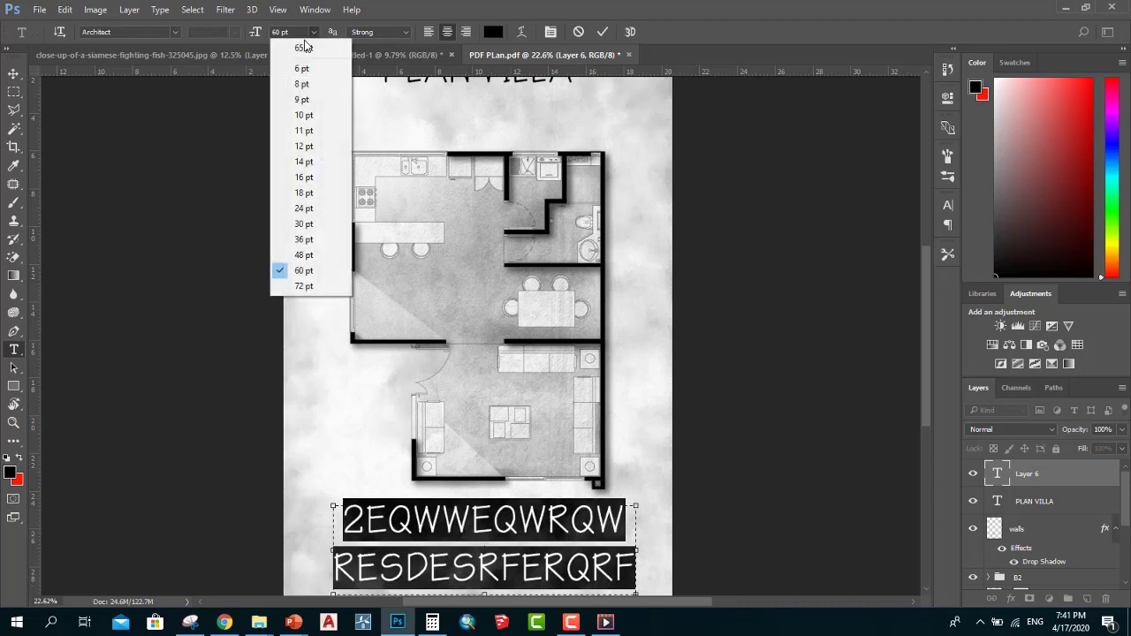
click(304, 208)
scroll(313, 163, down, 2)
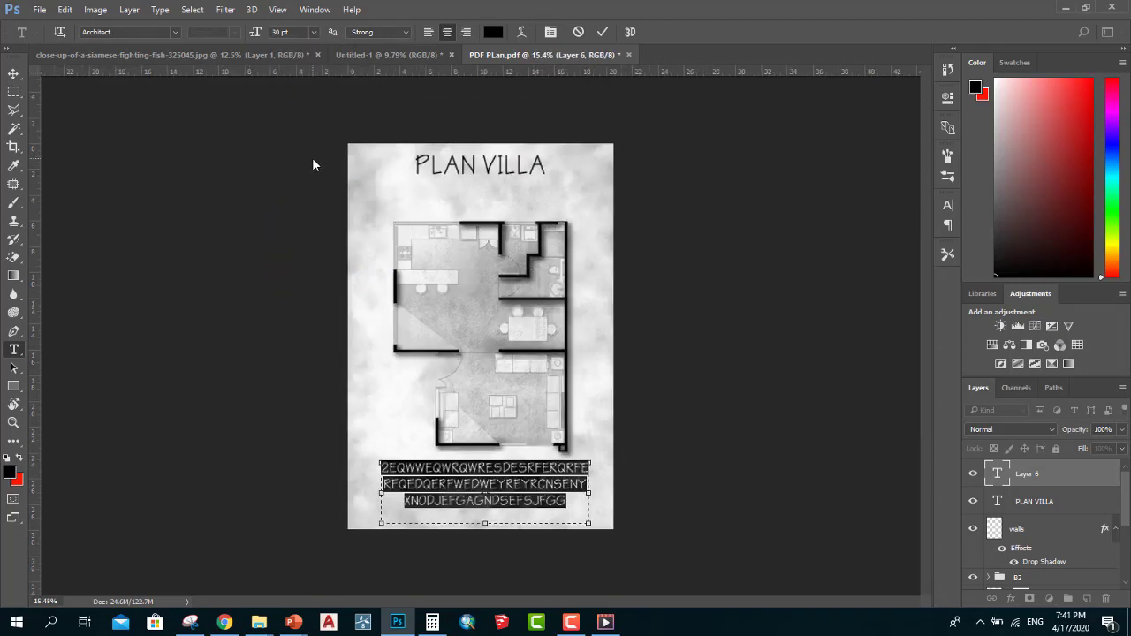
click(427, 33)
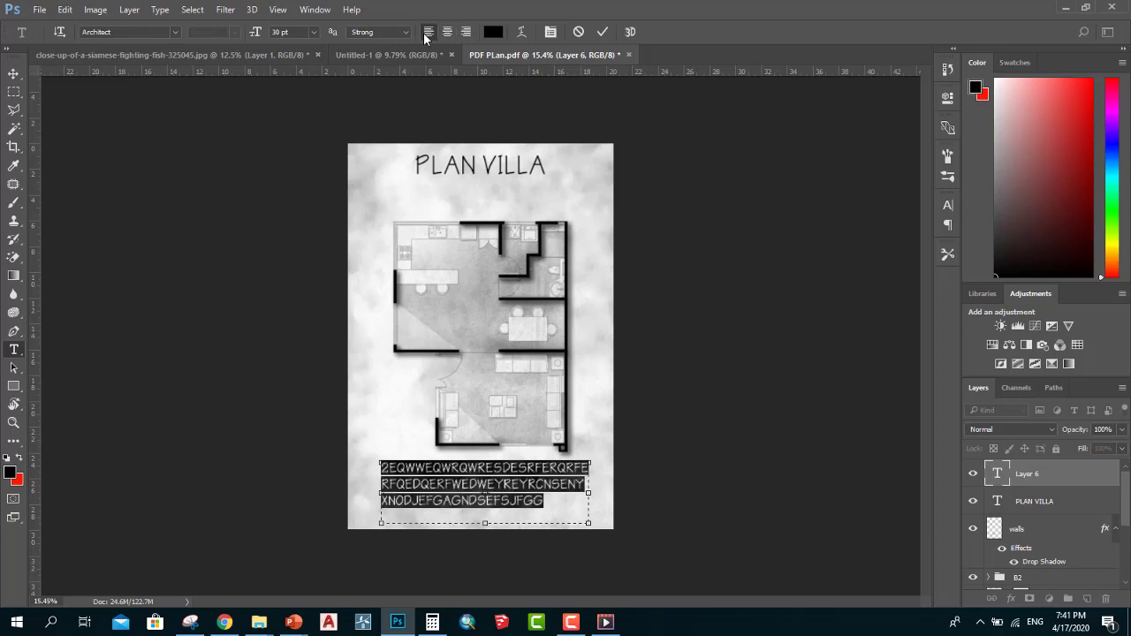
click(313, 32)
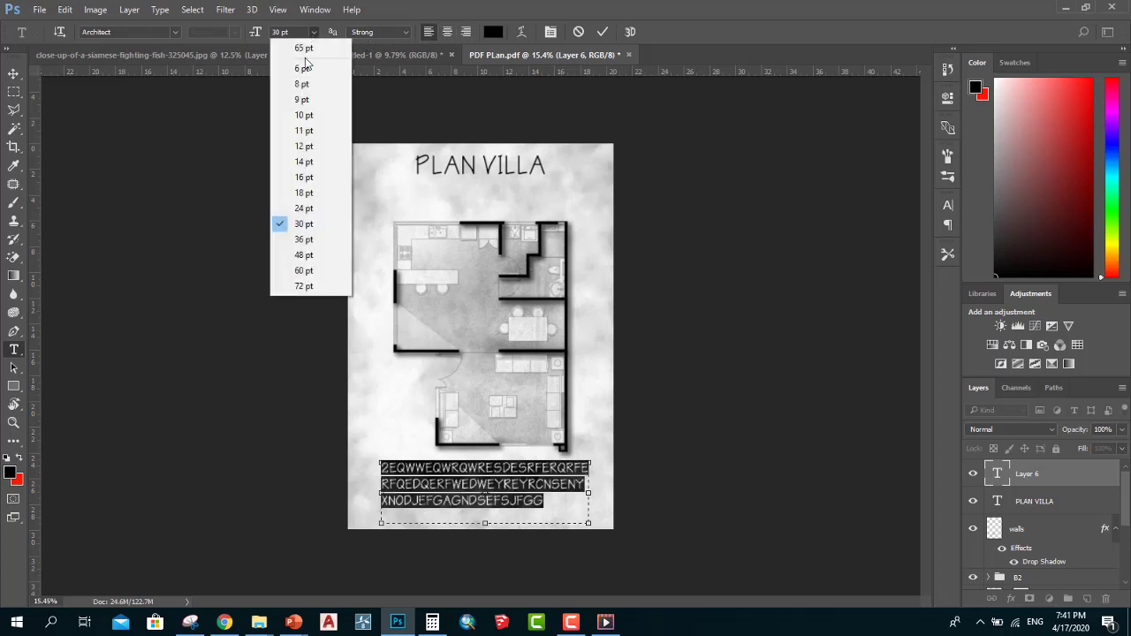
click(300, 191)
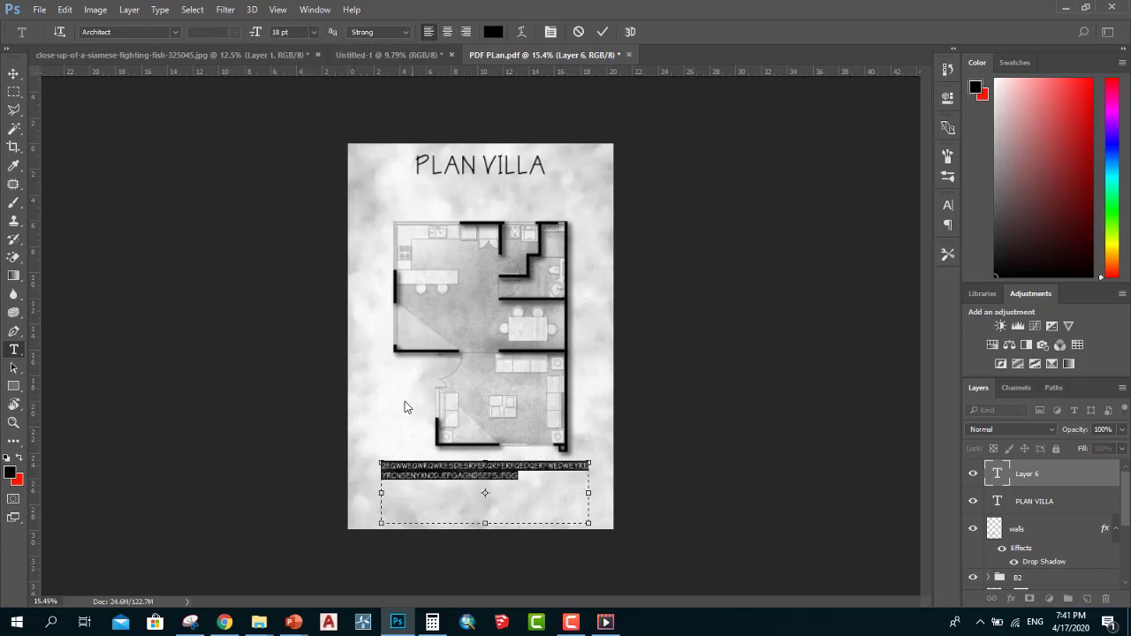
scroll(404, 451, up, 1)
Append more placeholder letters at the caption's end and commit the text.
click(521, 510)
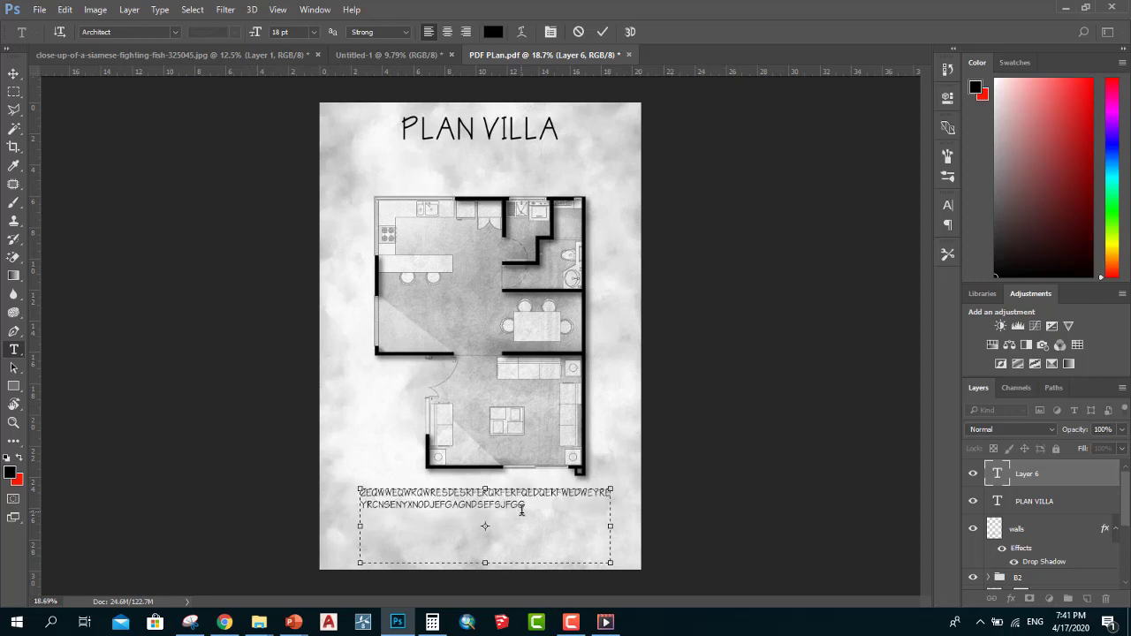
text(ERFWEFEFFRFDW)
text(FRWWRFWRFVRRAF)
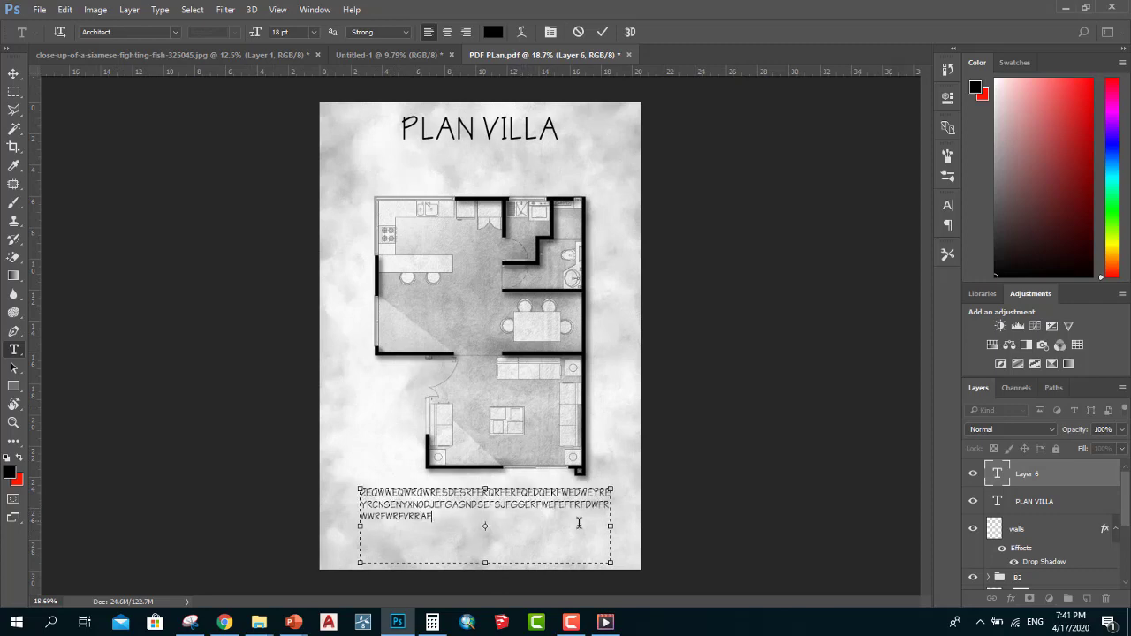
click(661, 487)
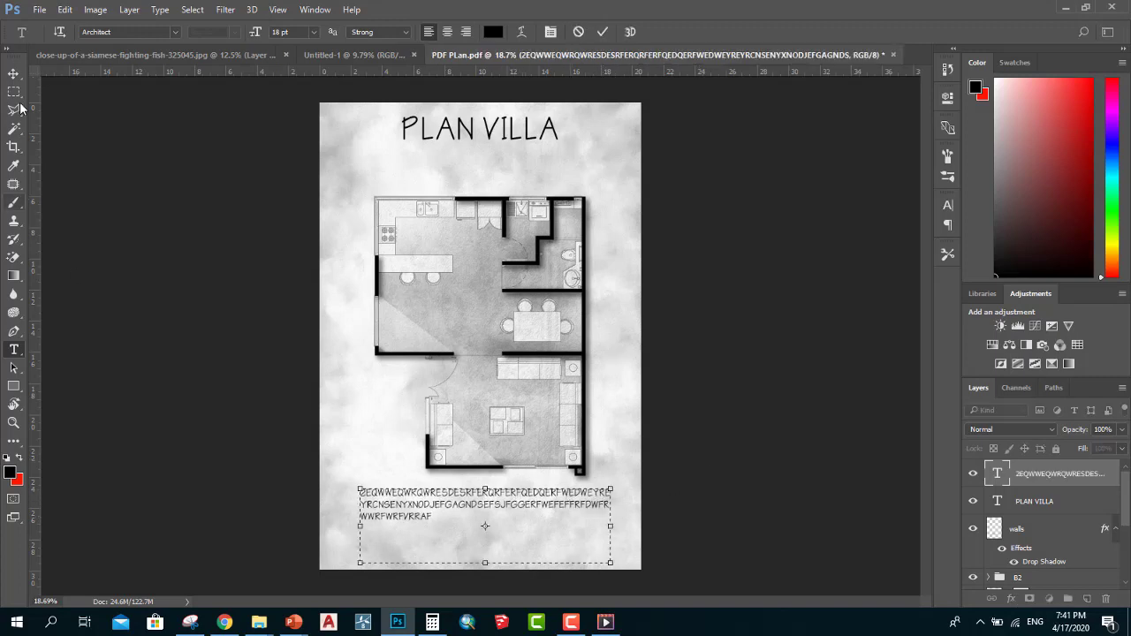
Move the caption block slightly left and down toward the page's bottom edge.
key(v)
drag(538, 498, 515, 511)
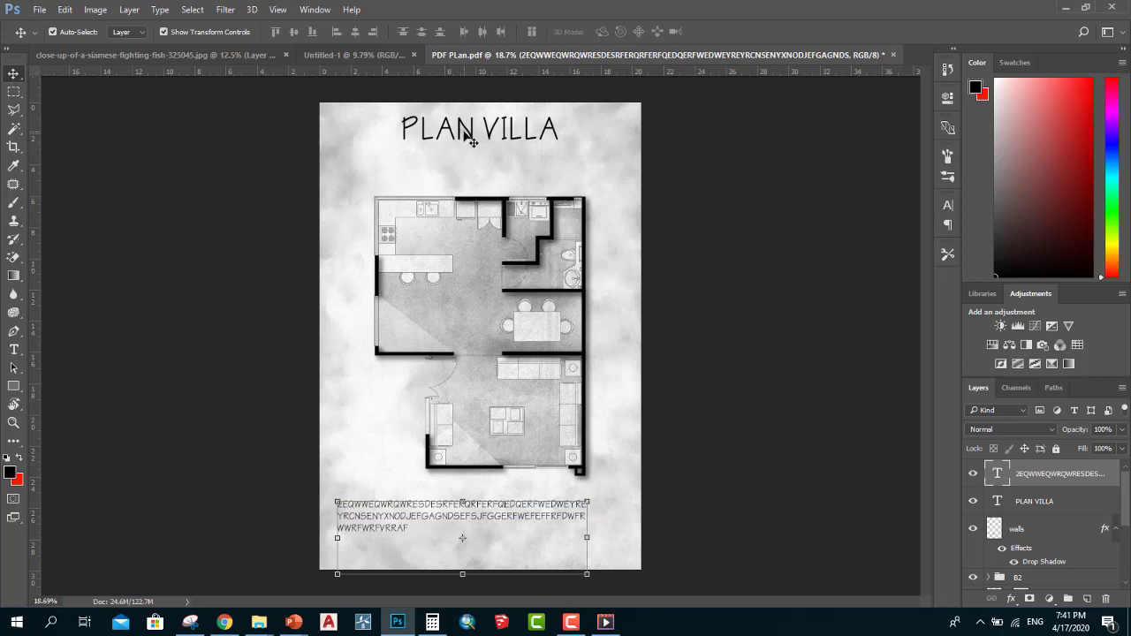
scroll(465, 131, up, 2)
scroll(463, 133, up, 2)
scroll(461, 135, up, 2)
scroll(457, 138, up, 2)
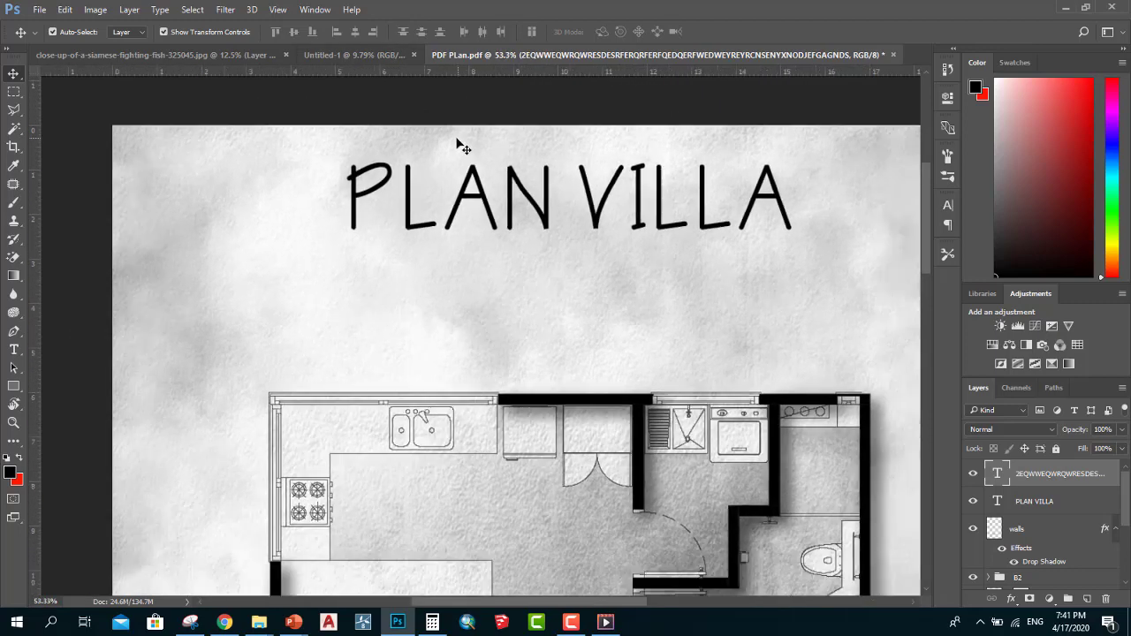
scroll(460, 144, down, 2)
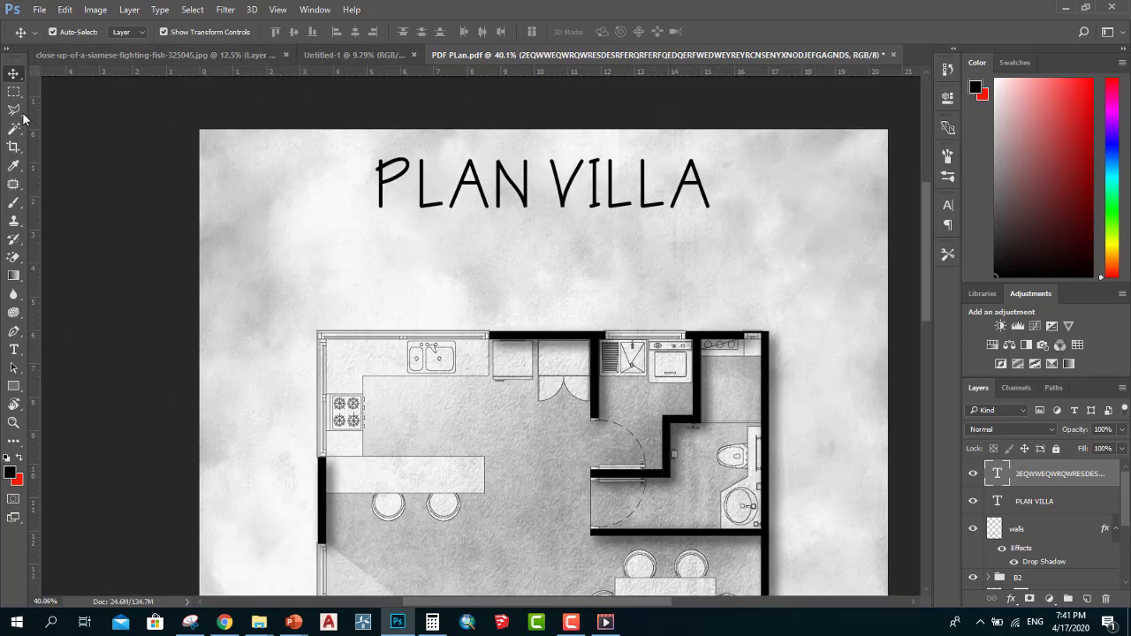
Choose the Brush tool with the 1747 px sketchy arrow brush preset.
click(13, 239)
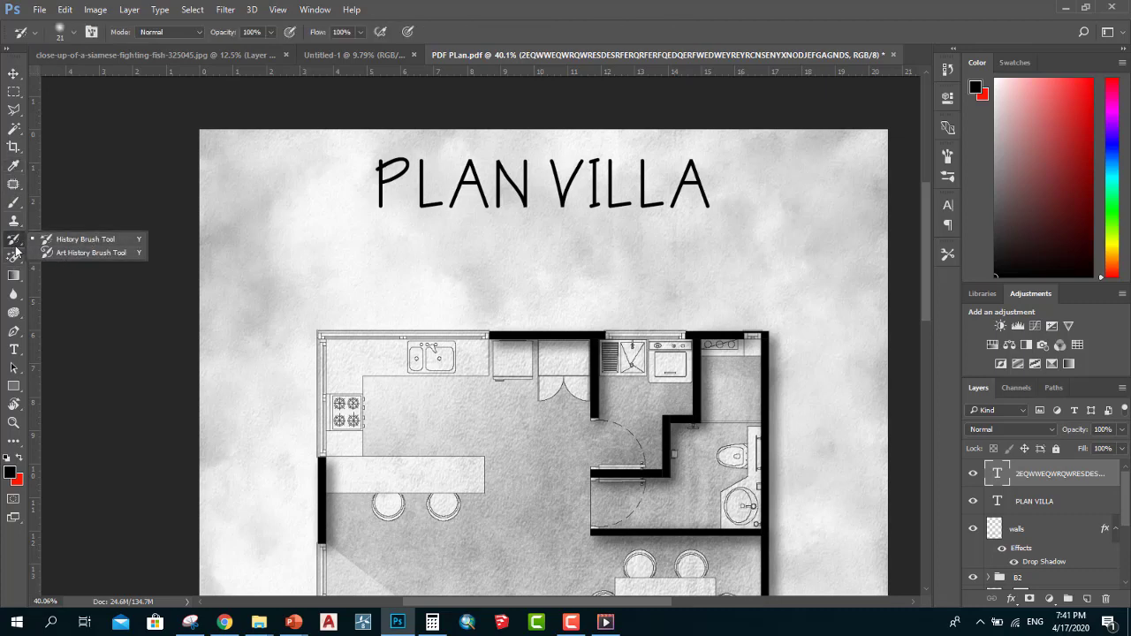
click(20, 209)
click(87, 34)
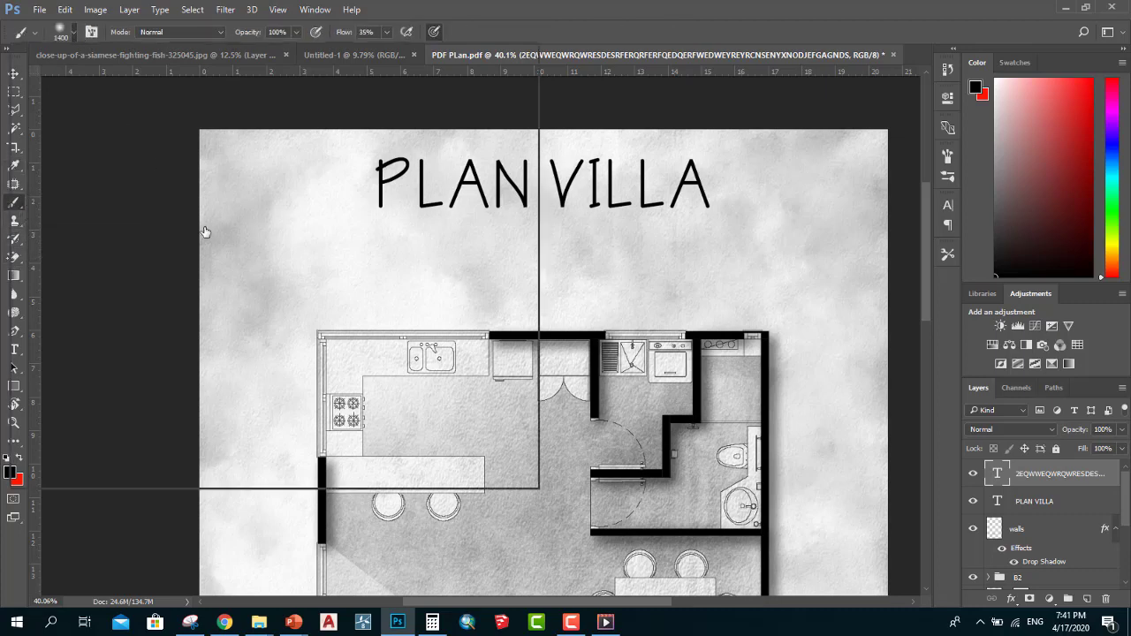
scroll(265, 318, down, 3)
scroll(265, 318, down, 2)
scroll(358, 382, down, 1)
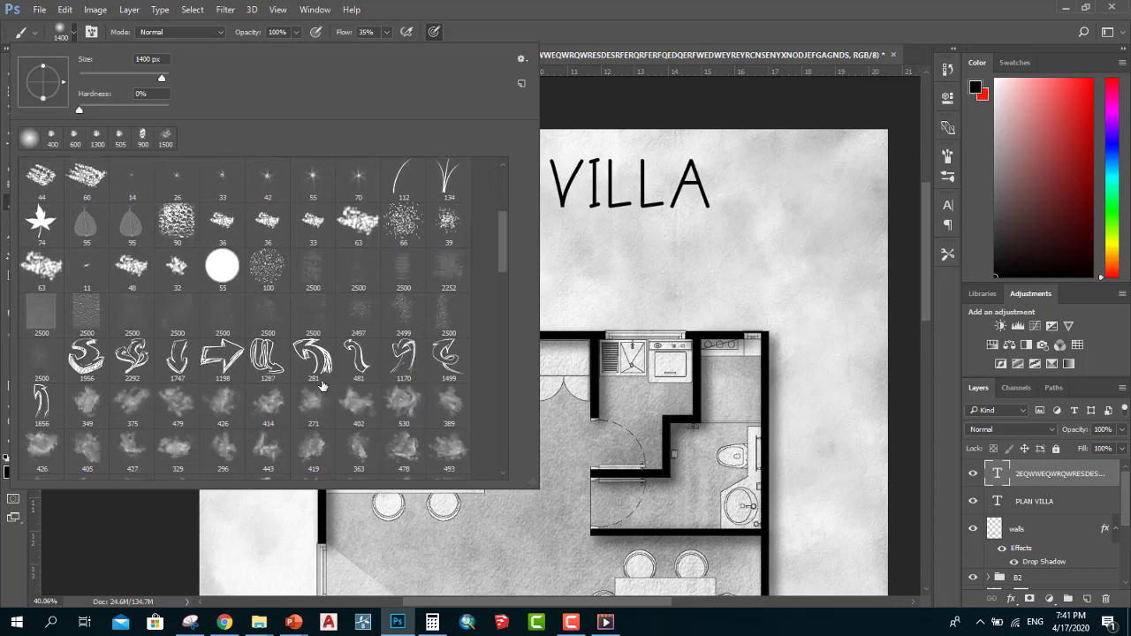
scroll(351, 376, down, 1)
scroll(382, 363, down, 1)
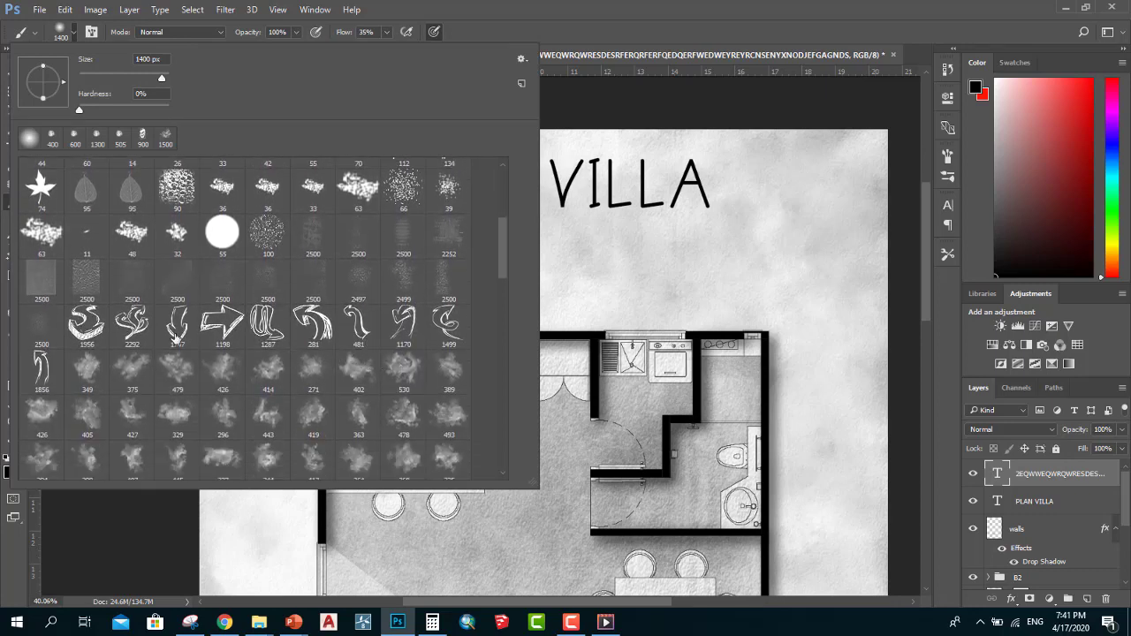
click(177, 334)
Decline rasterizing the caption text and add a new empty layer for the arrows.
click(716, 103)
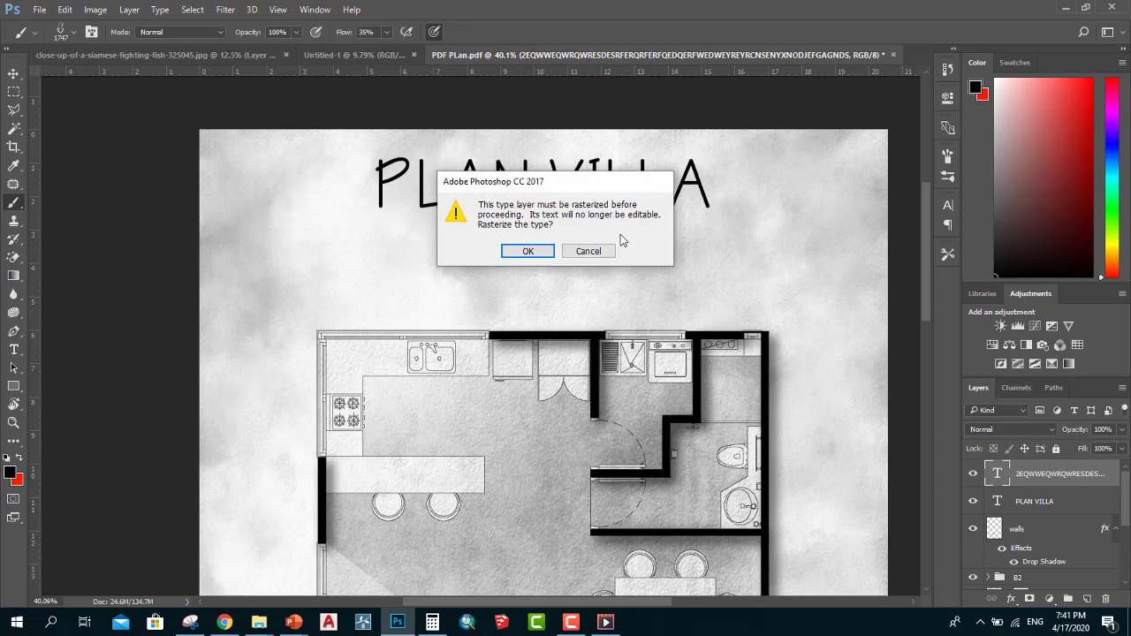
click(578, 252)
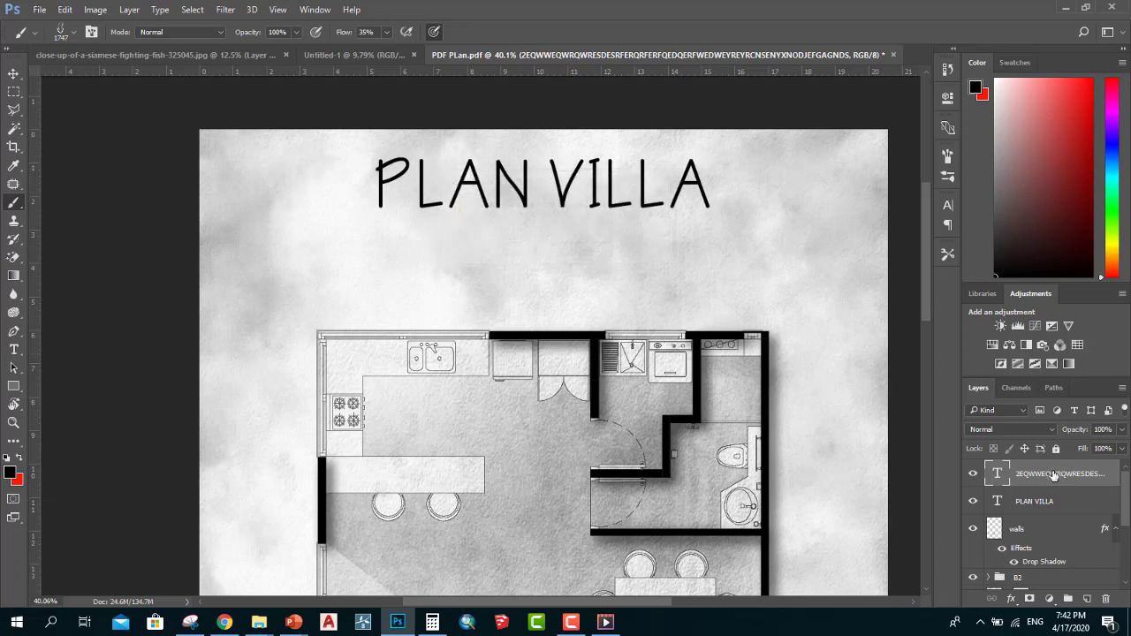
scroll(578, 383, down, 2)
scroll(651, 324, down, 2)
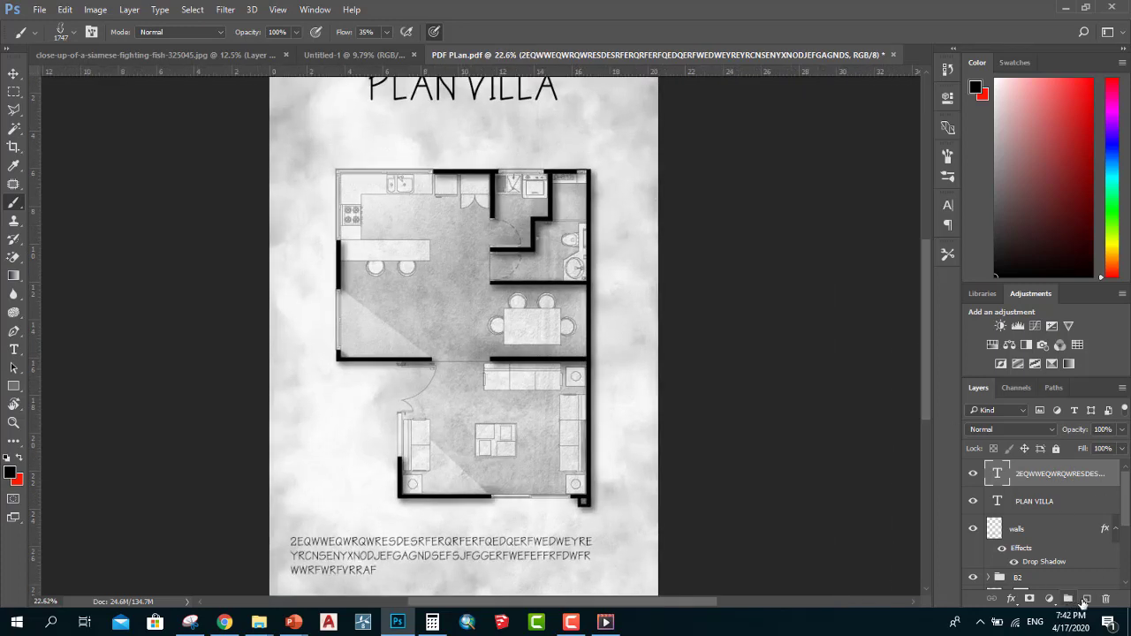
click(1085, 601)
scroll(442, 146, up, 1)
scroll(380, 139, up, 2)
scroll(388, 137, up, 1)
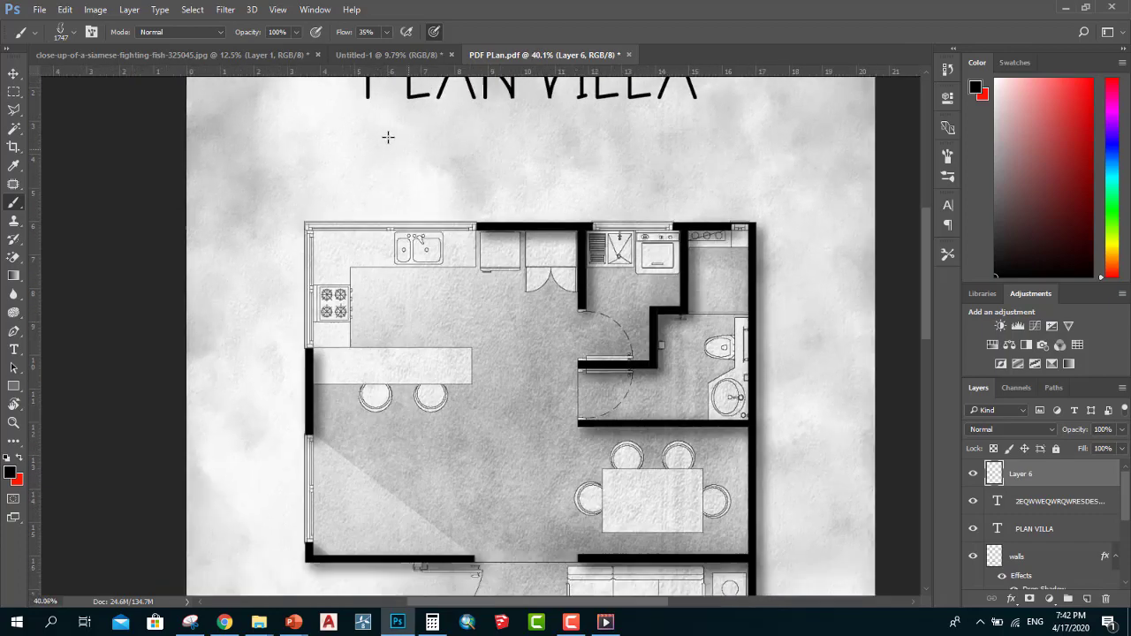
scroll(388, 137, down, 2)
scroll(384, 115, down, 1)
scroll(389, 132, up, 1)
scroll(409, 180, up, 3)
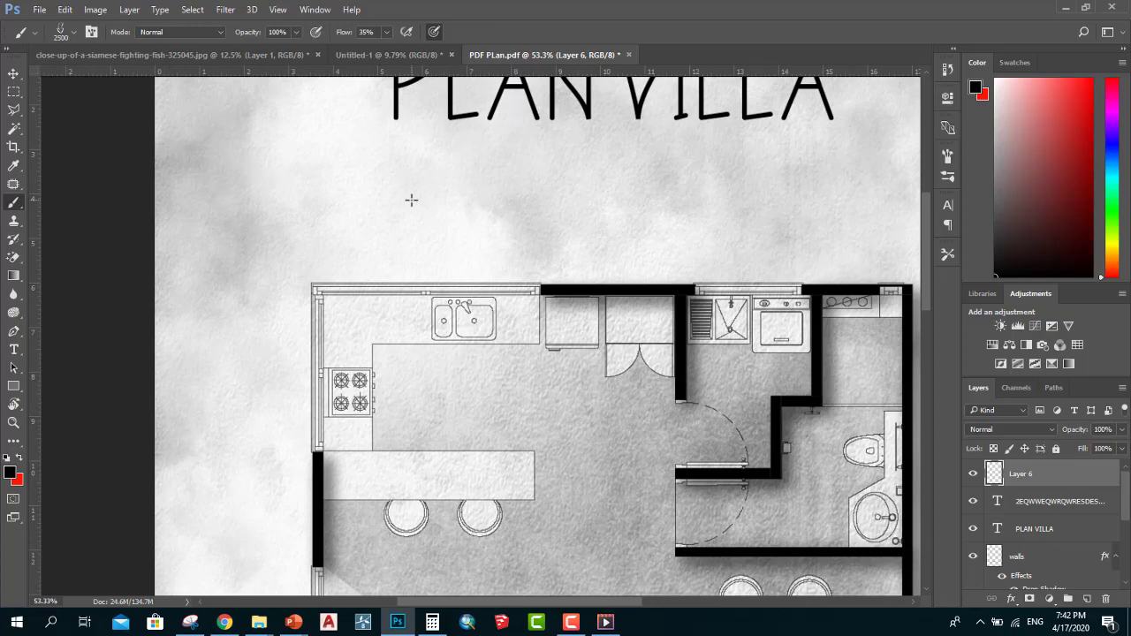
Shrink the arrow brush and stamp three faint arrows in a row above the plan.
key(bracketleft)
key(bracketleft)
key(bracketleft)
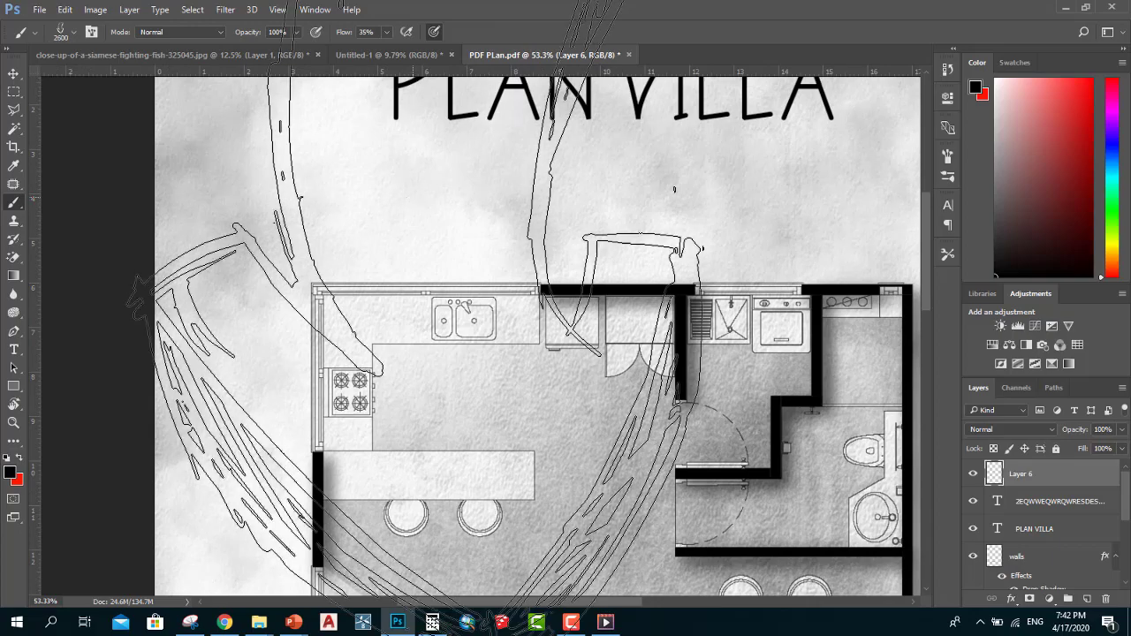
key(bracketleft)
key(bracketleft)
key(bracketleft)
key(bracketleft)
key(bracketleft)
key(bracketleft)
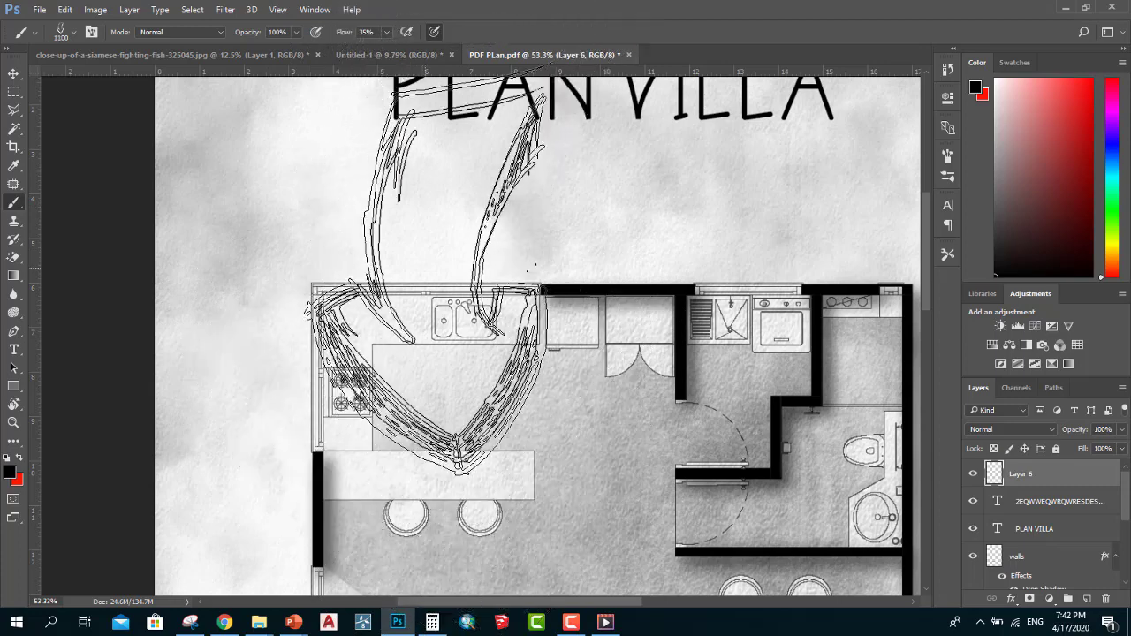
key(bracketleft)
key(bracketleft)
key(bracketleft)
key(bracketleft)
key(bracketleft)
key(bracketleft)
scroll(452, 256, down, 1)
scroll(452, 257, down, 1)
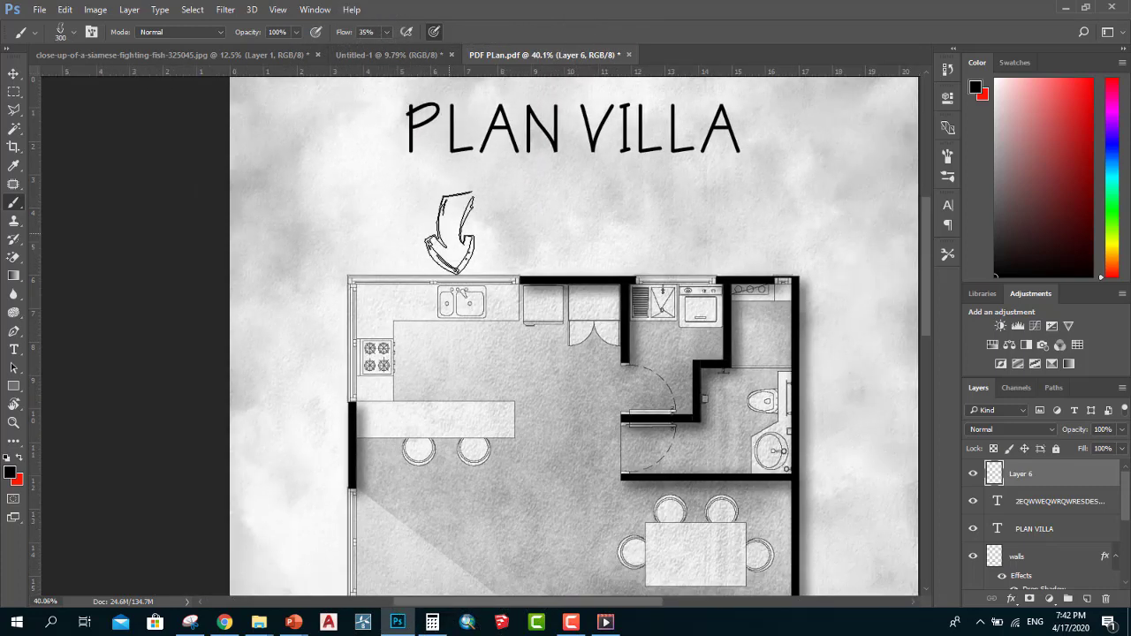
key(bracketleft)
click(450, 223)
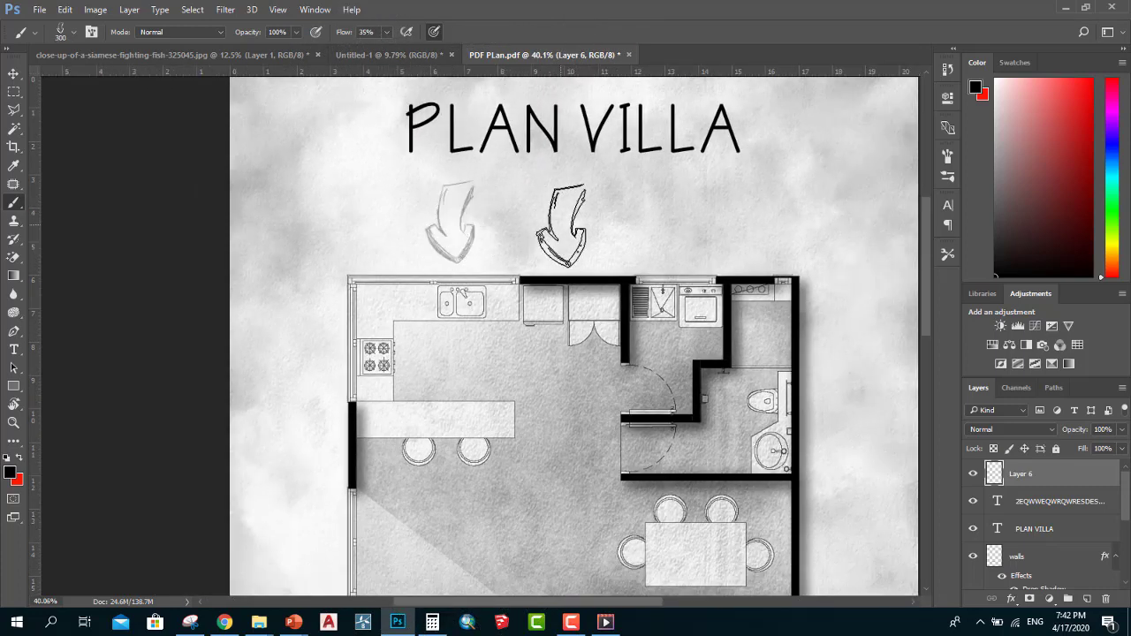
click(561, 225)
click(667, 228)
scroll(606, 328, down, 2)
scroll(606, 359, down, 2)
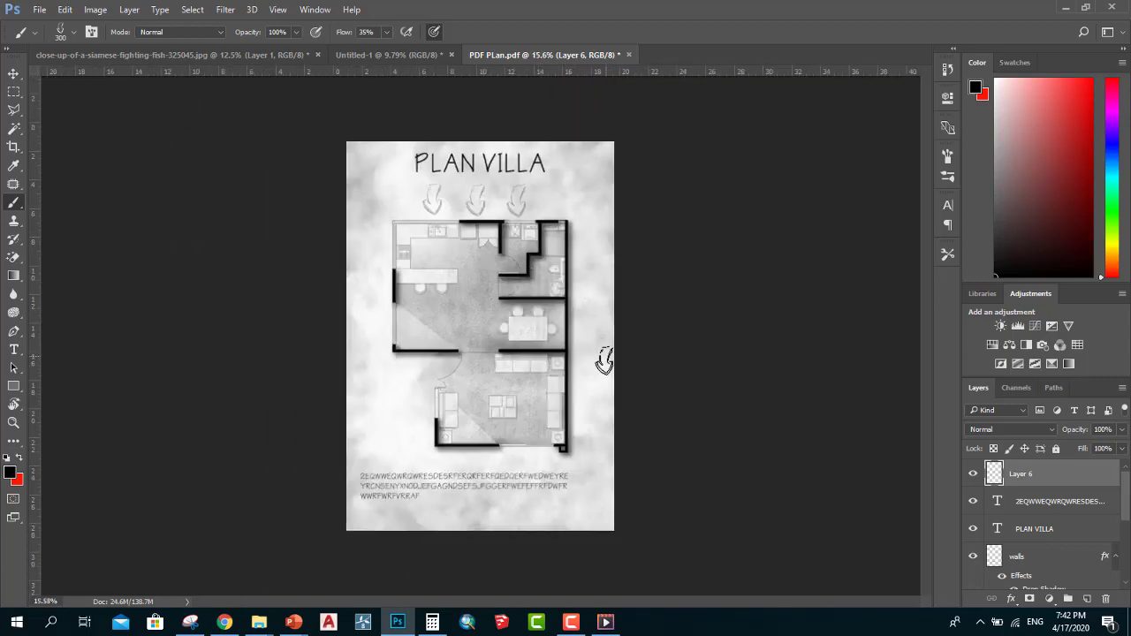
scroll(415, 419, up, 2)
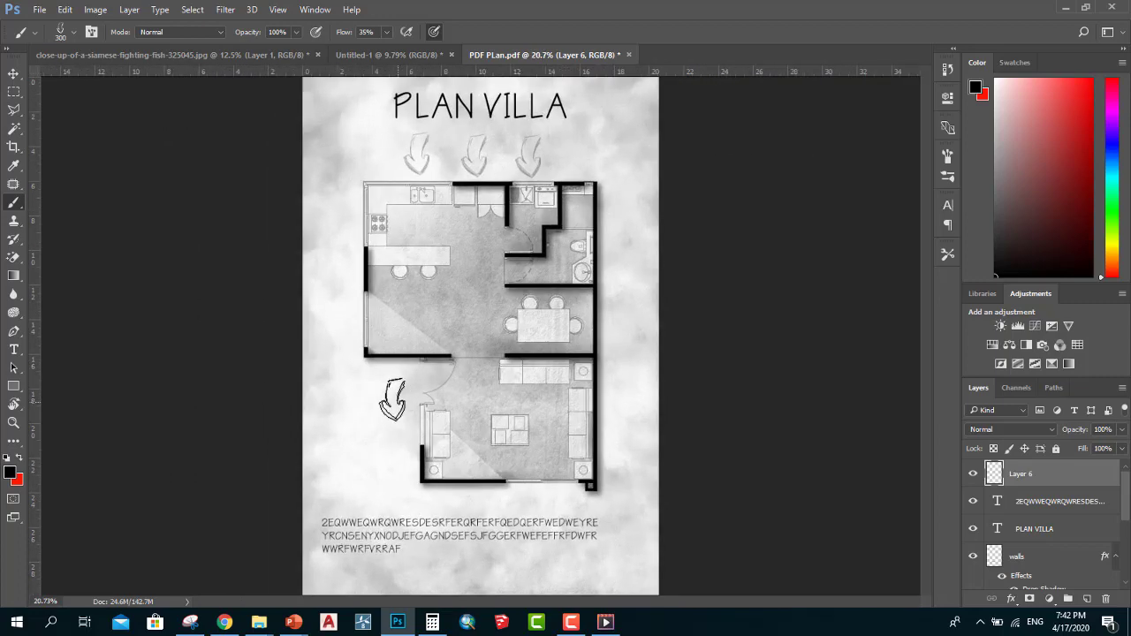
scroll(391, 396, down, 1)
click(13, 73)
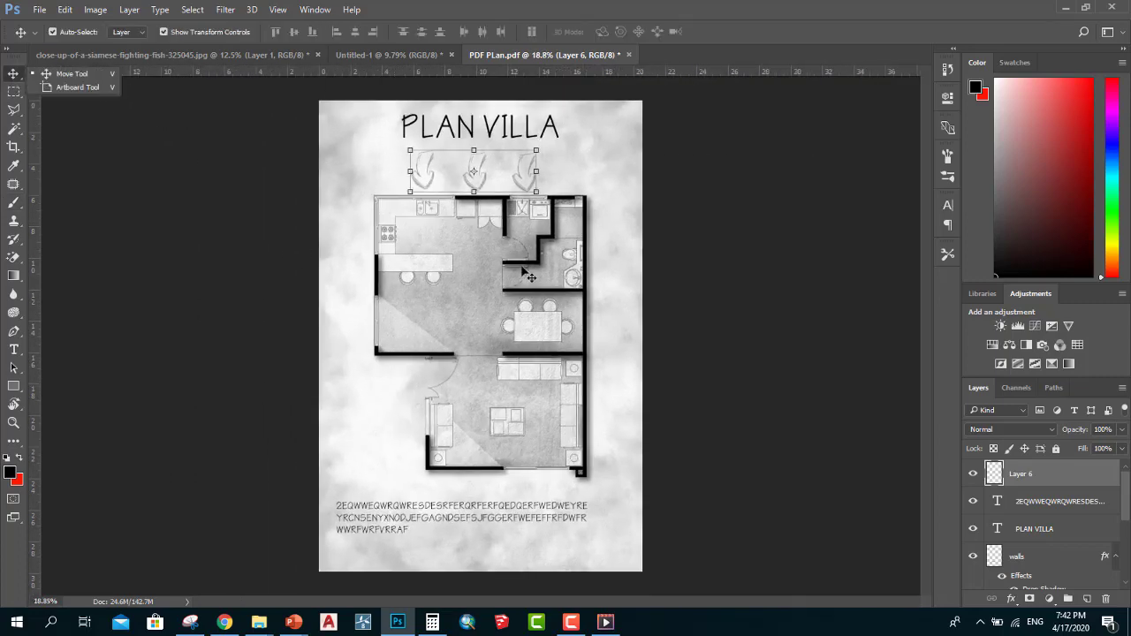
scroll(660, 210, up, 1)
click(722, 250)
scroll(433, 329, down, 1)
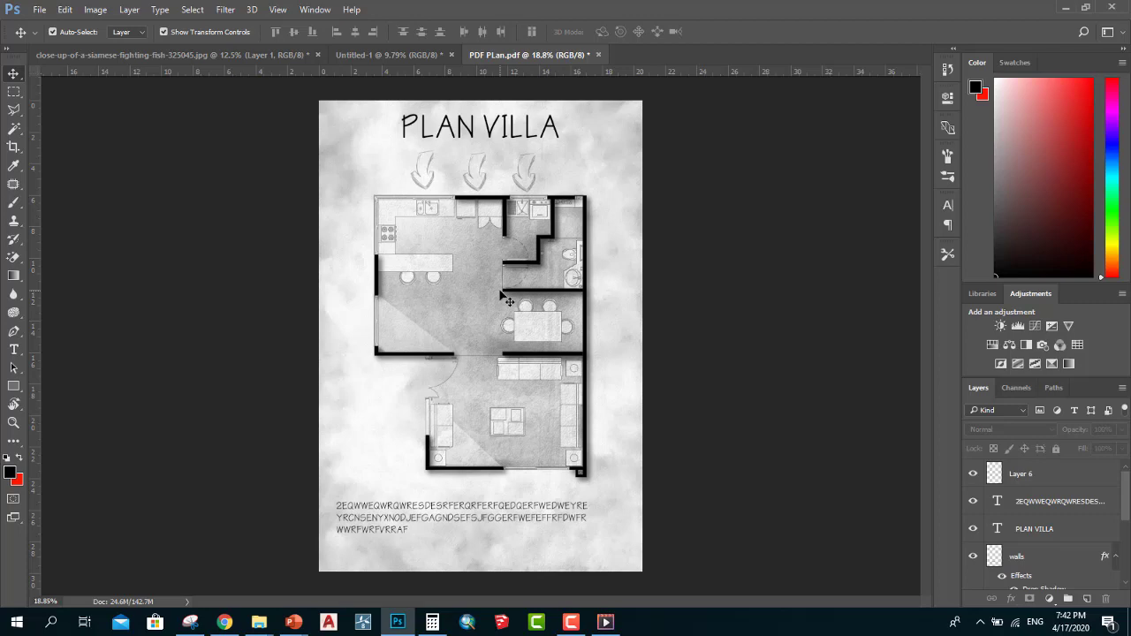
scroll(501, 296, down, 1)
scroll(471, 192, up, 2)
scroll(475, 265, up, 2)
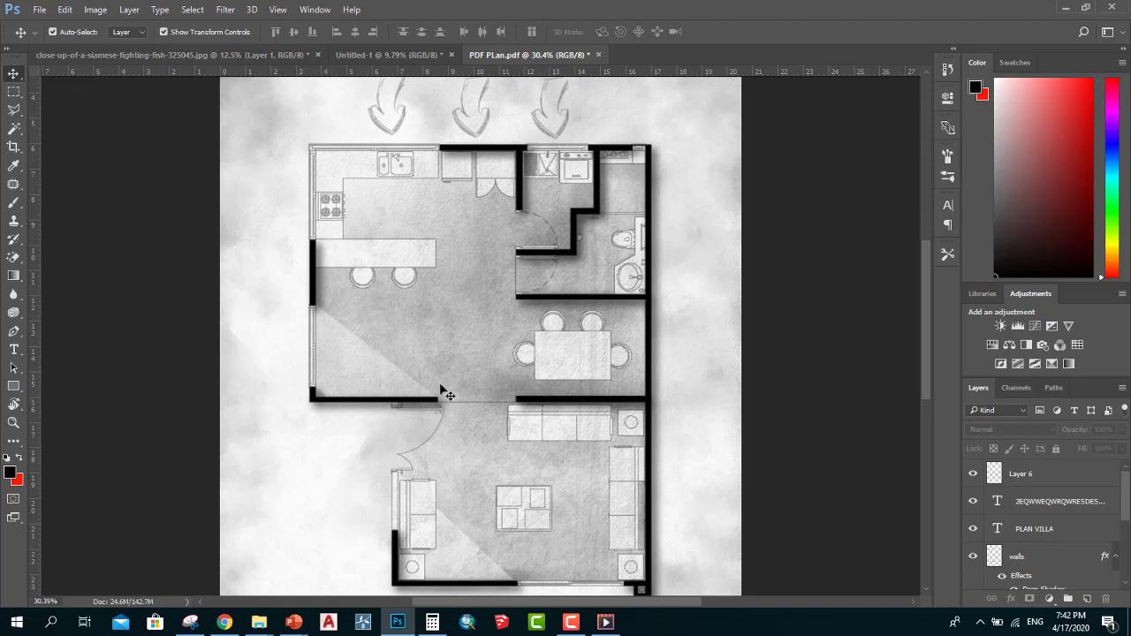
scroll(406, 283, down, 1)
scroll(391, 240, up, 2)
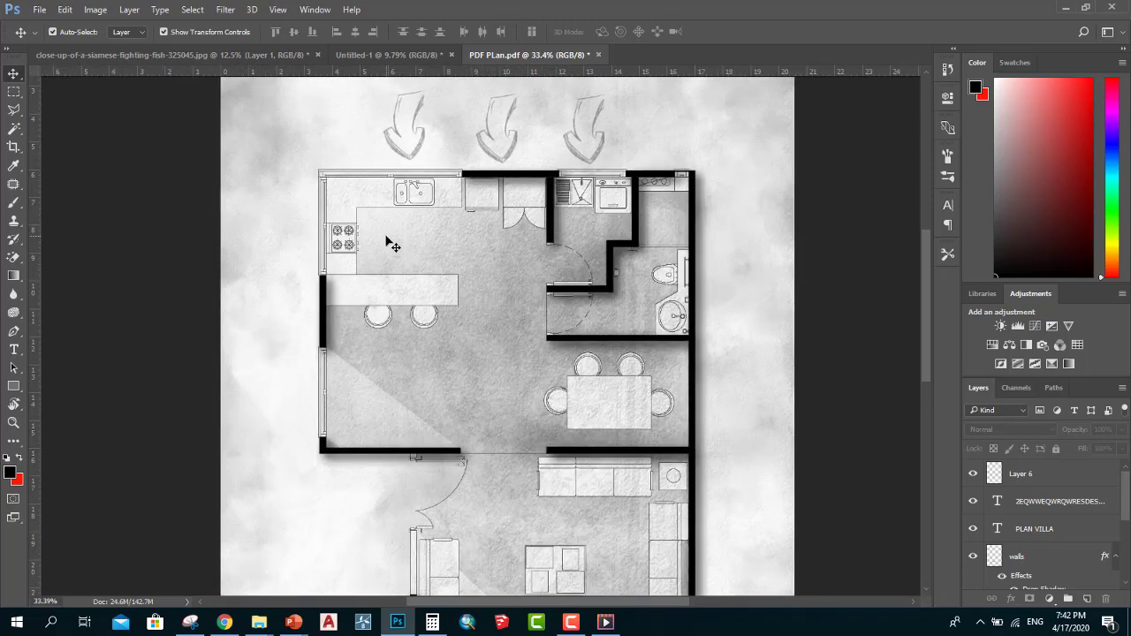
scroll(586, 182, up, 2)
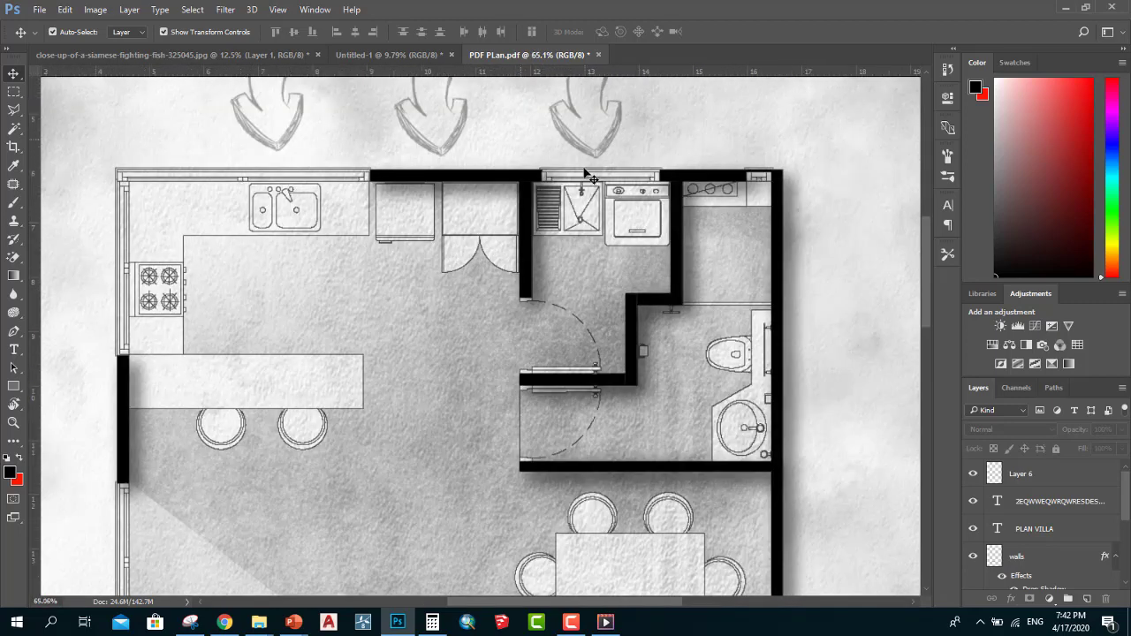
scroll(590, 179, up, 1)
scroll(589, 175, down, 1)
scroll(512, 239, down, 1)
scroll(510, 240, down, 2)
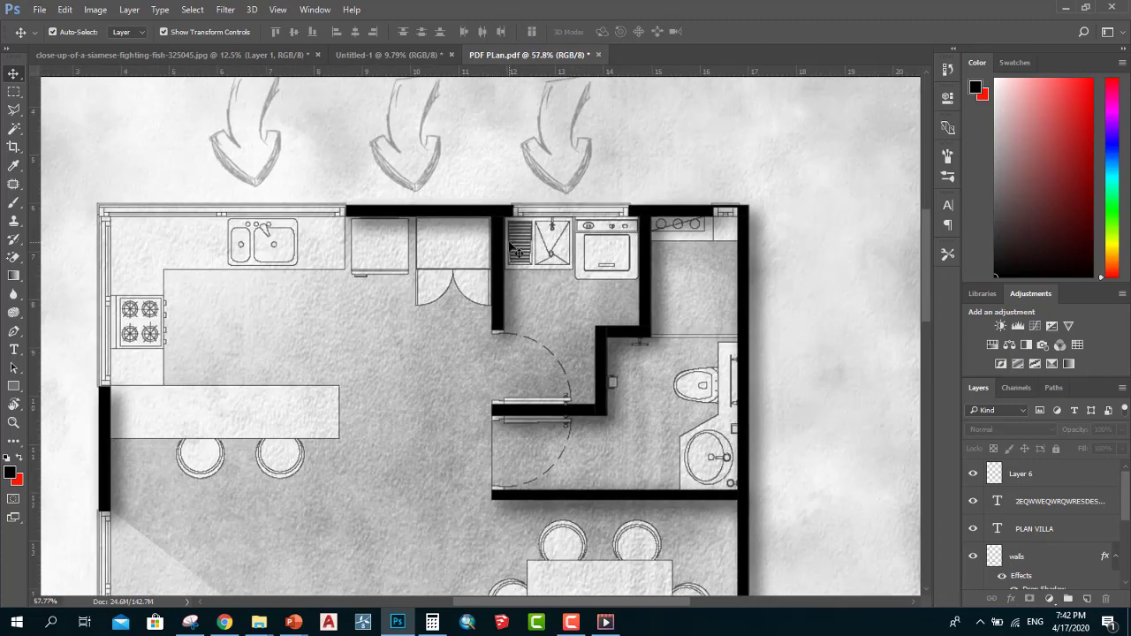
scroll(1104, 569, down, 2)
scroll(1063, 549, down, 2)
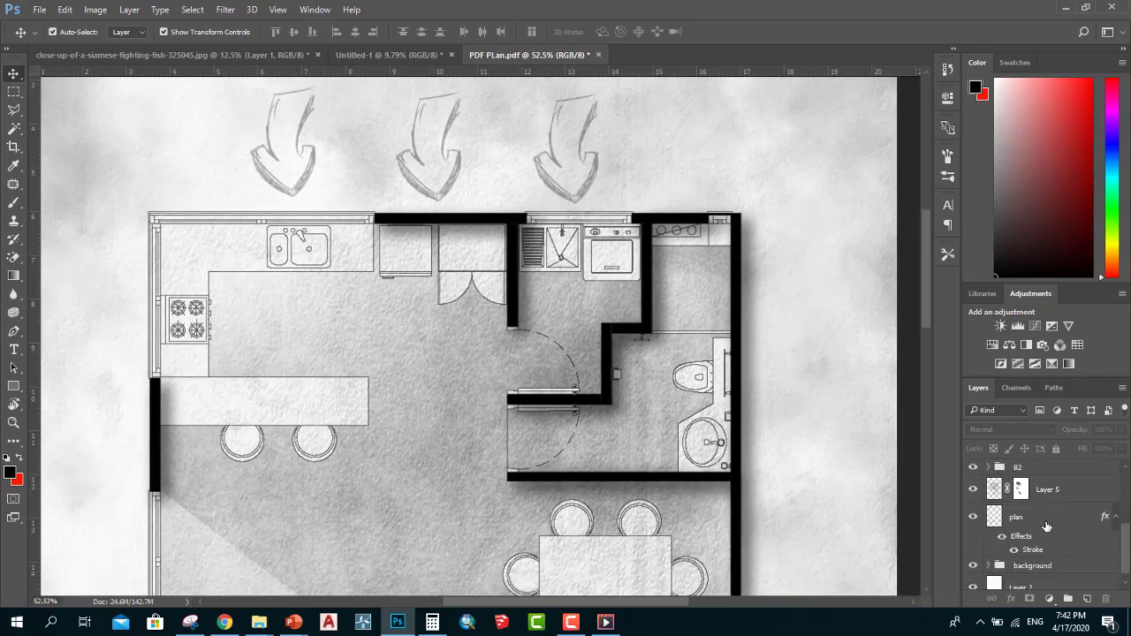
scroll(318, 368, down, 1)
scroll(265, 432, down, 1)
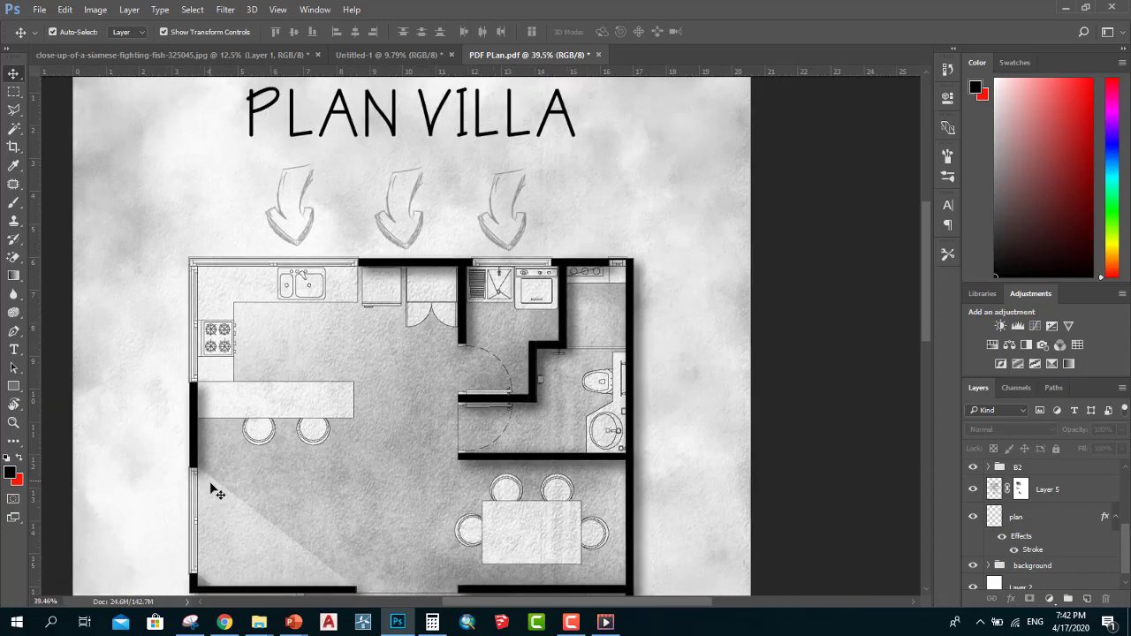
scroll(221, 494, down, 1)
scroll(530, 245, up, 1)
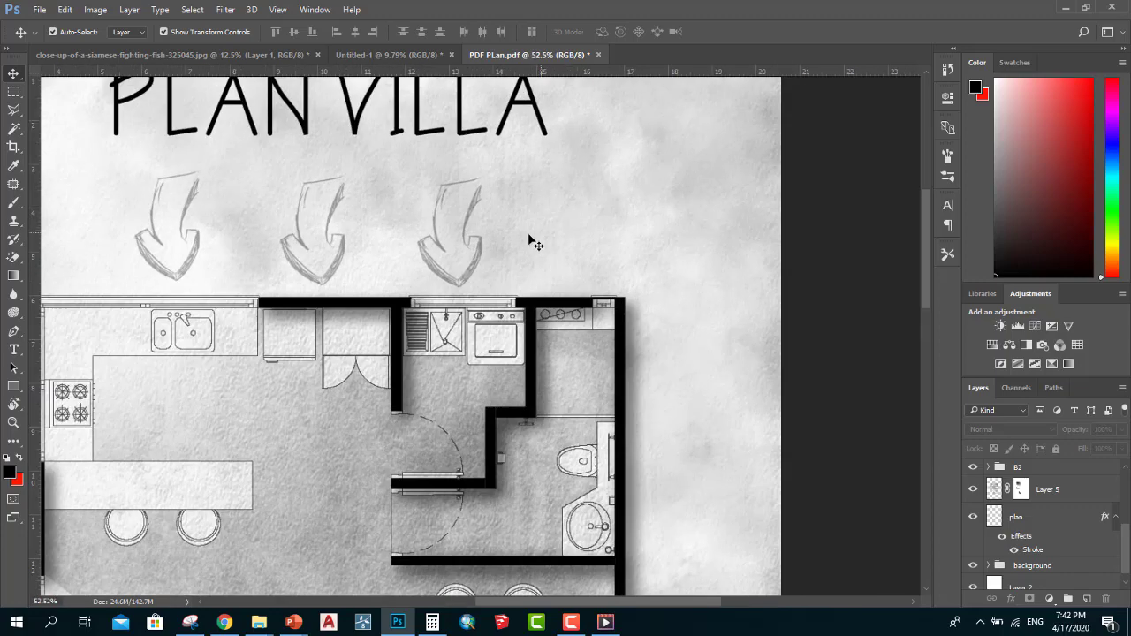
scroll(527, 242, up, 1)
scroll(1070, 480, up, 3)
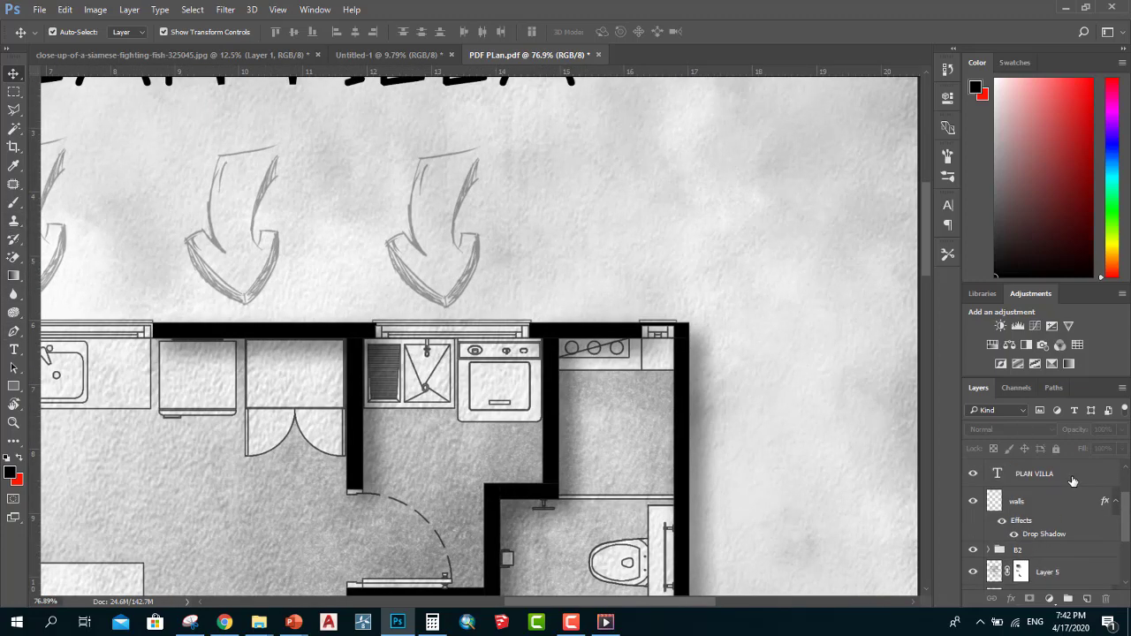
click(1070, 480)
click(1067, 484)
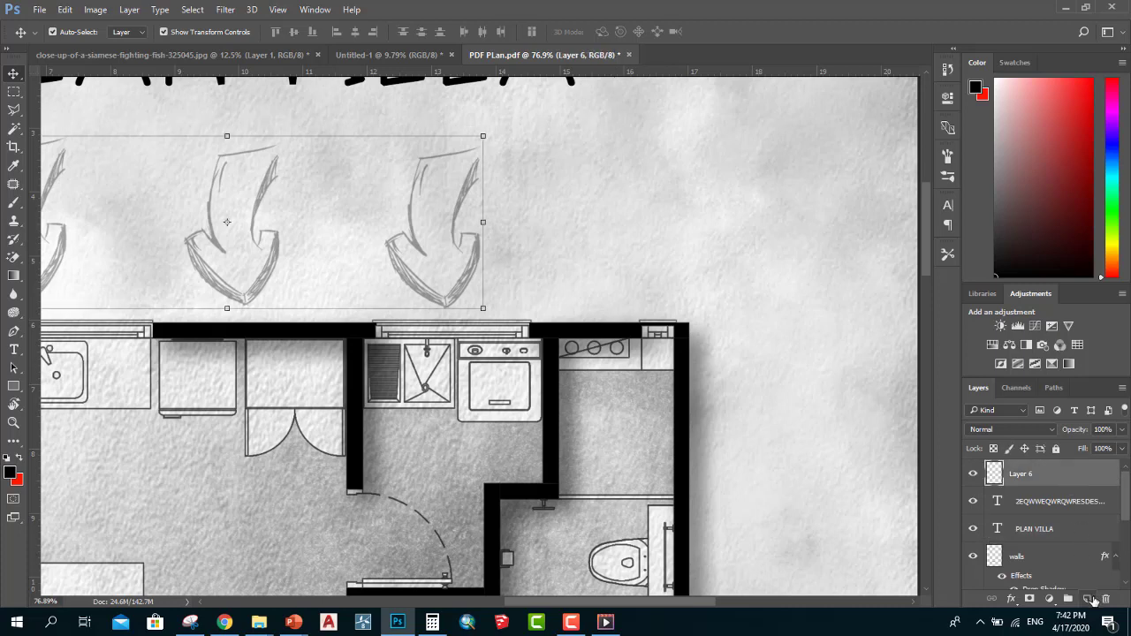
On a new layer, select a triangular wedge over the top-middle room with the Polygonal Lasso.
click(1087, 599)
drag(13, 110, 60, 137)
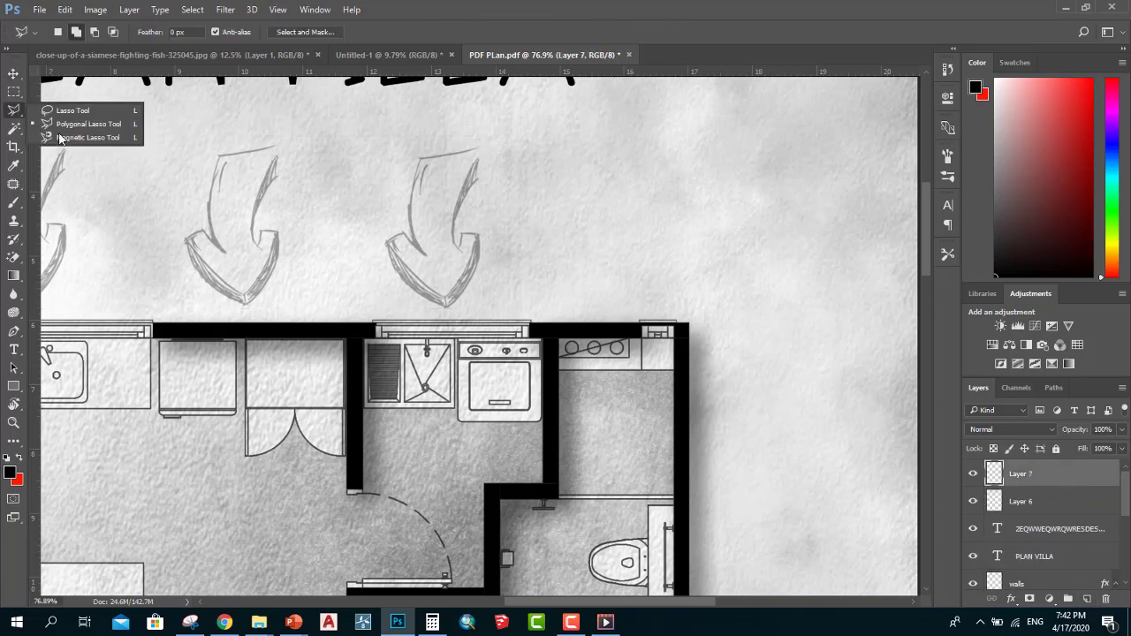
click(378, 340)
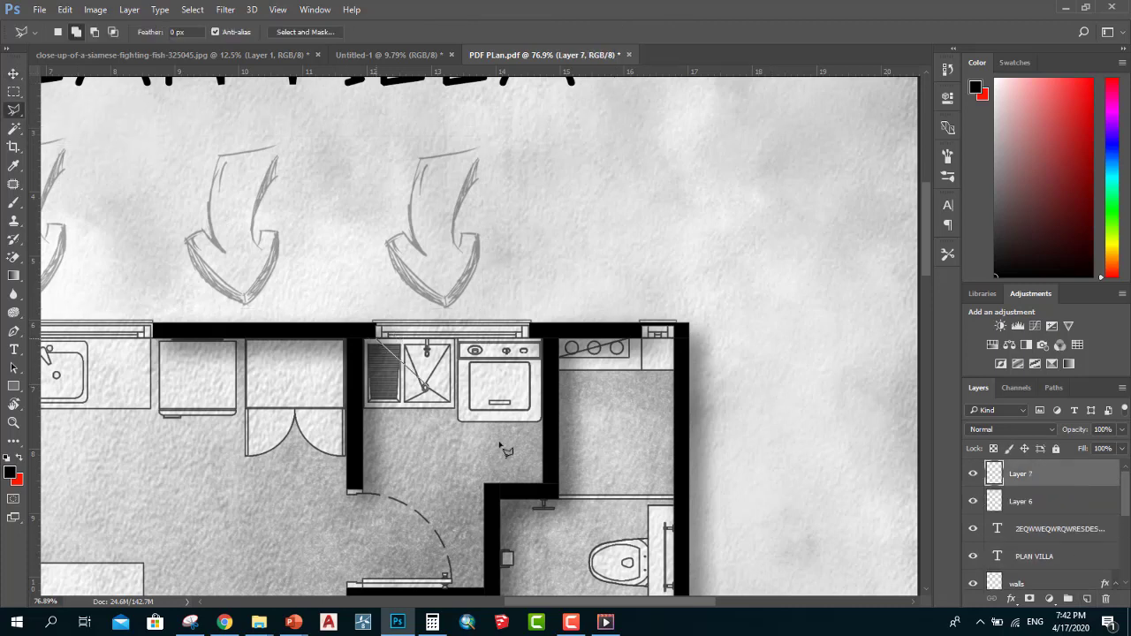
click(543, 471)
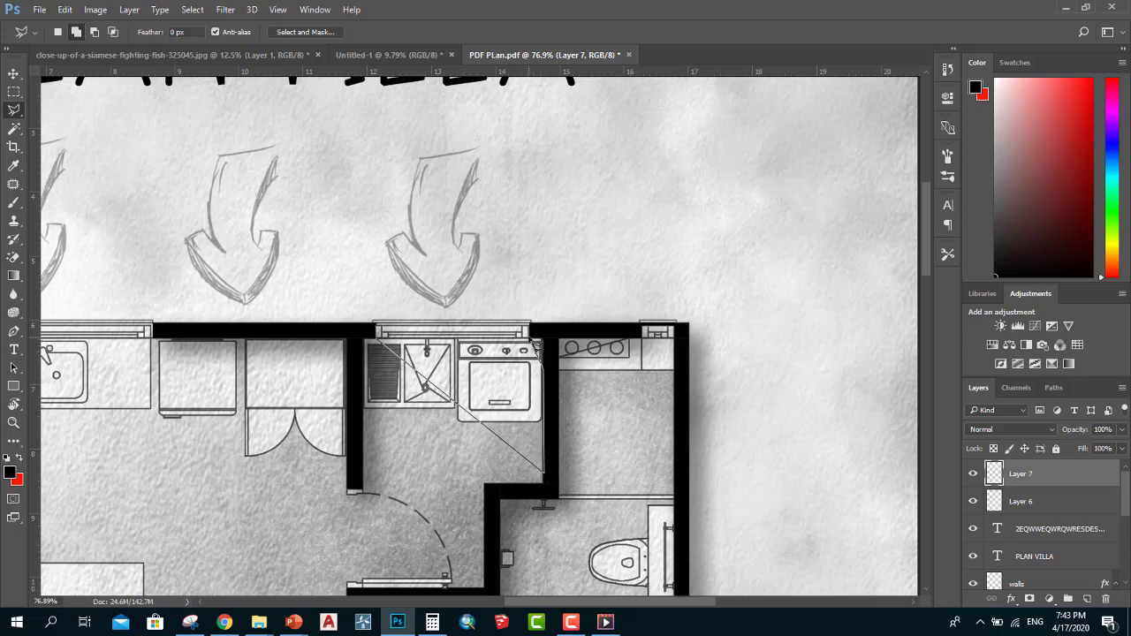
click(535, 343)
click(378, 339)
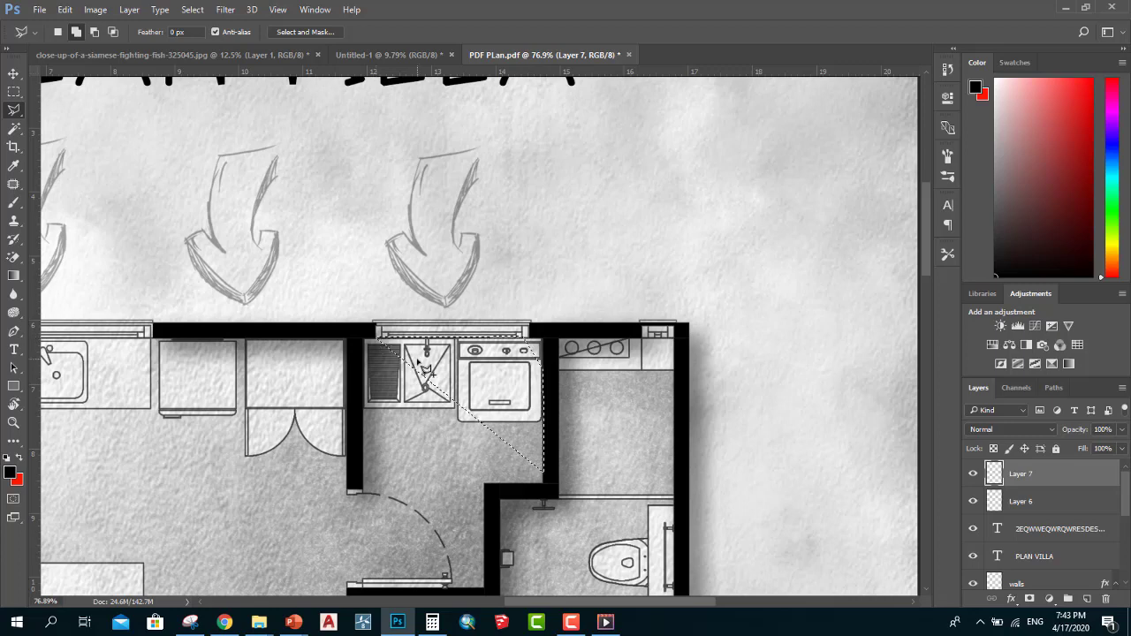
Set the foreground colour to white and fill the wedge selection with it.
click(9, 472)
click(385, 155)
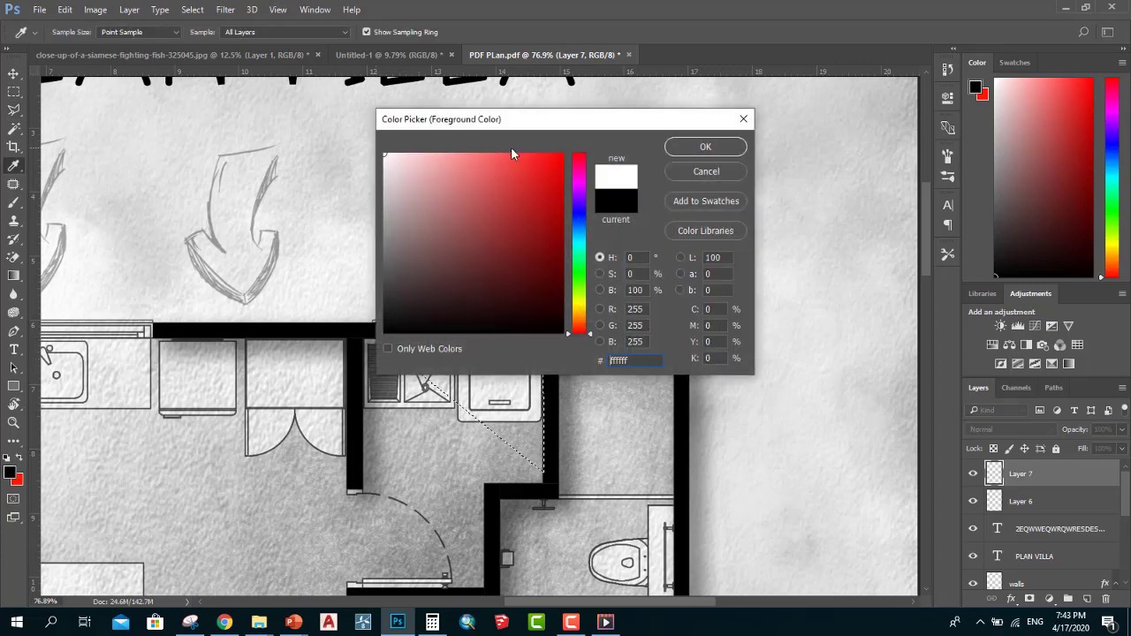
click(705, 147)
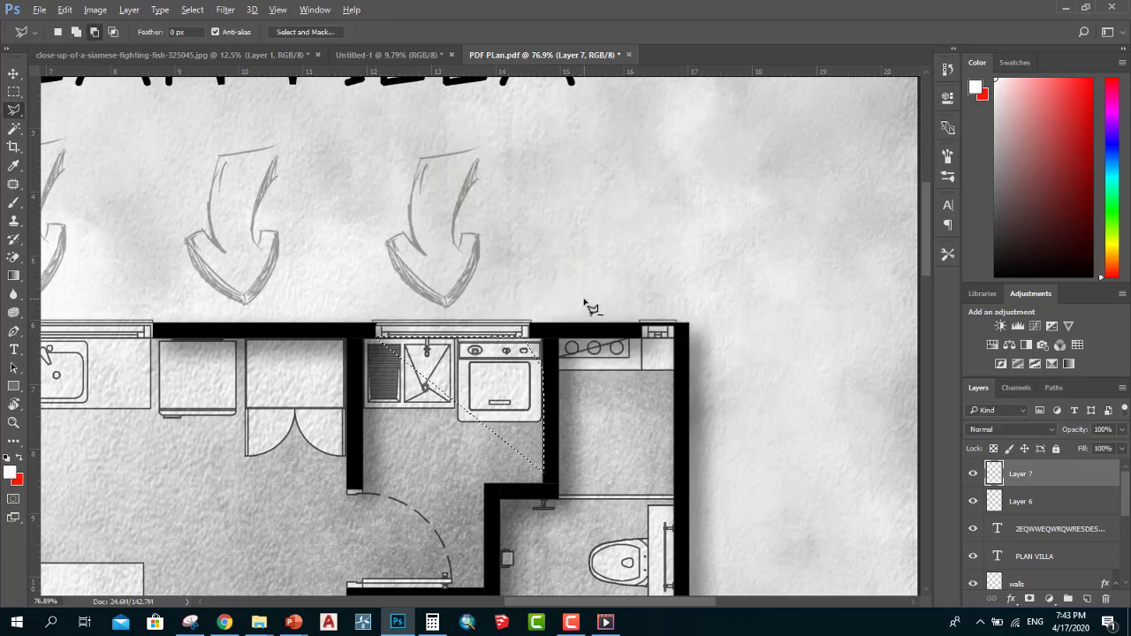
key(alt+BackSpace)
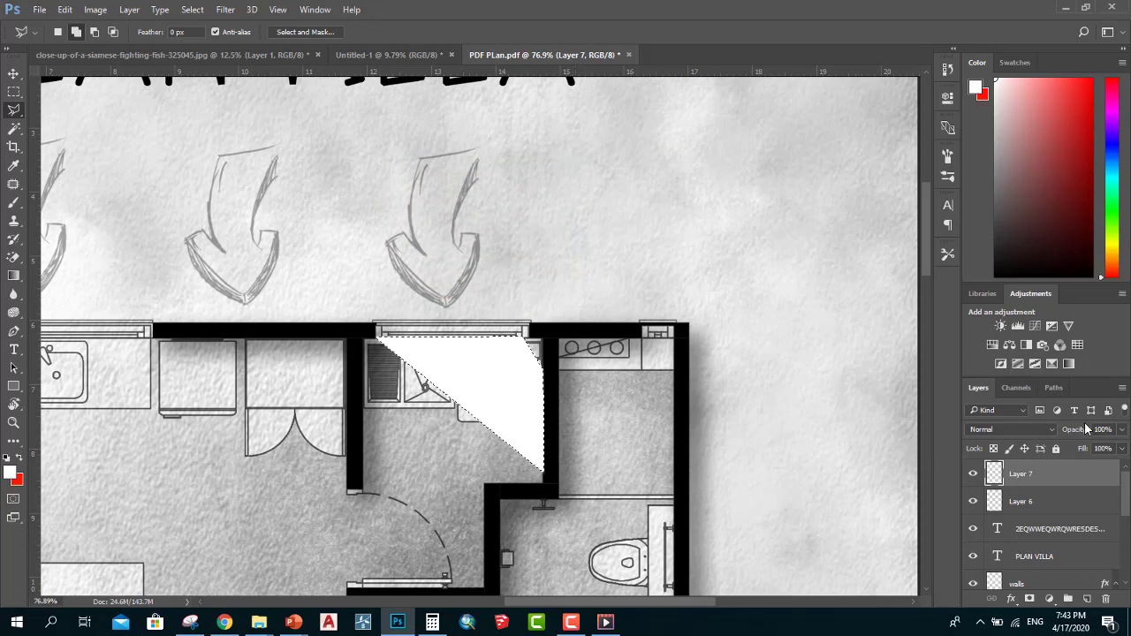
Lower the wedge layer's opacity to roughly 46% so the white light is translucent.
drag(1085, 429, 1076, 439)
drag(1062, 439, 1041, 448)
scroll(610, 352, down, 5)
scroll(609, 351, down, 1)
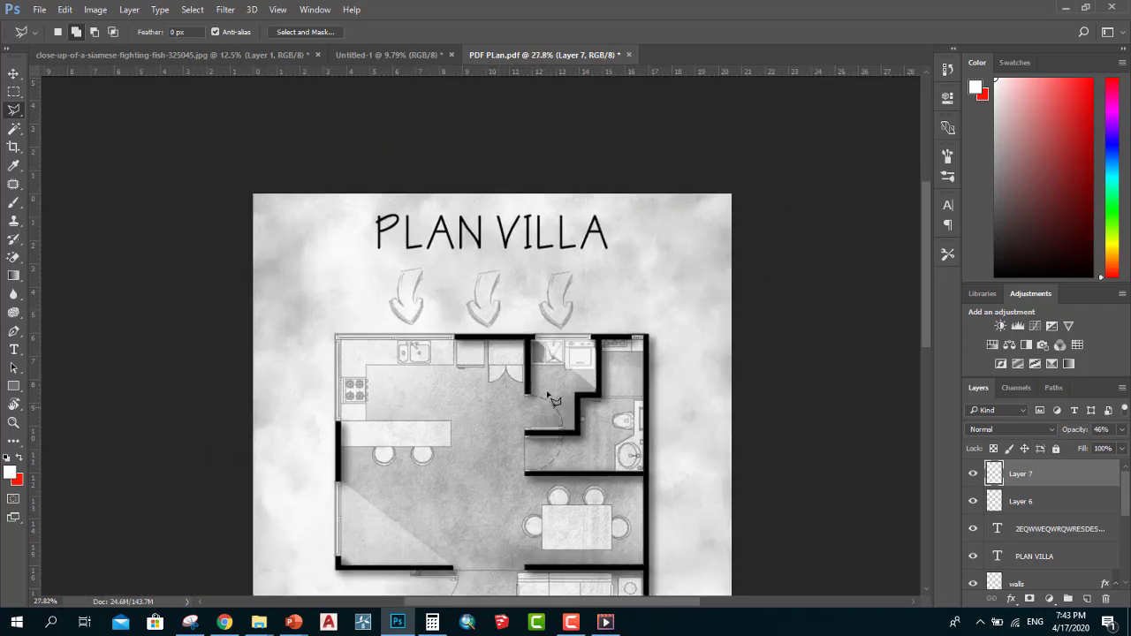
scroll(601, 358, up, 2)
scroll(604, 360, up, 2)
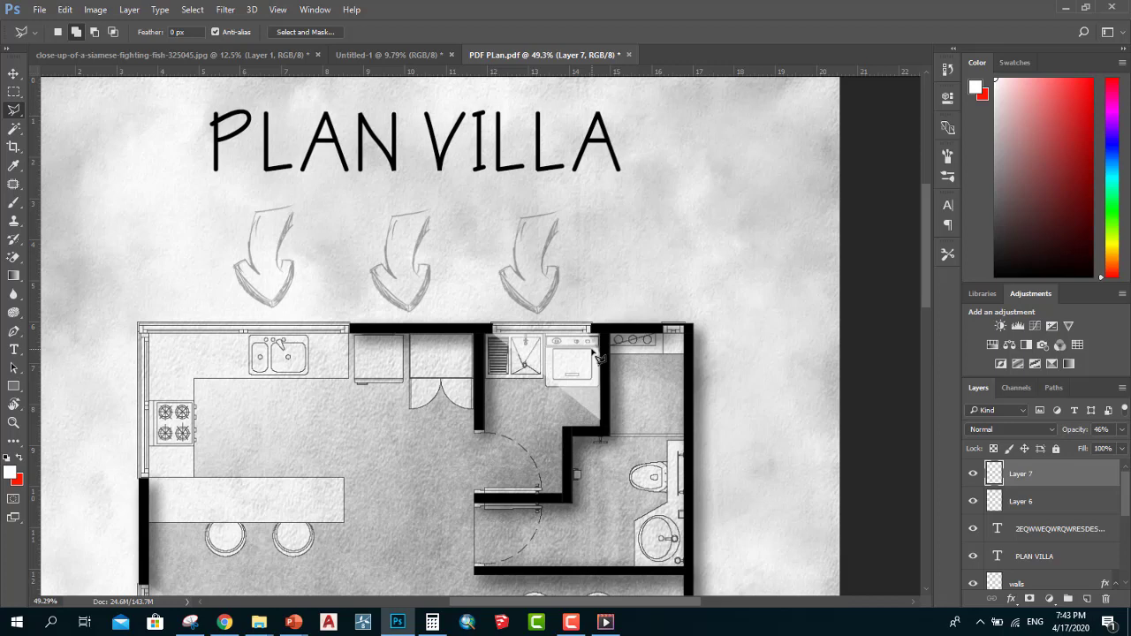
scroll(592, 362, down, 1)
scroll(578, 371, down, 2)
scroll(575, 390, down, 3)
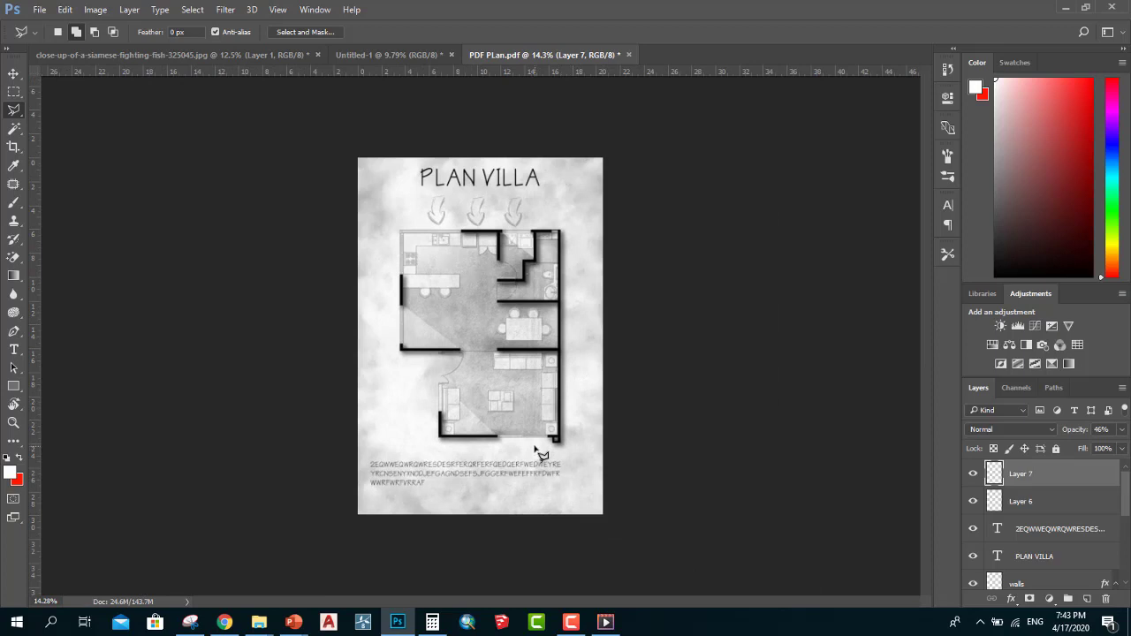
scroll(438, 221, up, 1)
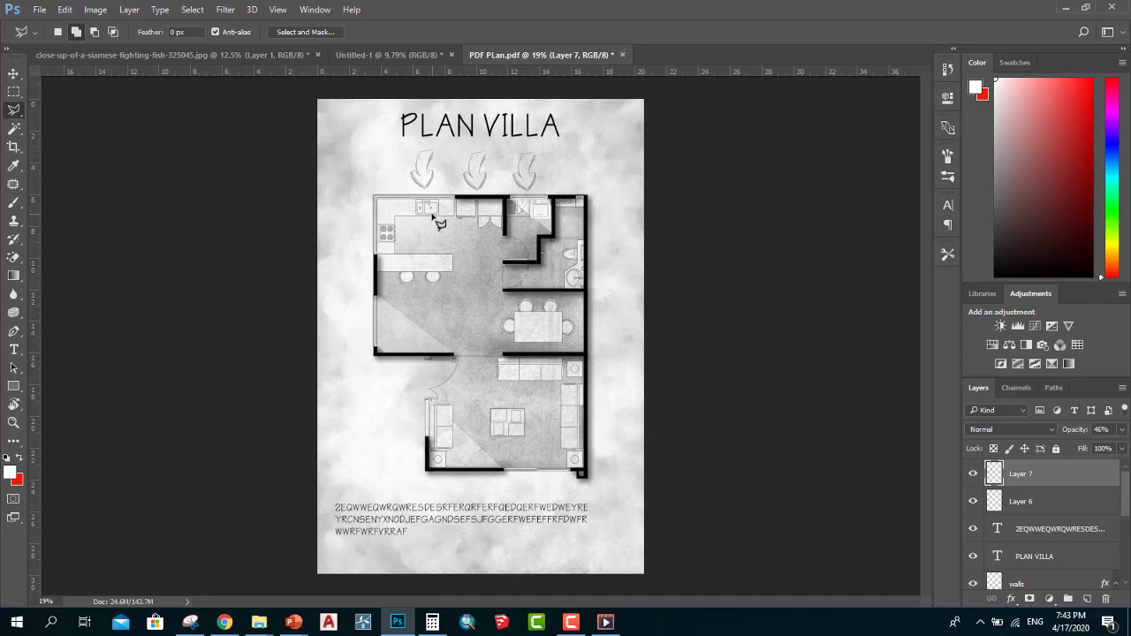
click(571, 621)
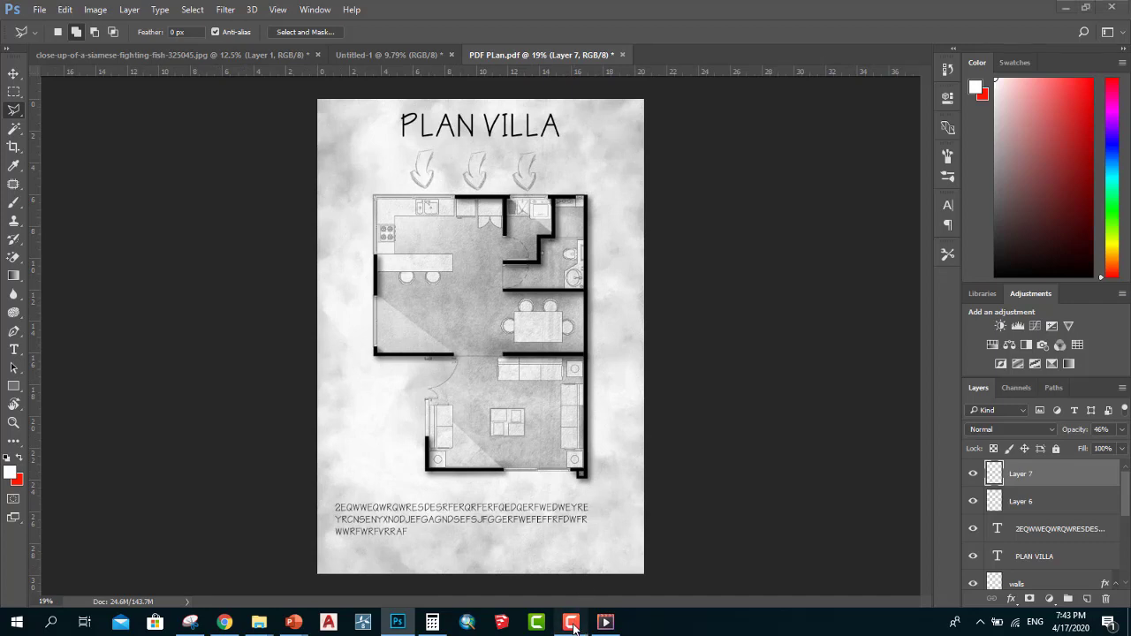